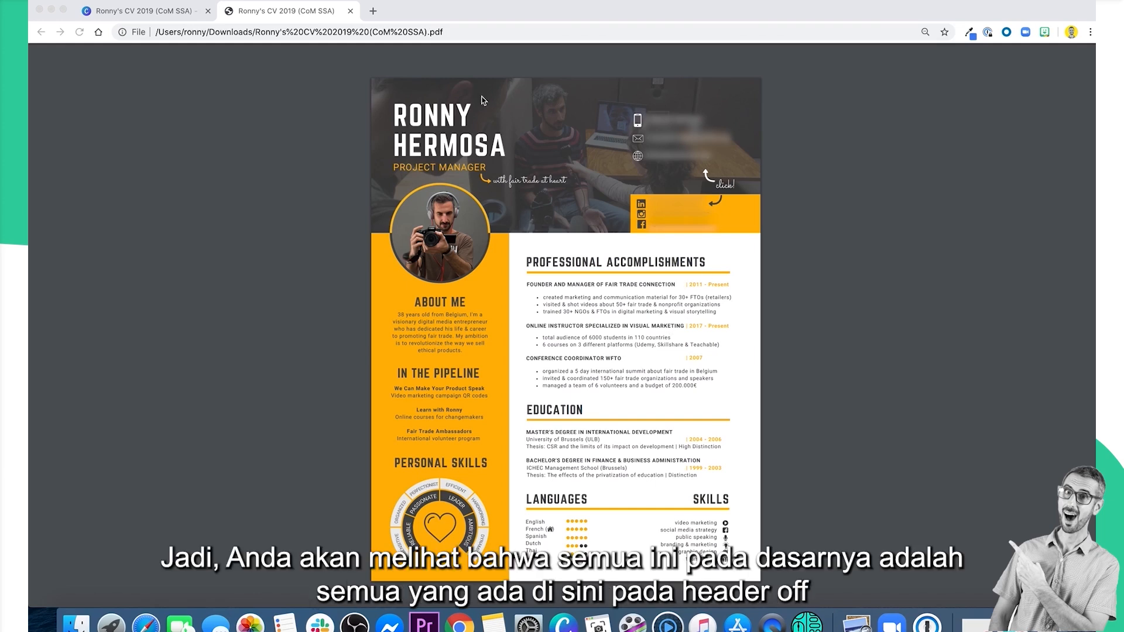
Enlarge the CV PDF and examine the name, job title, contact details and social media links in its header.
click(371, 99)
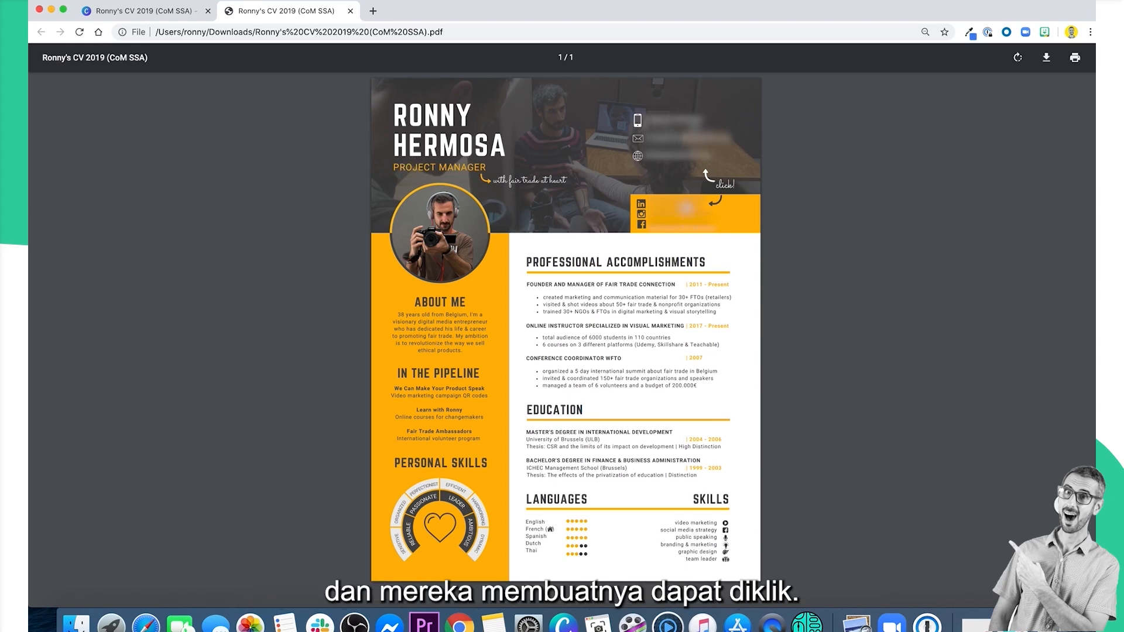
click(1071, 545)
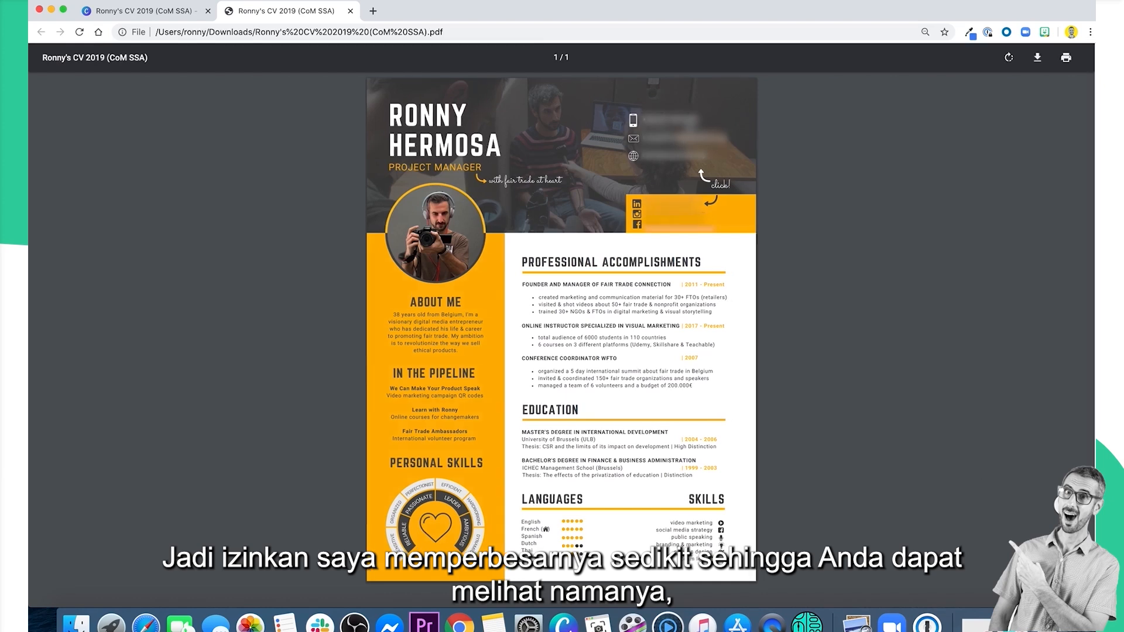
click(1070, 544)
click(1070, 544)
click(1070, 544)
click(1071, 545)
click(1070, 545)
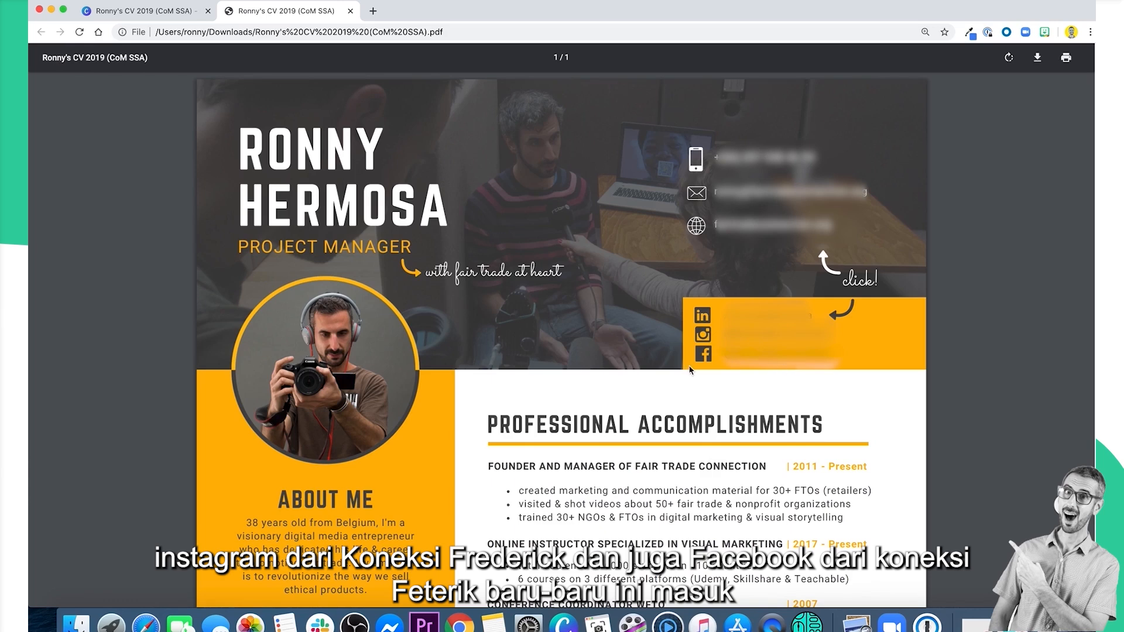
Switch to the CV design in Canva, zoom to 200%, and examine the social media details in the header.
click(160, 12)
click(994, 584)
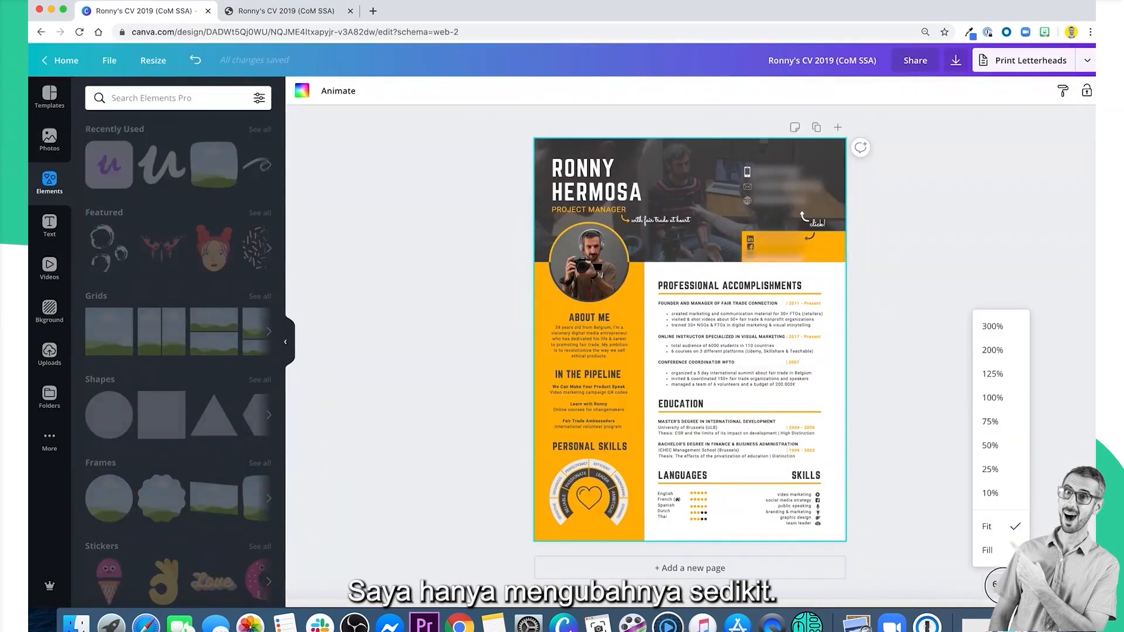
click(993, 350)
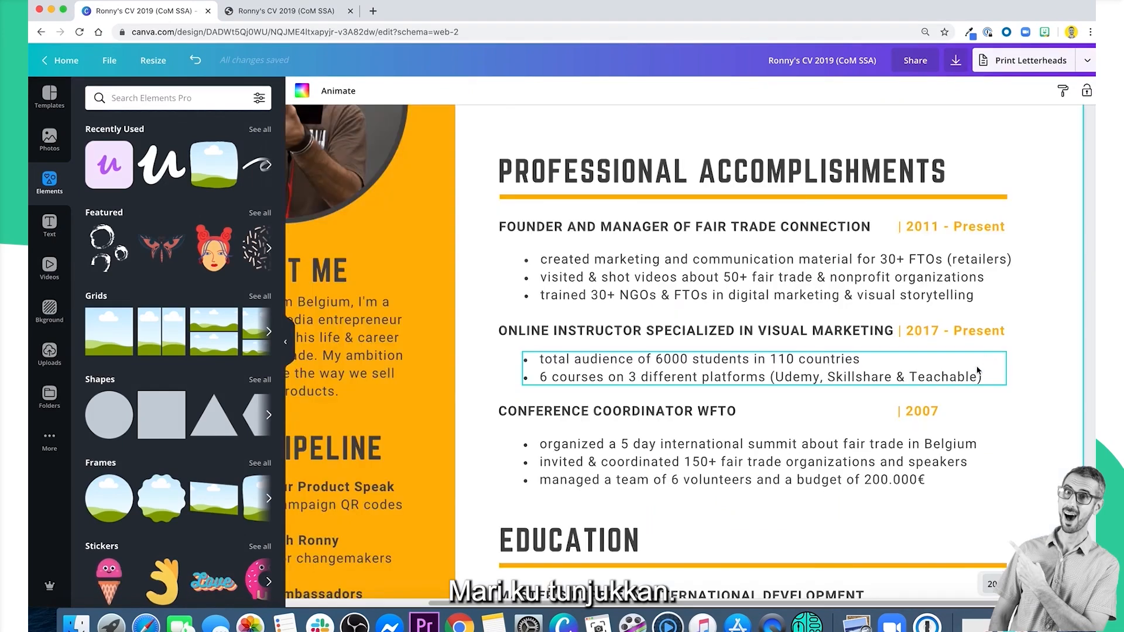
scroll(977, 372, up, 3)
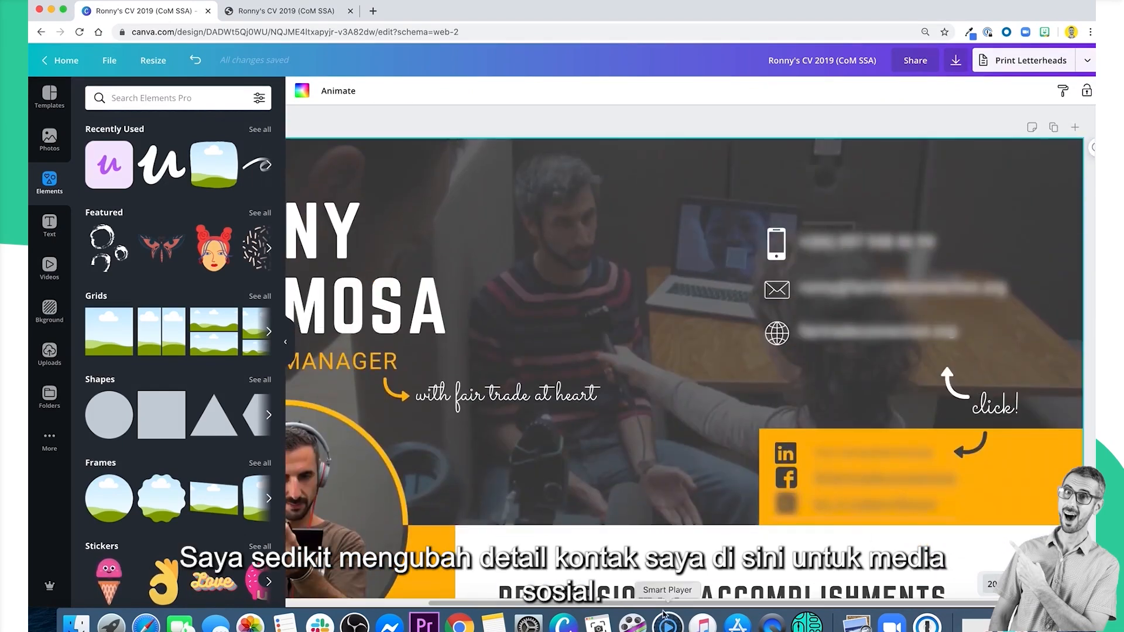
drag(665, 607, 678, 607)
click(762, 462)
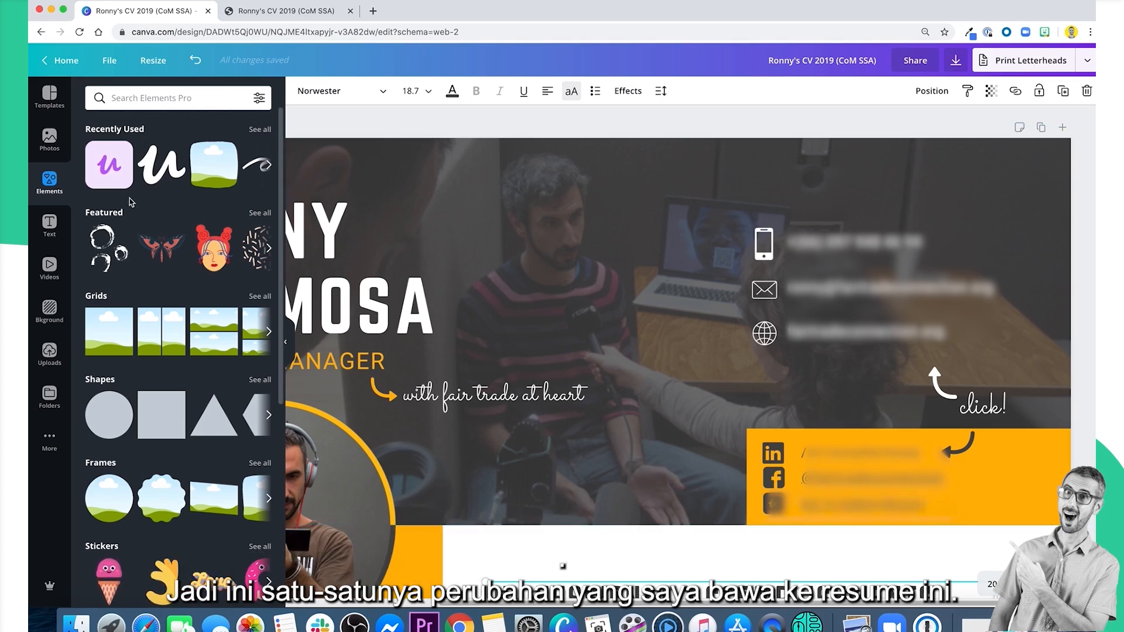
scroll(571, 474, down, 3)
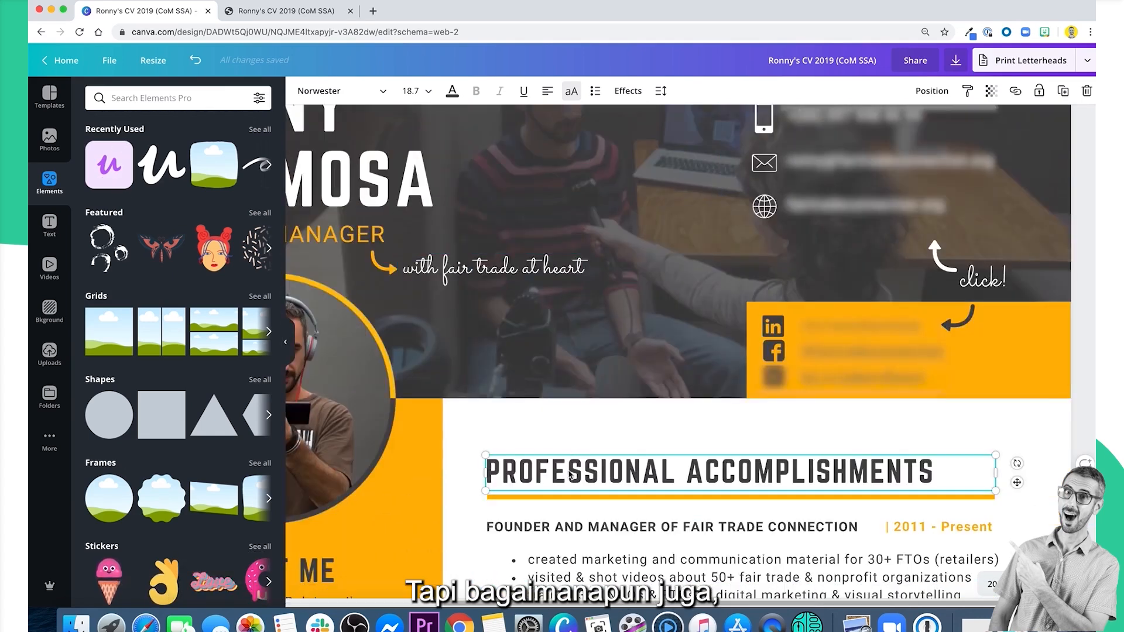
Return to the CV PDF and examine the header, profile photo and About Me summary beneath it.
click(275, 12)
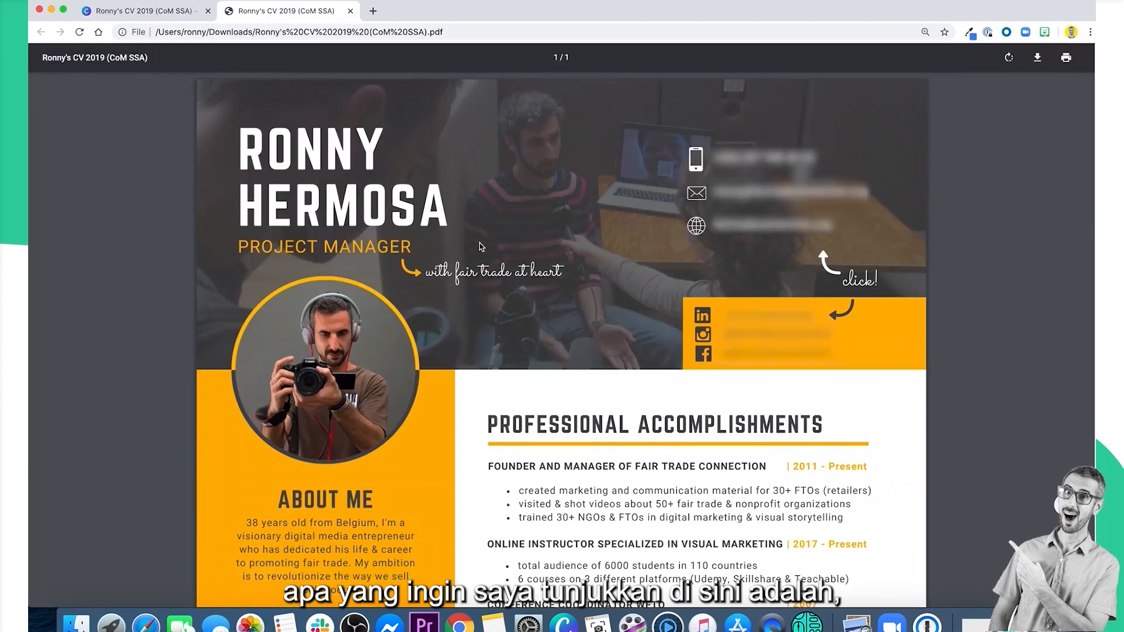
scroll(482, 247, down, 2)
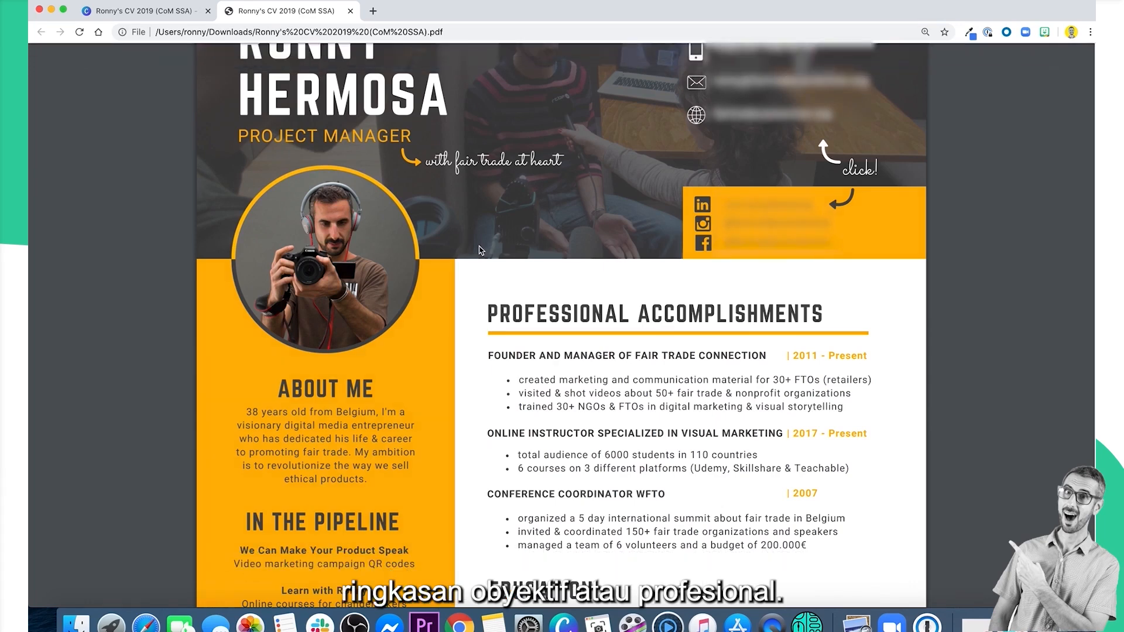
scroll(480, 250, down, 1)
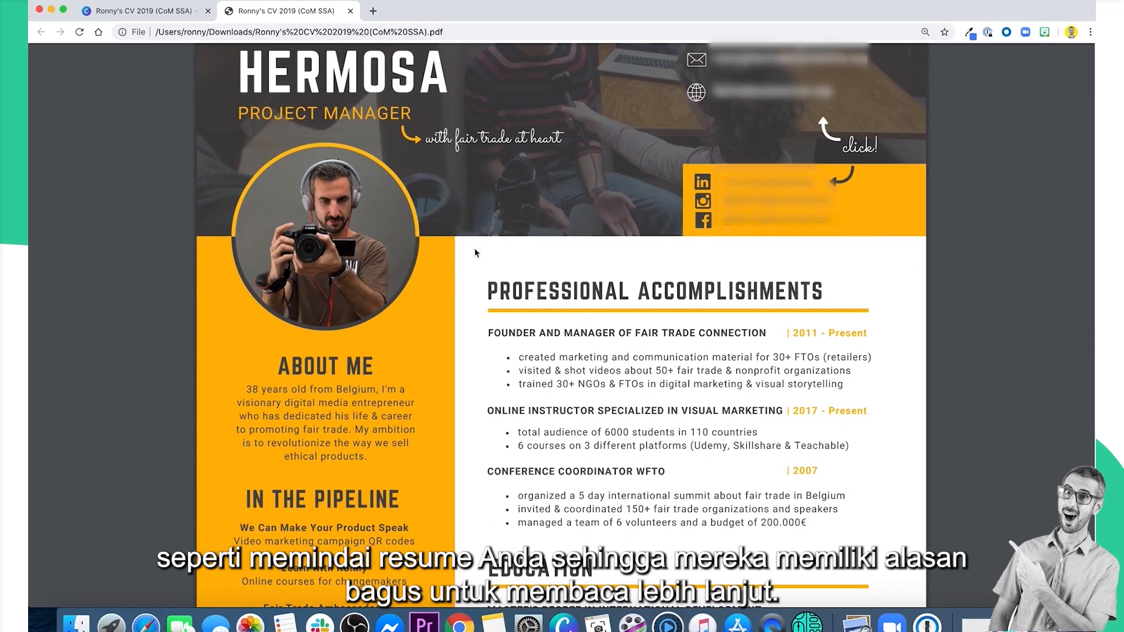
scroll(382, 348, down, 1)
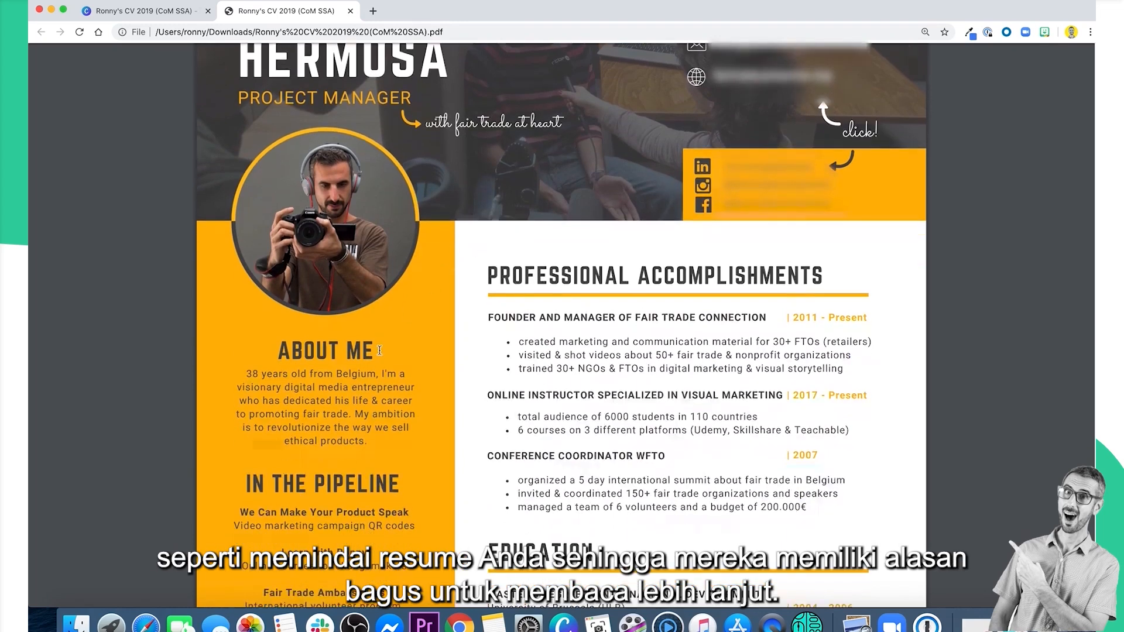
scroll(379, 350, down, 5)
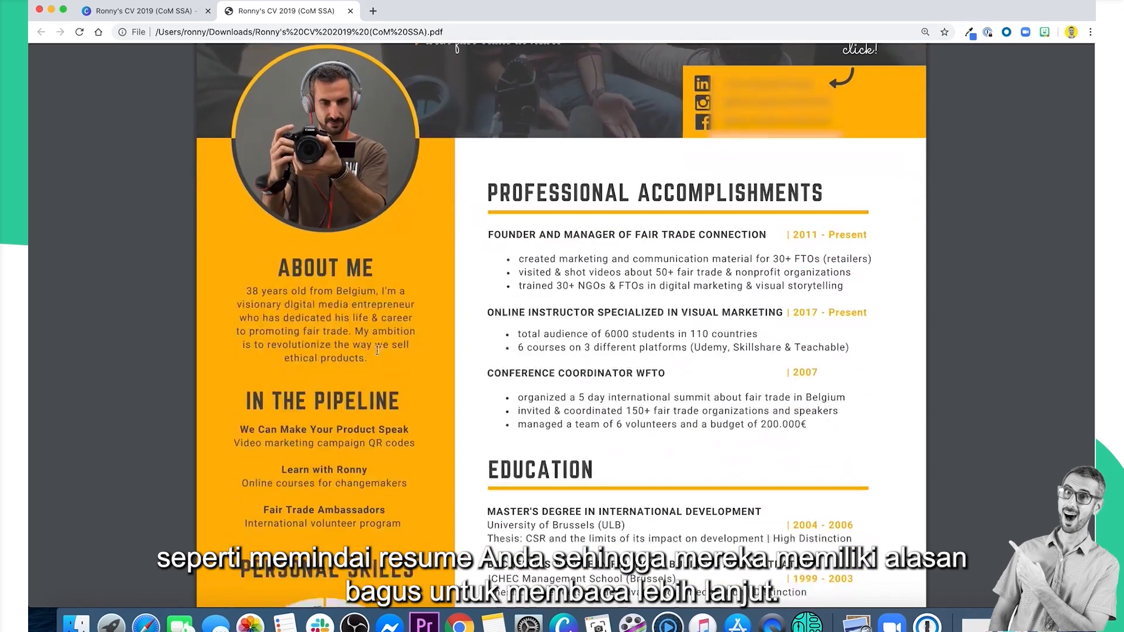
scroll(325, 170, up, 3)
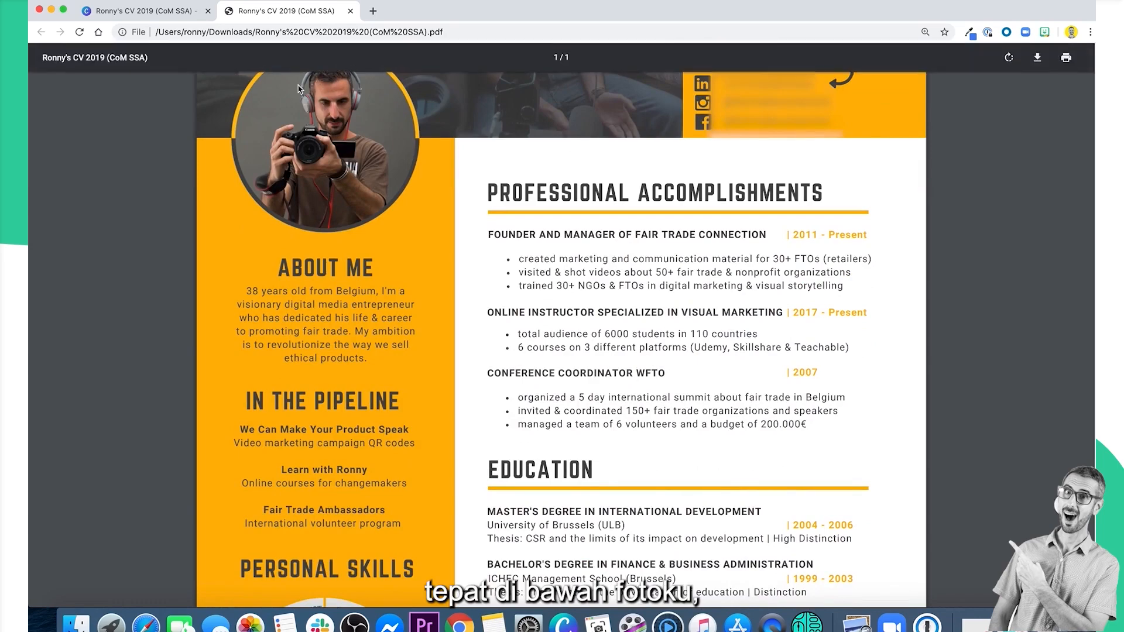
scroll(349, 179, up, 8)
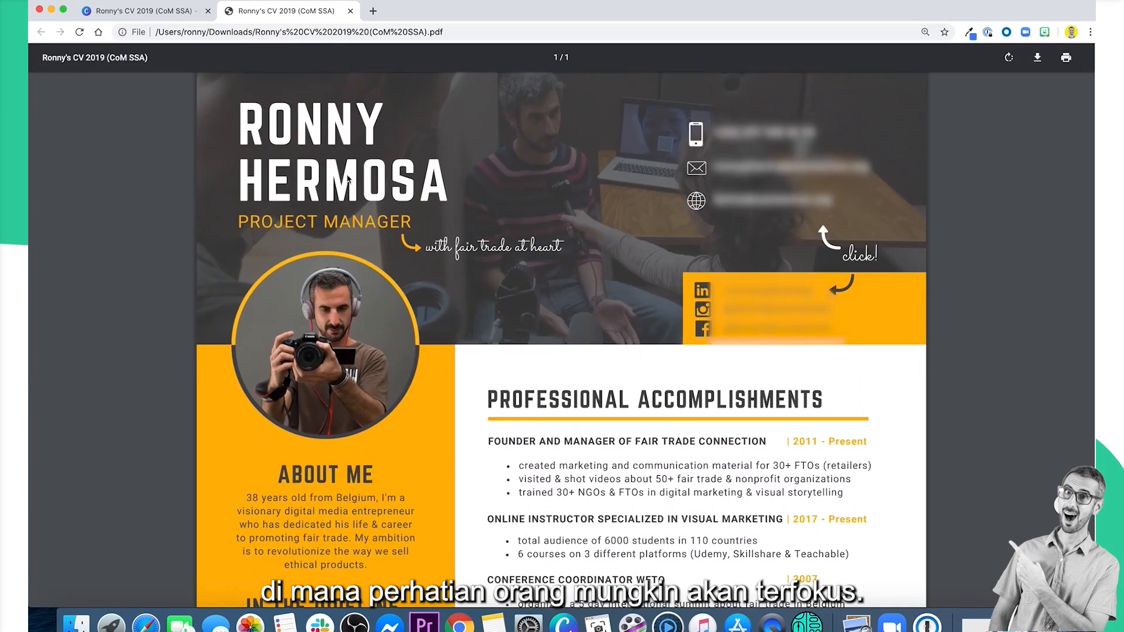
scroll(367, 374, down, 1)
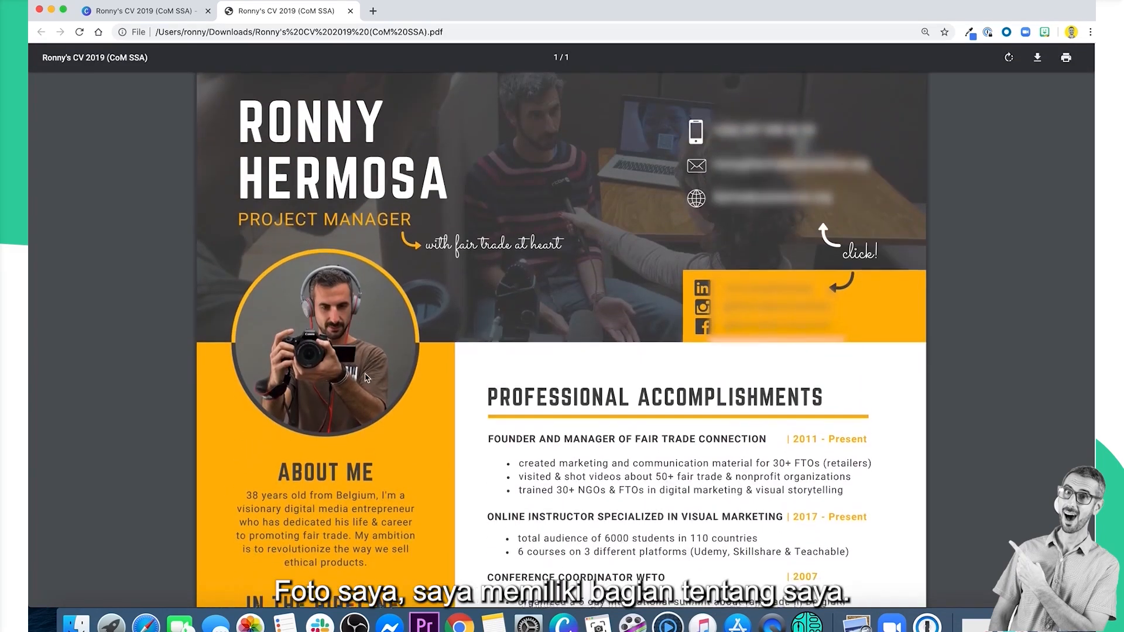
scroll(366, 378, down, 10)
drag(275, 279, 384, 278)
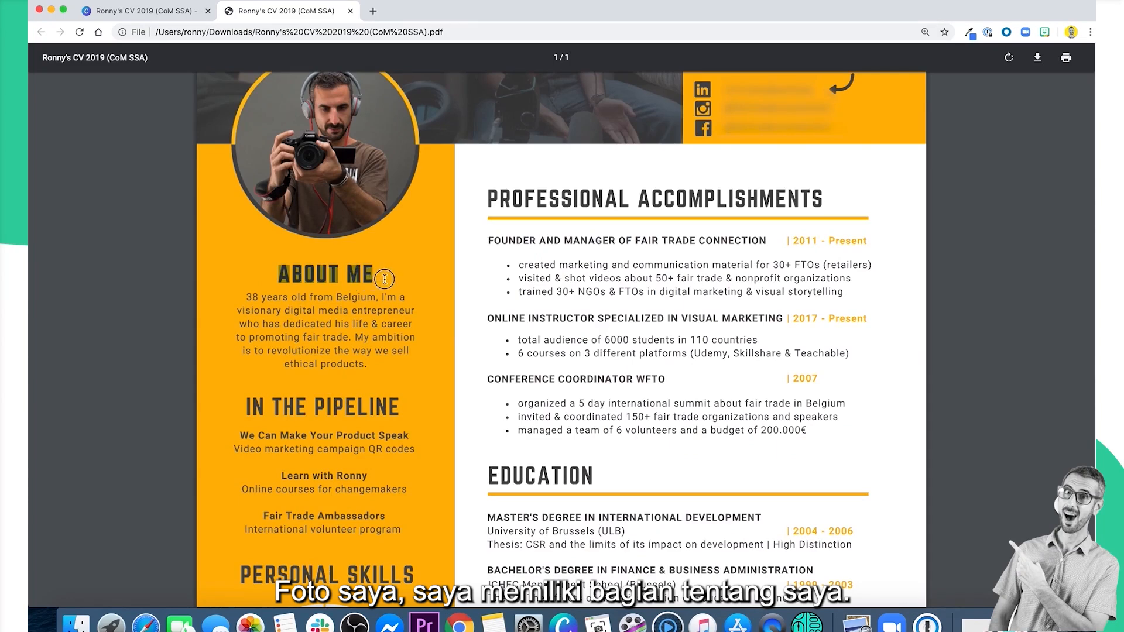
click(388, 277)
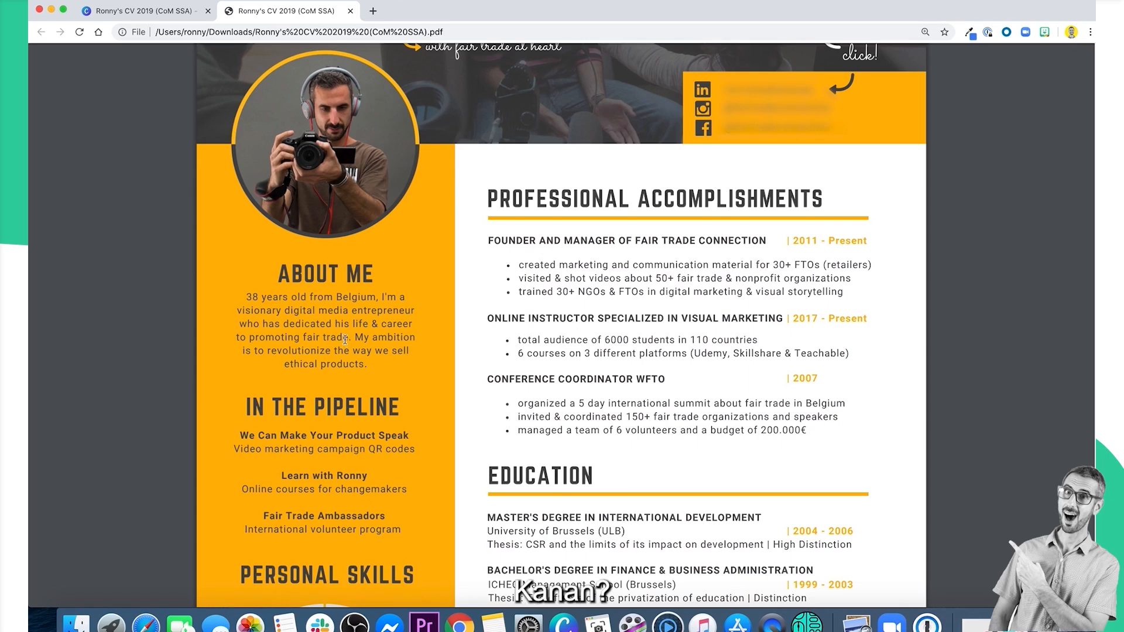
scroll(345, 339, up, 1)
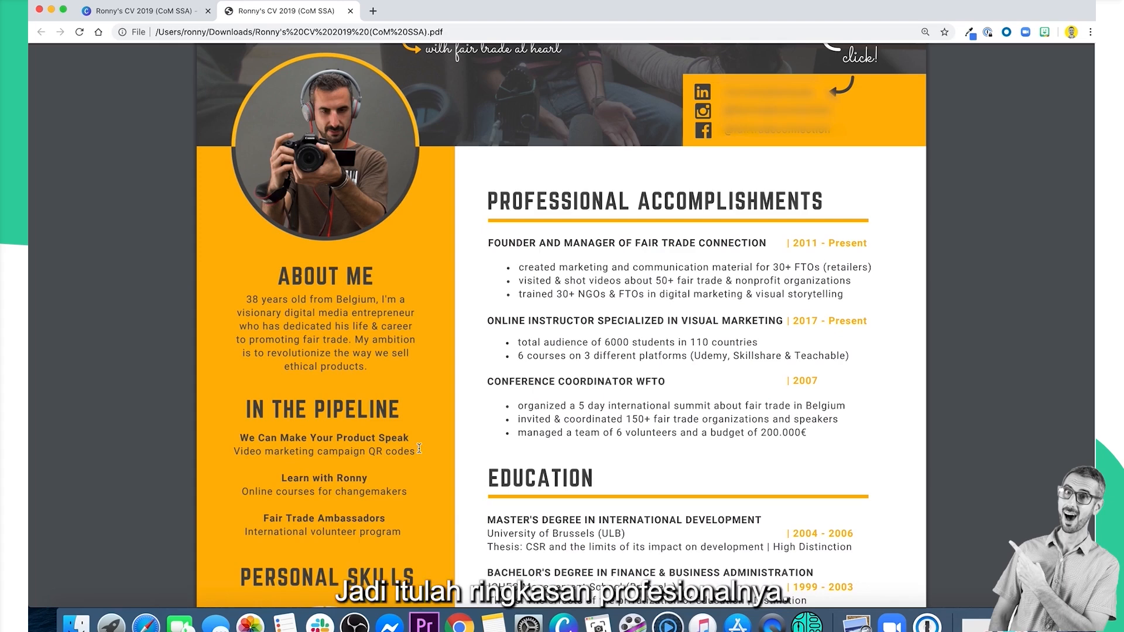
Review the work history under Professional Accomplishments and continue to the Education section of the CV.
scroll(419, 449, down, 1)
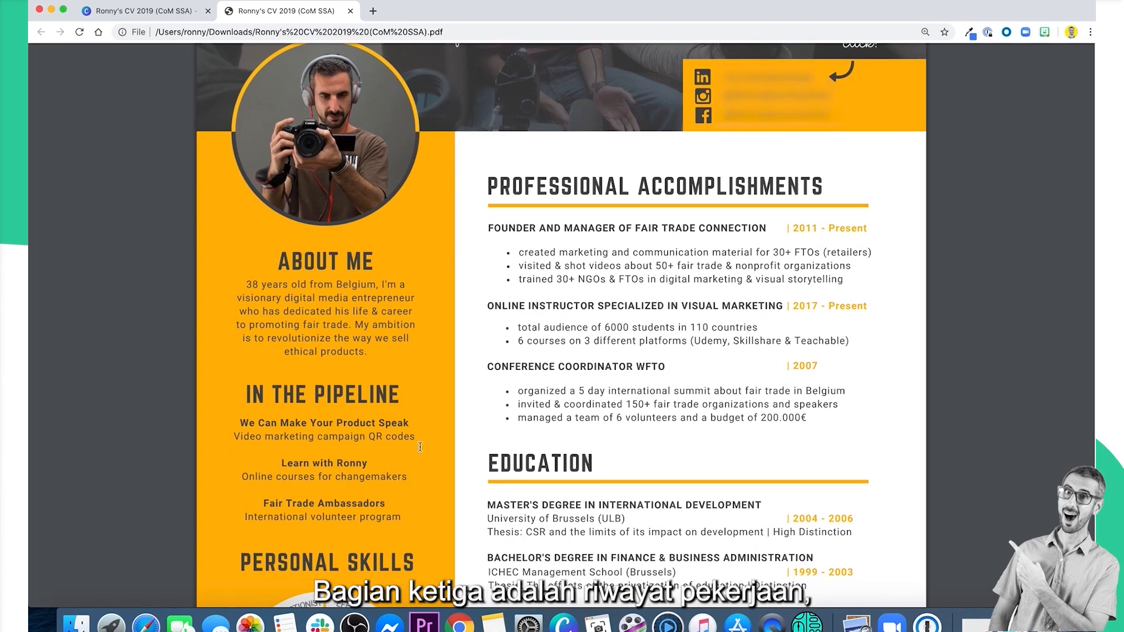
scroll(662, 307, down, 1)
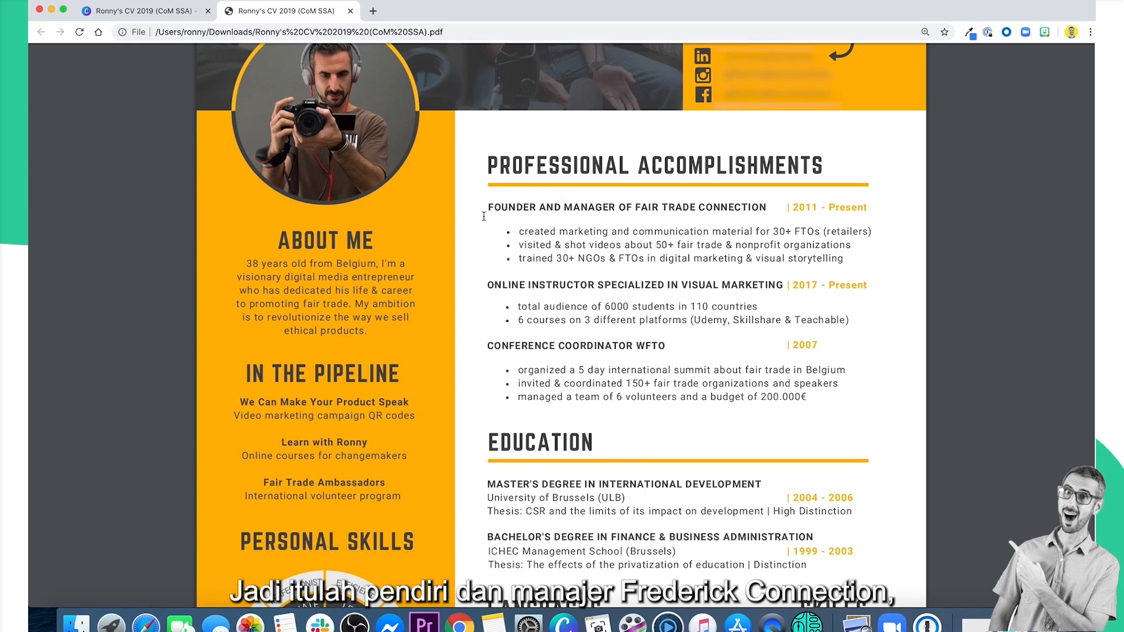
mouse_move(488, 207)
mouse_down()
mouse_move(700, 211)
mouse_move(477, 211)
mouse_up()
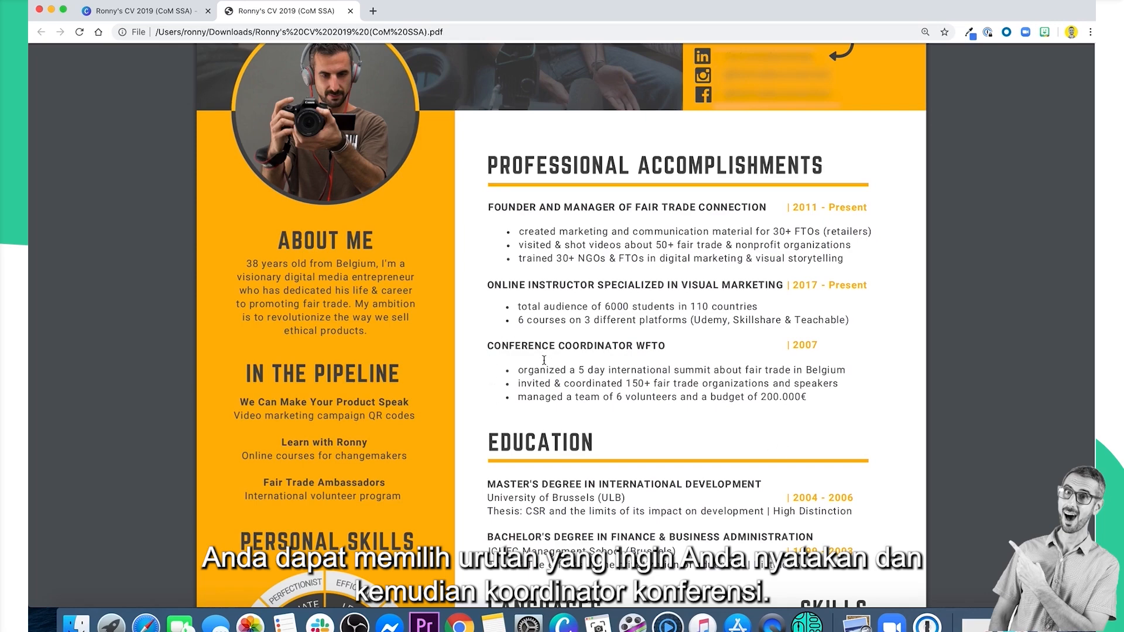
scroll(544, 360, down, 5)
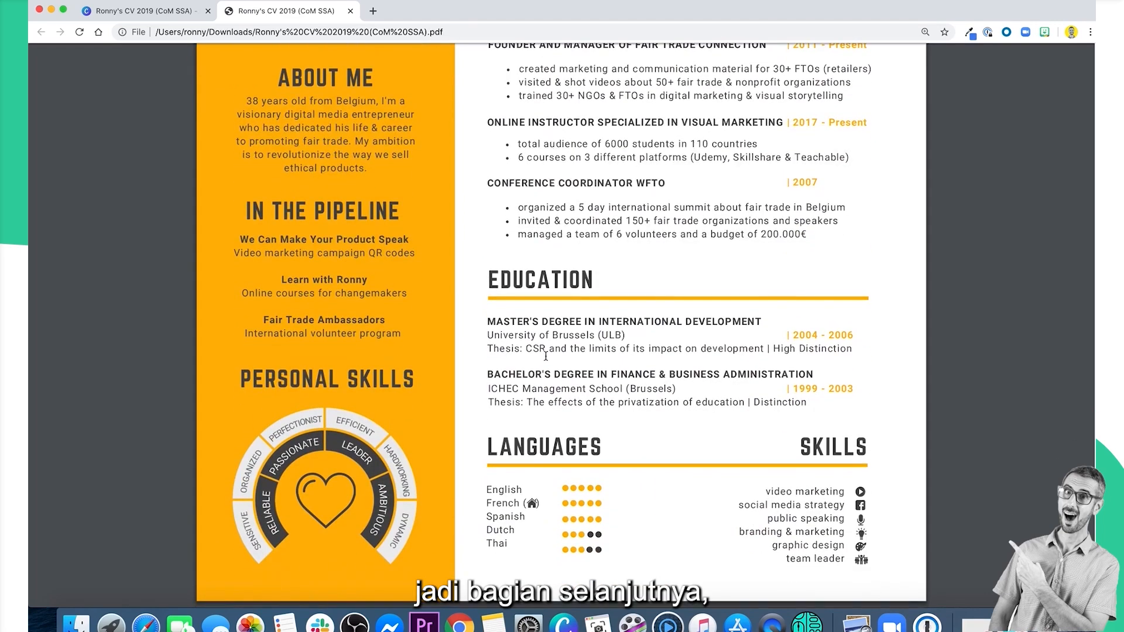
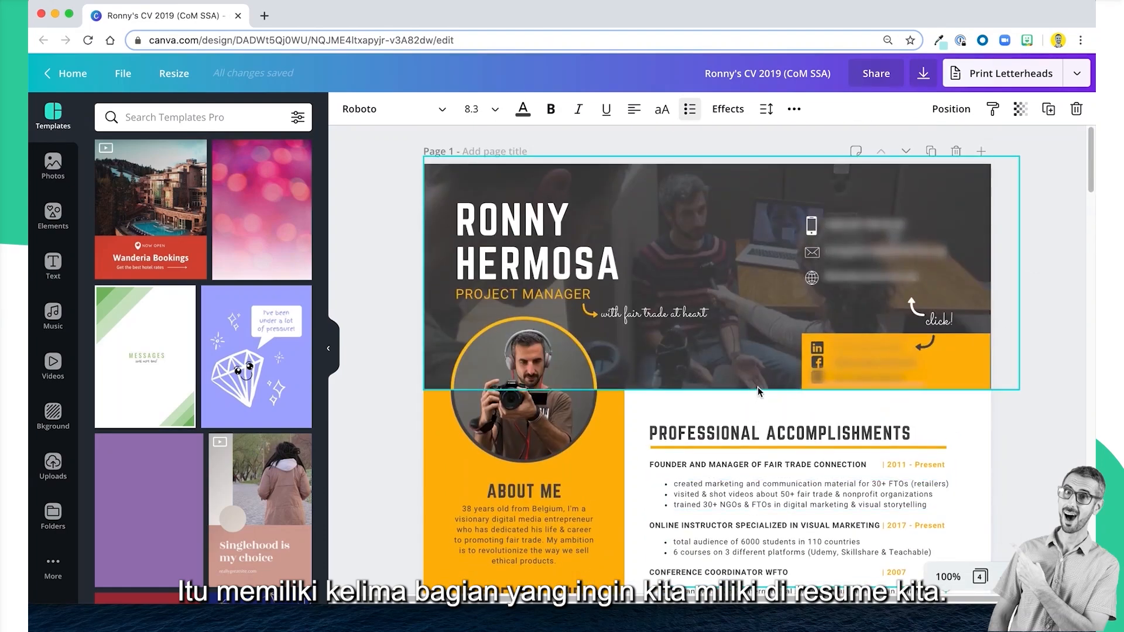
Delete the duplicate CV on page 2 of the design and return to page 1.
scroll(746, 330, down, 2)
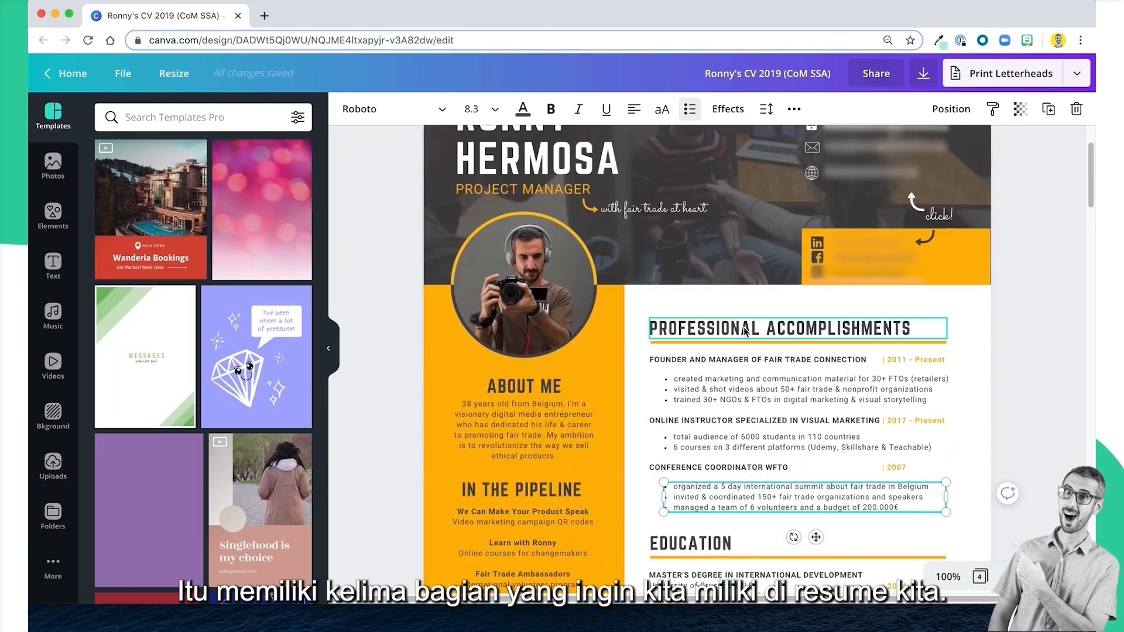
click(954, 580)
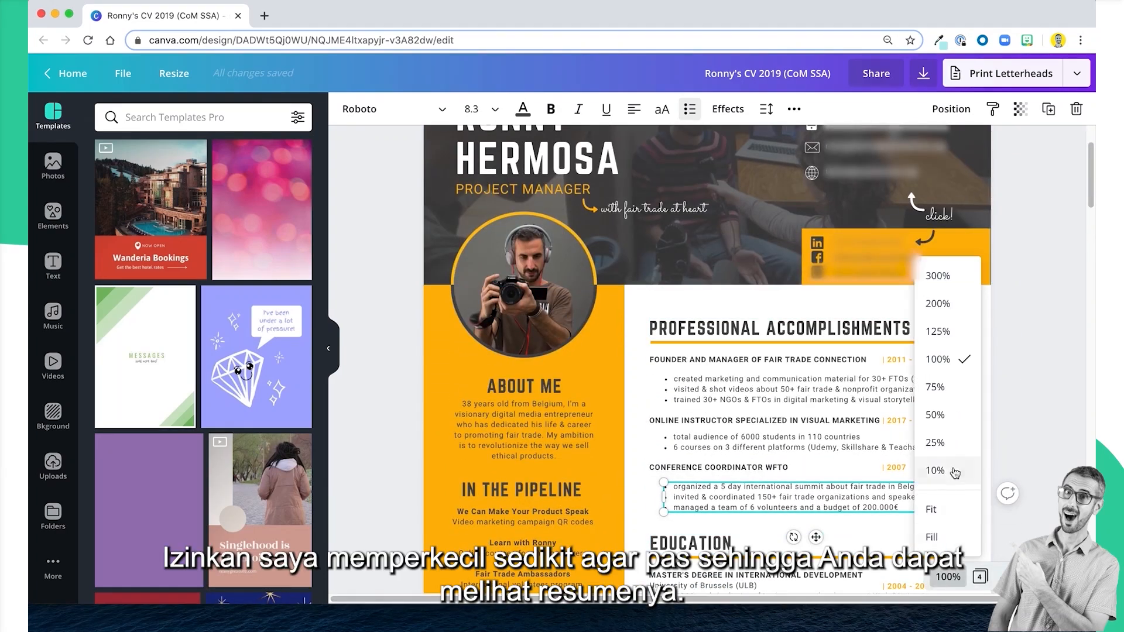
click(941, 512)
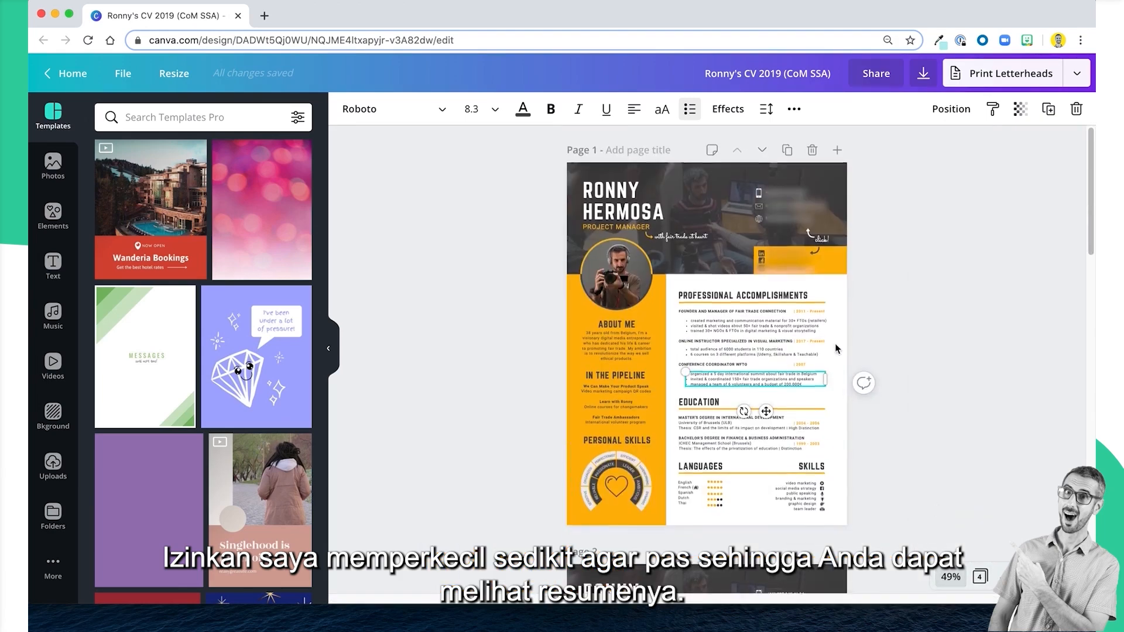
scroll(522, 410, down, 6)
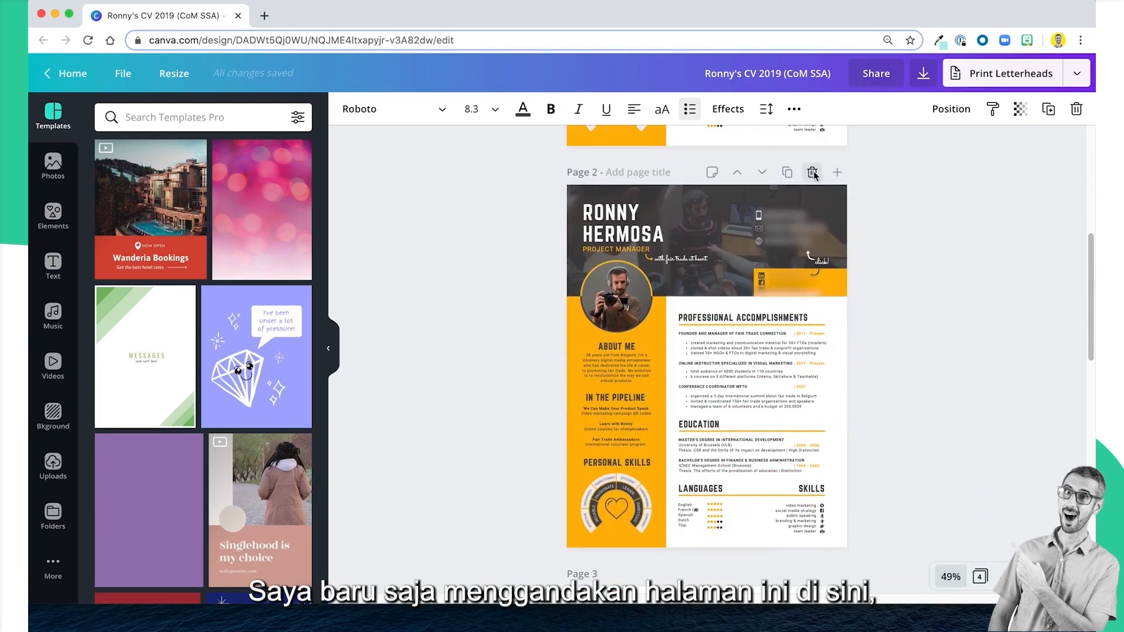
click(813, 172)
scroll(813, 424, up, 6)
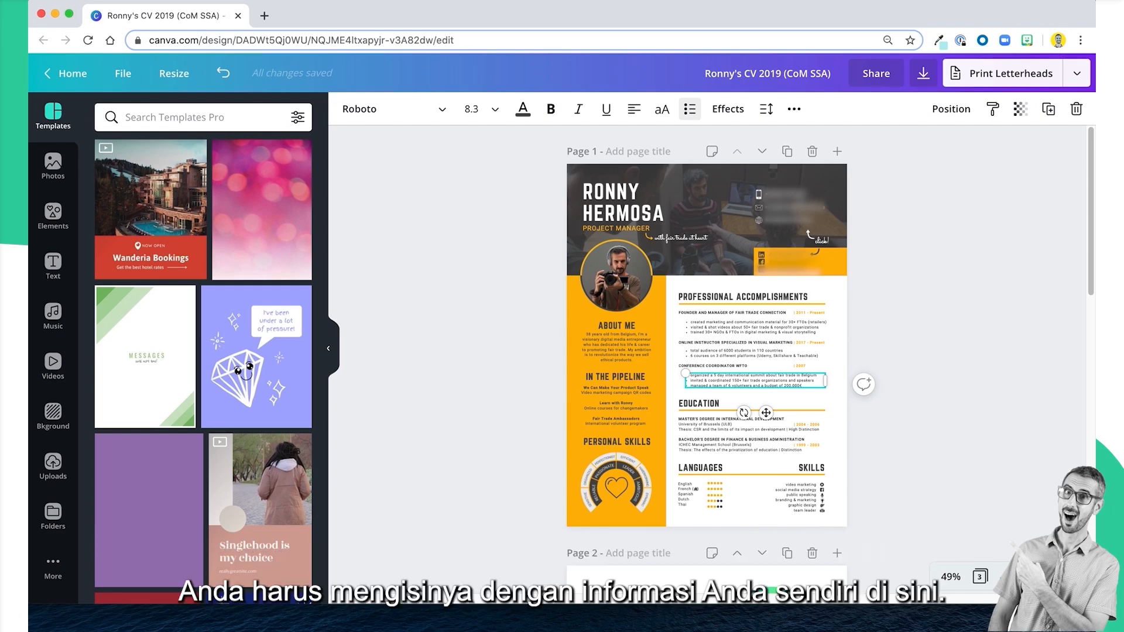
Set the zoom to 100% and review the header, About Me and Professional Accomplishments sections of the CV.
click(953, 577)
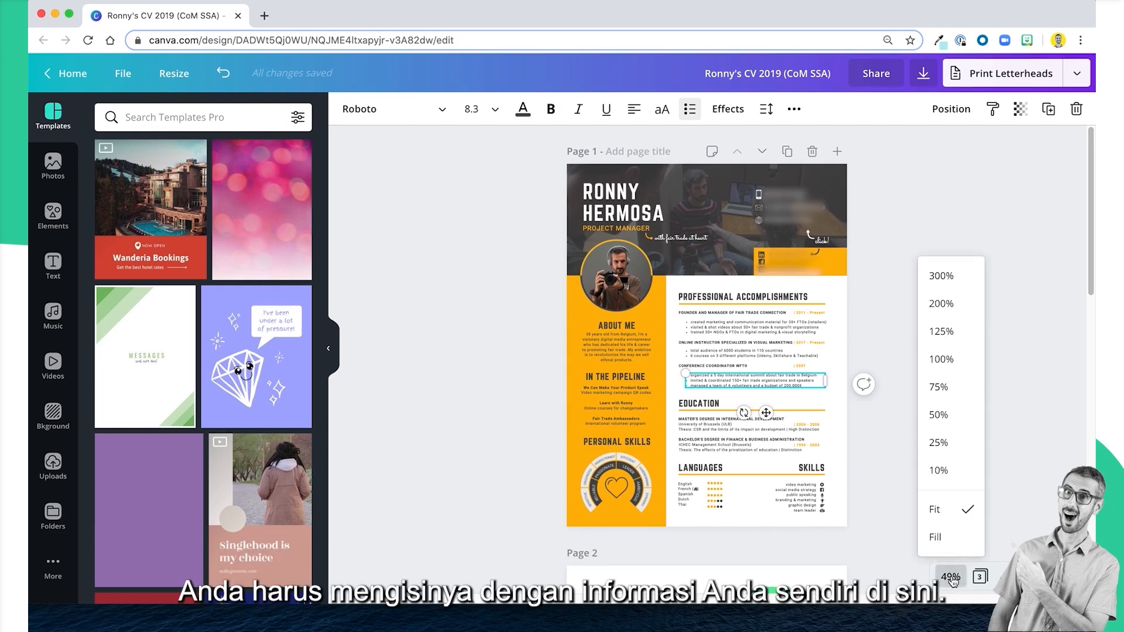
click(936, 358)
scroll(855, 398, up, 5)
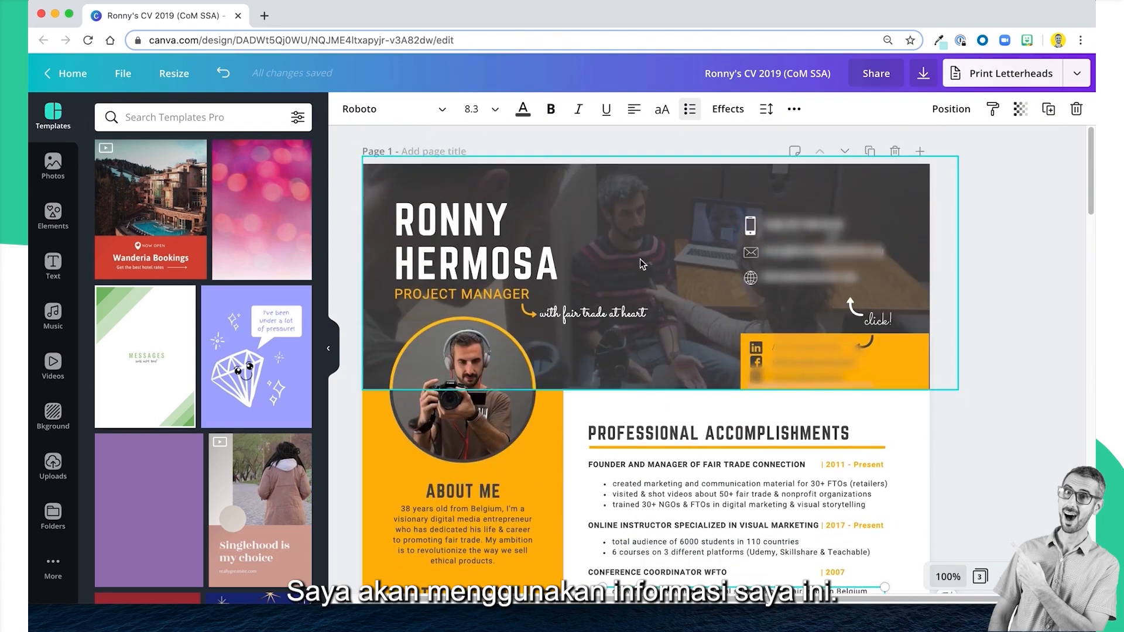
click(504, 293)
click(507, 273)
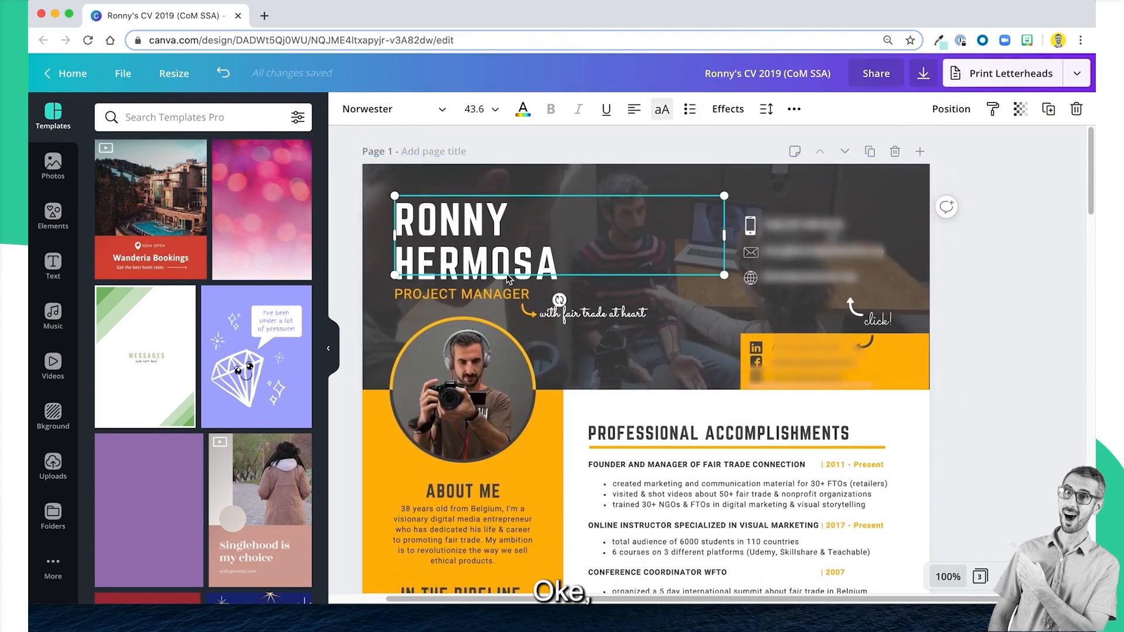
scroll(568, 383, down, 2)
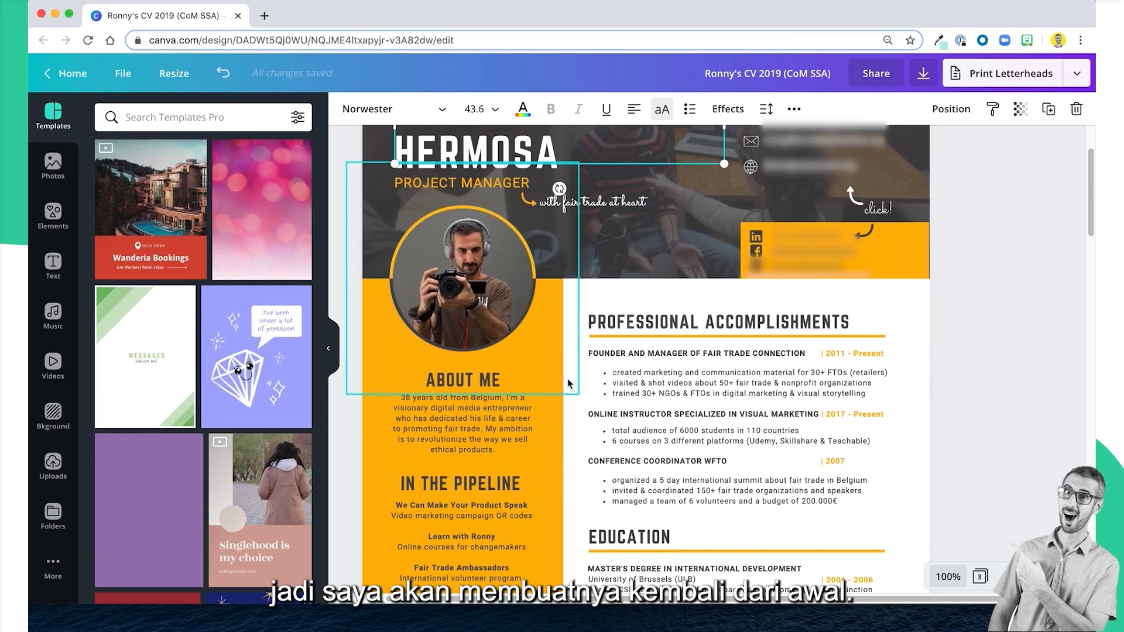
click(769, 375)
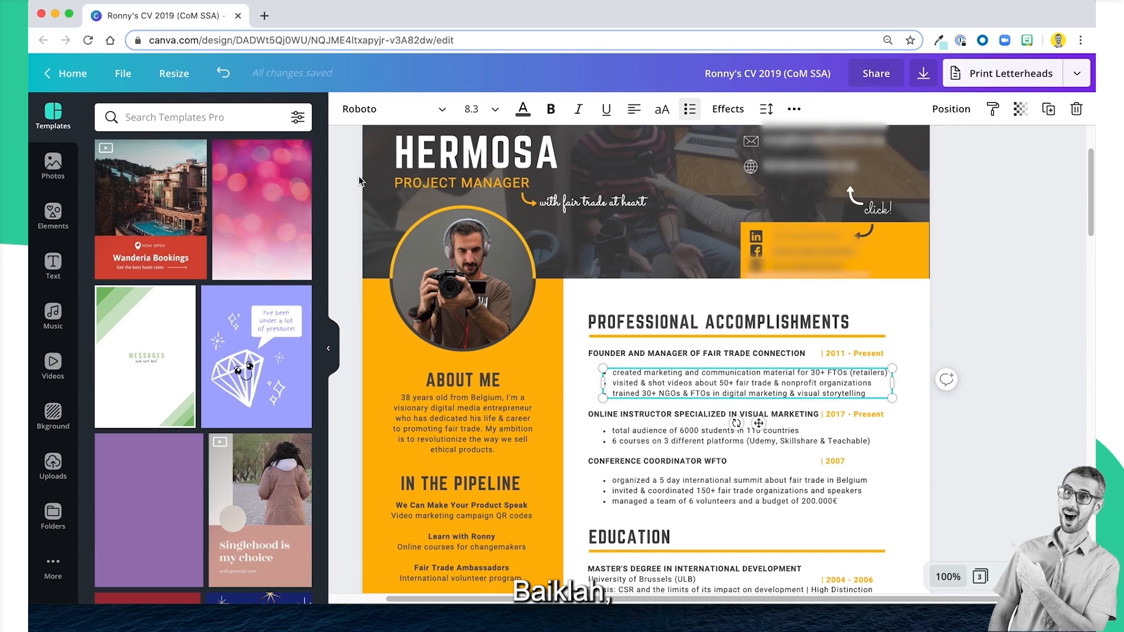
Open the Canva home page in a new browser tab and go to the template library.
click(264, 17)
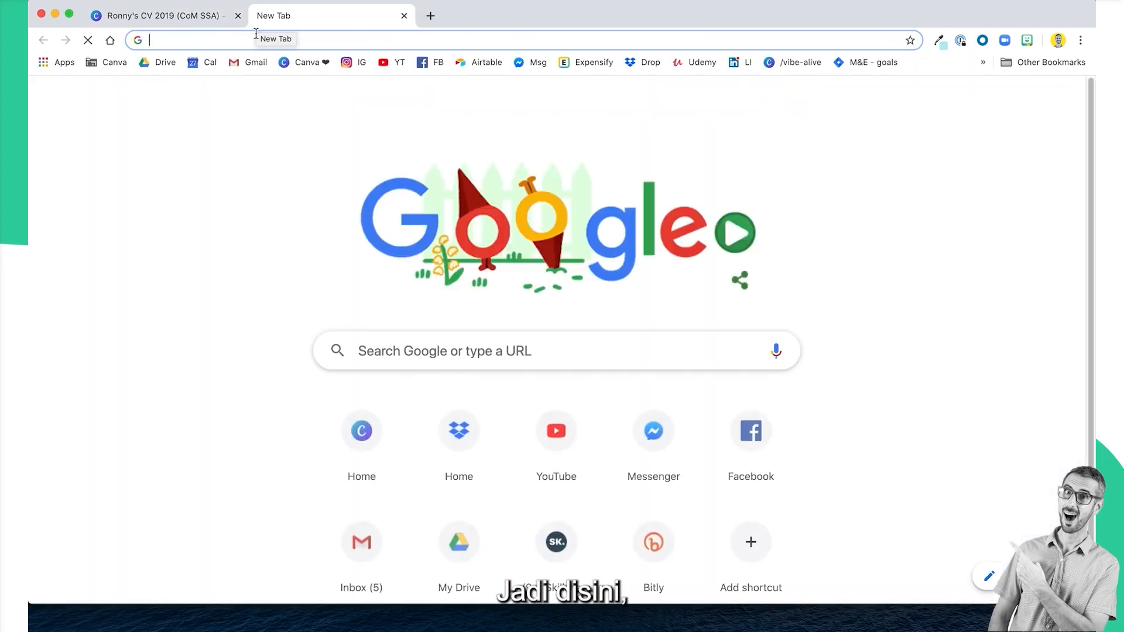
click(282, 64)
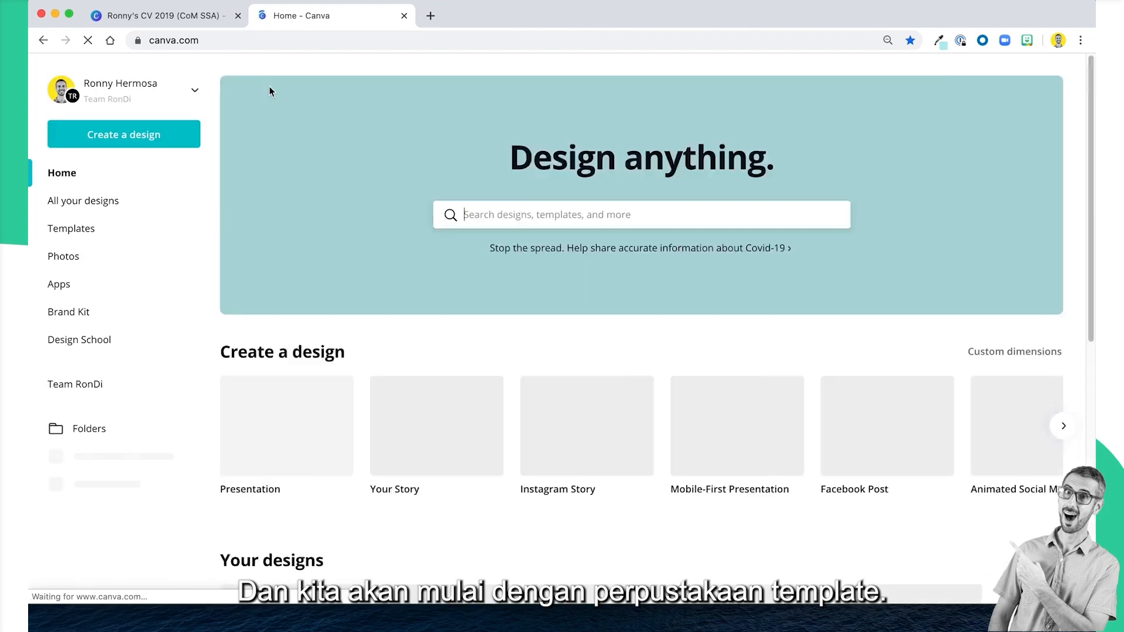
scroll(499, 383, down, 3)
scroll(498, 383, up, 2)
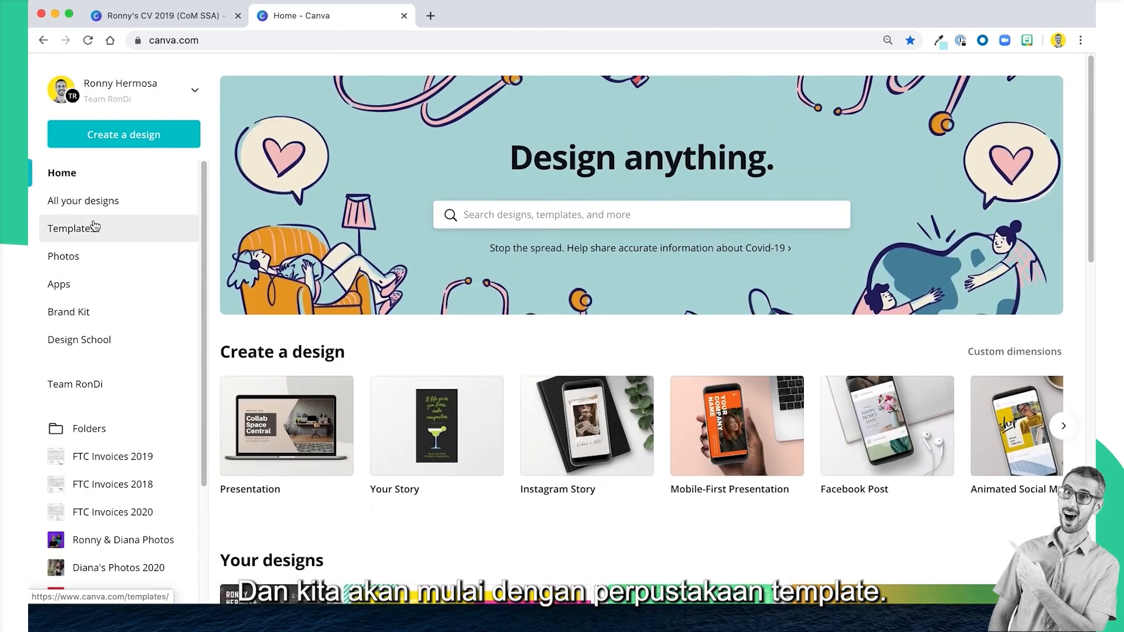
click(79, 234)
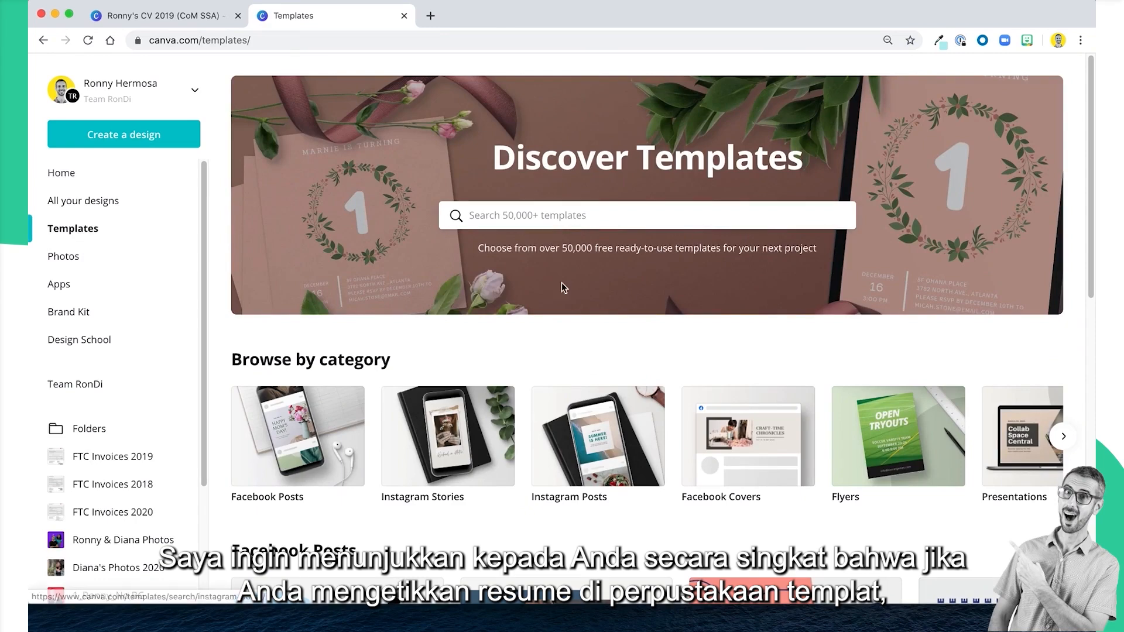
Search the template library for "resume" and look through the resume designs for inspiration.
click(565, 218)
text(resume)
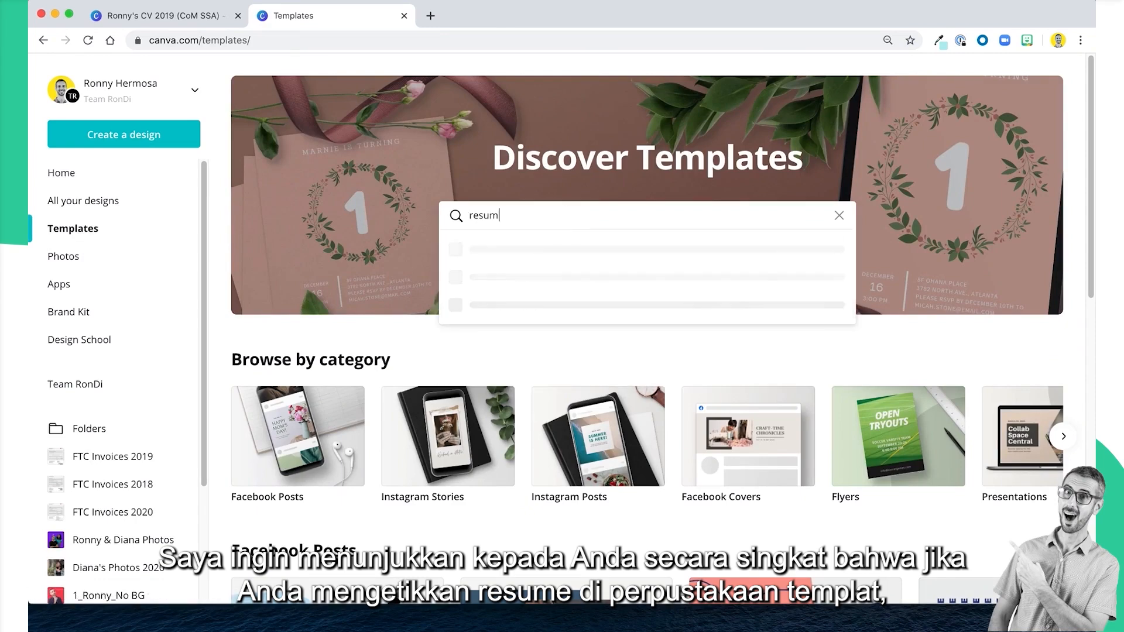
key(Return)
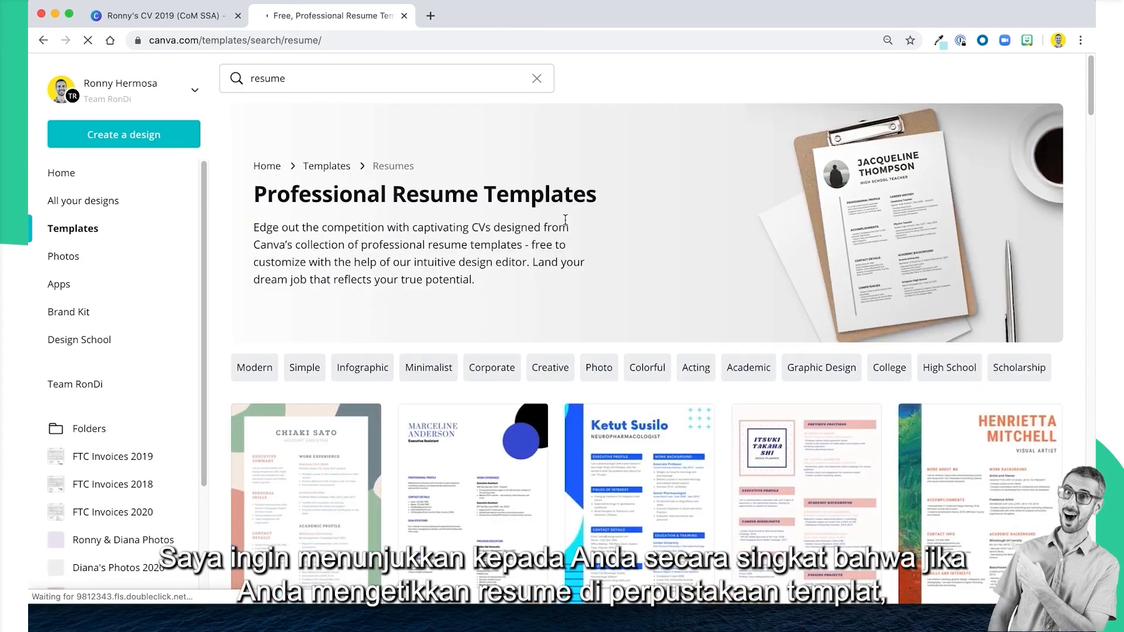
scroll(742, 346, down, 3)
scroll(742, 345, down, 6)
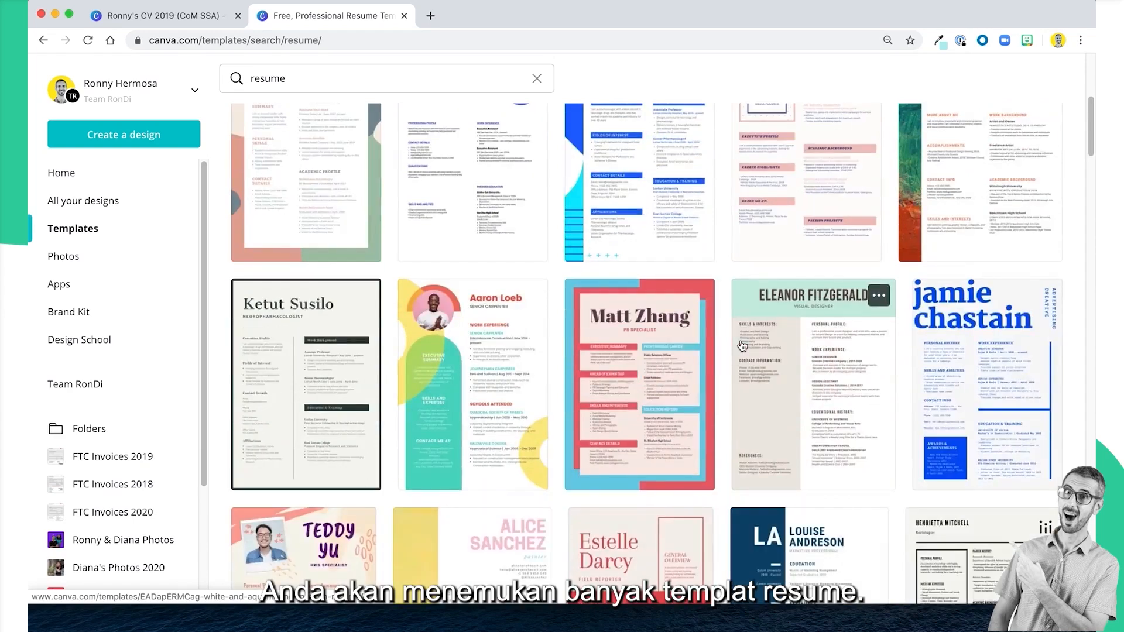
scroll(742, 345, down, 2)
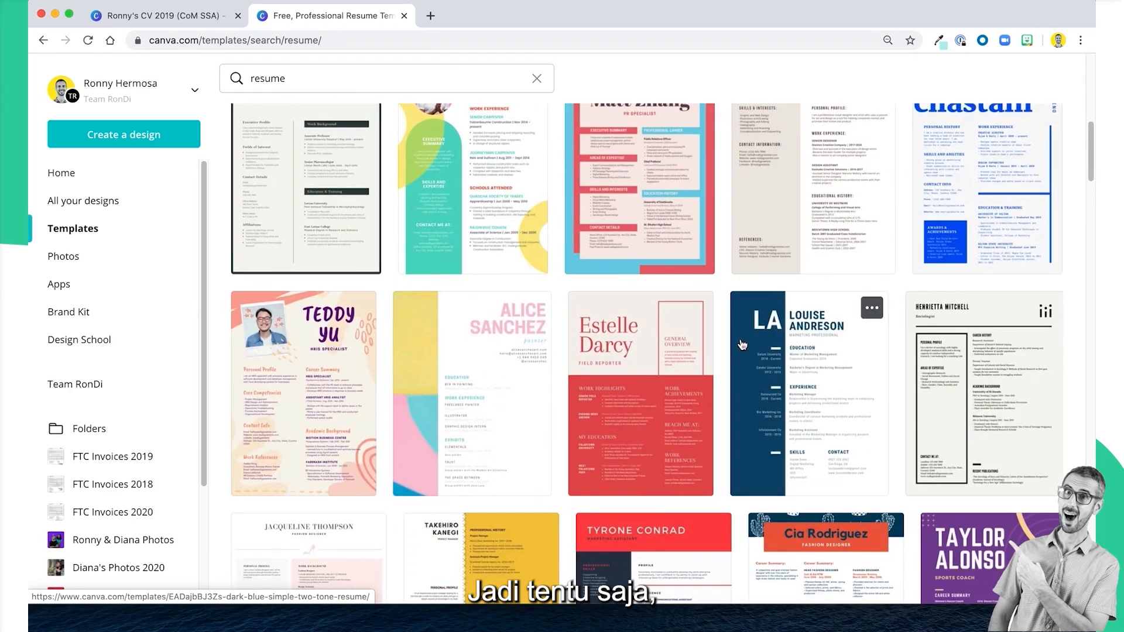
scroll(742, 346, down, 4)
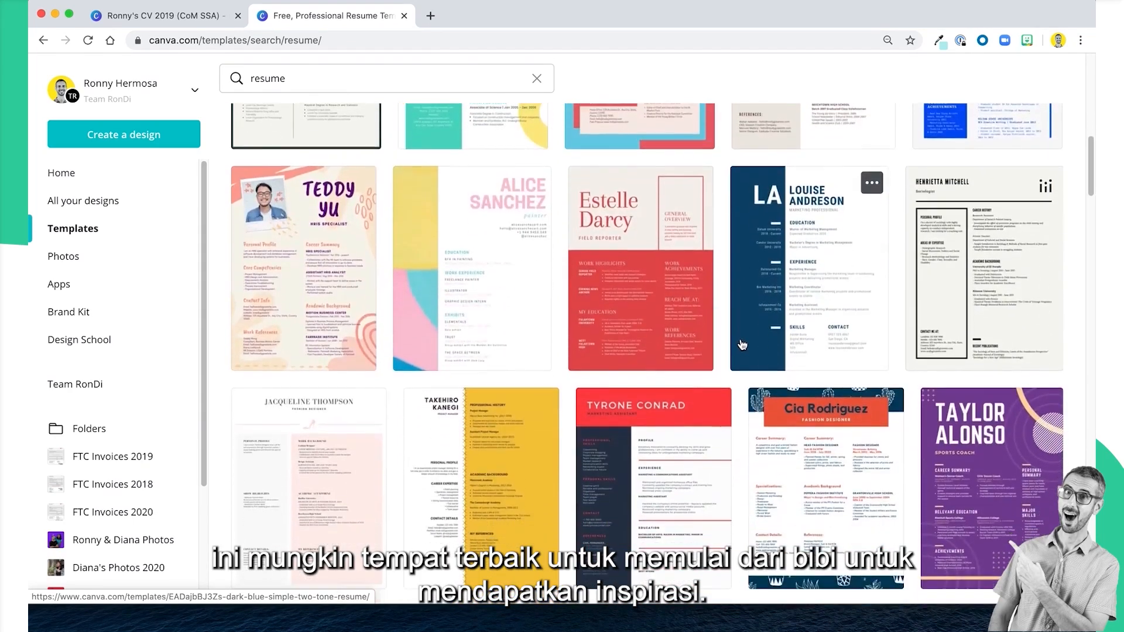
scroll(740, 339, down, 5)
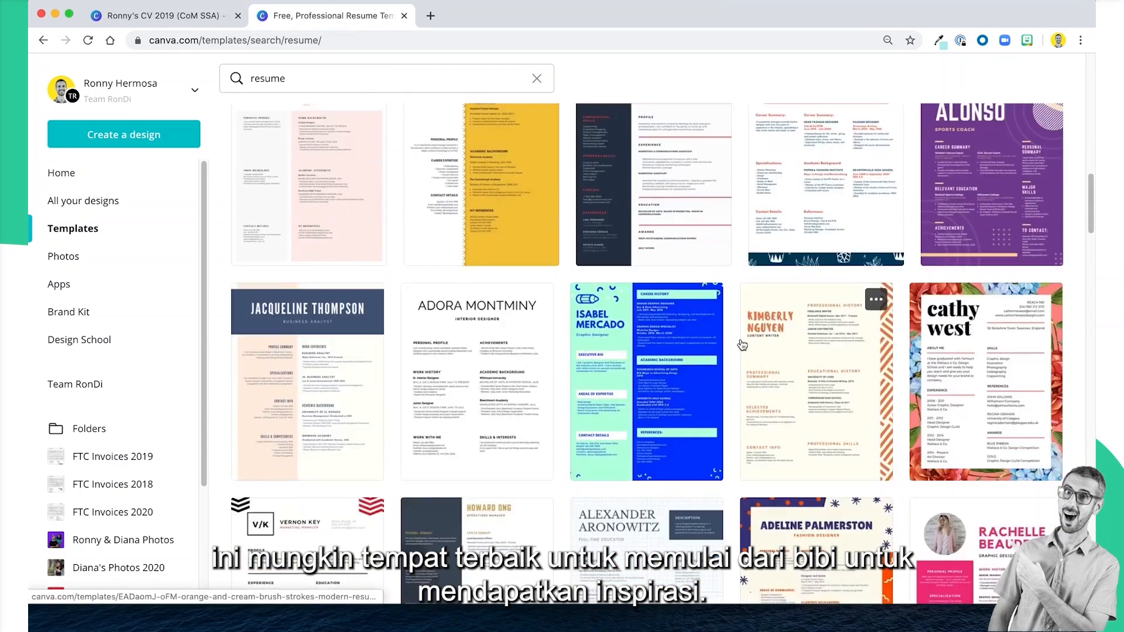
scroll(742, 346, down, 6)
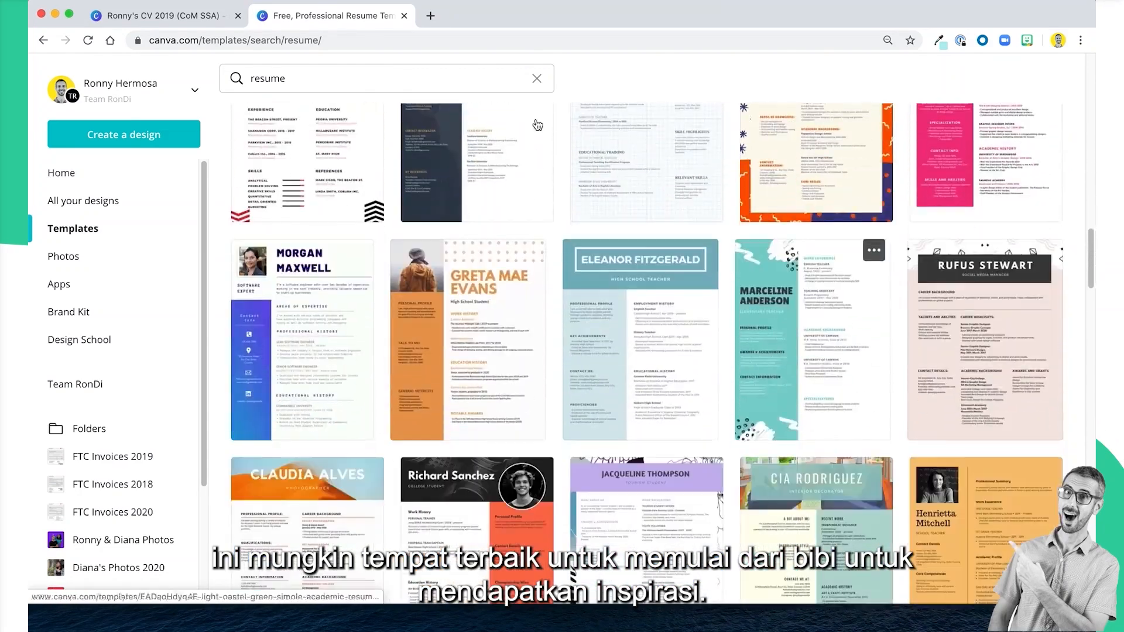
Return to the CV design and review its layout from the header to the languages and skills.
click(98, 19)
scroll(596, 280, down, 7)
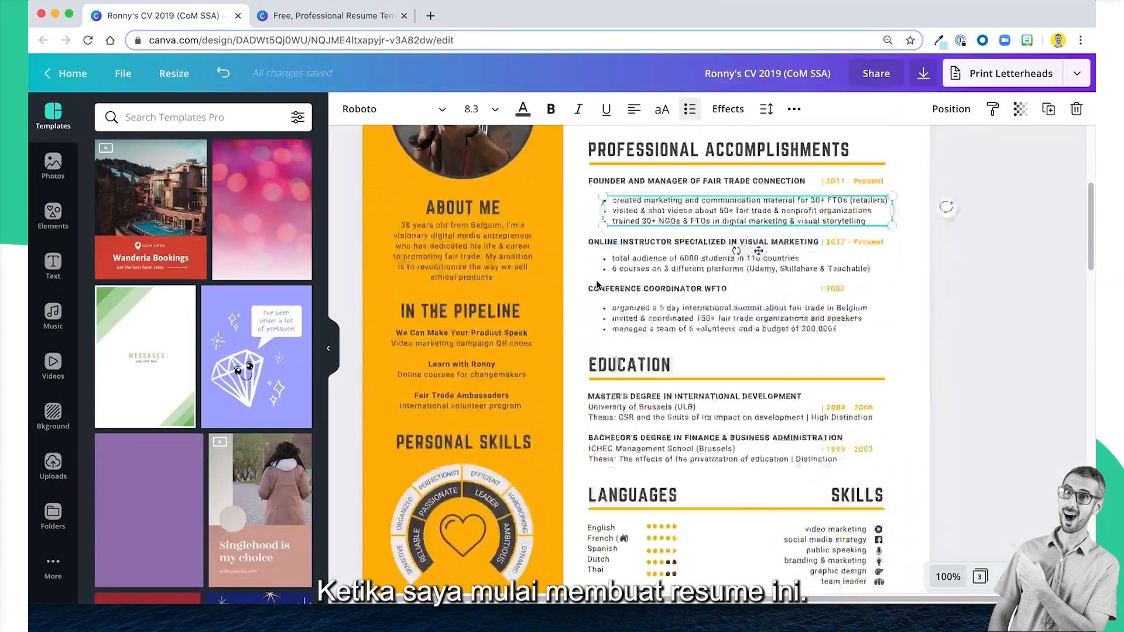
scroll(596, 280, up, 8)
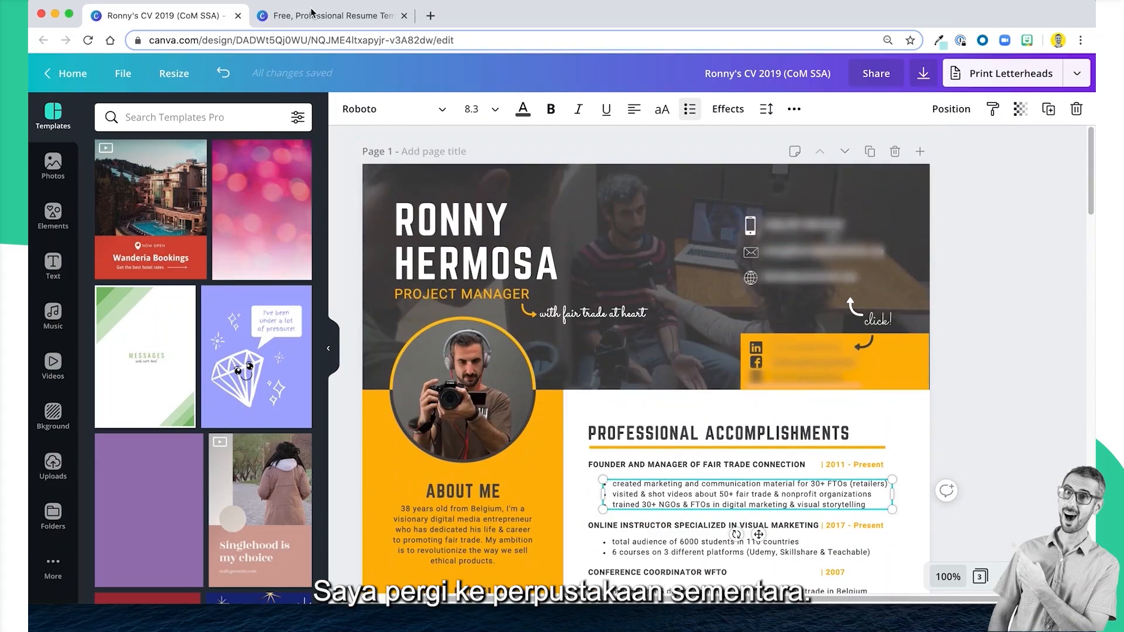
Browse further resume templates for layout ideas and compare them with the Languages section of the CV design.
click(309, 17)
scroll(628, 358, down, 1)
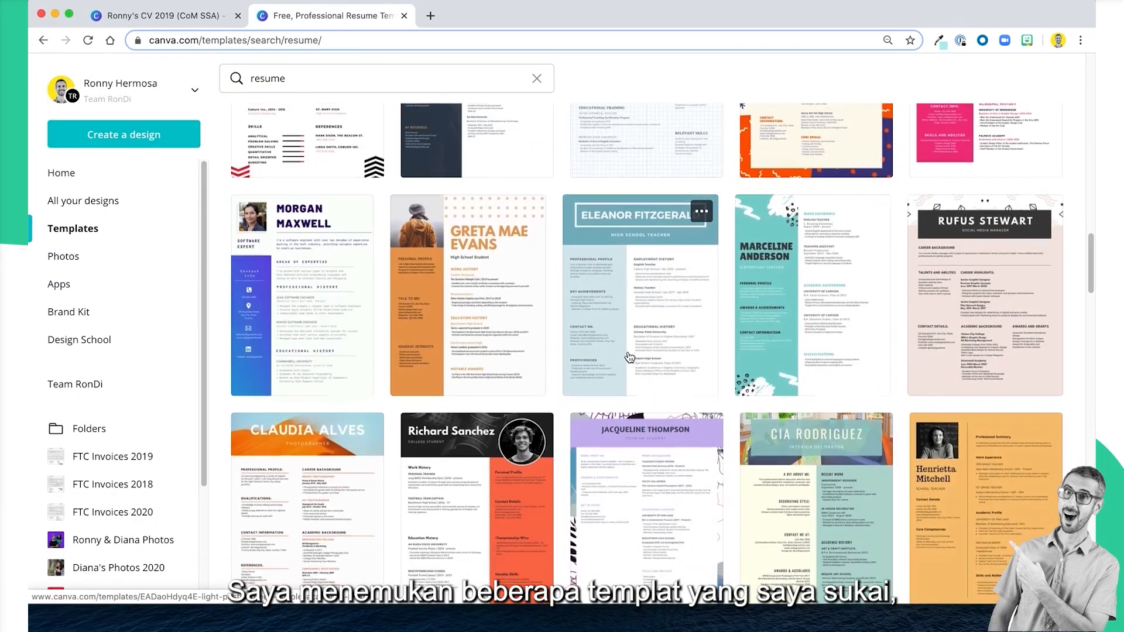
scroll(629, 357, down, 5)
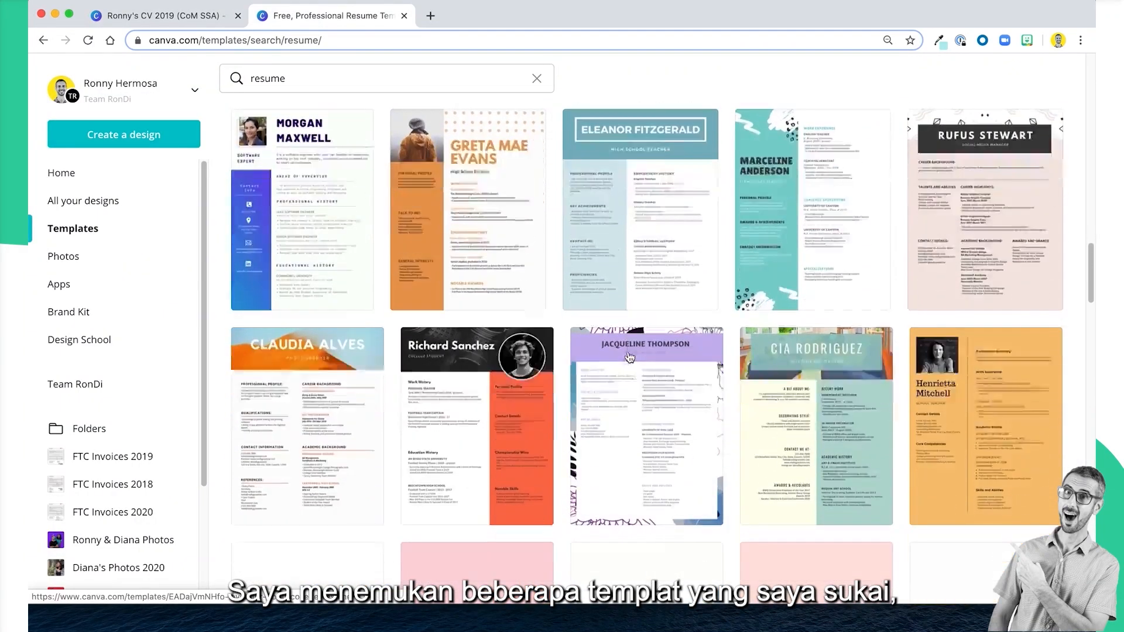
scroll(629, 357, down, 2)
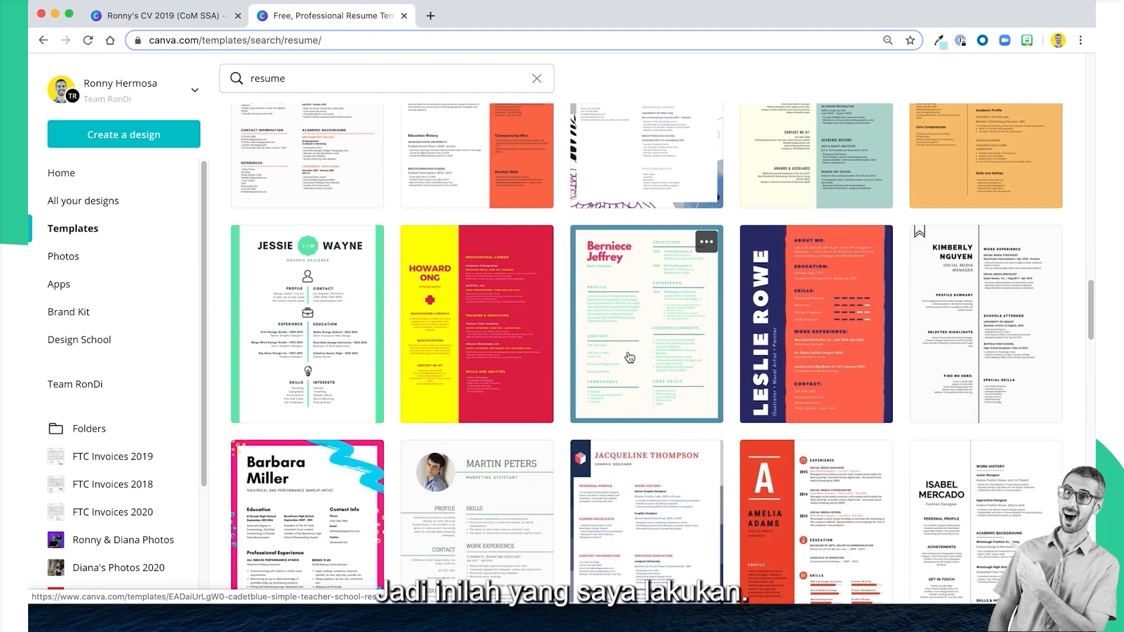
scroll(630, 357, down, 6)
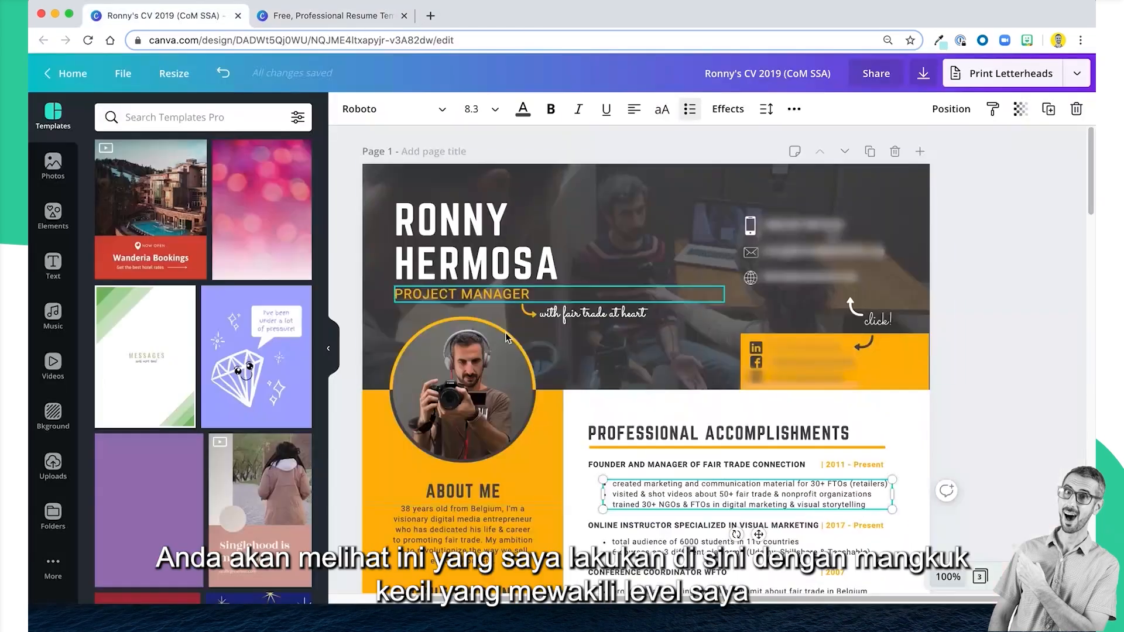
scroll(672, 440, down, 6)
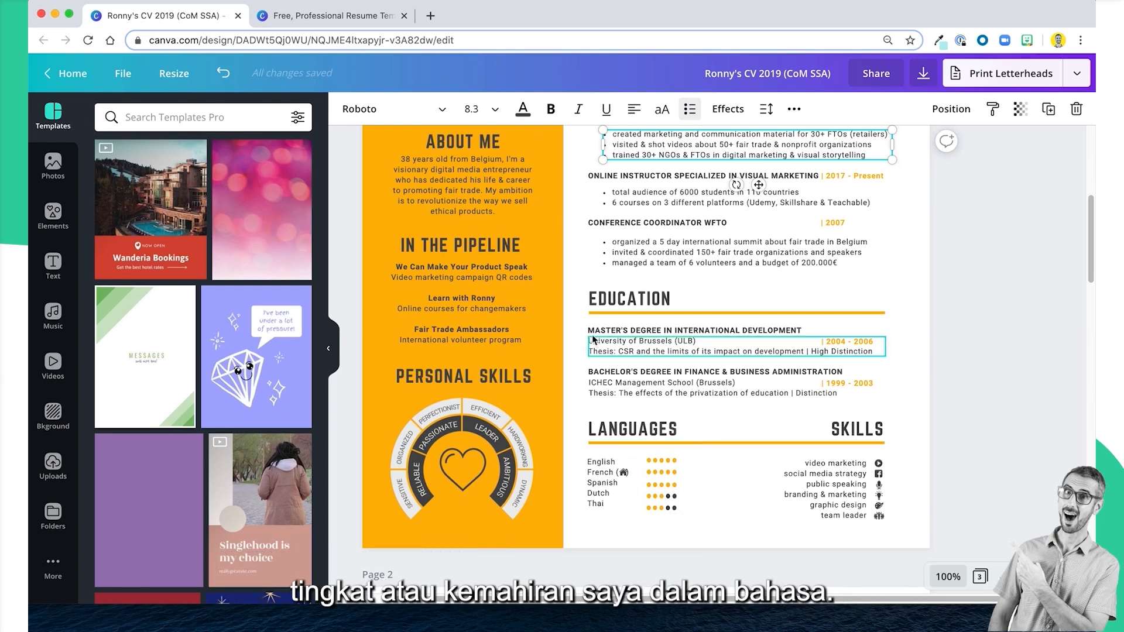
Go back to the resume templates and examine their photos, sidebars and skill ratings for elements to reuse.
click(332, 16)
scroll(598, 339, down, 7)
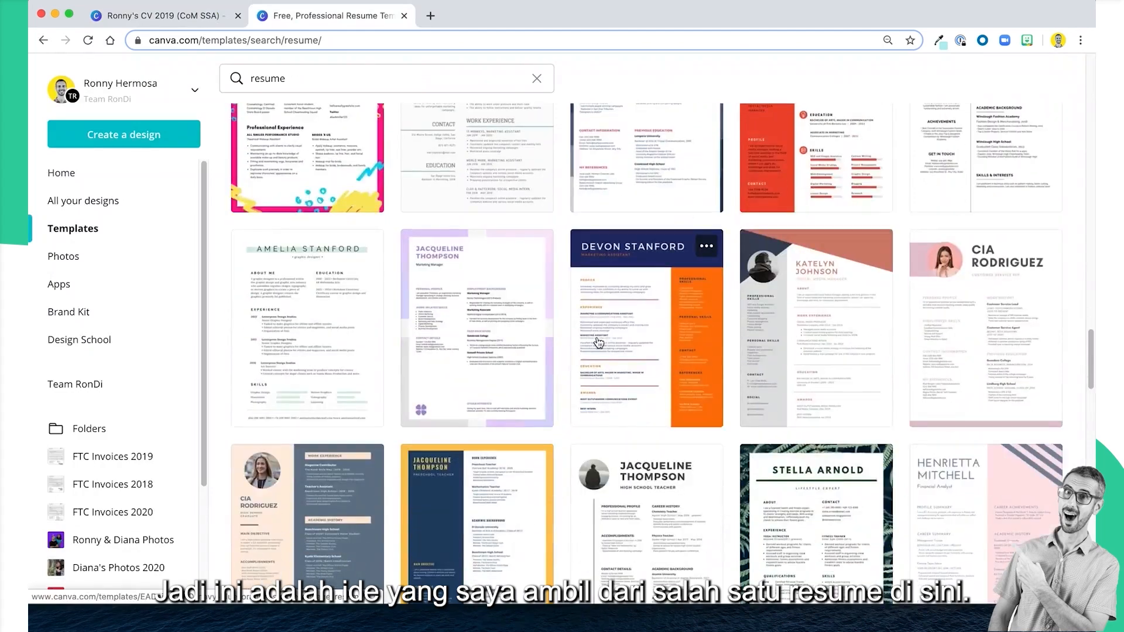
scroll(292, 443, up, 4)
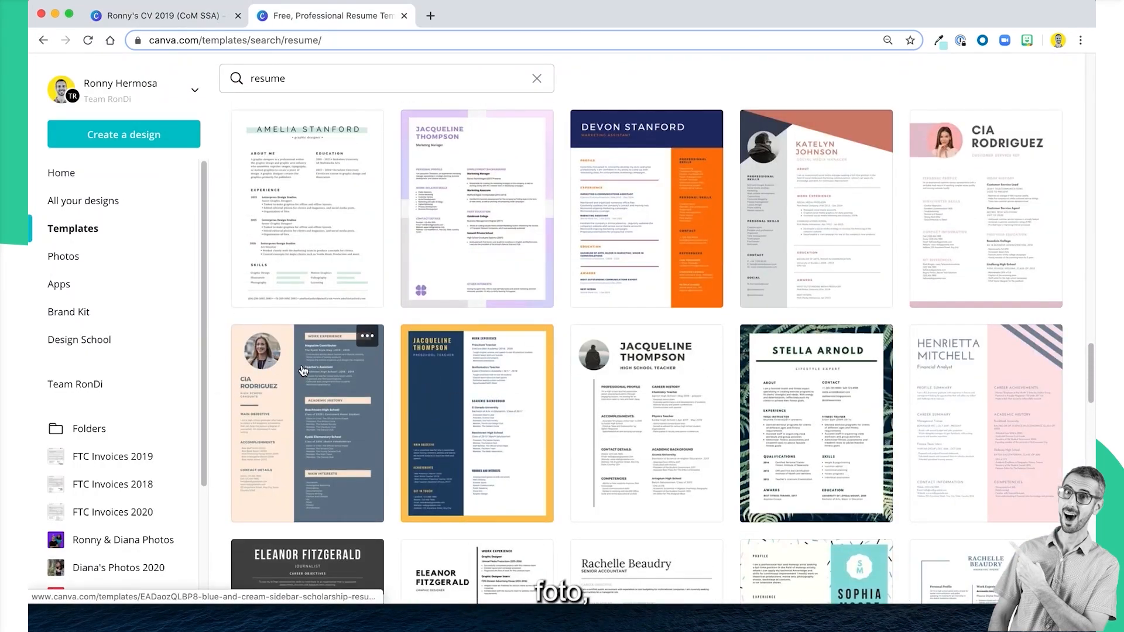
scroll(597, 354, up, 13)
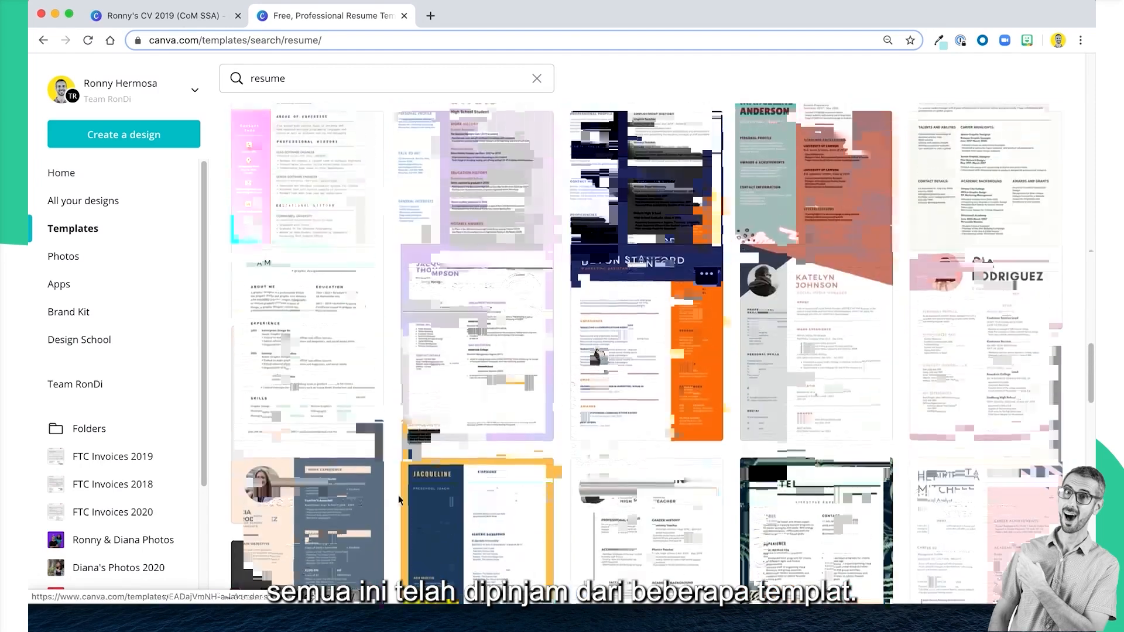
scroll(599, 353, up, 10)
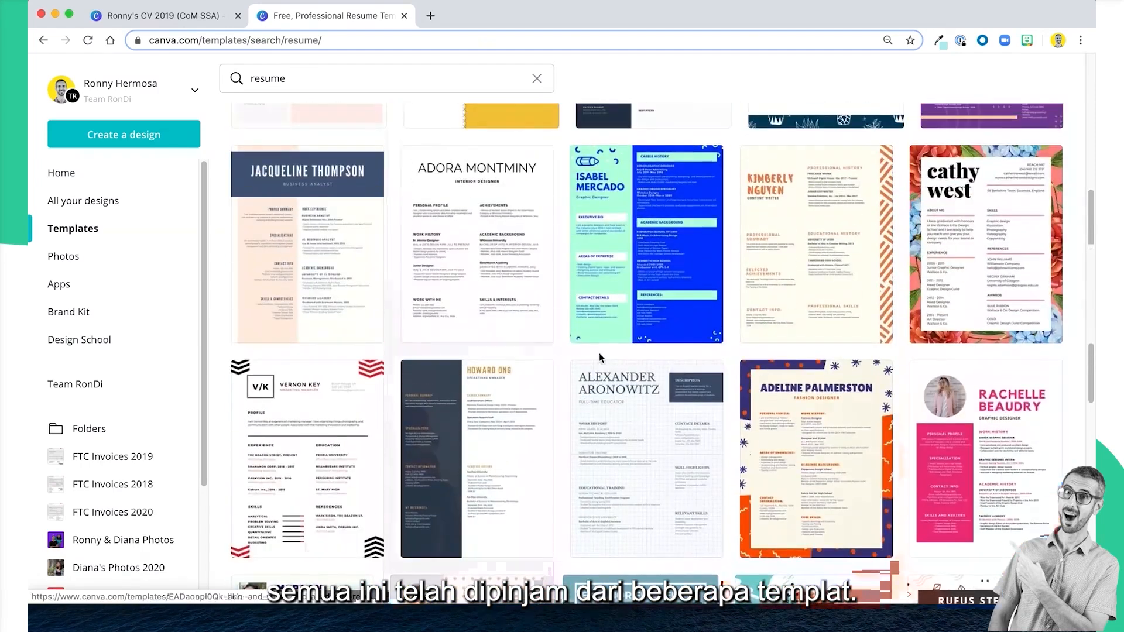
scroll(599, 352, down, 3)
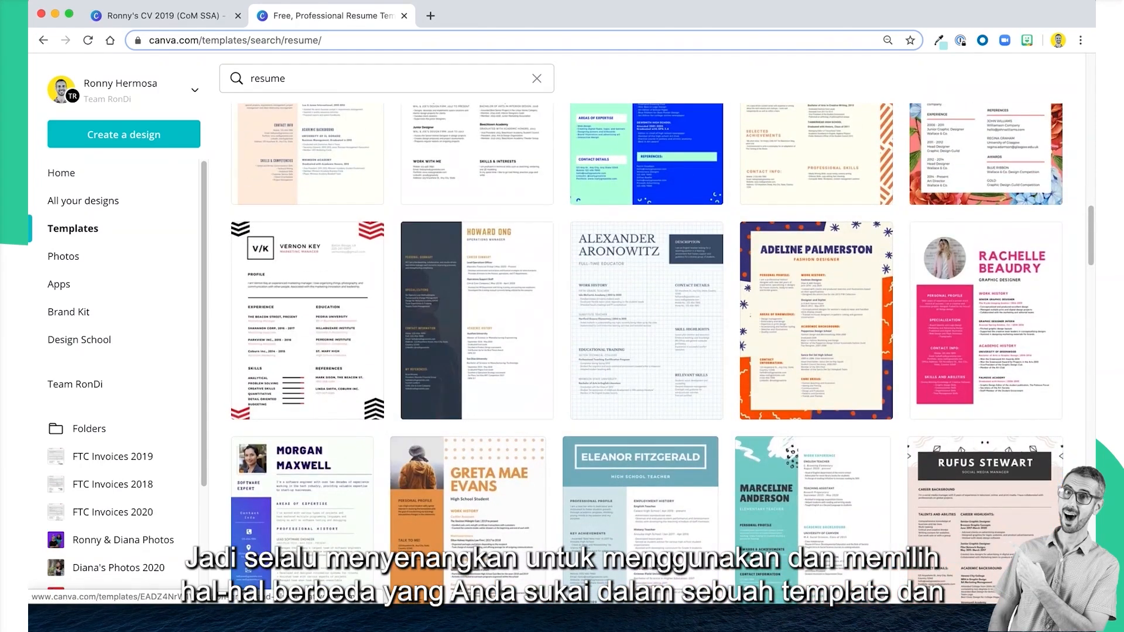
scroll(515, 345, down, 1)
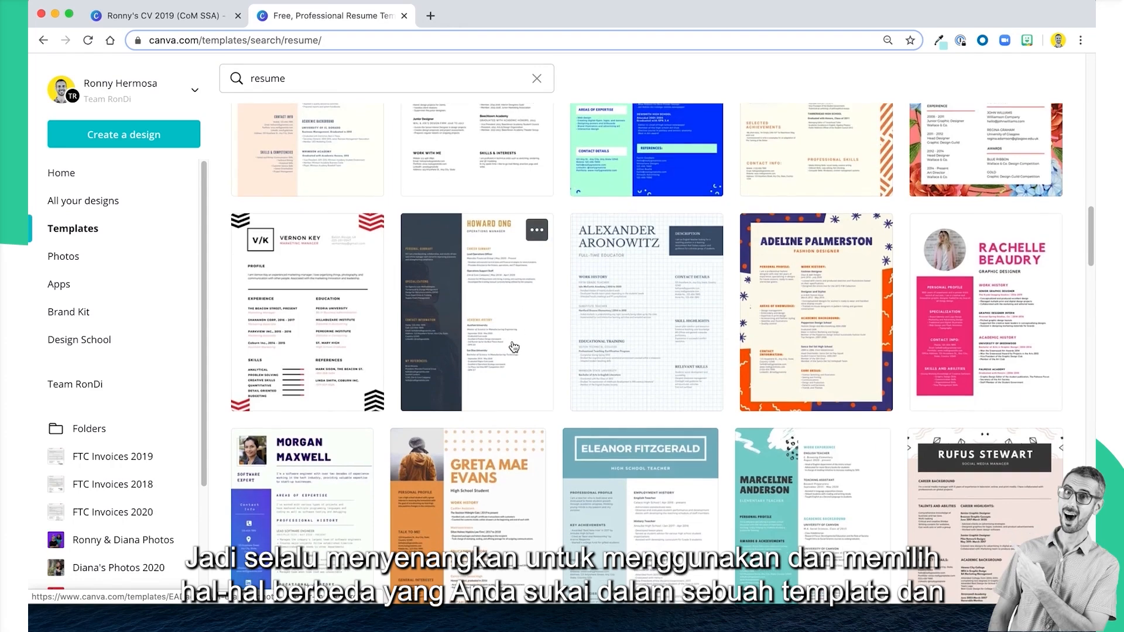
scroll(512, 348, down, 1)
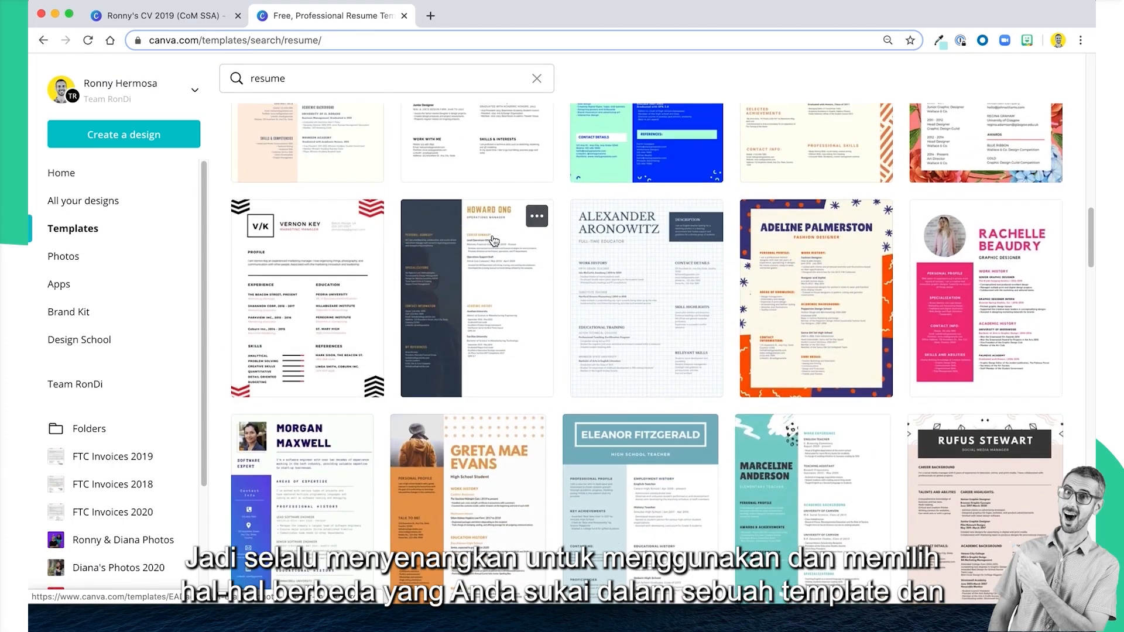
Open the Orange Photo Modern Resume template as a new design and copy its name and job title heading.
click(494, 240)
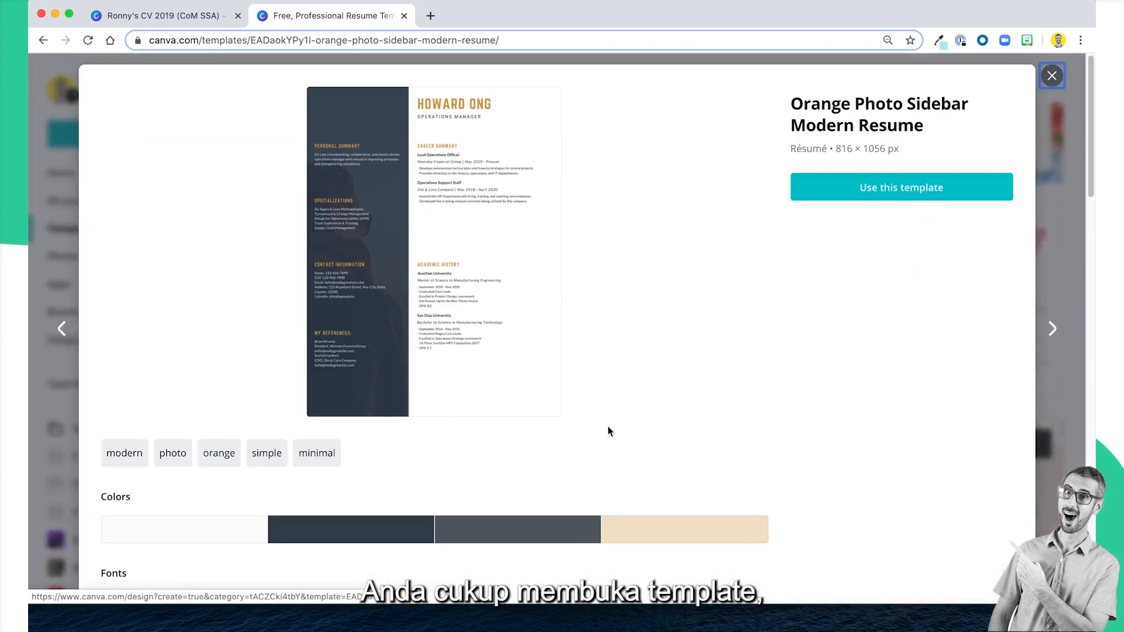
click(898, 188)
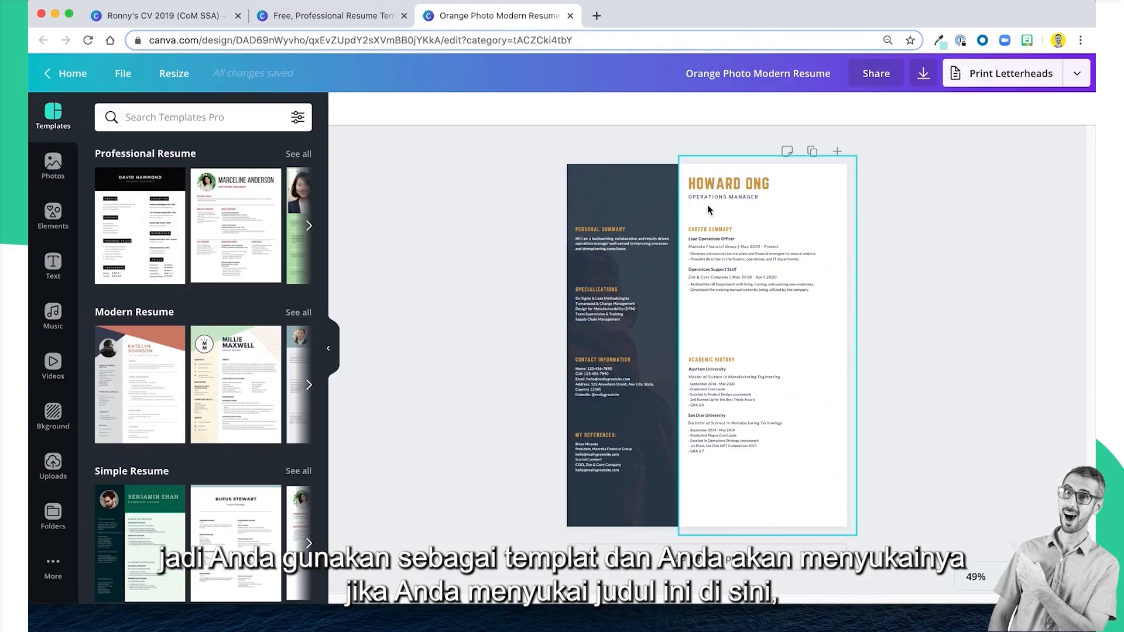
click(738, 175)
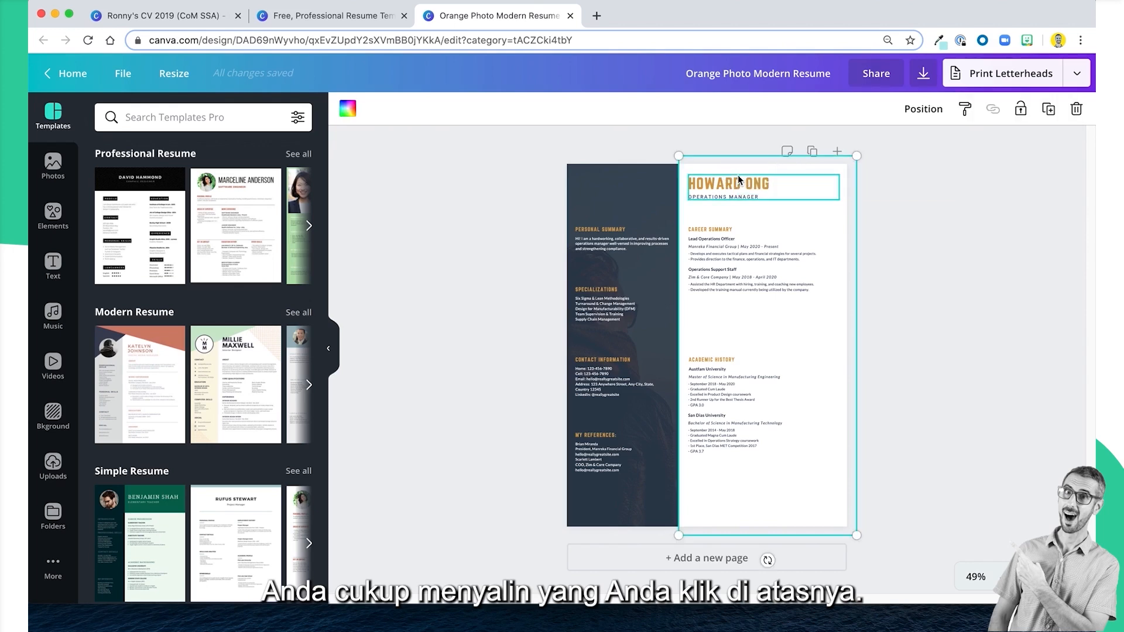
click(799, 192)
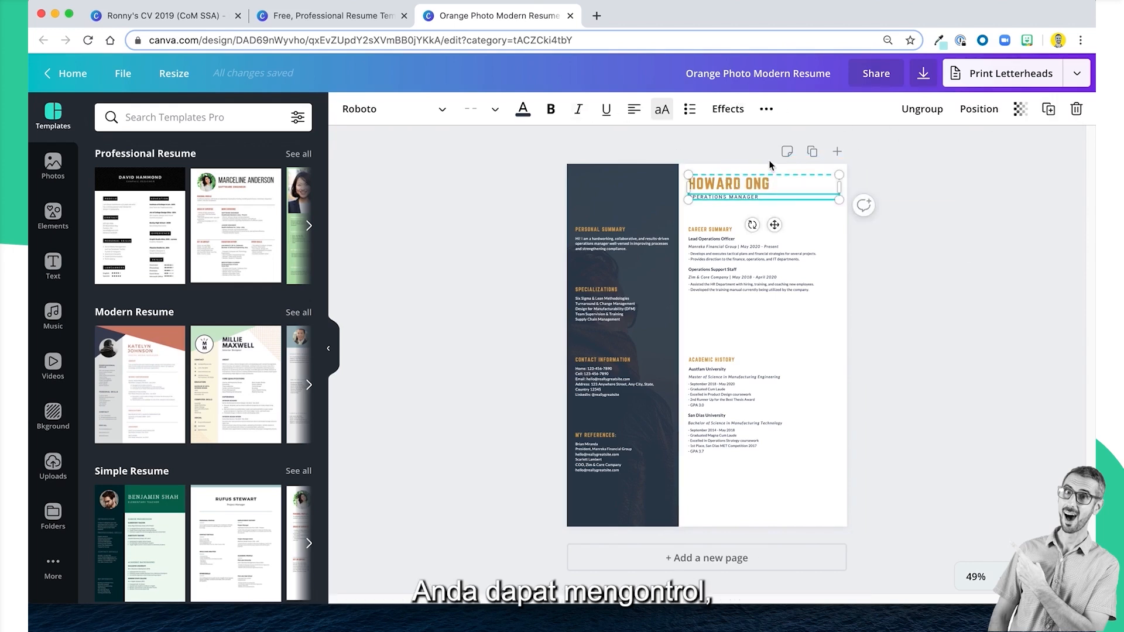
Return to the template library, close the template preview and create a blank A4 Document.
click(360, 17)
click(1052, 75)
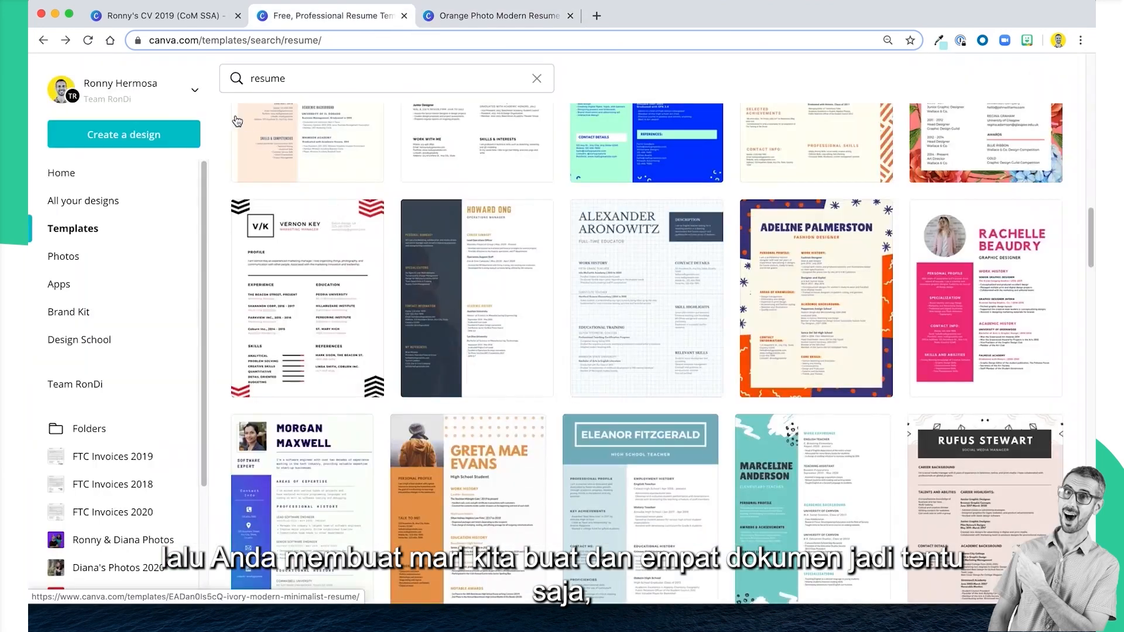
click(141, 139)
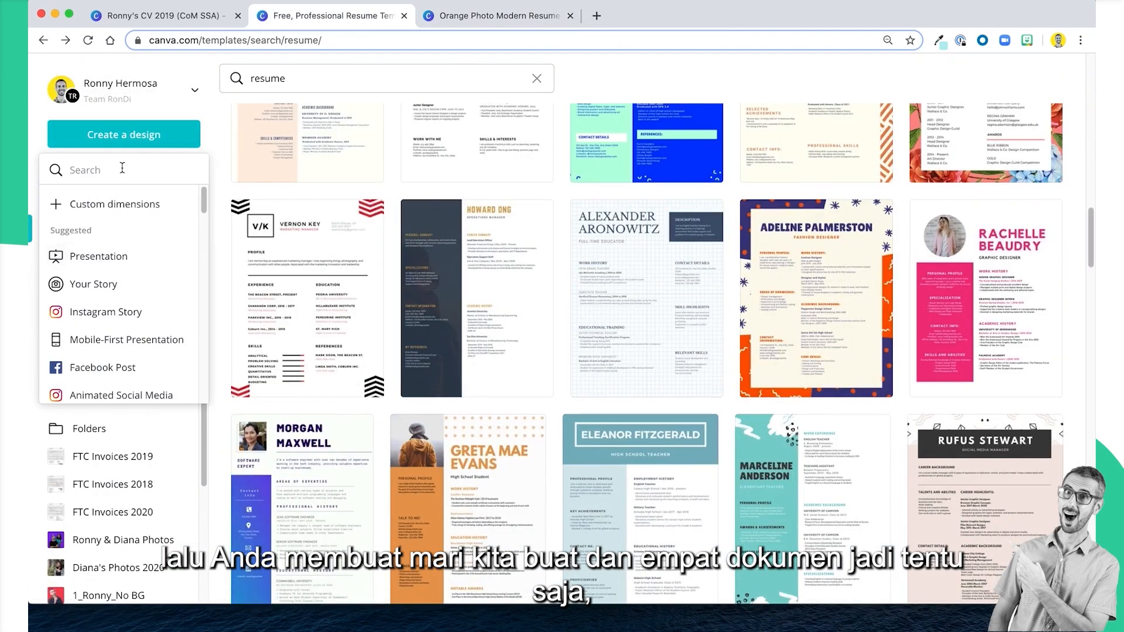
text(a4)
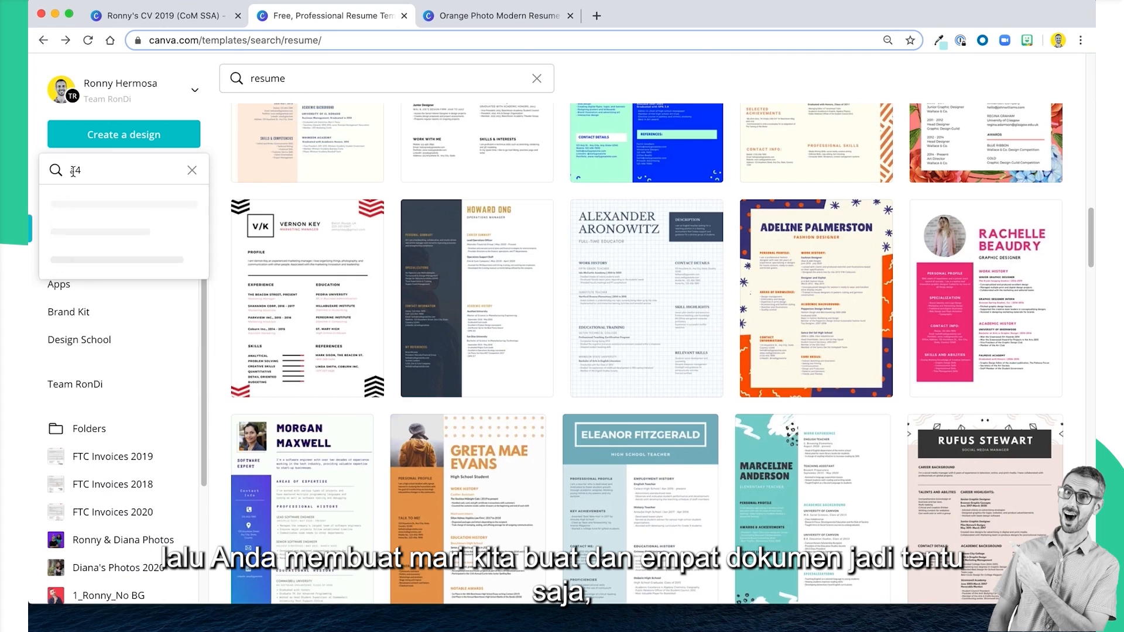
click(119, 205)
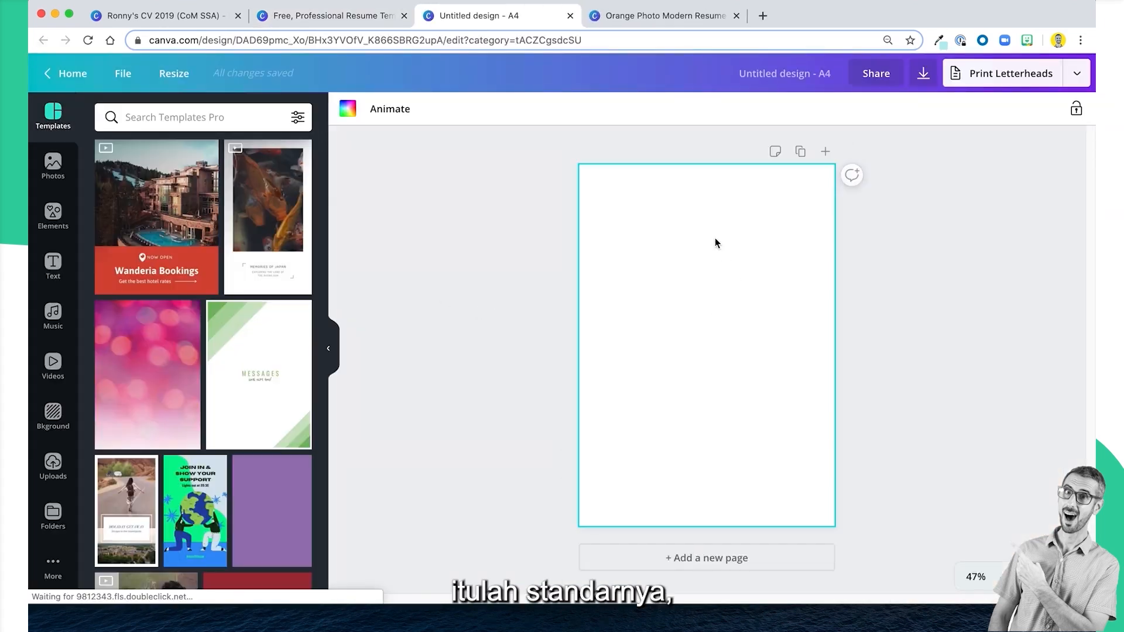
Paste the copied name and job title heading onto the blank A4 page.
right_click(711, 236)
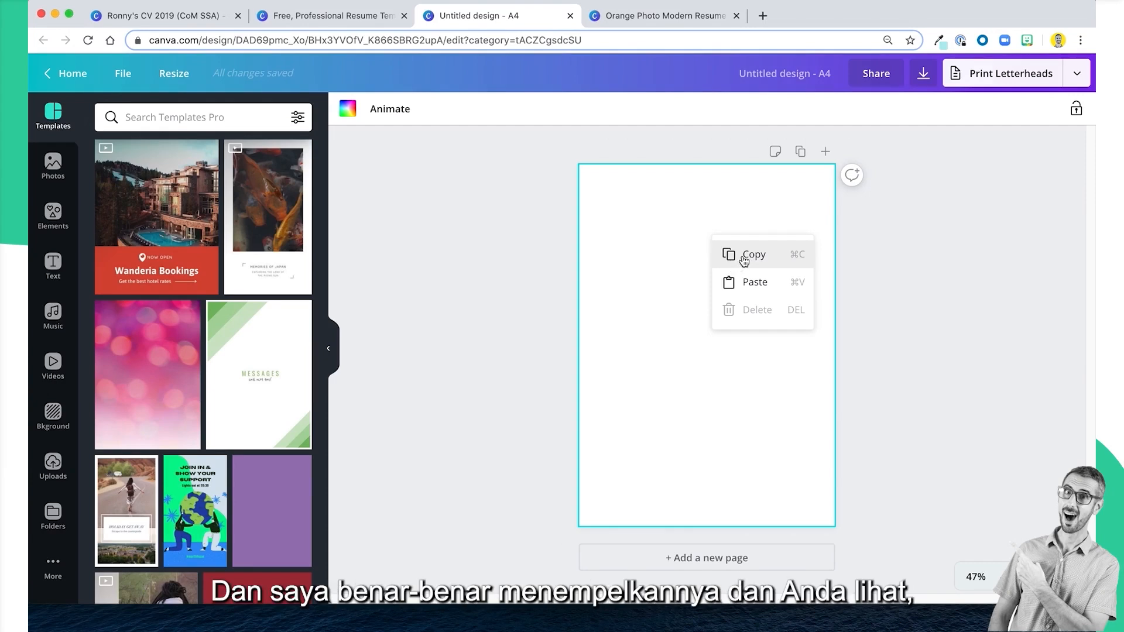
click(739, 283)
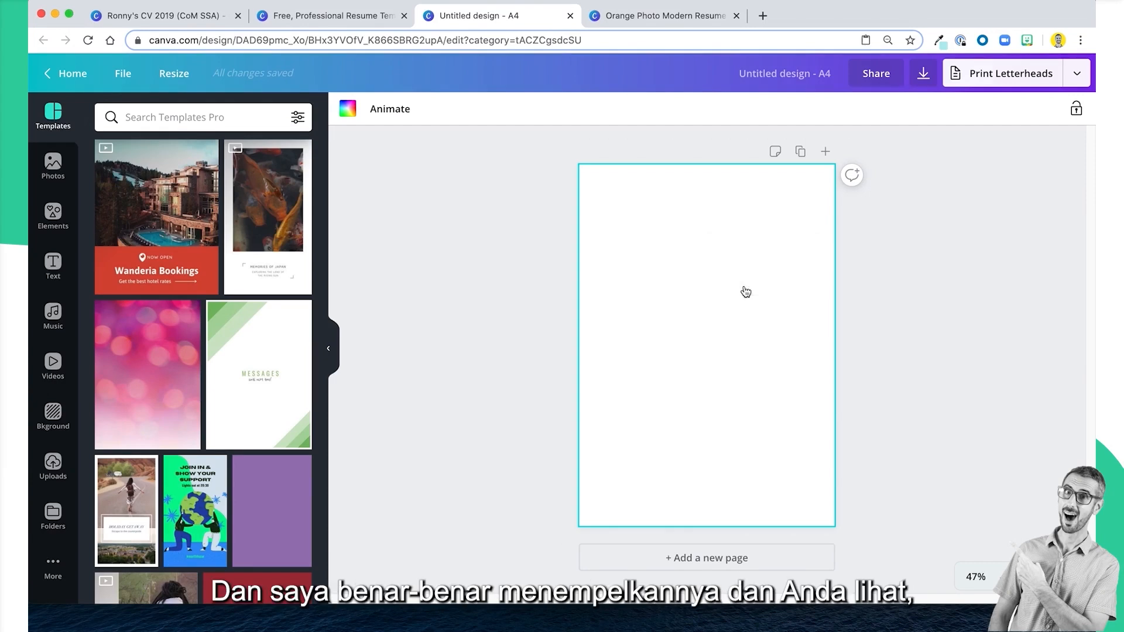
click(739, 243)
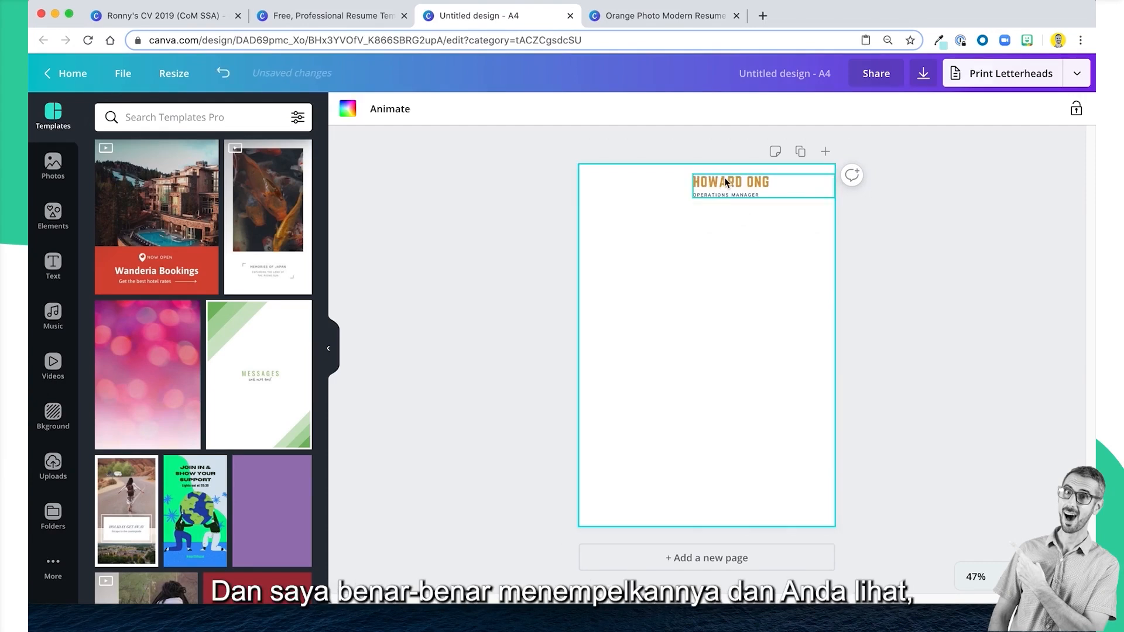
Glance back at the source resume template, then delete the pasted heading from the A4 page.
click(338, 18)
click(503, 17)
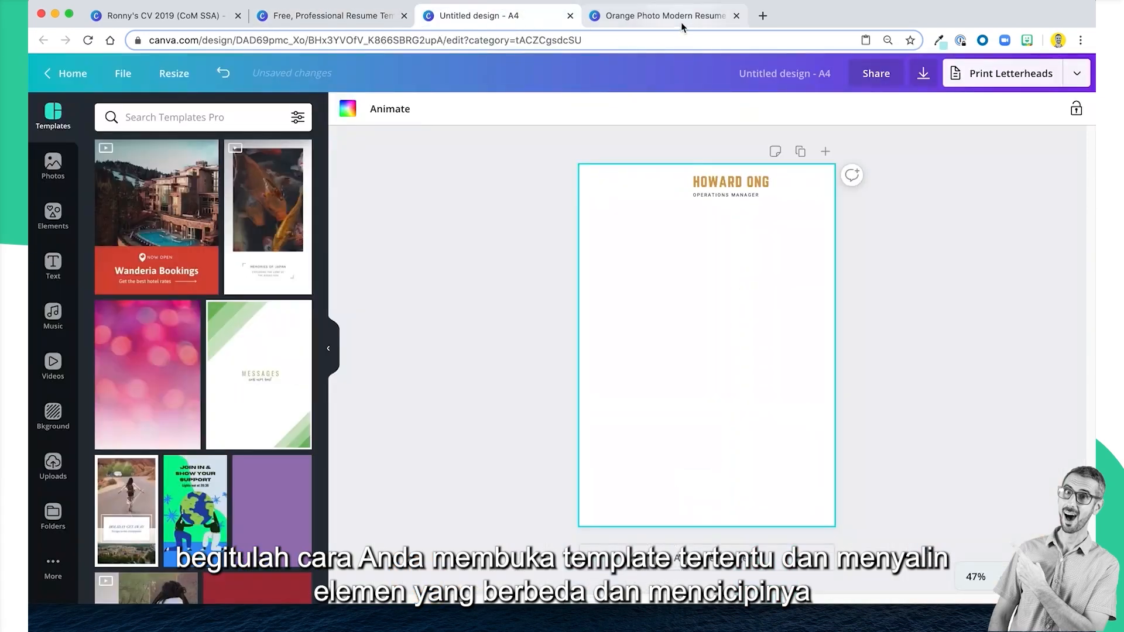
click(673, 16)
click(487, 16)
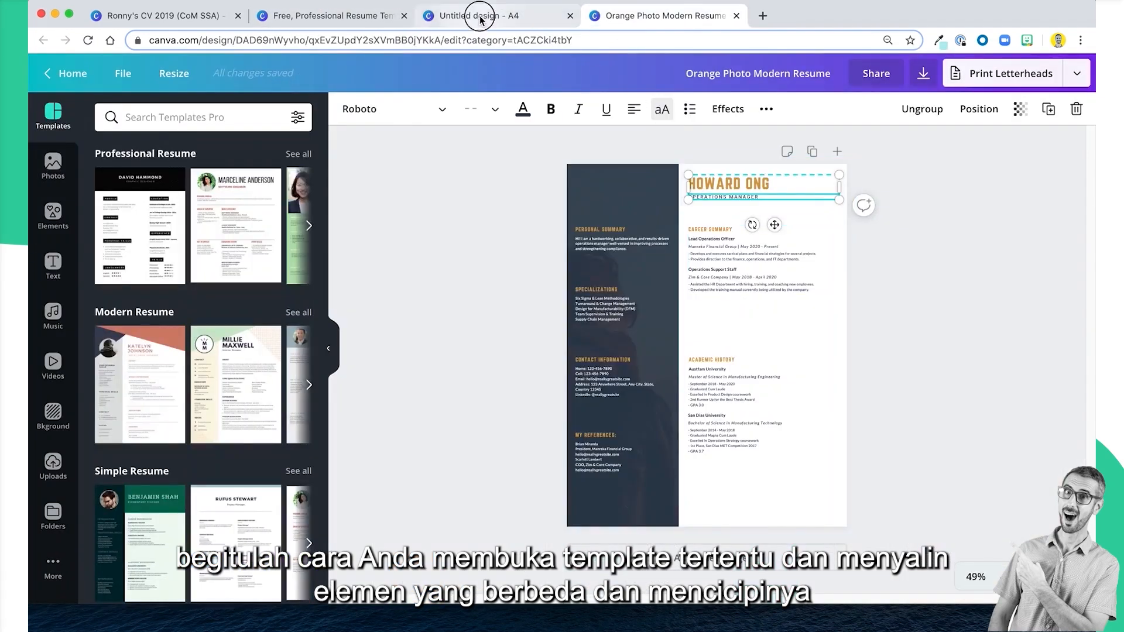
drag(662, 327, 822, 173)
key(Delete)
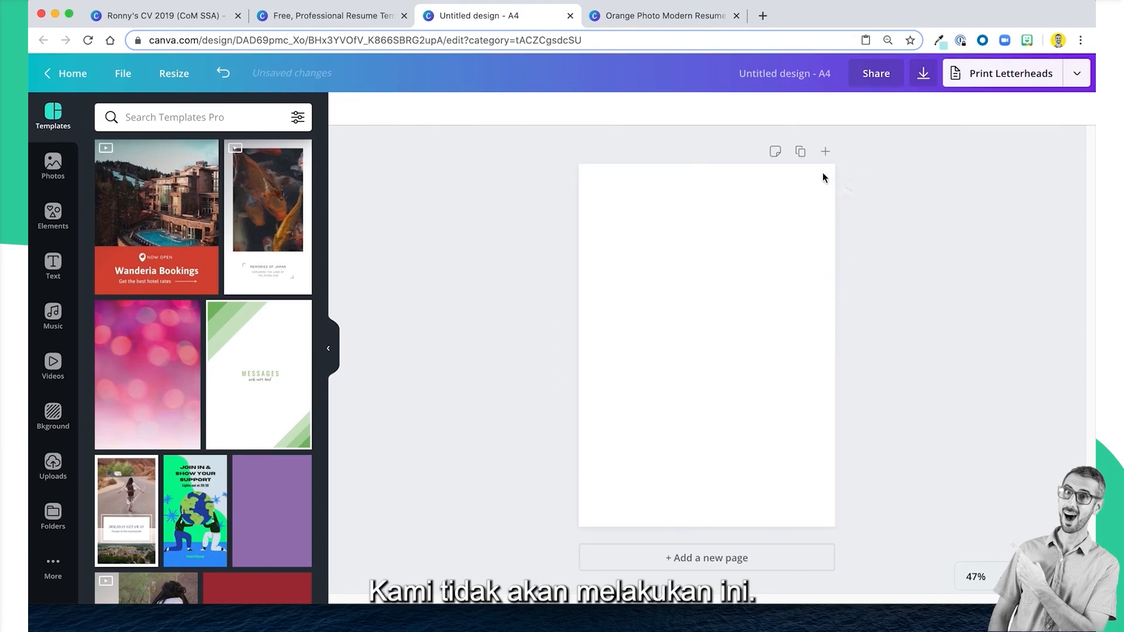
click(770, 289)
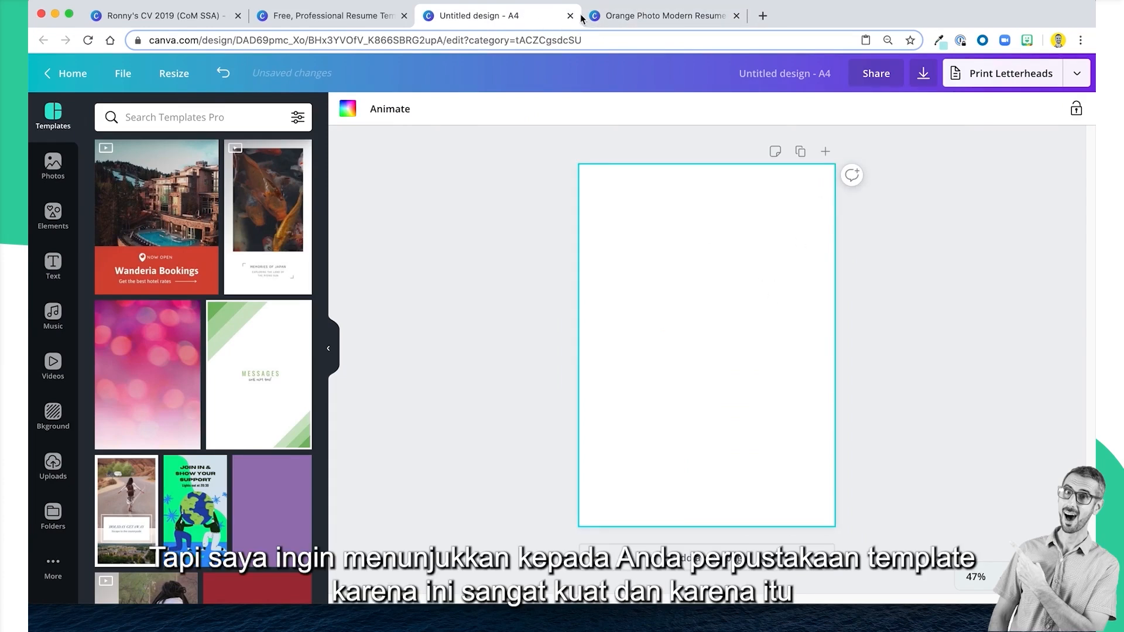
Go back to the resume templates and filter them by the Infographic style.
click(408, 21)
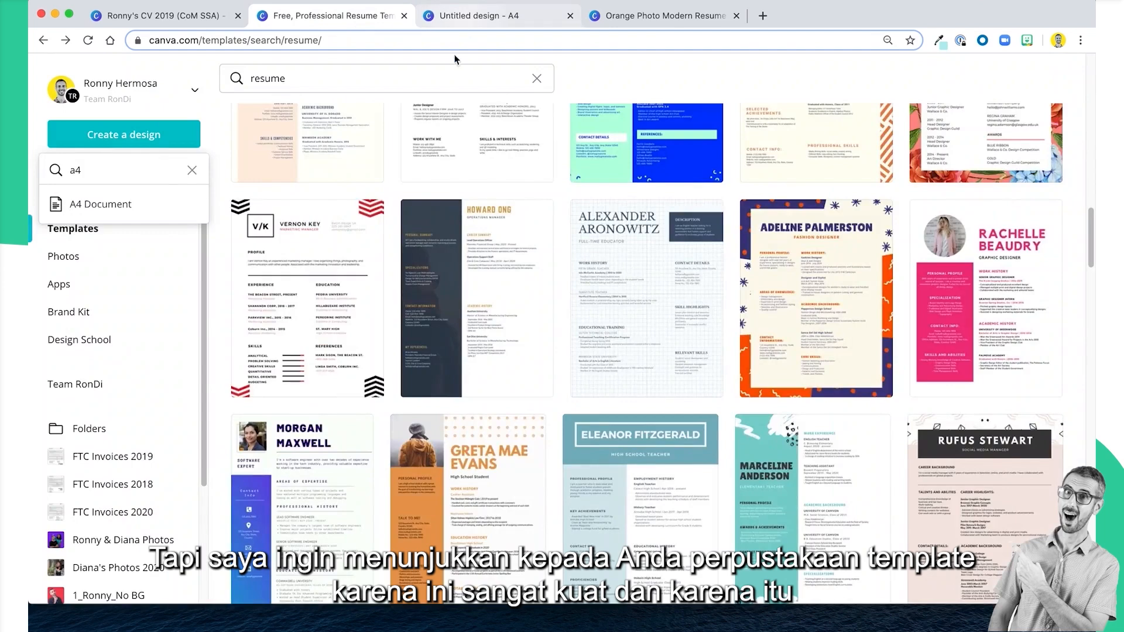
scroll(506, 344, up, 15)
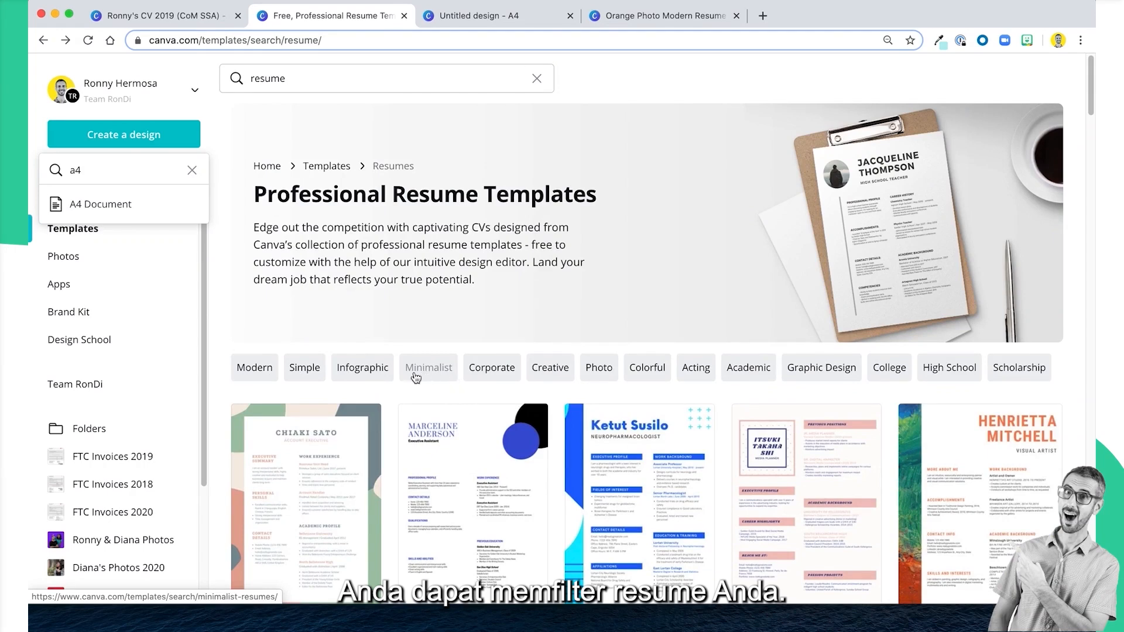
click(377, 369)
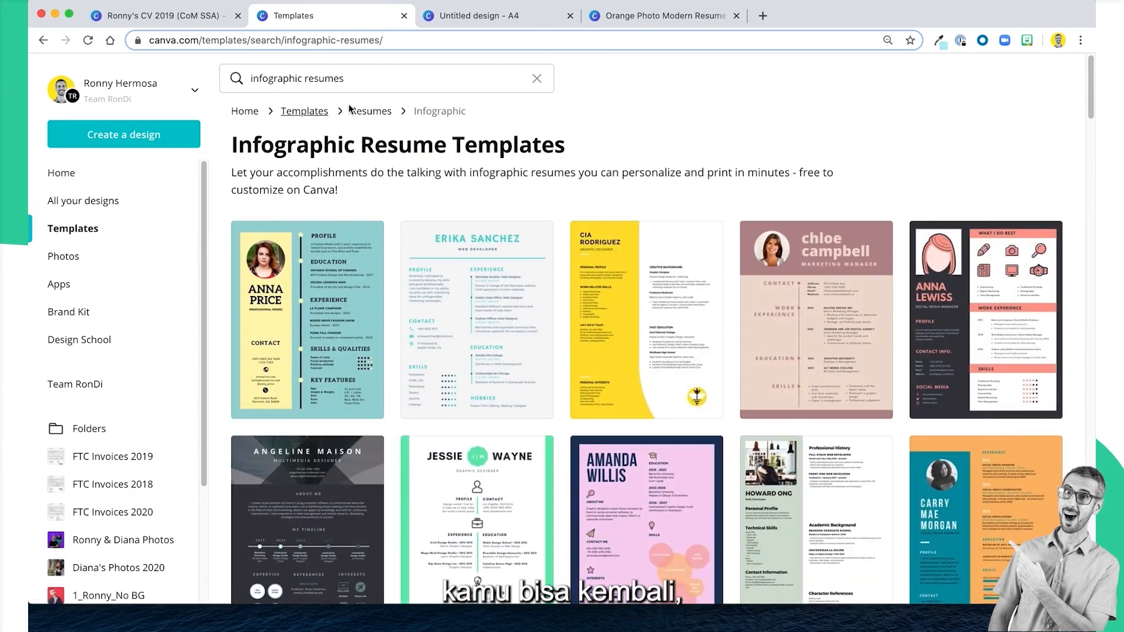
Return to the main template library and search it for "CV".
click(283, 119)
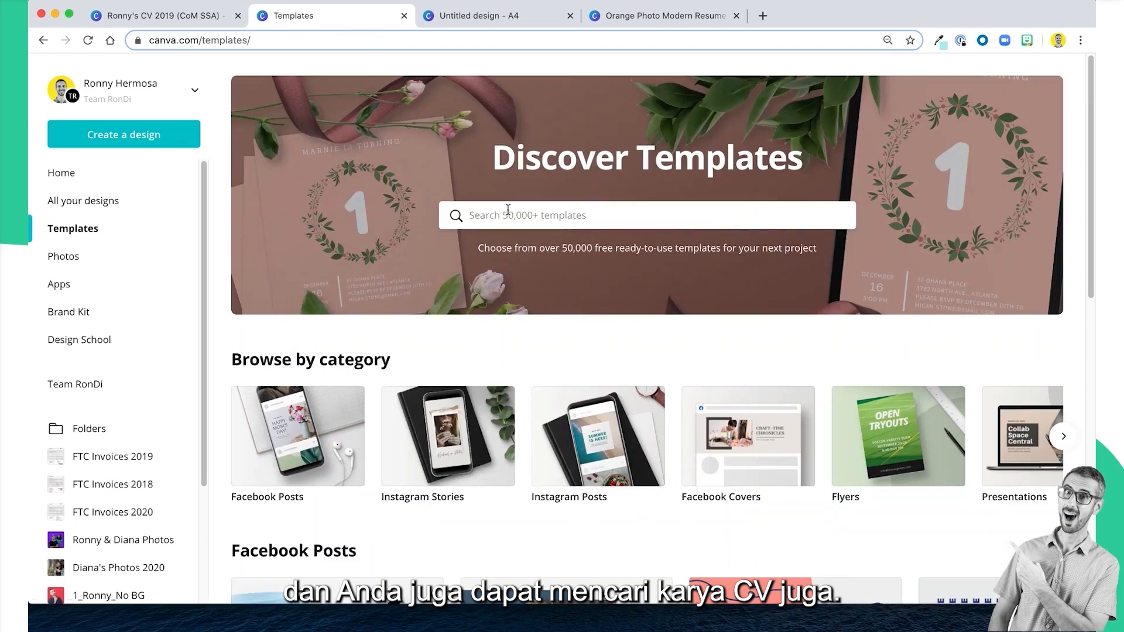
click(510, 211)
text(CV)
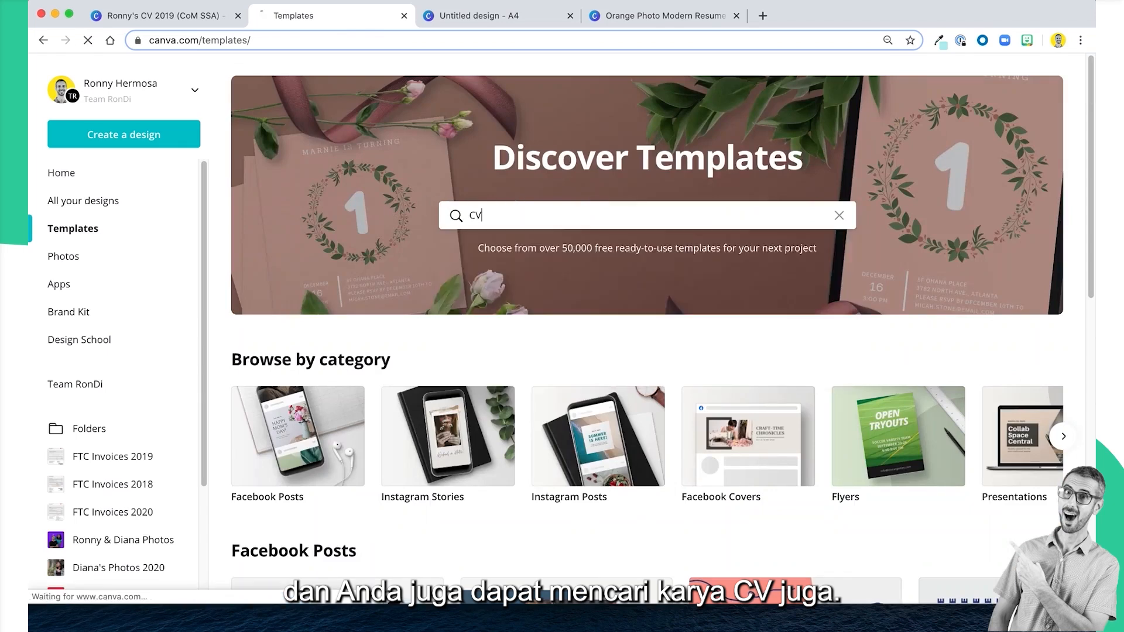
key(Return)
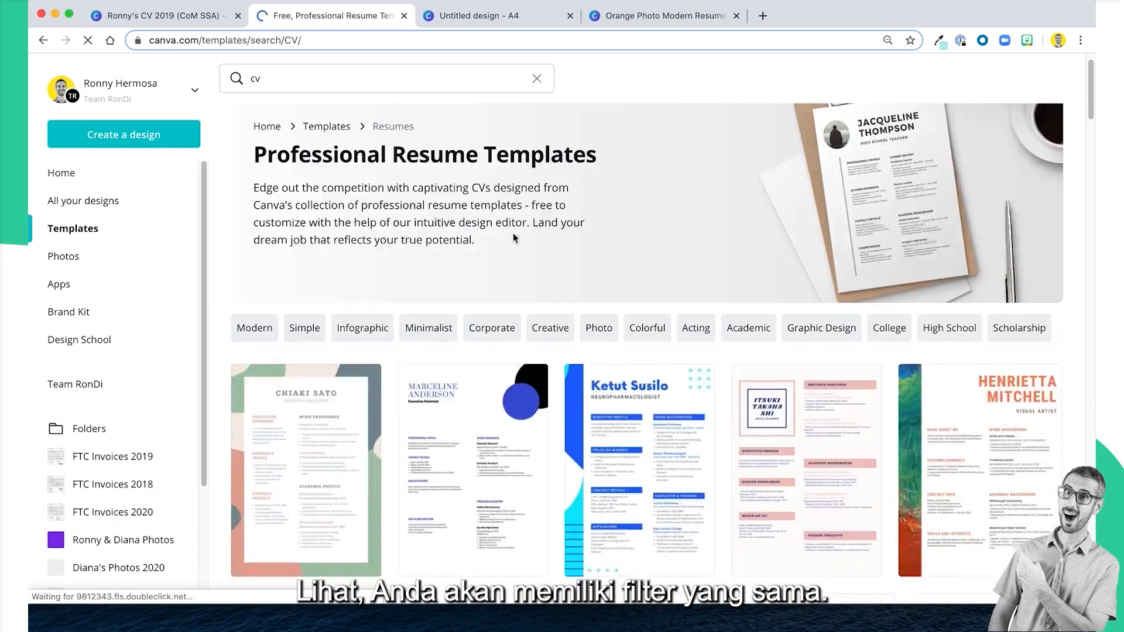
Filter the CV templates by Graphic Design and browse the resulting layouts.
scroll(512, 233, down, 3)
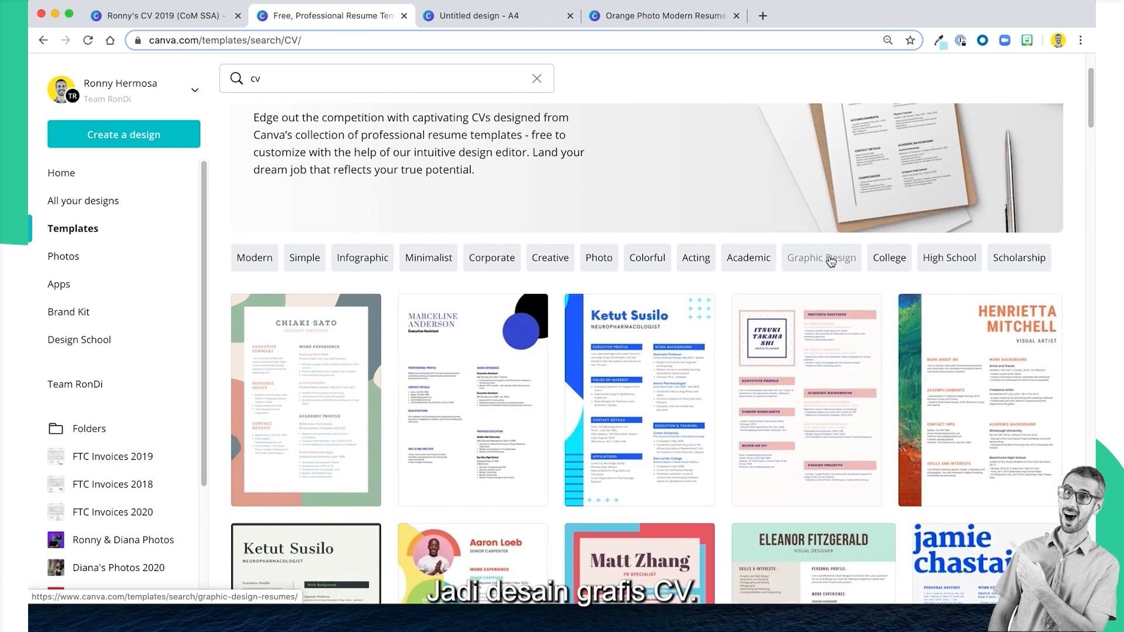
click(795, 261)
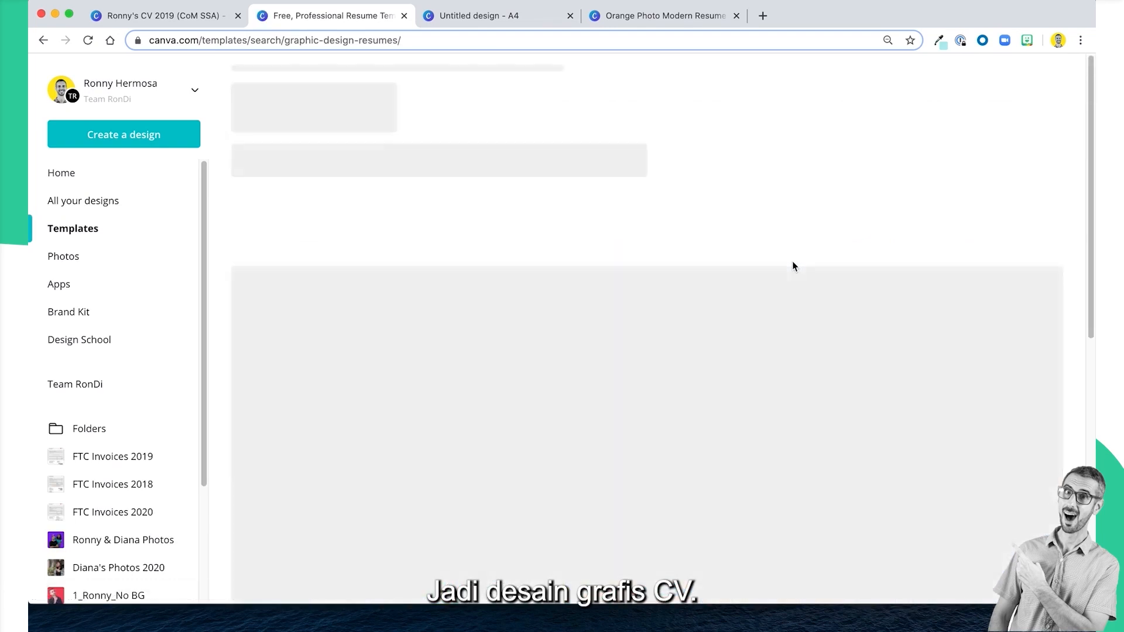
scroll(759, 285, down, 6)
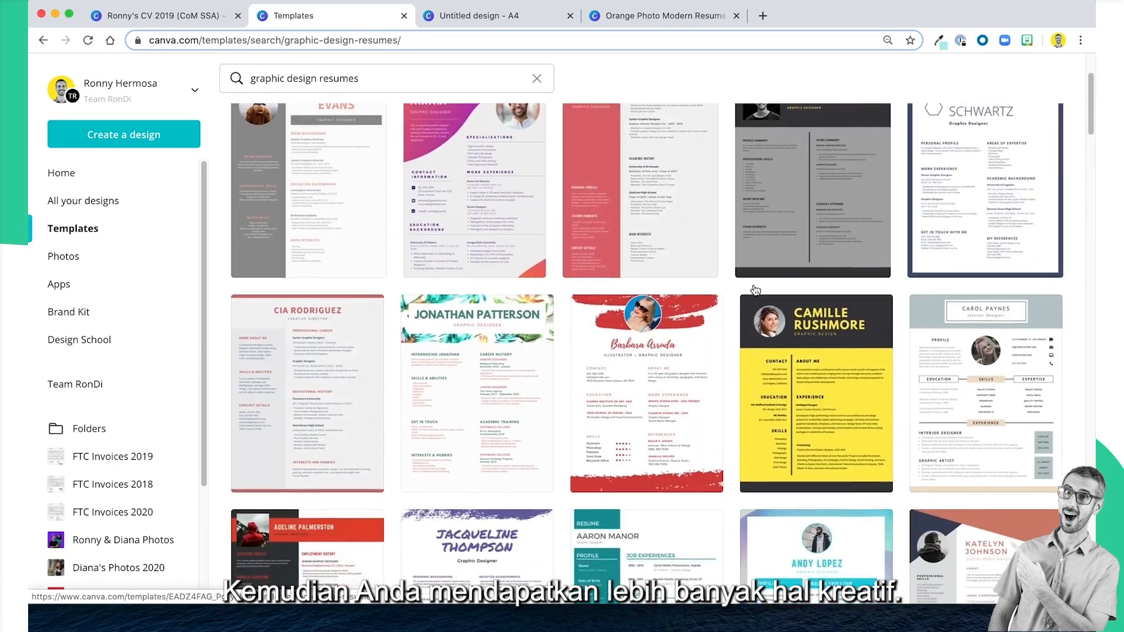
scroll(755, 291, up, 6)
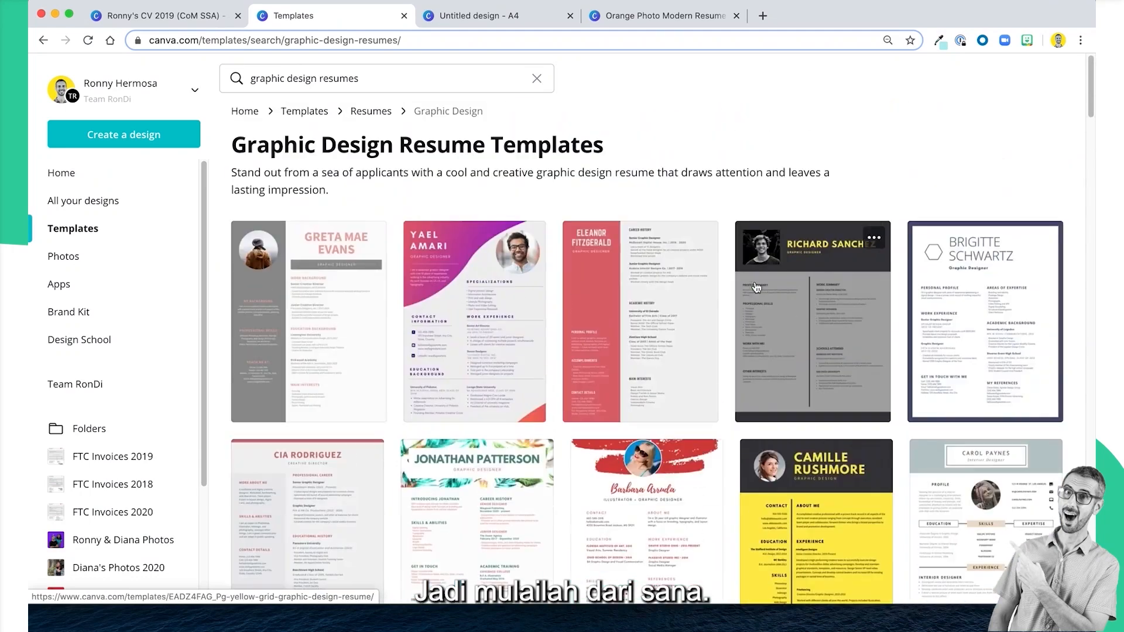
Close the template library and the Orange Photo Modern Resume design.
click(404, 17)
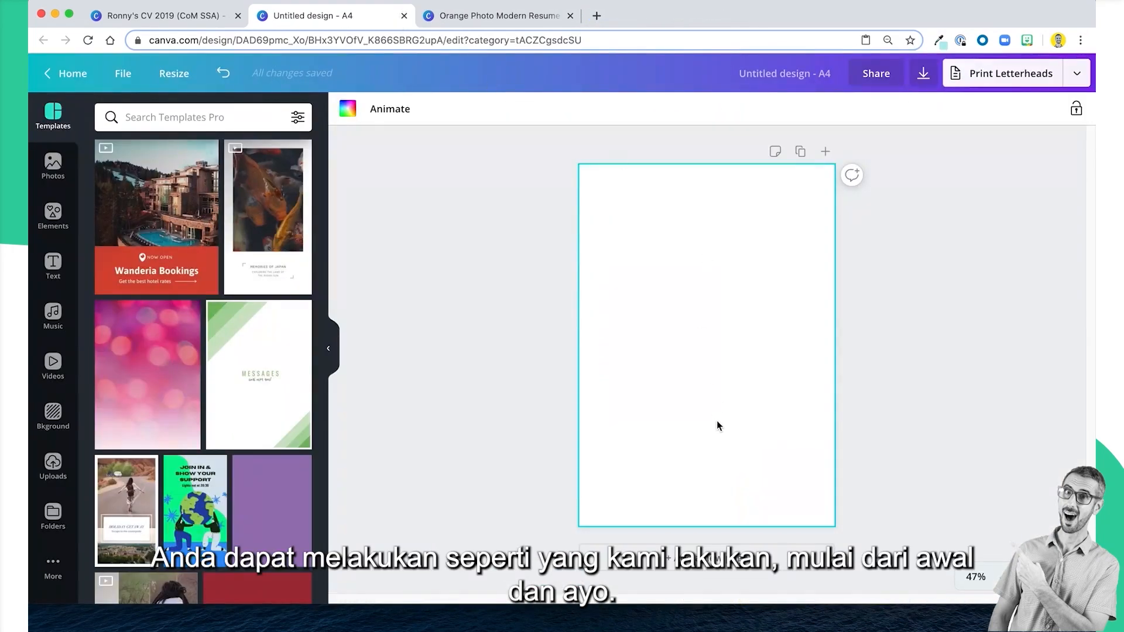
click(477, 18)
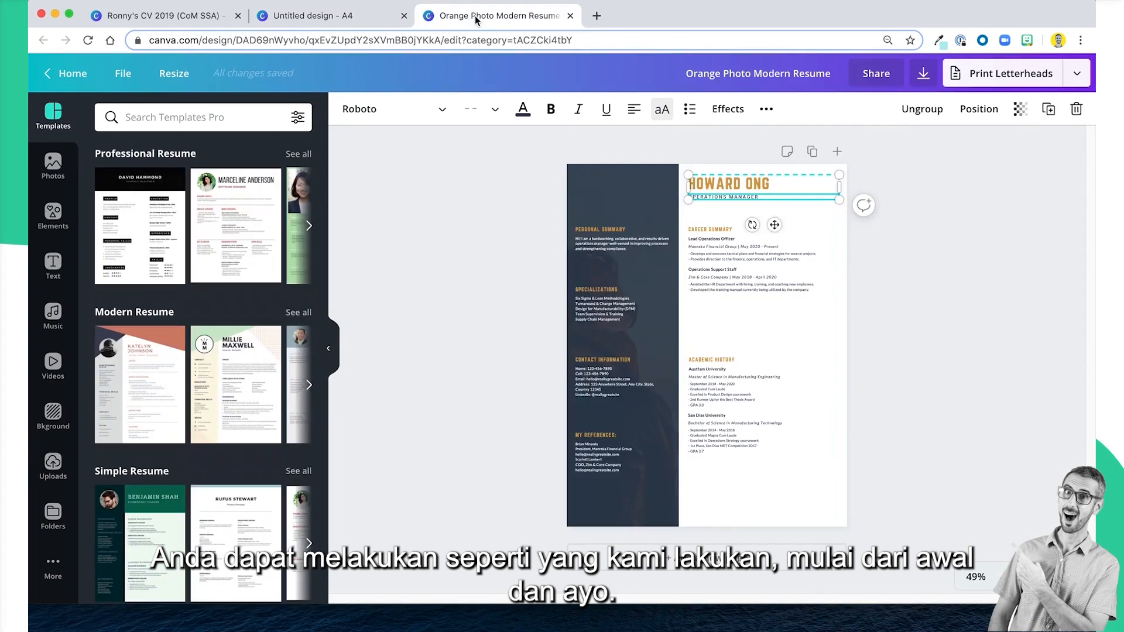
click(570, 15)
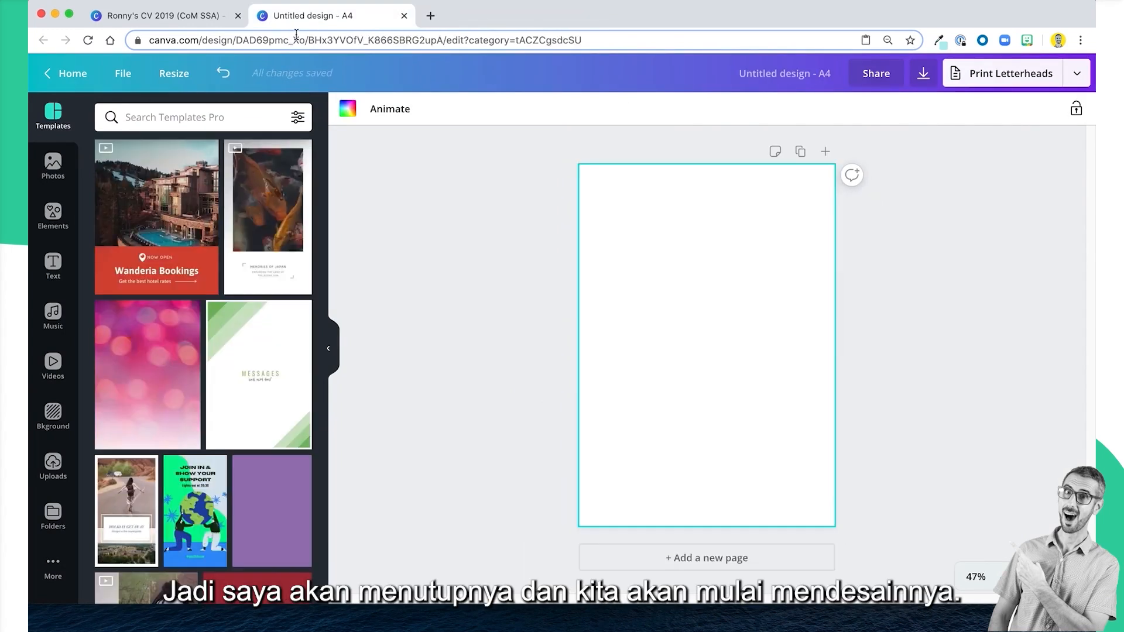
Switch to the example CV and examine the large photo frame behind its header.
click(171, 23)
click(862, 203)
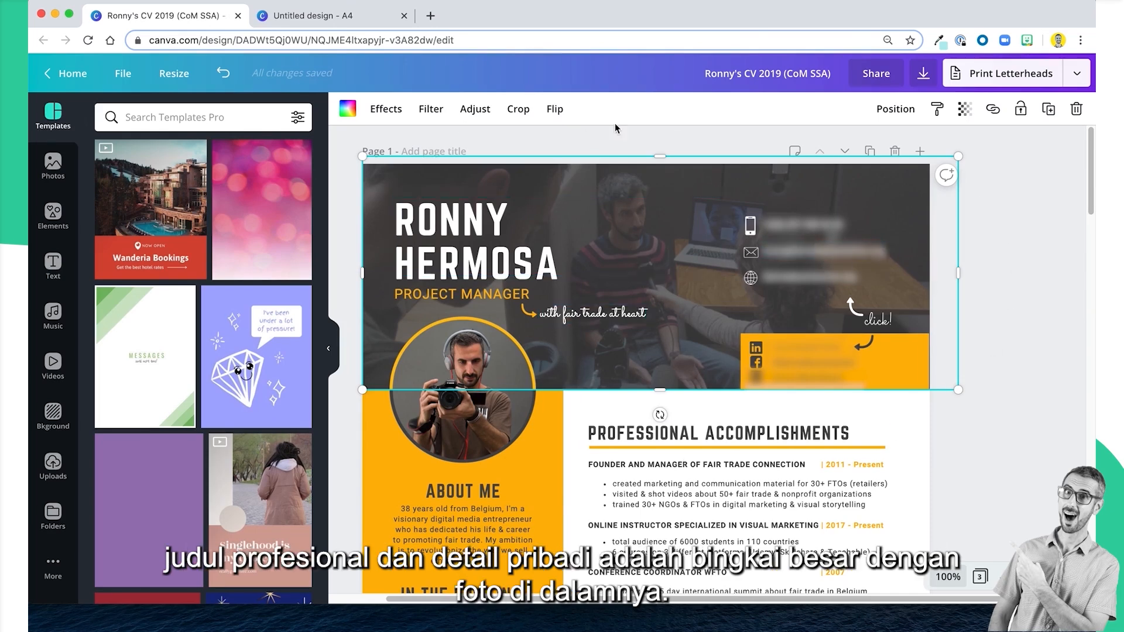
scroll(912, 205, left, 2)
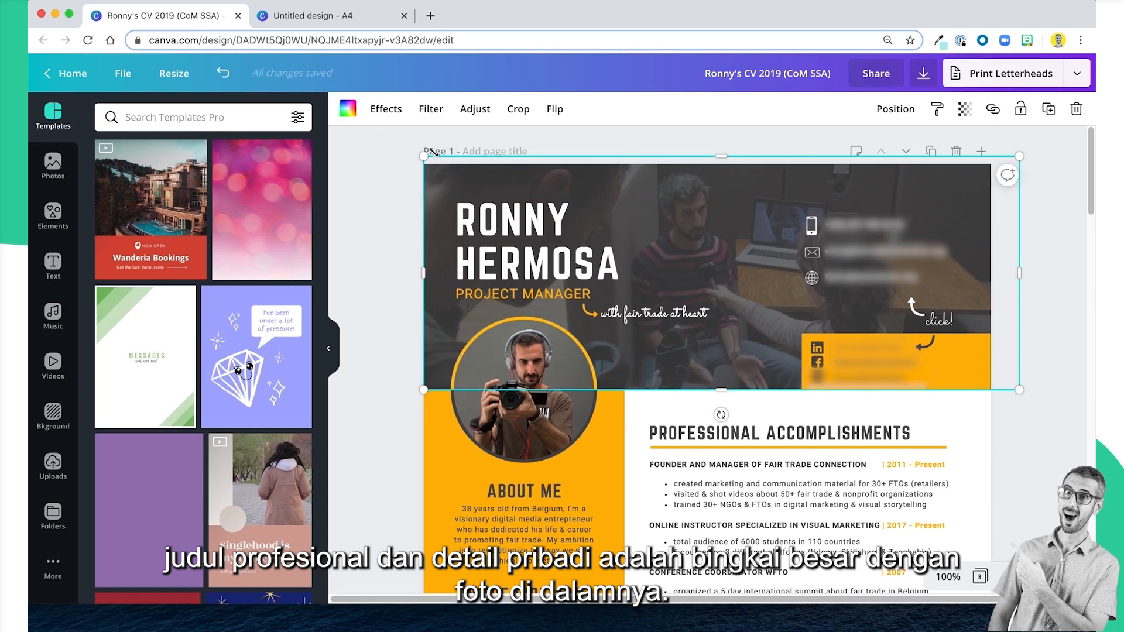
Add a single-cell grid to the blank A4 design and shrink it to a header band about a quarter of the page high.
click(323, 18)
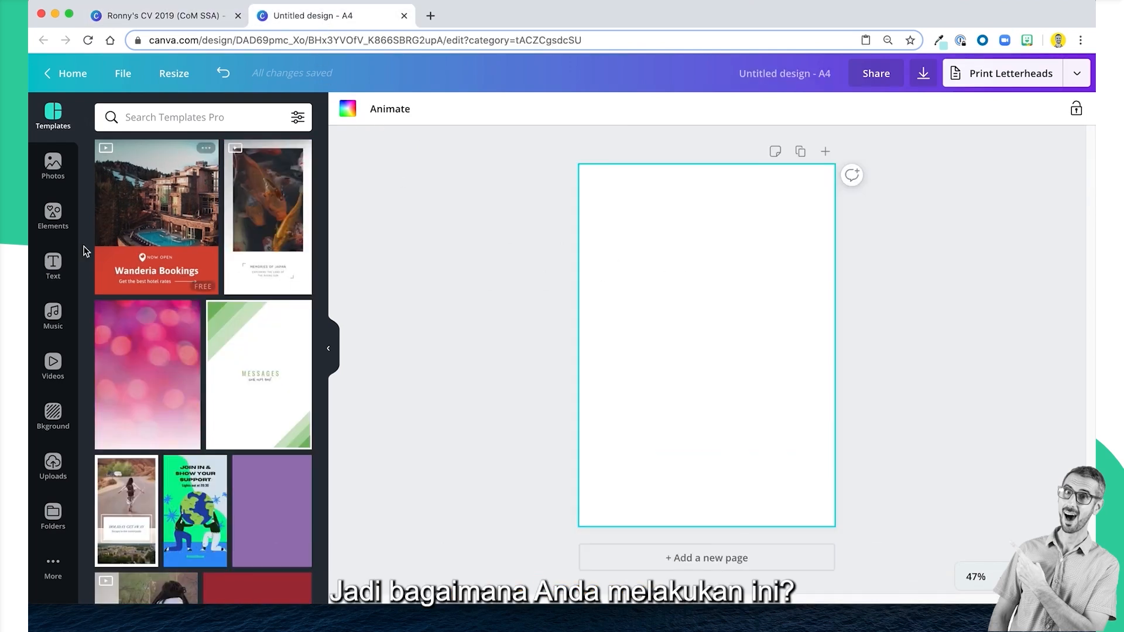
click(53, 215)
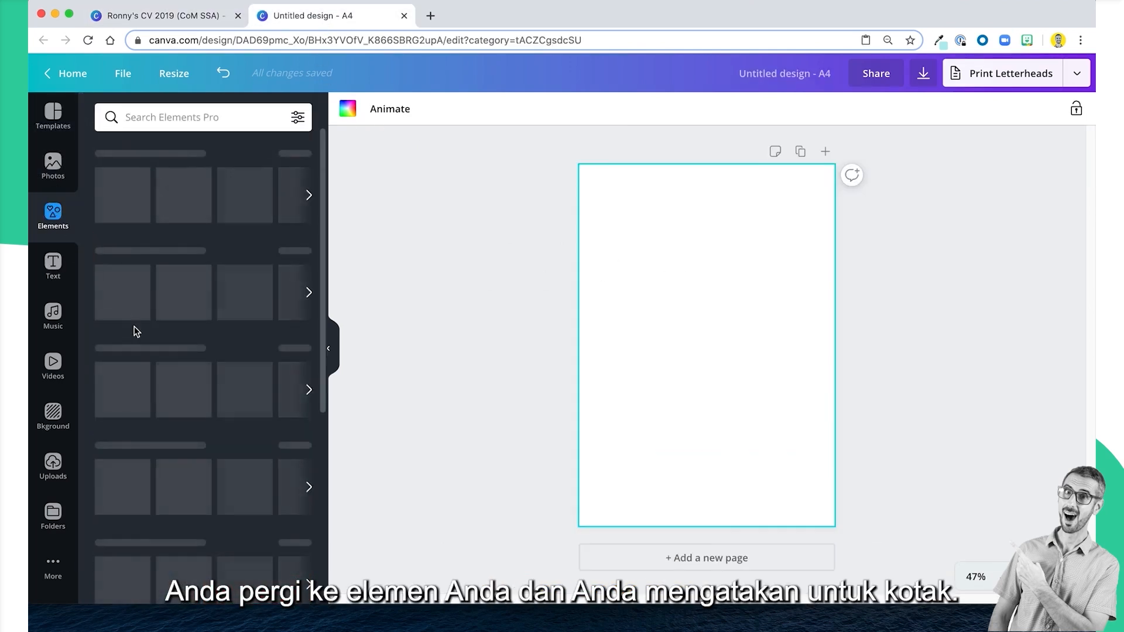
click(136, 392)
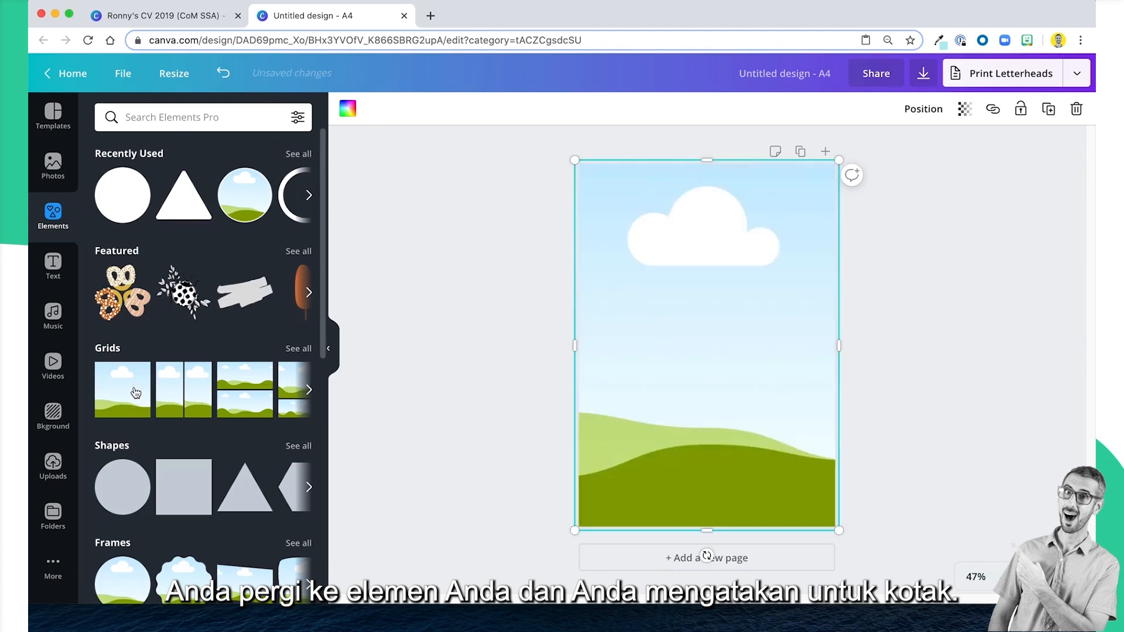
drag(708, 531, 712, 253)
click(677, 403)
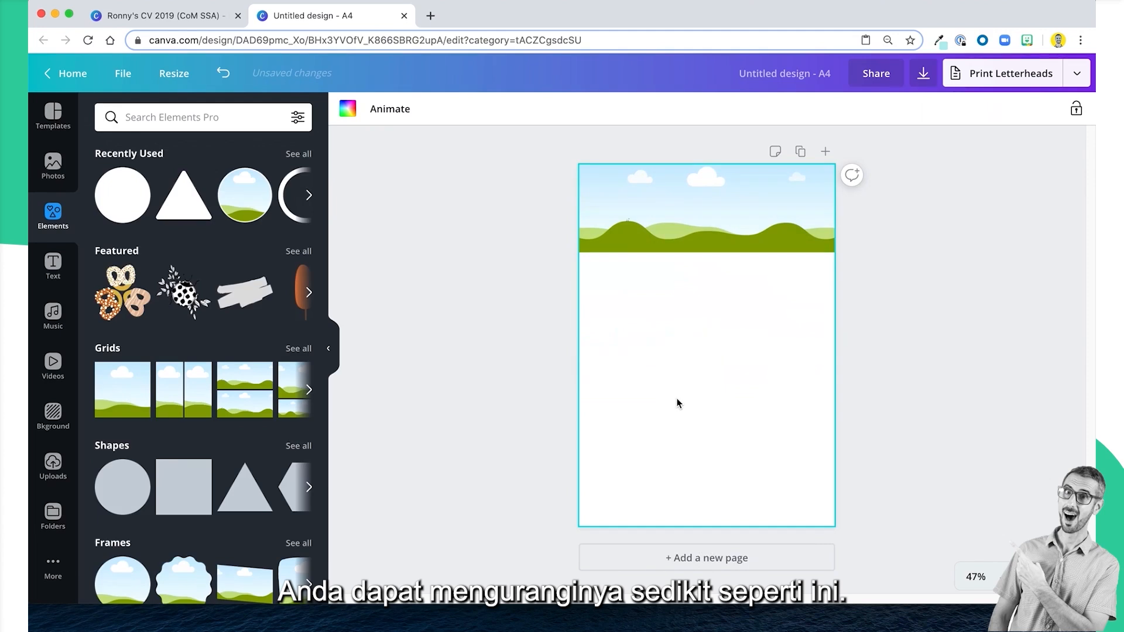
Compare the blank design with the example CV and set the example CV's zoom to Fit.
click(196, 17)
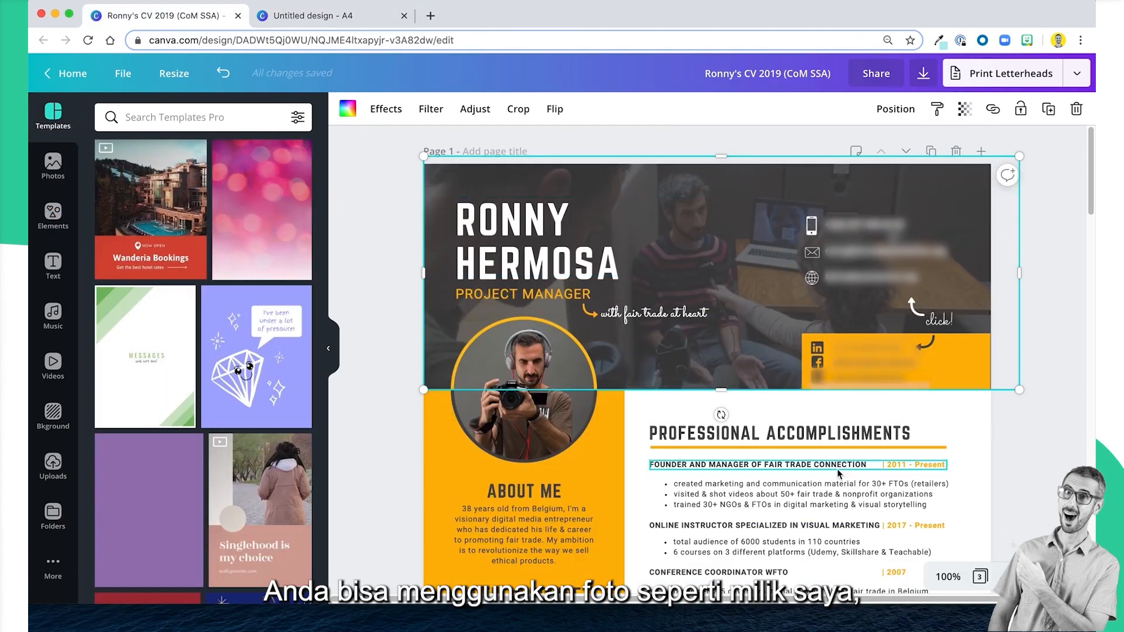
click(321, 22)
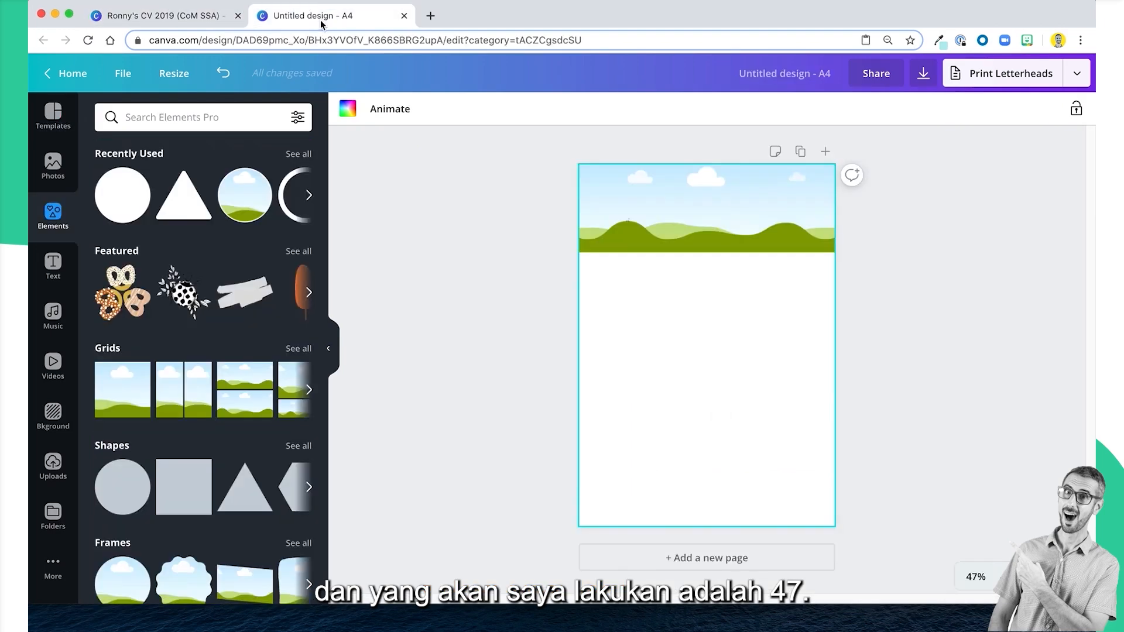
click(150, 16)
click(949, 579)
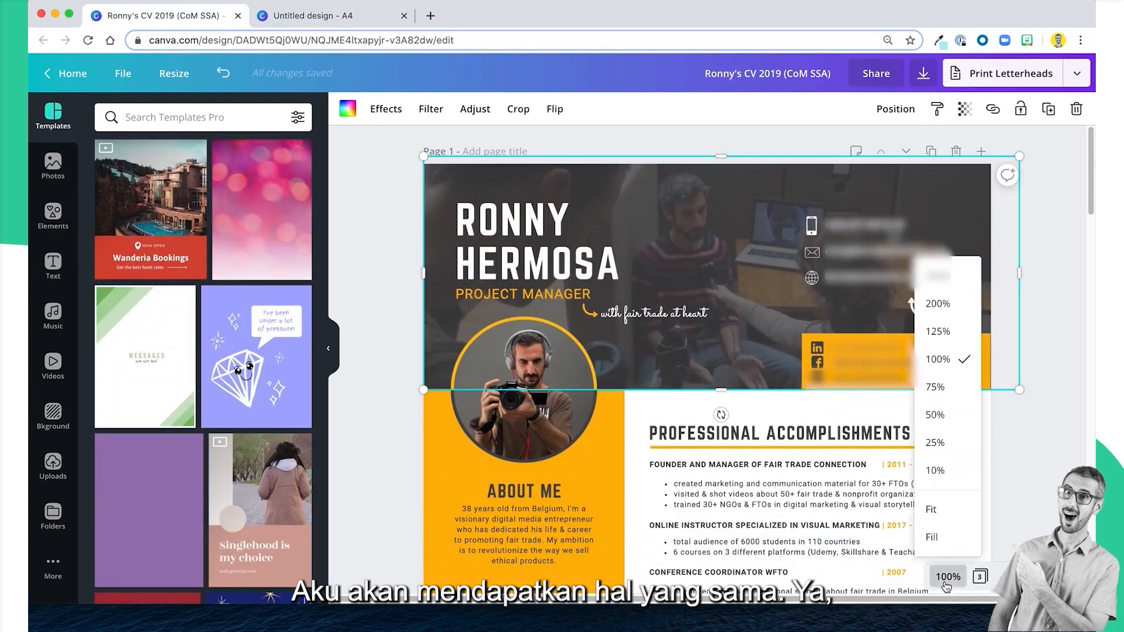
click(931, 515)
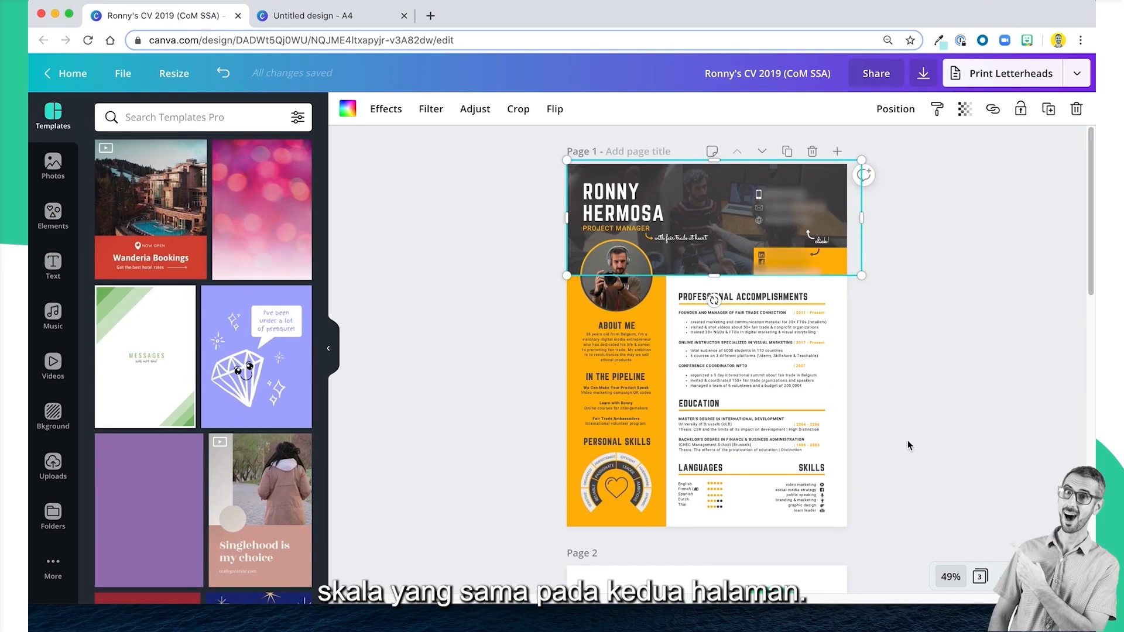
click(955, 299)
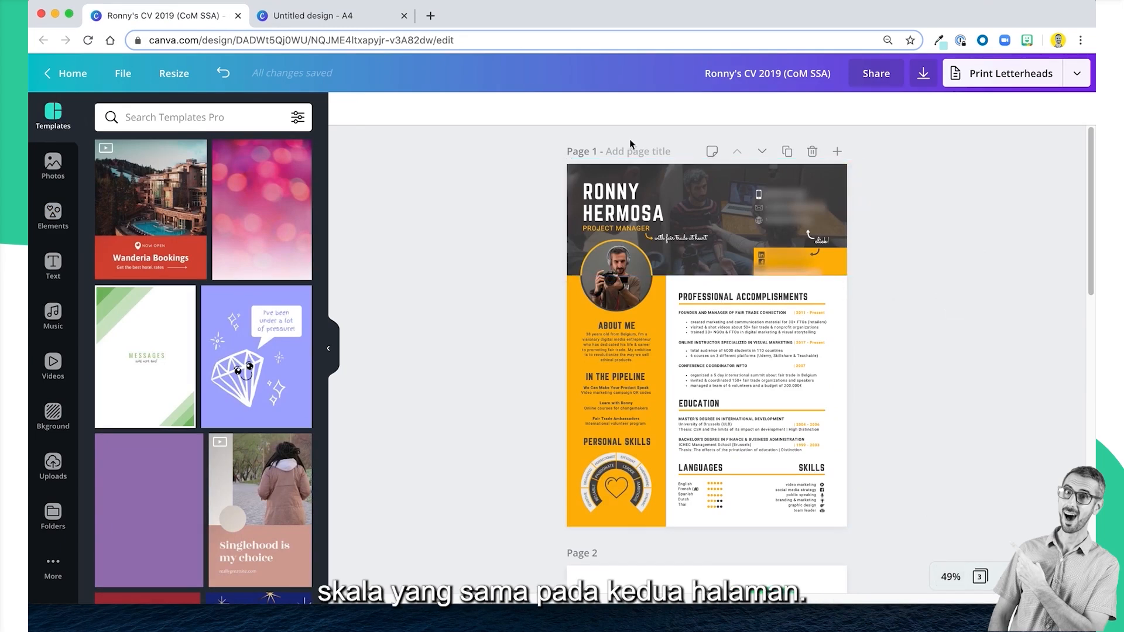
Return to the untitled A4 design and extend the header grid's lower edge slightly downward.
click(324, 13)
click(747, 240)
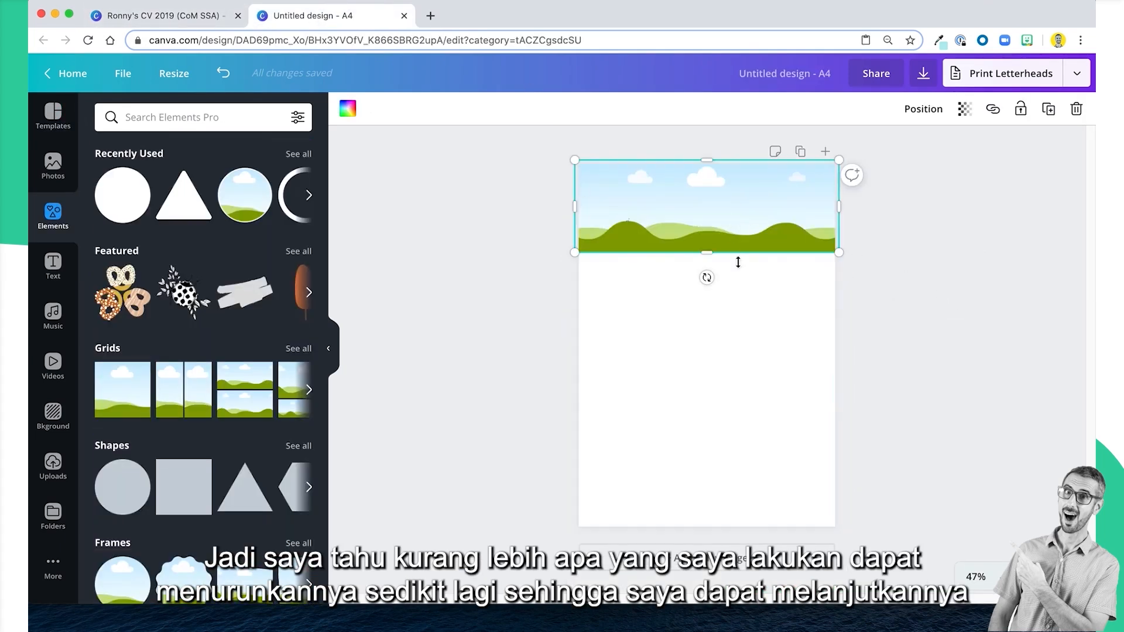
drag(709, 257, 709, 265)
click(464, 329)
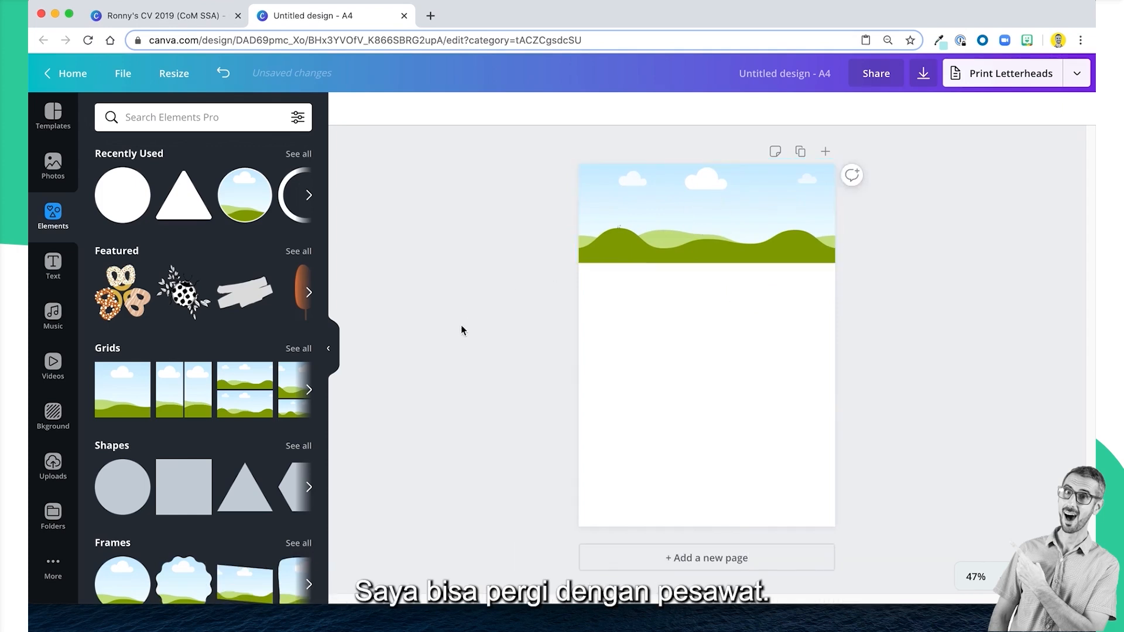
Fill the header grid with the uploaded photo of the man in a plaid shirt against a red wall.
click(780, 216)
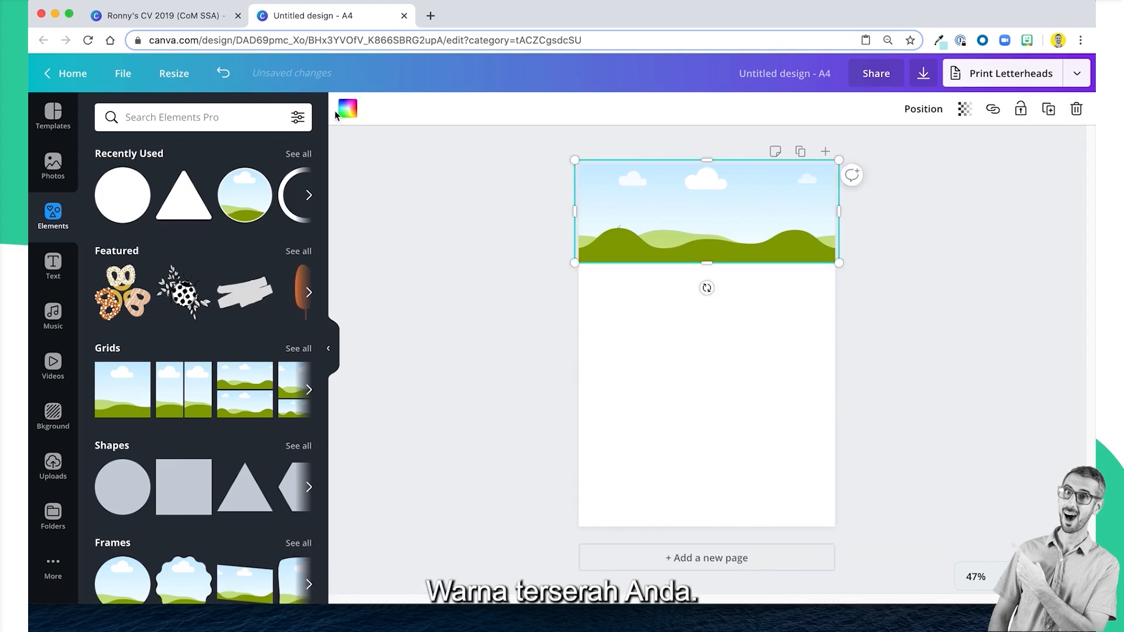
click(53, 464)
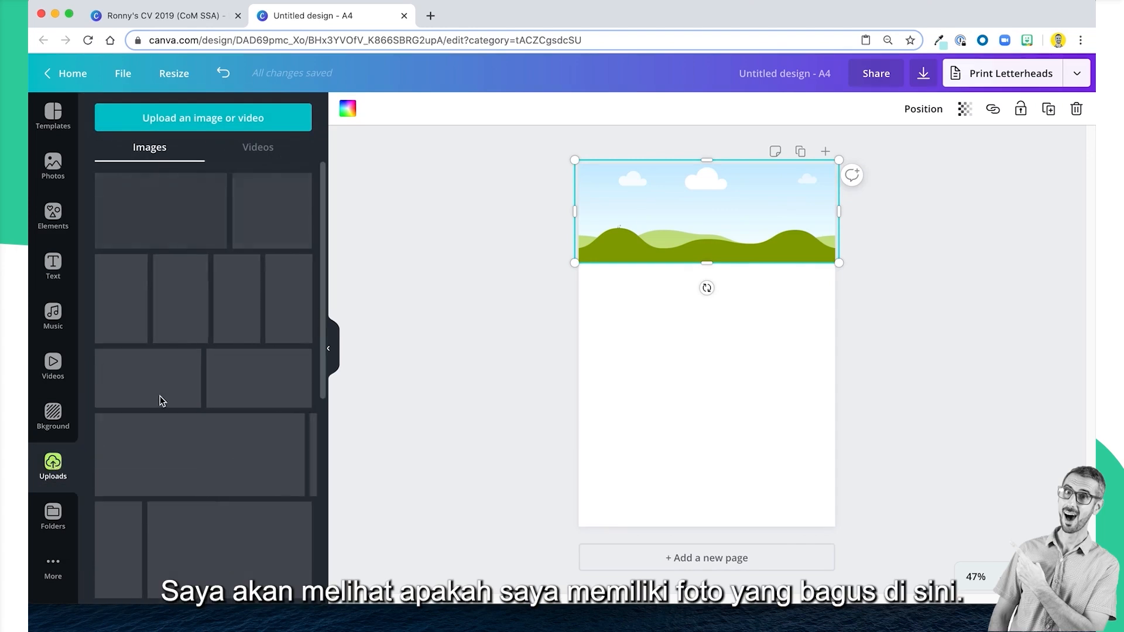
scroll(155, 335, down, 20)
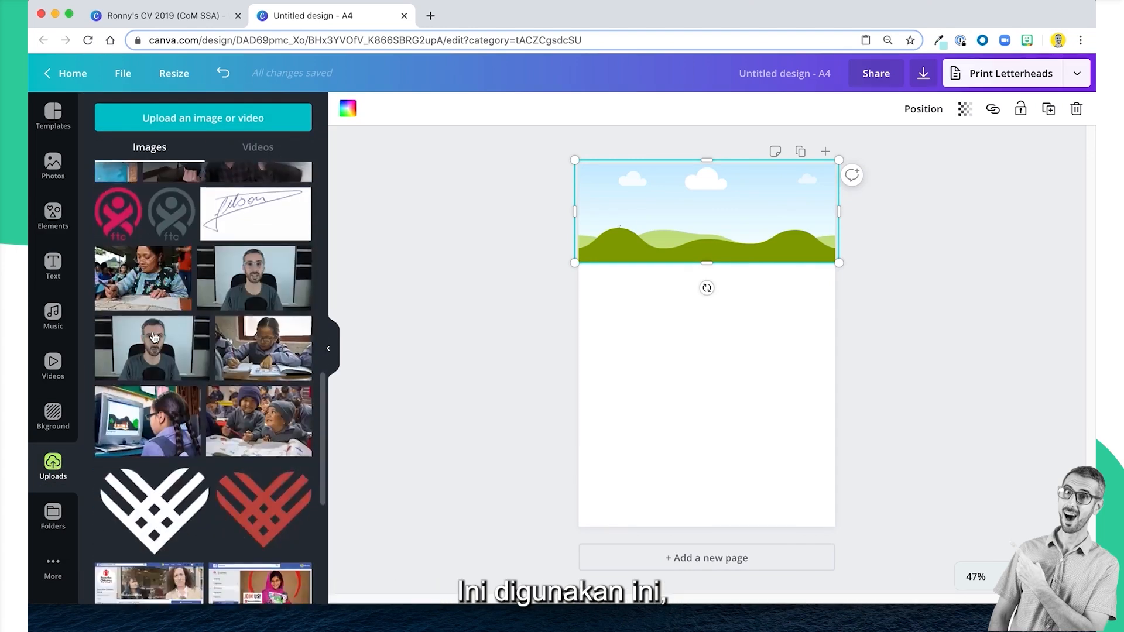
drag(280, 275, 660, 196)
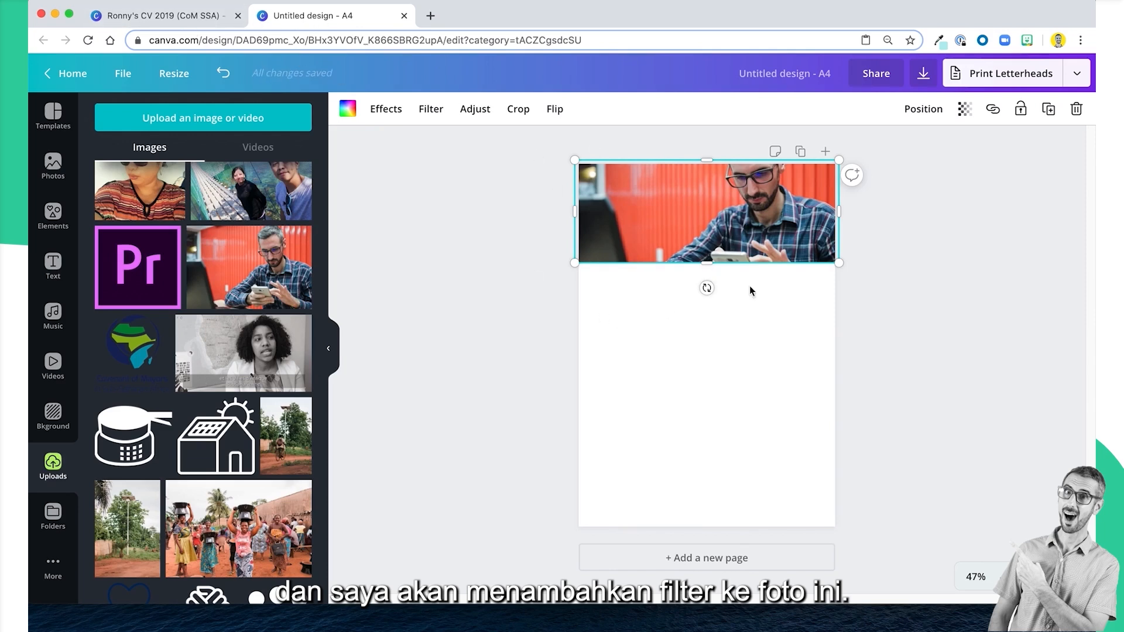
Reduce the header photo's saturation to -83 and flip the photo horizontally.
click(477, 114)
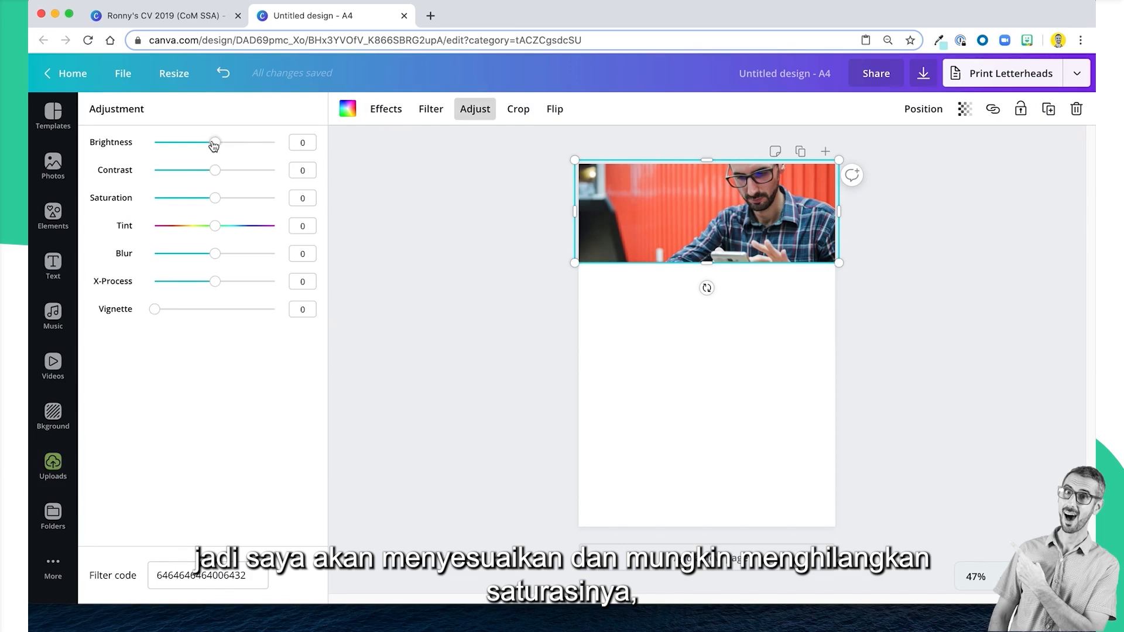
drag(210, 199, 163, 197)
click(555, 109)
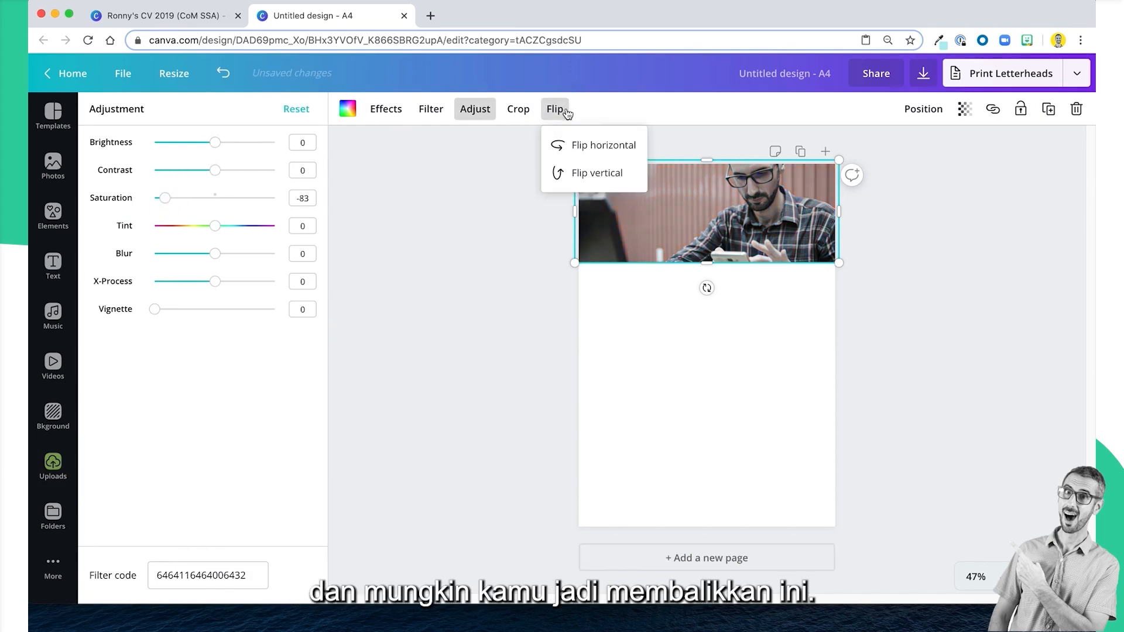
click(575, 146)
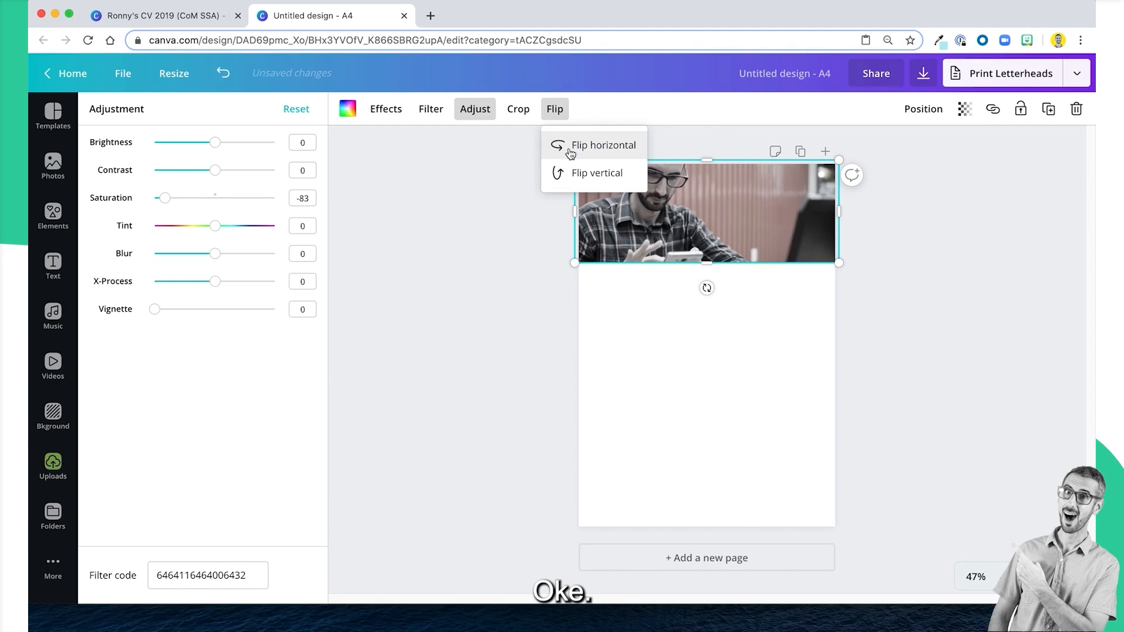
Check the example CV's header photo, then replace the new design's header photo with the uploaded camera tripod picture.
click(161, 16)
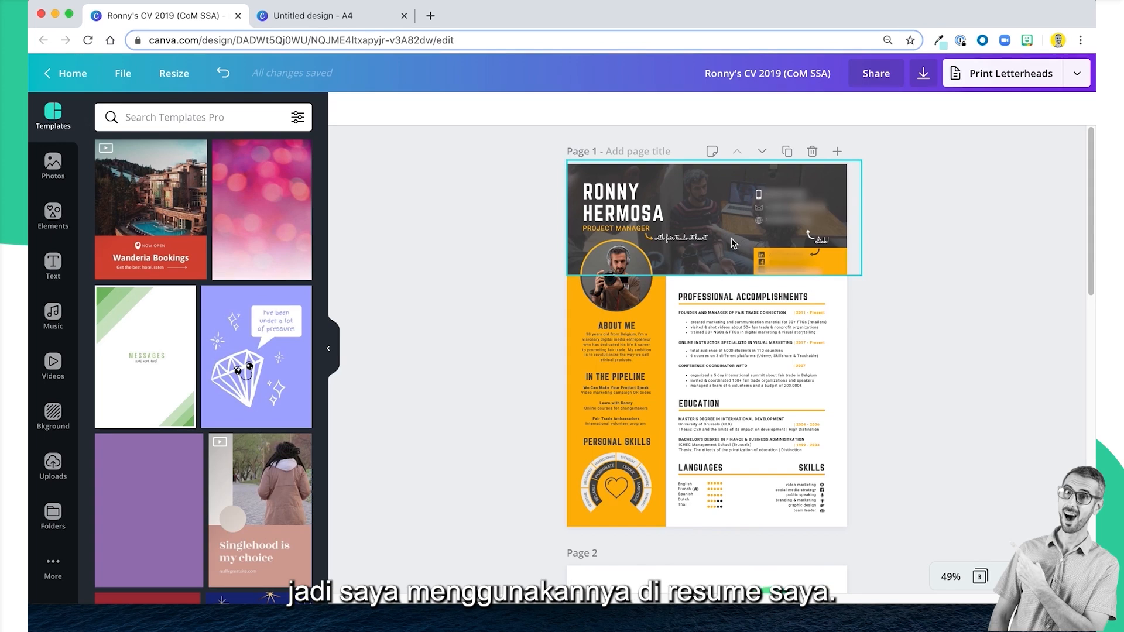
click(337, 17)
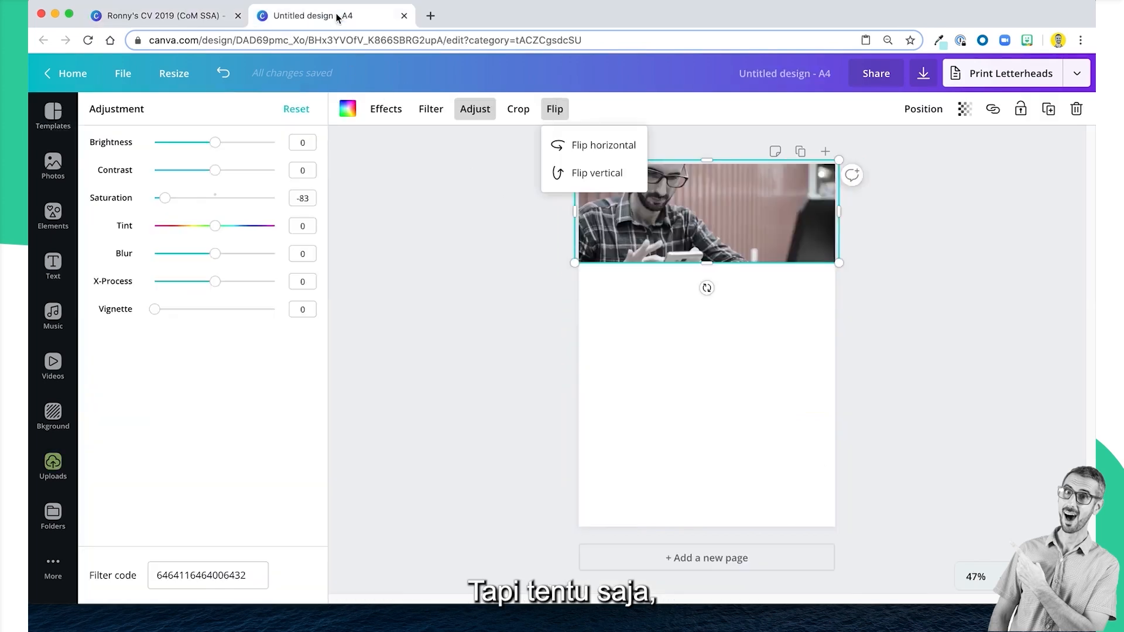
click(949, 299)
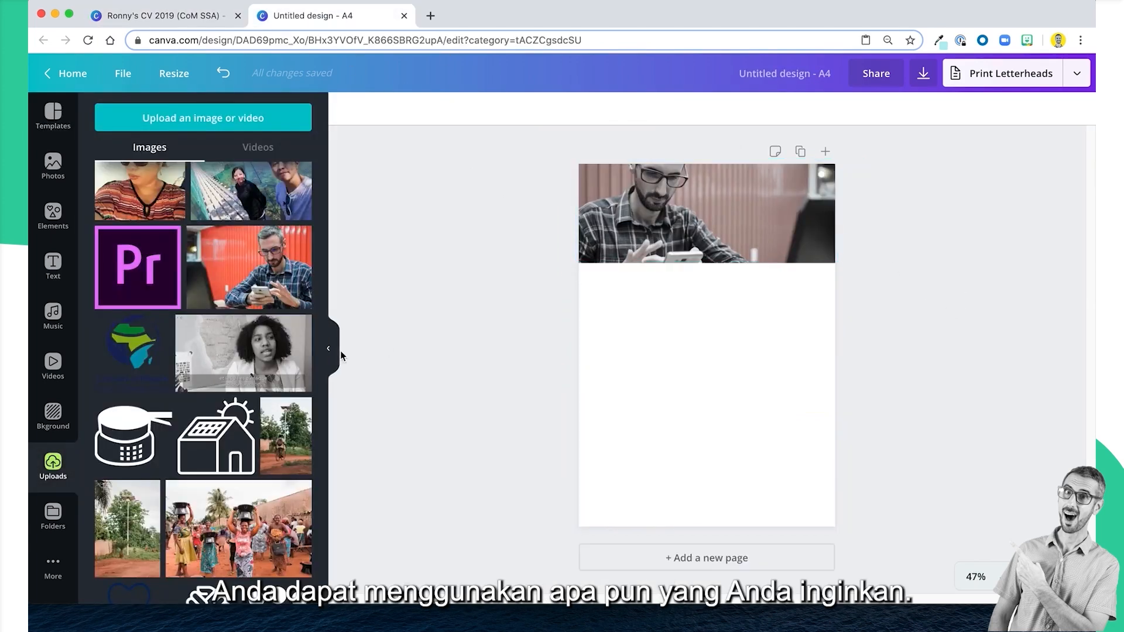
scroll(238, 401, down, 15)
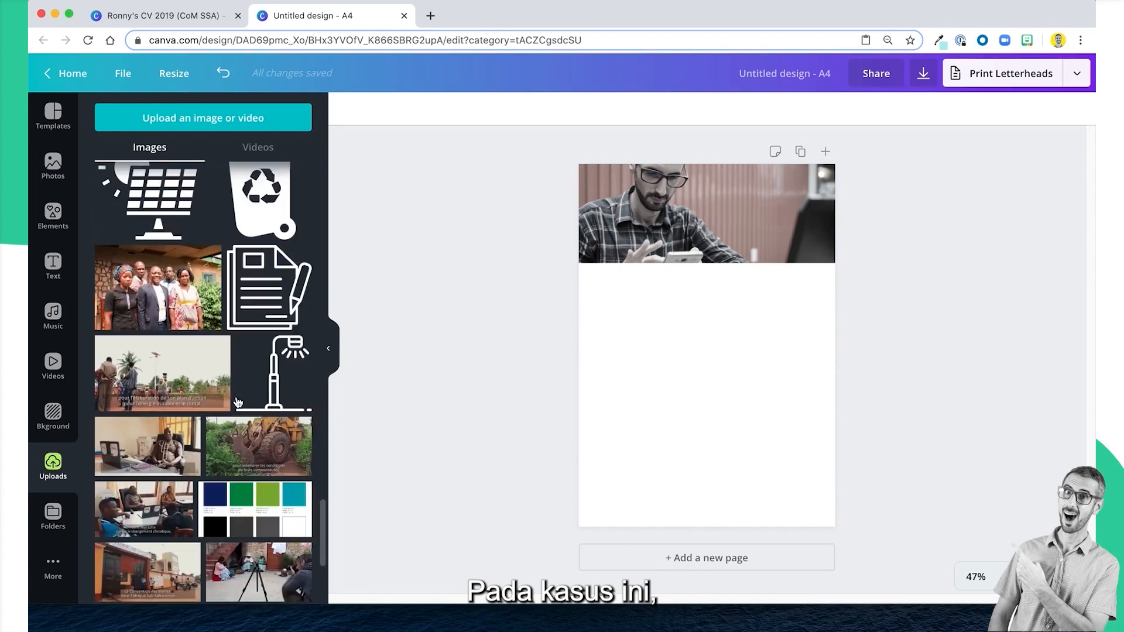
scroll(238, 402, down, 5)
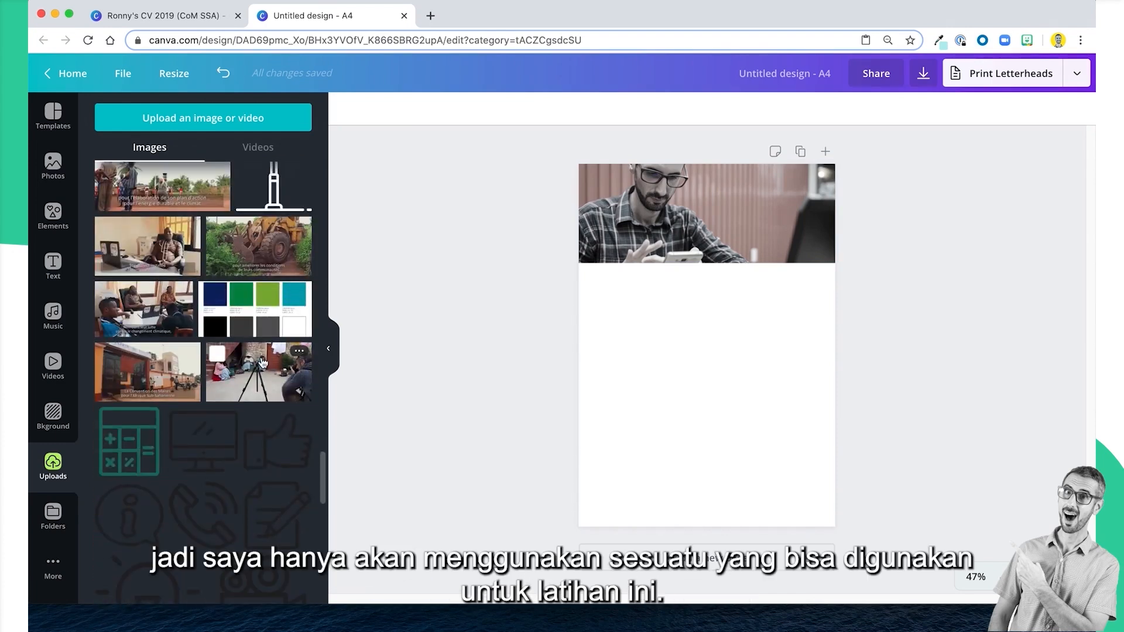
drag(259, 372, 680, 222)
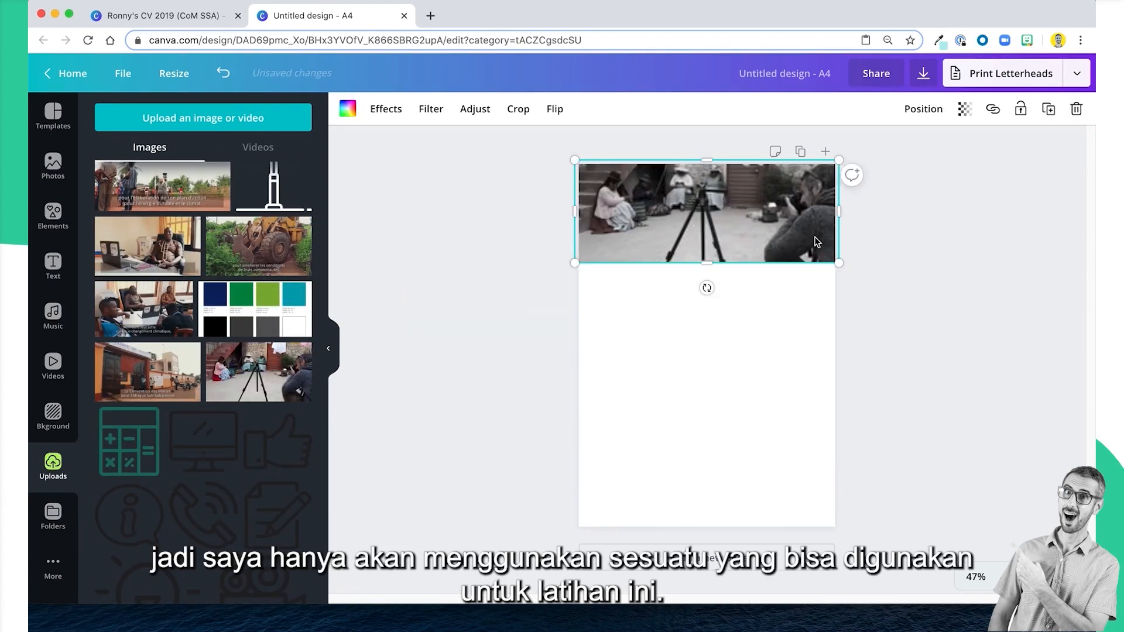
click(897, 255)
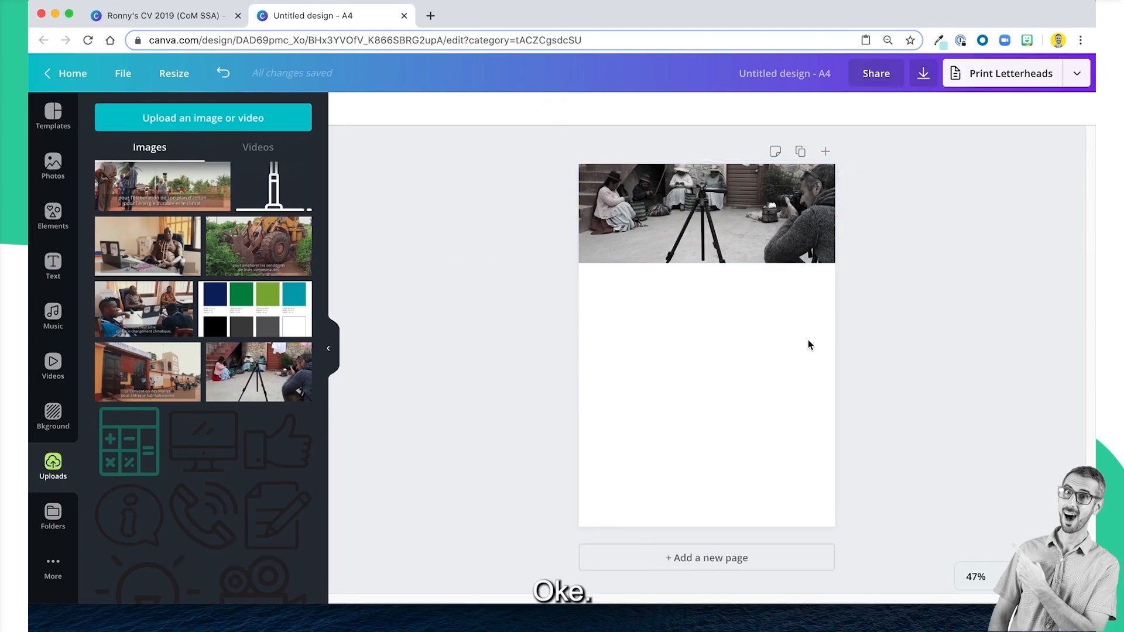
Browse the uploaded images and replace the header photo with the filmed interview scene showing a laptop on the desk.
scroll(213, 463, down, 10)
scroll(213, 463, down, 15)
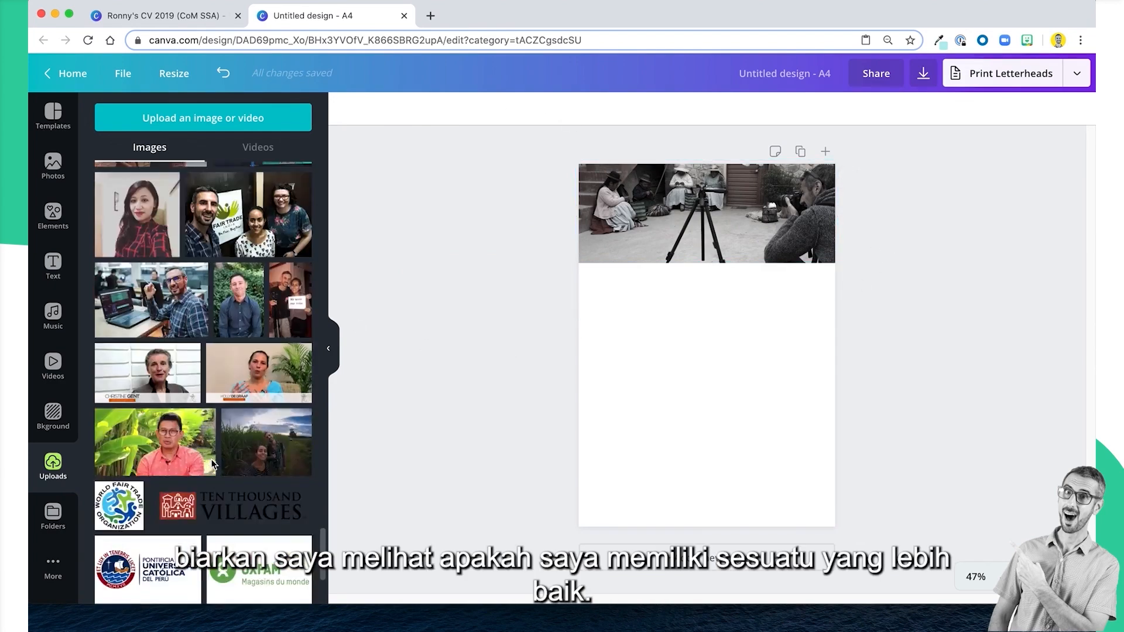
scroll(213, 464, down, 10)
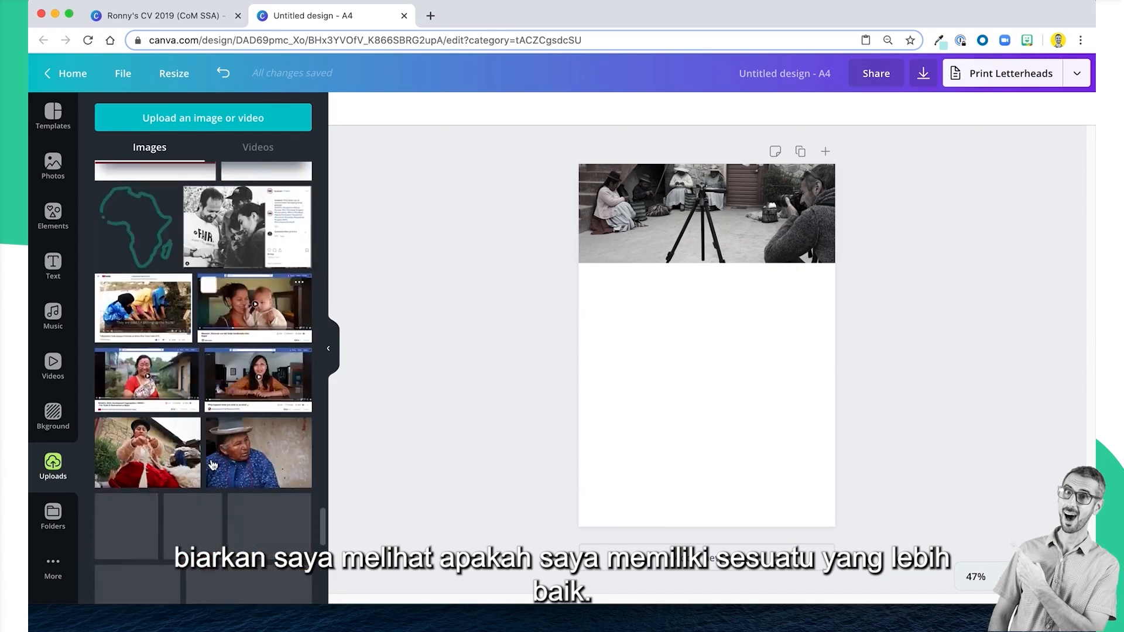
scroll(213, 464, down, 5)
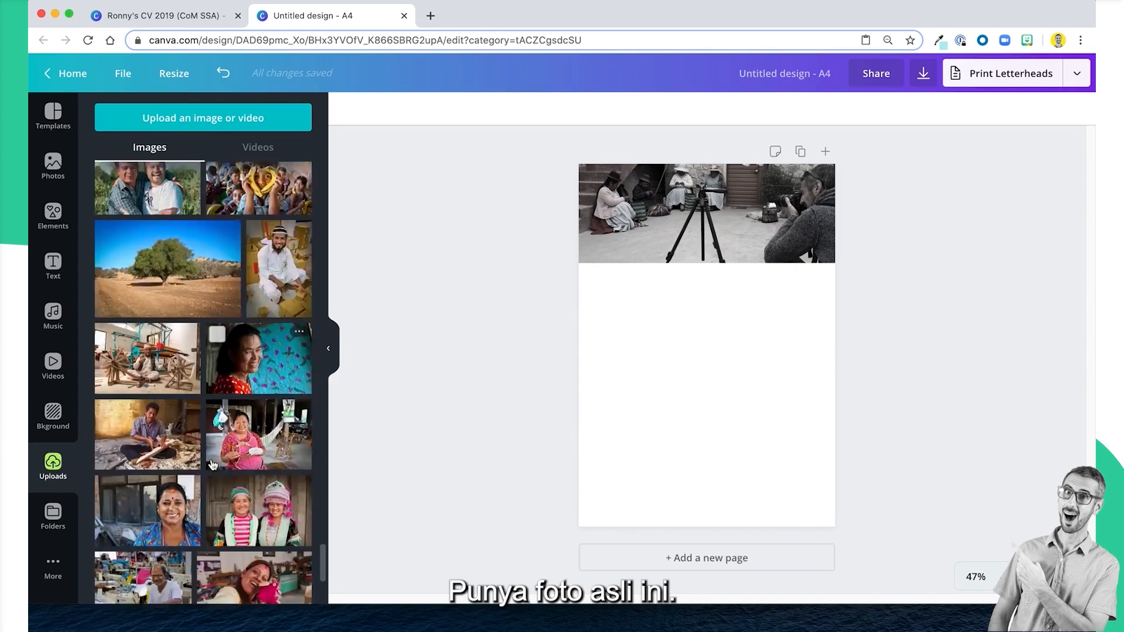
scroll(213, 464, down, 15)
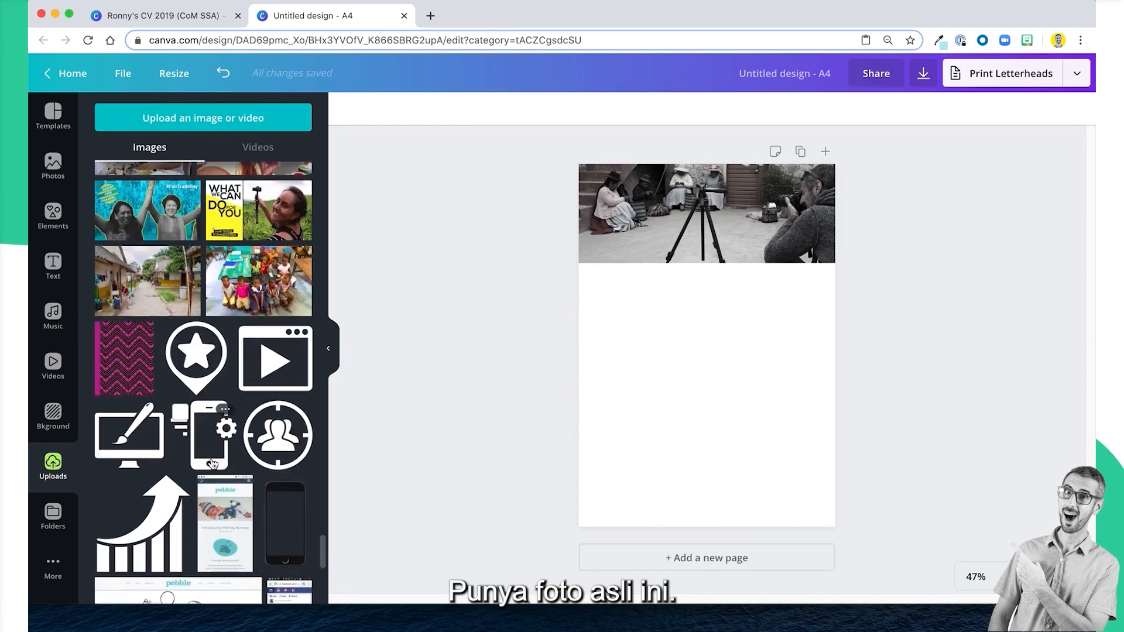
scroll(212, 463, down, 15)
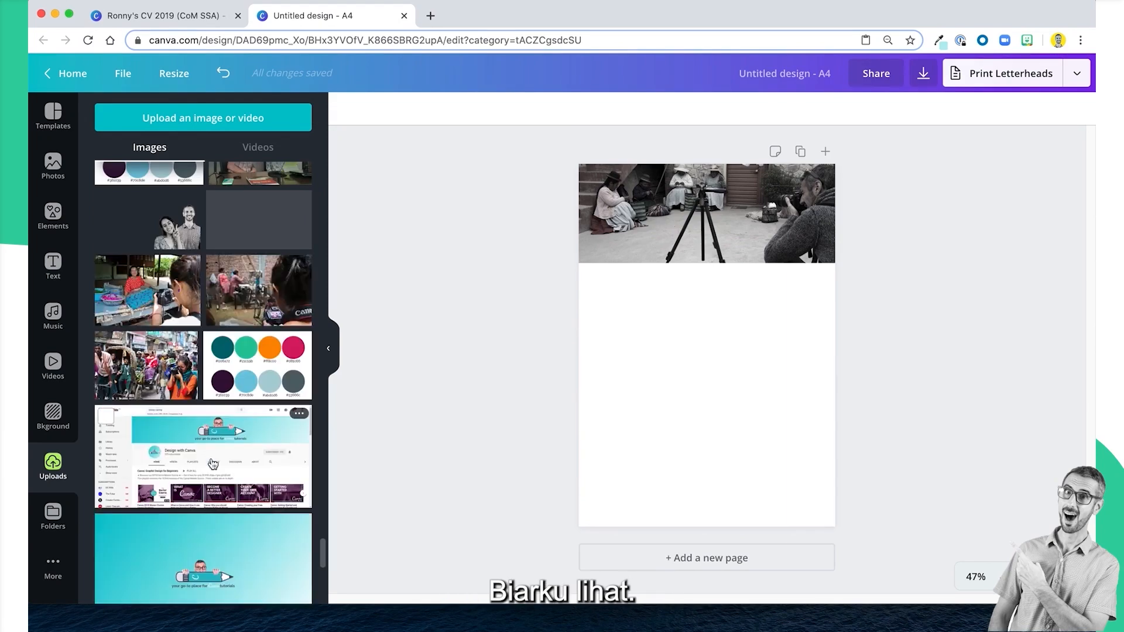
scroll(197, 471, up, 10)
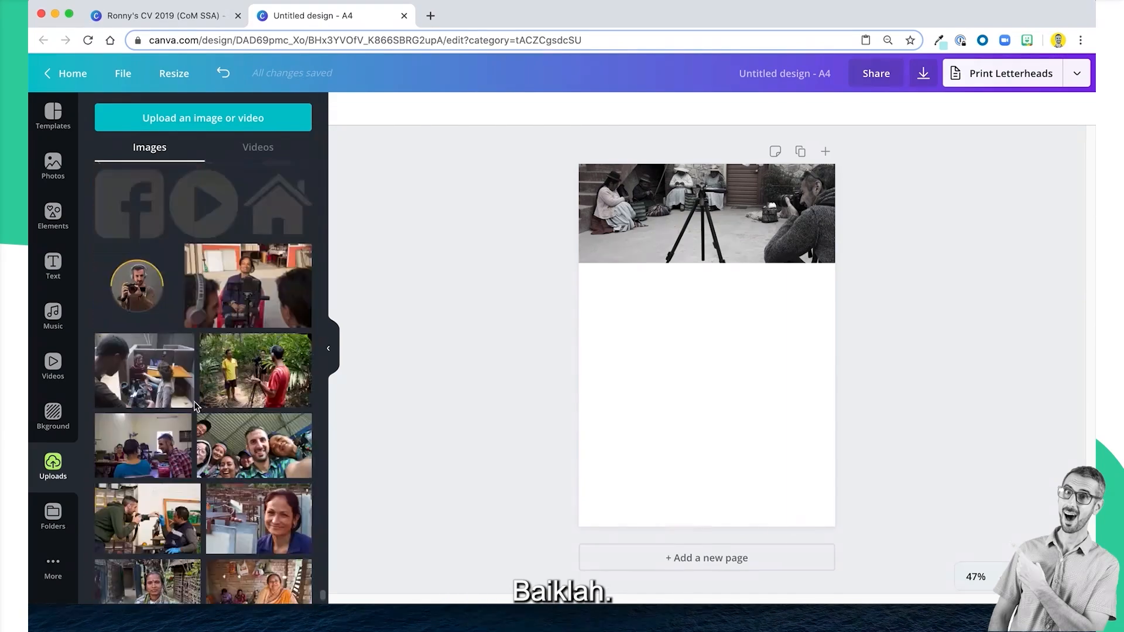
drag(139, 375, 714, 220)
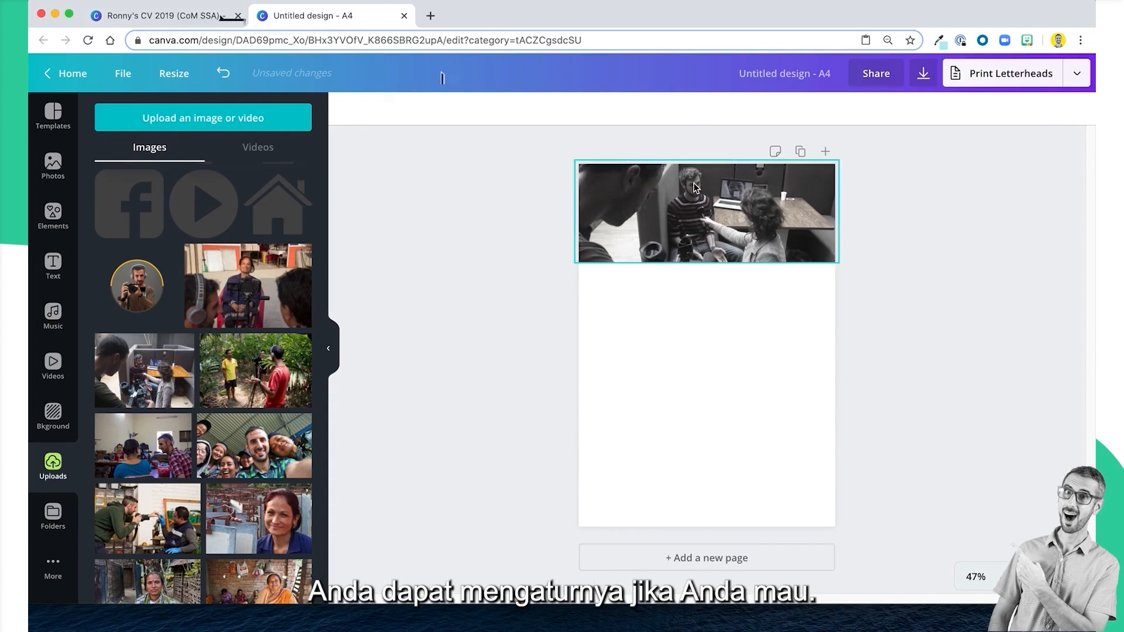
Enlarge the header photo grid to about 24.2 wide by 9.9 high, extending it past the page's right edge.
click(709, 201)
double_click(709, 201)
click(867, 247)
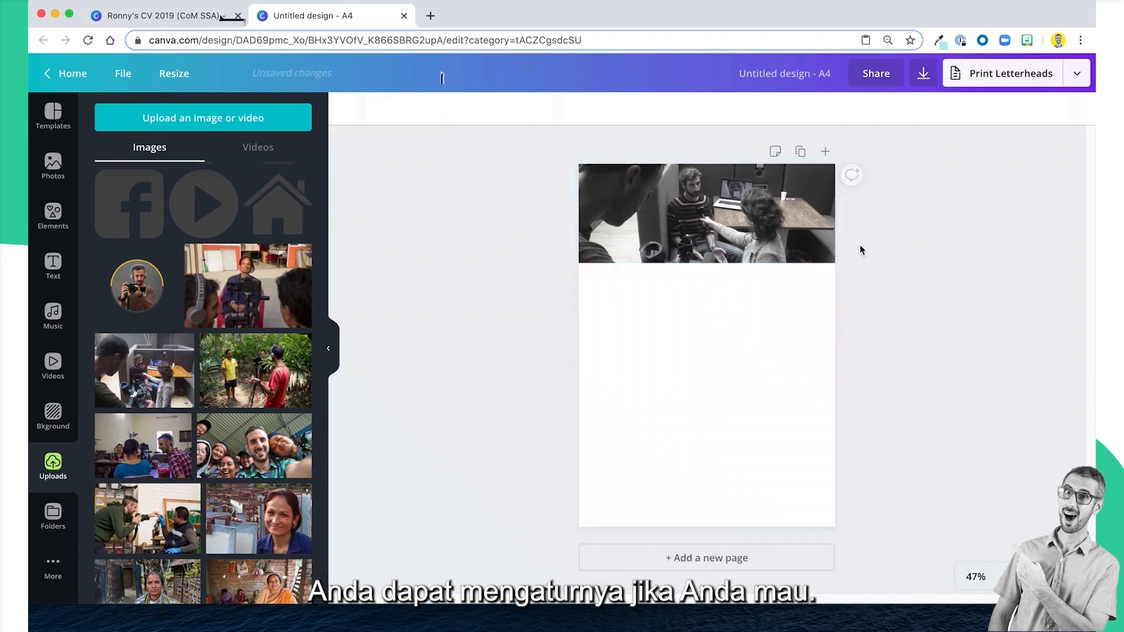
drag(844, 259, 871, 273)
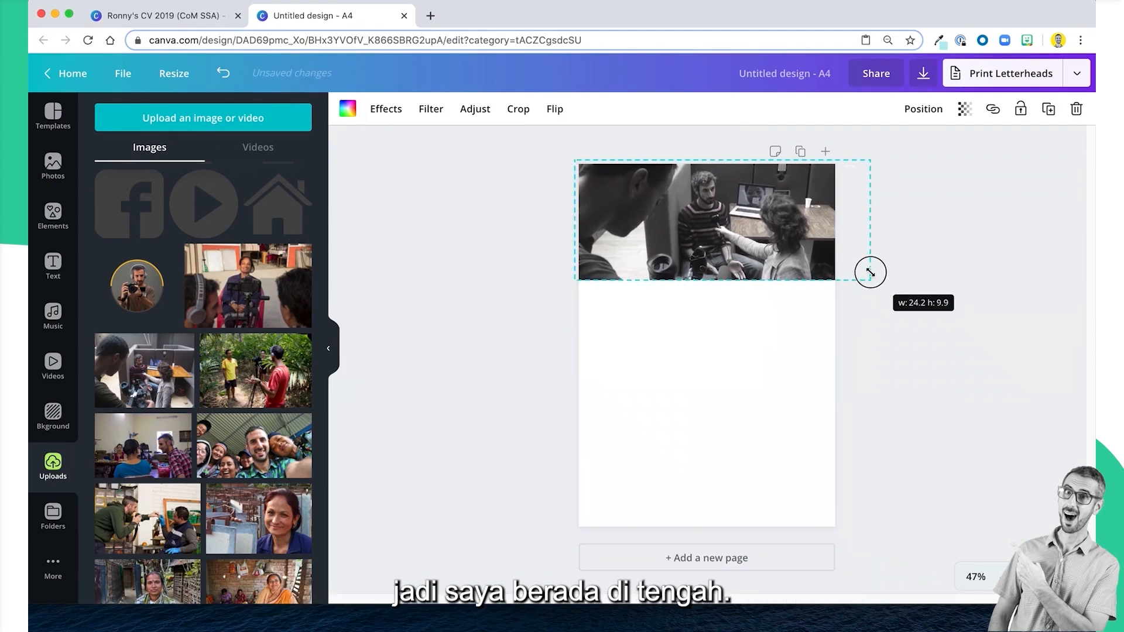
click(908, 229)
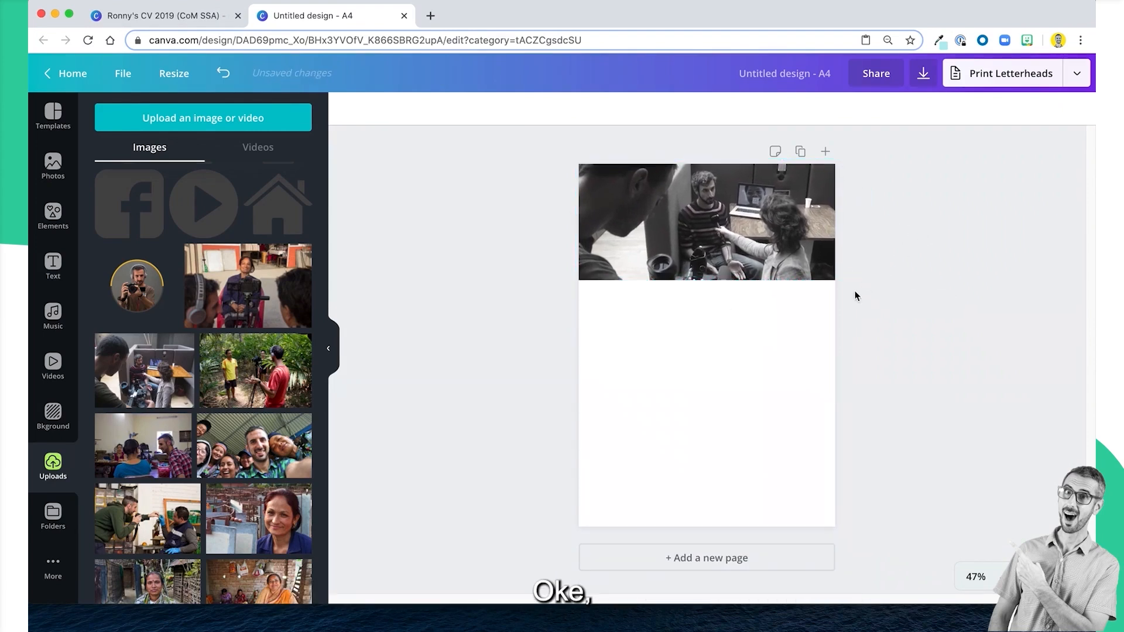
click(808, 252)
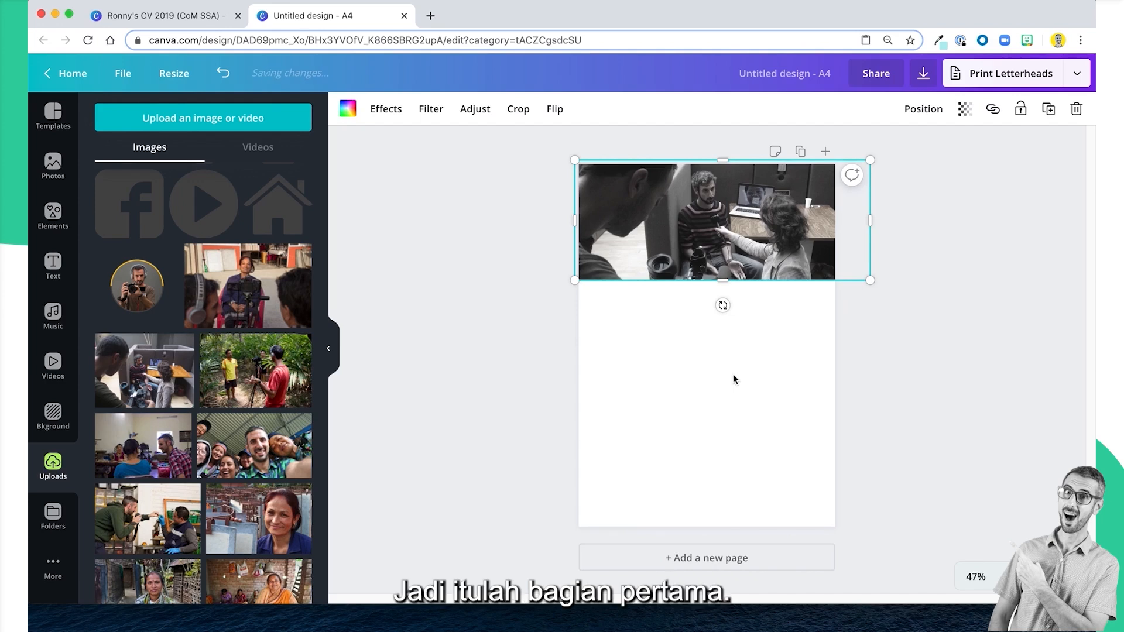
Compare the header photo with the example CV's header and return to the untitled A4 design.
click(223, 20)
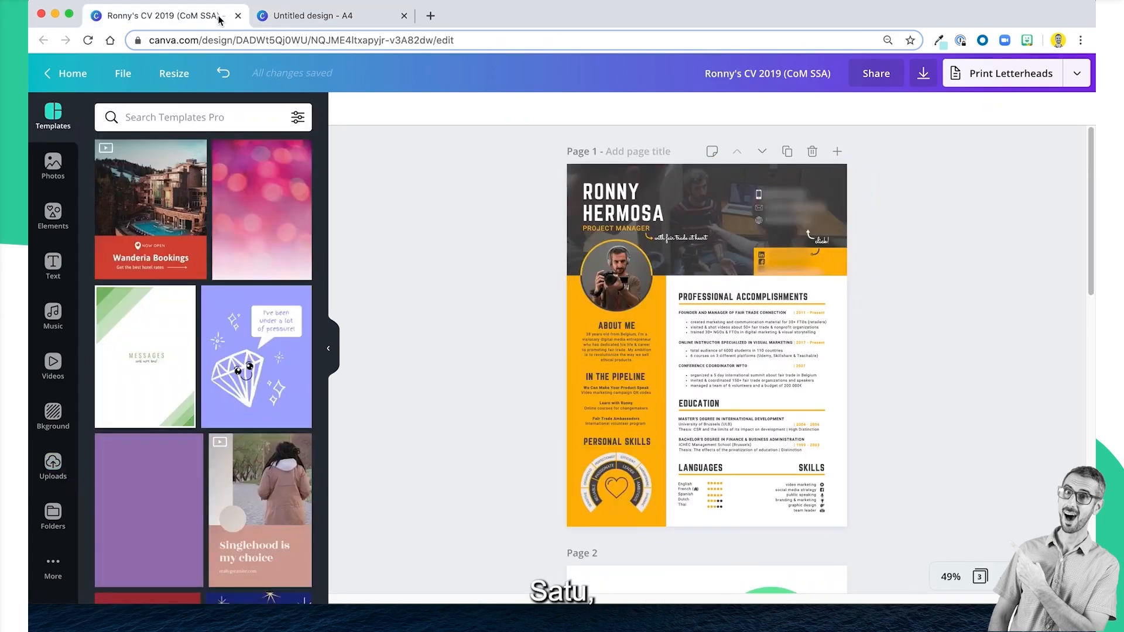
click(349, 24)
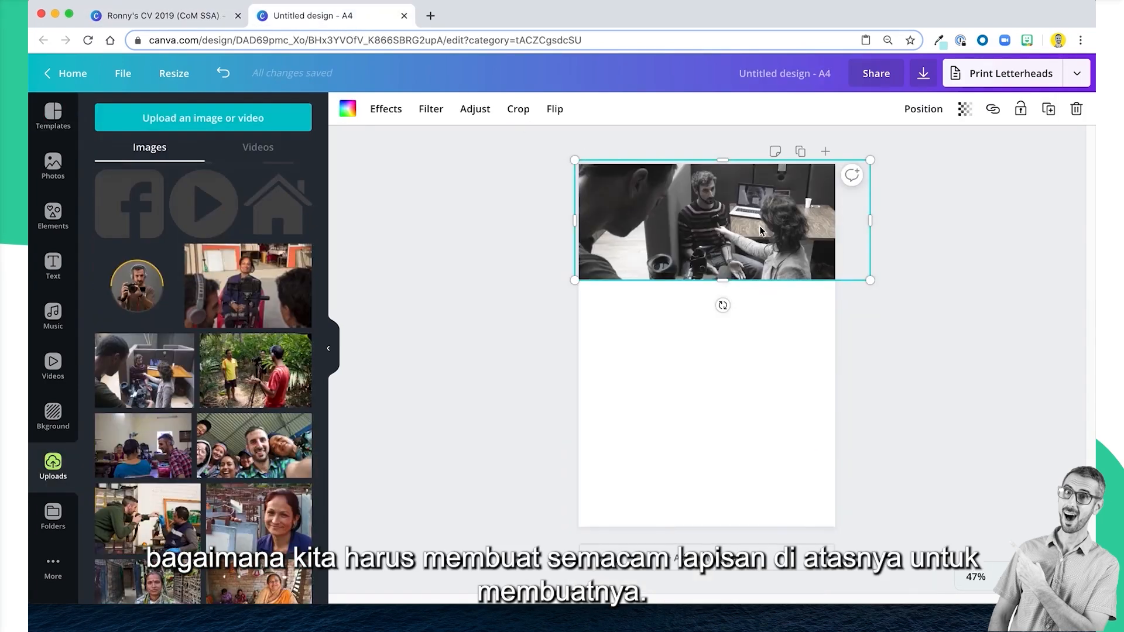
click(965, 318)
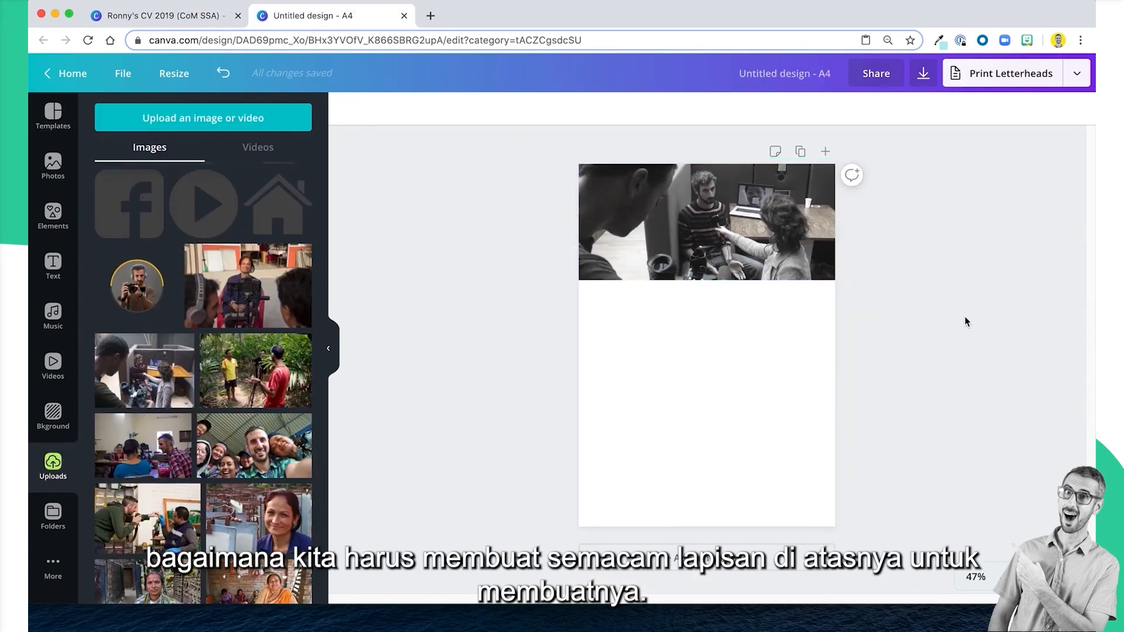
click(658, 344)
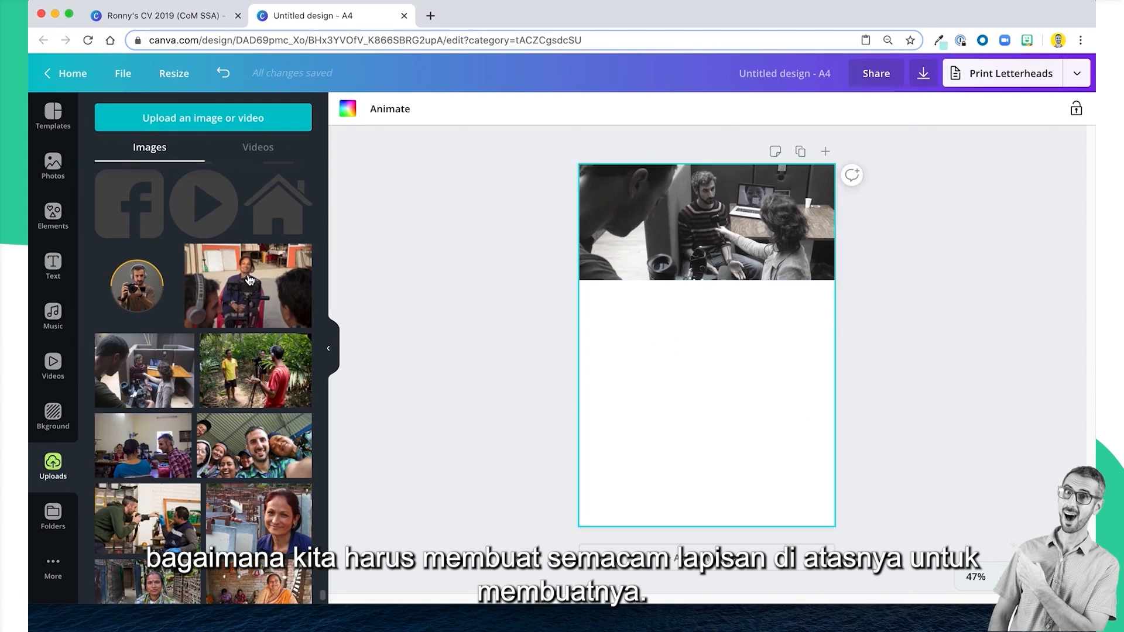
click(656, 248)
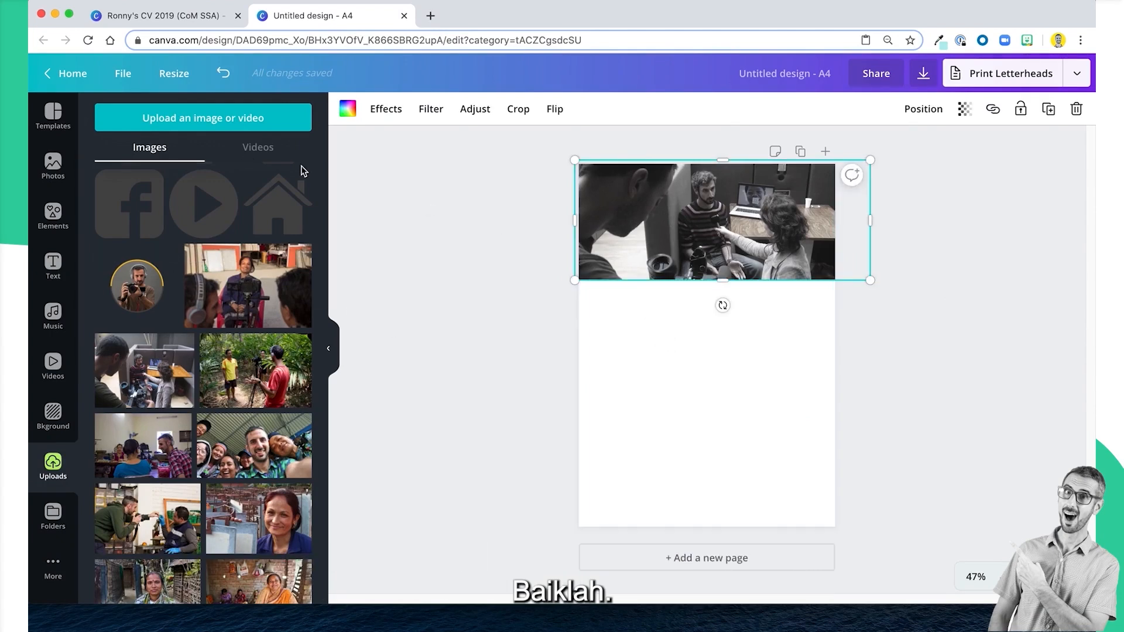
click(417, 263)
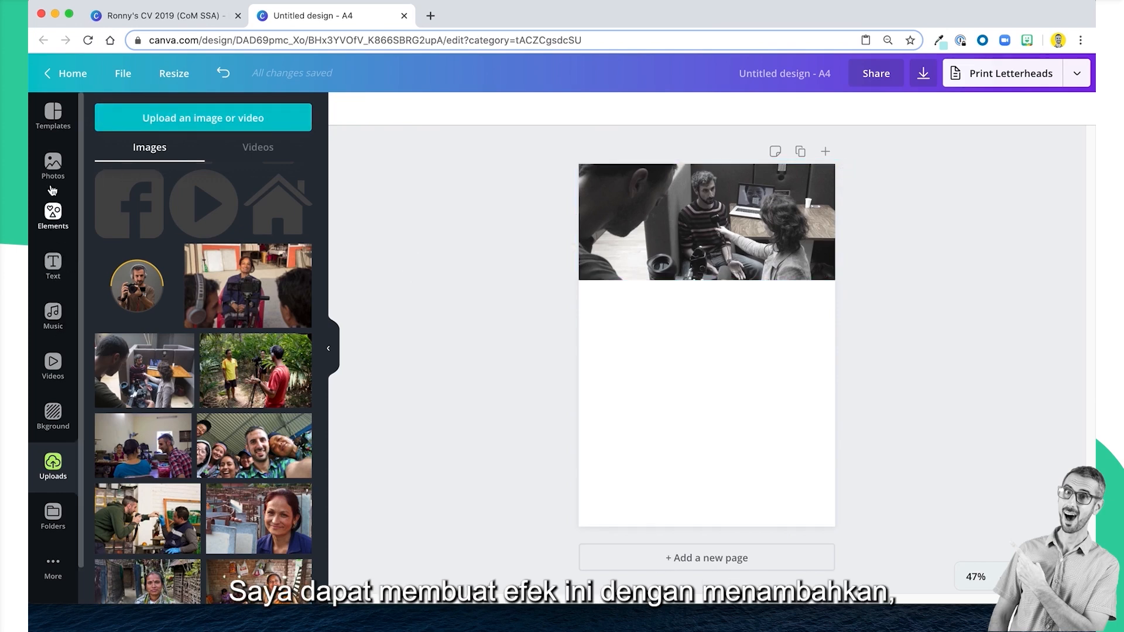
Add a square shape at the page's upper-left corner and stretch it into a rectangle covering the header photo across the page width.
click(53, 212)
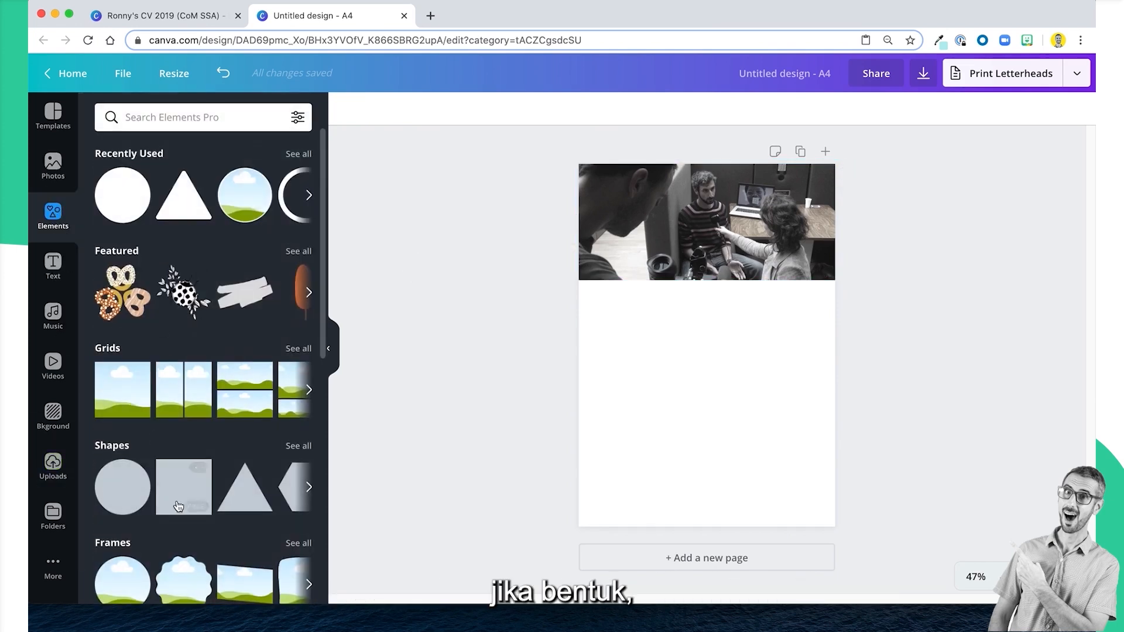
click(178, 506)
drag(691, 331, 639, 229)
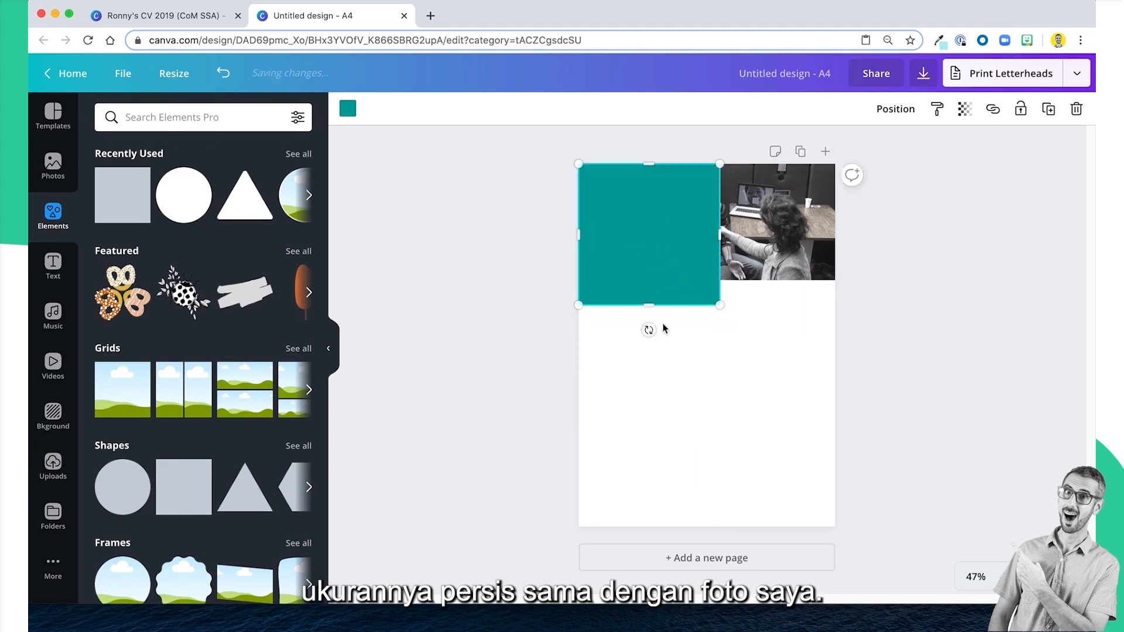
drag(646, 299, 645, 281)
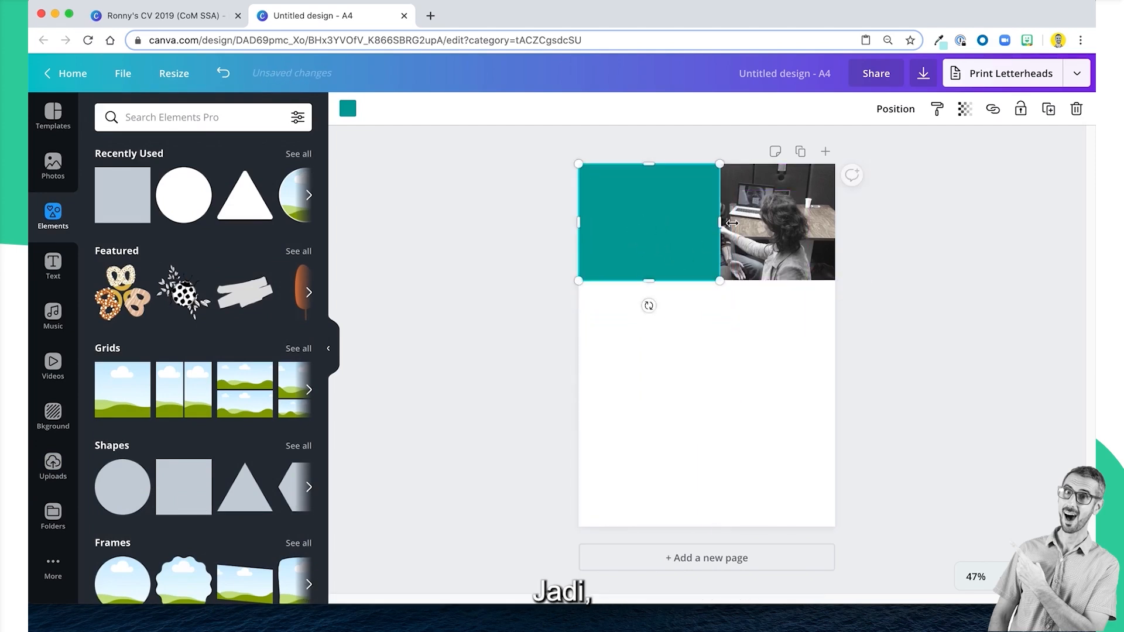
drag(726, 221, 837, 228)
Move the rectangle down to expose the header photo and bring the photo's saturation back to neutral.
click(716, 217)
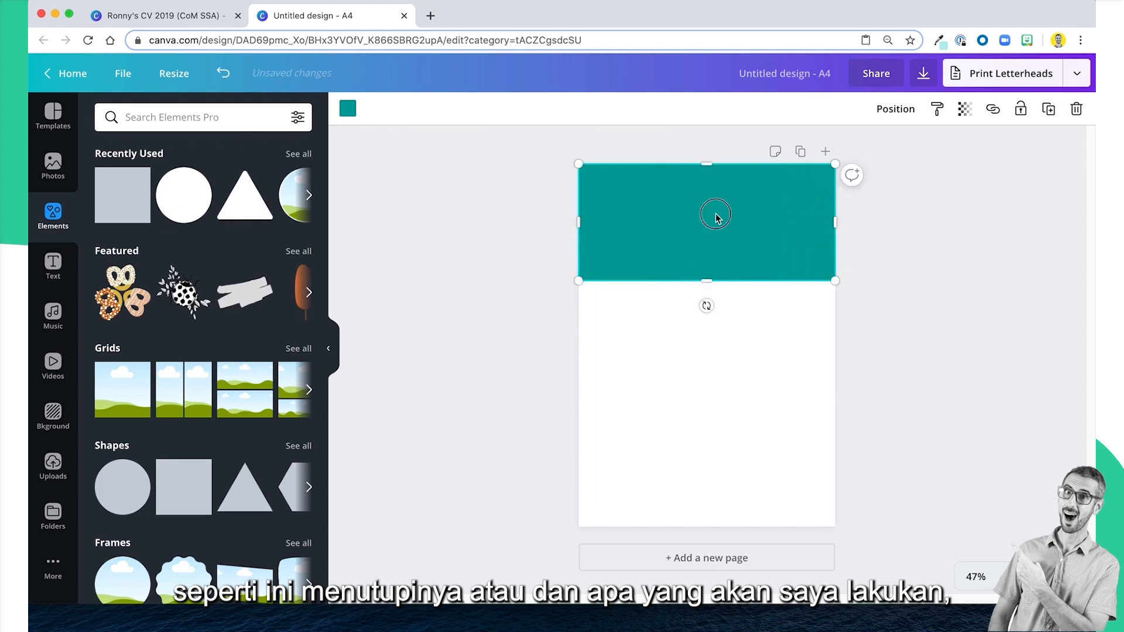
drag(716, 218, 715, 247)
click(709, 183)
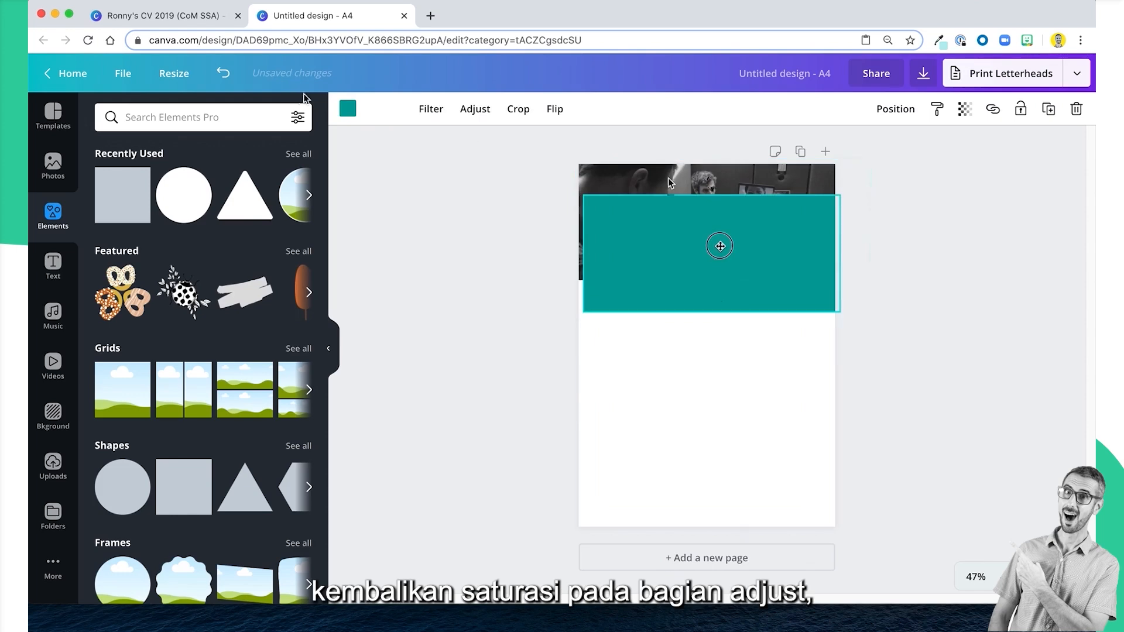
click(404, 111)
click(475, 110)
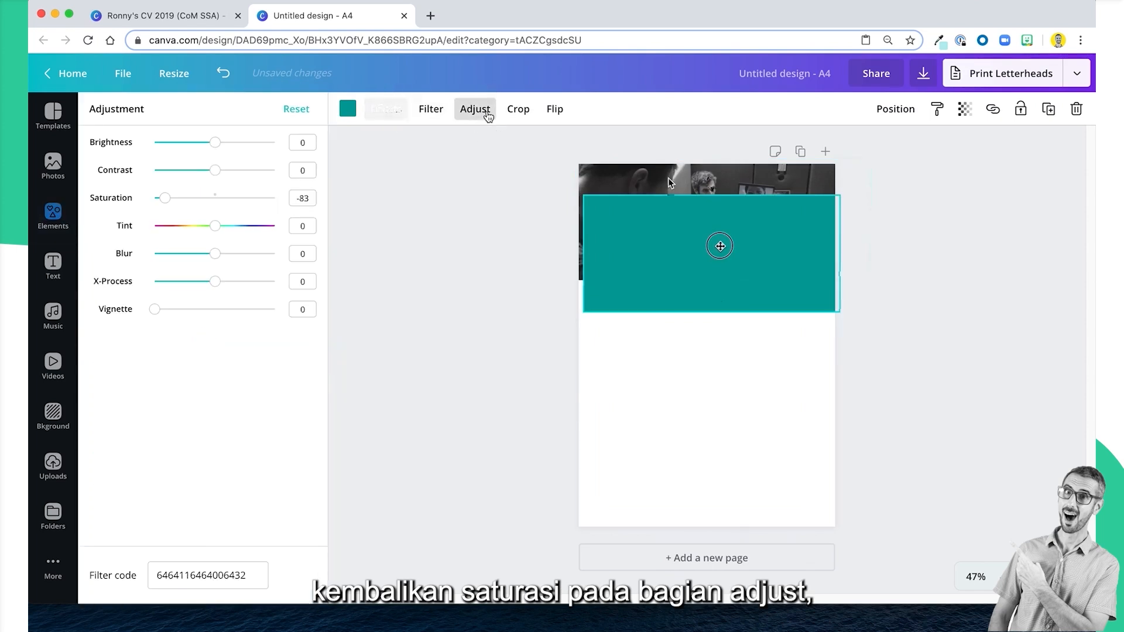
drag(165, 197, 215, 198)
Recolour the rectangle, trying the bright yellow from #Team RonDi Accent Colors before applying the dark swatch from Canva's Primary palette.
click(605, 302)
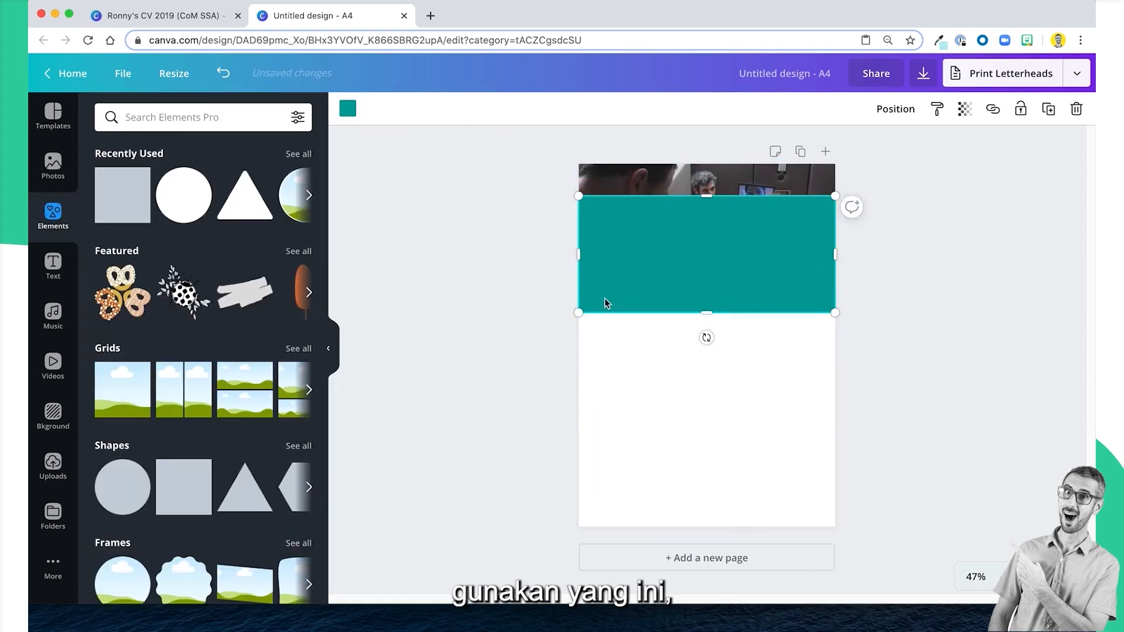
click(350, 112)
scroll(212, 272, down, 3)
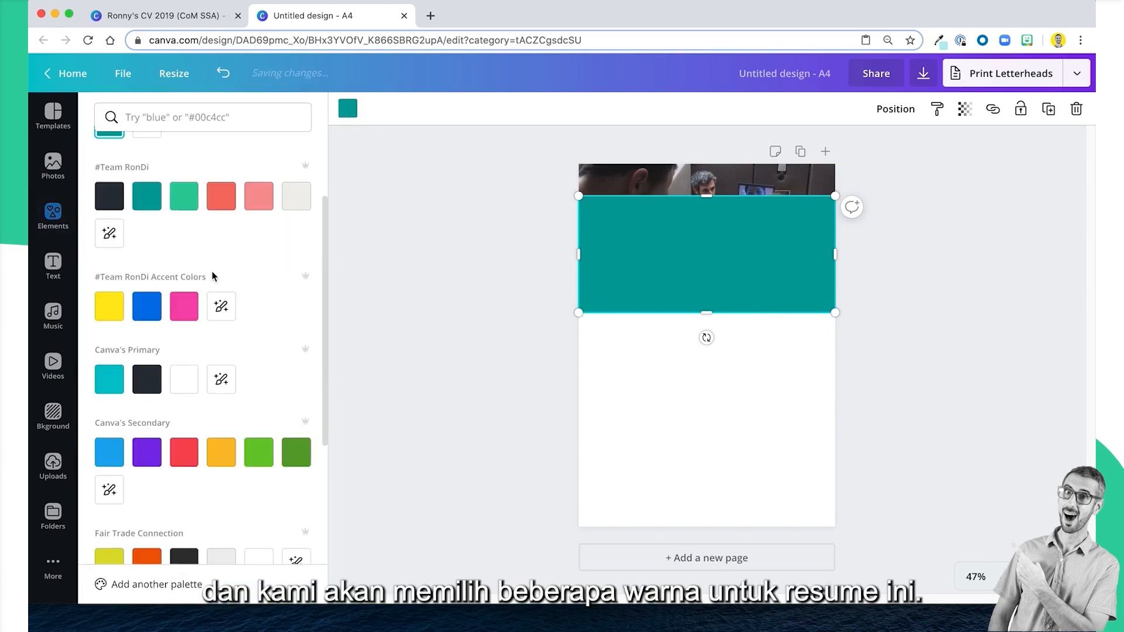
scroll(212, 272, down, 2)
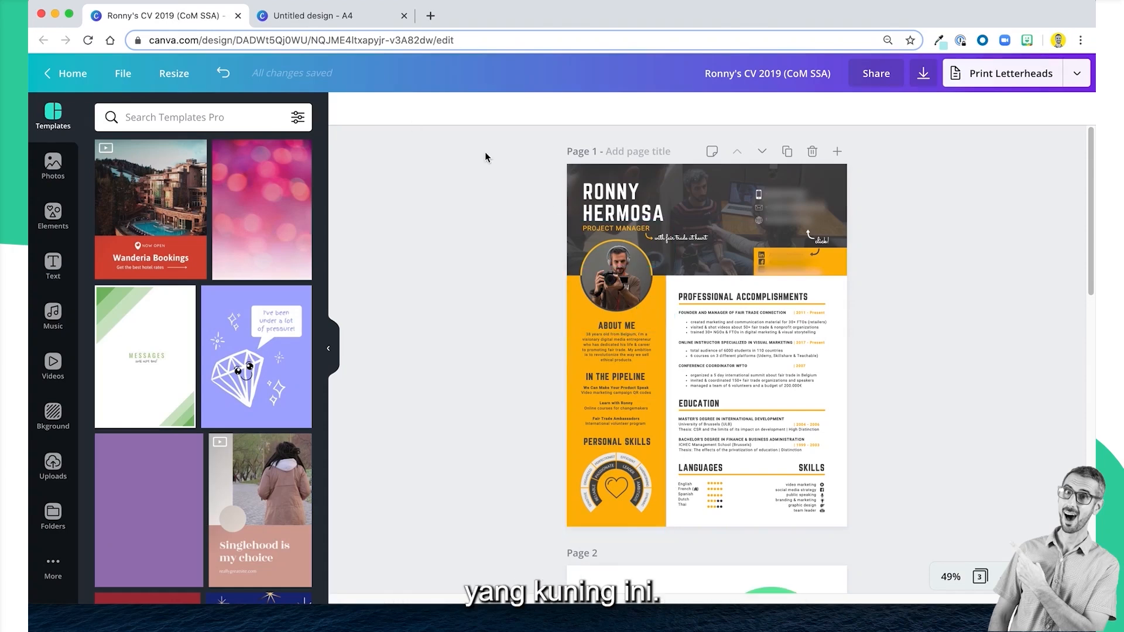
click(313, 18)
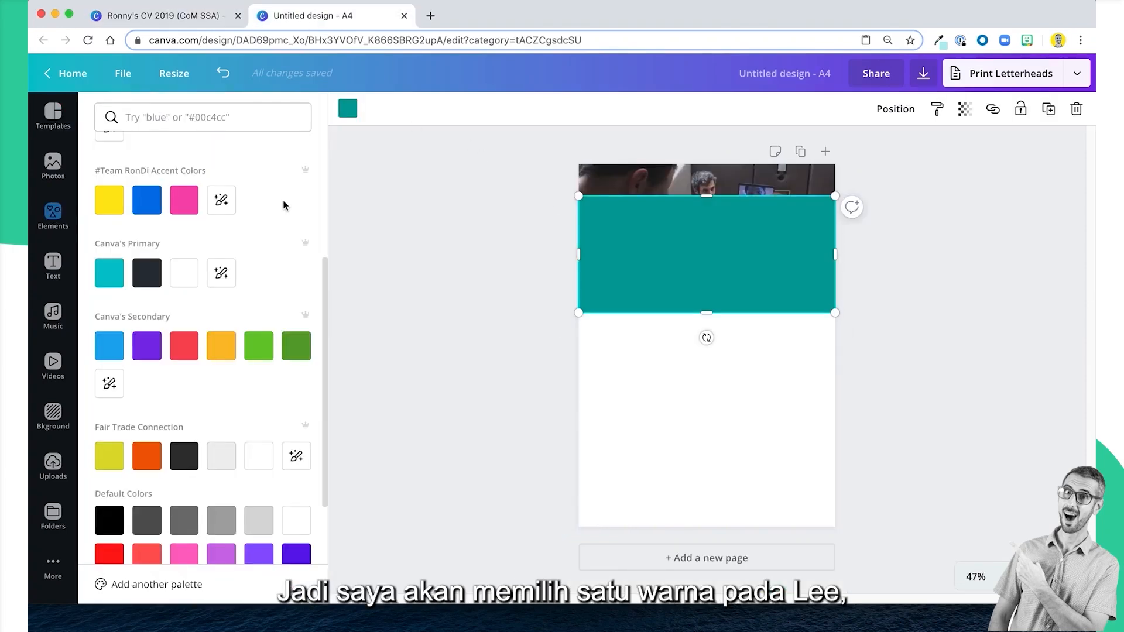
scroll(281, 206, down, 1)
scroll(277, 209, up, 3)
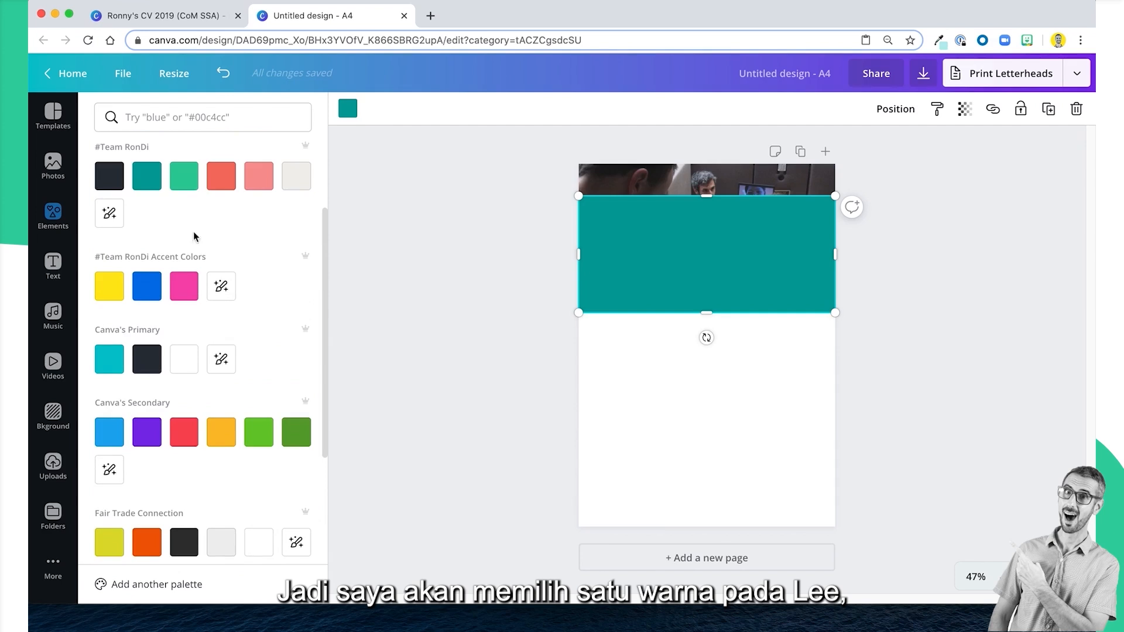
click(101, 288)
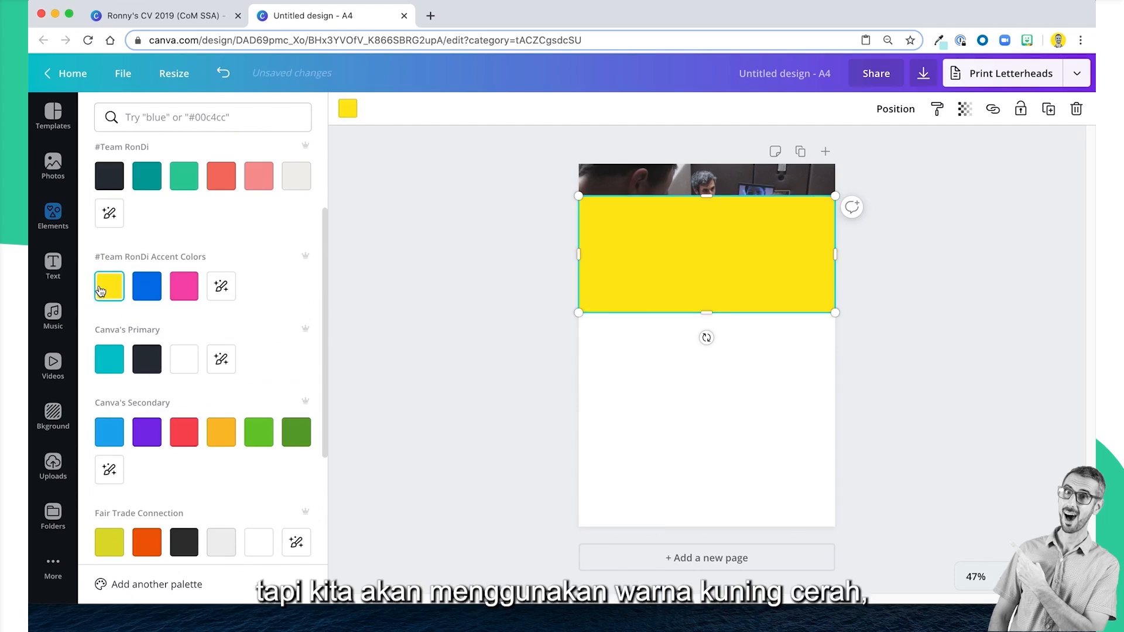
scroll(134, 319, down, 1)
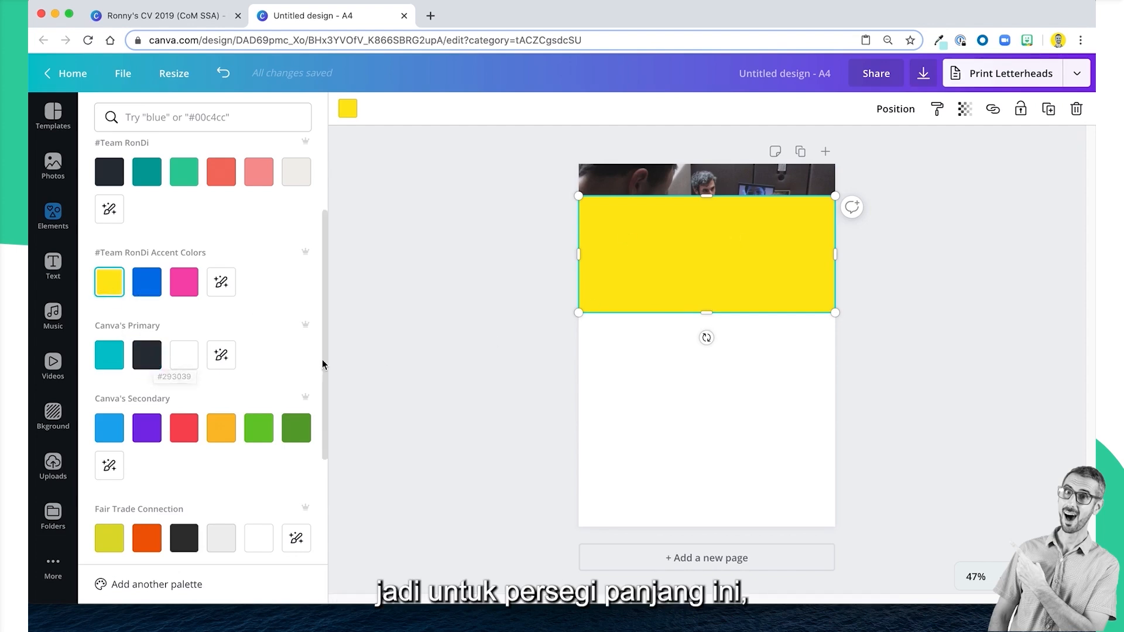
click(144, 360)
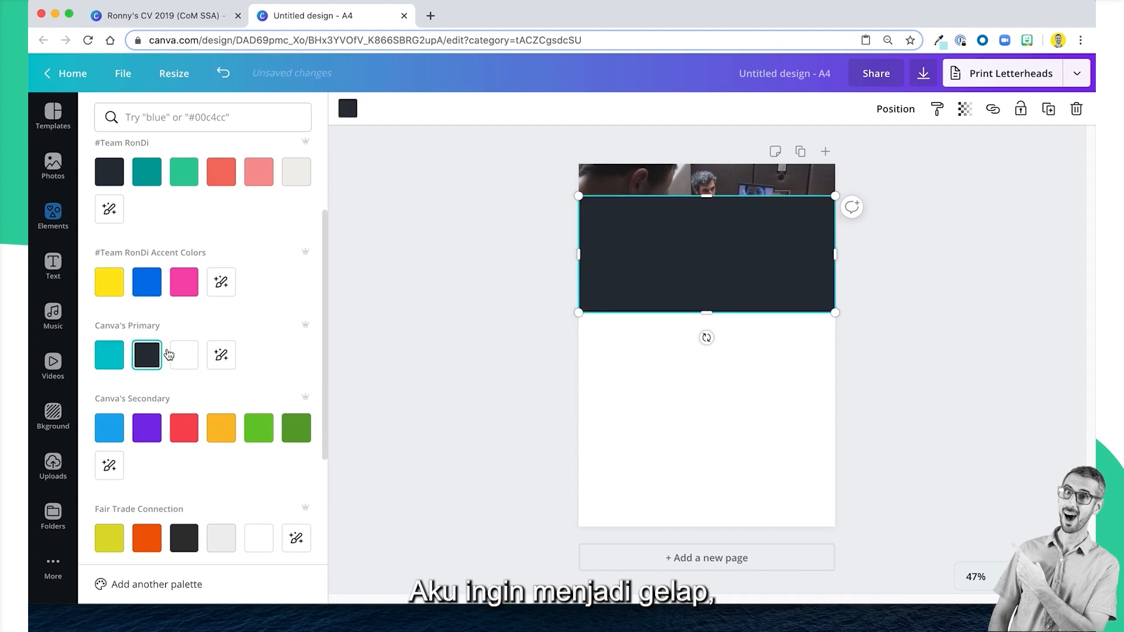
Set the dark rectangle's transparency to 76 and place it exactly over the header photo.
click(964, 111)
drag(925, 145, 907, 145)
click(976, 228)
drag(730, 261, 736, 237)
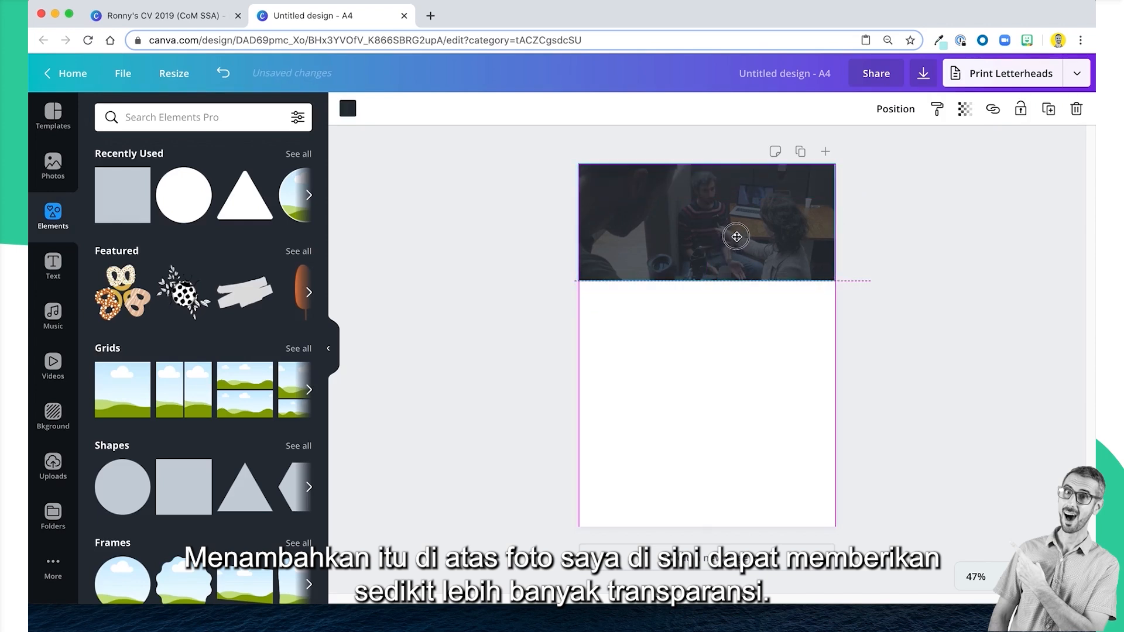
click(772, 385)
Set the dark overlay's transparency to 70 and deselect it.
click(753, 241)
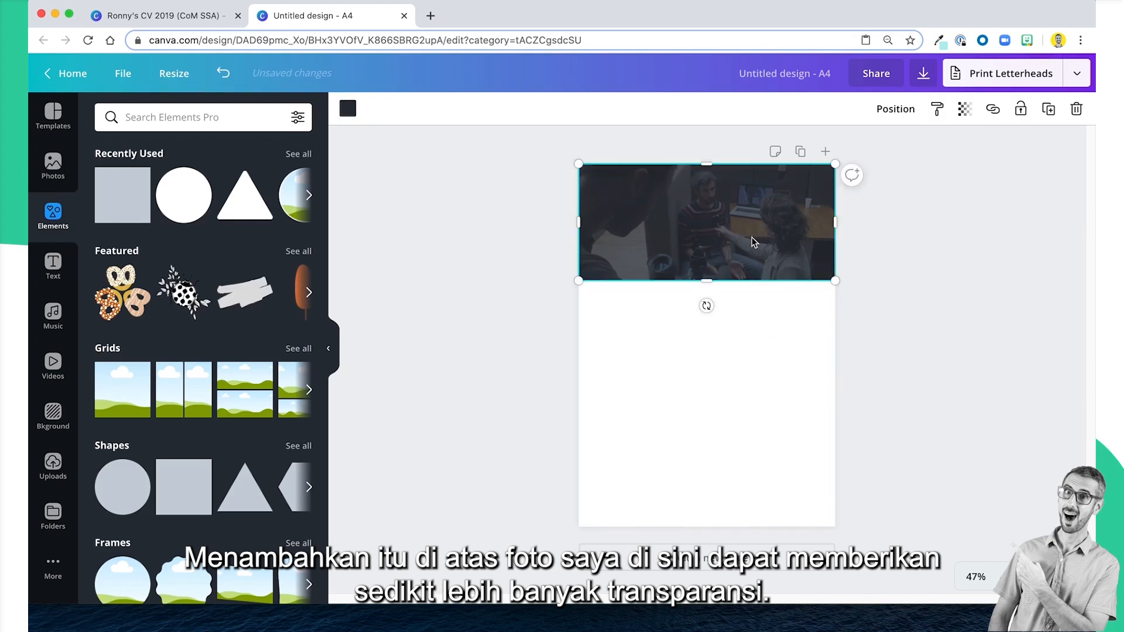
click(964, 109)
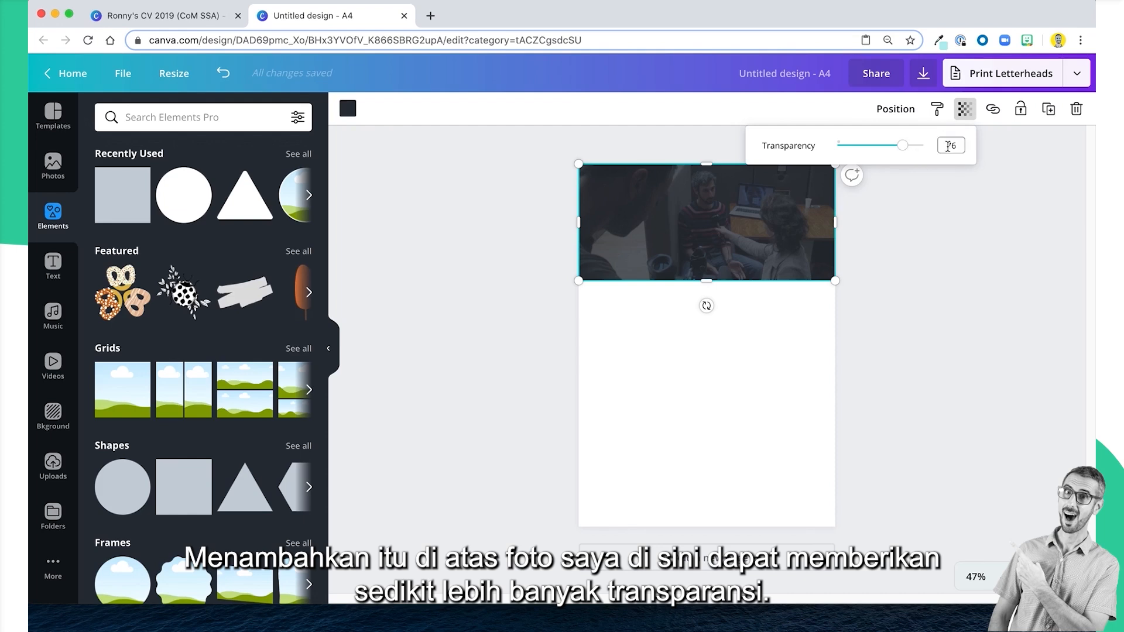
drag(948, 146, 989, 145)
text(70)
key(Return)
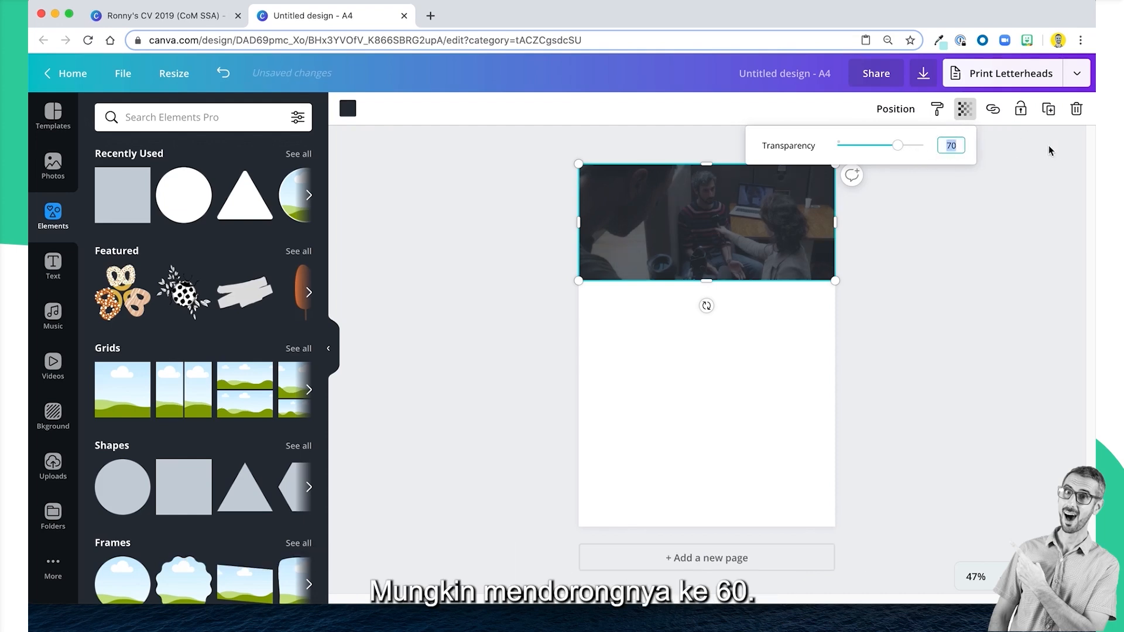
click(997, 321)
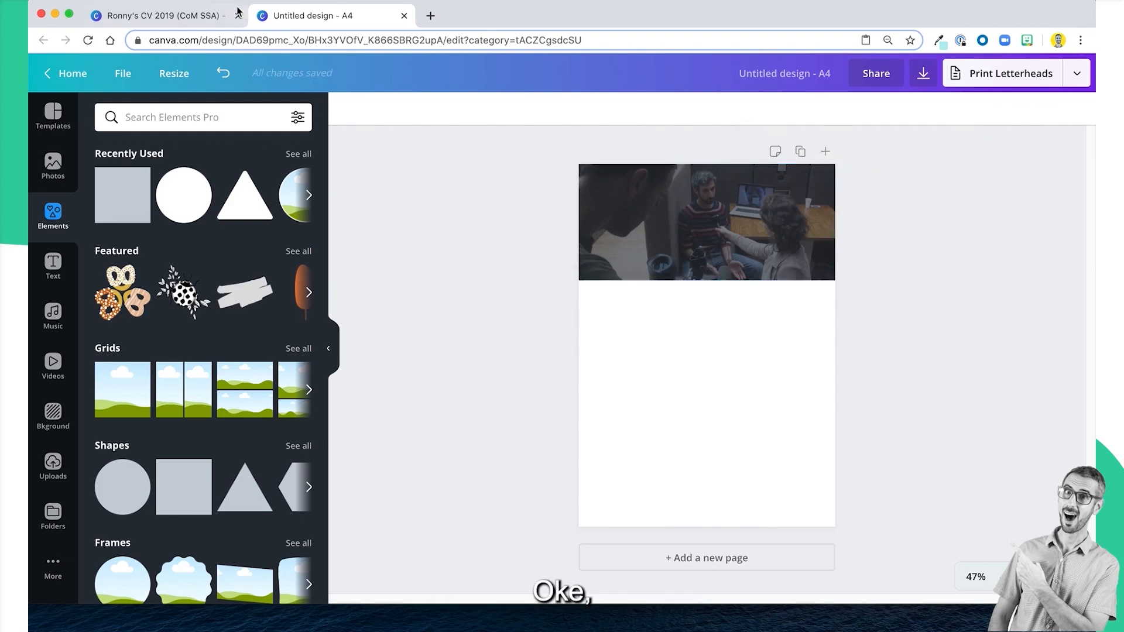
Compare the darkened header with the example CV's header and return to the untitled A4 design.
click(215, 20)
click(316, 20)
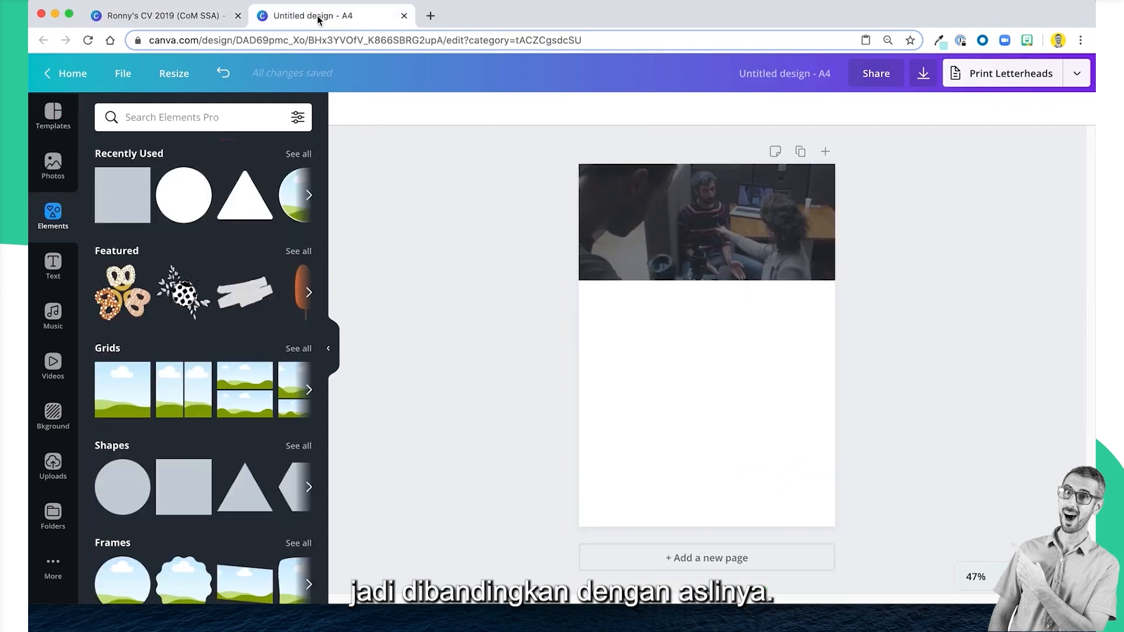
click(186, 18)
click(317, 16)
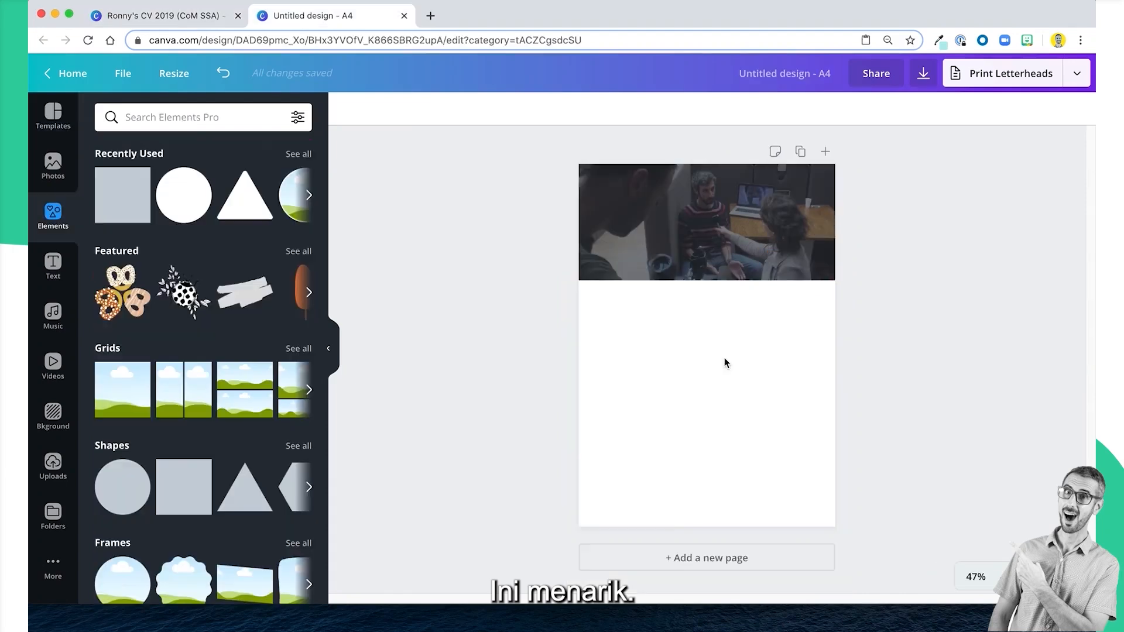
Reduce the dark overlay's height to about 8.5 and shorten the header photo to match.
click(665, 264)
click(682, 252)
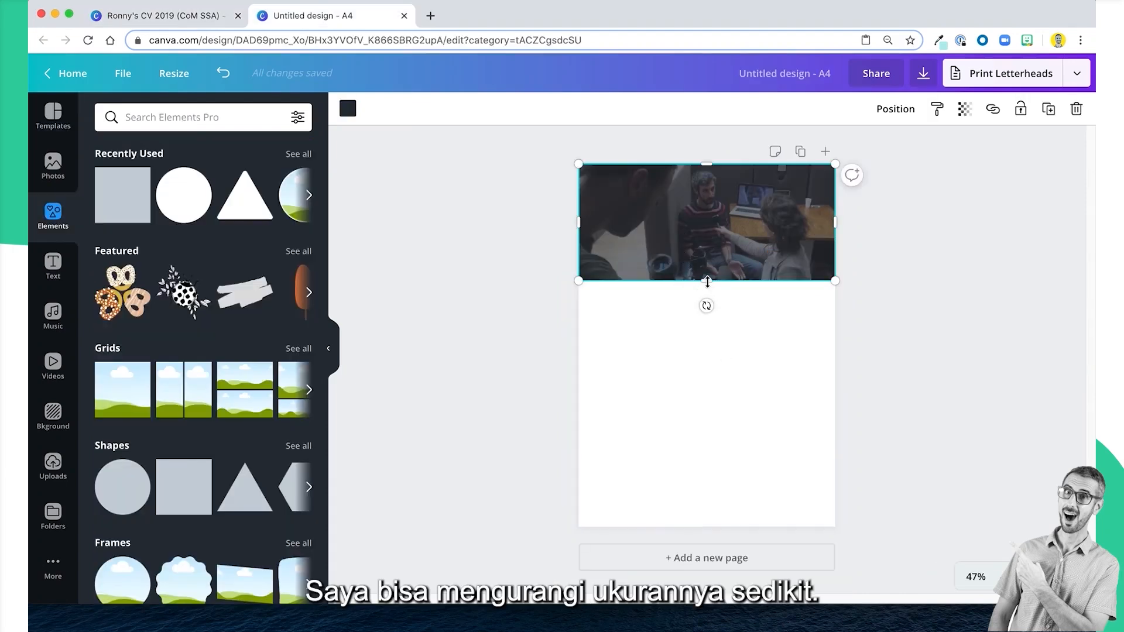
drag(708, 282, 707, 270)
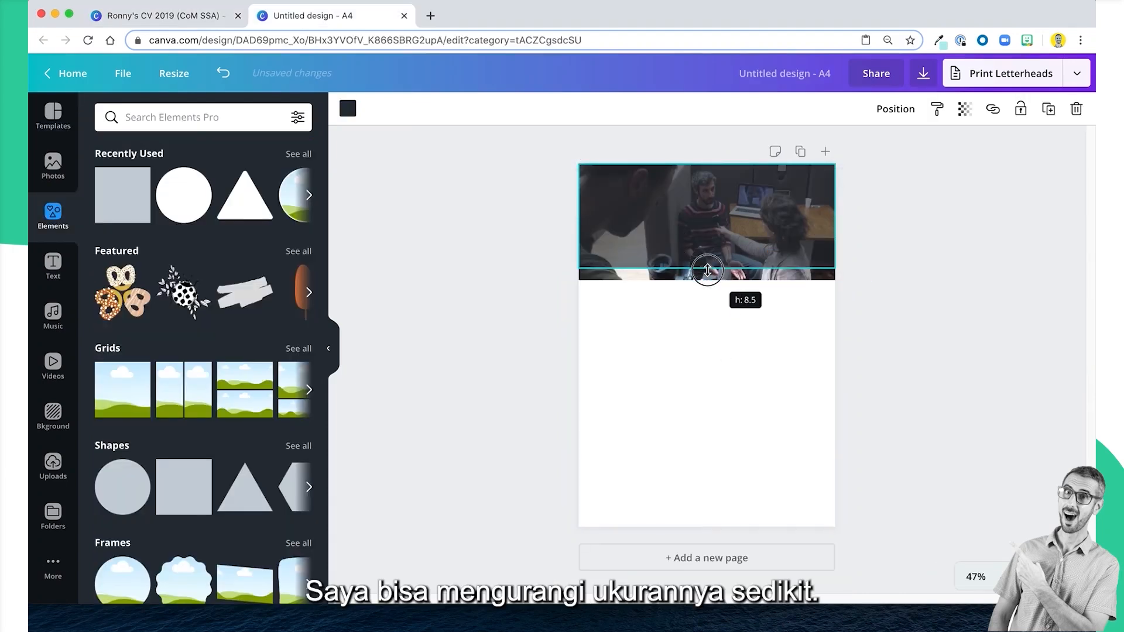
click(663, 276)
drag(638, 324, 655, 276)
drag(723, 273, 723, 268)
click(710, 347)
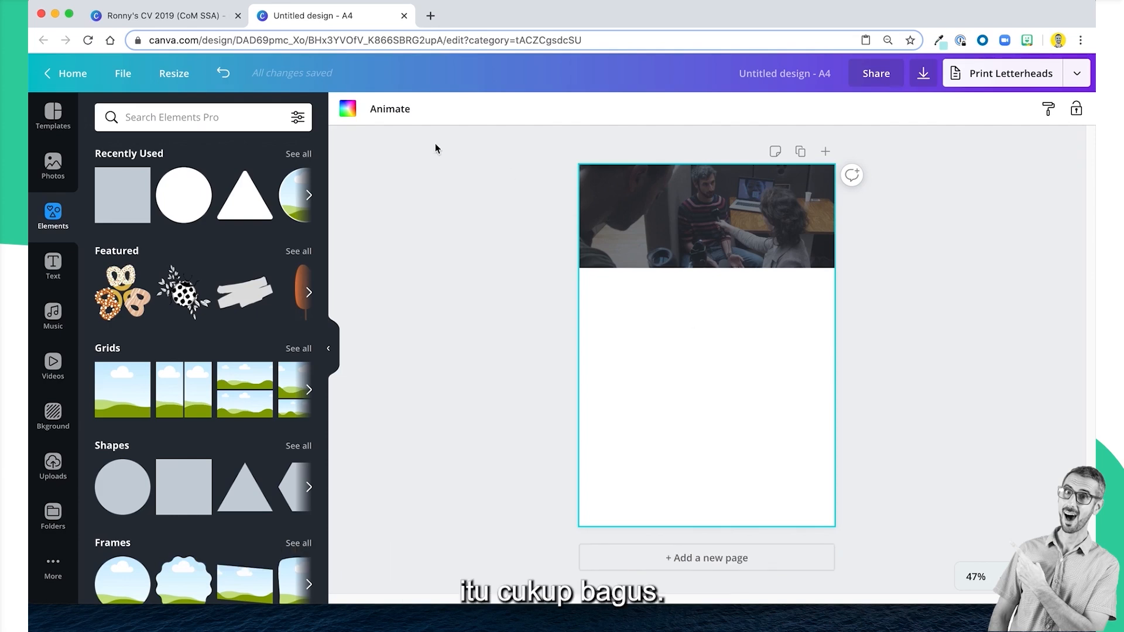
Following the example CV's portrait, add a circular photo frame, shrink it and place it over the header's lower edge near the left side.
click(175, 15)
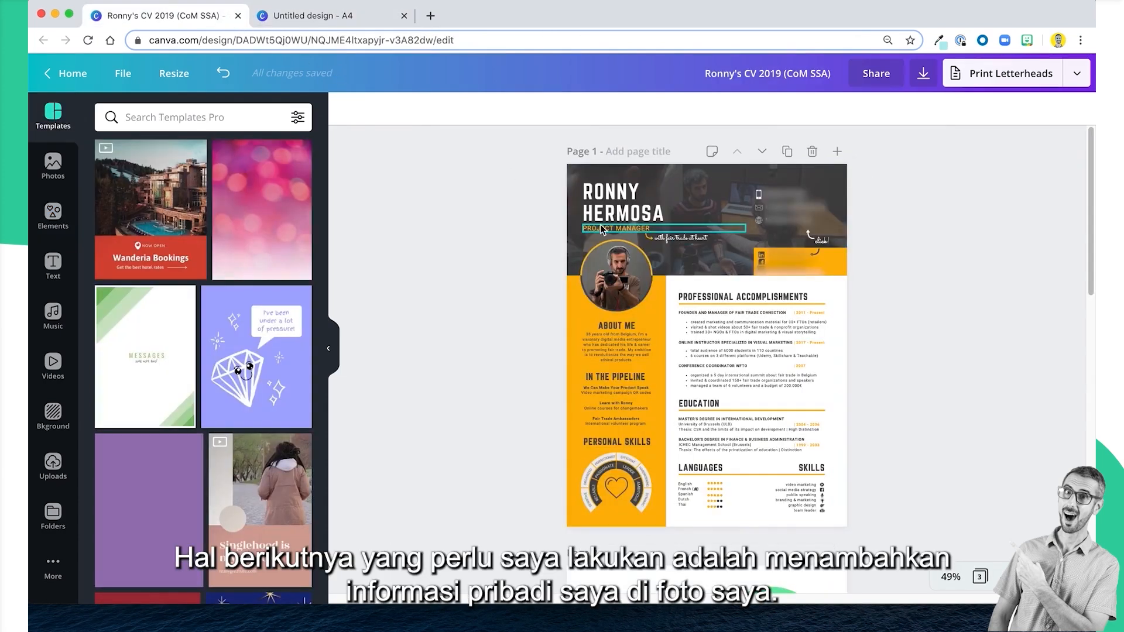
click(324, 24)
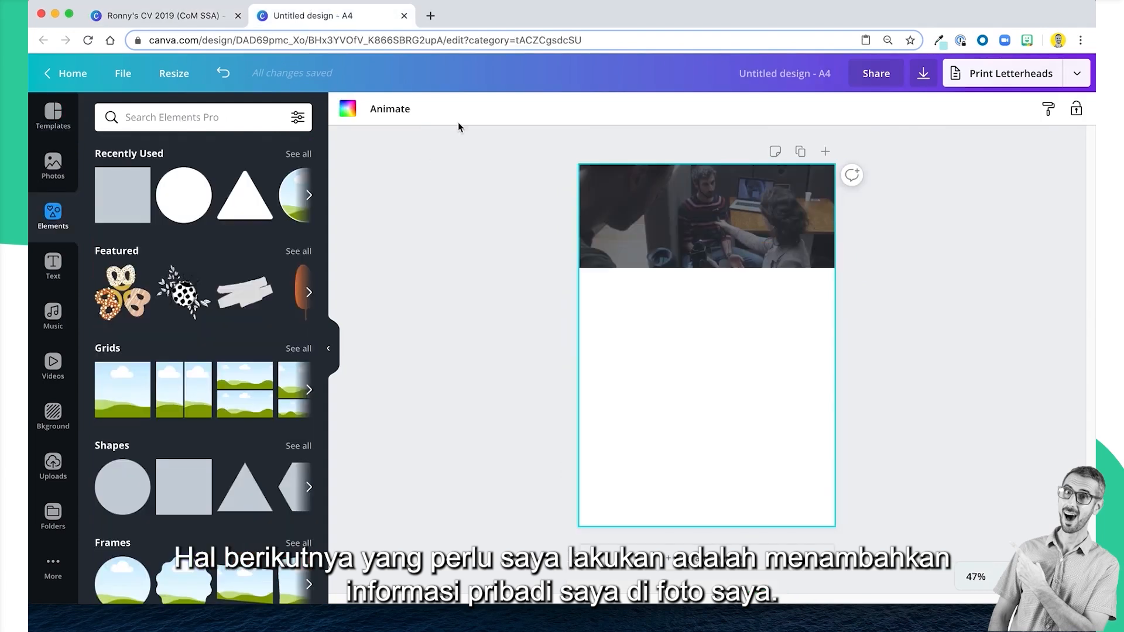
scroll(209, 497, down, 3)
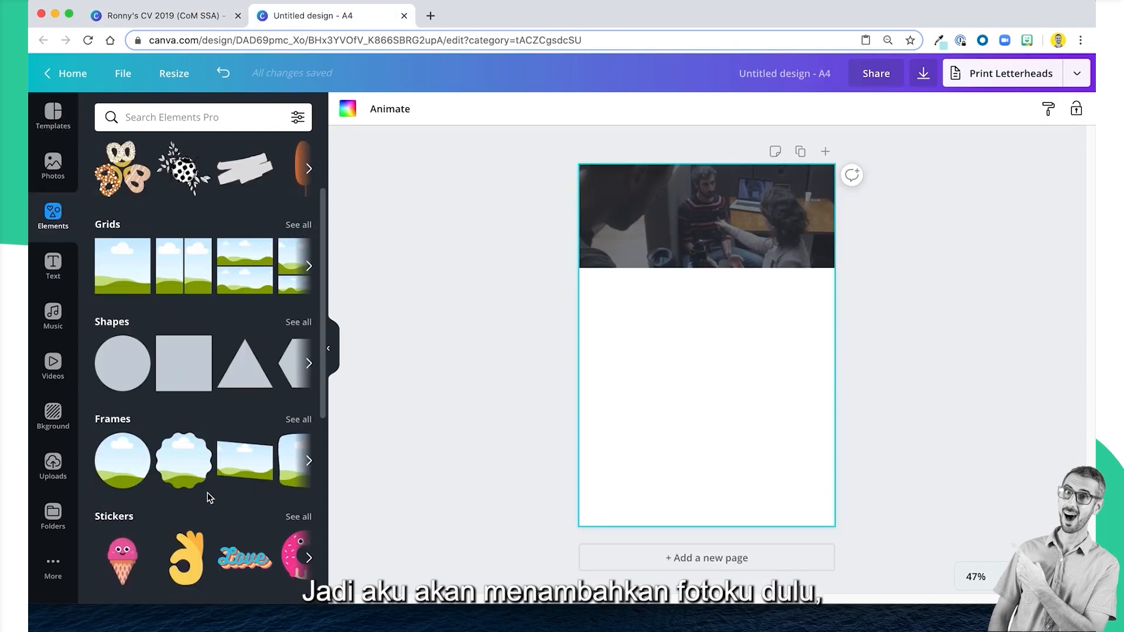
click(122, 467)
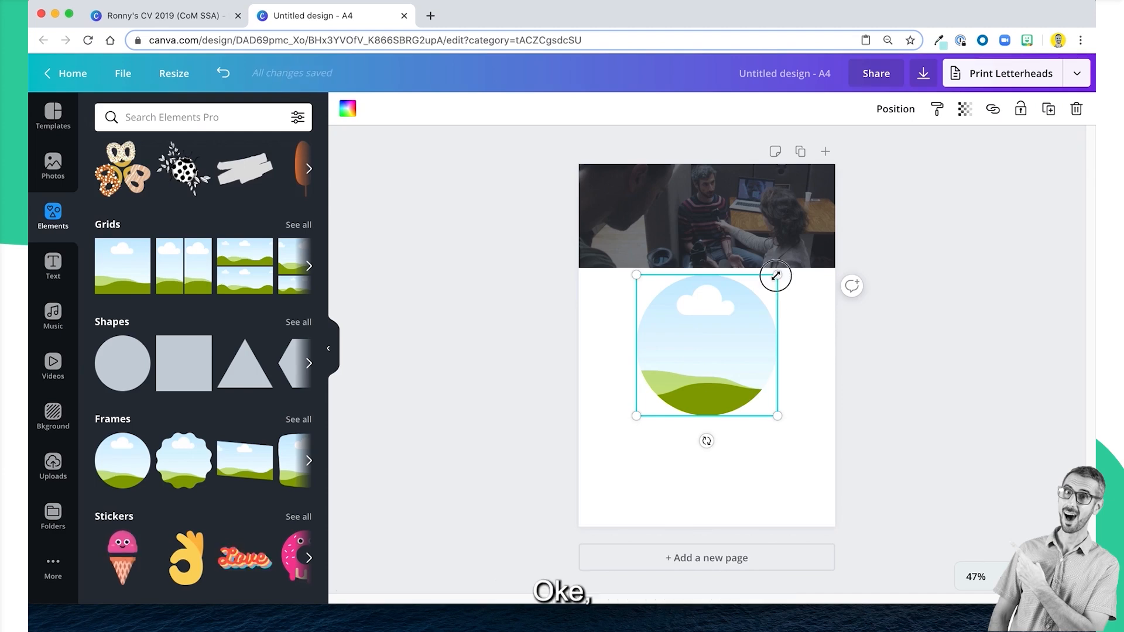
drag(778, 273, 634, 263)
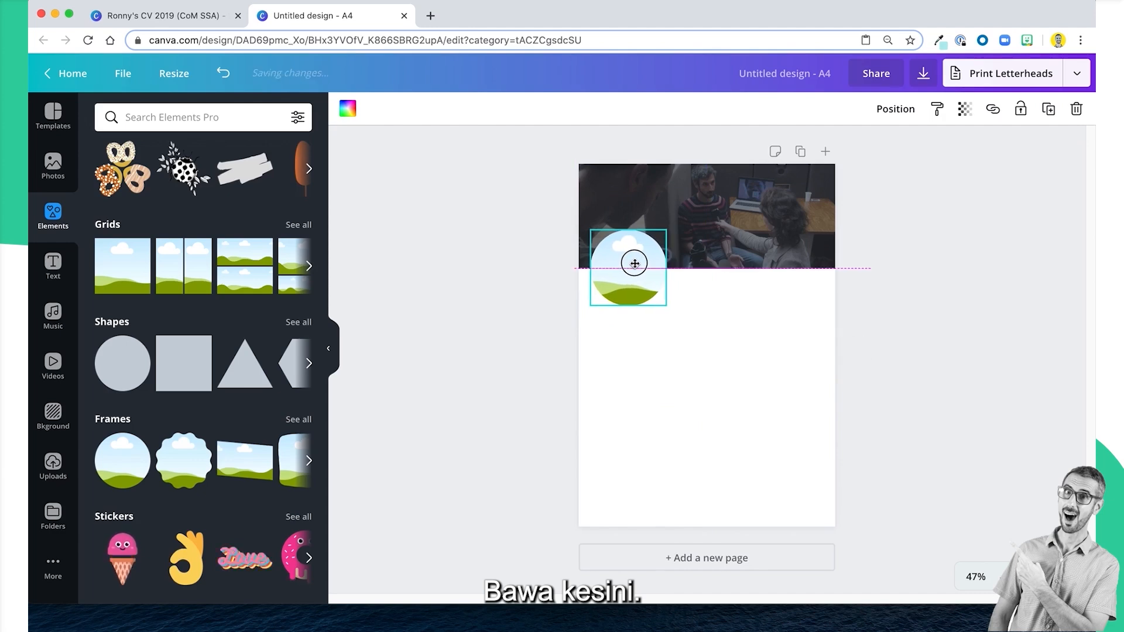
click(675, 377)
Following the example CV's side column, add a square and reshape it into a column along the page's left edge, from the header to the page bottom.
click(211, 23)
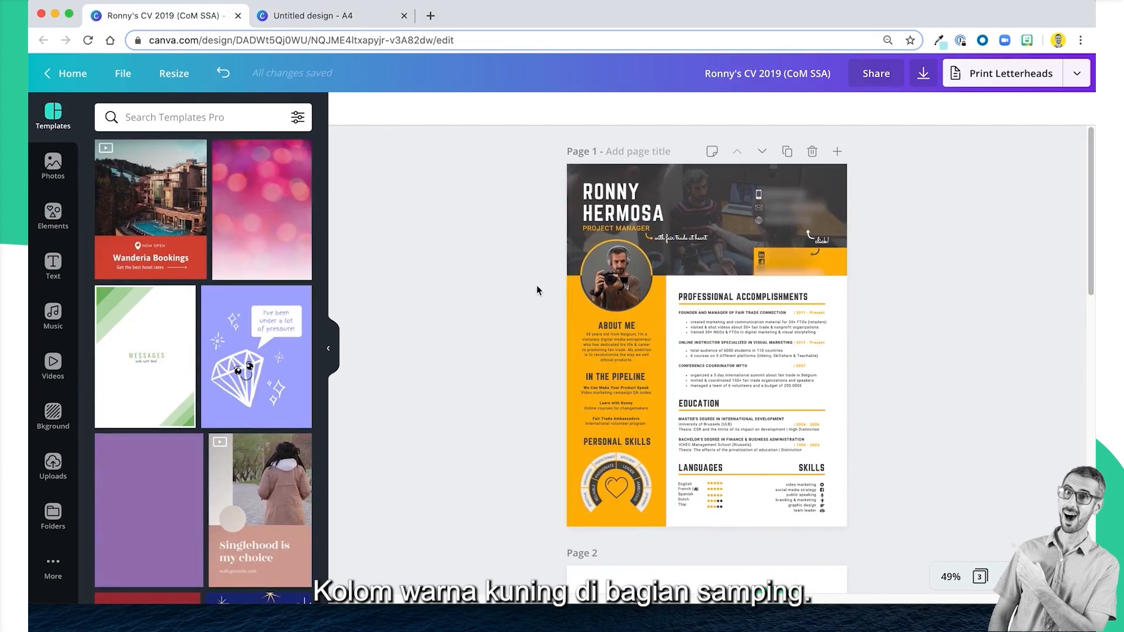
click(332, 17)
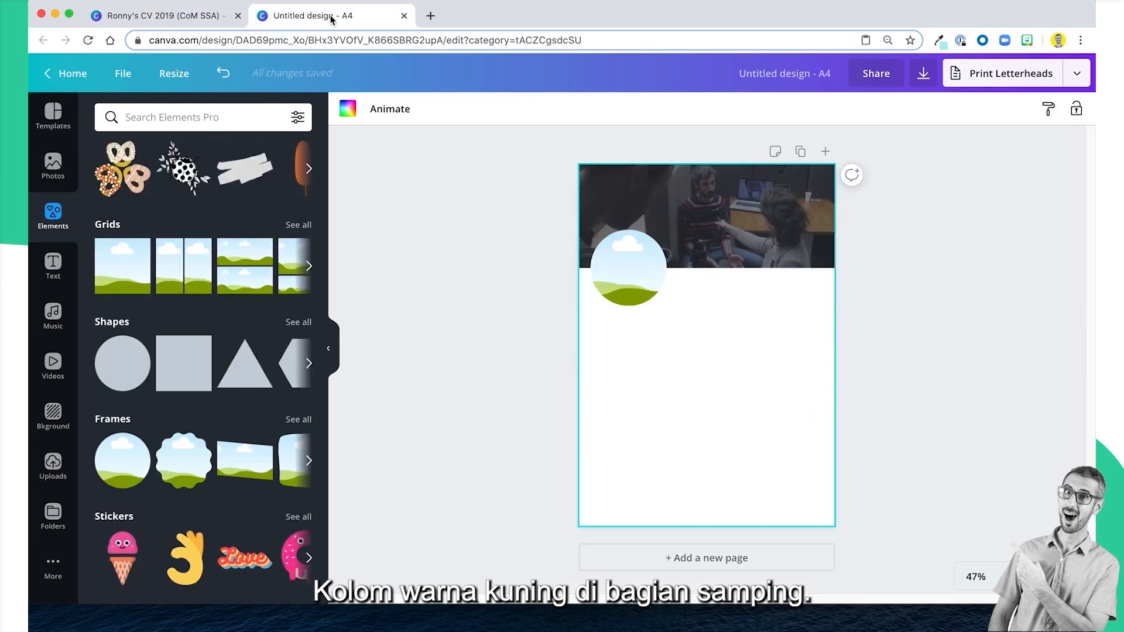
click(189, 374)
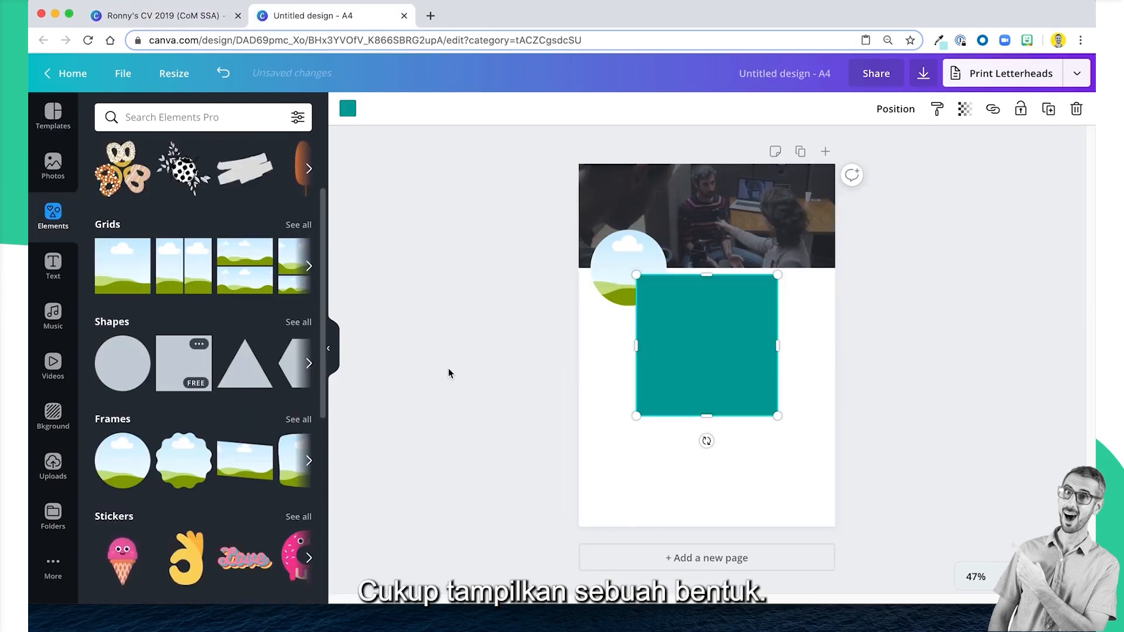
mouse_move(689, 348)
mouse_down()
mouse_move(668, 341)
mouse_move(667, 327)
mouse_move(692, 337)
mouse_move(679, 338)
mouse_up()
drag(629, 410, 641, 507)
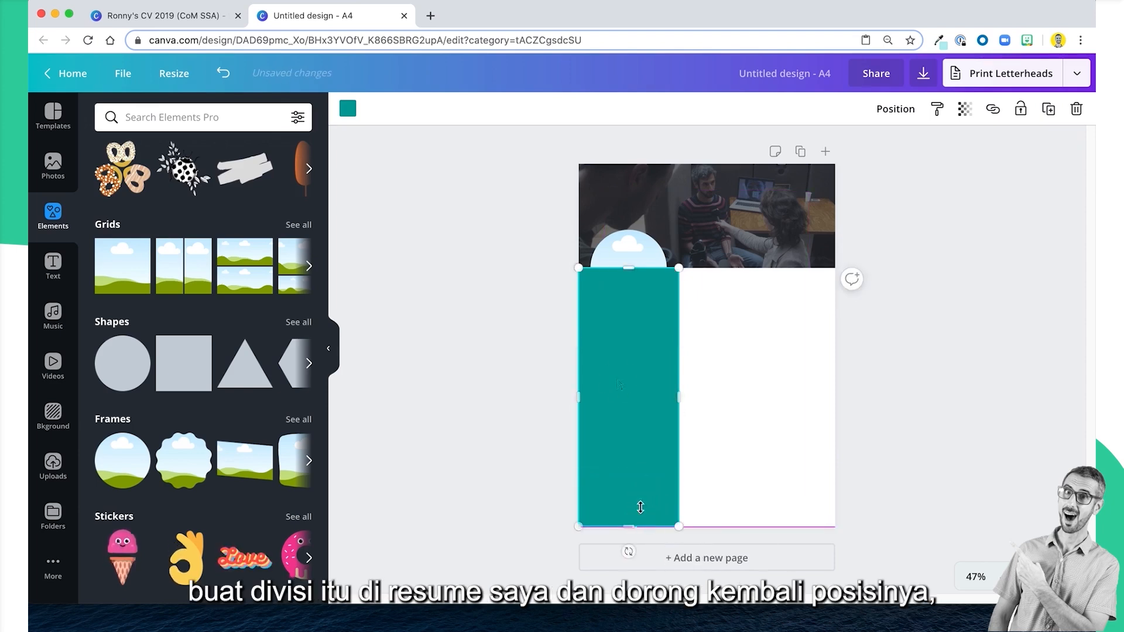
Send the side column to the back and centre the circular photo frame horizontally on the column, over the header's lower edge.
click(896, 109)
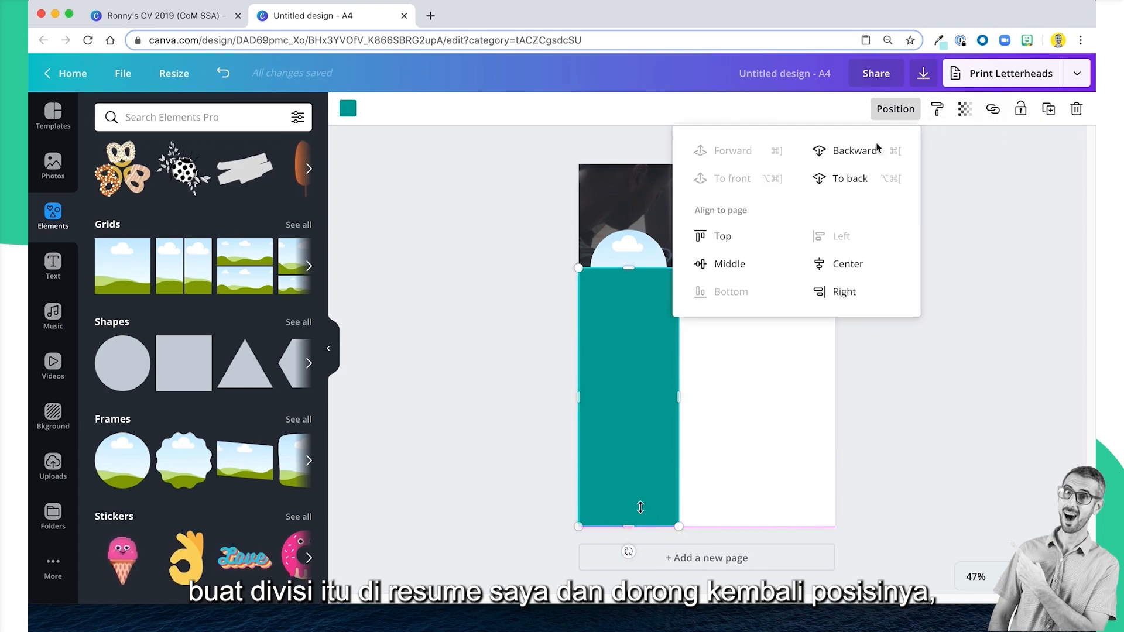
click(864, 186)
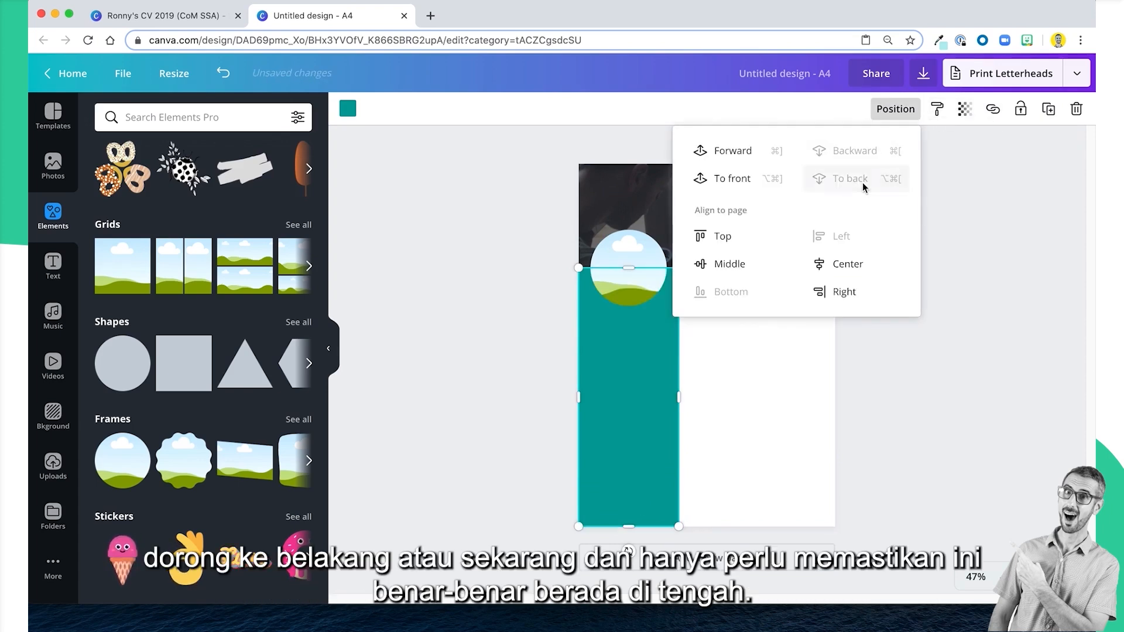
click(433, 370)
click(621, 269)
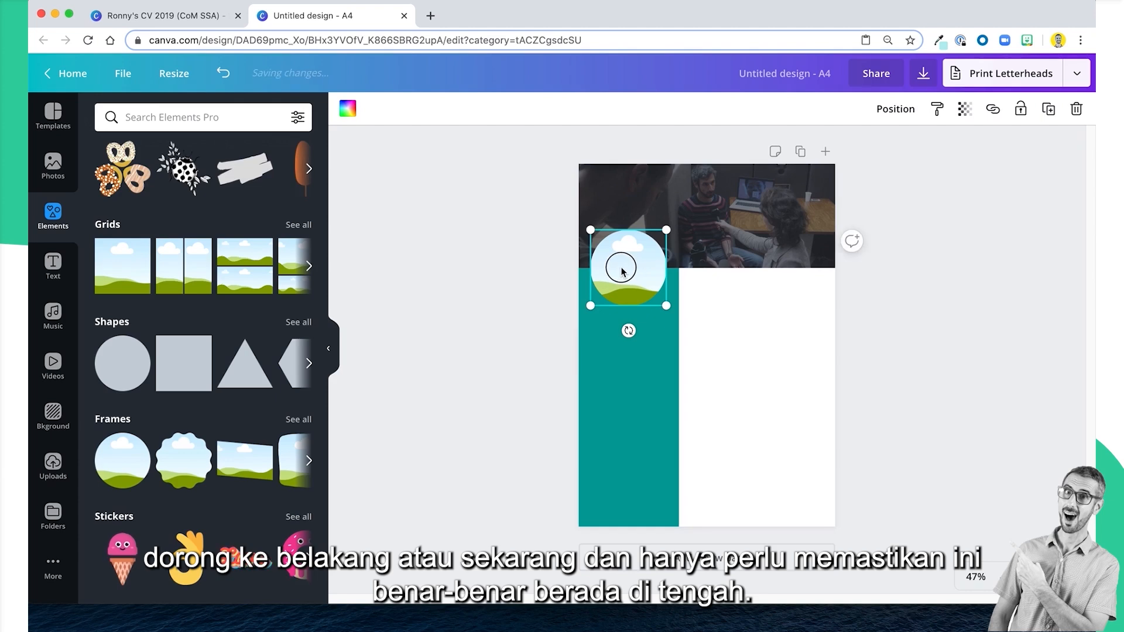
drag(622, 270, 622, 268)
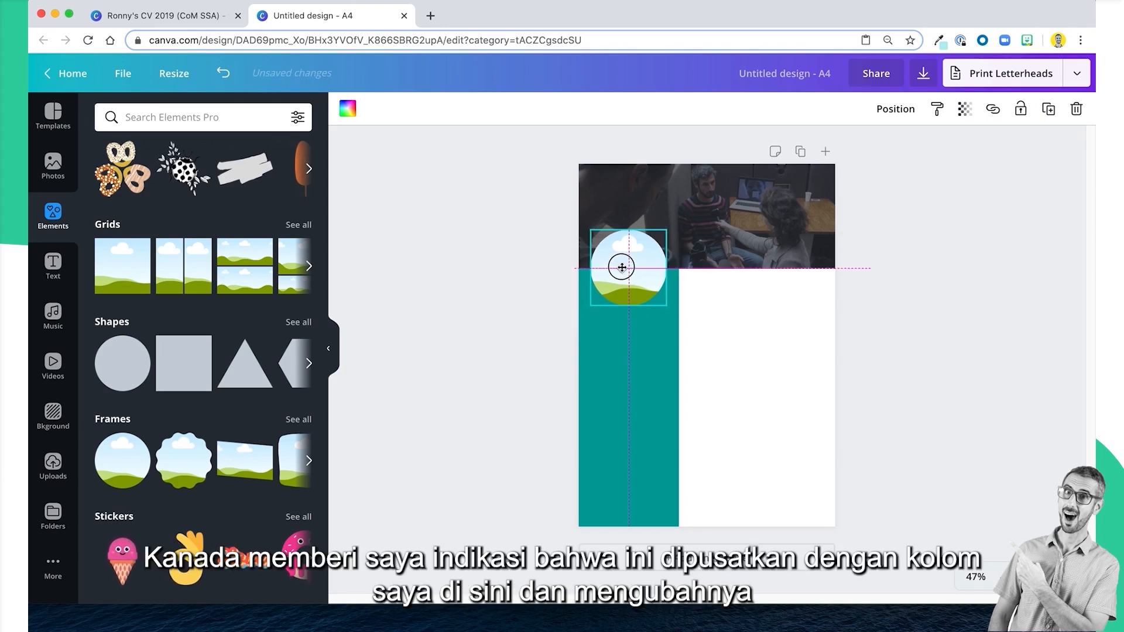
drag(622, 267, 622, 268)
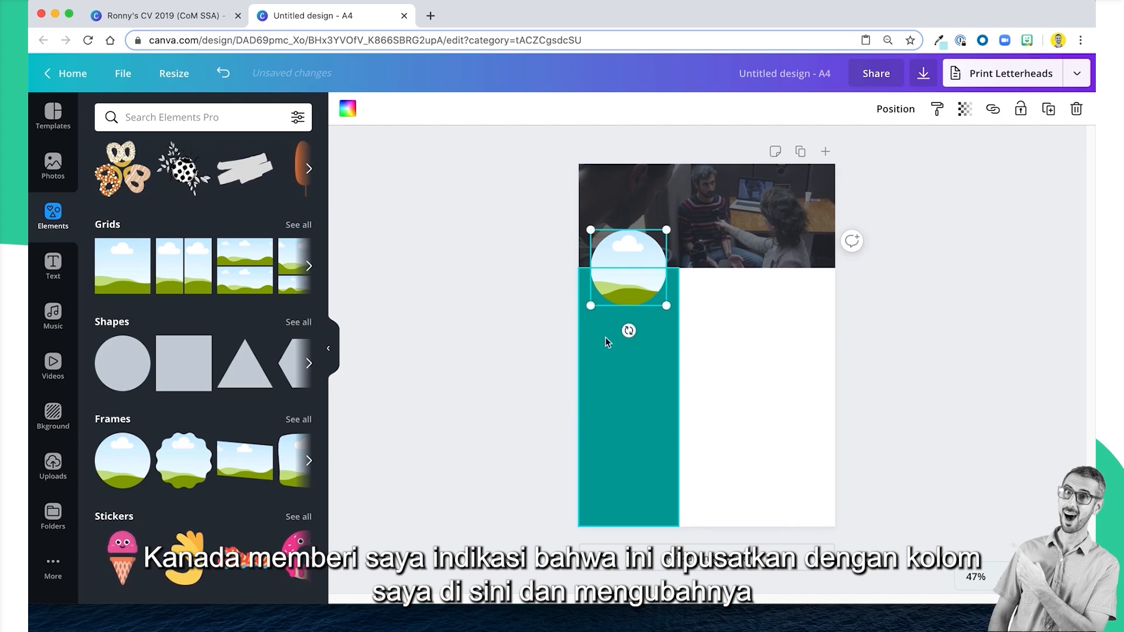
Recolour the side column with the yellow from the #Team RonDi Accent Colors palette.
click(623, 395)
click(348, 109)
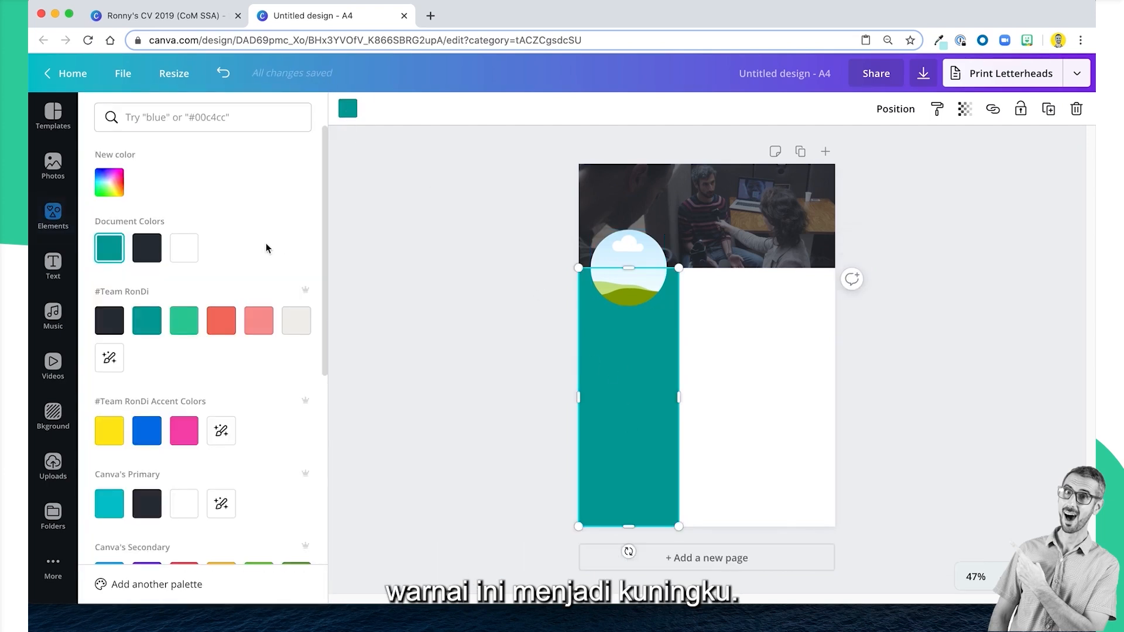
click(115, 425)
click(452, 316)
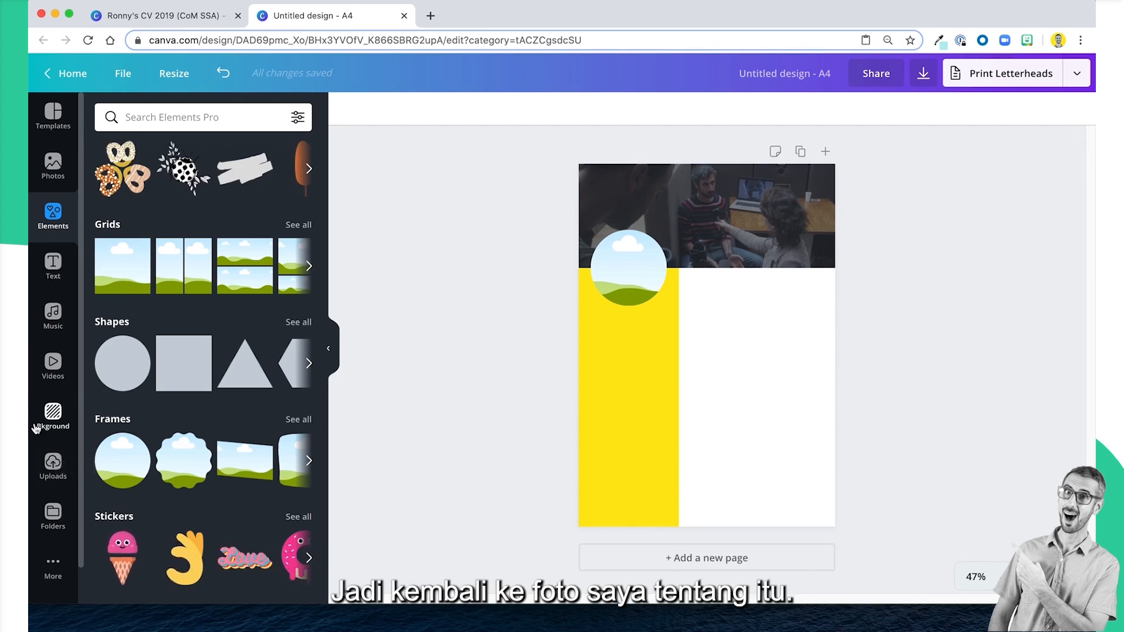
Fill the circular frame with the uploaded ringed portrait, enlarge it to nearly the column's width and centre it over the header's lower edge.
click(53, 165)
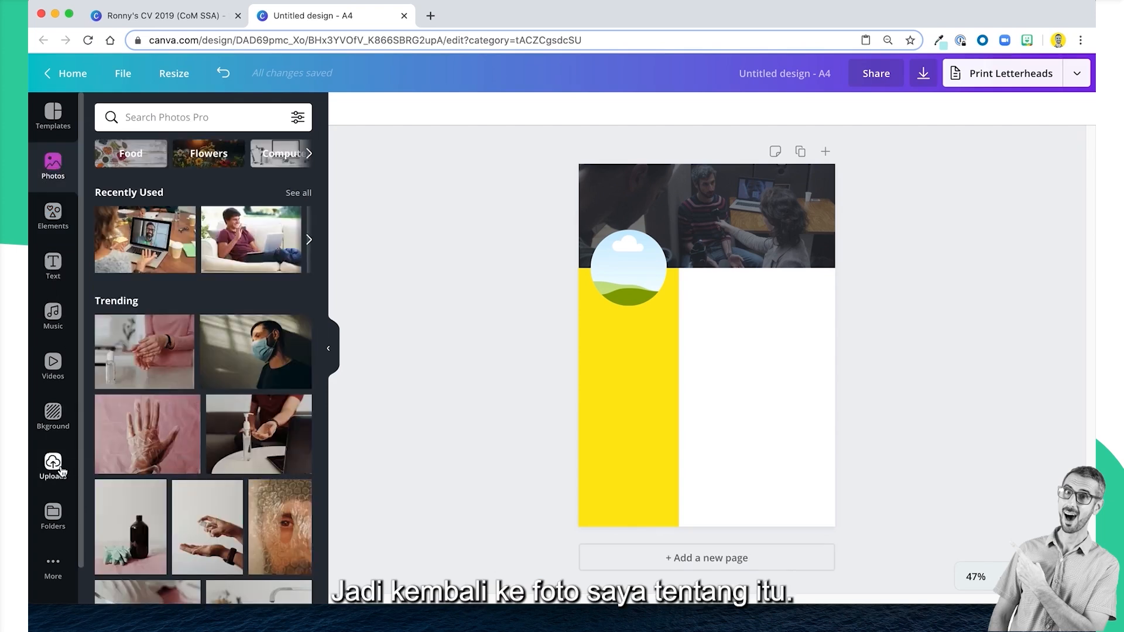
click(52, 465)
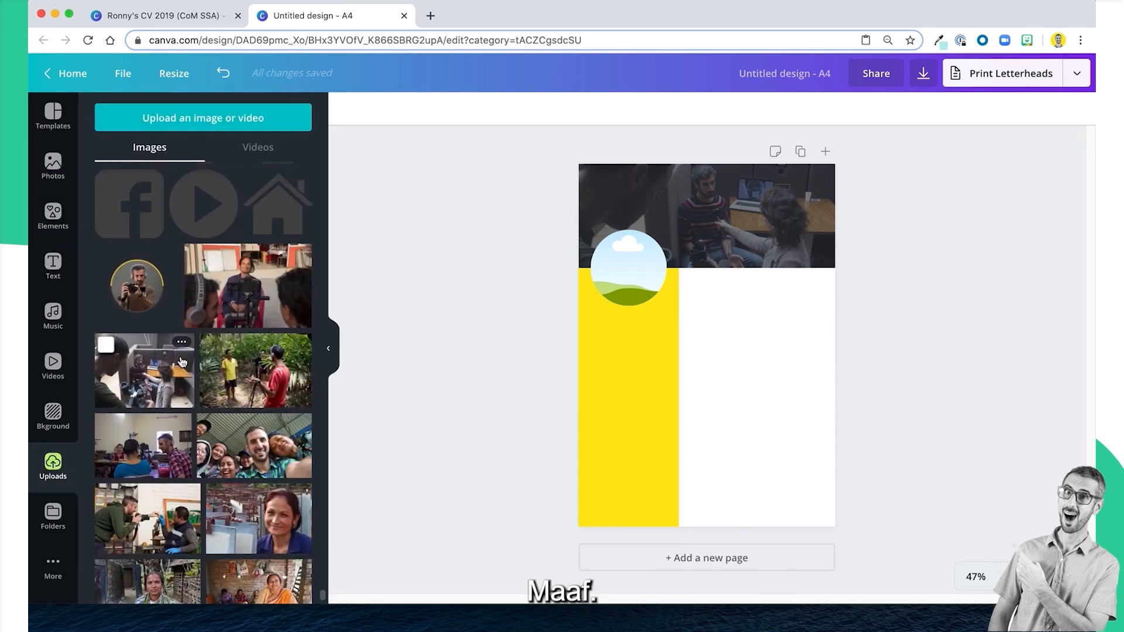
drag(137, 286, 635, 270)
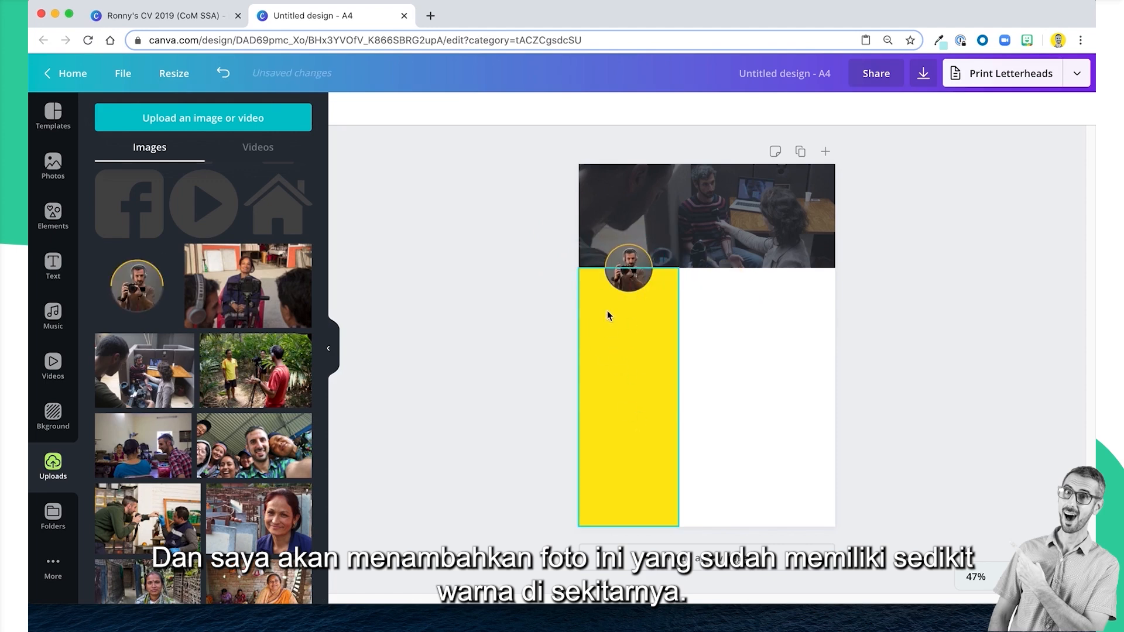
double_click(612, 281)
drag(642, 273, 629, 275)
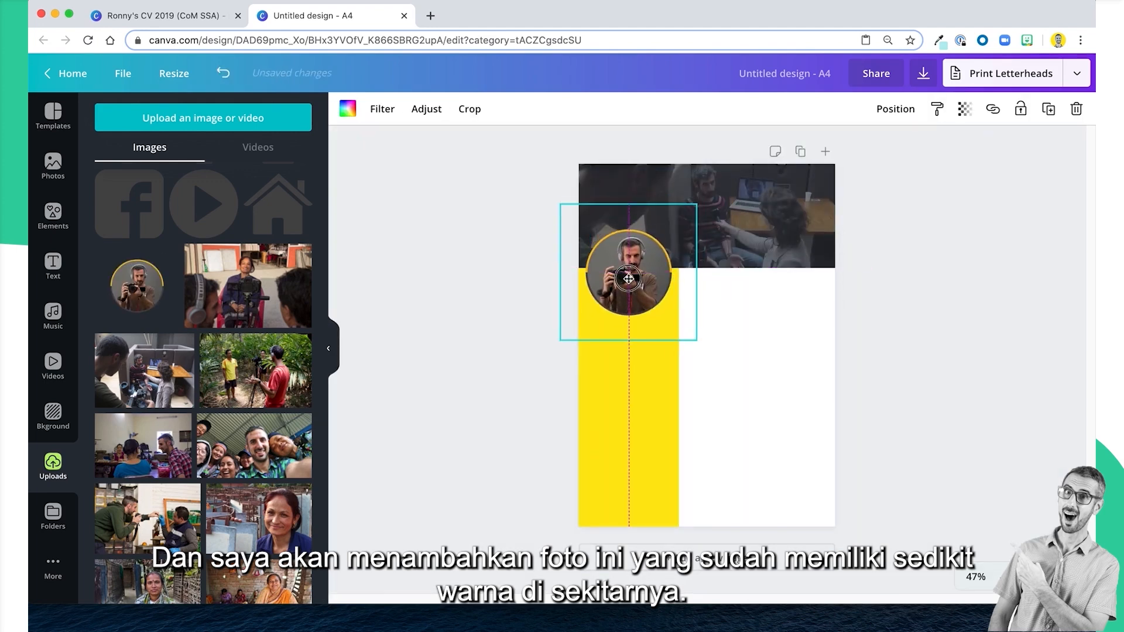
click(466, 416)
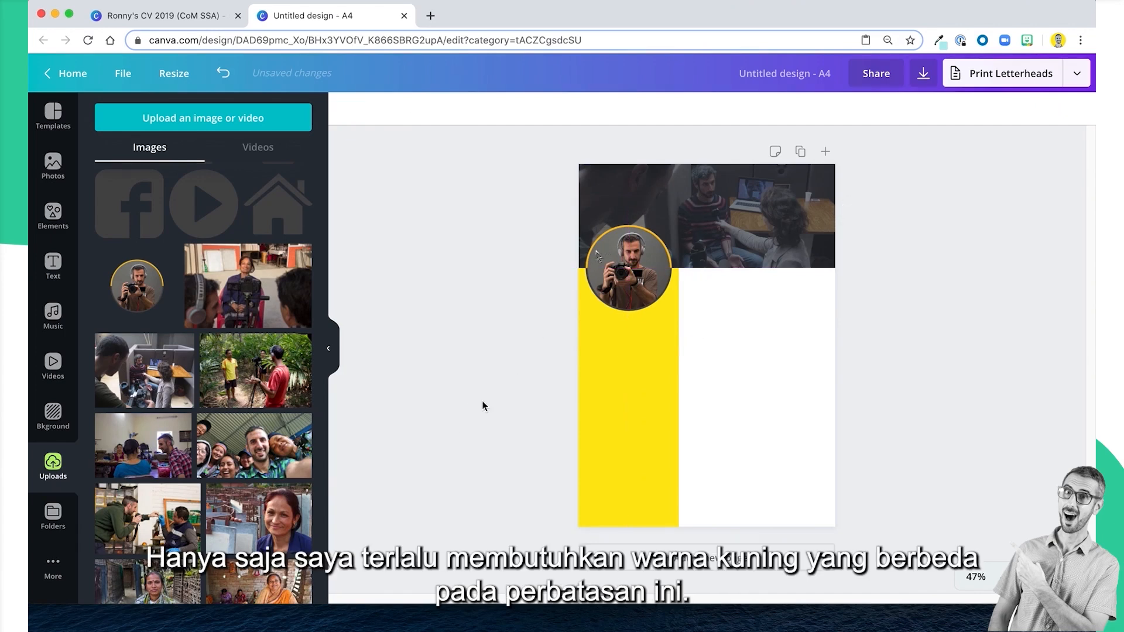
Sample the yellow of the portrait's ring with the eye dropper extension and copy its hex code #fec00e.
click(654, 249)
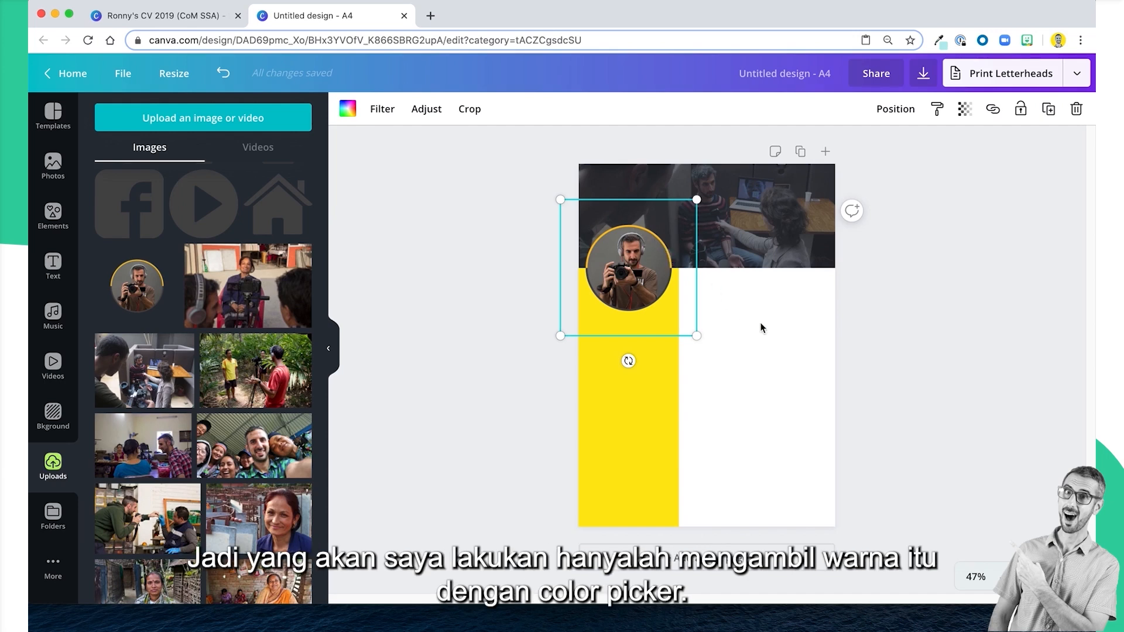
click(941, 41)
click(604, 105)
click(651, 237)
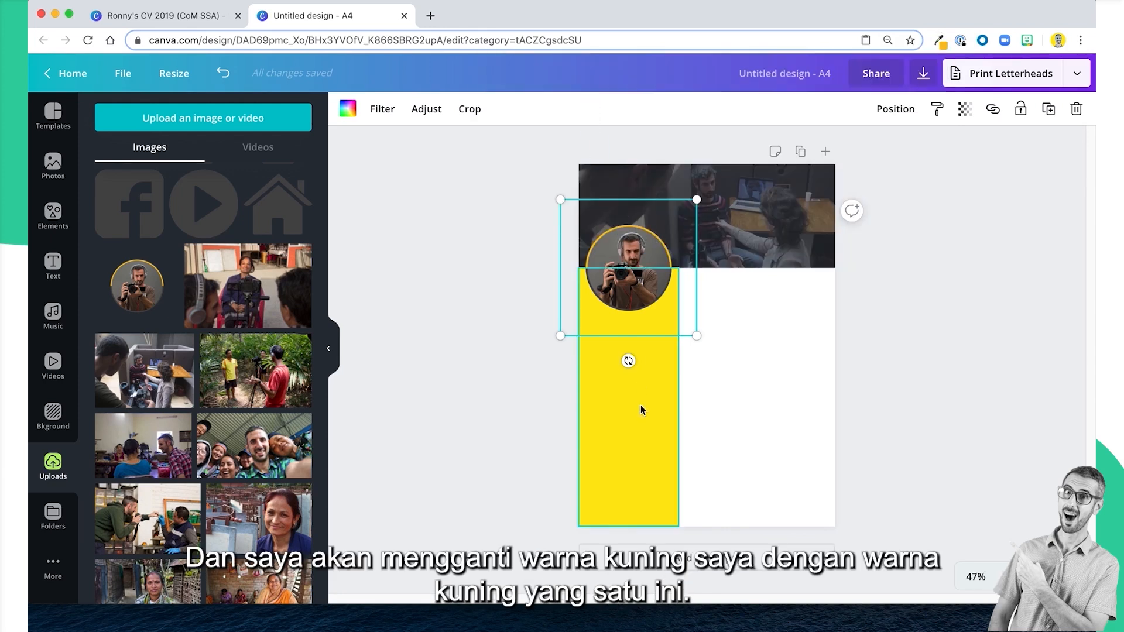
click(940, 42)
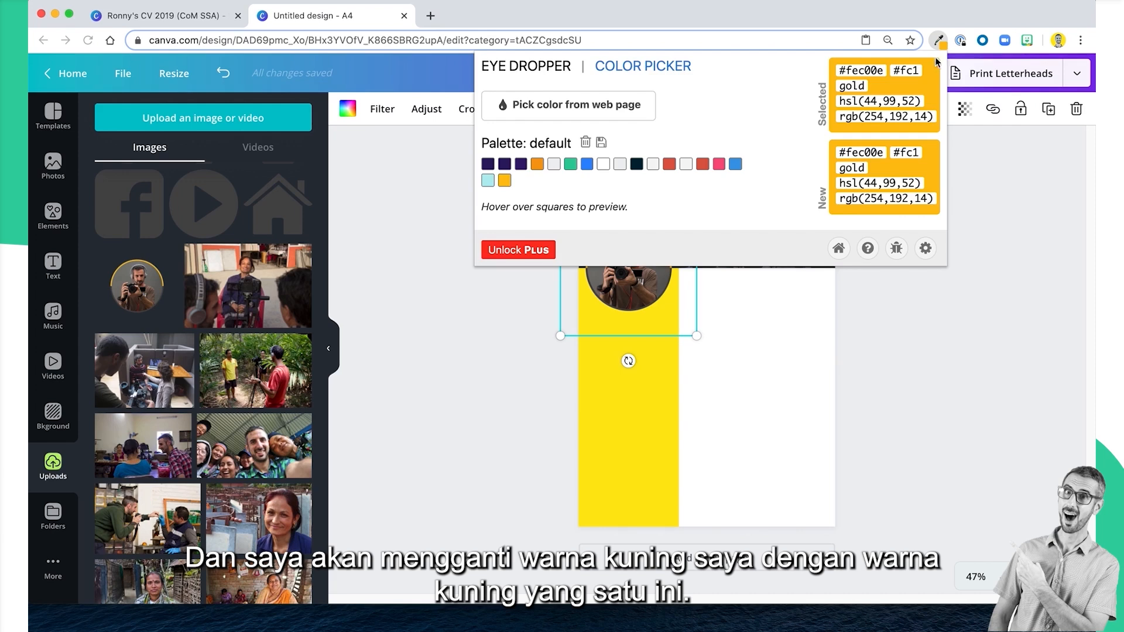
double_click(876, 73)
right_click(875, 74)
click(764, 404)
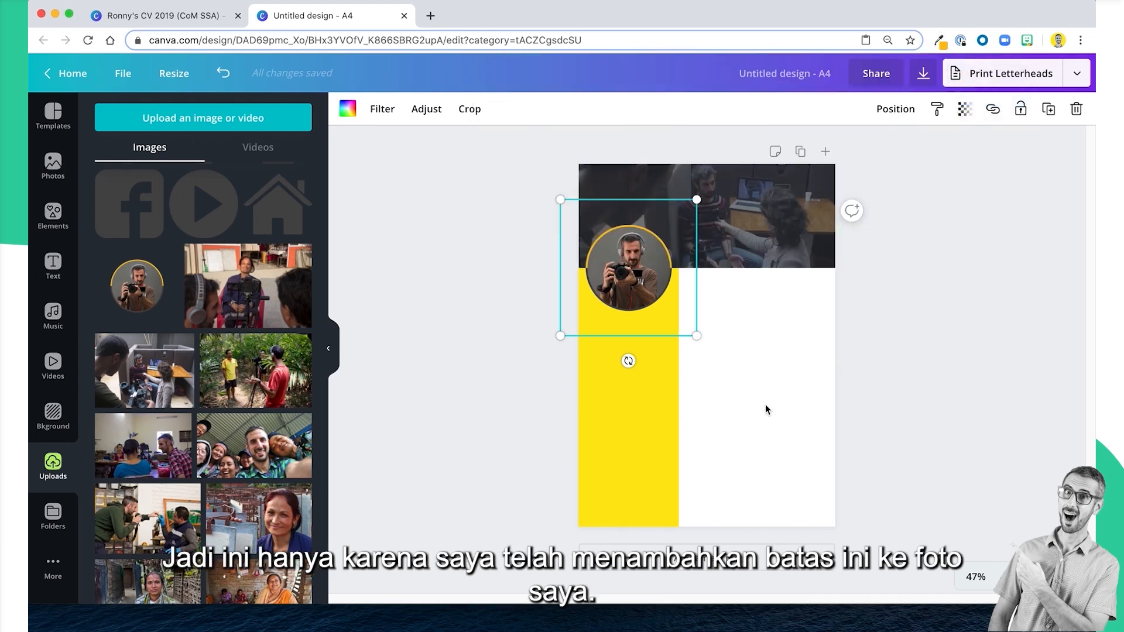
Set the side column's colour to the copied hex value #fec00e and deselect it.
click(728, 436)
click(643, 402)
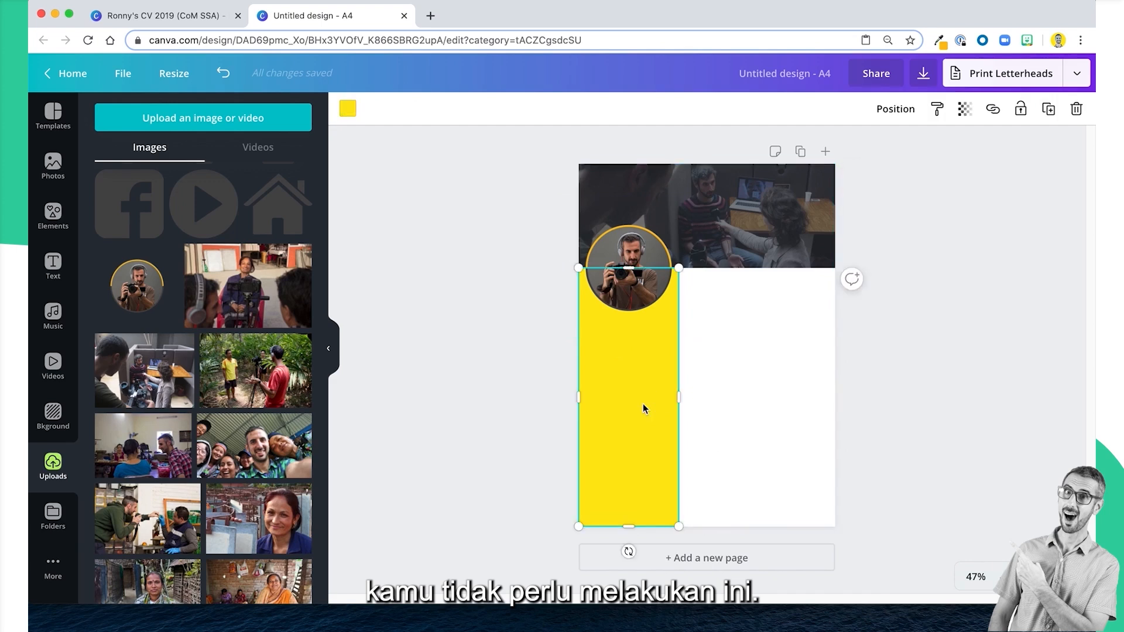
click(348, 110)
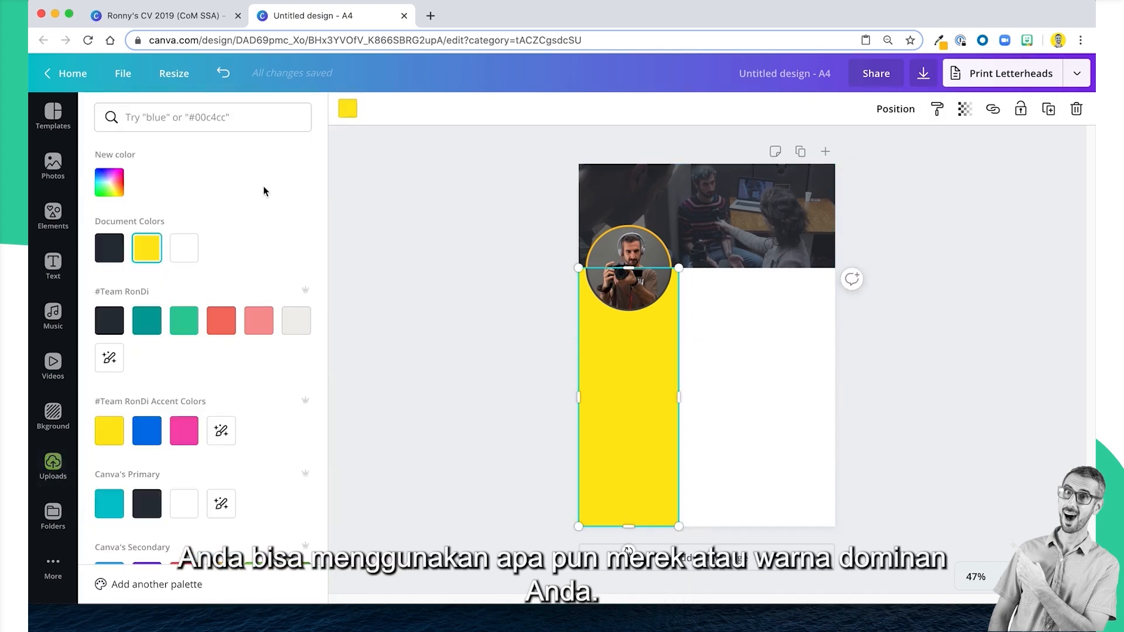
click(109, 182)
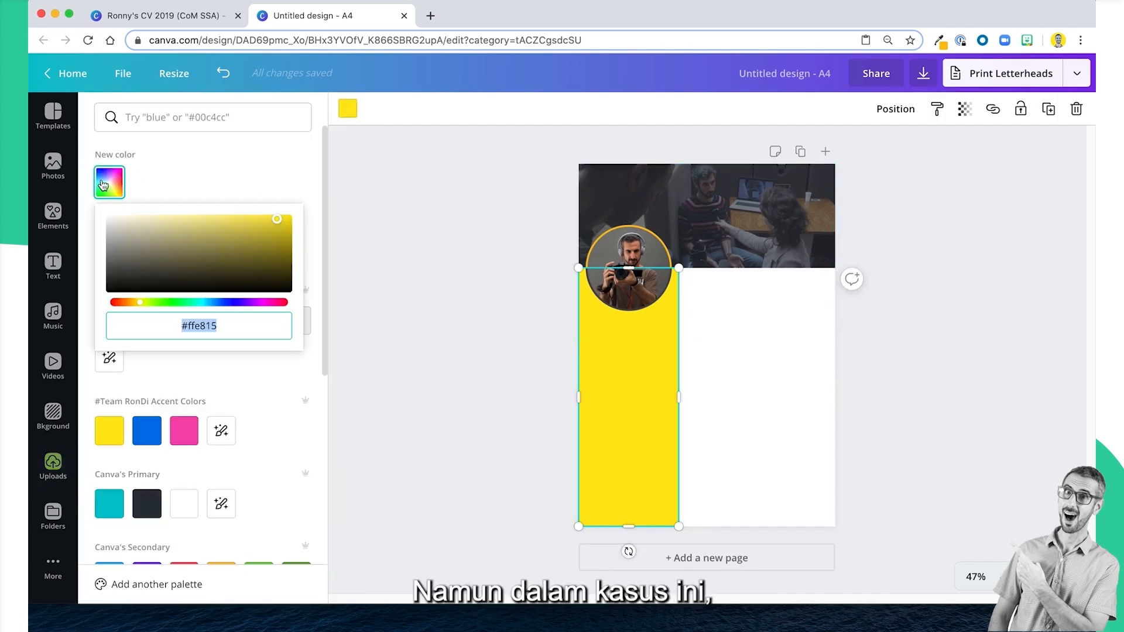
text(#fec00e)
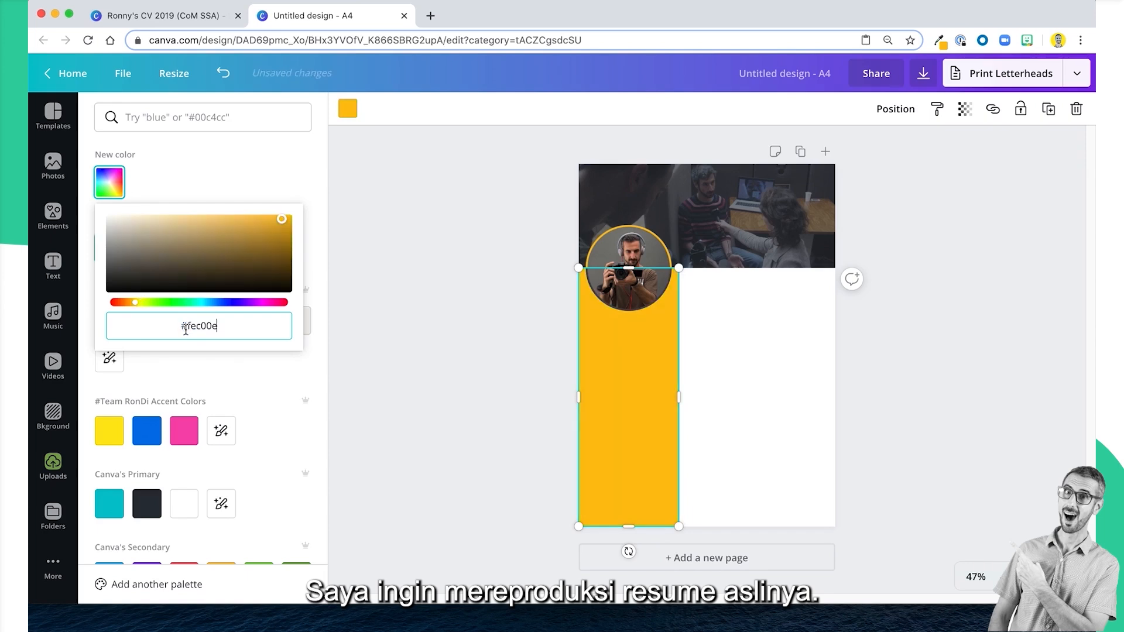
click(960, 405)
click(960, 405)
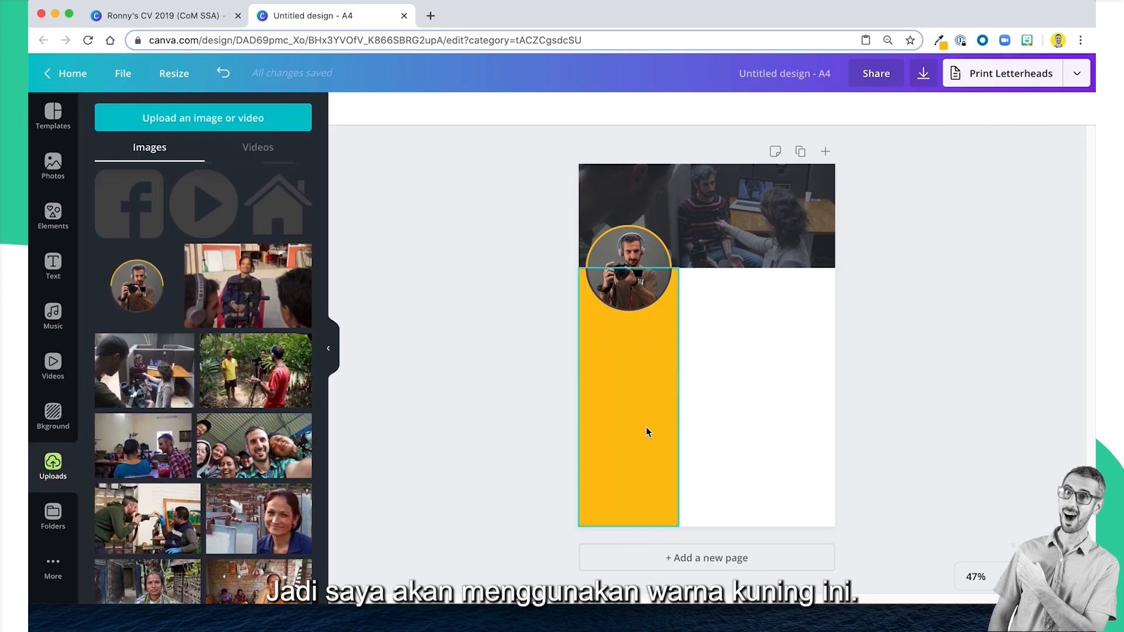
click(979, 372)
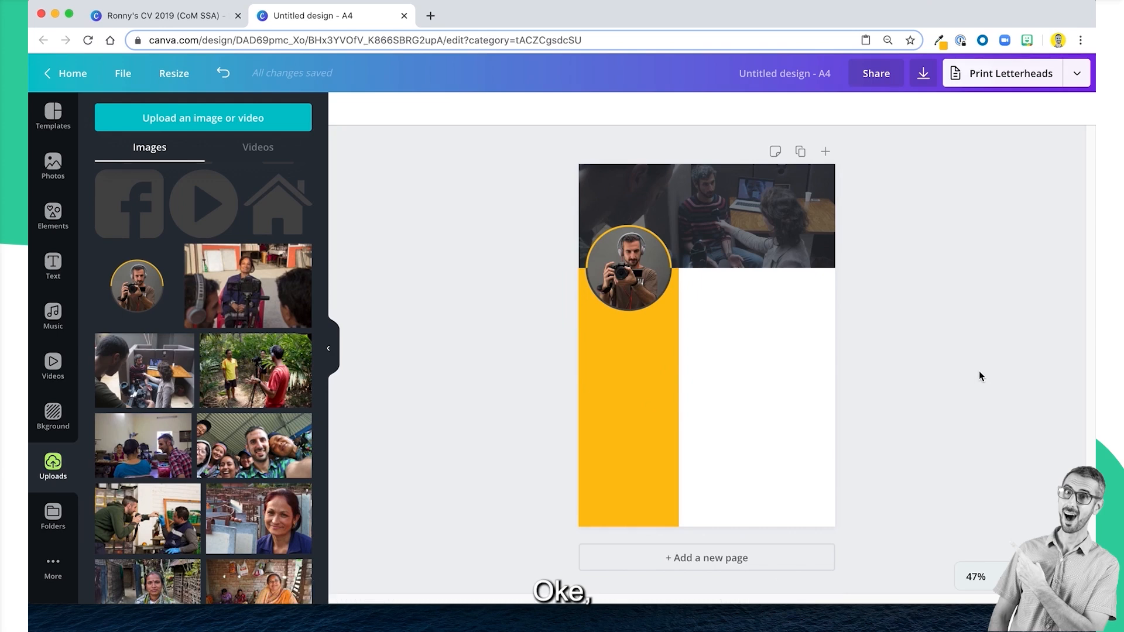
Following the example CV's social media highlight, add a rectangle, shrink it and fit it into the header photo's lower-right corner.
click(194, 18)
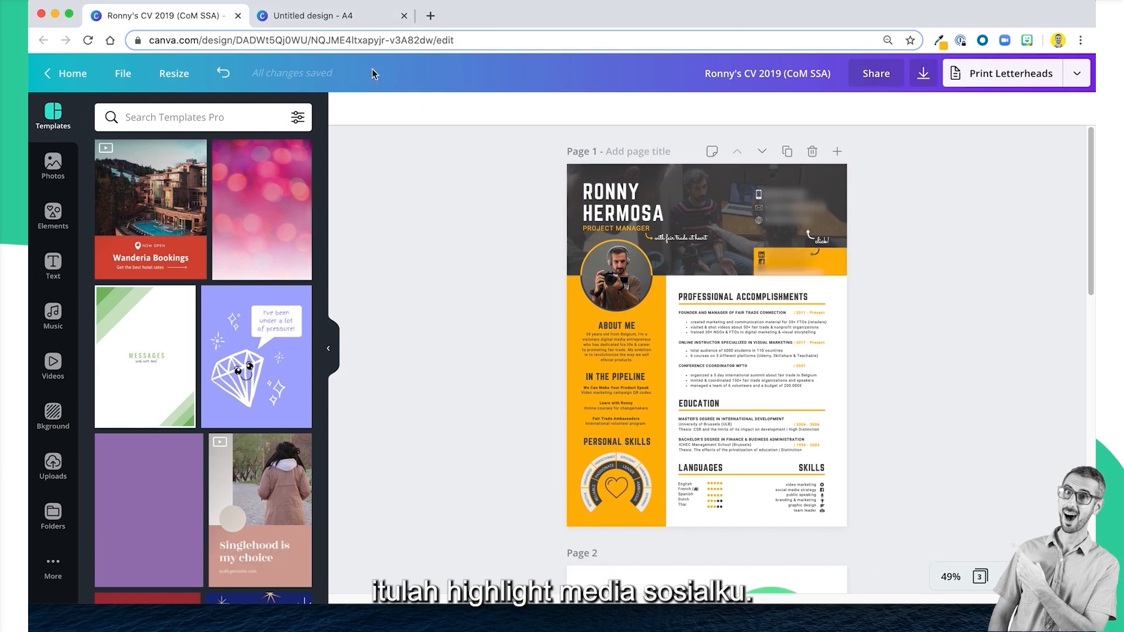
click(355, 20)
click(773, 408)
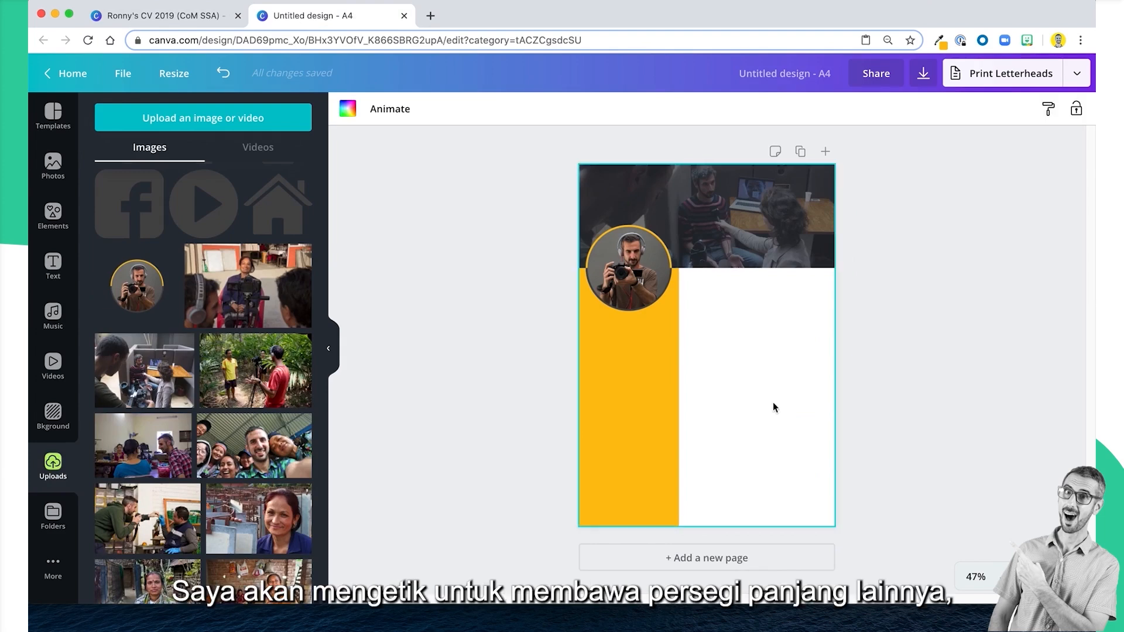
key(r)
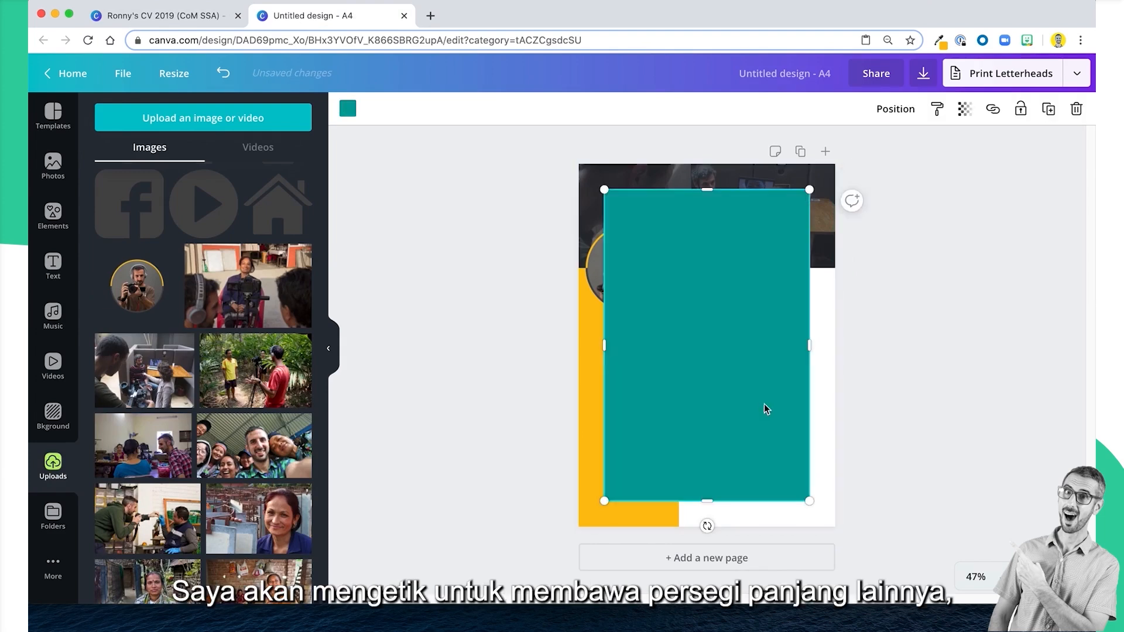
drag(705, 190, 716, 450)
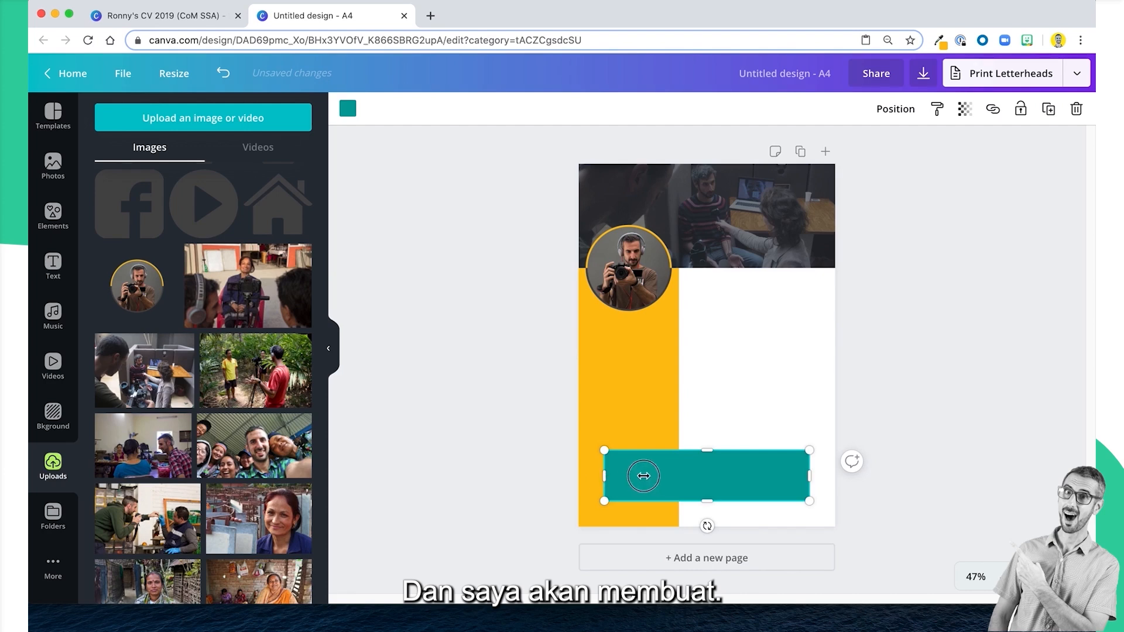
drag(604, 476, 754, 250)
mouse_move(705, 218)
mouse_down()
mouse_move(755, 234)
mouse_move(708, 239)
mouse_up()
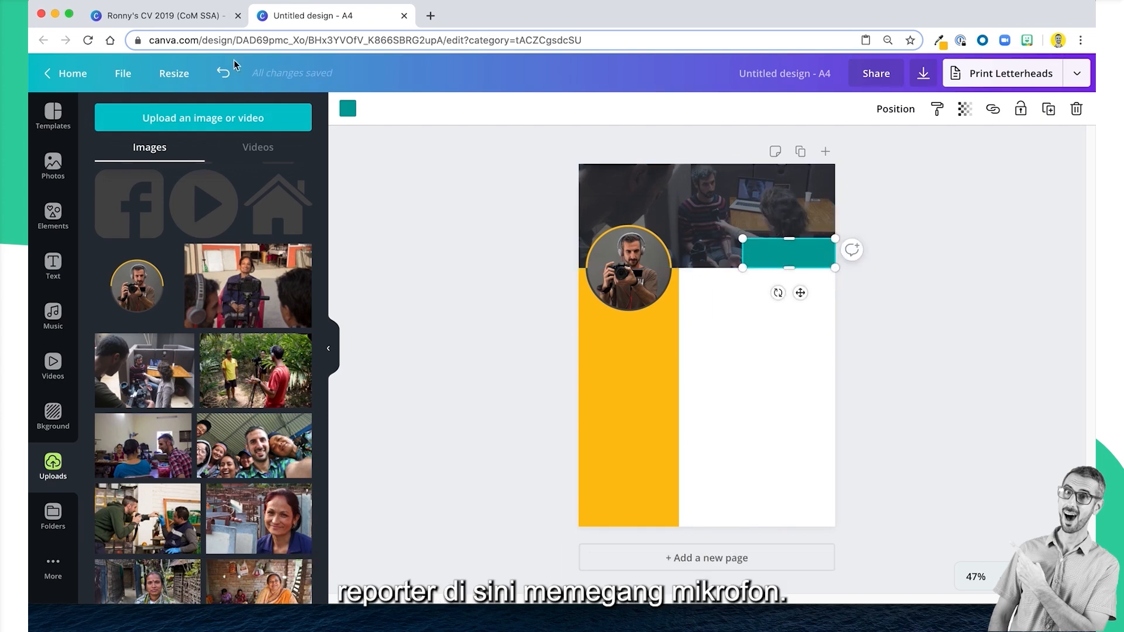
Check the social media box against the example CV and recolour the rectangle with the document's yellow.
click(162, 21)
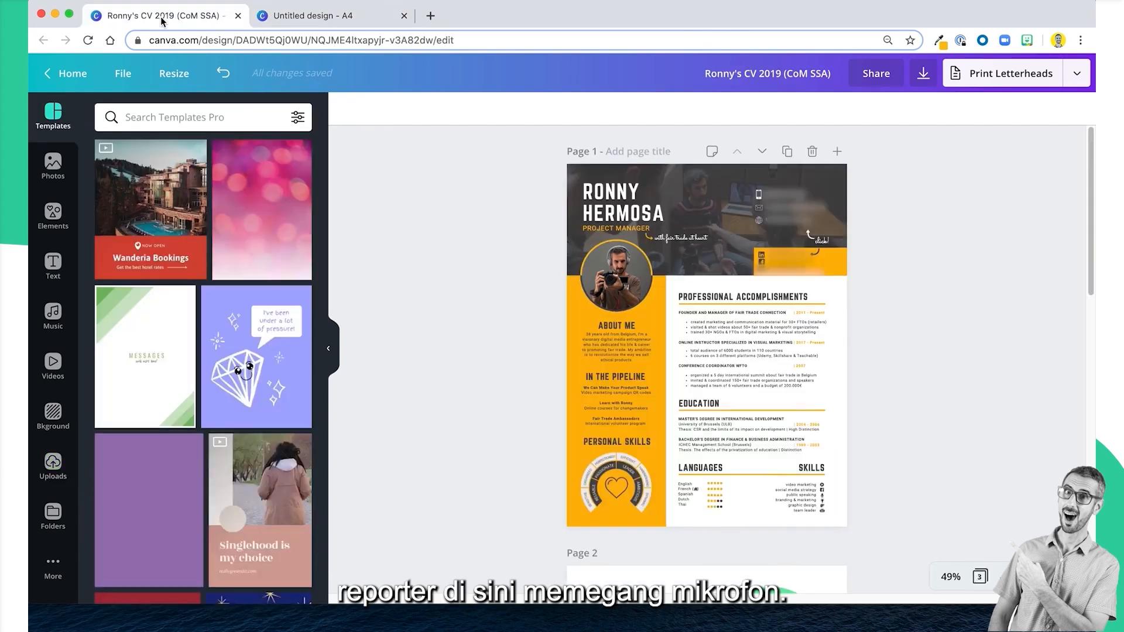
click(303, 18)
click(929, 354)
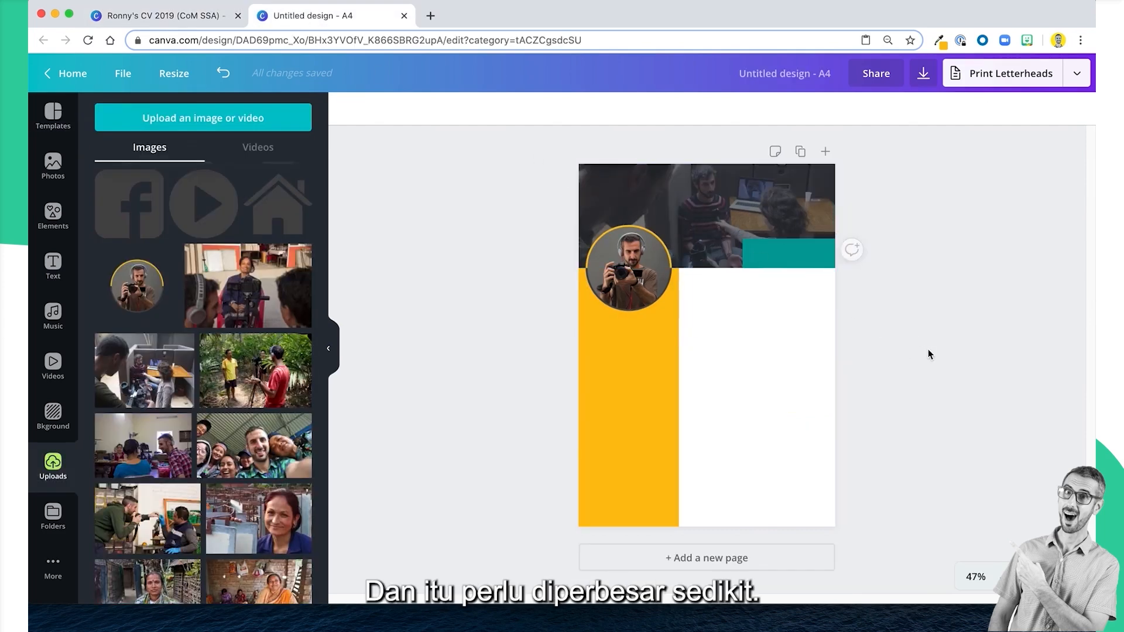
click(797, 250)
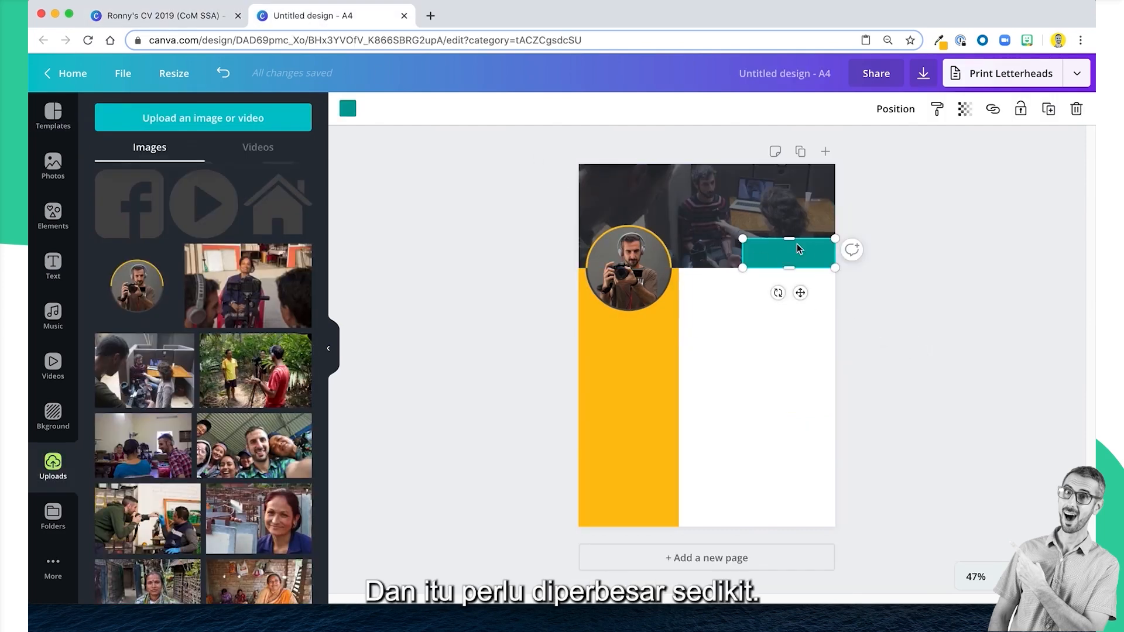
click(976, 577)
click(966, 359)
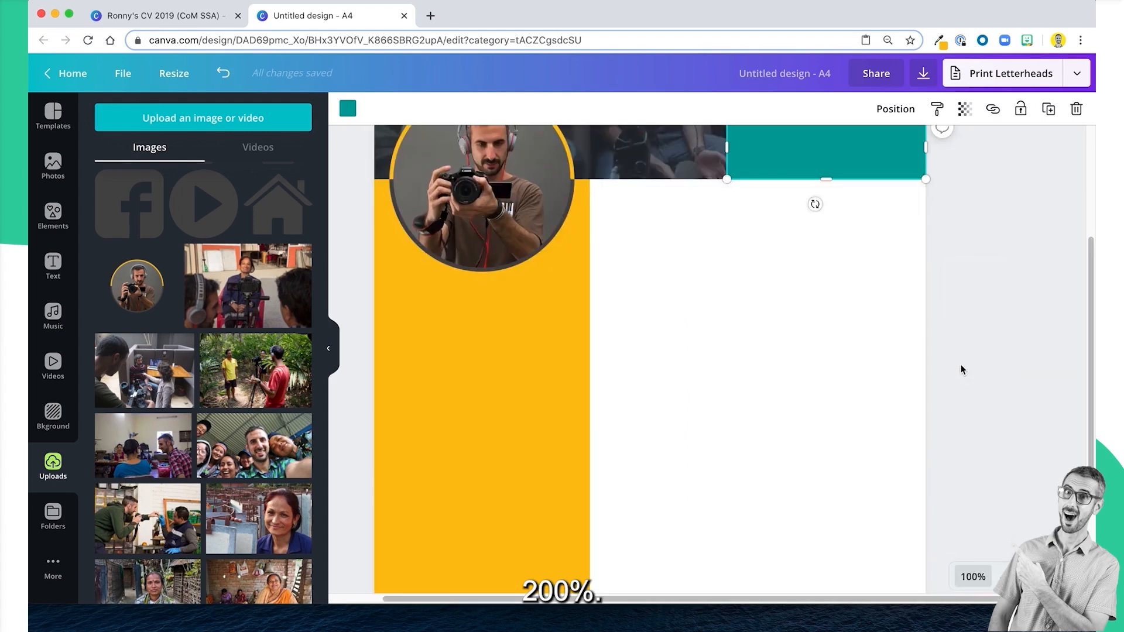
scroll(958, 367, up, 3)
scroll(958, 366, down, 1)
click(985, 391)
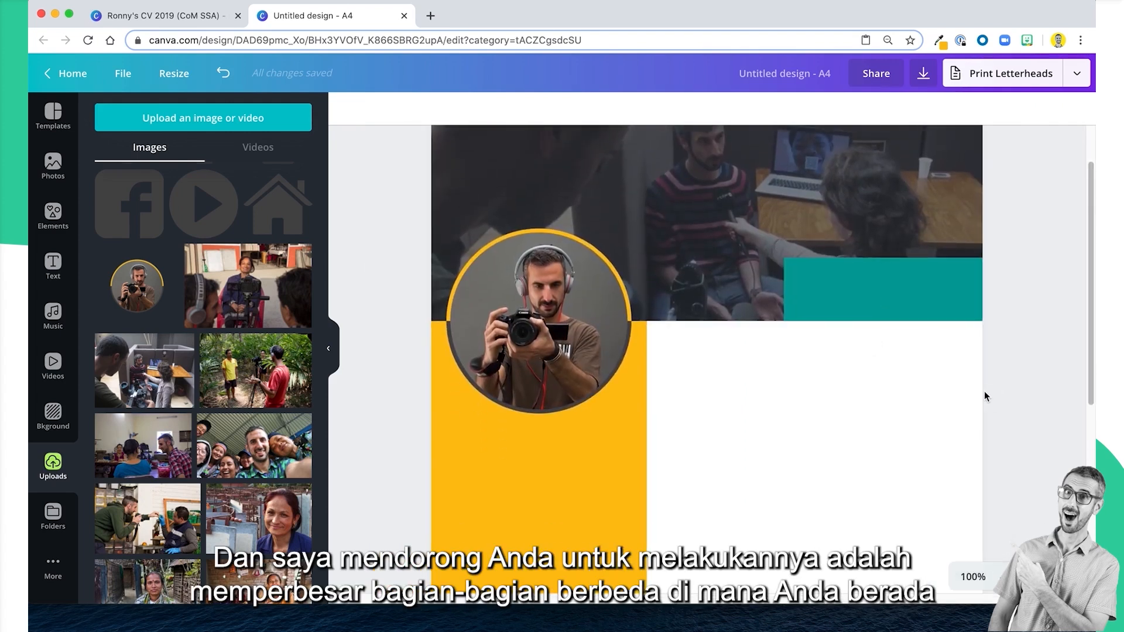
click(866, 286)
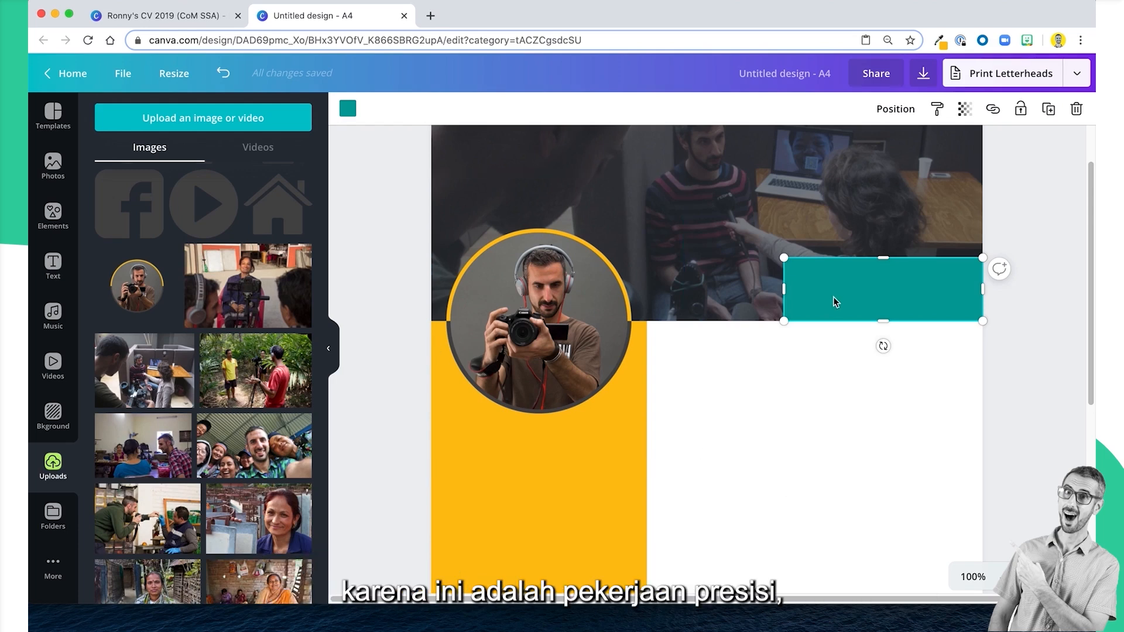
click(348, 109)
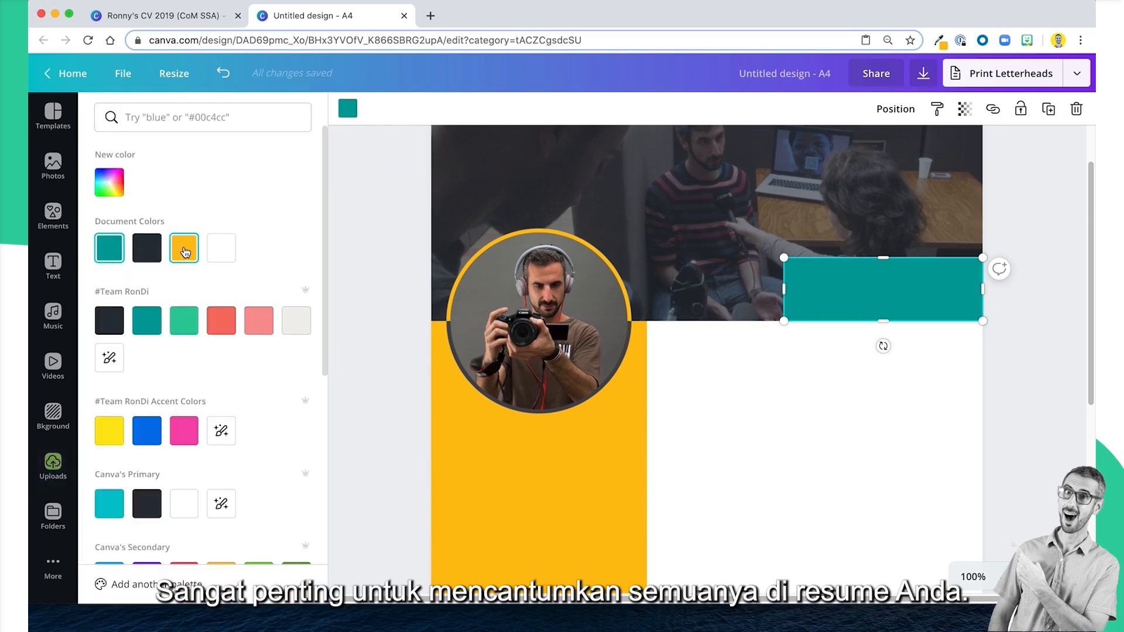
click(184, 247)
scroll(828, 399, up, 1)
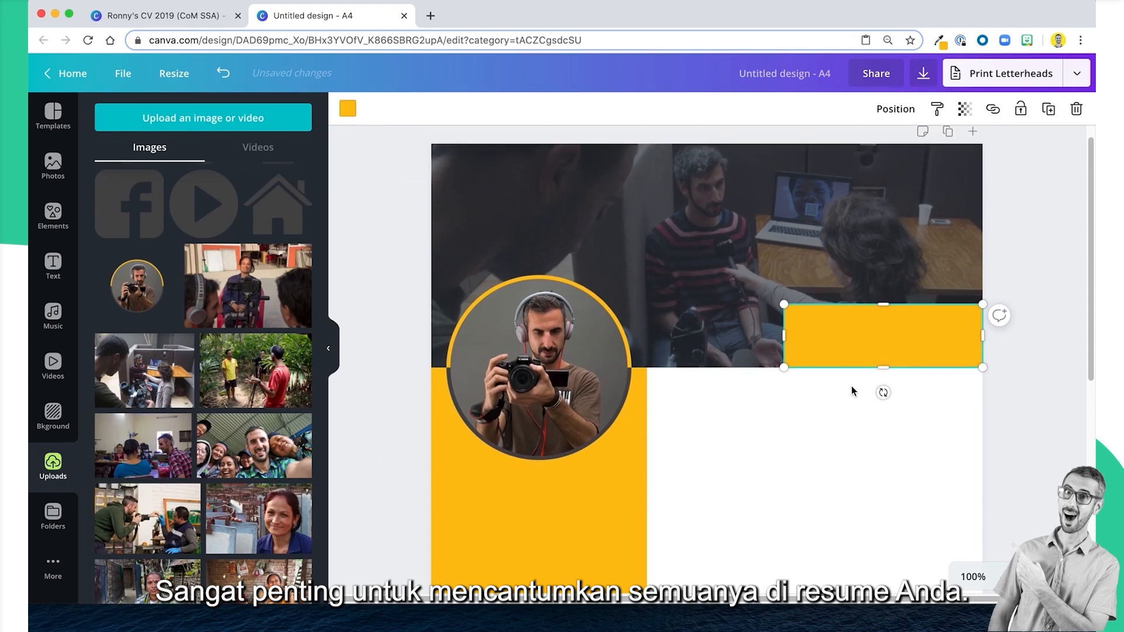
click(1018, 388)
scroll(976, 410, down, 2)
scroll(892, 368, up, 3)
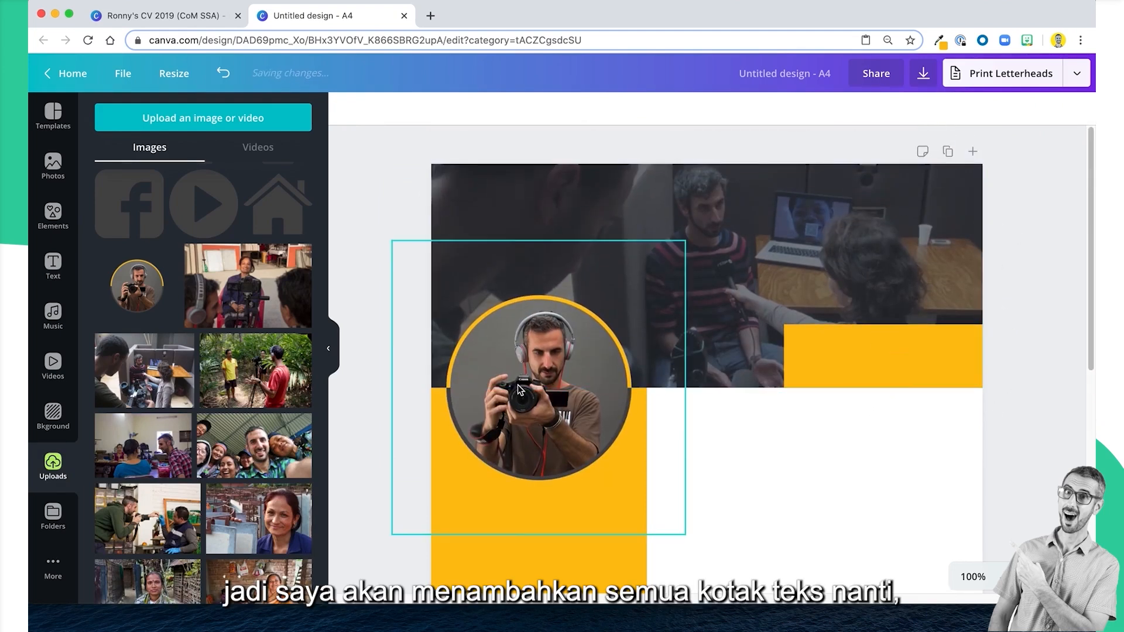
Following the yellow section lines of the example CV, search the elements for "line" in the untitled design.
click(918, 360)
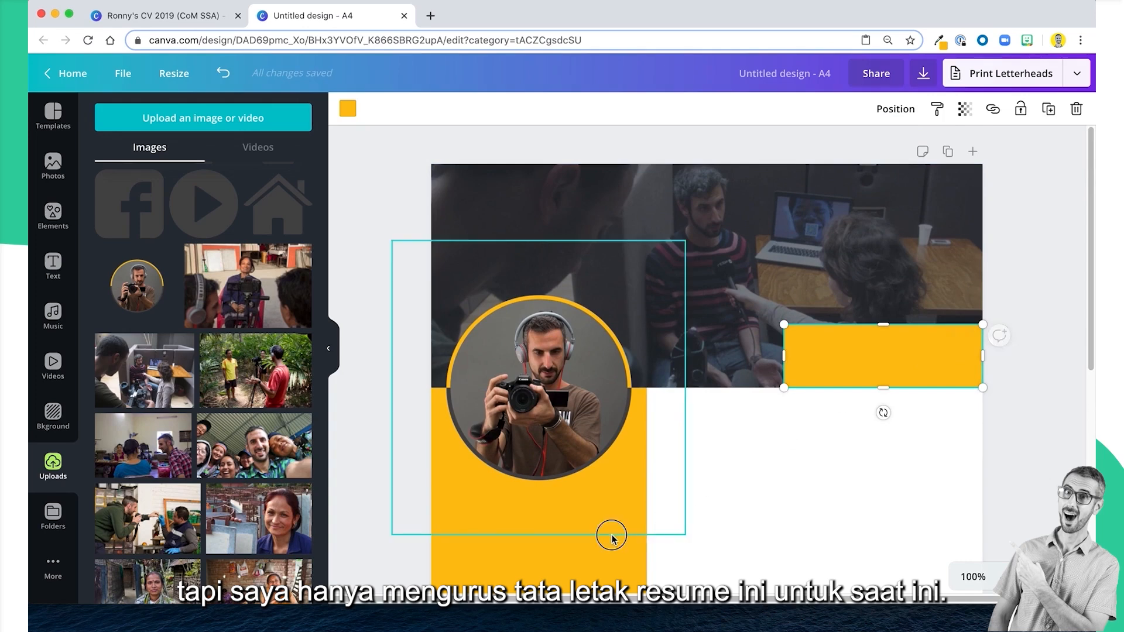
click(194, 19)
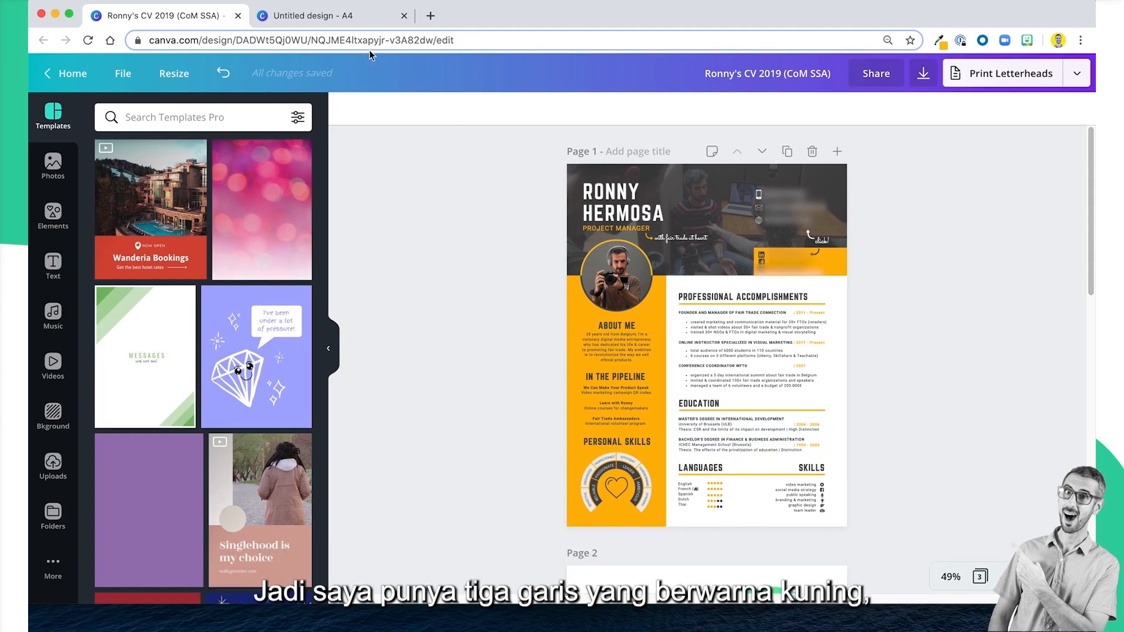
click(325, 16)
scroll(737, 415, down, 5)
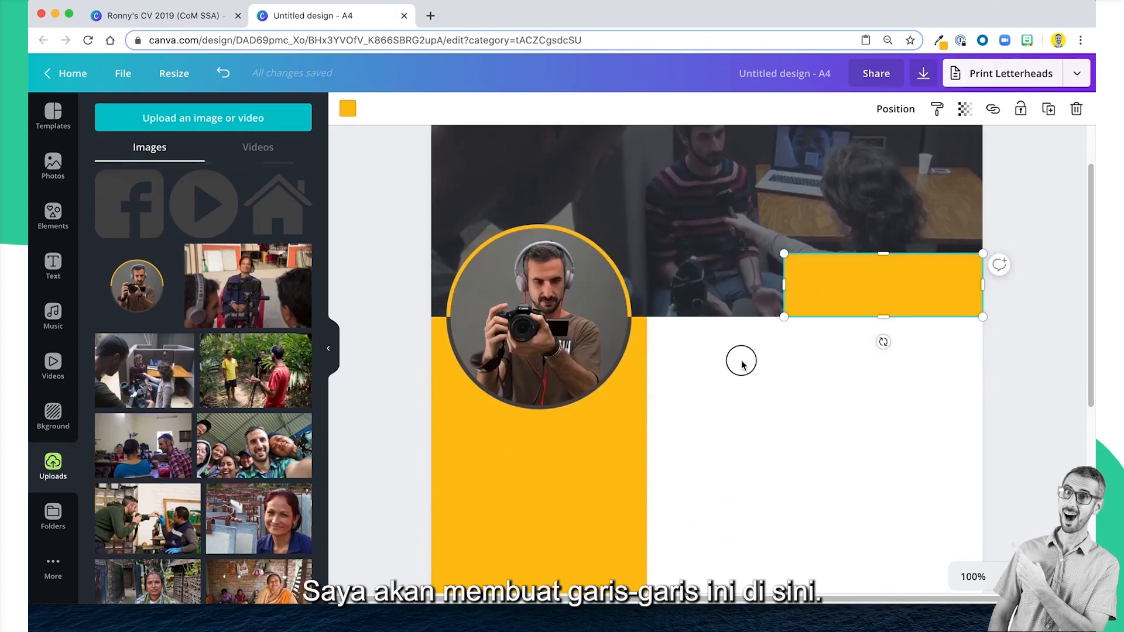
click(729, 393)
scroll(728, 393, up, 2)
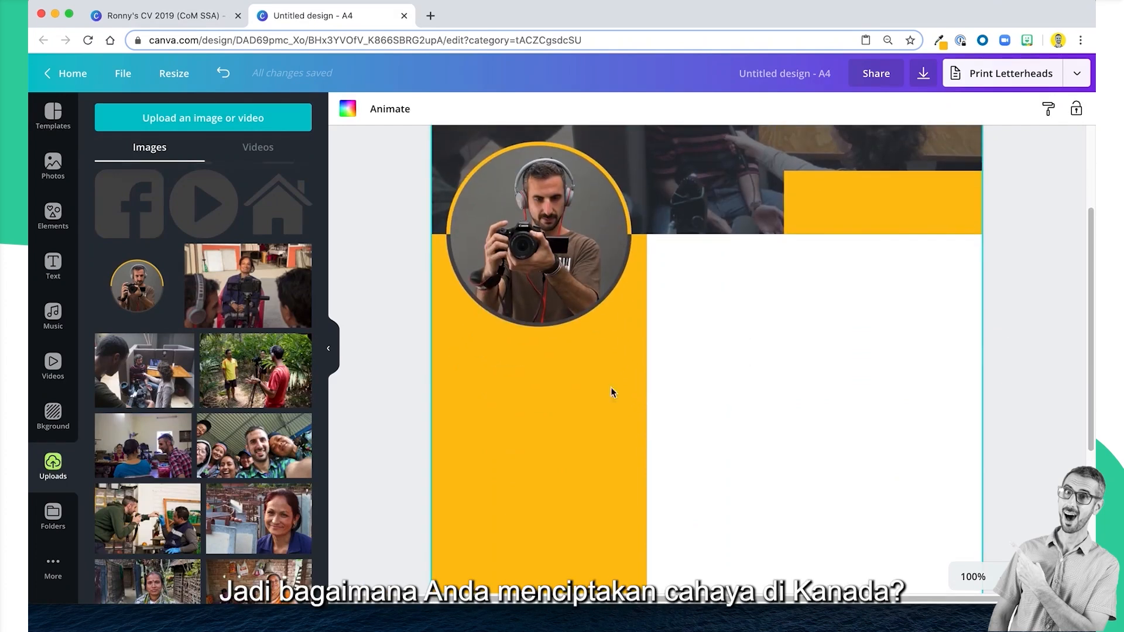
click(53, 215)
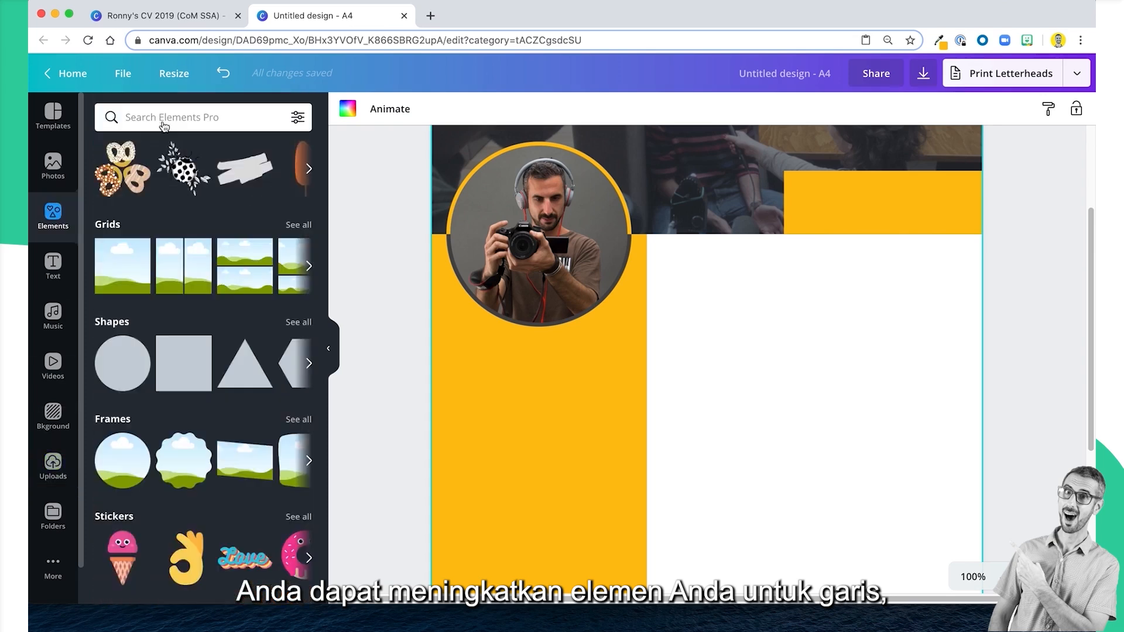
click(164, 119)
text(line)
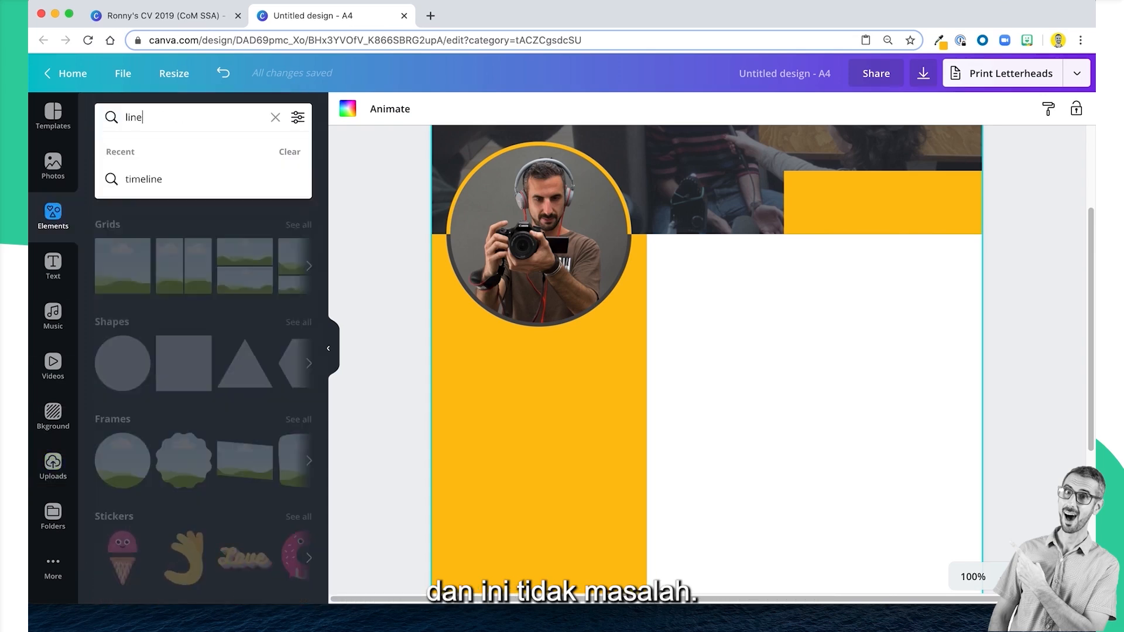
key(Return)
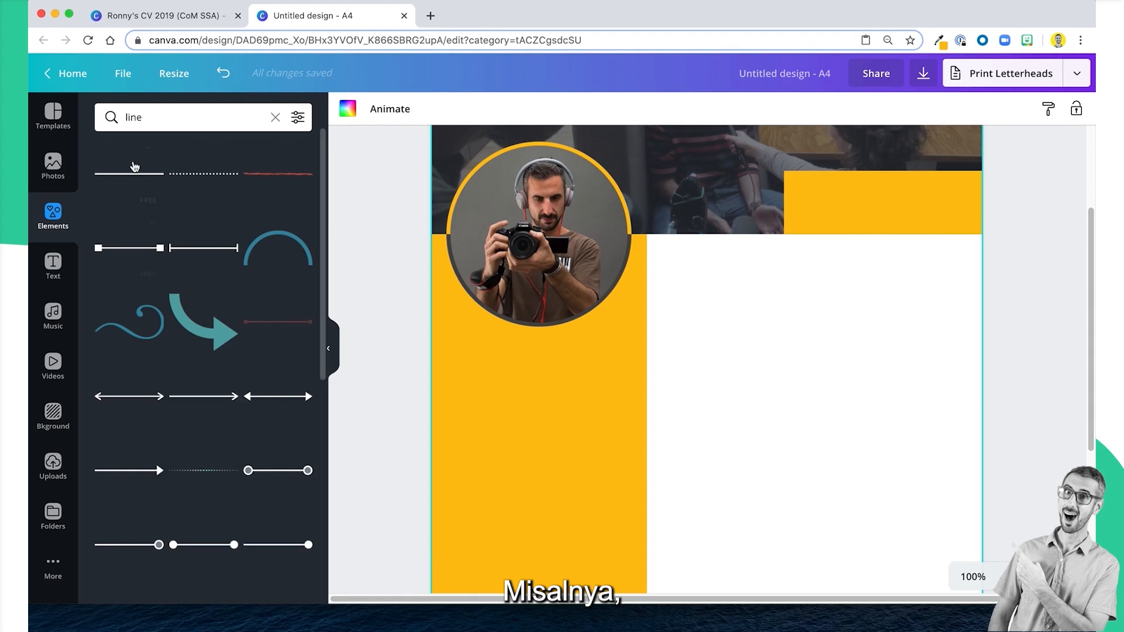
Add a plain solid line to the white area beside the side column and colour it the document's yellow.
click(133, 179)
drag(696, 404, 820, 406)
click(348, 108)
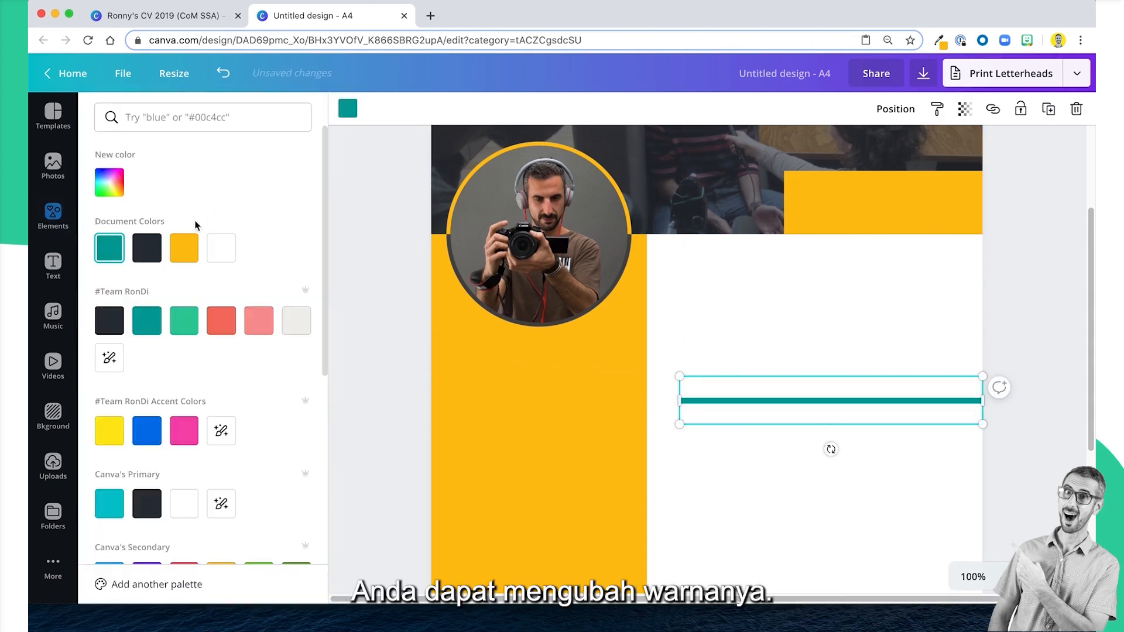
click(184, 247)
click(805, 517)
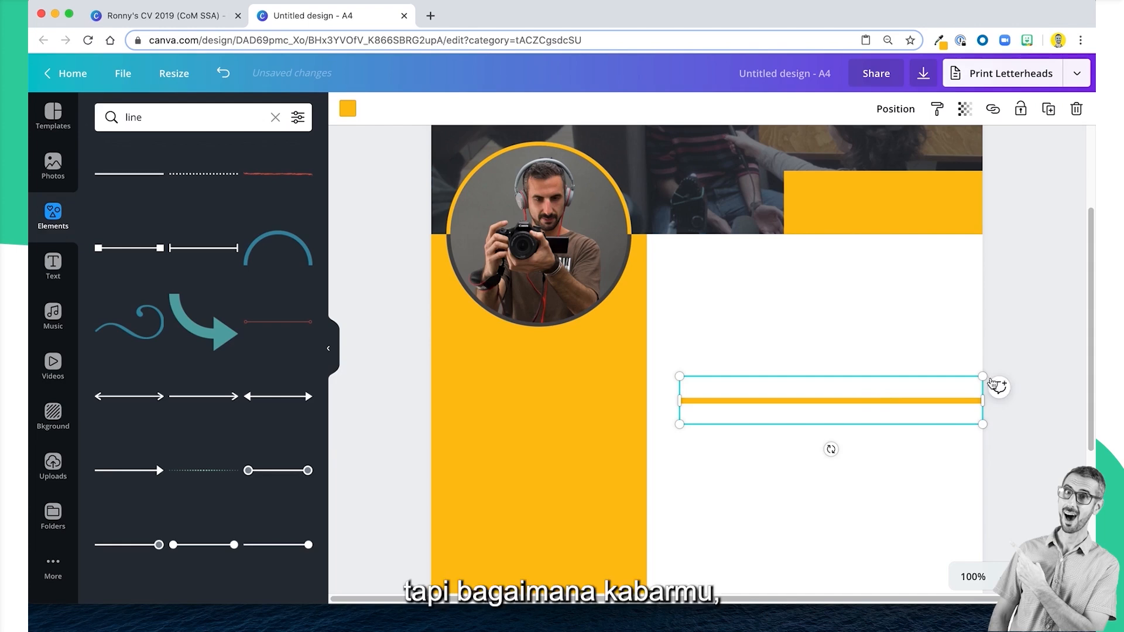
Try to resize the yellow line into a shorter one on the white area, and delete it.
drag(983, 376, 789, 369)
drag(798, 416, 865, 355)
drag(890, 406, 887, 381)
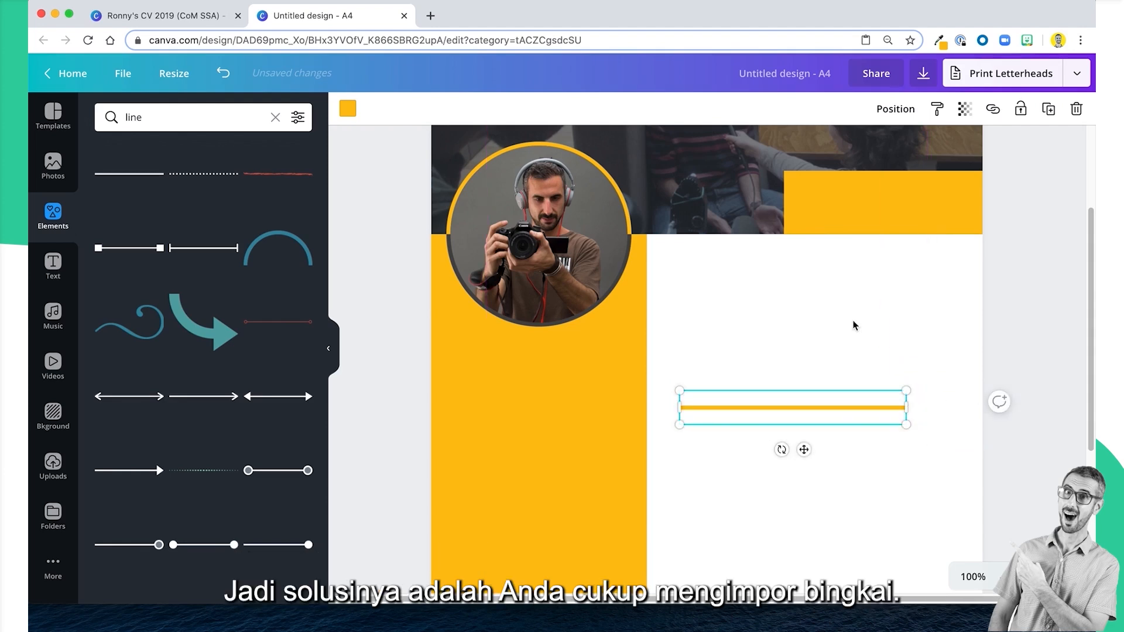
click(854, 326)
click(784, 407)
key(Delete)
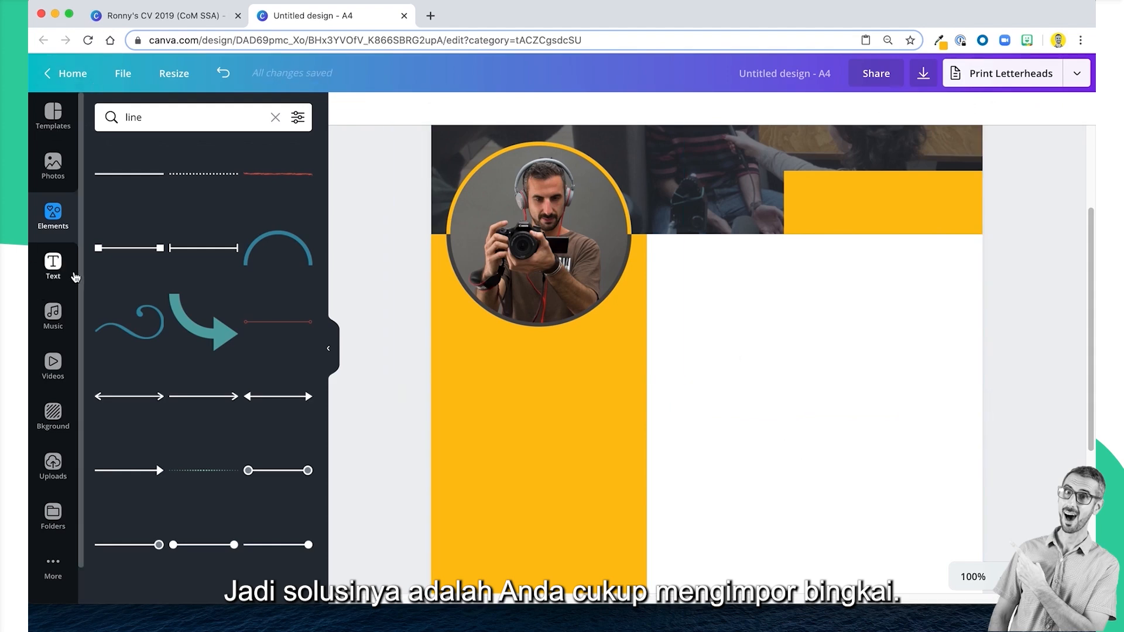
Add a single-cell grid and shrink it from its edges to a thin horizontal strip across the white area.
click(48, 223)
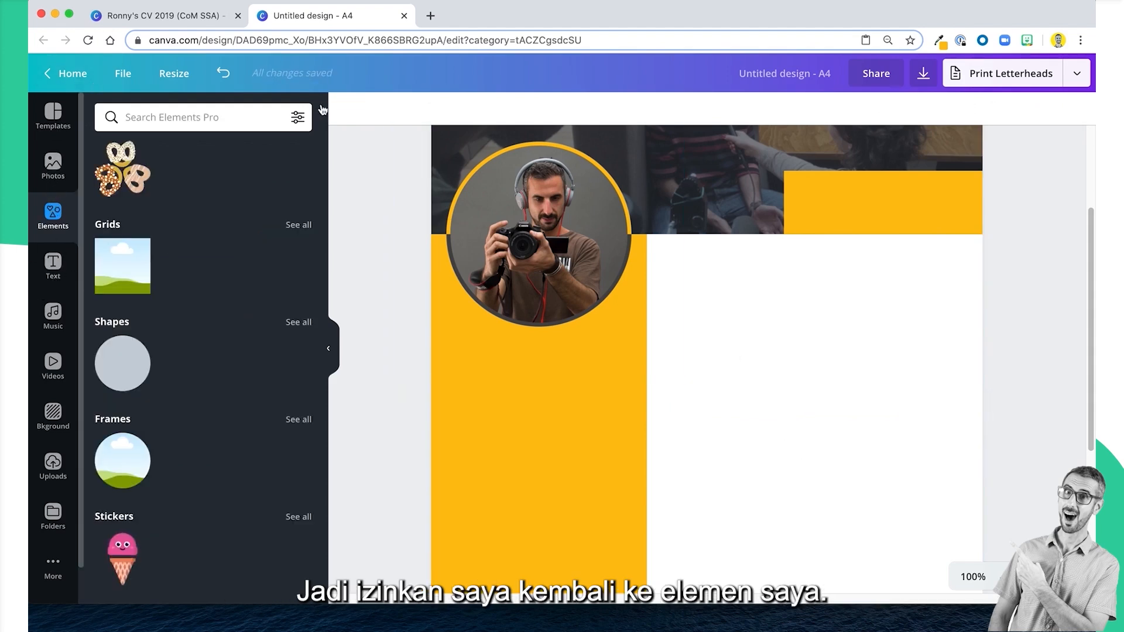
click(127, 276)
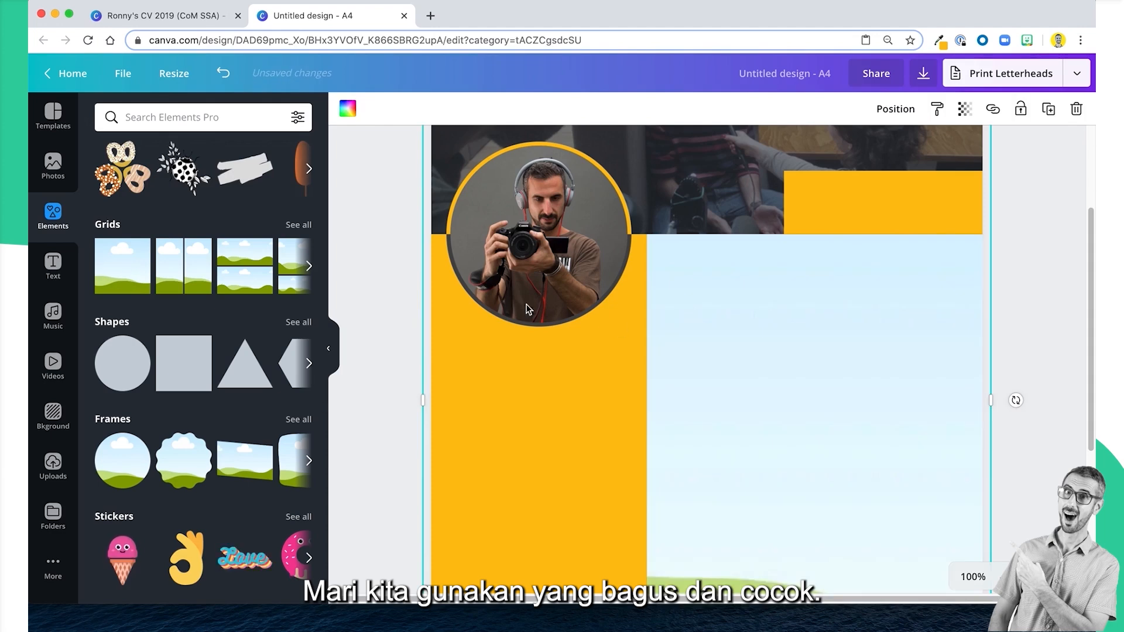
click(973, 577)
click(957, 510)
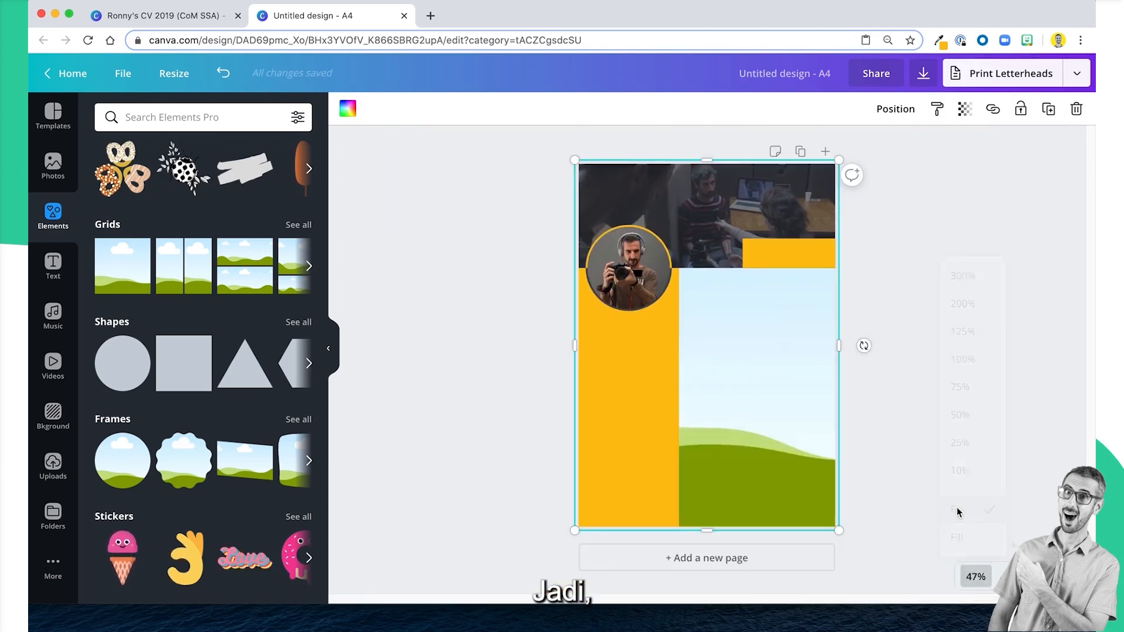
drag(725, 284, 723, 350)
drag(585, 440, 696, 441)
drag(776, 531, 823, 354)
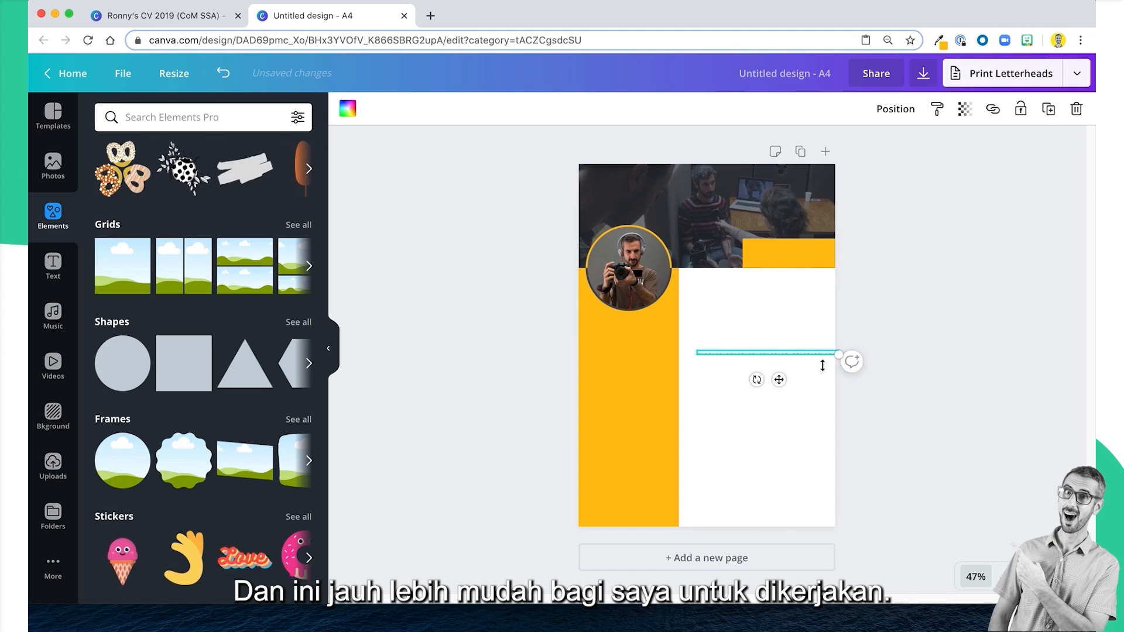
Thin the grid strip to a height of about 0.1 and move it against the yellow side column's edge.
click(985, 586)
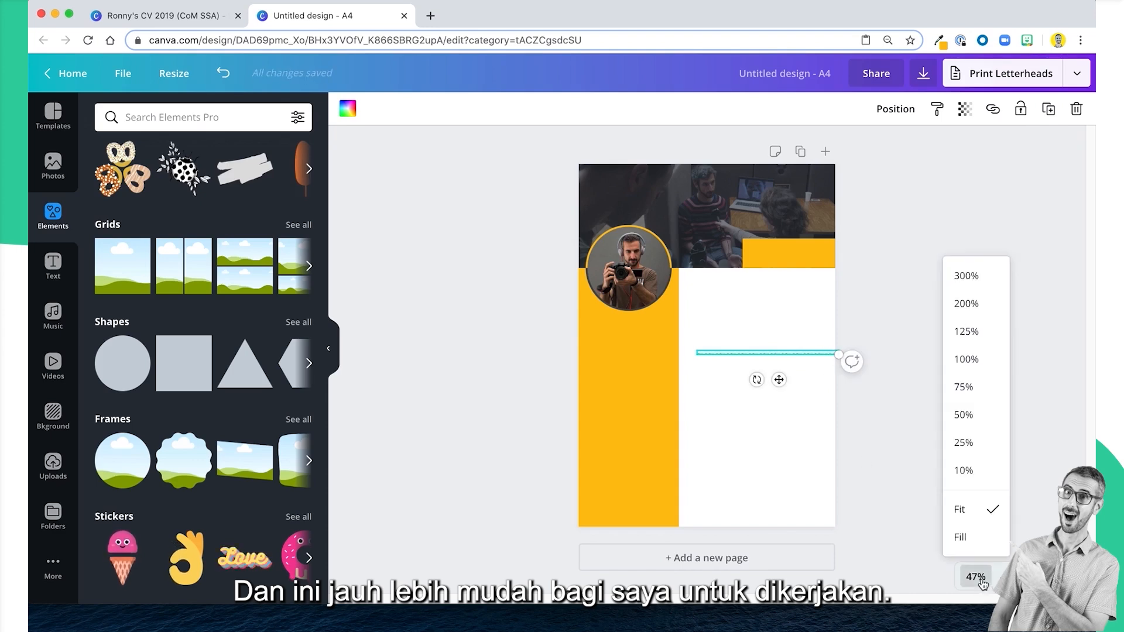
click(968, 356)
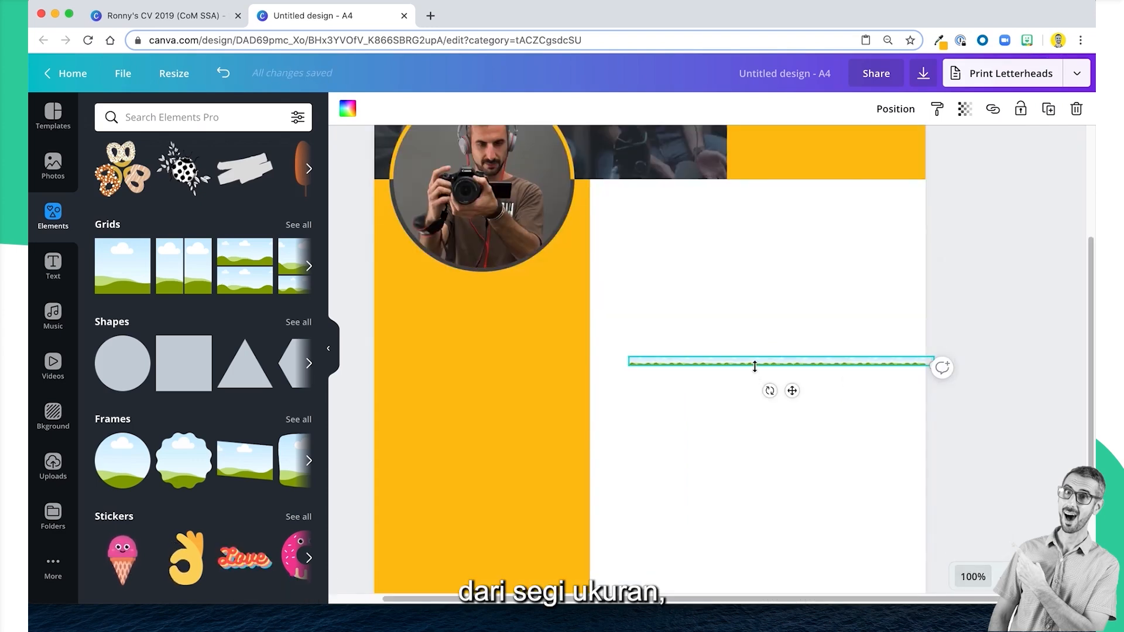
drag(754, 365, 658, 359)
click(862, 348)
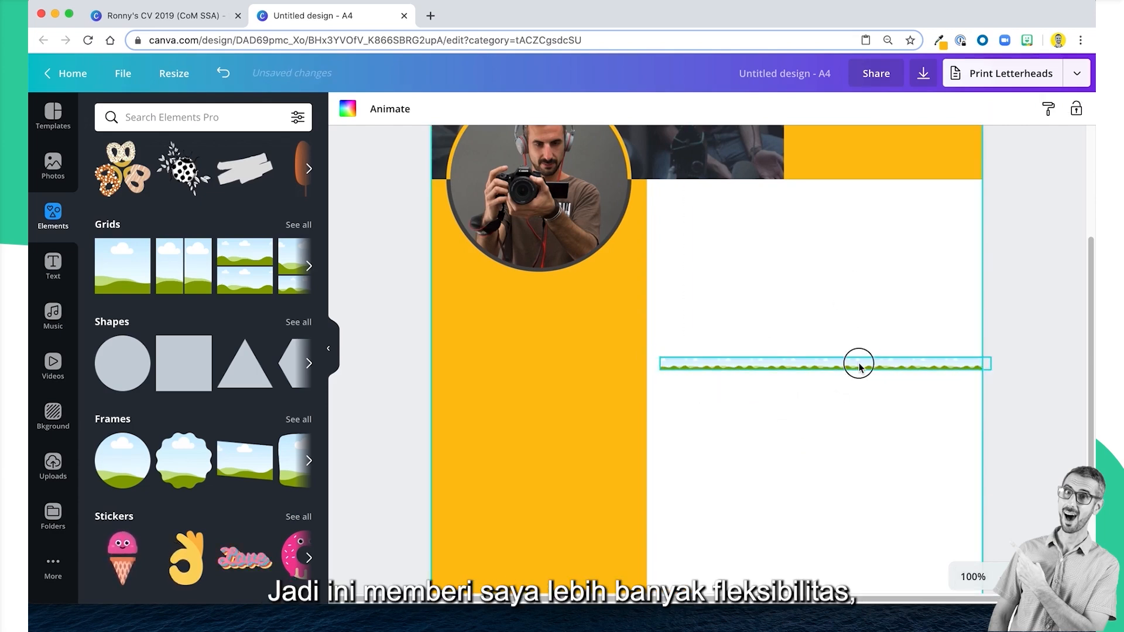
drag(858, 364, 805, 366)
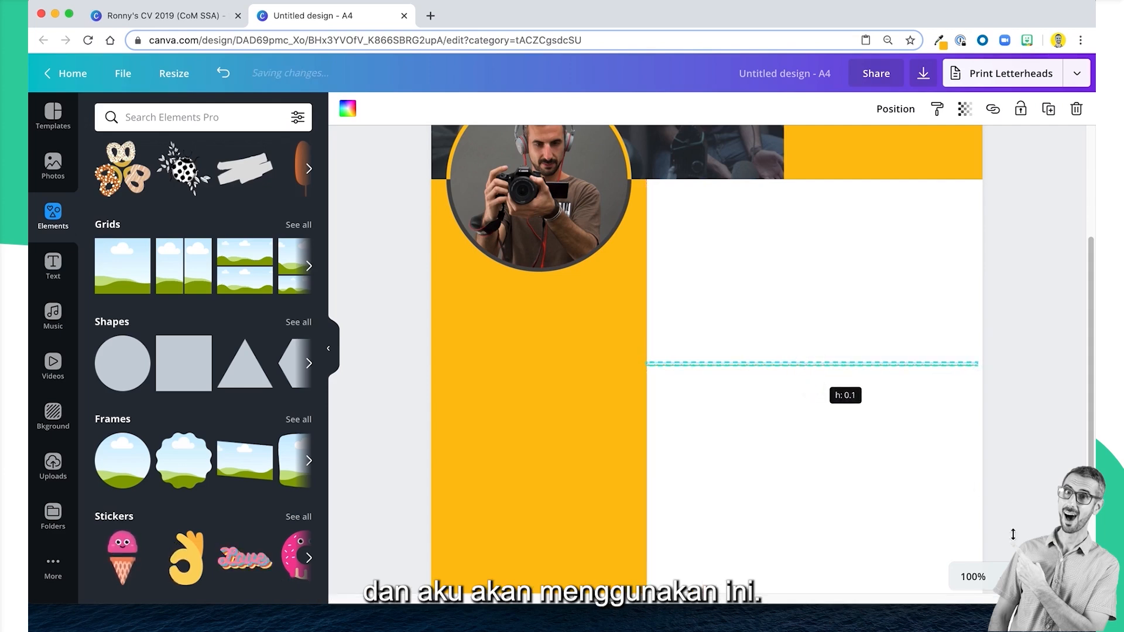
Shorten the thin strip and place it within the white area, leaving margins to the side column and page edge.
click(981, 582)
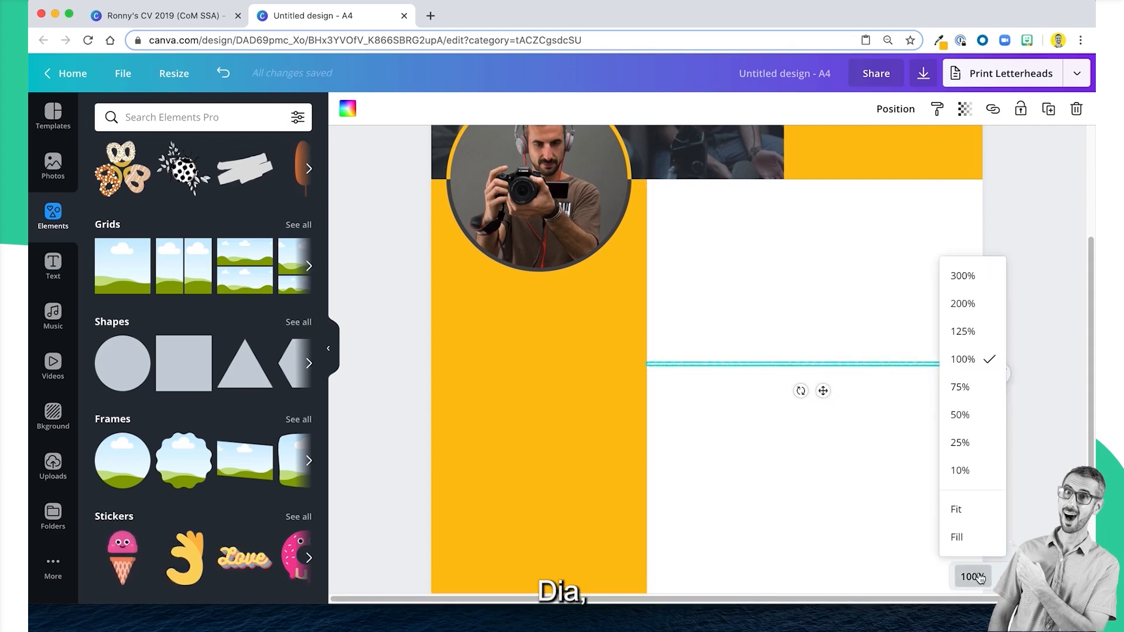
click(964, 303)
drag(726, 597, 815, 594)
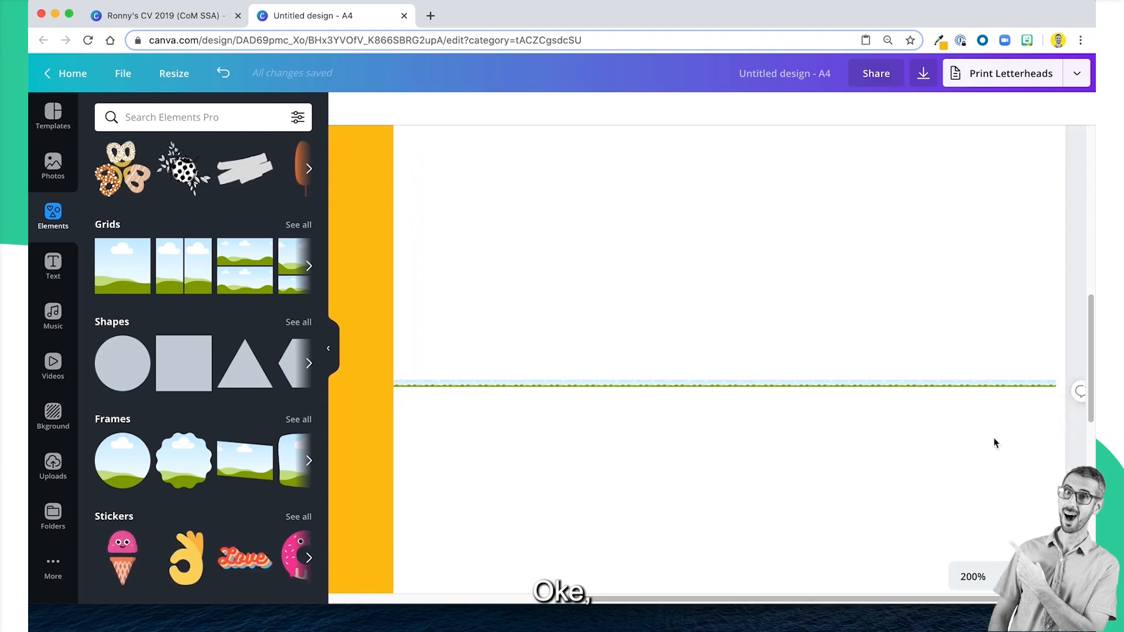
drag(1065, 381, 881, 363)
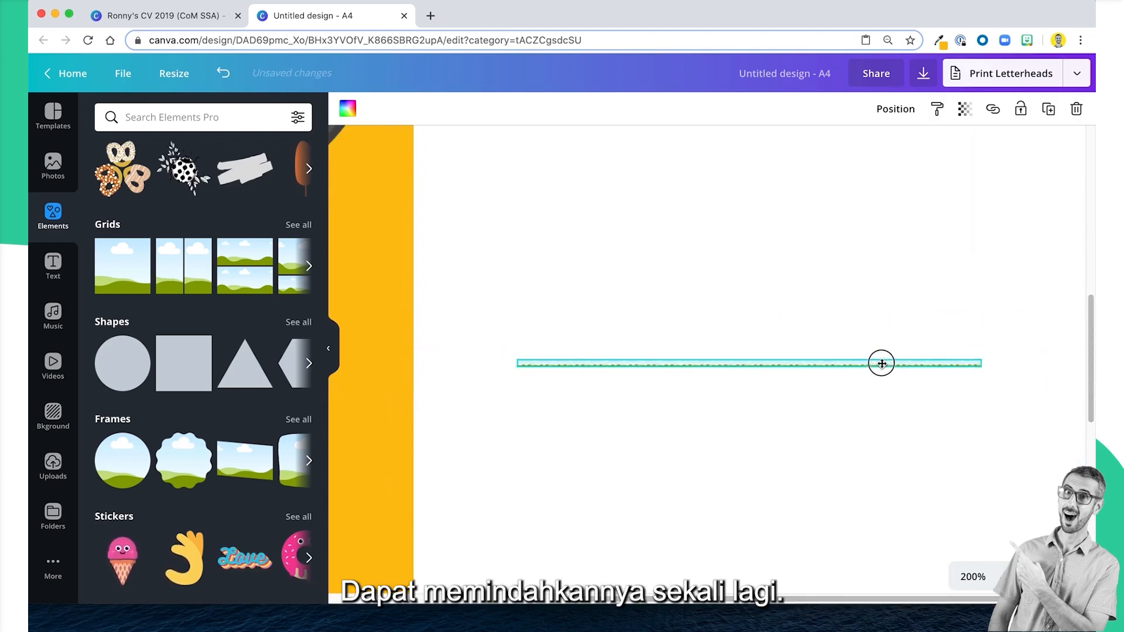
Fill the strip with the document's yellow and deselect it.
click(348, 108)
click(147, 256)
click(626, 279)
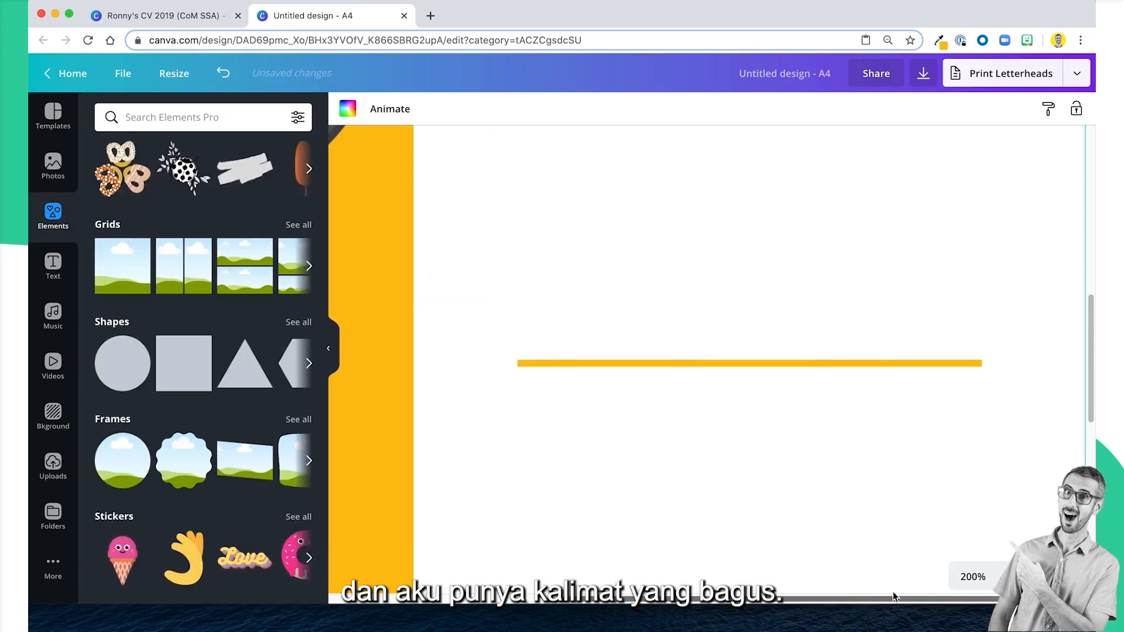
View the whole page and compare the yellow divider line with the section lines in the example CV.
click(973, 577)
click(975, 515)
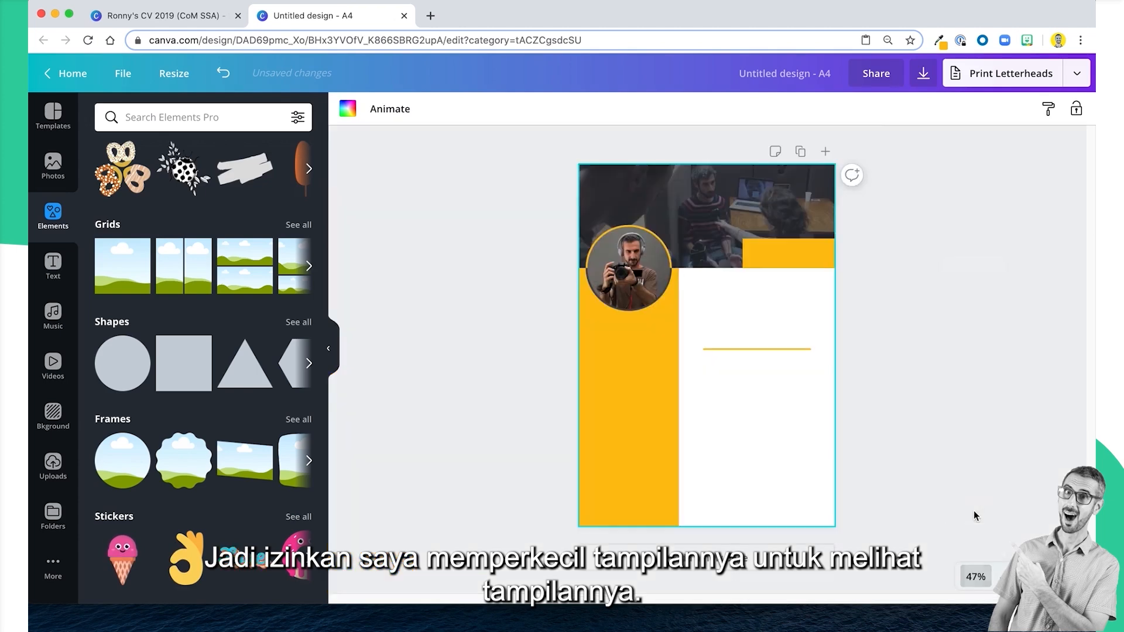
click(759, 347)
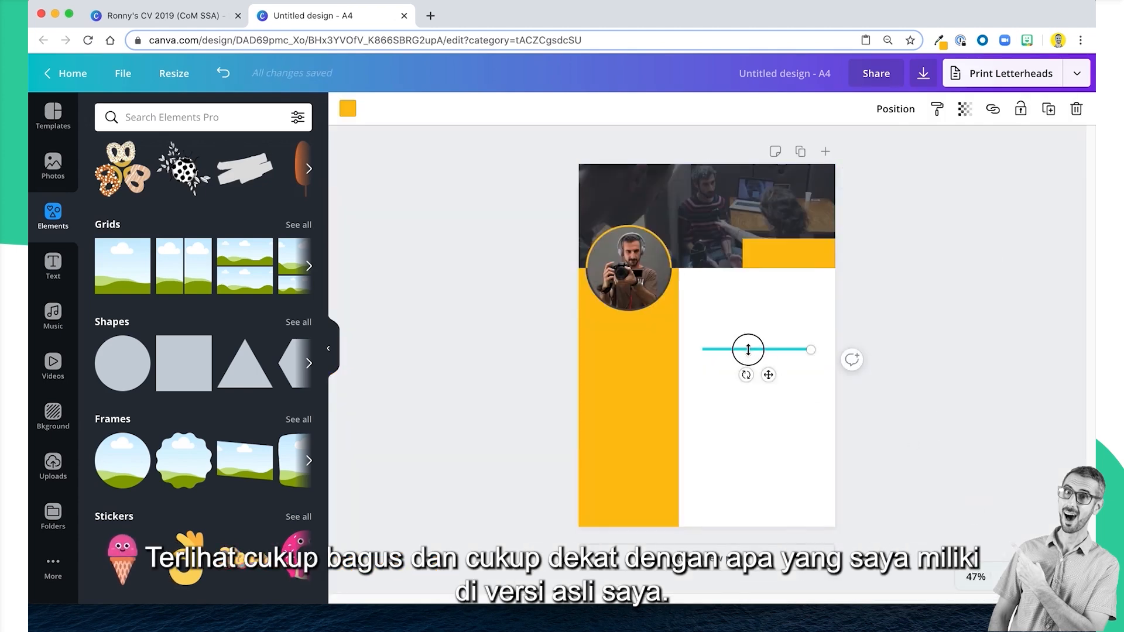
click(164, 16)
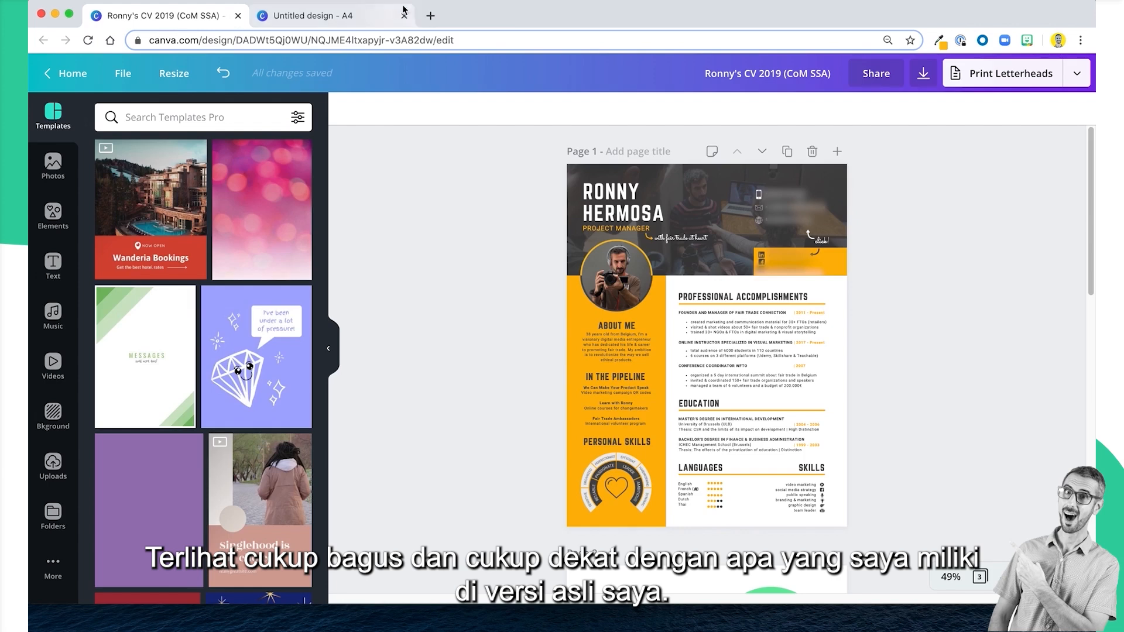
Return to the untitled A4 design, move the yellow divider line up towards the header and widen it within the white area.
click(378, 23)
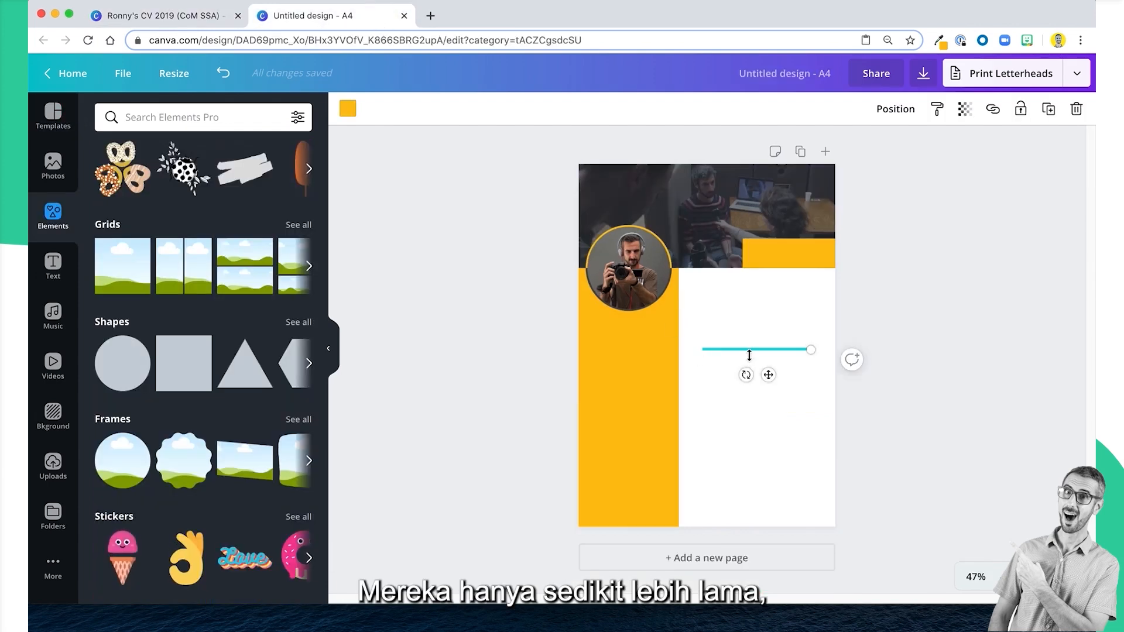
drag(764, 370, 754, 340)
drag(816, 317, 823, 313)
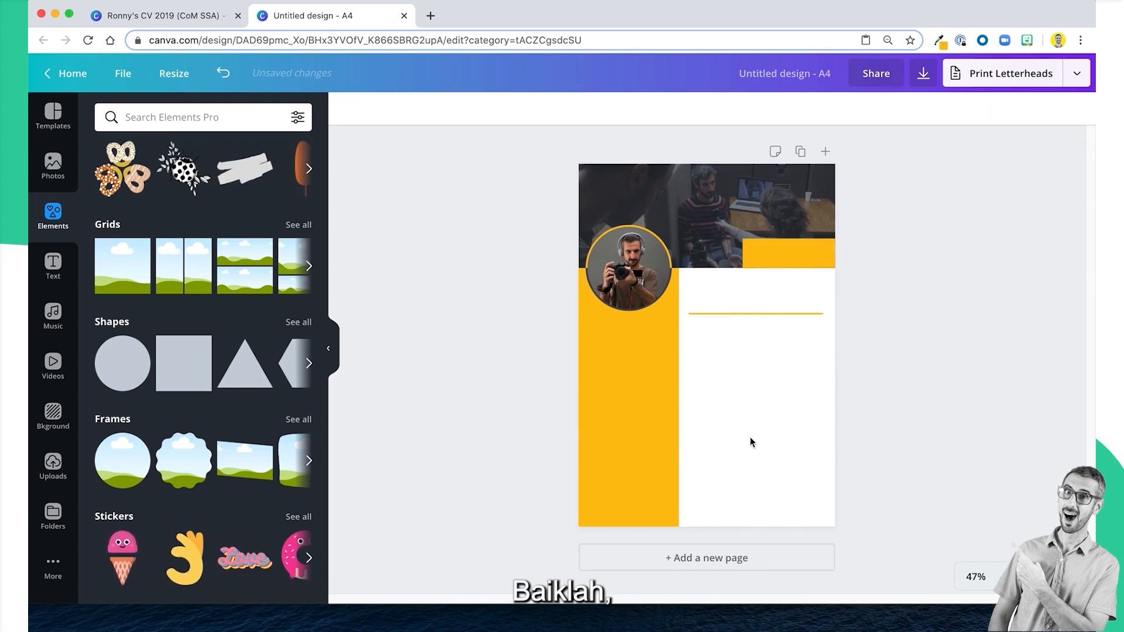
Copy the yellow divider line and paste two duplicates of it.
drag(751, 402, 786, 282)
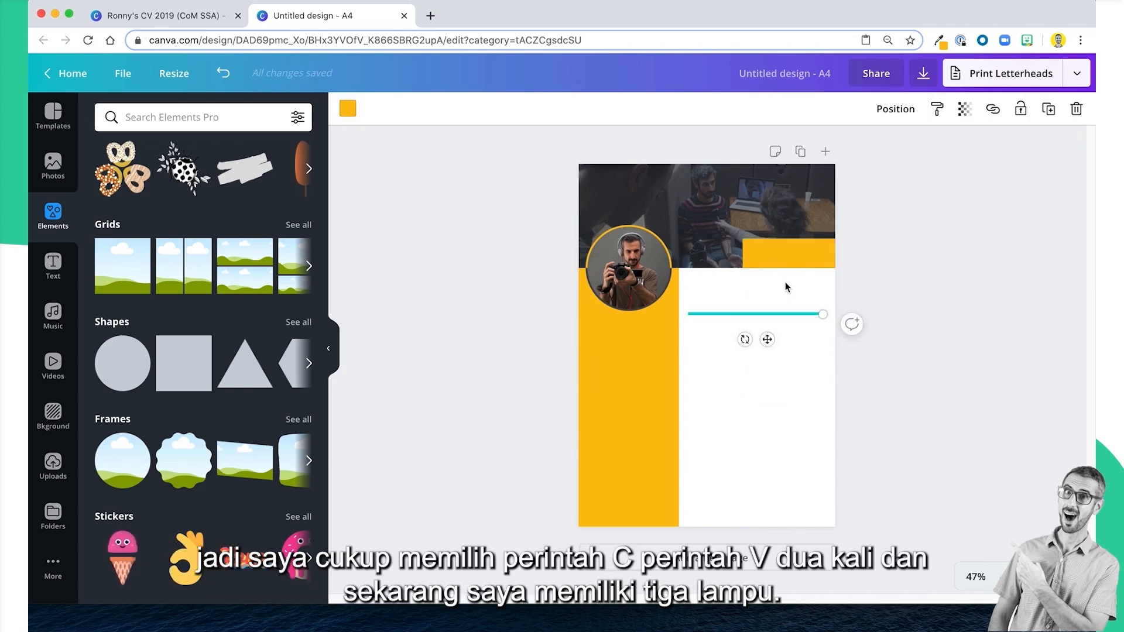
key(super+c)
key(super+v)
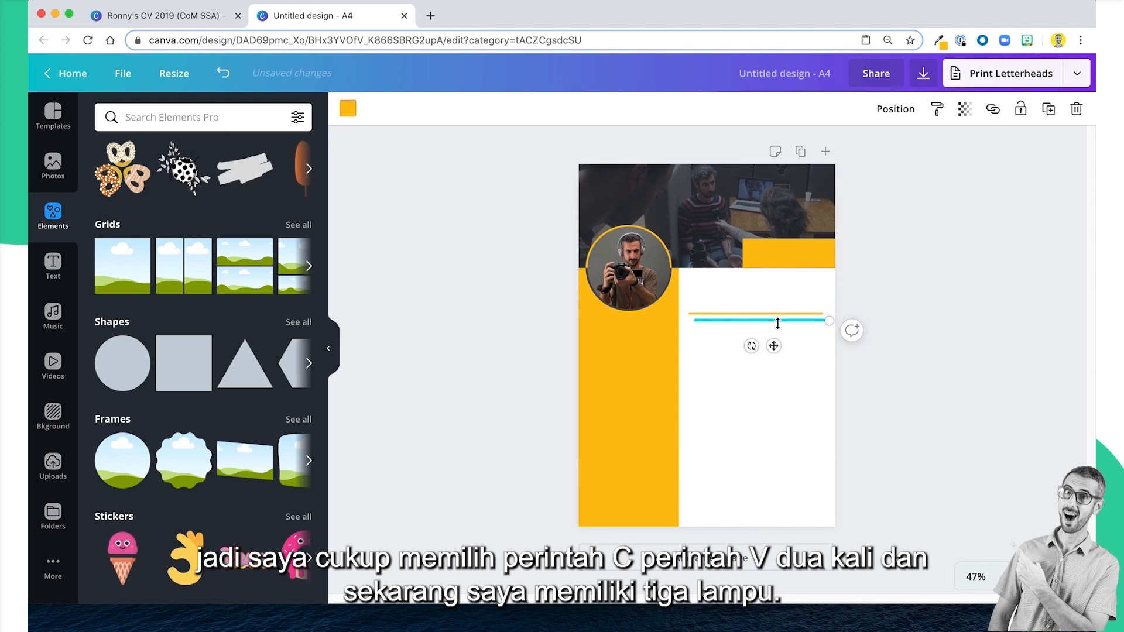
key(super+v)
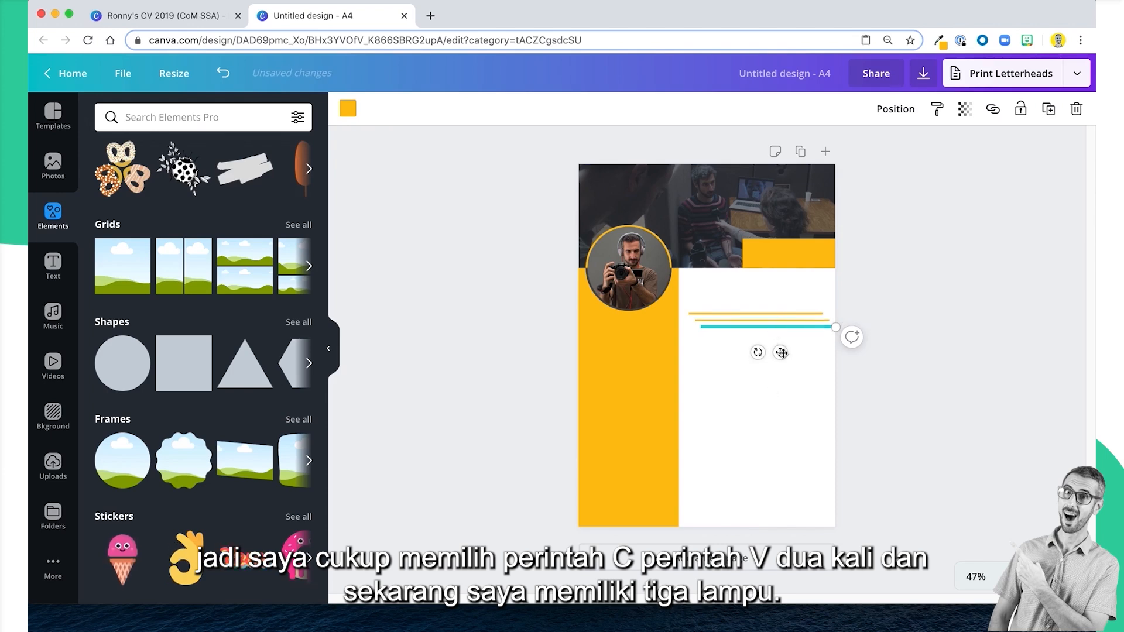
Place one duplicate line low in the white area and the other midway, both aligned with the original line.
drag(782, 352, 772, 476)
click(778, 321)
click(775, 320)
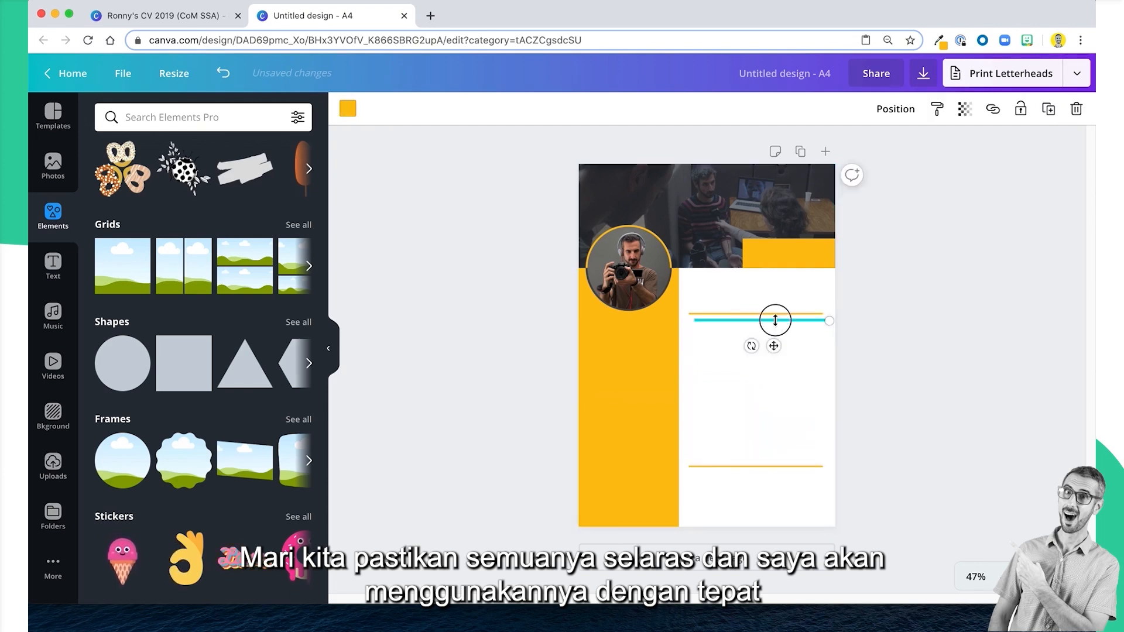
drag(774, 346, 768, 421)
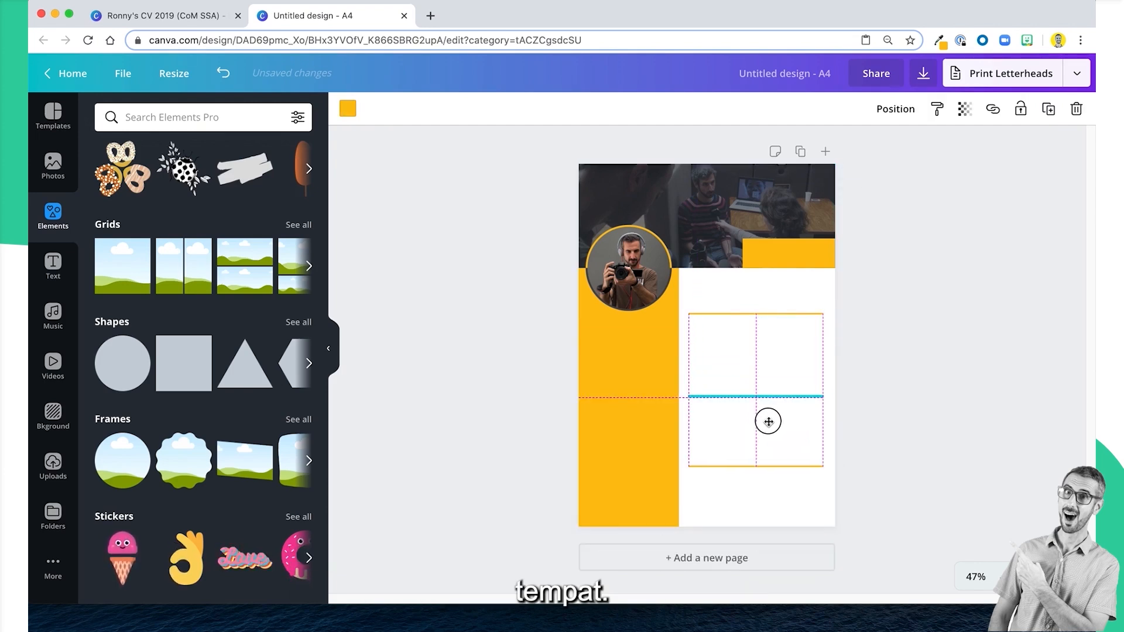
Check the section spacing in the example CV, raise the uppermost yellow line closer to the header and deselect the lines.
click(198, 16)
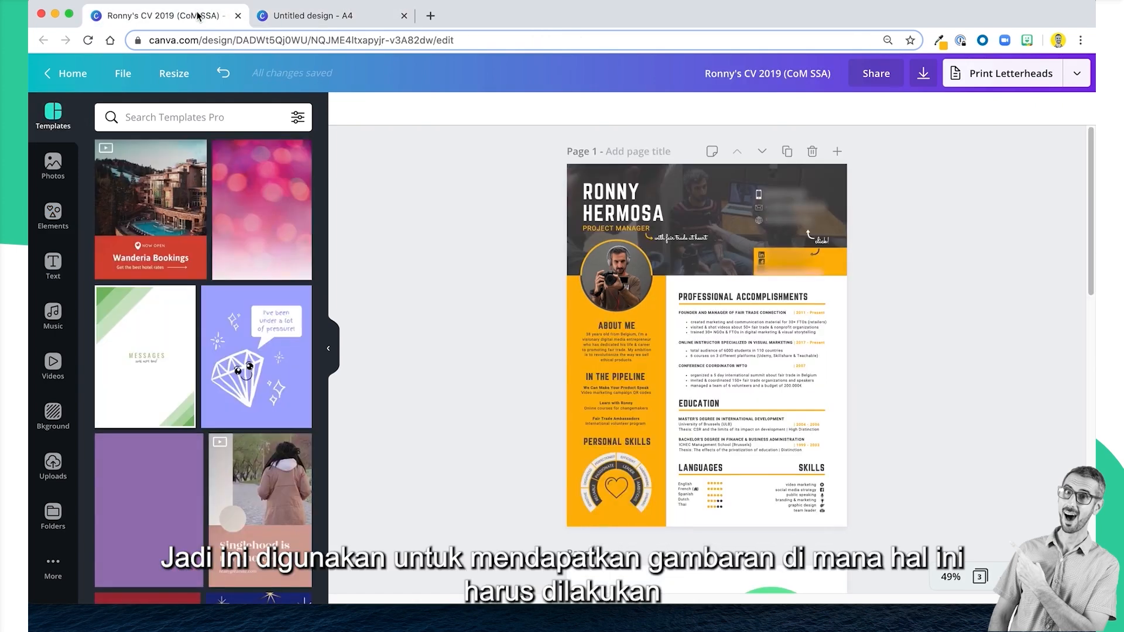
click(291, 18)
click(760, 312)
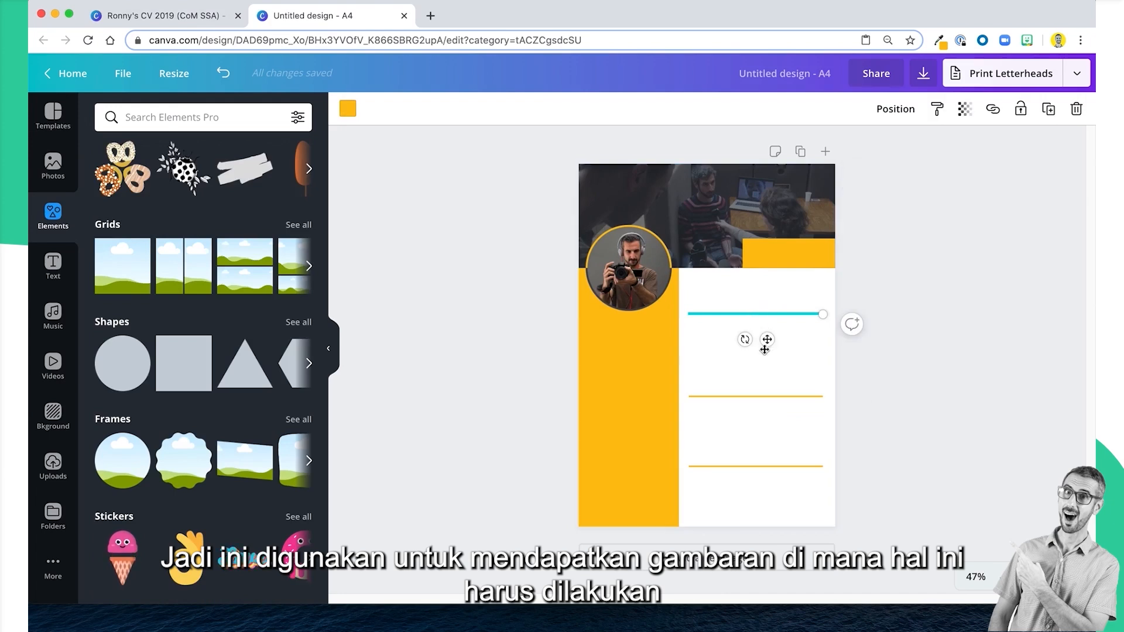
drag(767, 340, 765, 324)
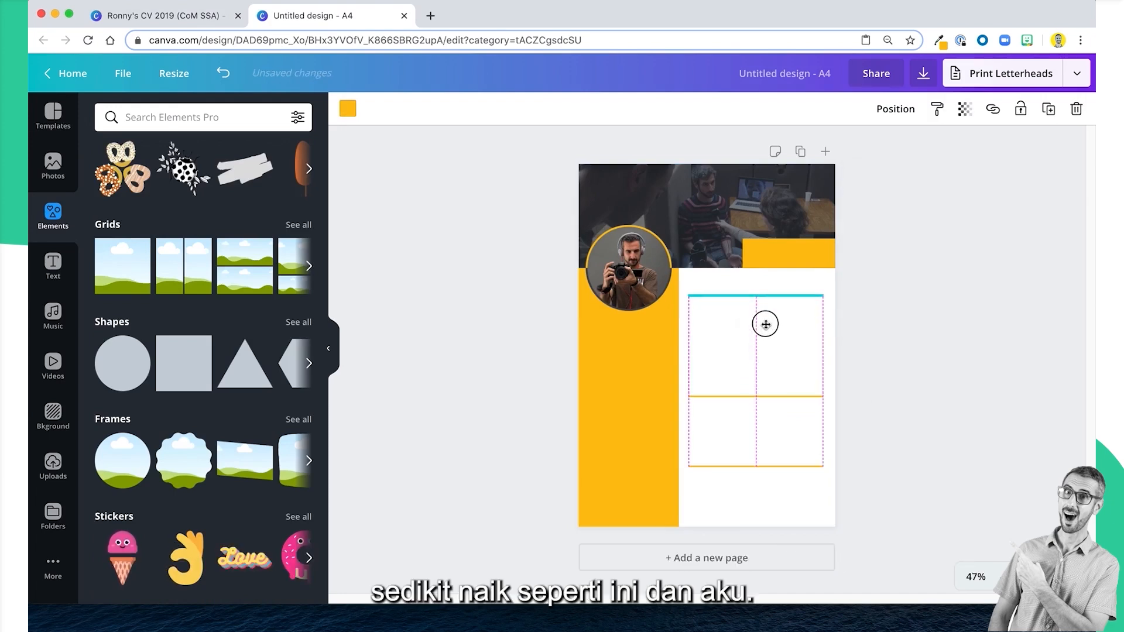
drag(773, 387, 774, 385)
click(872, 343)
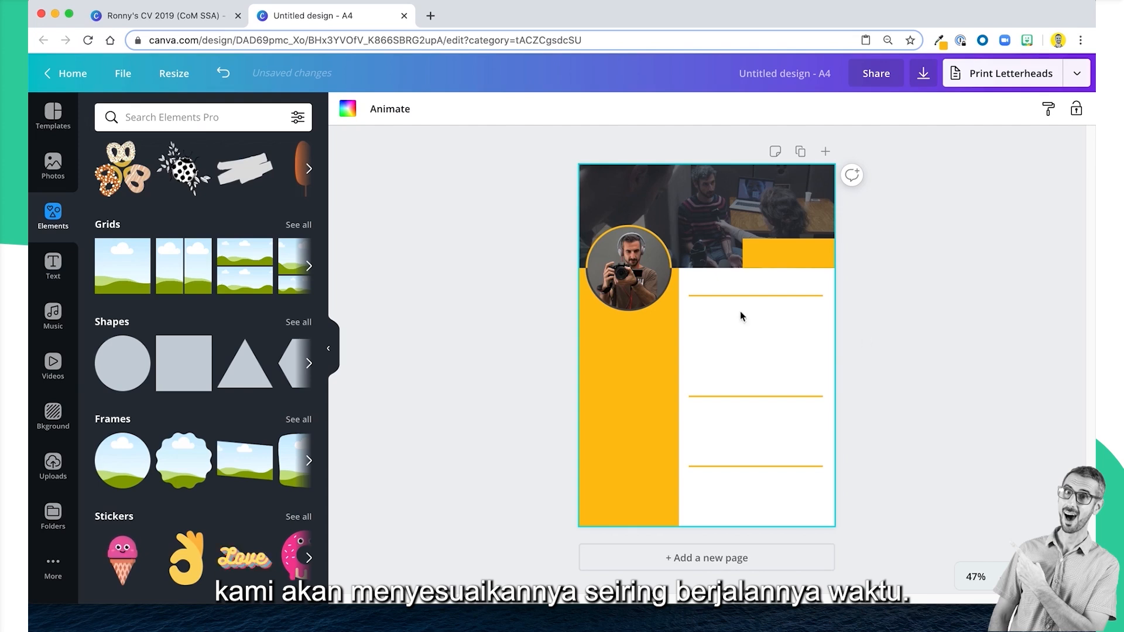
View the example CV at 100% and examine the arched diagram under Personal Skills and the other diagrams on page 2.
click(174, 17)
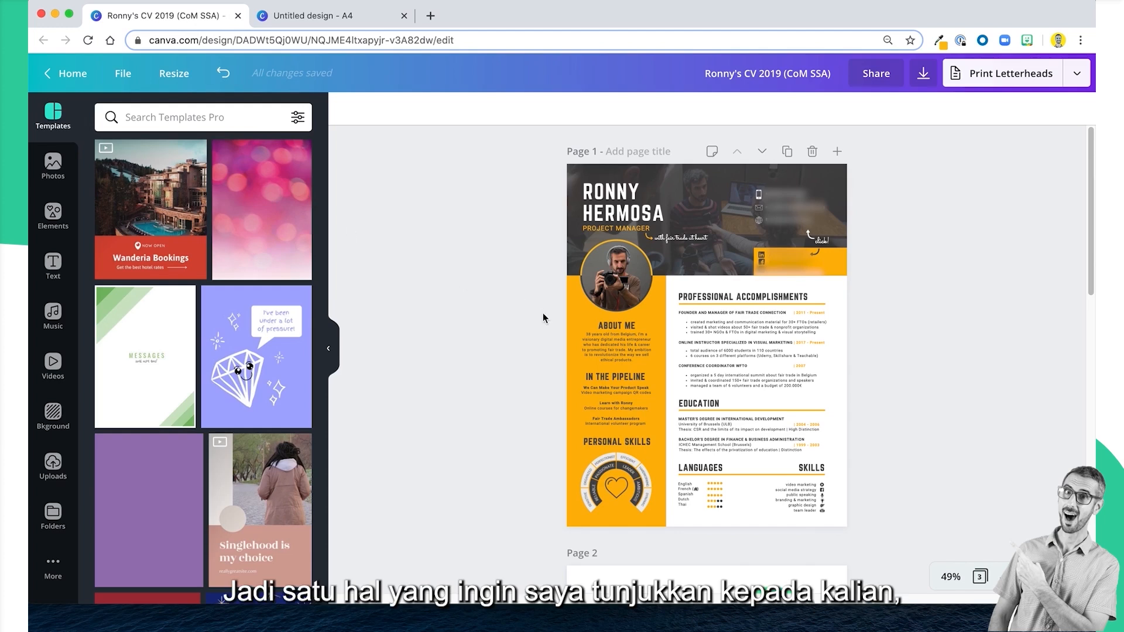
scroll(544, 319, down, 1)
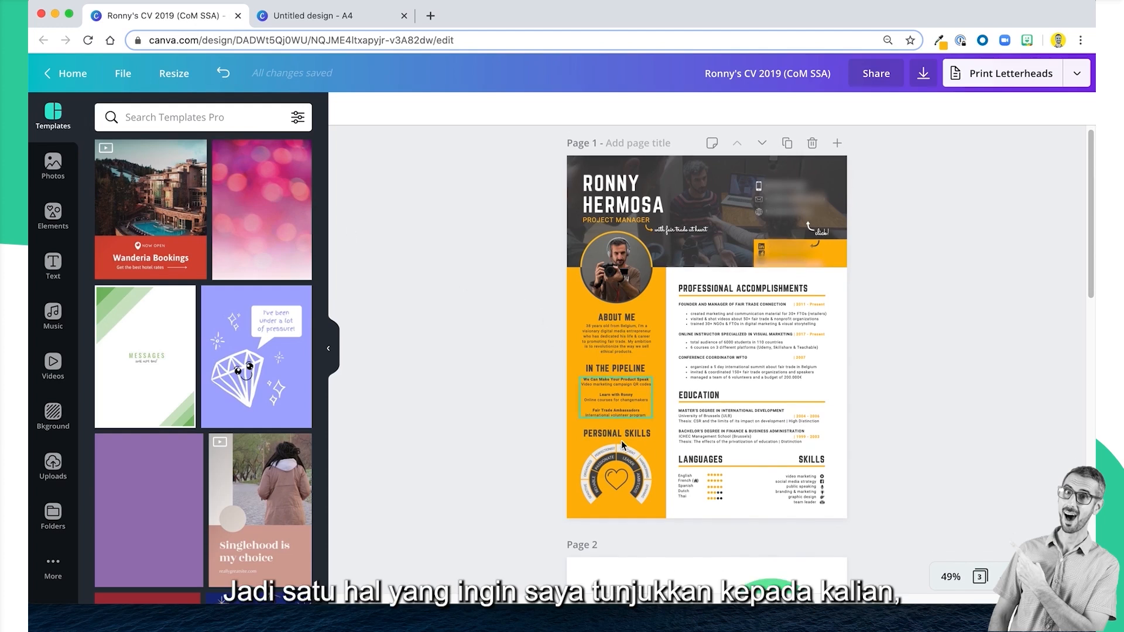
click(950, 578)
click(954, 360)
scroll(674, 417, down, 3)
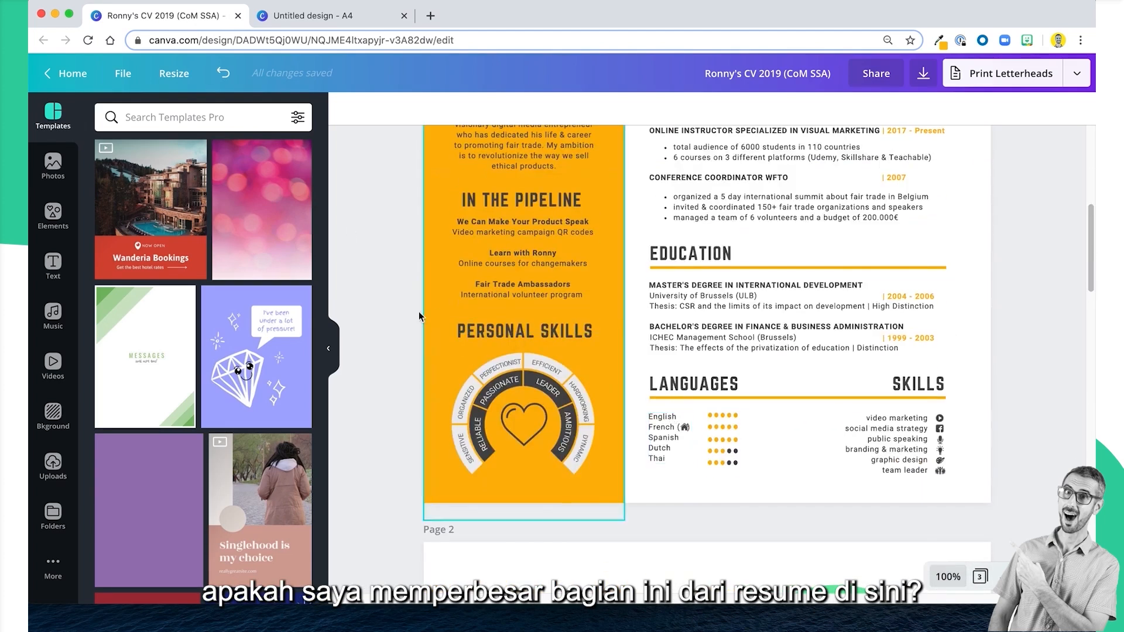
click(555, 411)
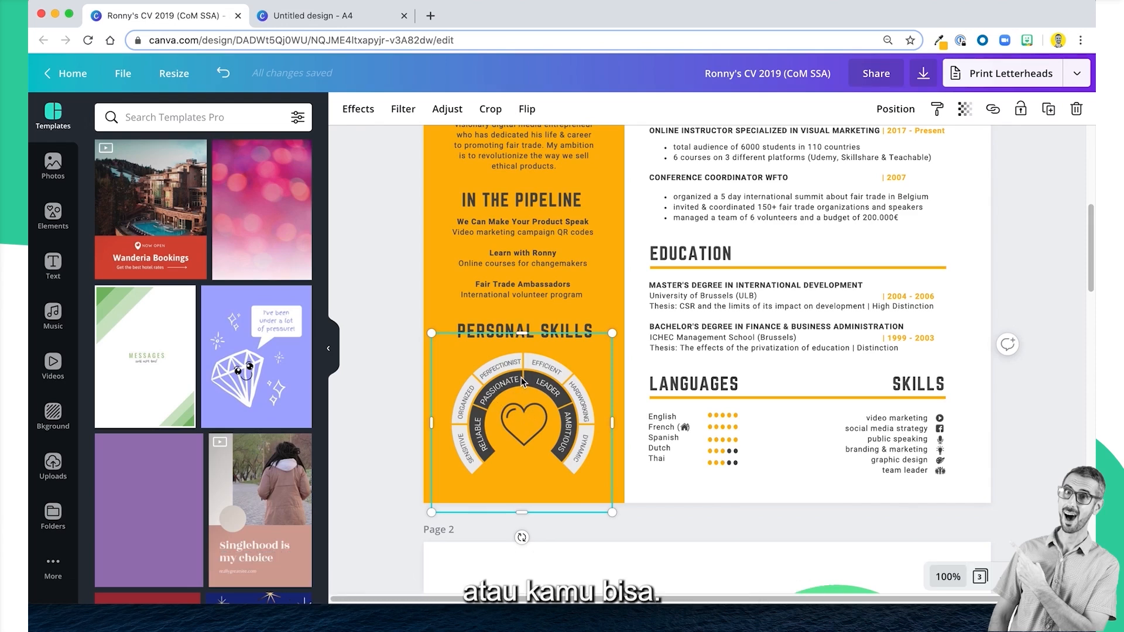
scroll(521, 377, down, 1)
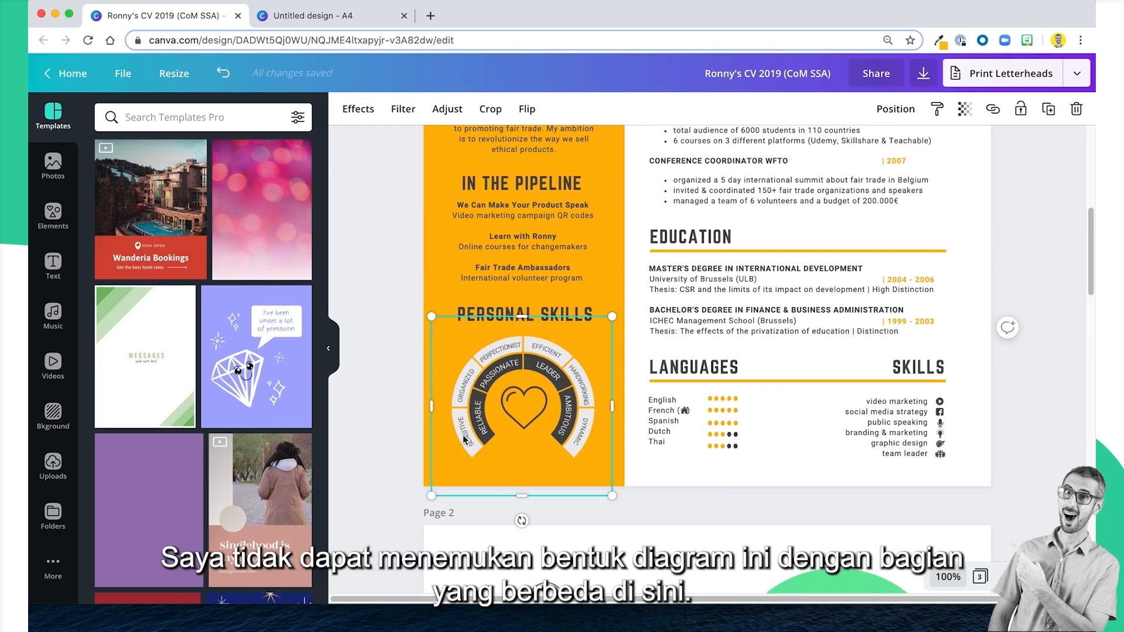
scroll(589, 385, down, 10)
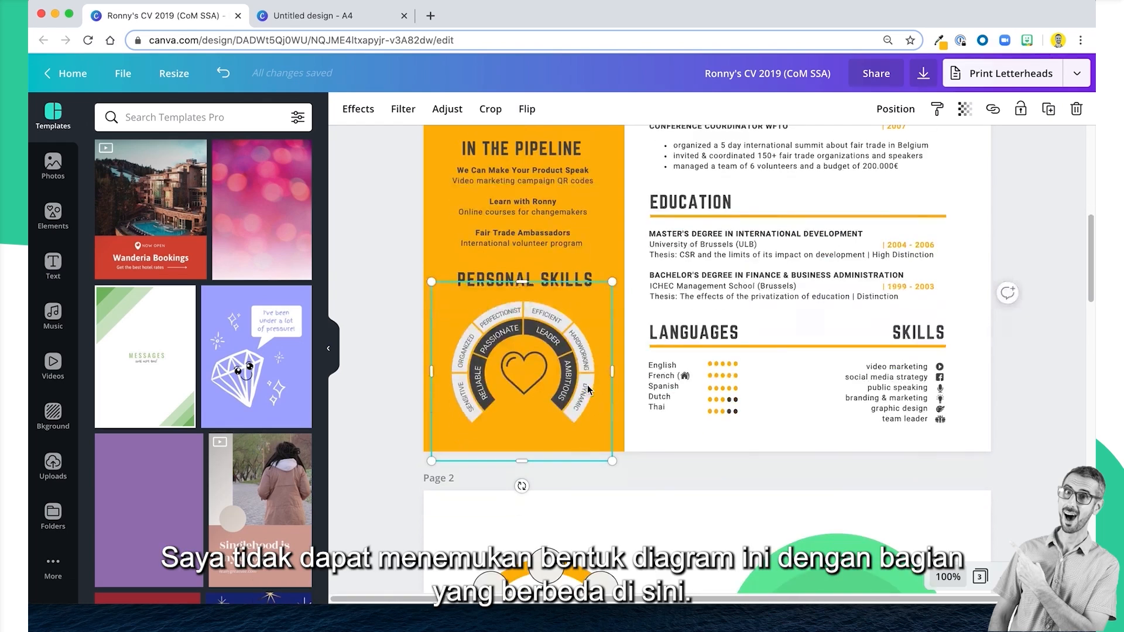
scroll(582, 383, down, 5)
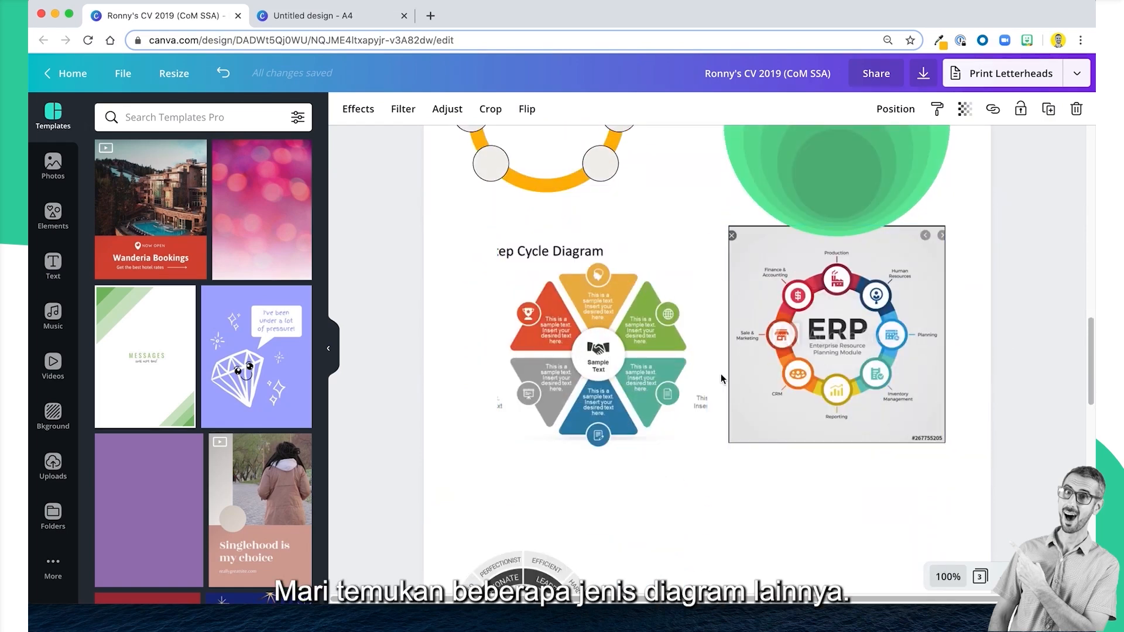
Move the green nested-circles diagram on page 2 of the example CV closer to the yellow ring diagram.
scroll(722, 373, up, 3)
click(845, 226)
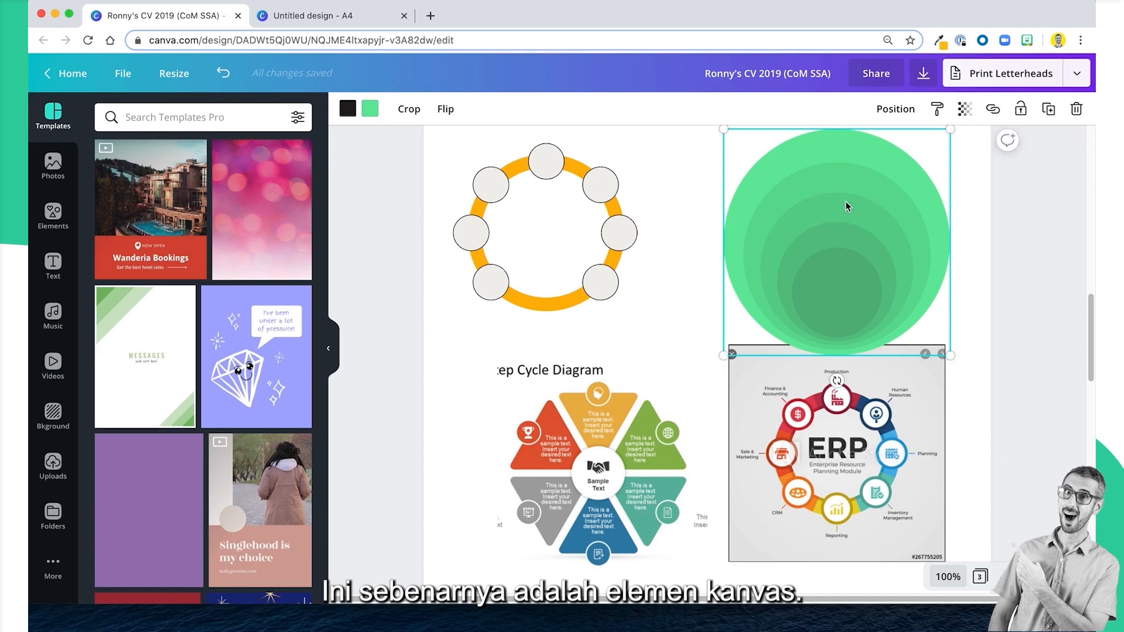
mouse_move(848, 206)
mouse_down()
mouse_move(692, 226)
mouse_move(862, 224)
mouse_move(808, 185)
mouse_move(847, 187)
mouse_up()
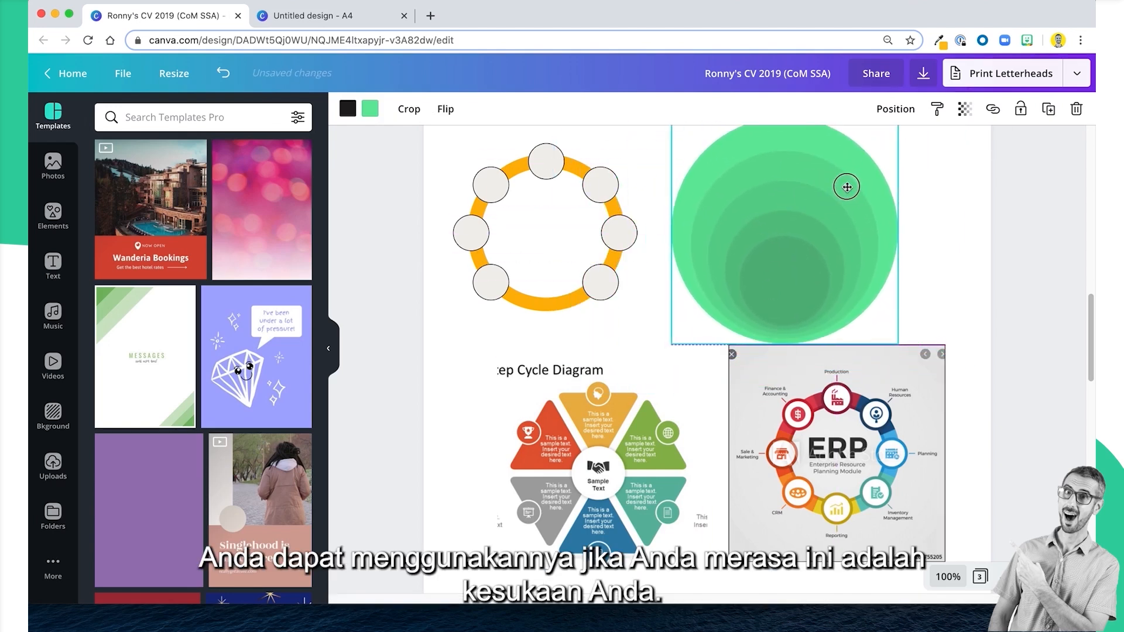
Move the arched skills diagram at the lower end of page 2 up and towards the page's middle.
scroll(847, 187, down, 2)
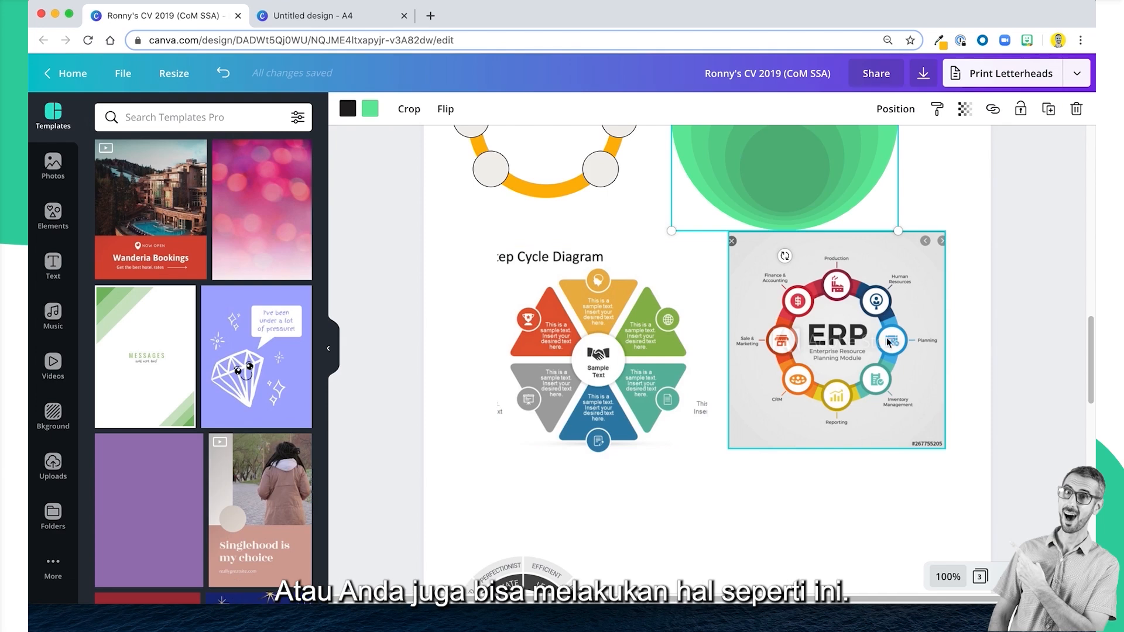
scroll(778, 400, down, 3)
scroll(775, 404, down, 5)
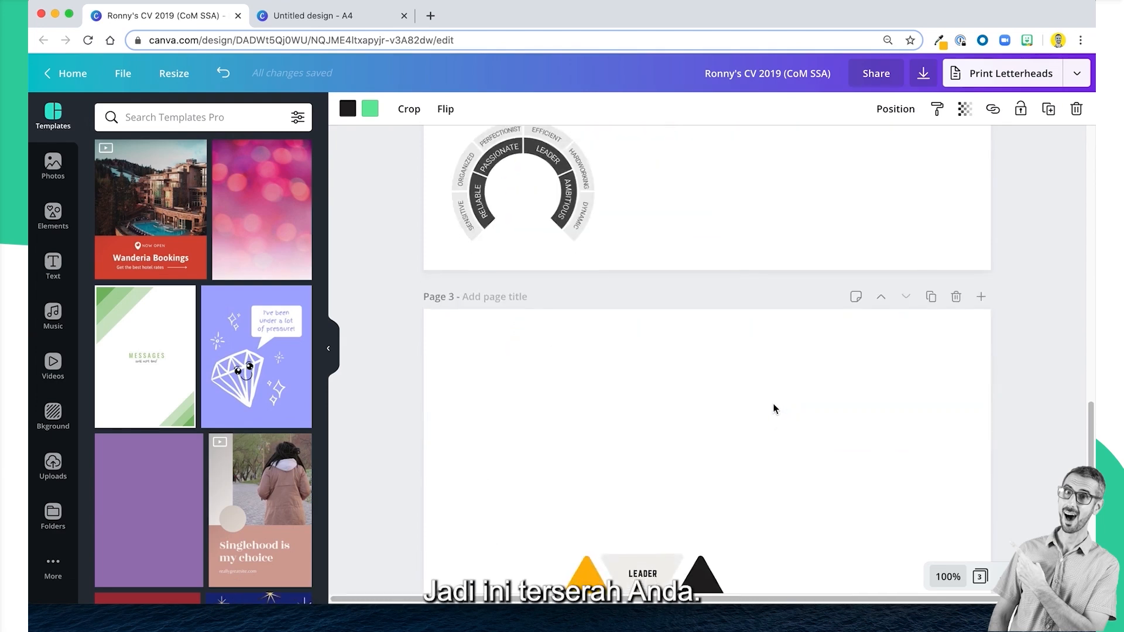
scroll(512, 238, up, 5)
drag(557, 387, 627, 342)
Select all parts of the hexagonal triangle diagram on page 3, move them up towards the page's middle and deselect them.
scroll(590, 442, down, 4)
scroll(590, 444, down, 3)
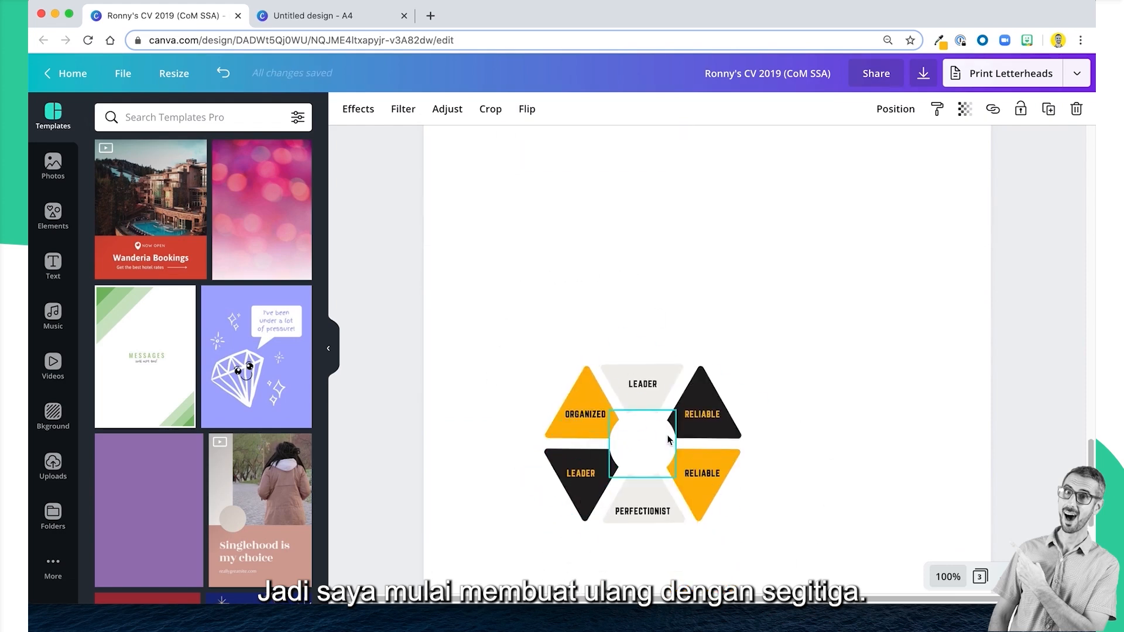
drag(515, 269, 851, 585)
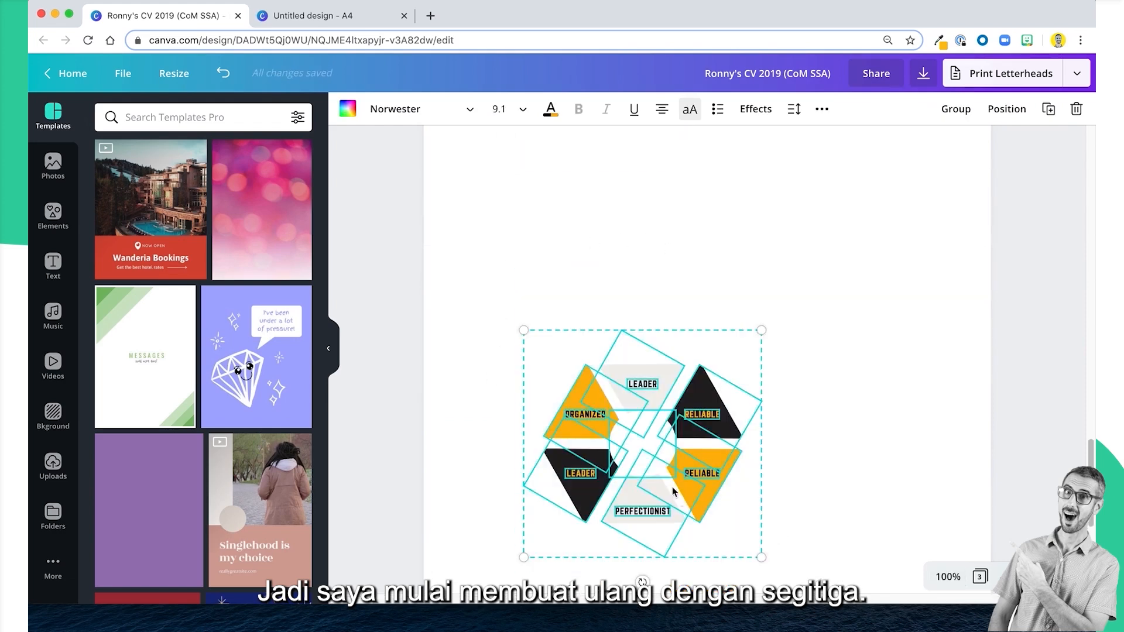
drag(665, 460, 715, 287)
click(647, 517)
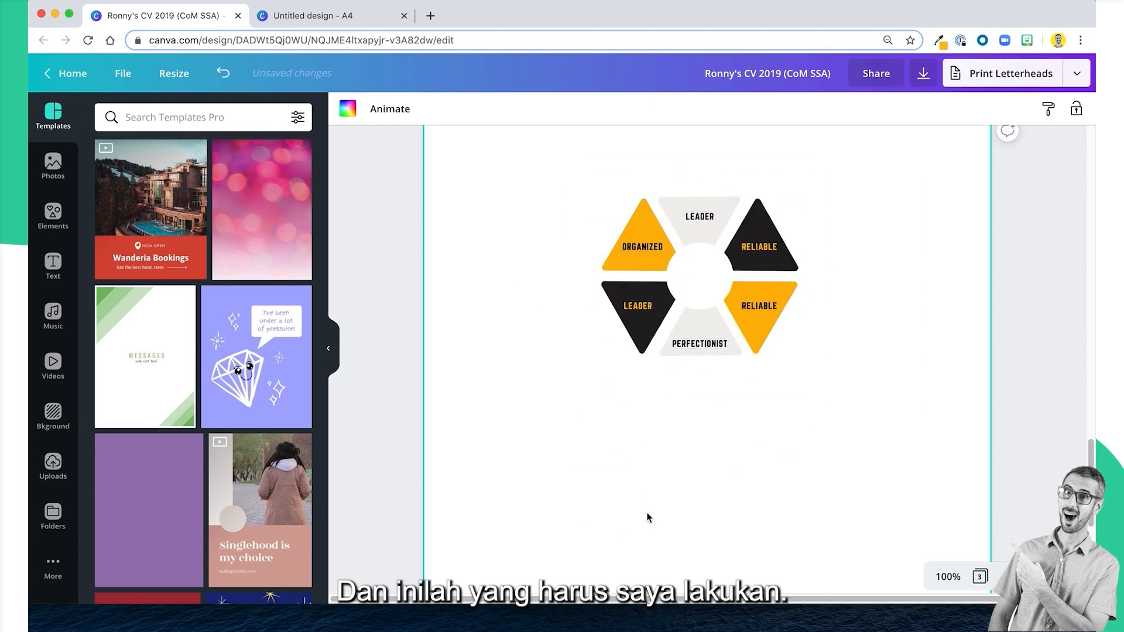
Select the light grey LEADER triangle in the page 3 diagram to inspect its shape, and deselect it.
scroll(645, 515, up, 2)
scroll(645, 515, up, 1)
click(648, 330)
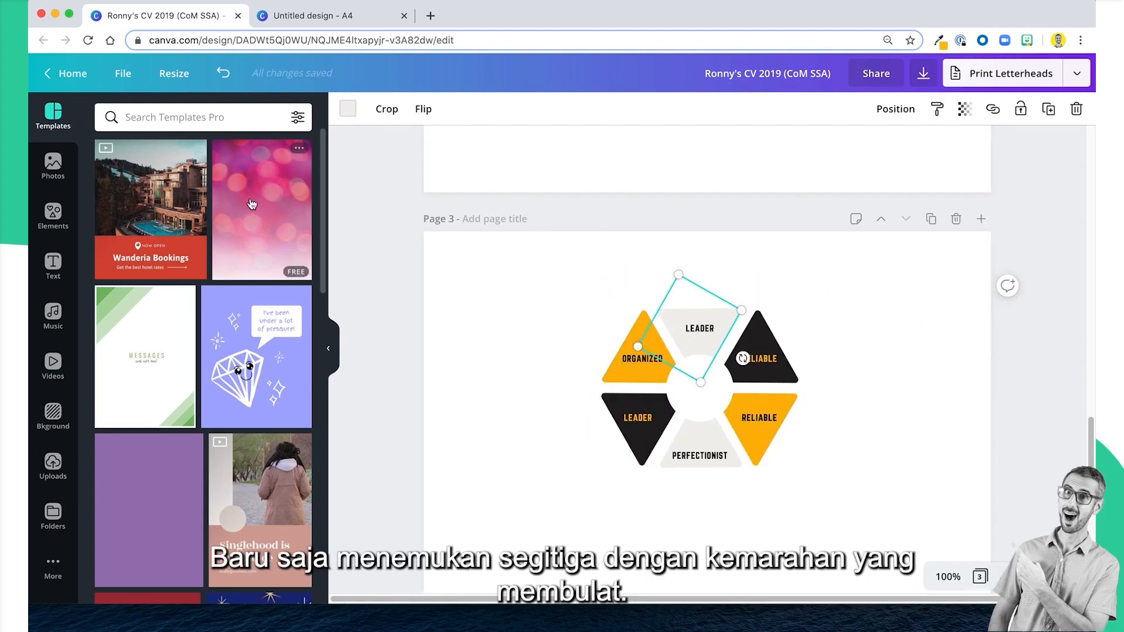
click(487, 403)
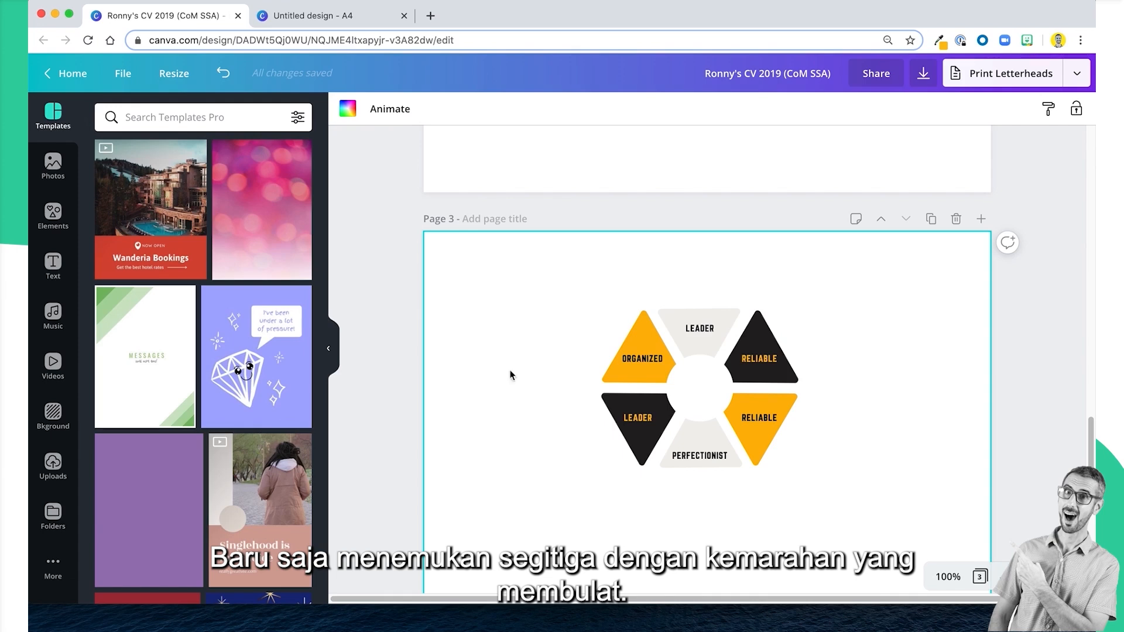
Search the elements for "triangle round" and examine how the page 3 diagram combines rotated triangles with a central circle.
scroll(580, 474, down, 5)
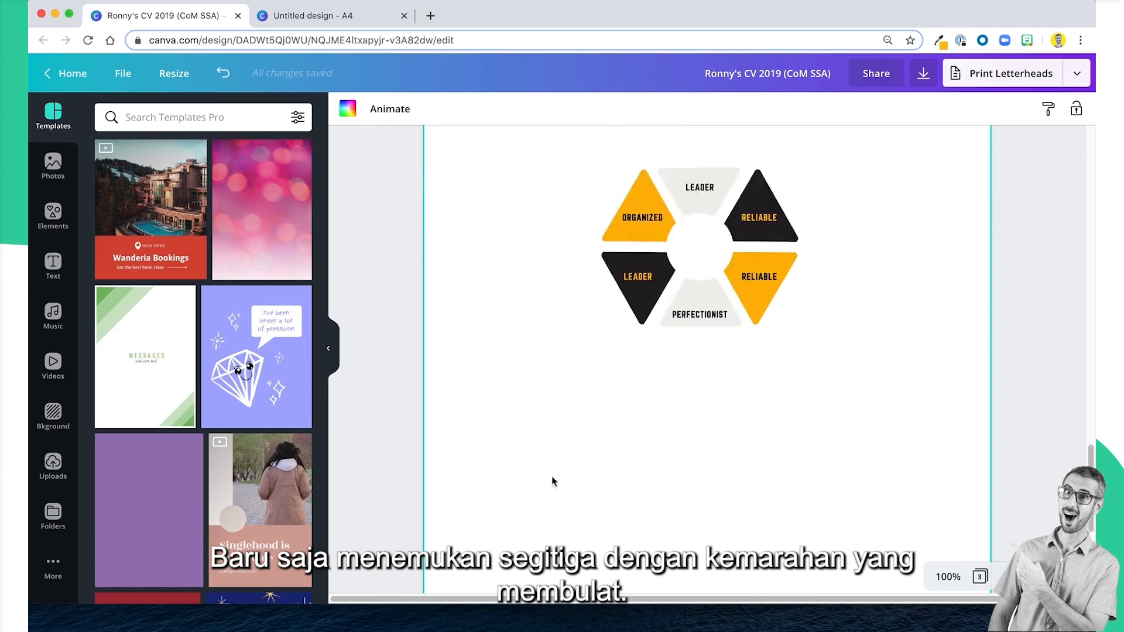
click(52, 214)
click(148, 117)
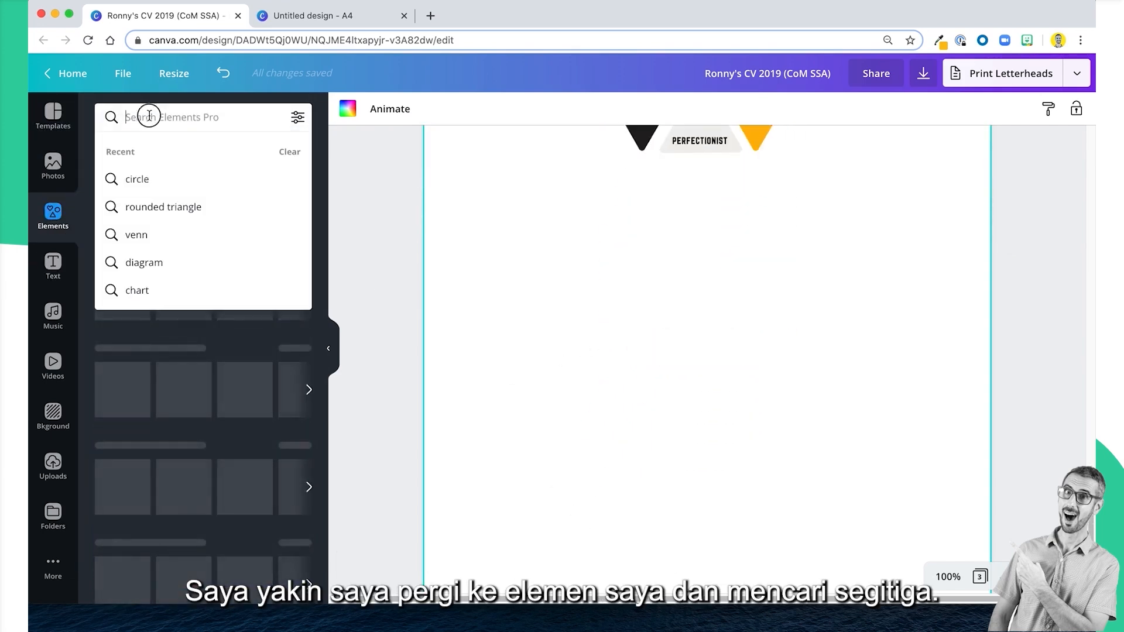
text(triang)
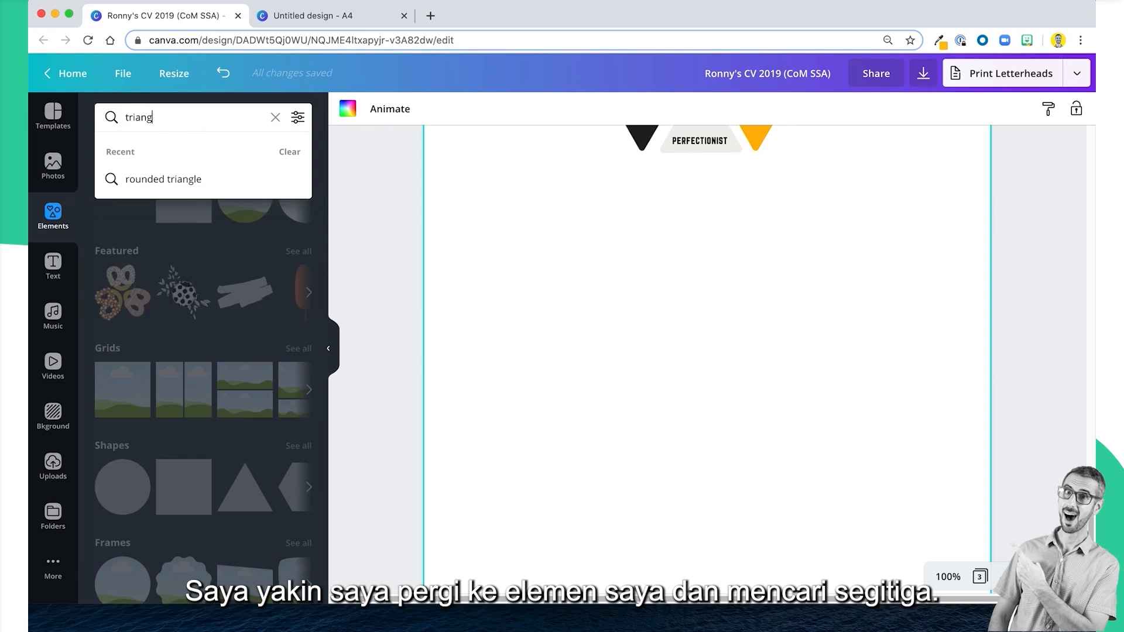
text(le roun)
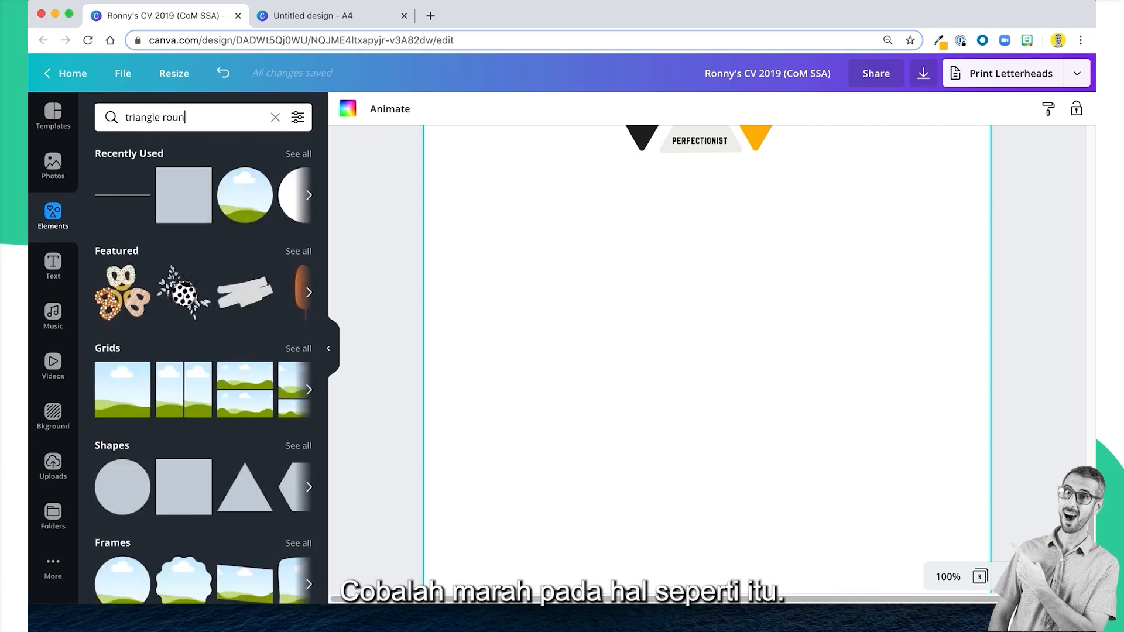
text(d)
key(Return)
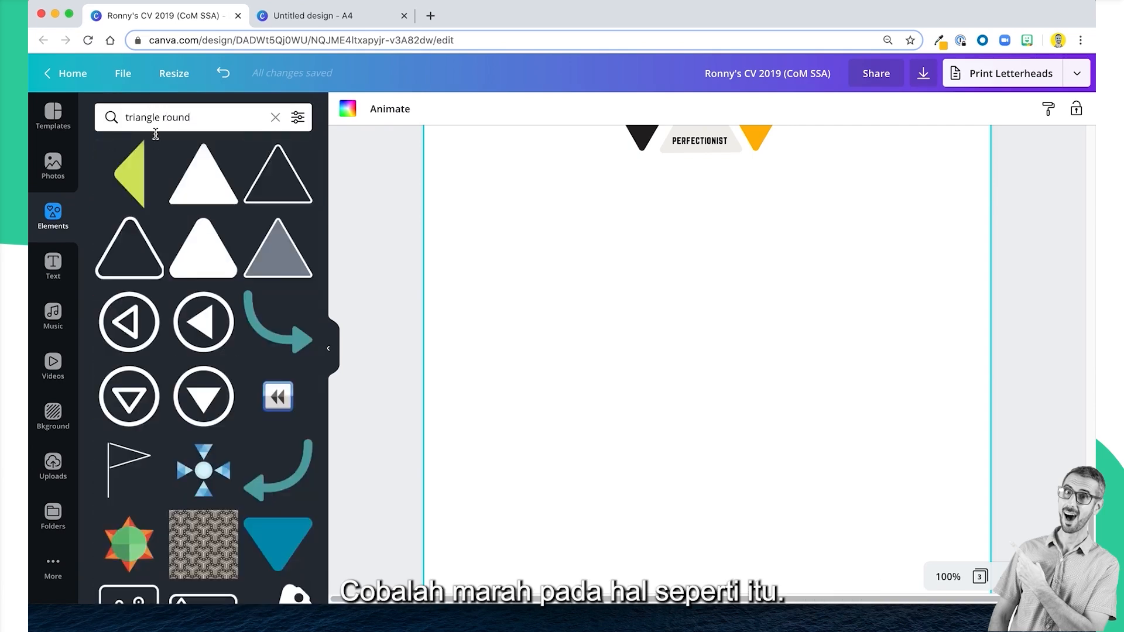
scroll(542, 363, up, 3)
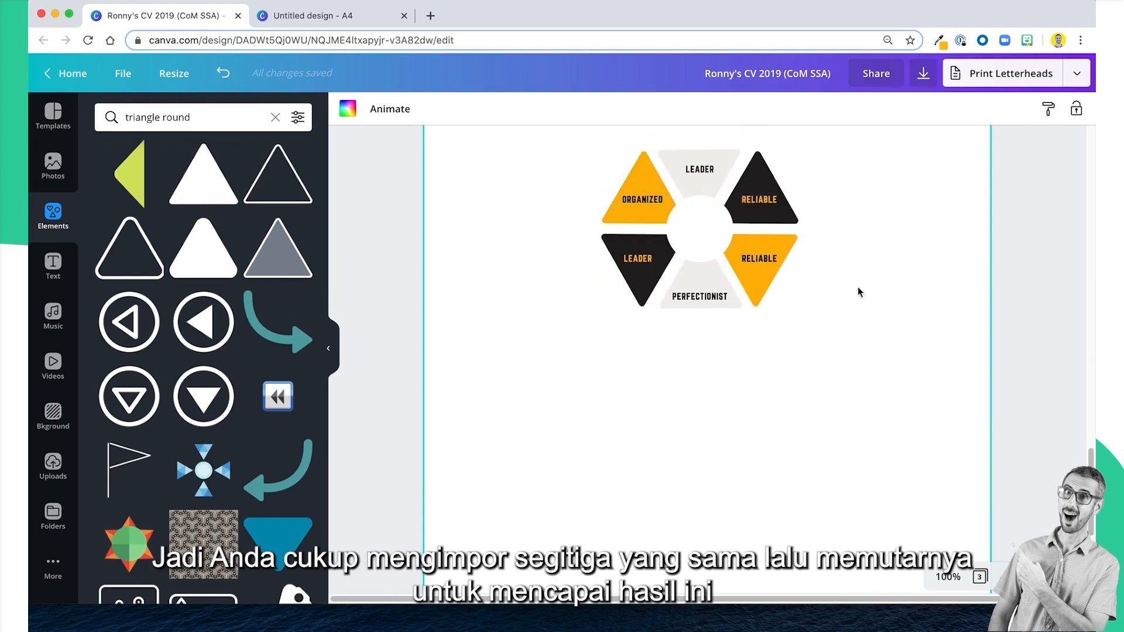
scroll(761, 201, up, 1)
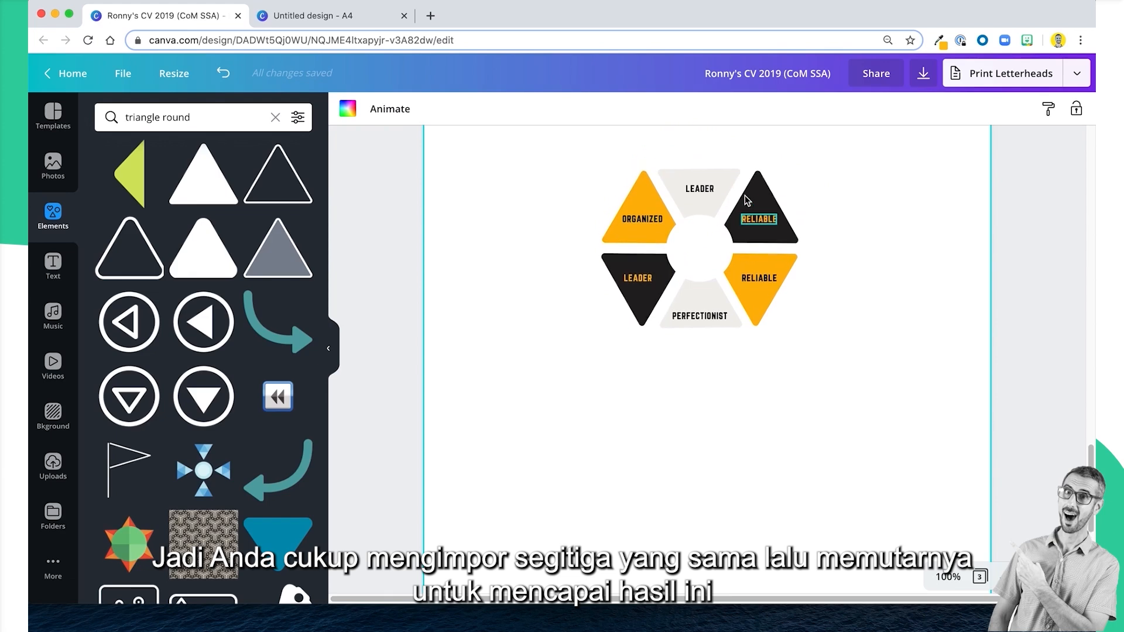
scroll(738, 200, down, 1)
scroll(703, 240, up, 1)
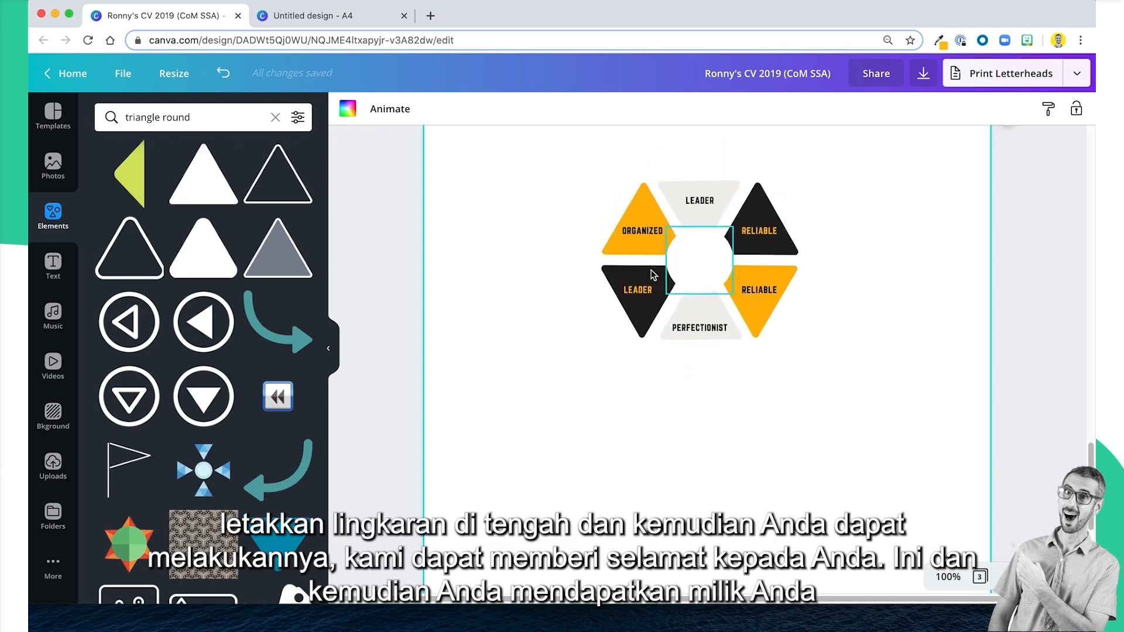
Group all parts of the hexagonal triangle diagram on page 3, including its central circle, and deselect it.
drag(529, 170, 879, 393)
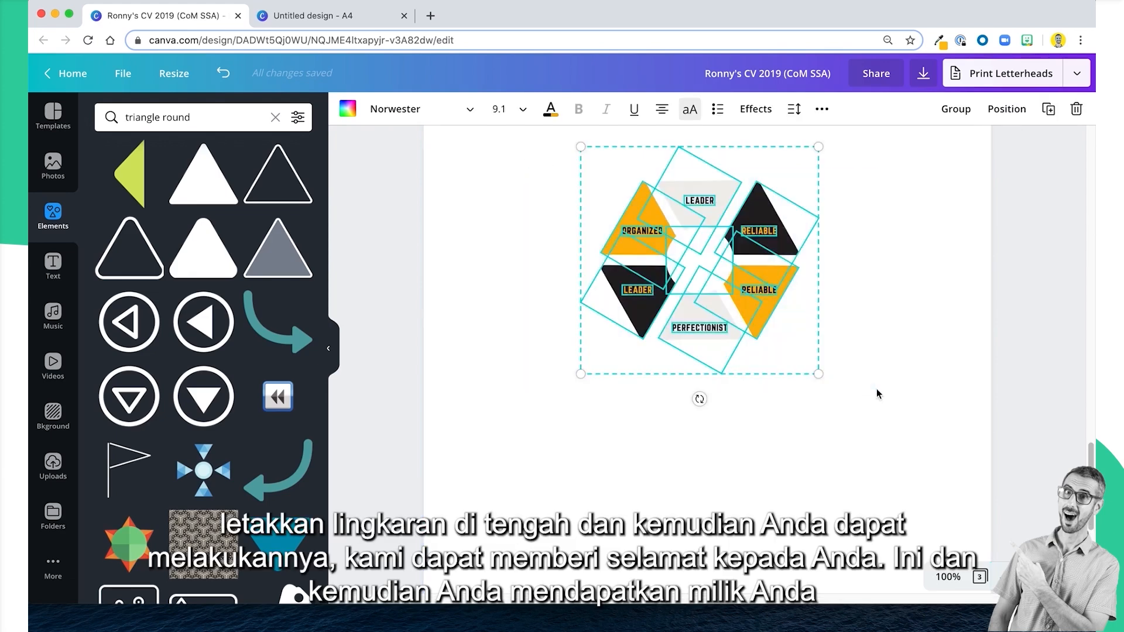
click(956, 109)
click(953, 354)
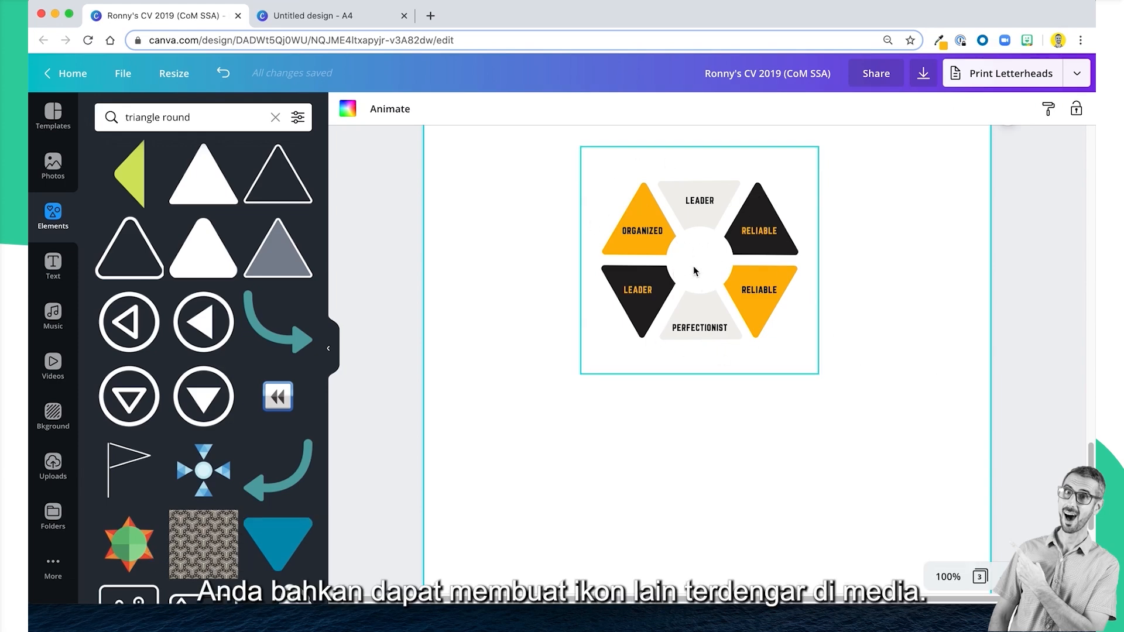
Search the elements for "heart" and add the white outlined heart to page 3.
drag(189, 117, 92, 123)
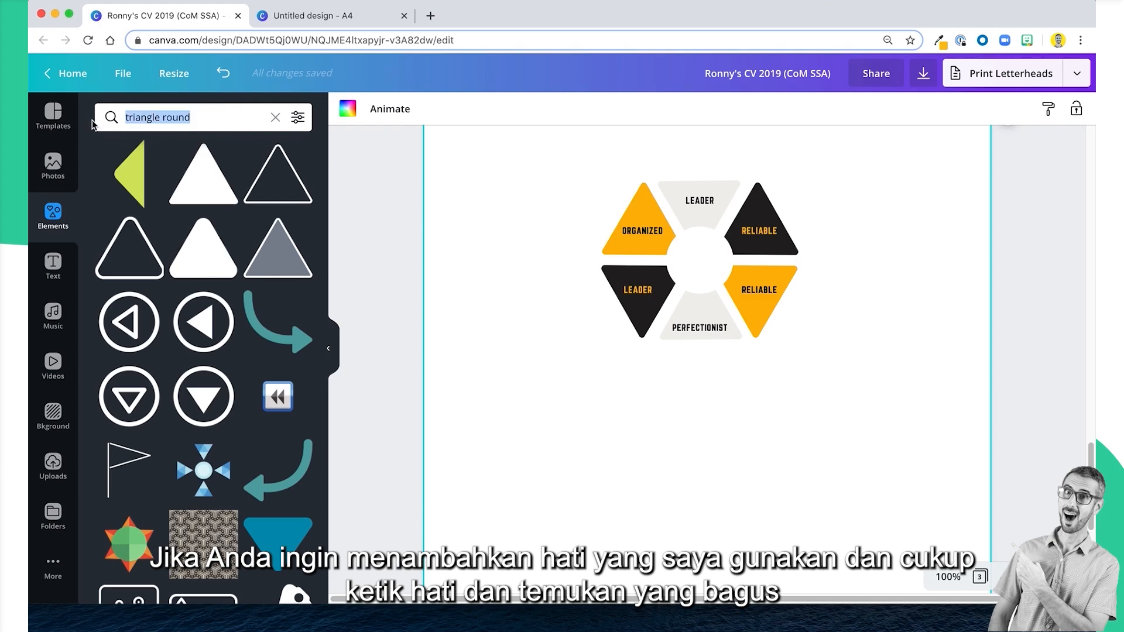
text(h)
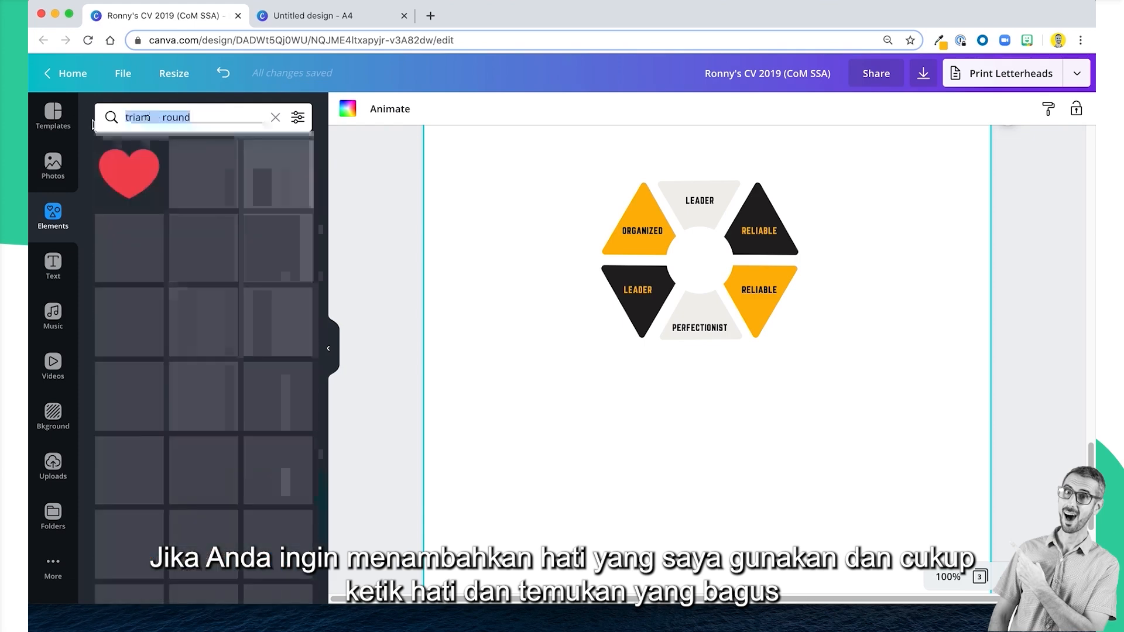
scroll(130, 389, down, 5)
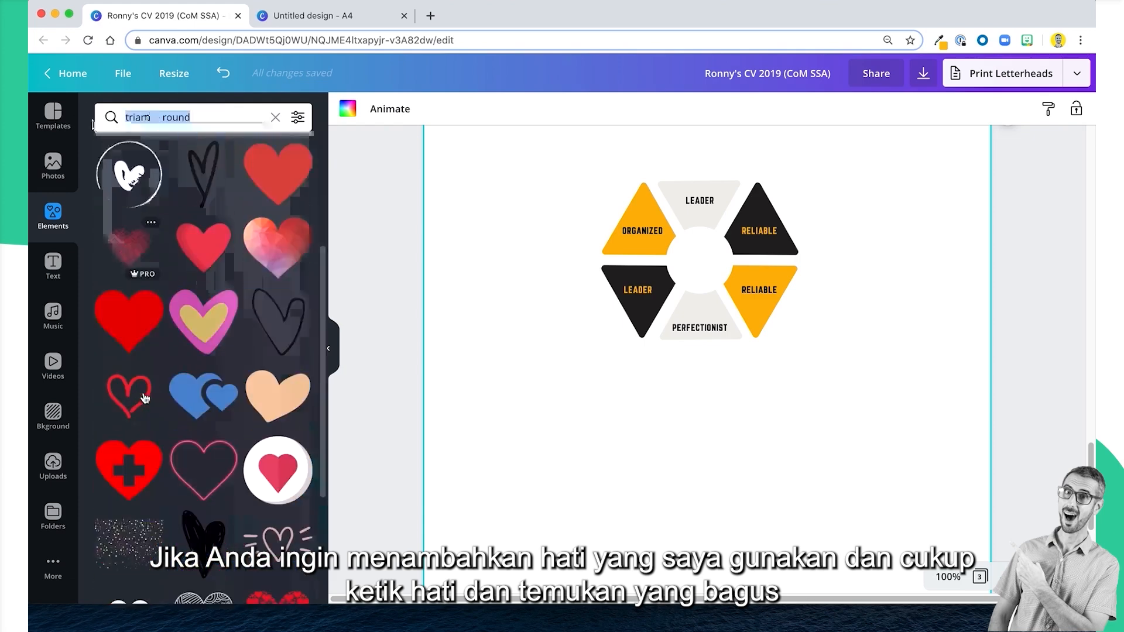
scroll(143, 400, down, 5)
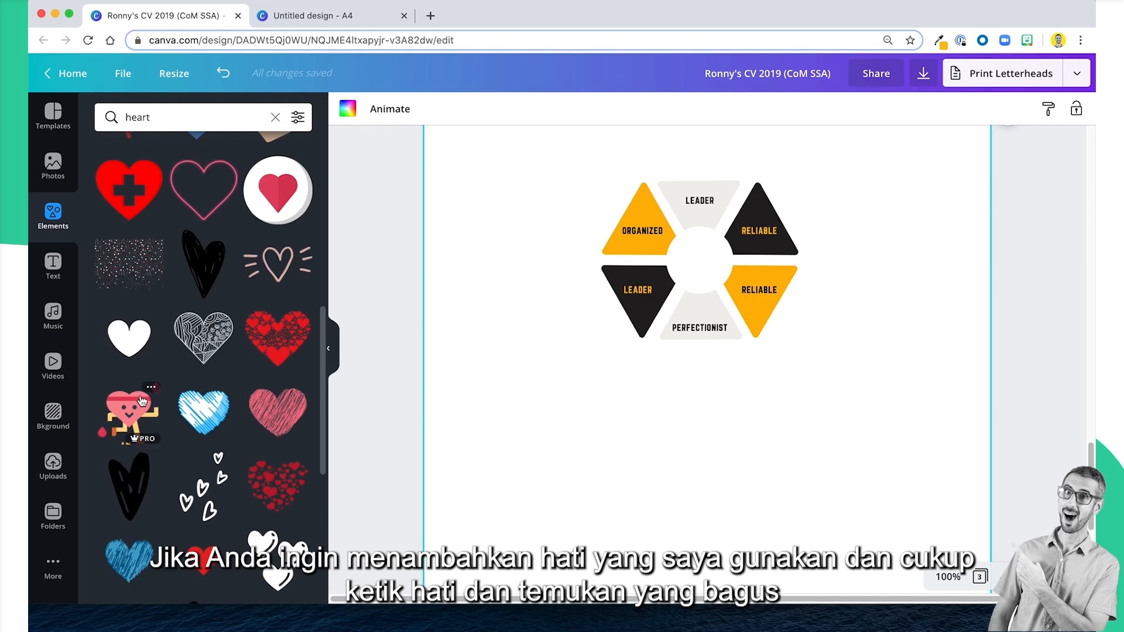
scroll(141, 400, down, 6)
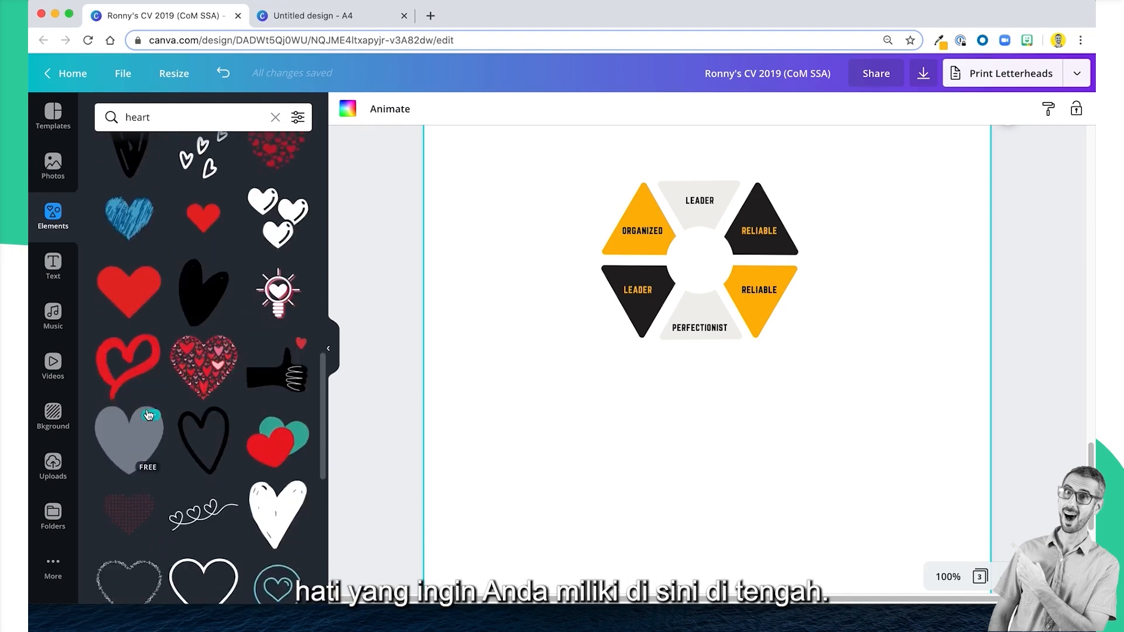
scroll(148, 416, down, 5)
click(213, 325)
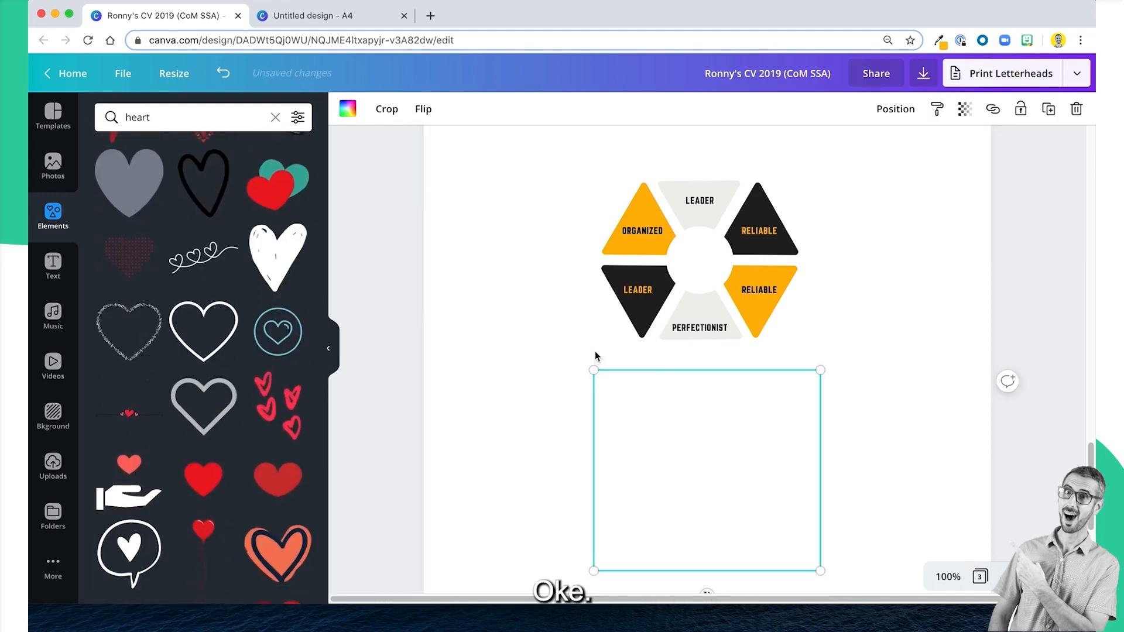
Recolour the outlined heart dark grey, then shrink and centre it inside the diagram's white circle.
click(348, 109)
click(181, 249)
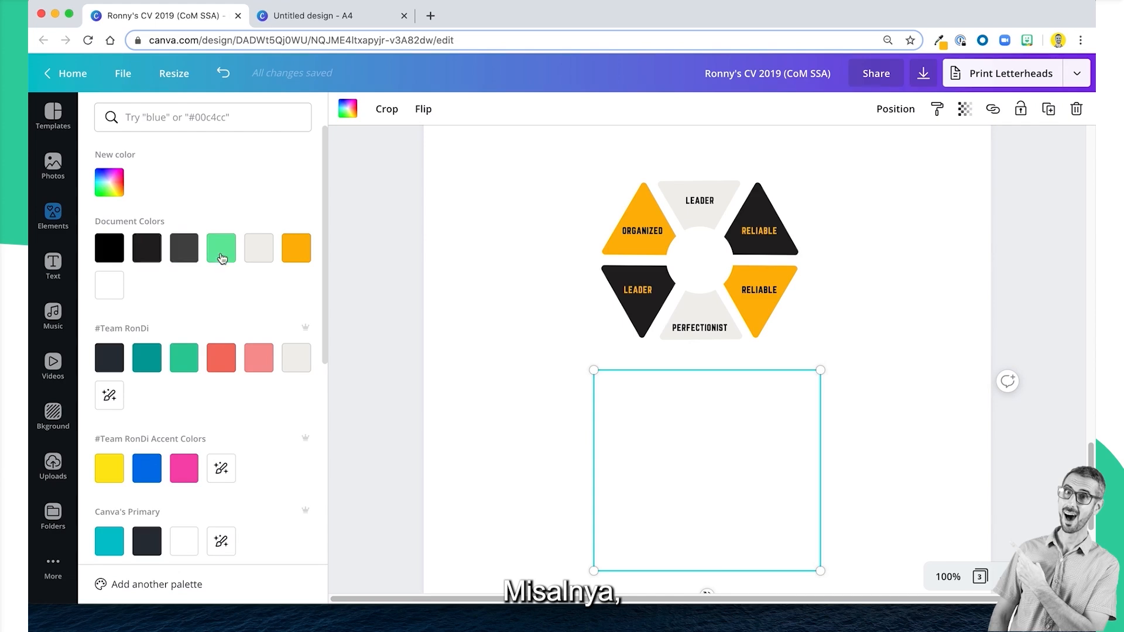
drag(594, 371, 709, 260)
click(836, 314)
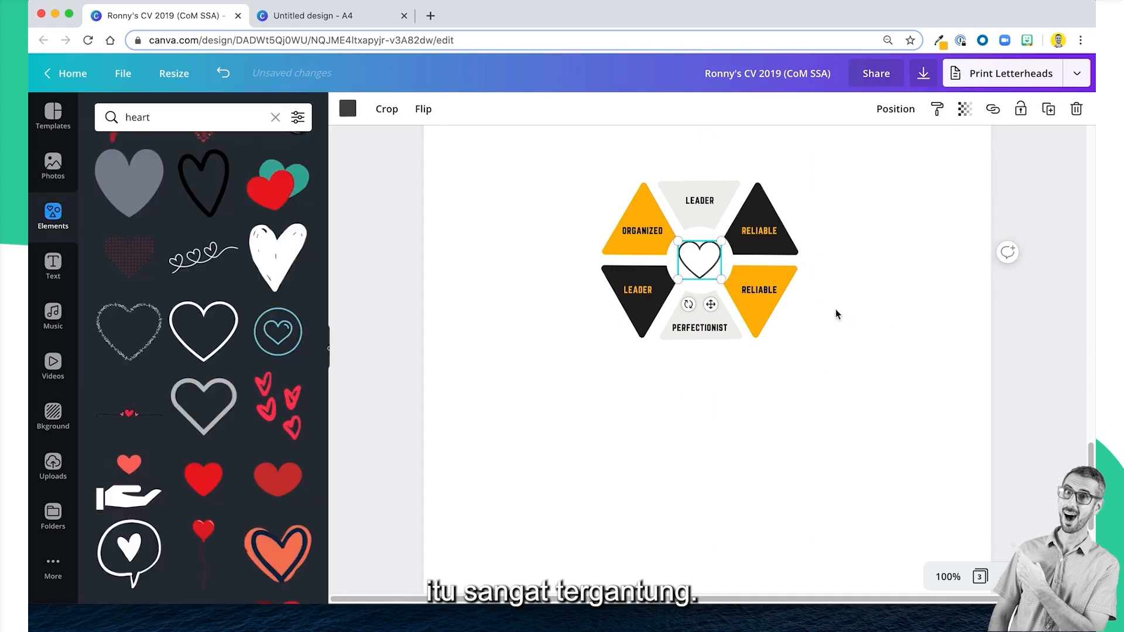
Ungroup the hexagonal triangle diagram and group all its parts again together with the heart.
click(772, 234)
click(835, 109)
click(510, 198)
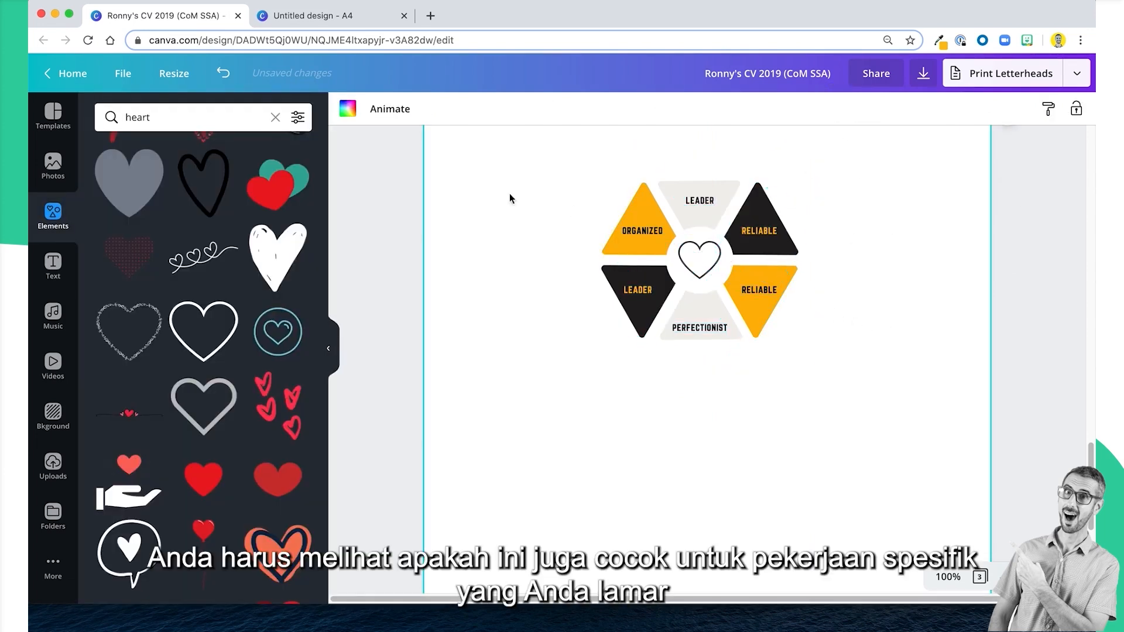
drag(489, 184, 868, 440)
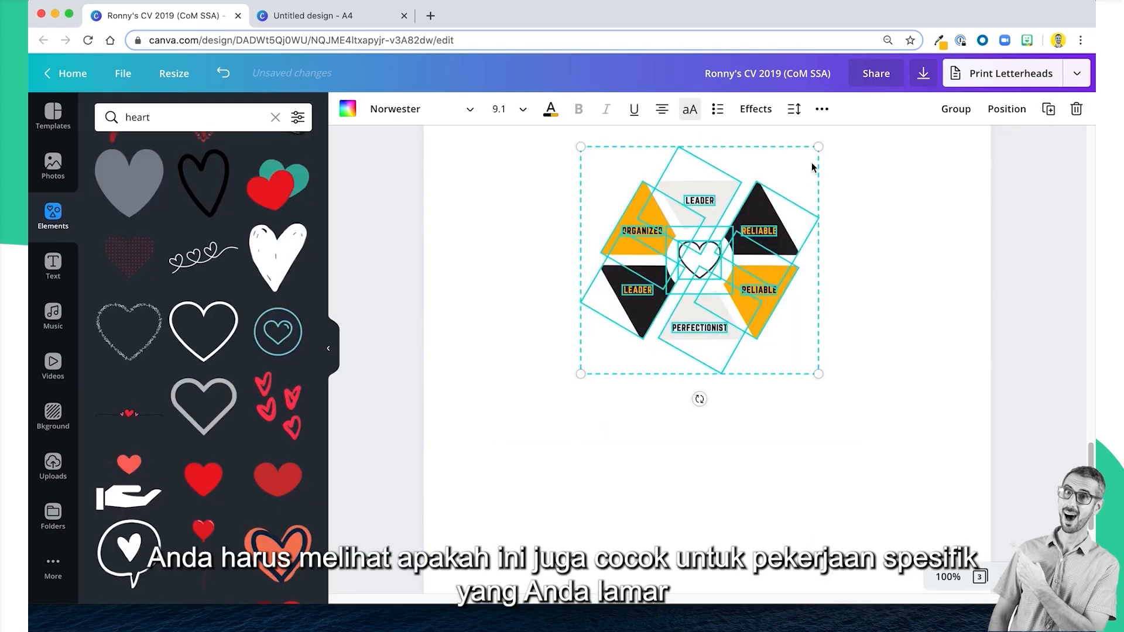
click(972, 111)
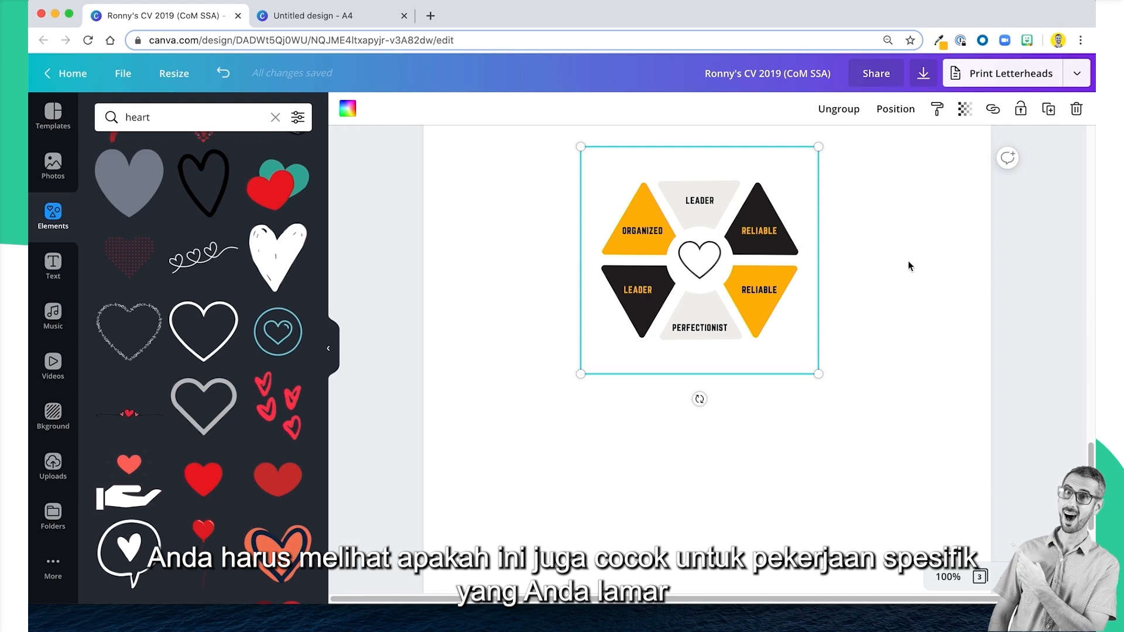
click(867, 351)
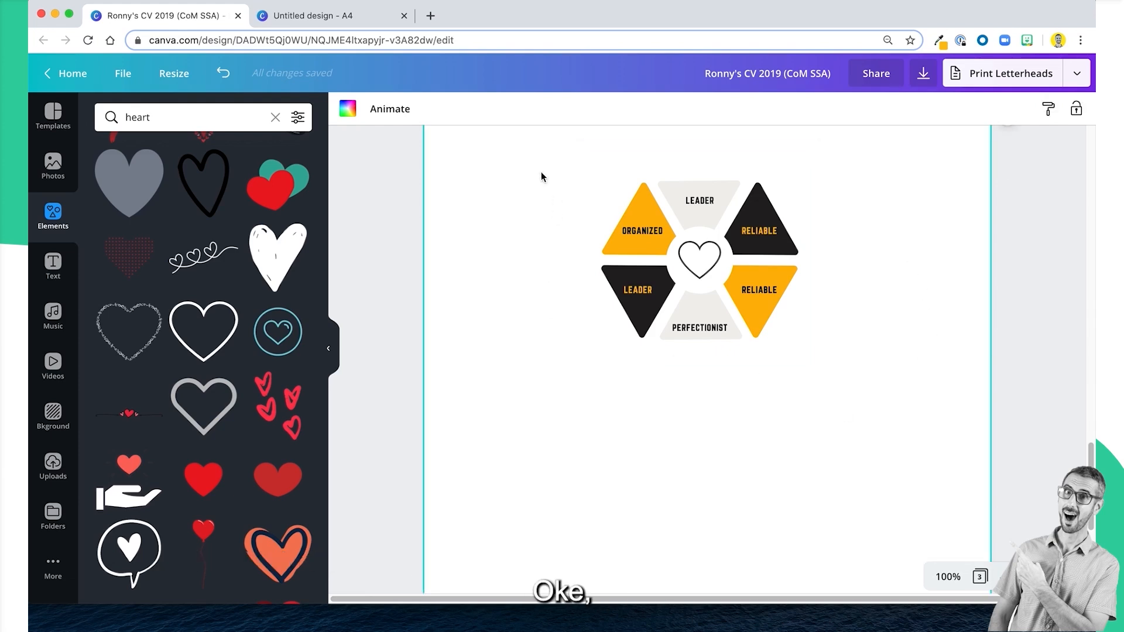
Ungroup the page 3 diagram with the heart, regroup all its parts and copy the group.
drag(541, 171, 830, 404)
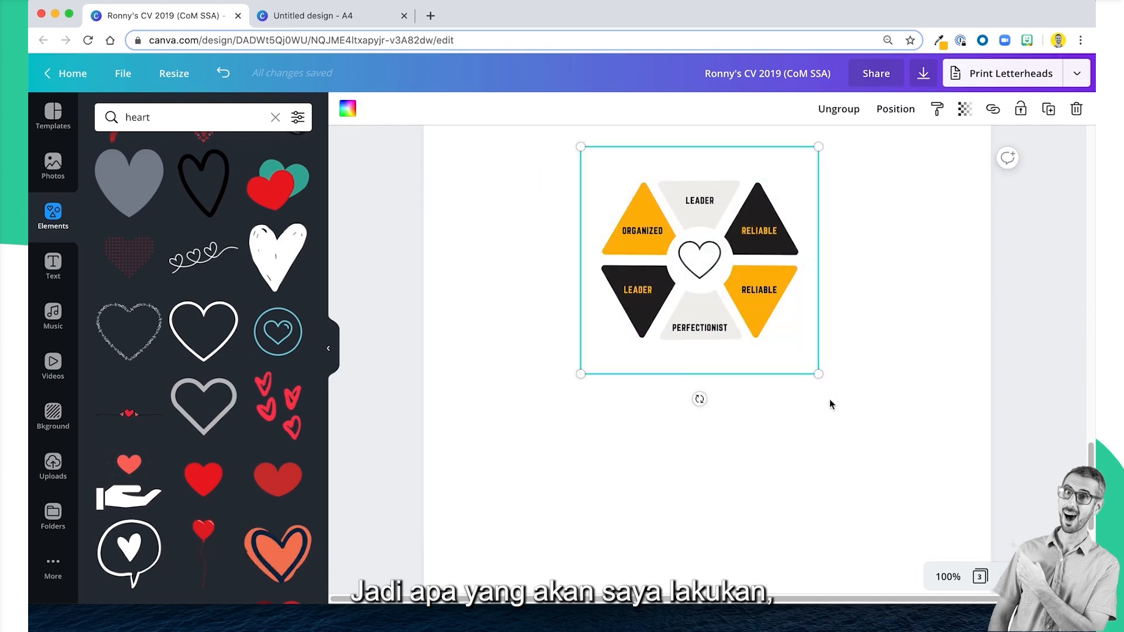
click(843, 154)
drag(492, 163, 853, 404)
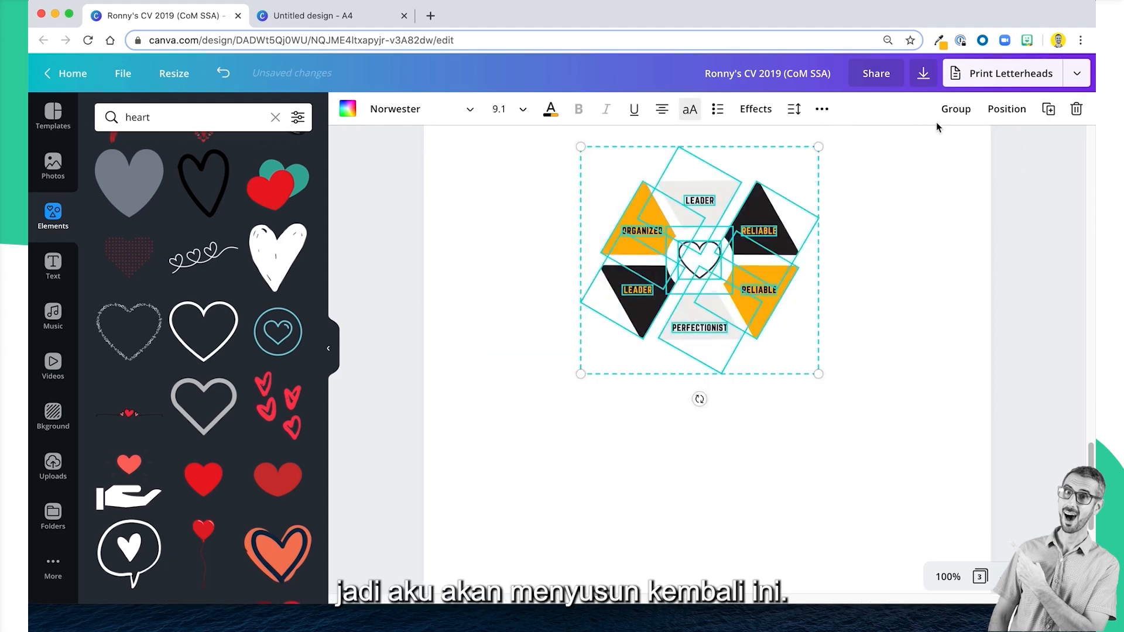
click(950, 110)
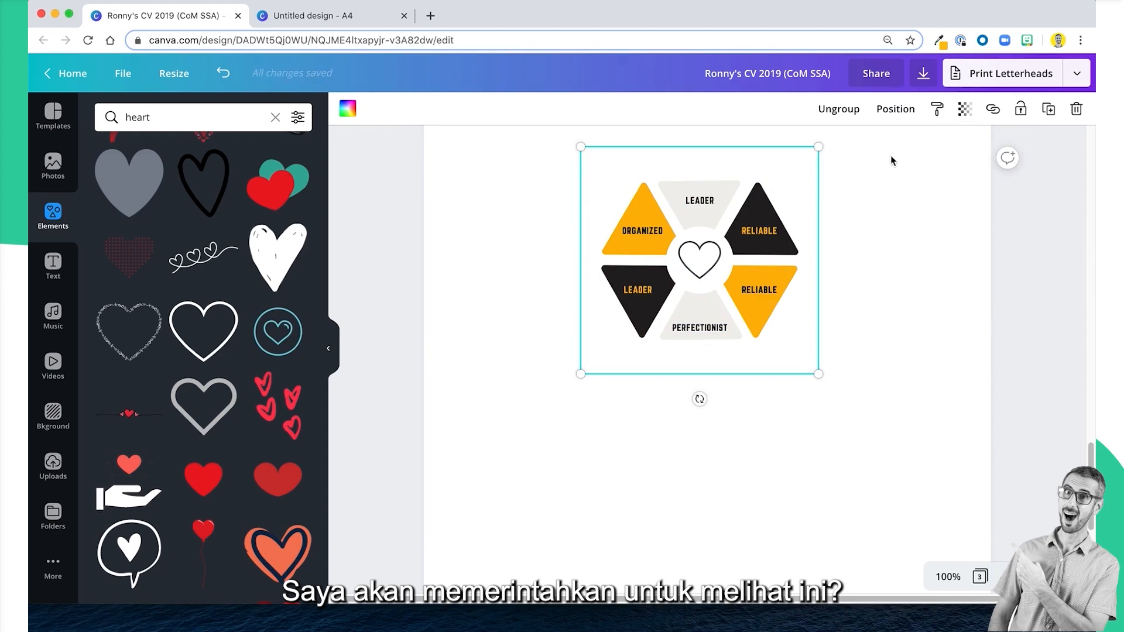
Switch to the "Untitled design - A4" and lock the tall yellow sidebar rectangle in place.
click(296, 16)
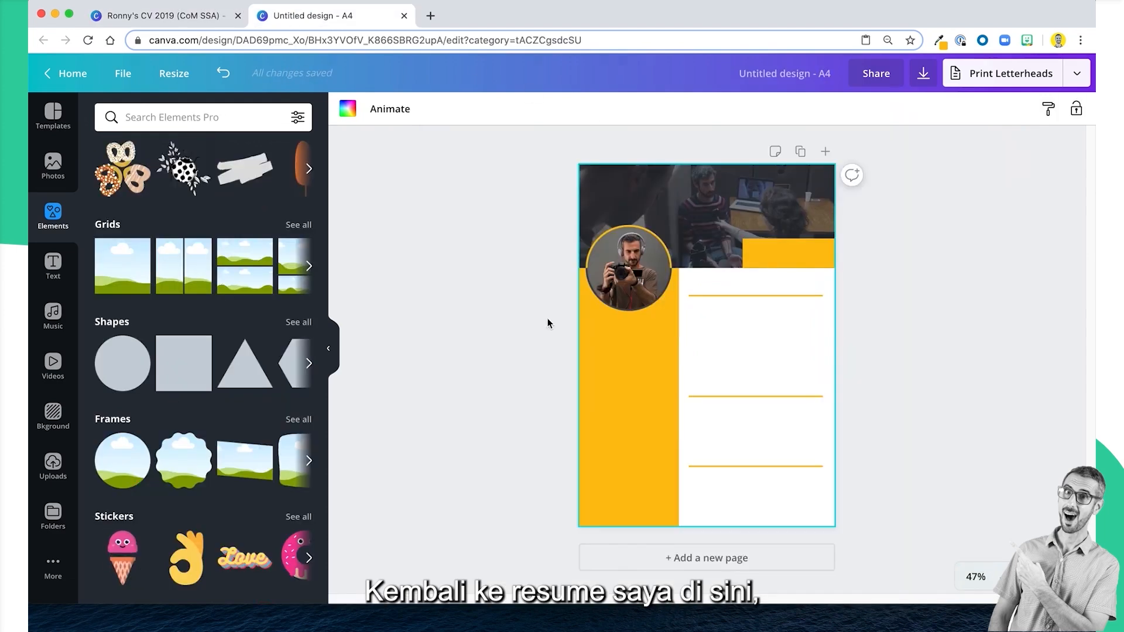
click(648, 434)
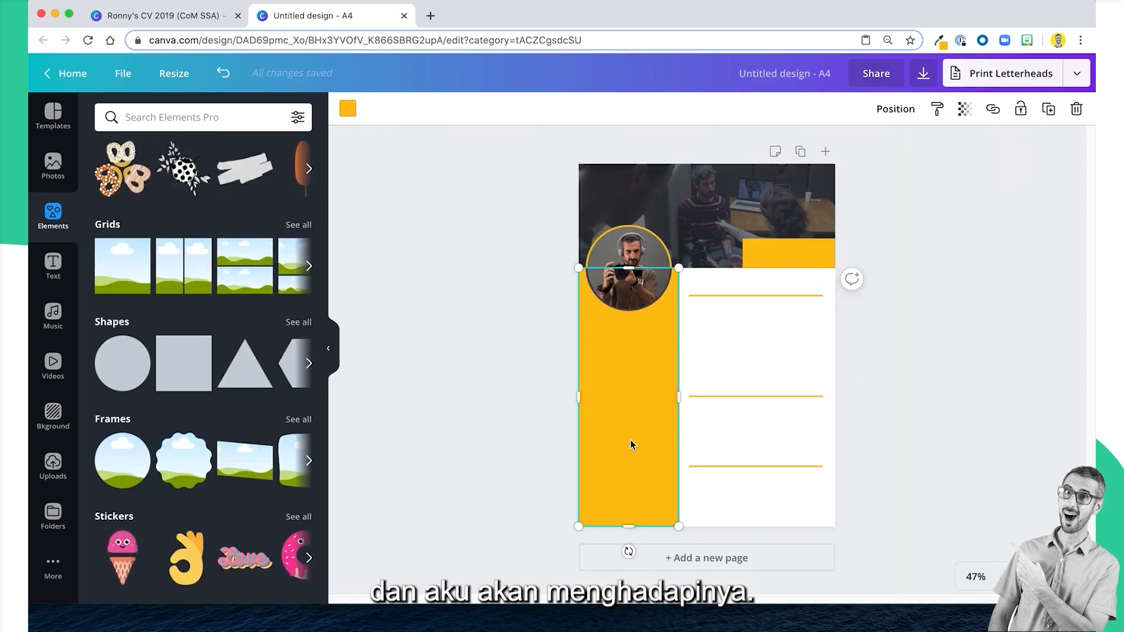
click(567, 426)
click(614, 419)
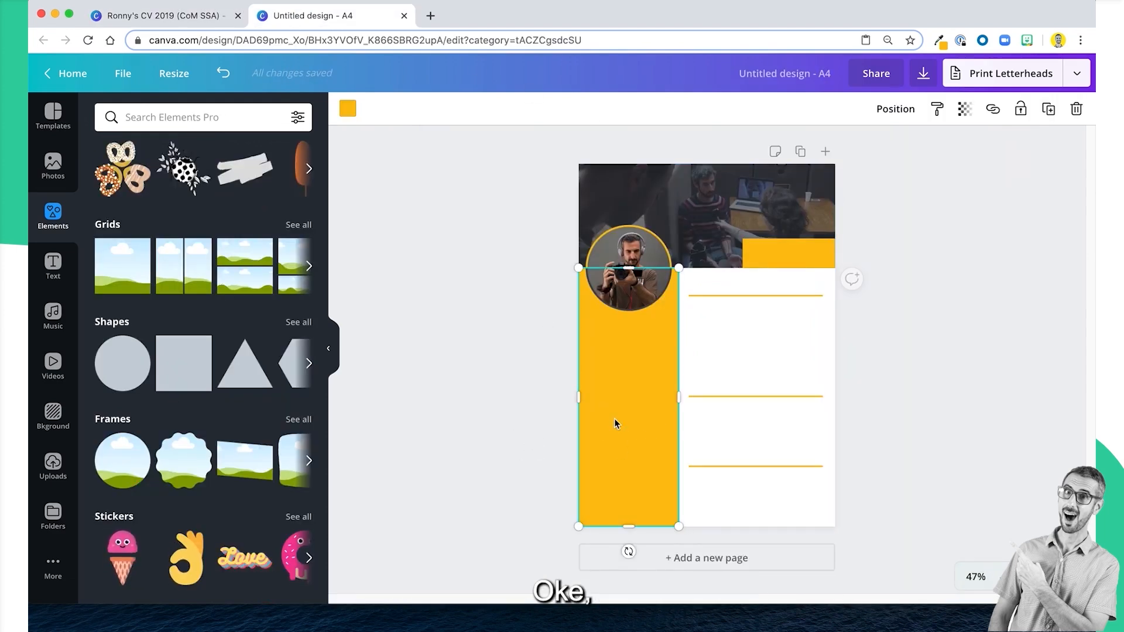
click(1021, 108)
Lock the dark overlay on the header photo and the small yellow rectangle at the header's lower right.
click(755, 202)
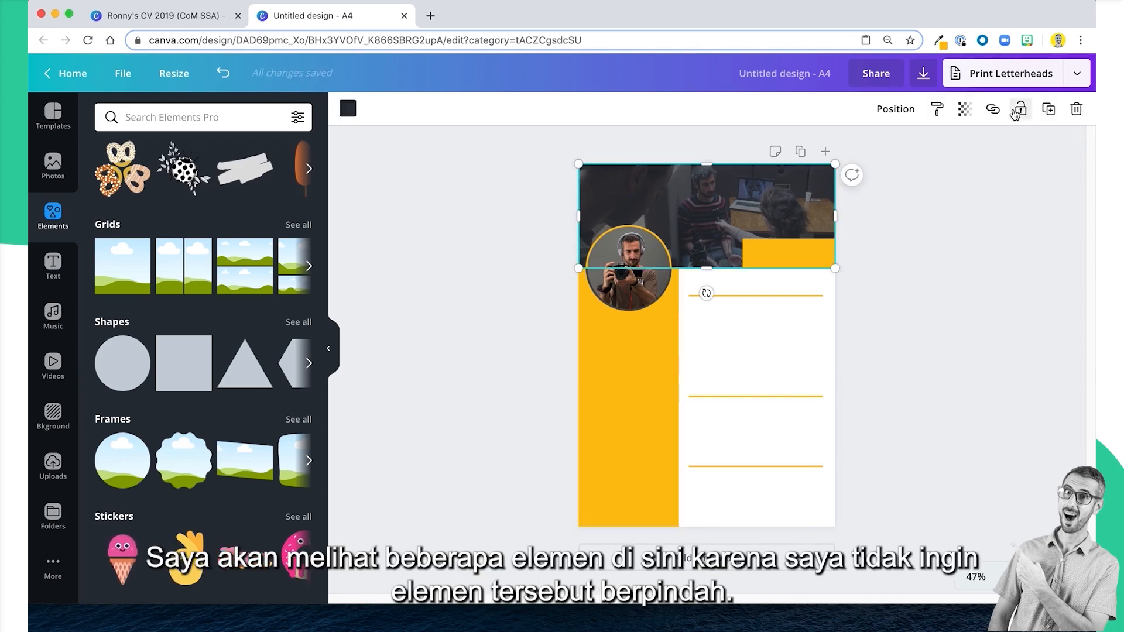
click(1019, 109)
click(984, 304)
click(764, 251)
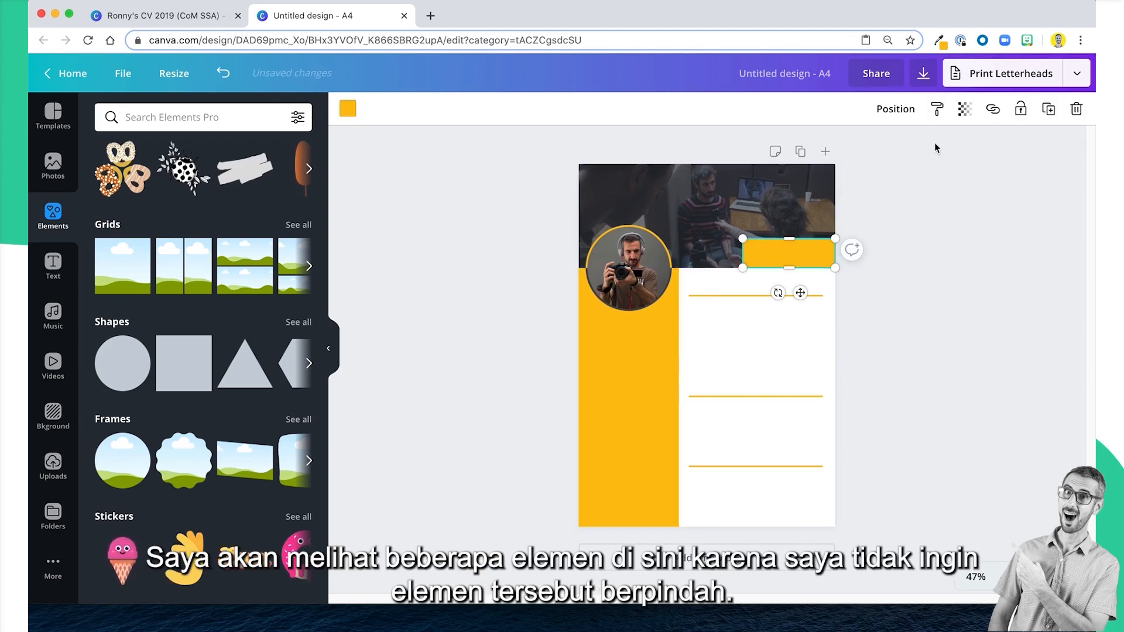
click(1020, 109)
click(944, 349)
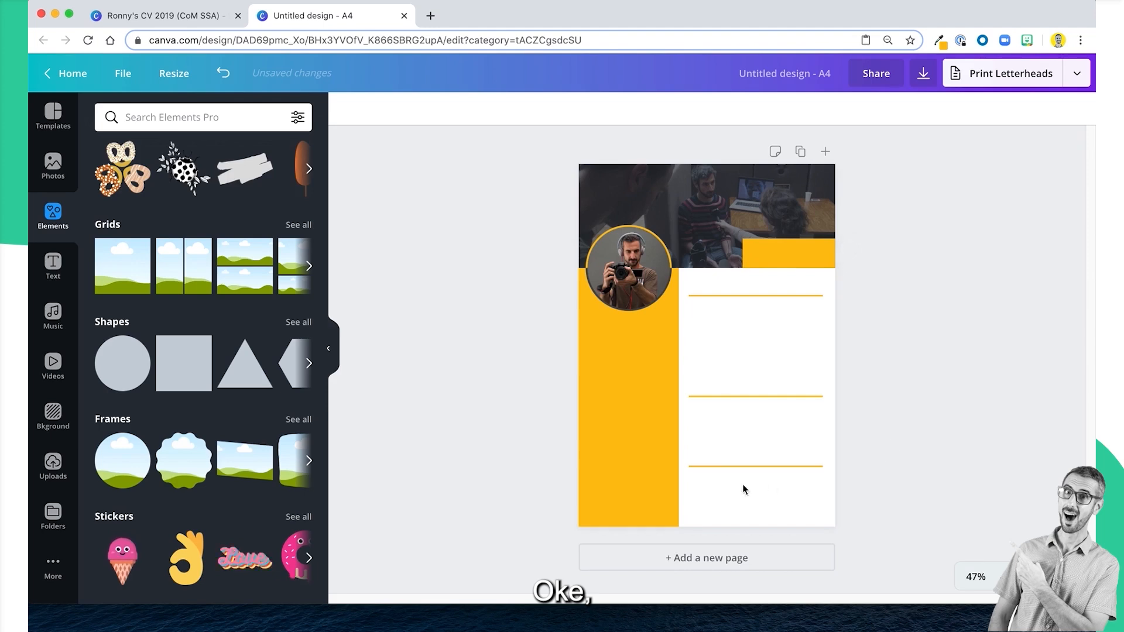
Paste the copied triangle diagram, shrink it to the sidebar's width and centre it at the lower end of the yellow sidebar.
click(616, 400)
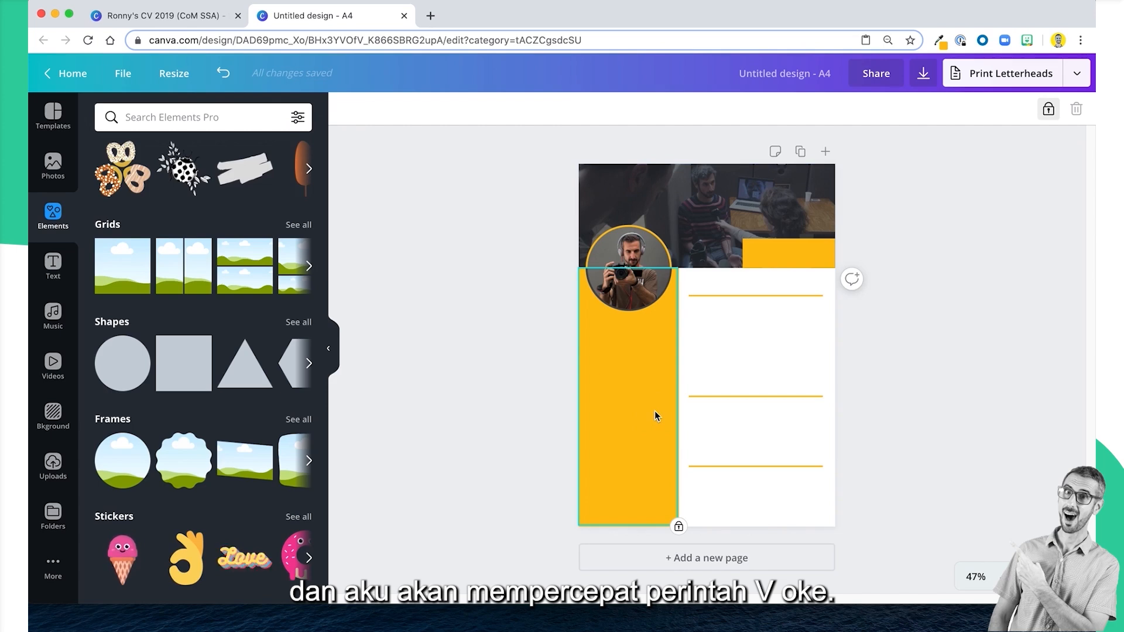
key(super+v)
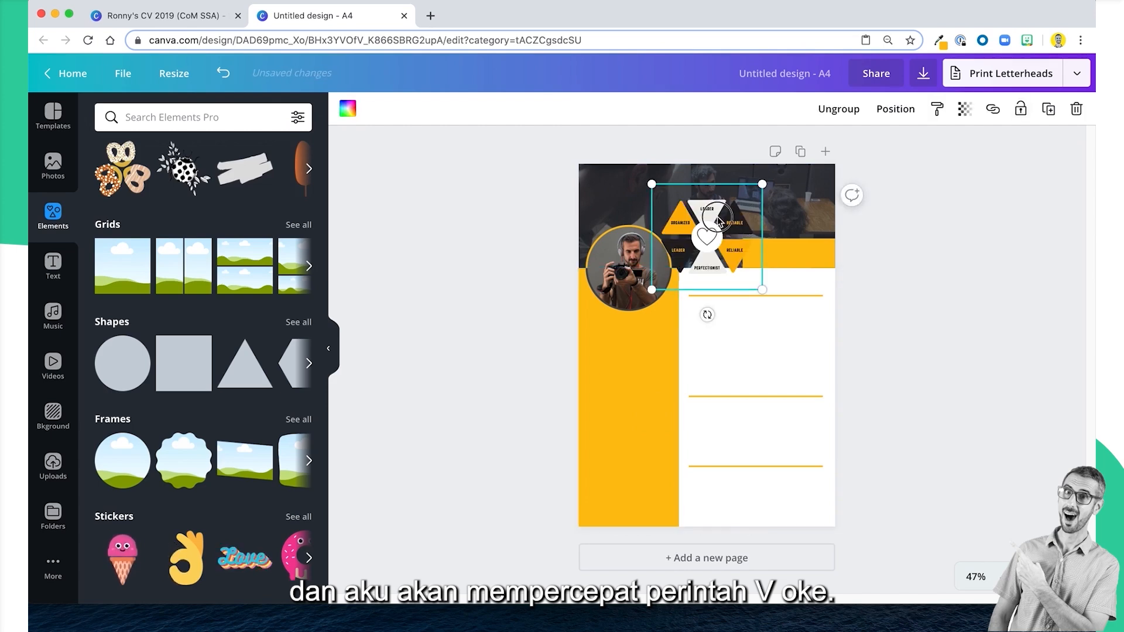
drag(719, 219, 640, 463)
drag(684, 433, 667, 444)
drag(640, 488, 632, 483)
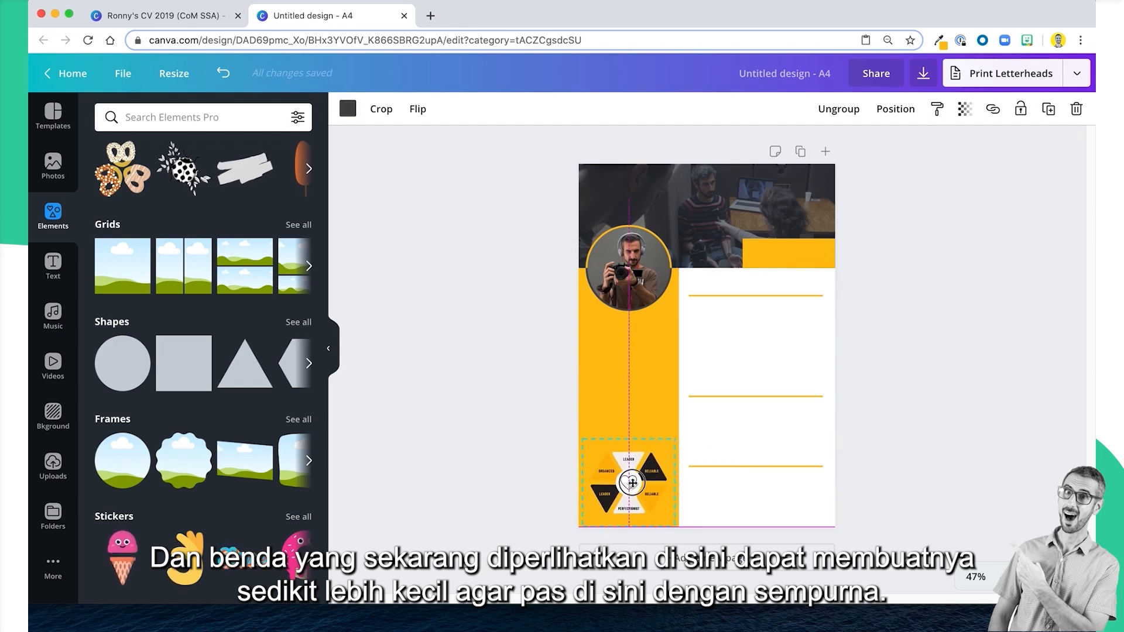
click(485, 466)
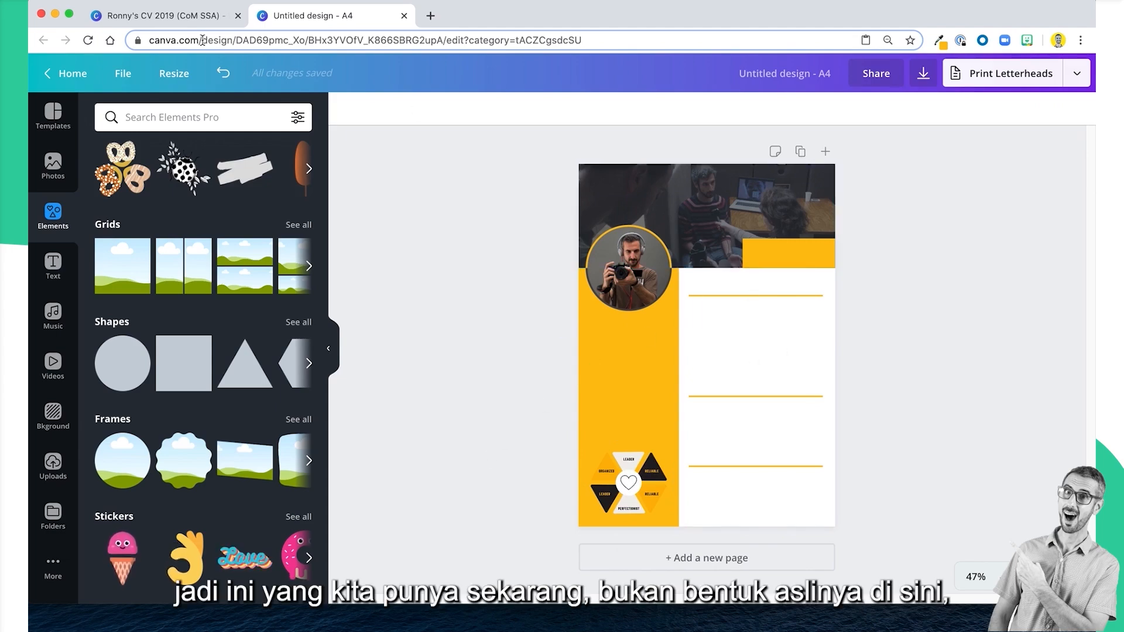
Return to the example CV and examine the arched Personal Skills diagram and overall sidebar content on page 1.
click(190, 17)
scroll(572, 340, up, 15)
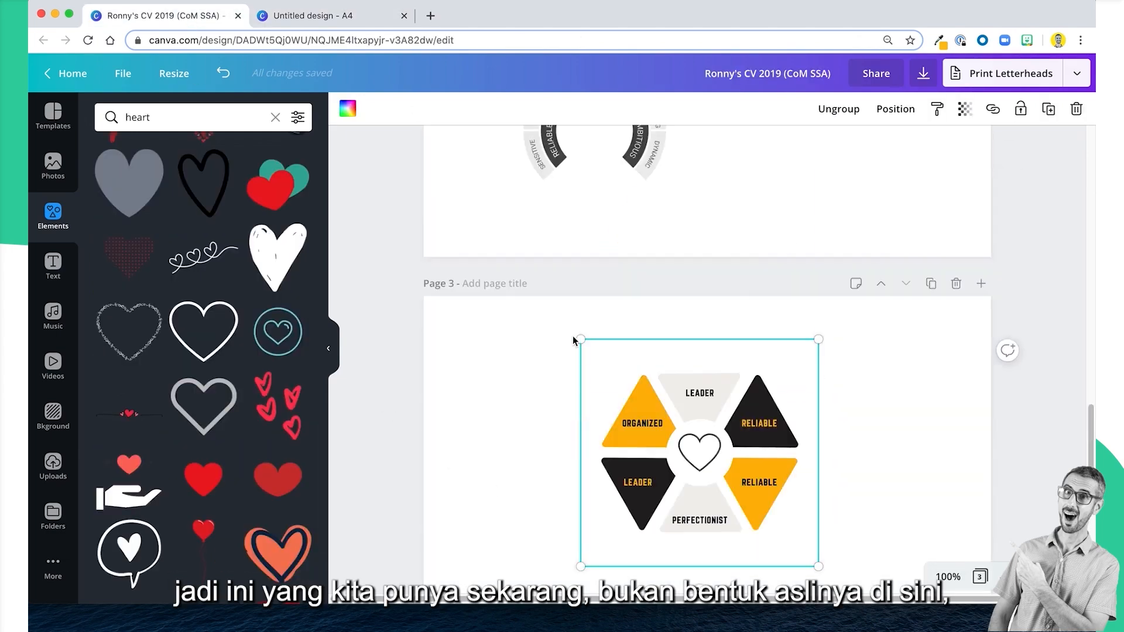
scroll(573, 335, up, 4)
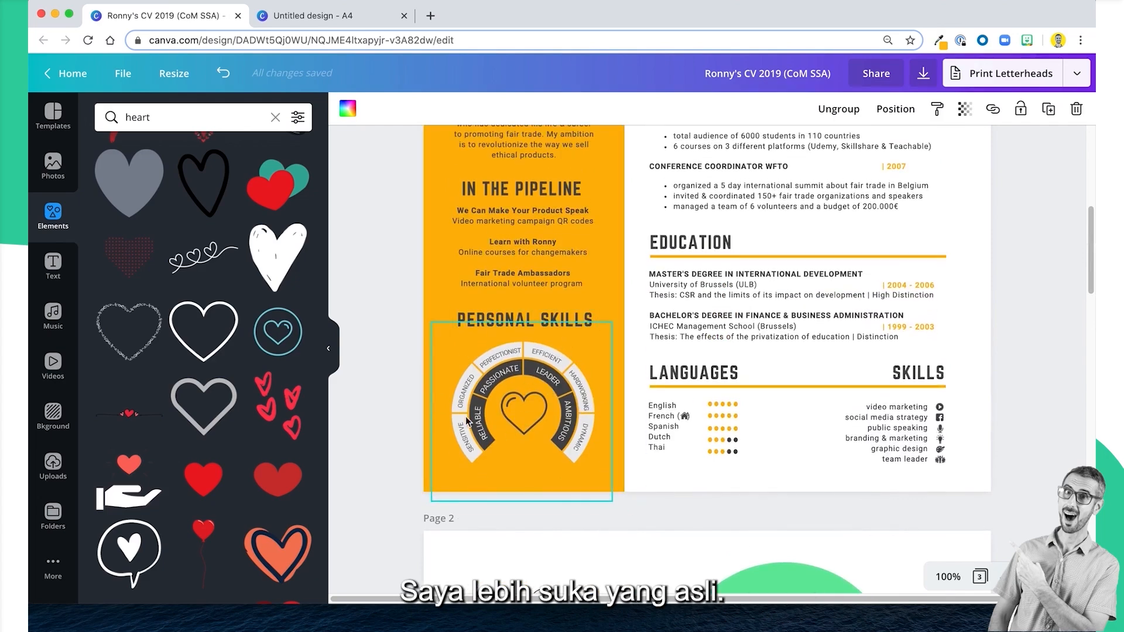
scroll(538, 423, up, 4)
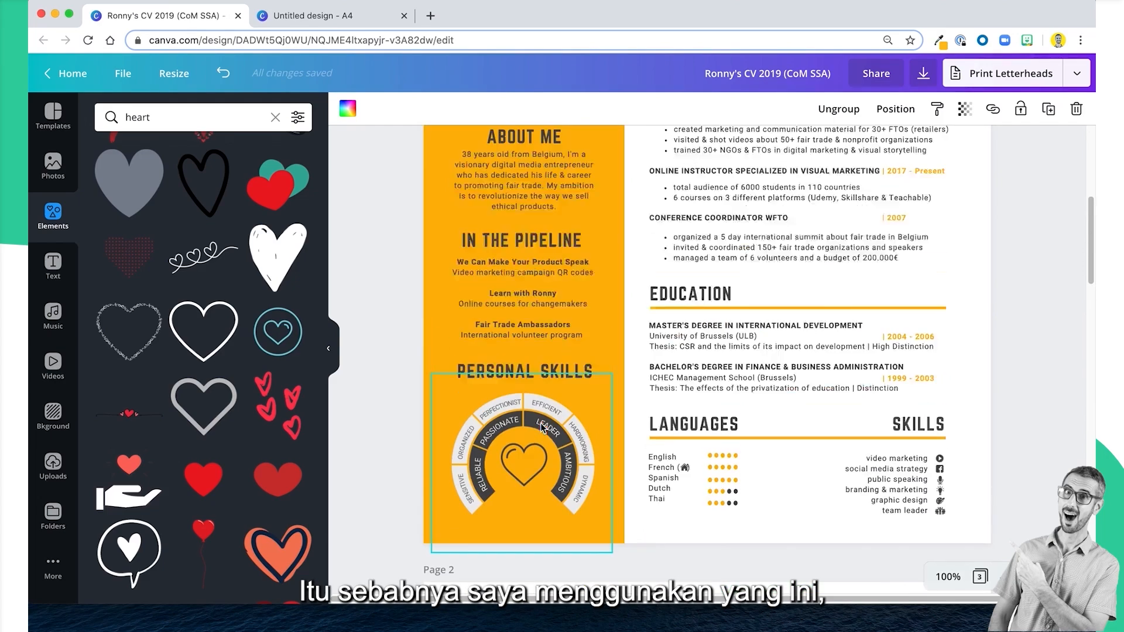
scroll(540, 423, down, 3)
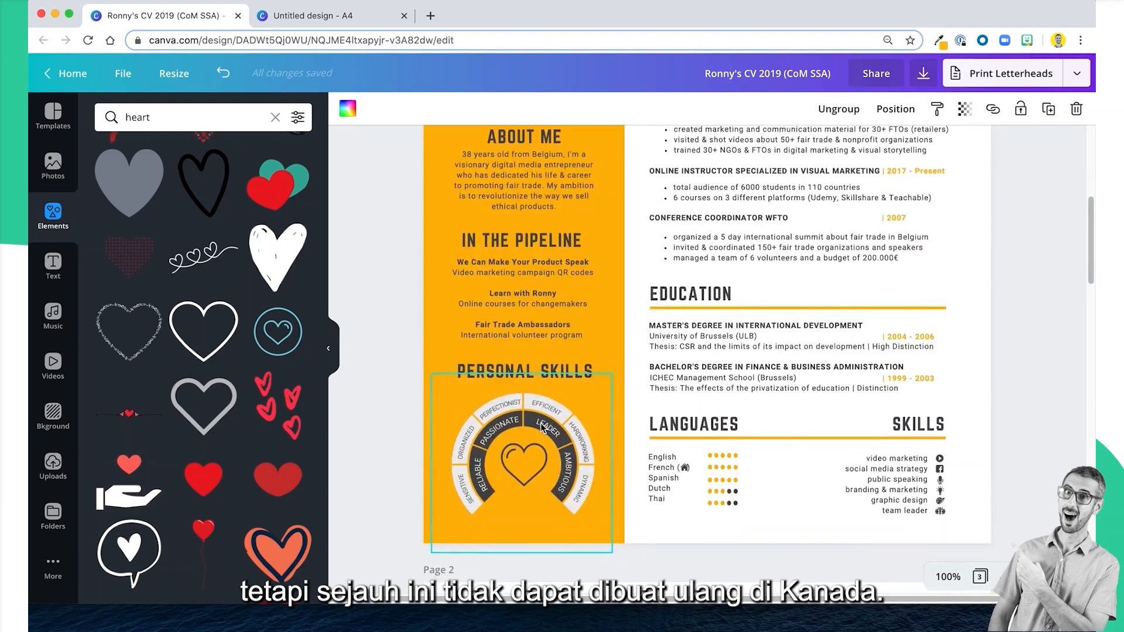
scroll(542, 428, up, 2)
scroll(542, 427, down, 1)
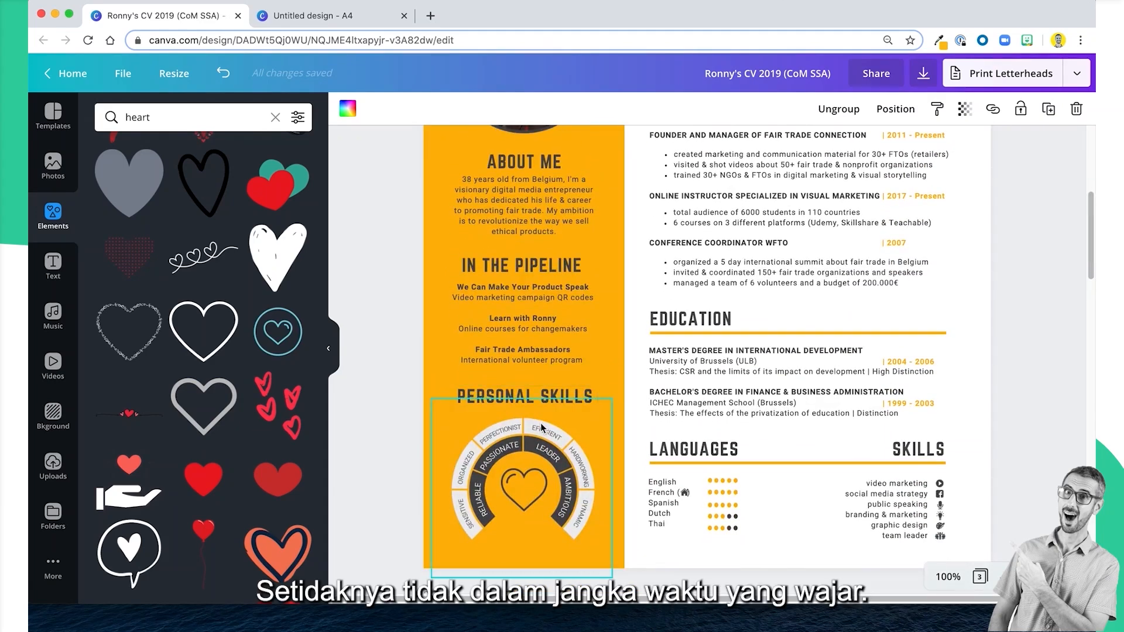
scroll(567, 407, up, 5)
scroll(567, 408, down, 5)
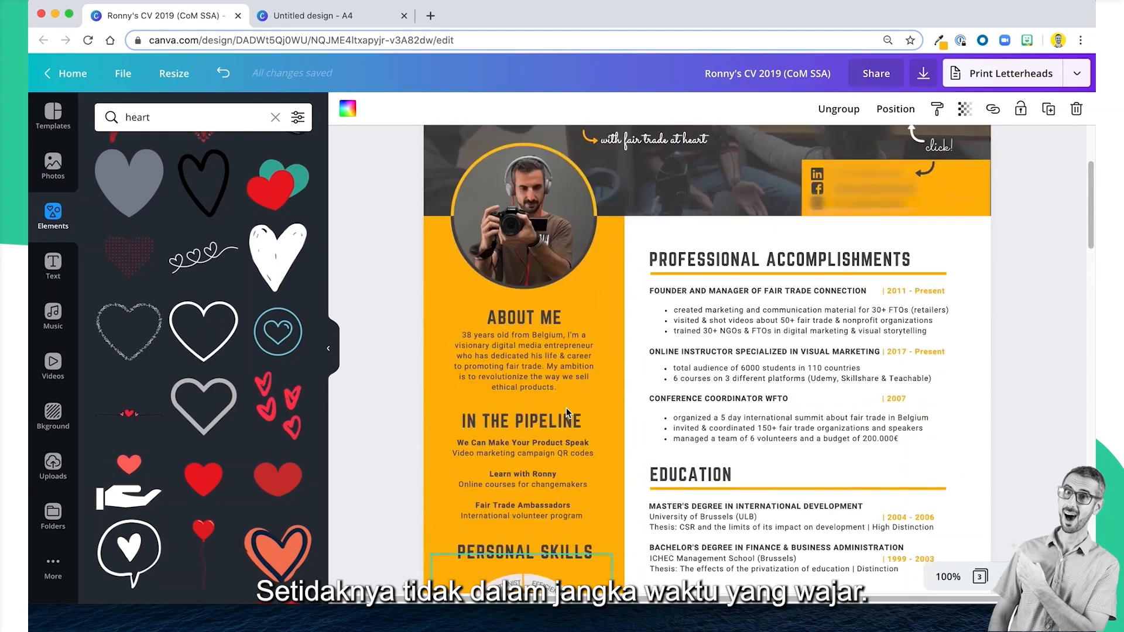
Check the recreated A4 layout, then return to the example CV and examine its Languages and Skills sections.
click(355, 16)
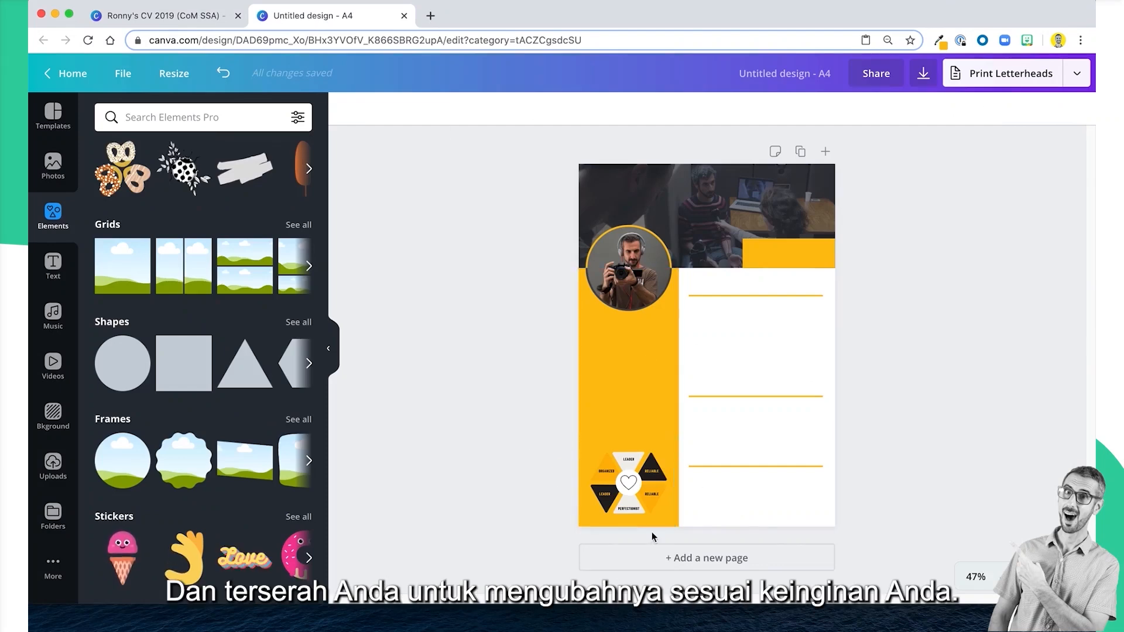
click(199, 14)
scroll(543, 266, down, 2)
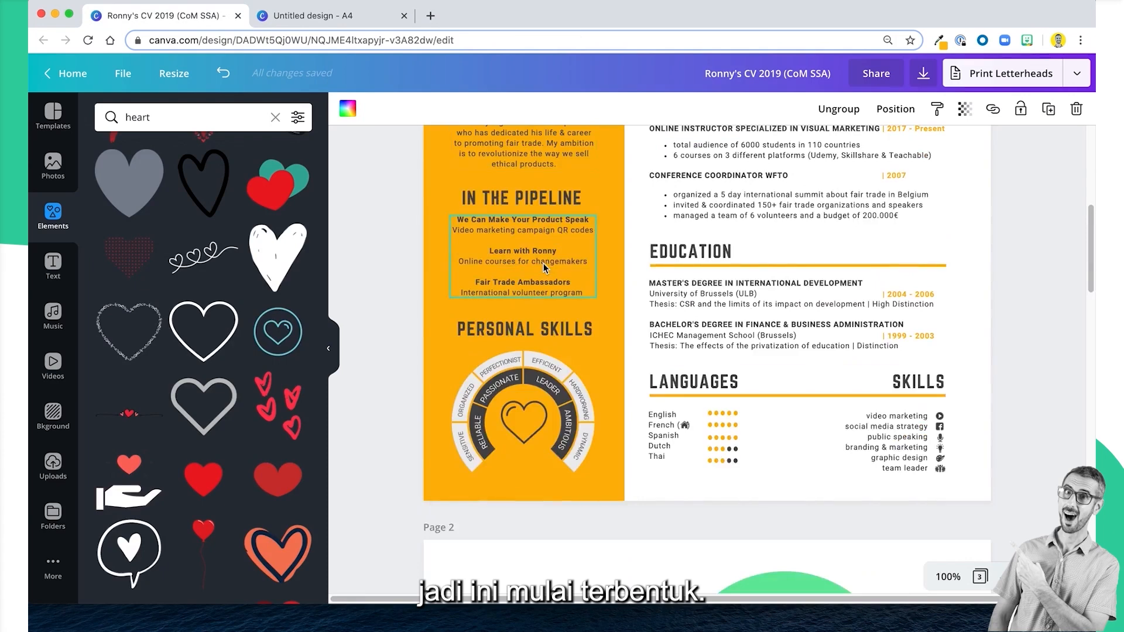
scroll(641, 362, down, 2)
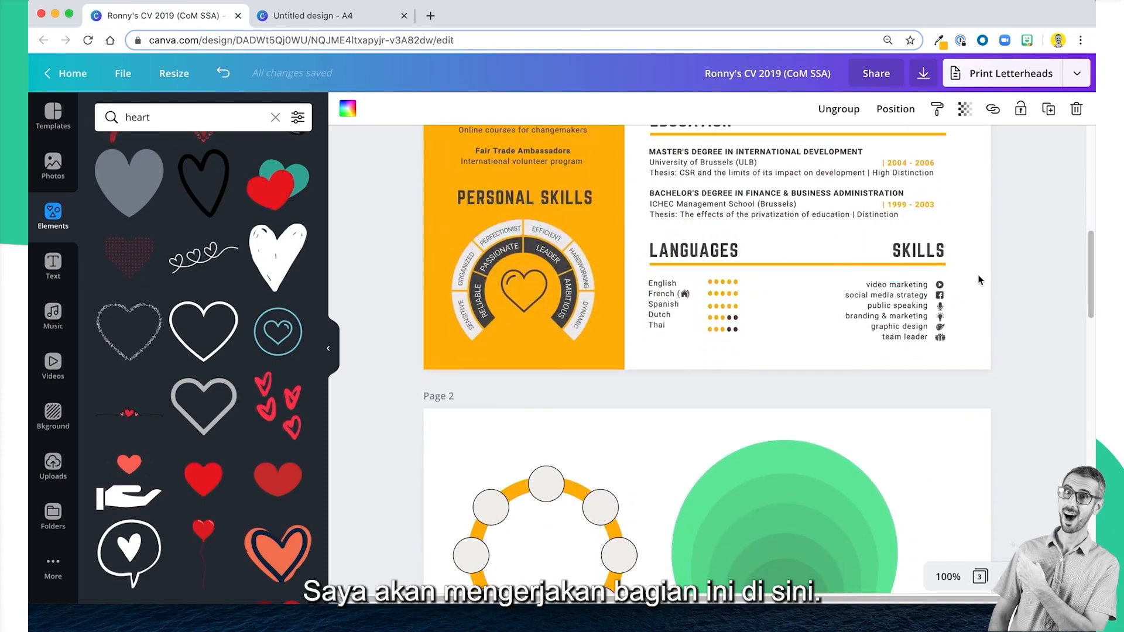
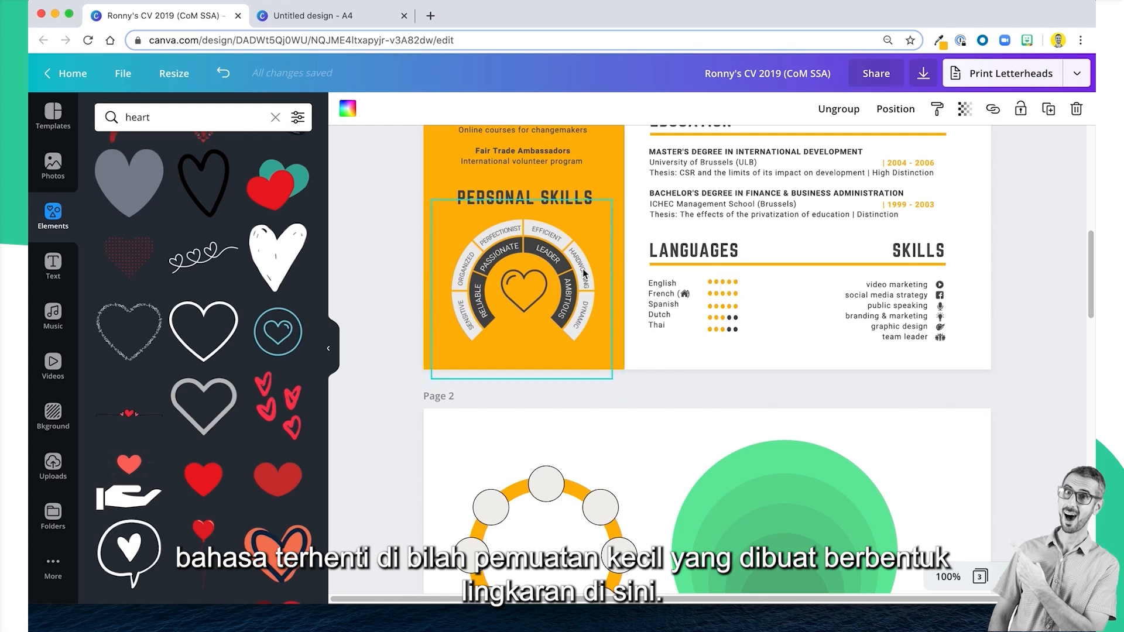
Copy the languages list from the example CV and paste it into the A4 design, placing it below the lowest section line.
click(667, 305)
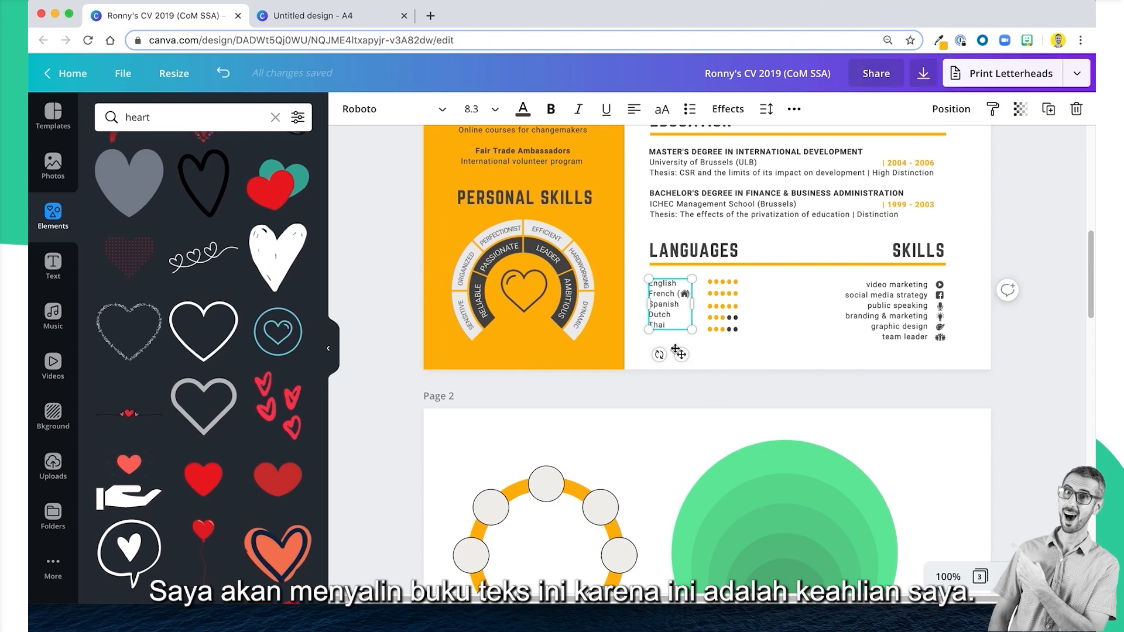
click(296, 15)
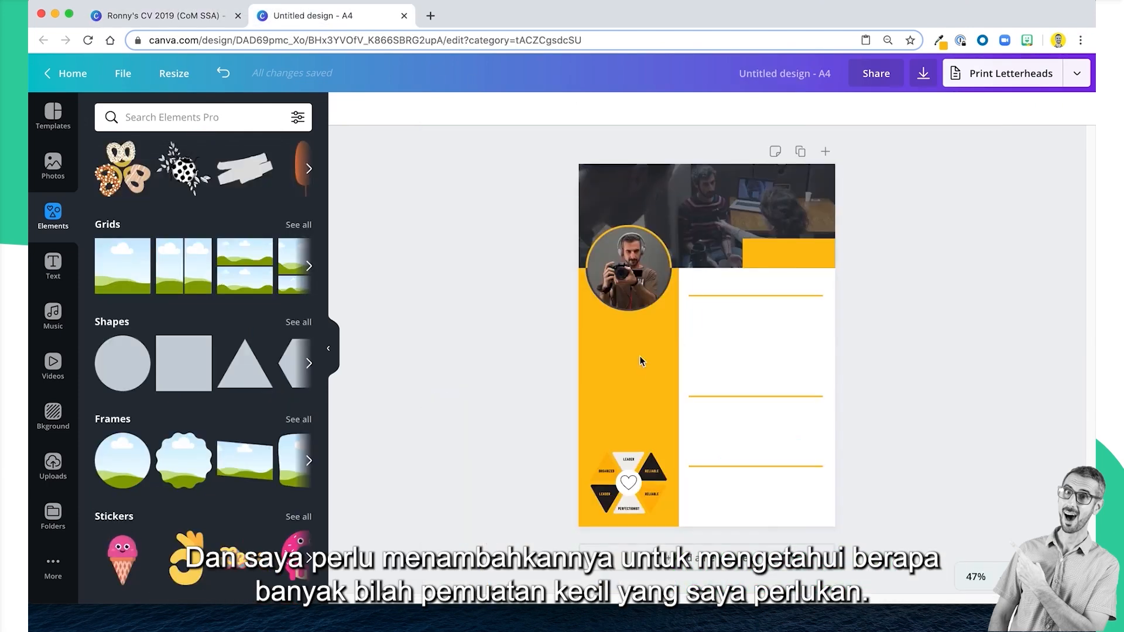
click(750, 502)
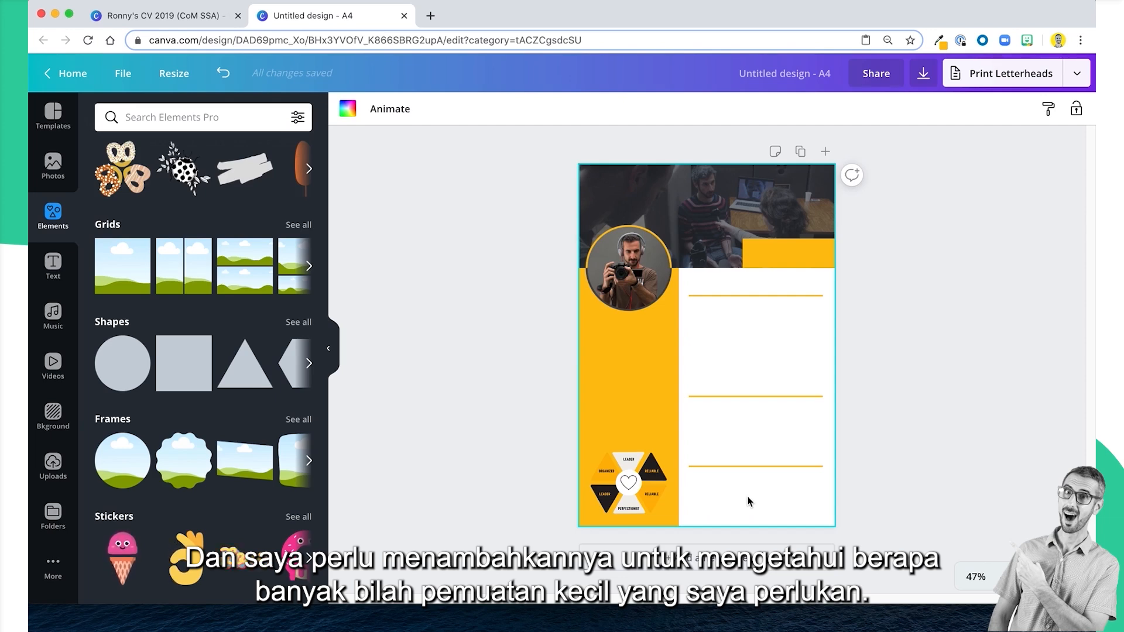
text(English French ( ) Spanish Dutch Thai)
click(745, 501)
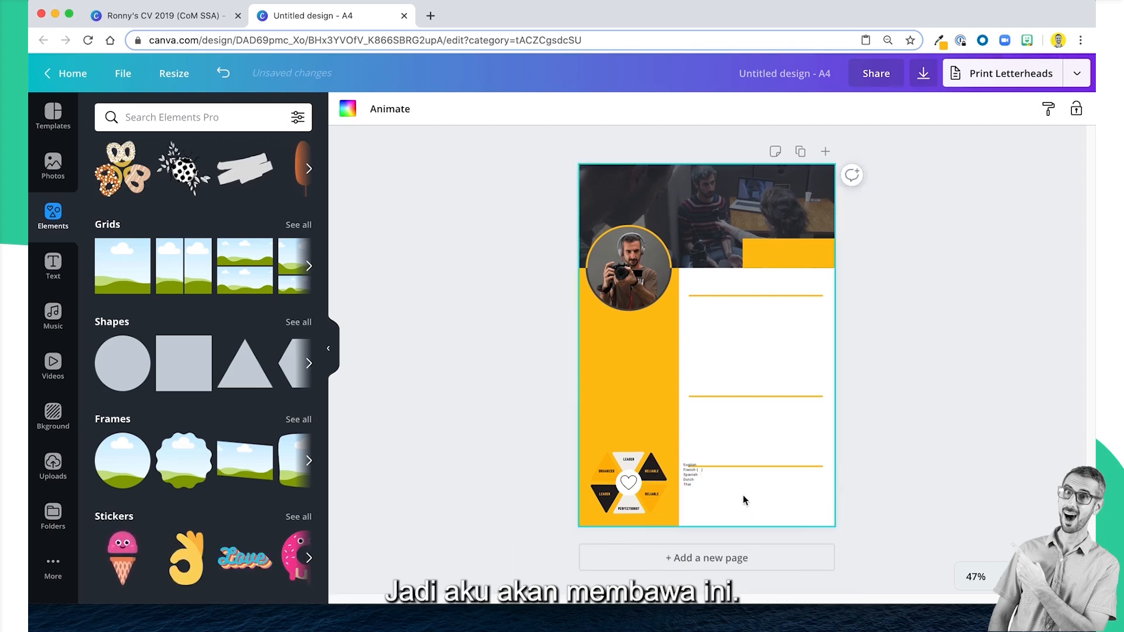
click(976, 578)
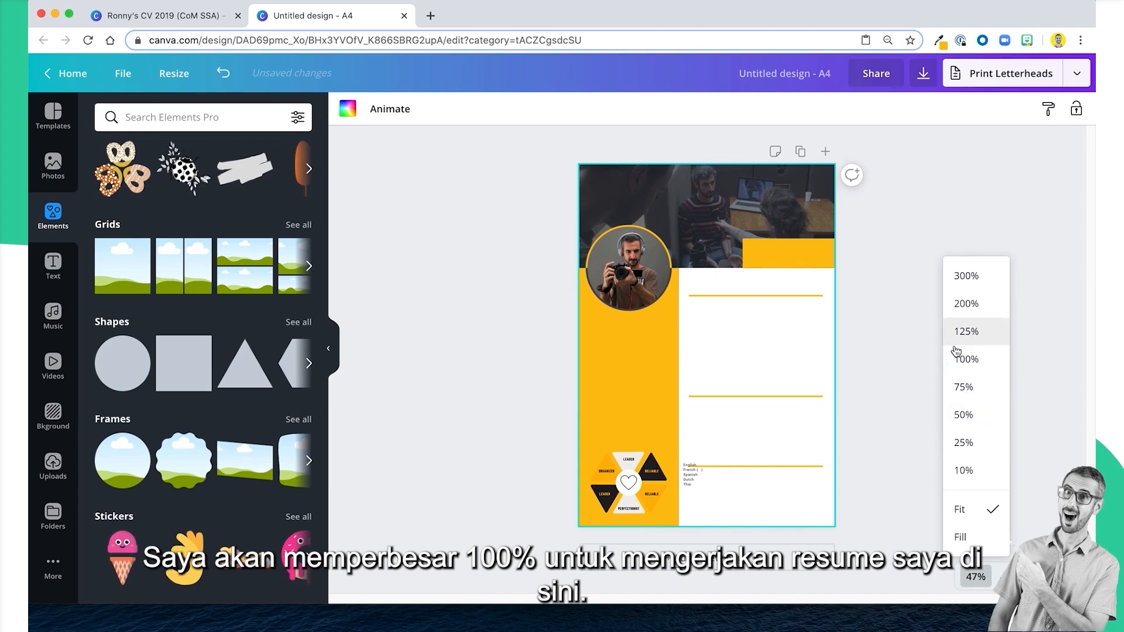
click(974, 356)
scroll(911, 402, down, 2)
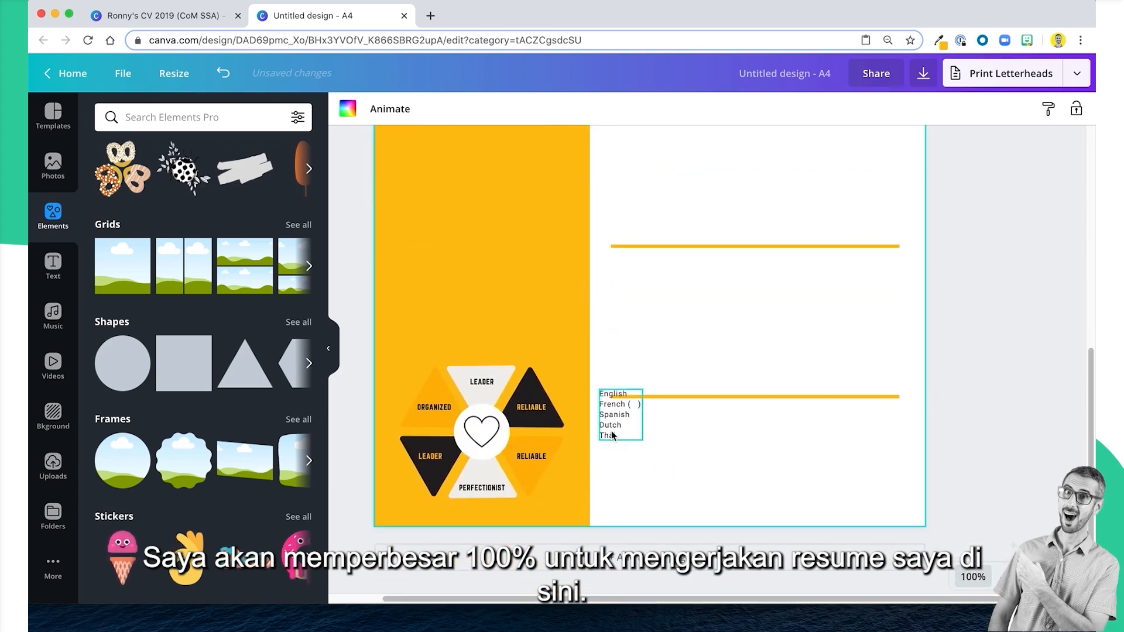
drag(611, 435, 683, 488)
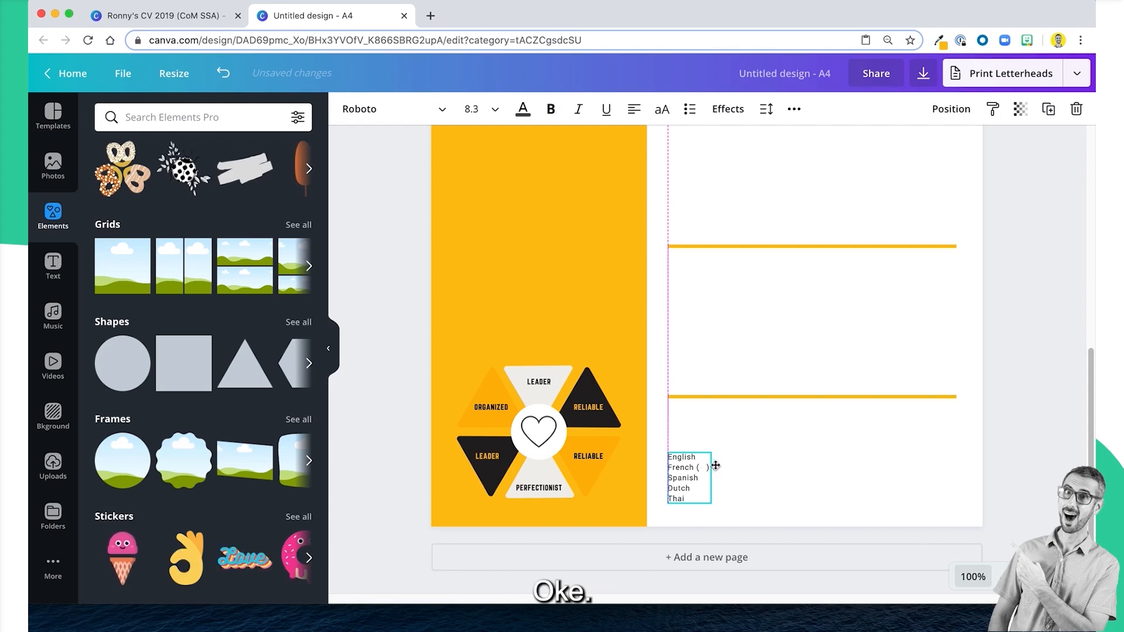
Copy the three job entries with dates and bullets from the example CV's Professional Accomplishments and paste them under the A4 page's first section line.
click(135, 13)
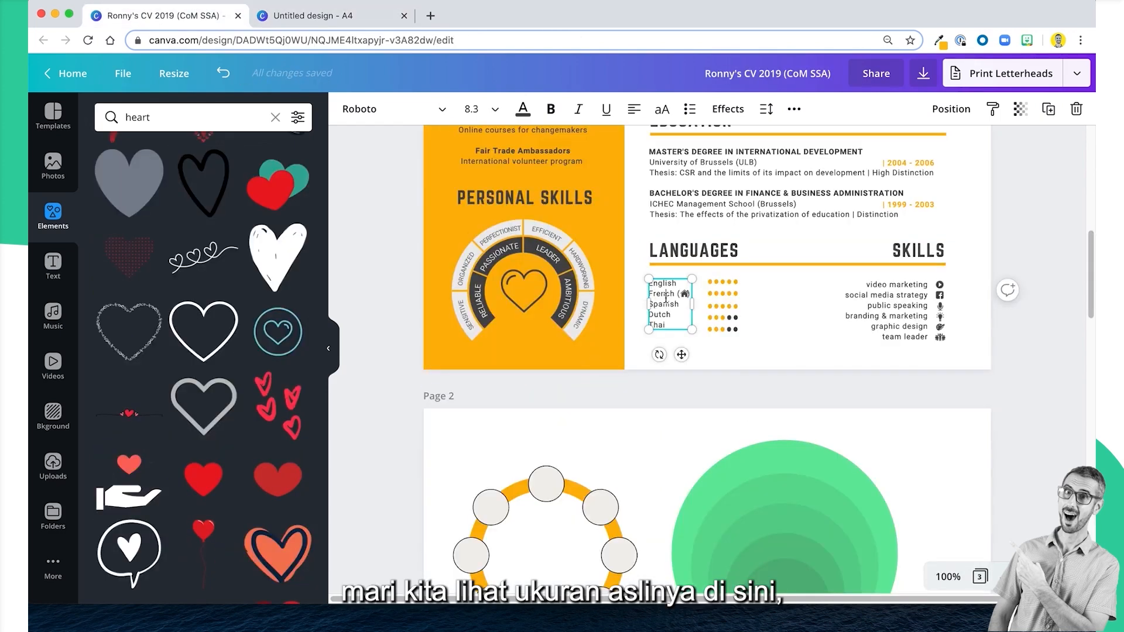
click(348, 23)
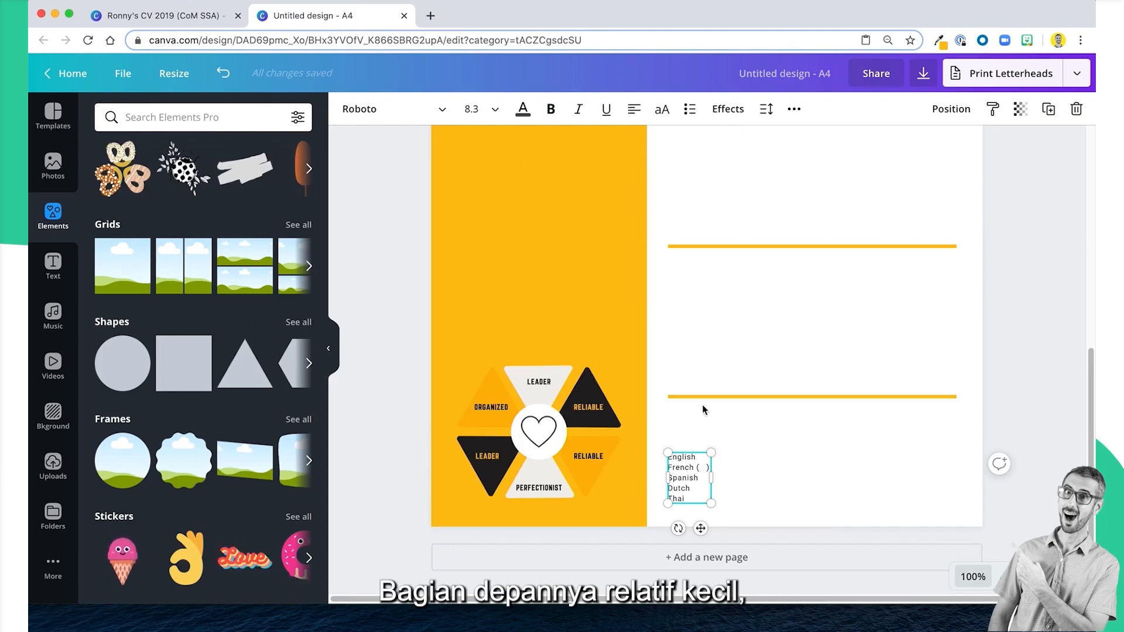
scroll(716, 453, up, 3)
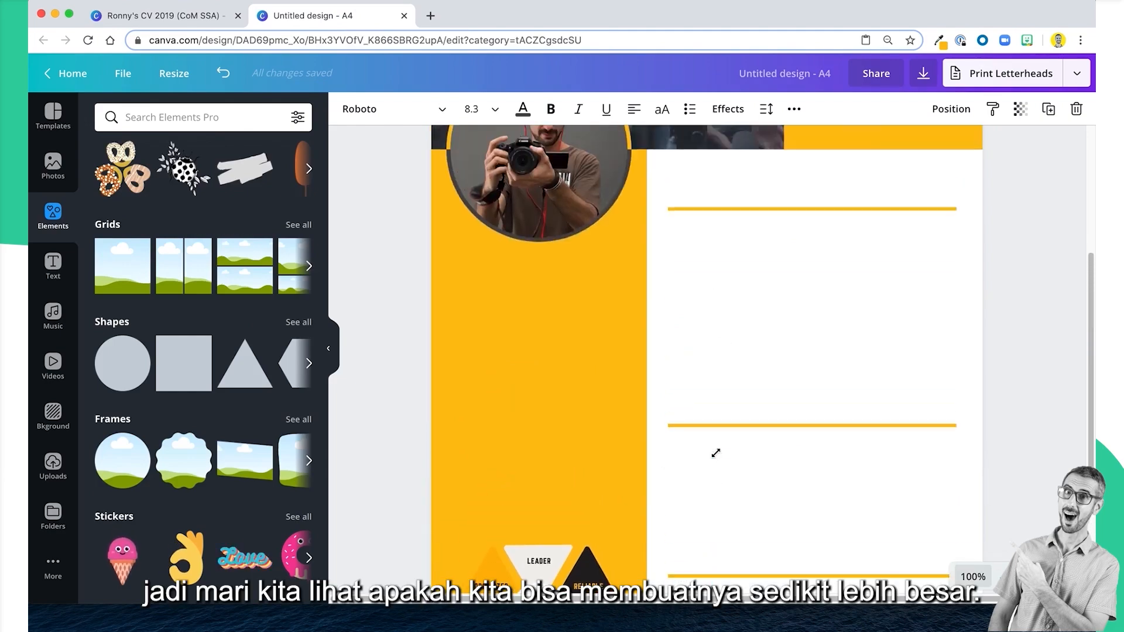
scroll(715, 453, down, 3)
click(202, 14)
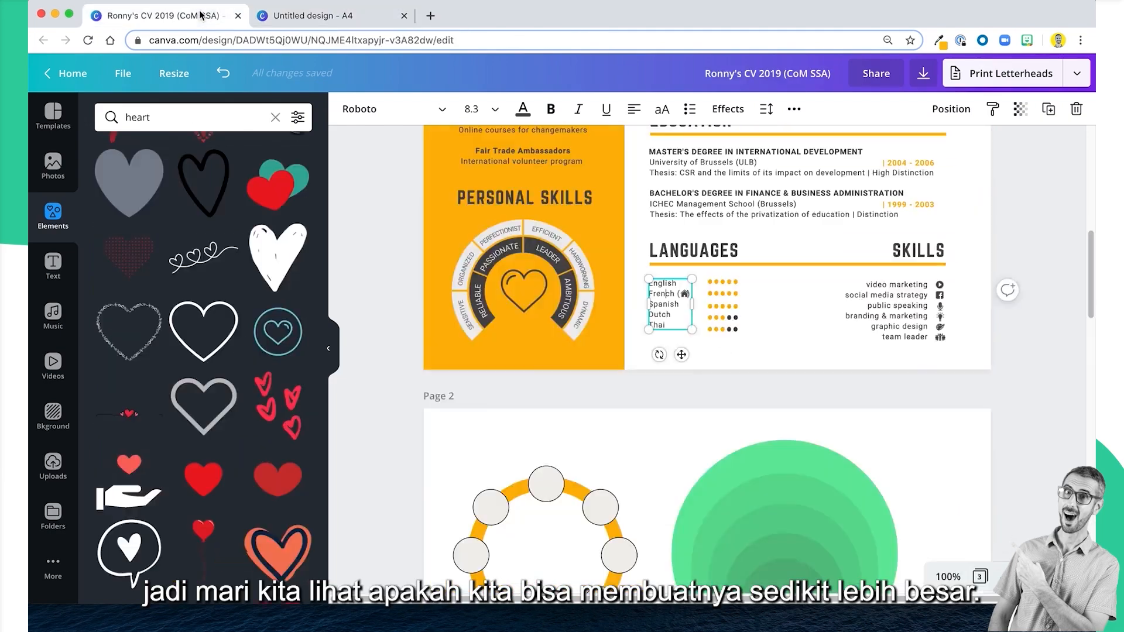
scroll(794, 343, up, 5)
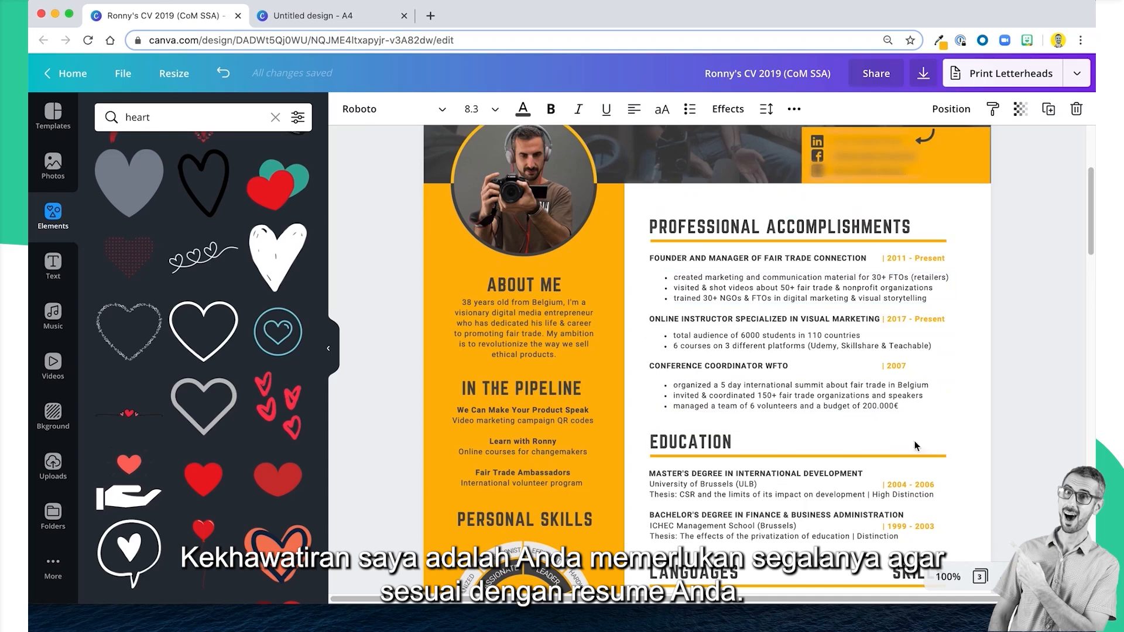
scroll(949, 410, down, 1)
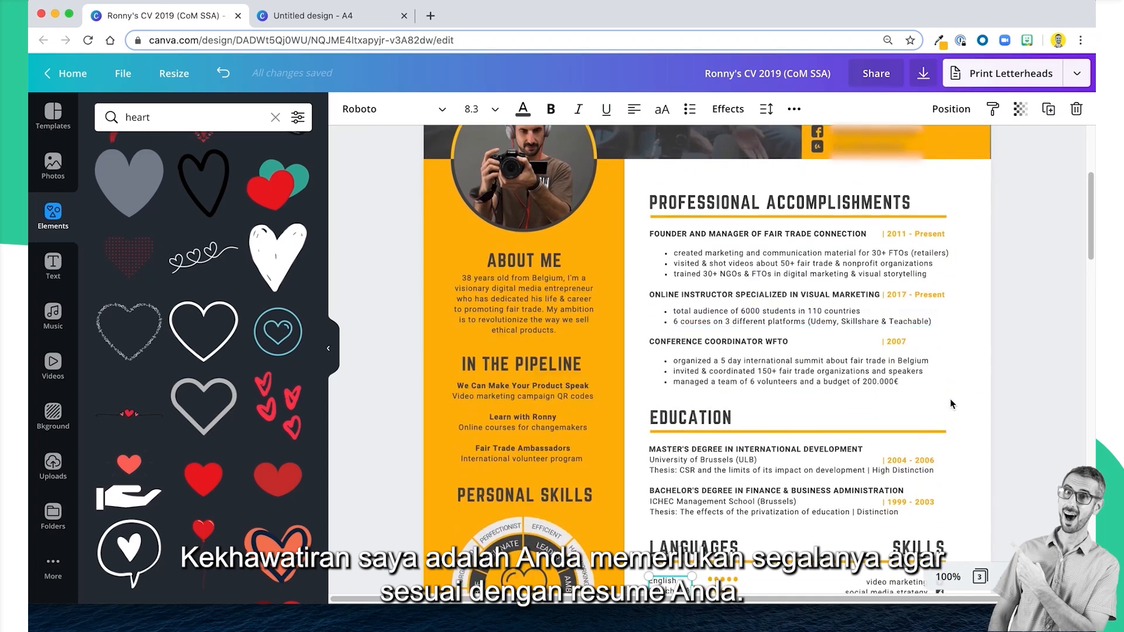
drag(951, 404, 640, 234)
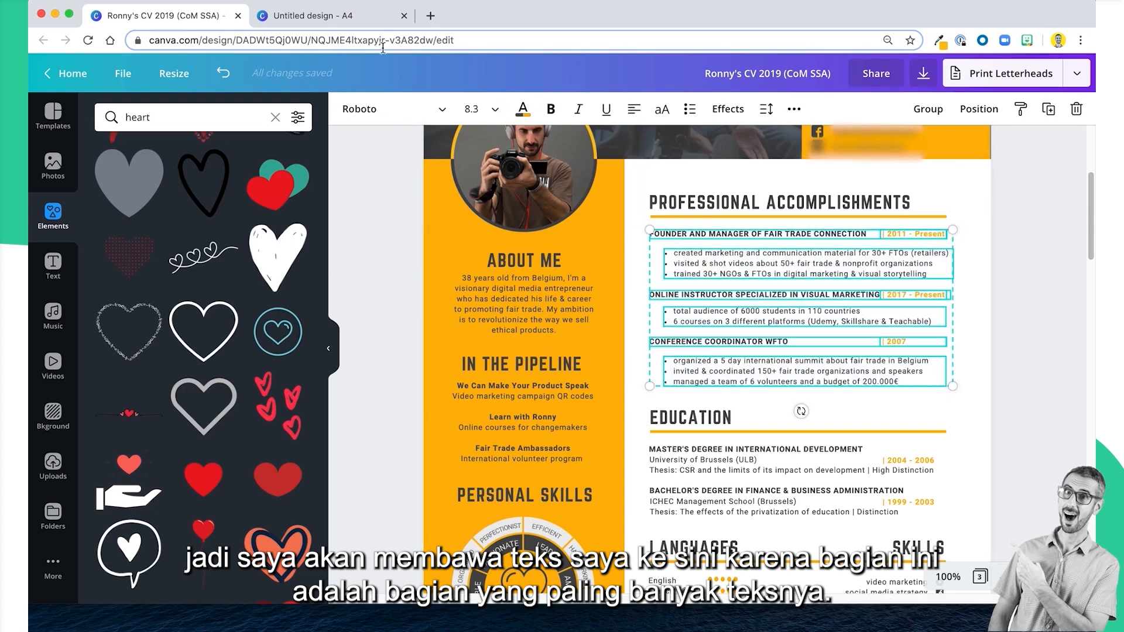
click(313, 15)
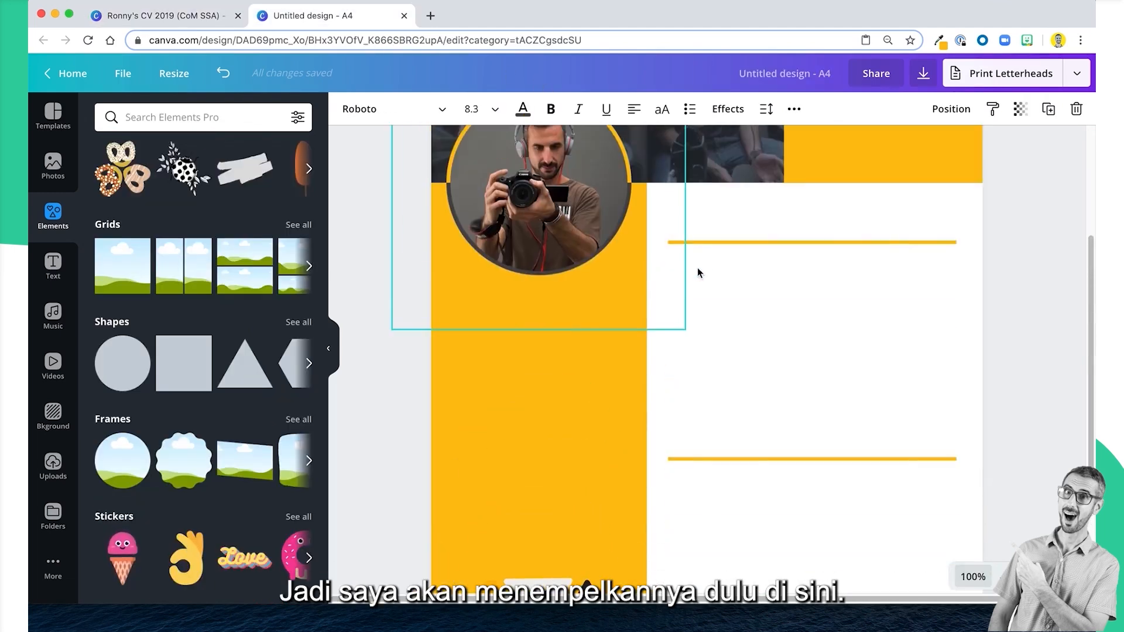
click(767, 292)
key(cmd+v)
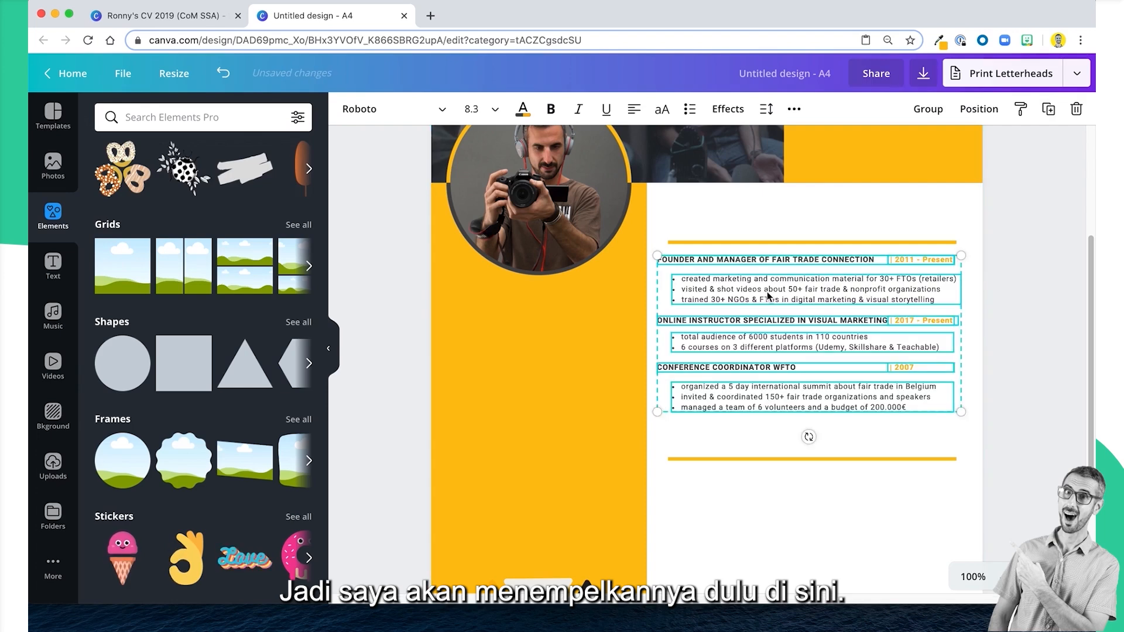
click(1026, 279)
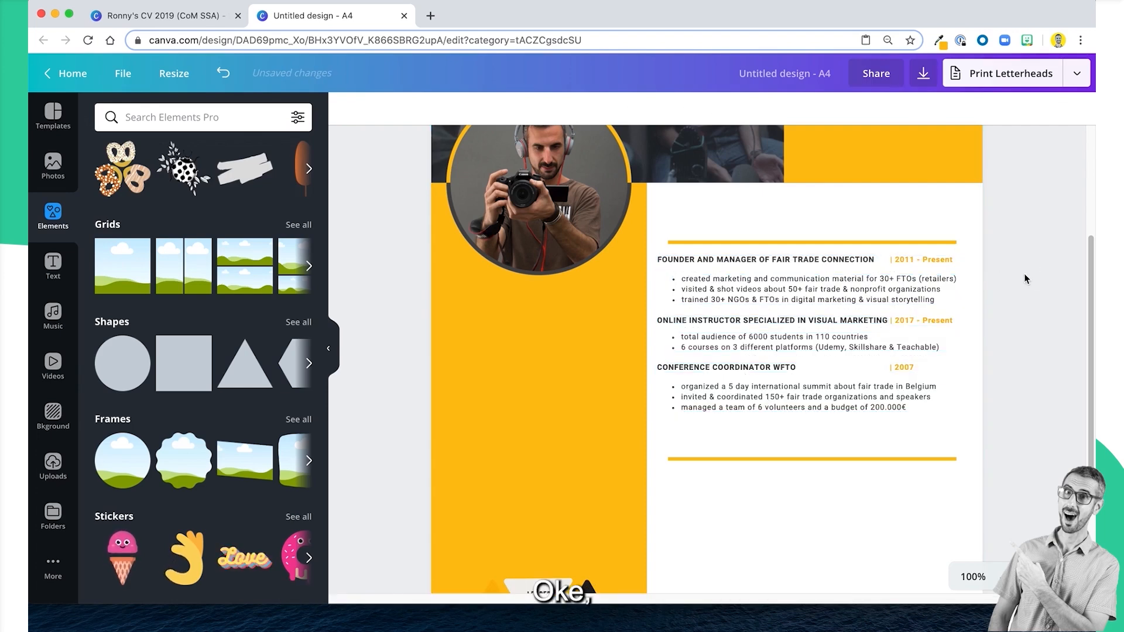
Select all the pasted job entries together and centre them horizontally on the yellow section line above.
drag(962, 439, 732, 252)
click(566, 245)
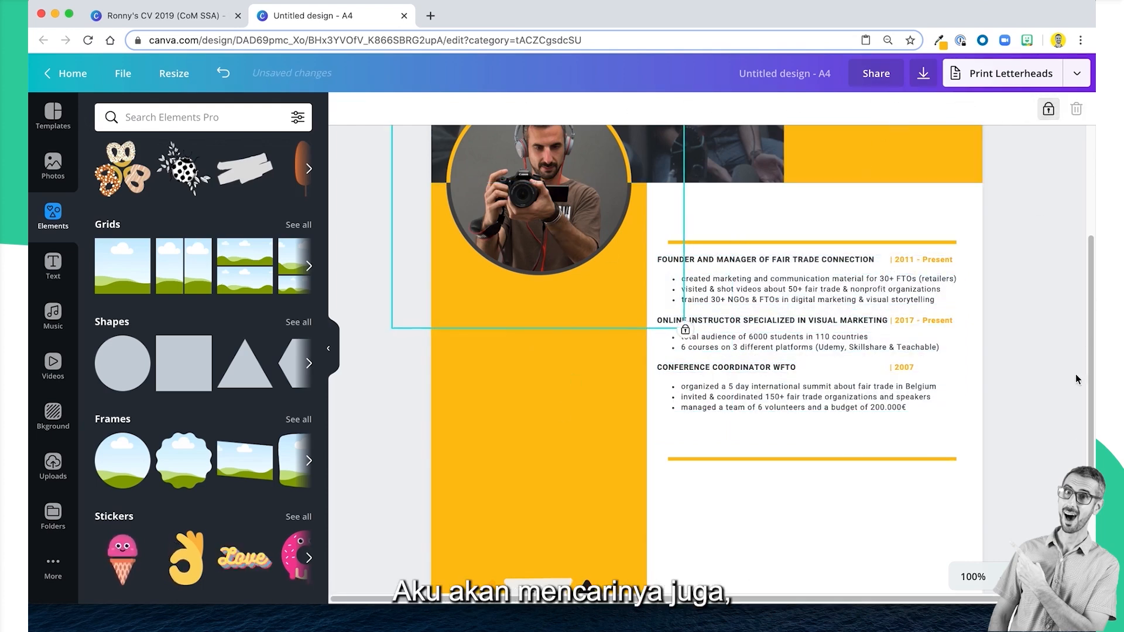
click(1015, 429)
drag(1016, 429, 693, 264)
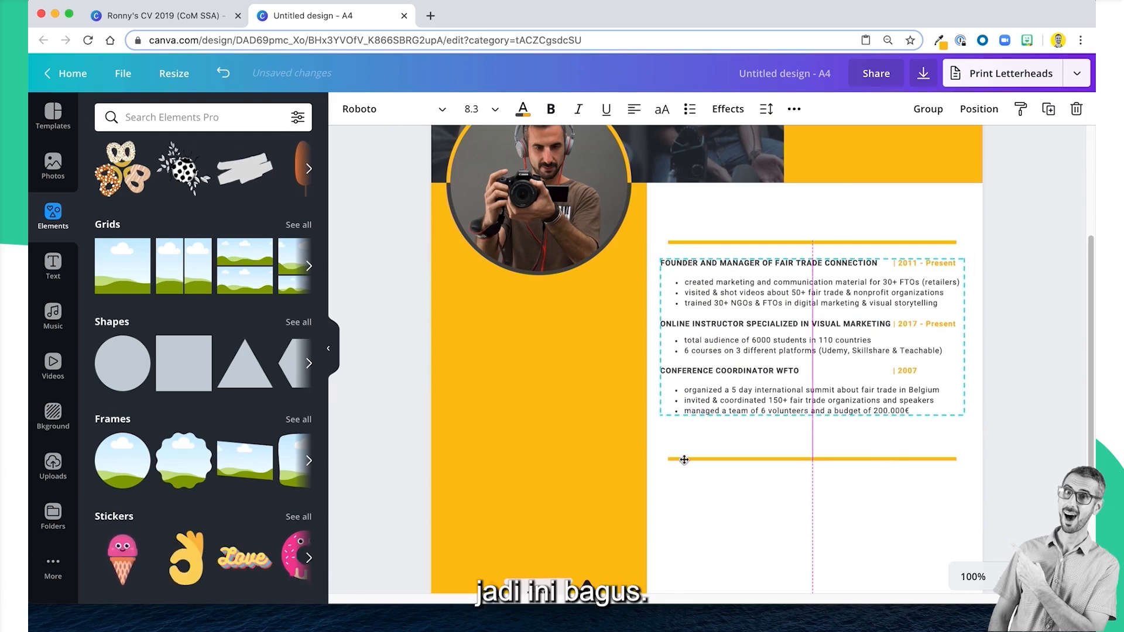
click(712, 584)
scroll(709, 577, down, 3)
scroll(701, 551, up, 1)
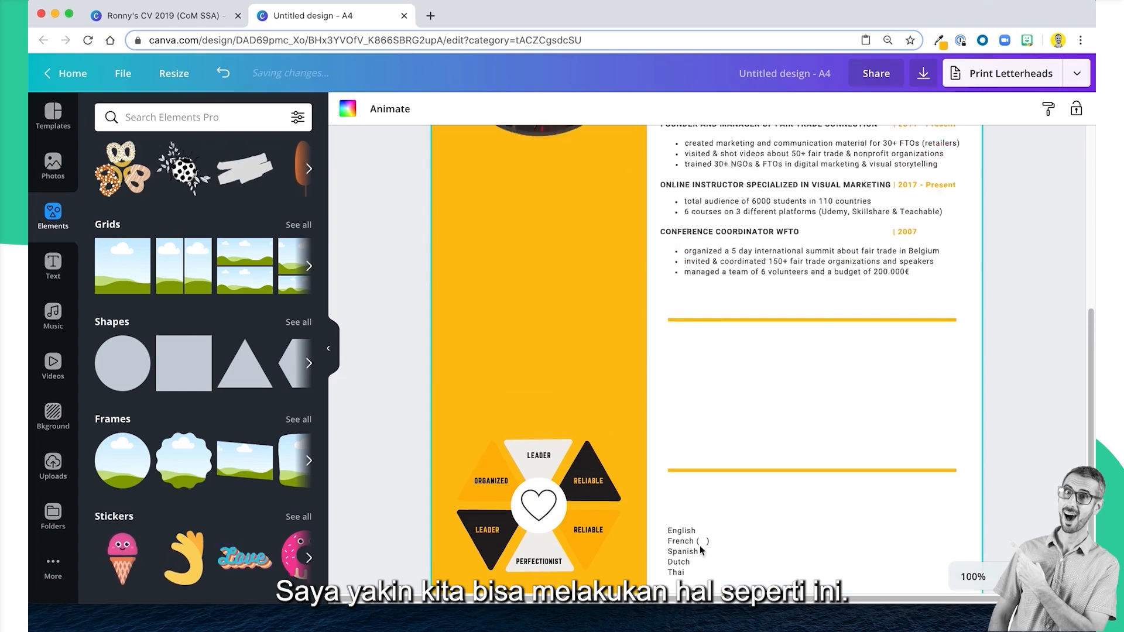
Copy the two degree entries from the example CV's Education section, paste them under the second section line and left-align them with the job entries.
scroll(701, 551, up, 1)
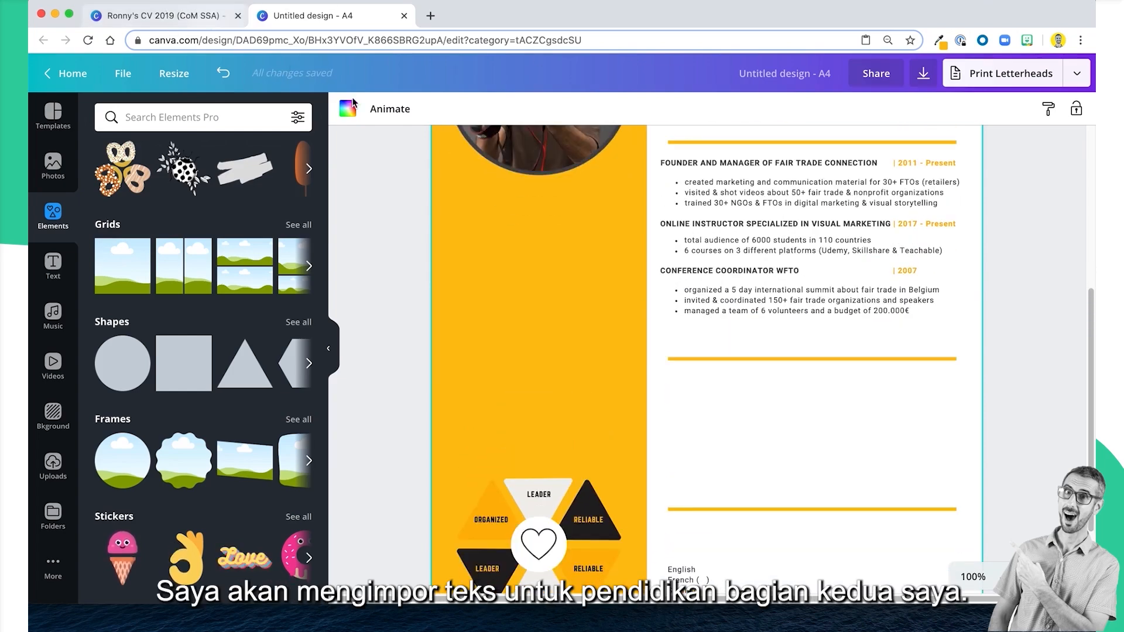
click(157, 16)
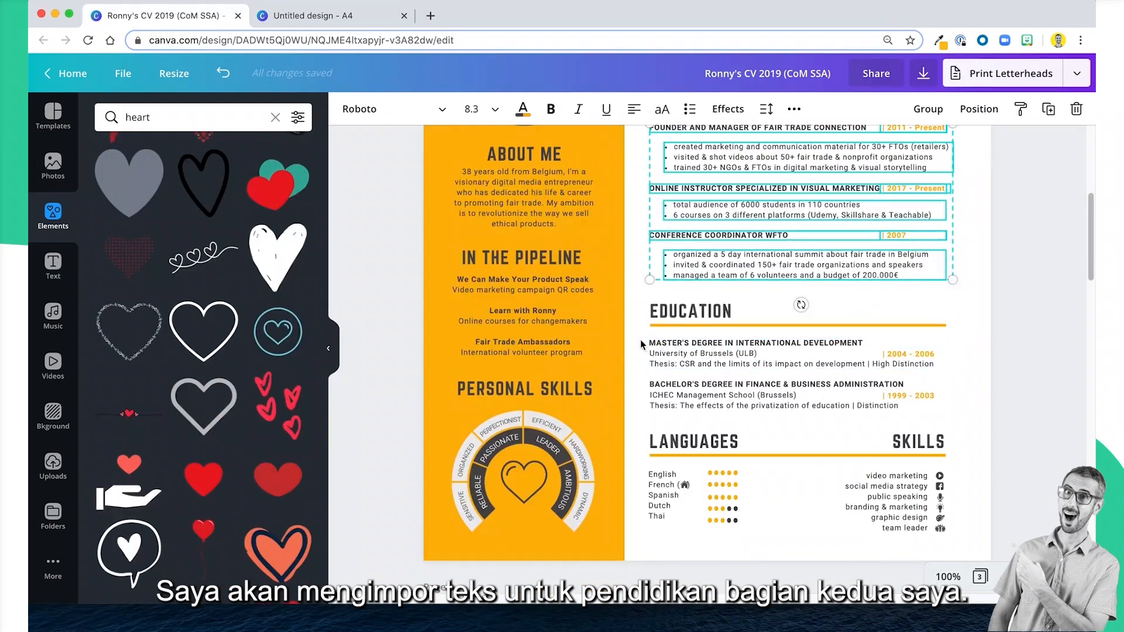
drag(641, 344, 911, 413)
key(ctrl+c)
click(371, 23)
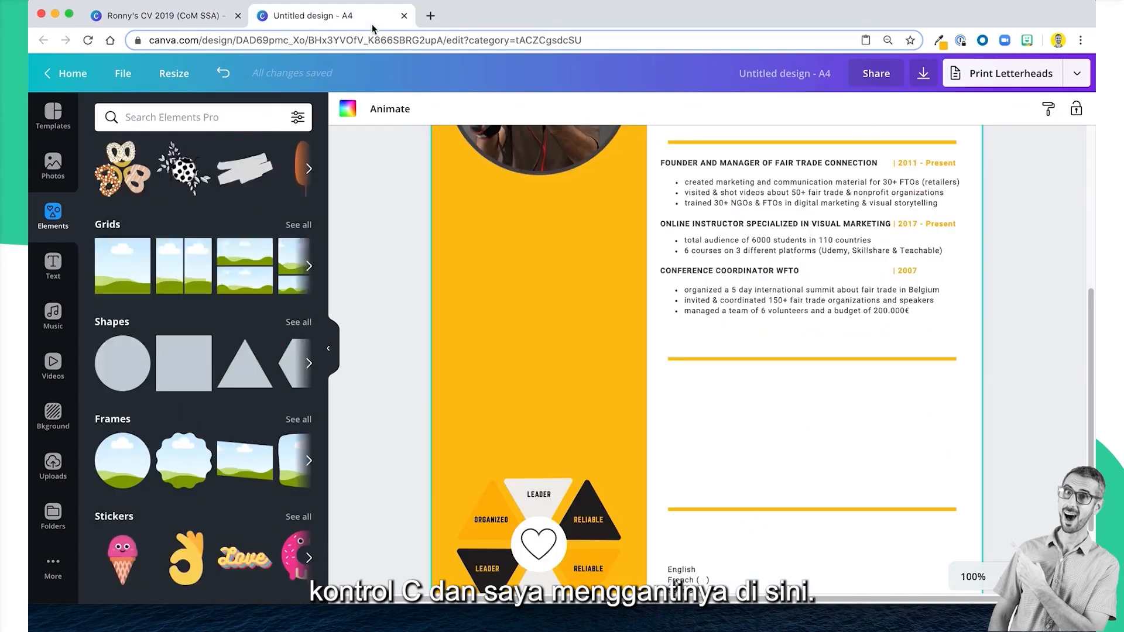
key(ctrl+v)
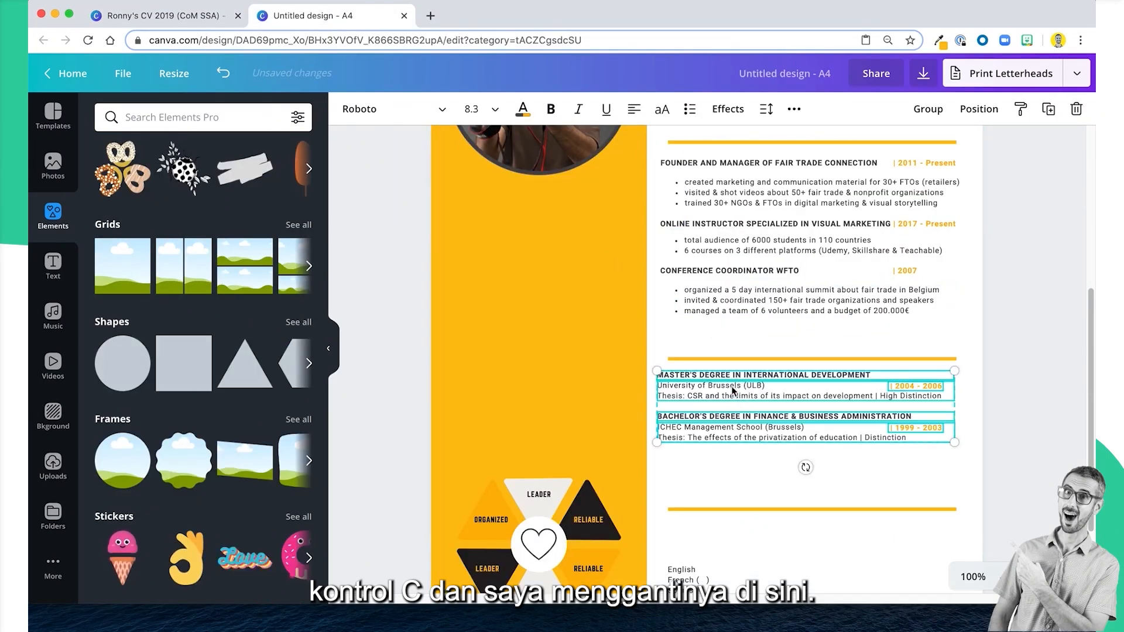
drag(735, 372, 732, 381)
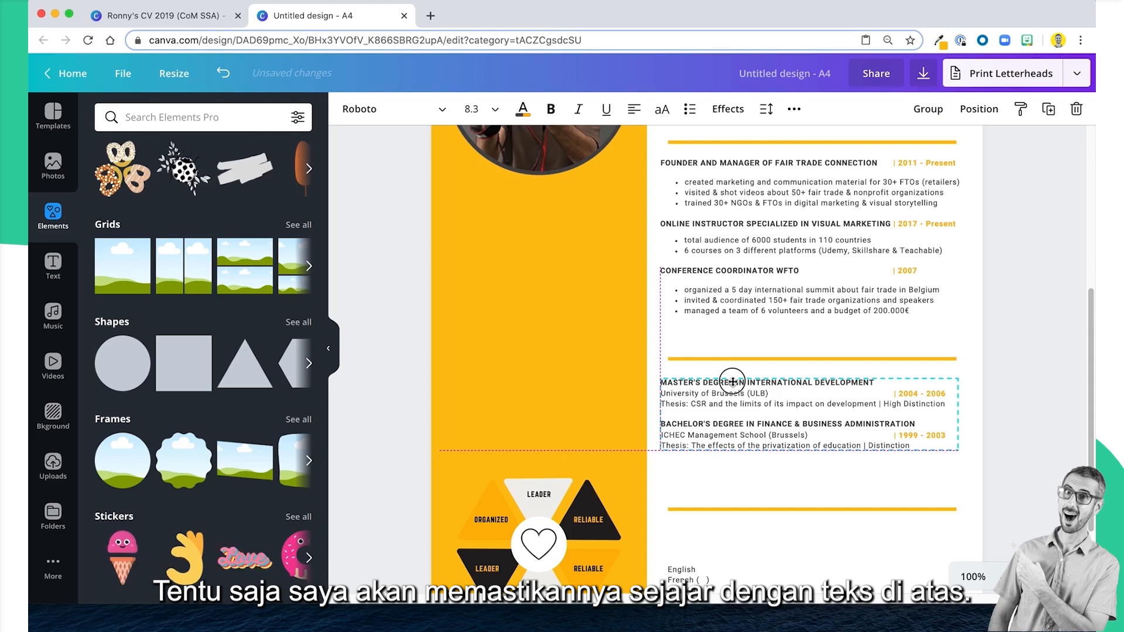
click(768, 479)
Move the languages list closer to the lowest section line and align its left edge with the education text above.
scroll(768, 480, down, 2)
drag(659, 428, 675, 445)
click(767, 465)
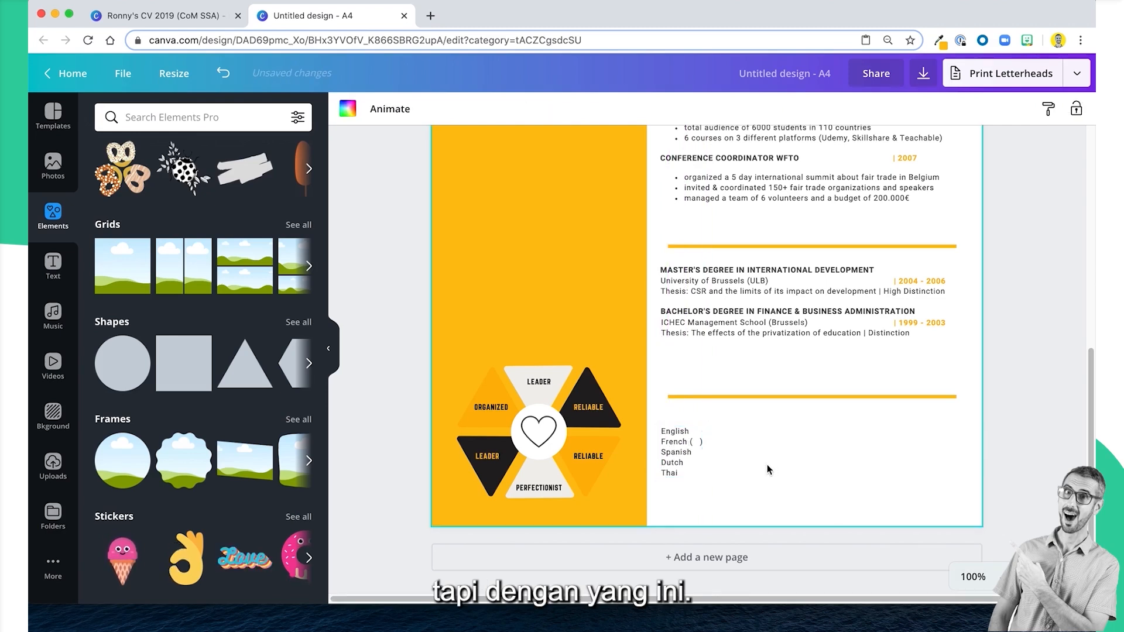
Examine the page with the pasted text, checking the body text's font, its size and how the sections fit.
scroll(863, 186, up, 5)
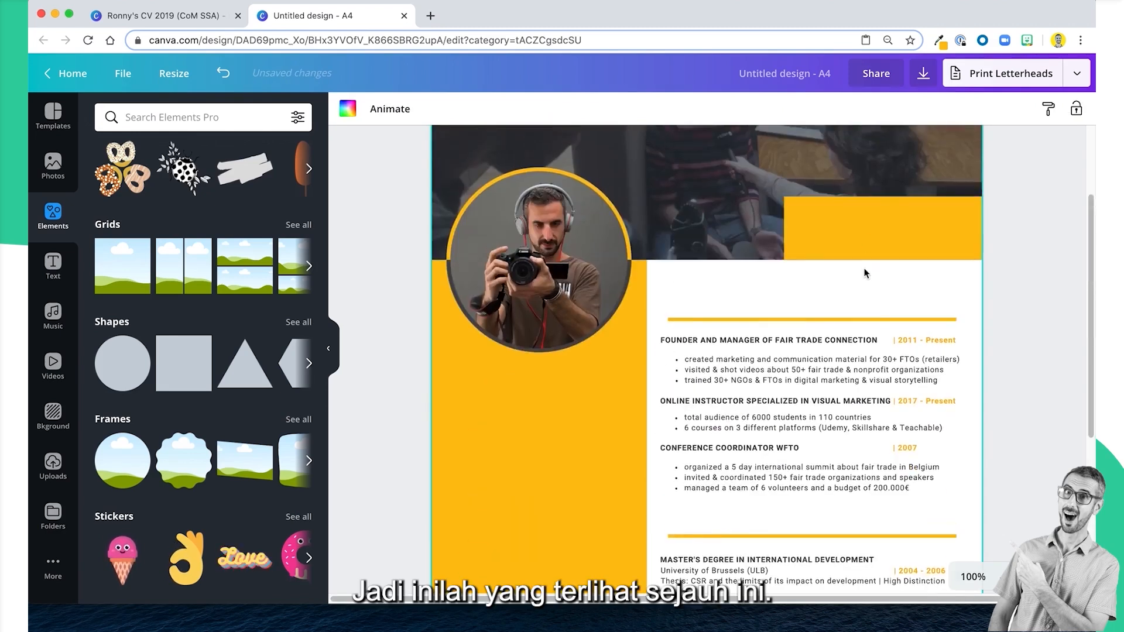
scroll(861, 273, down, 3)
scroll(792, 249, up, 3)
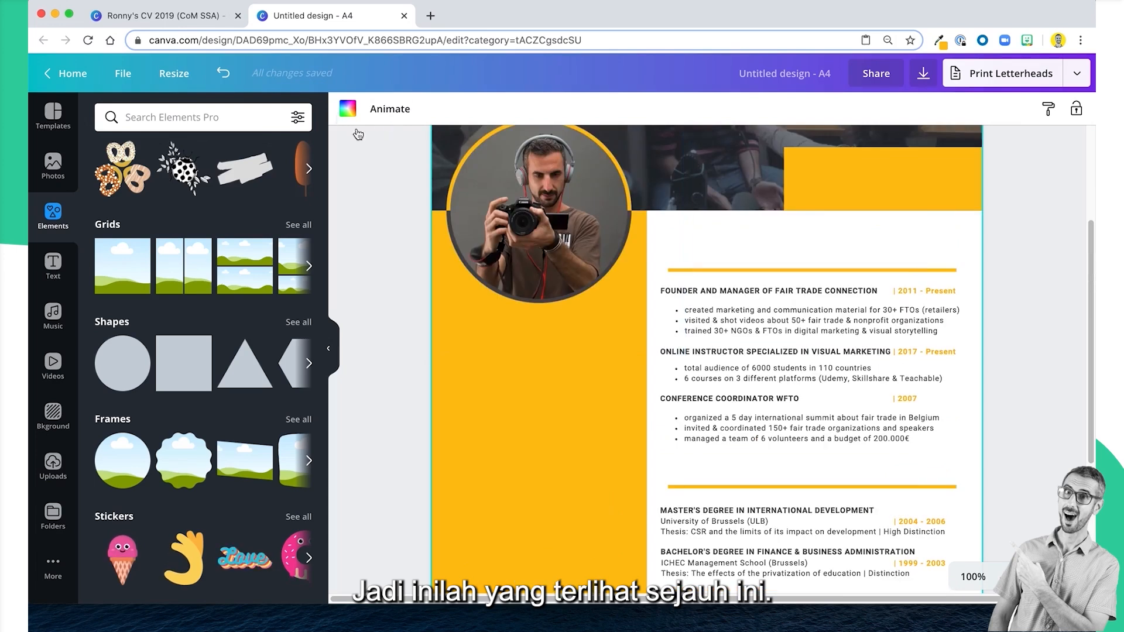
click(765, 292)
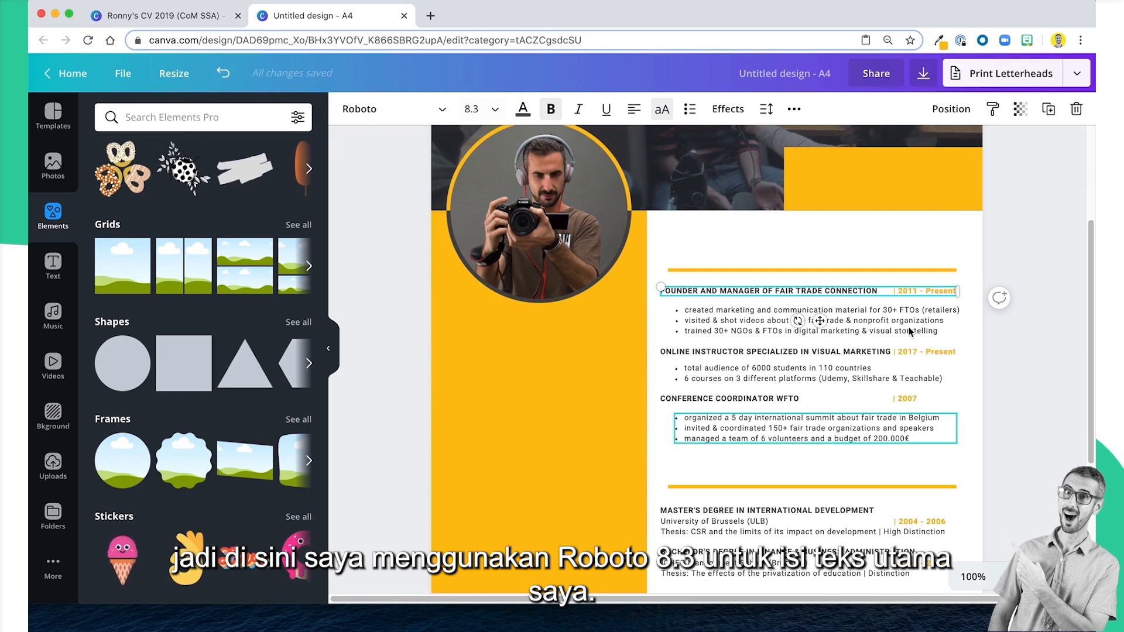
scroll(793, 425, down, 2)
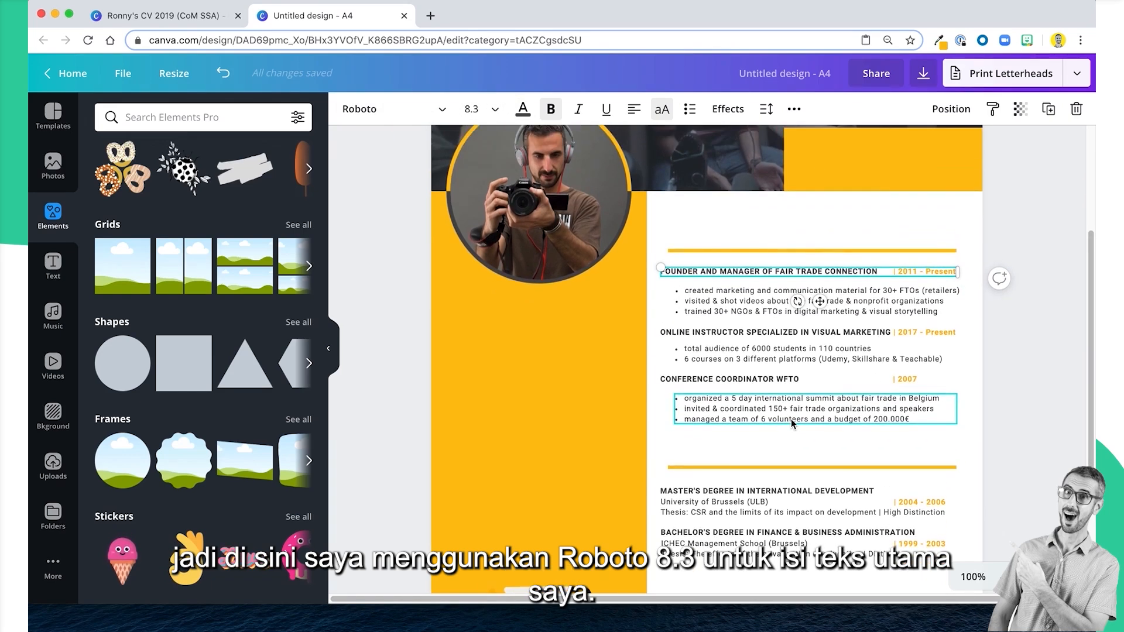
scroll(792, 425, down, 1)
scroll(792, 423, down, 5)
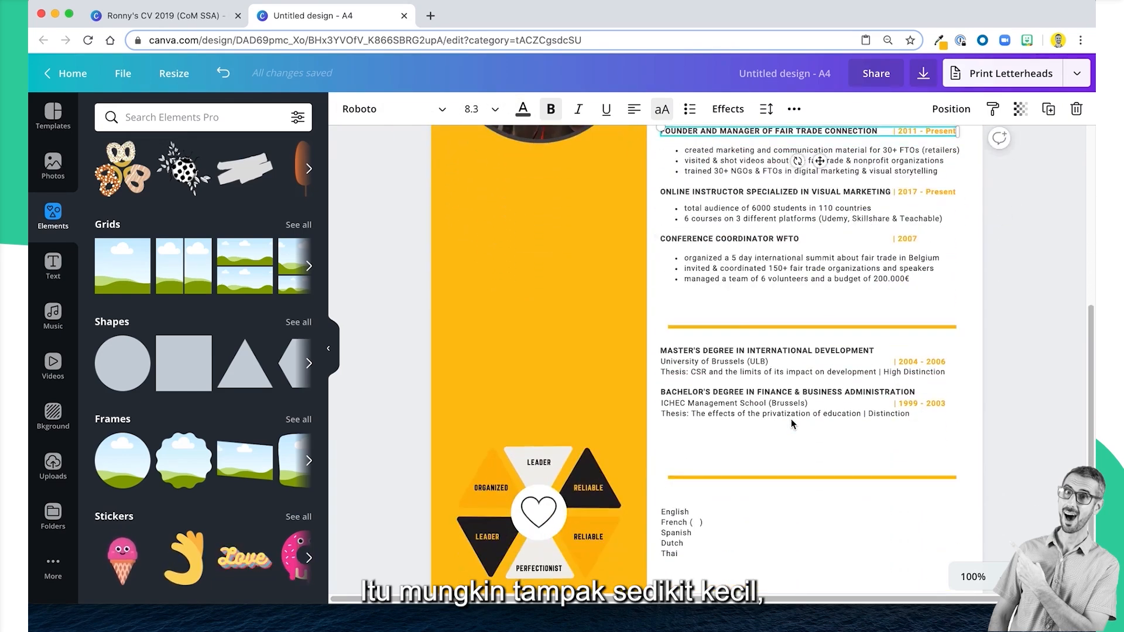
scroll(791, 426, down, 1)
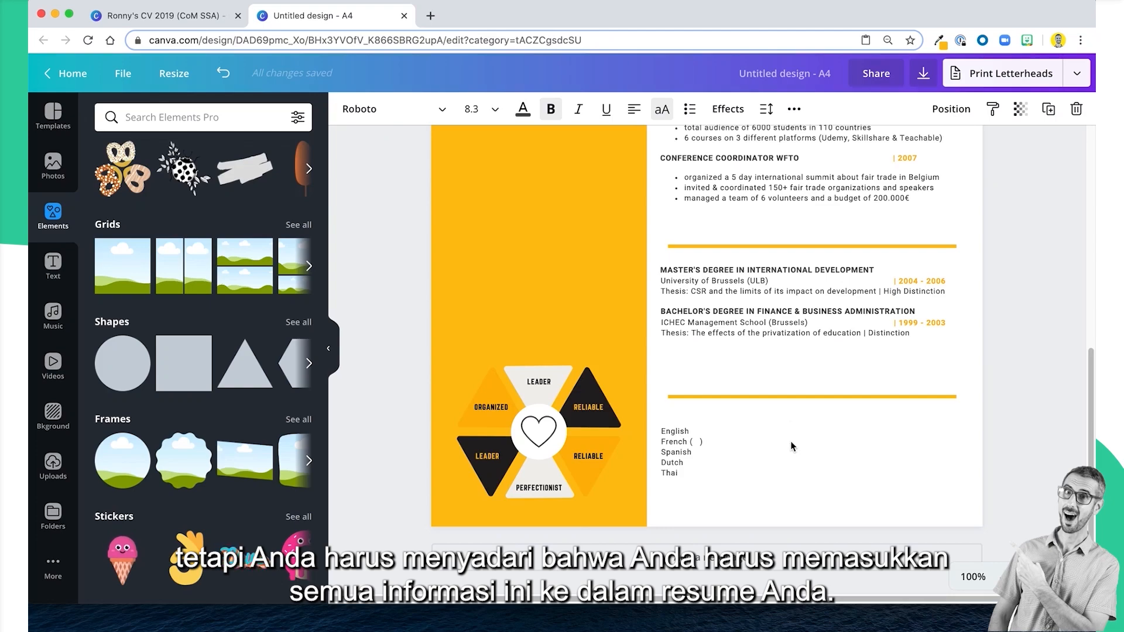
scroll(791, 439, up, 6)
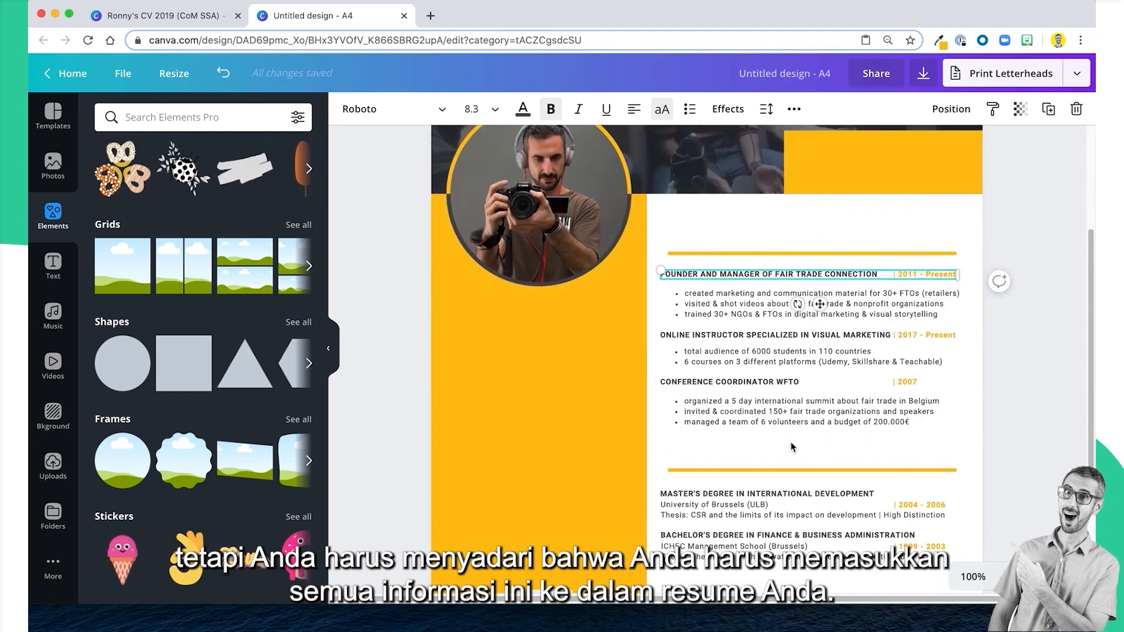
scroll(791, 447, up, 1)
scroll(791, 448, down, 1)
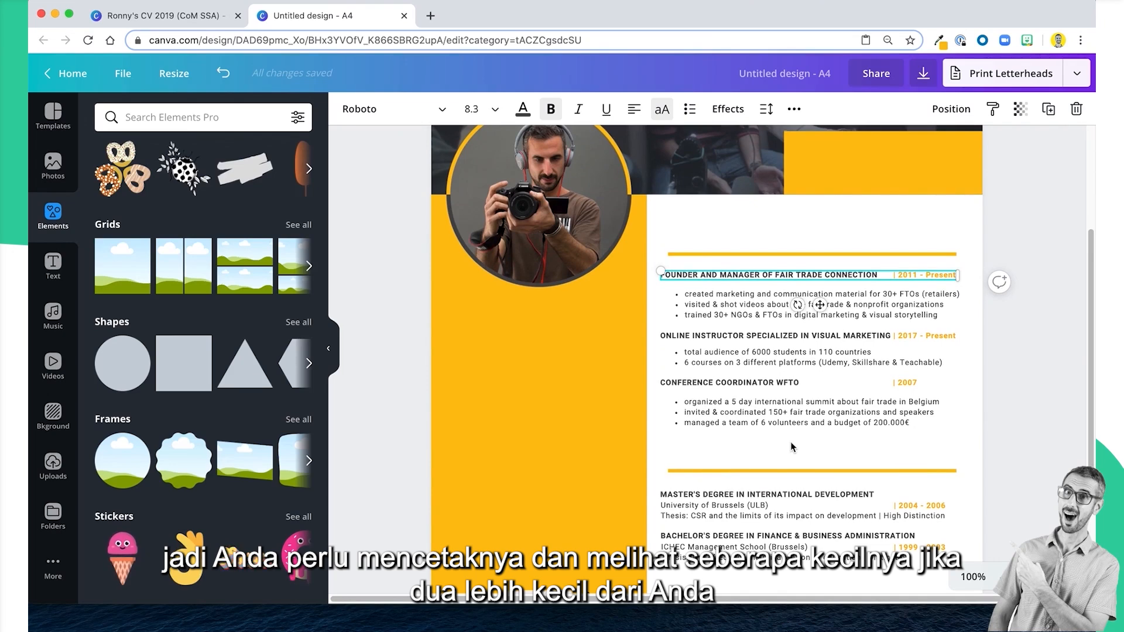
scroll(791, 448, down, 3)
scroll(791, 447, up, 3)
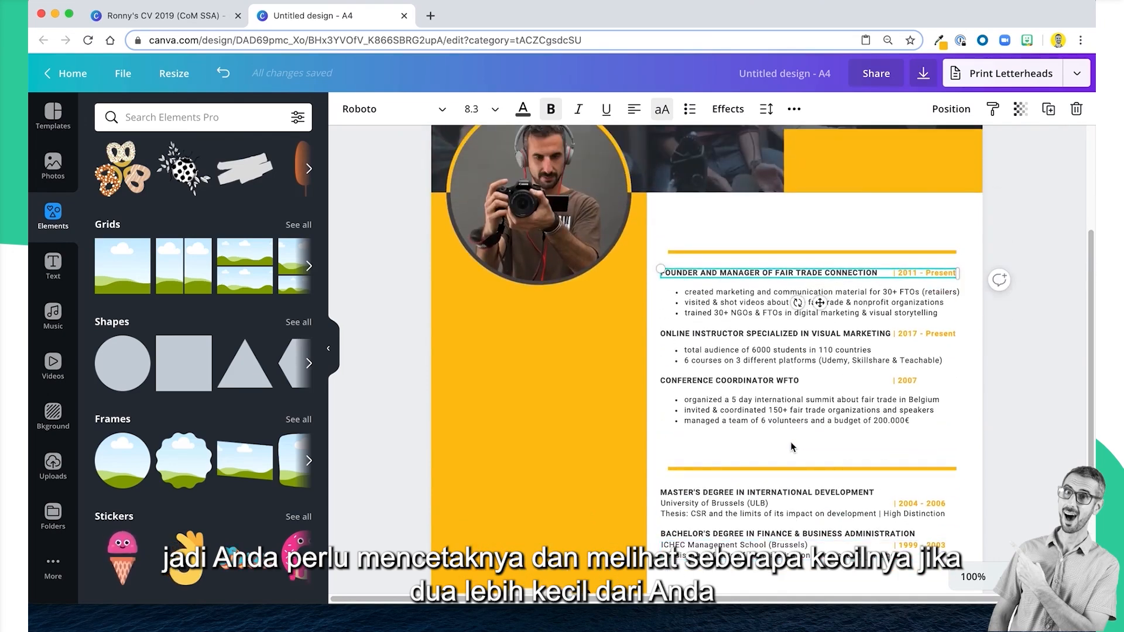
Review the job, education and languages sections and the space above each yellow line for section headings.
scroll(791, 447, up, 1)
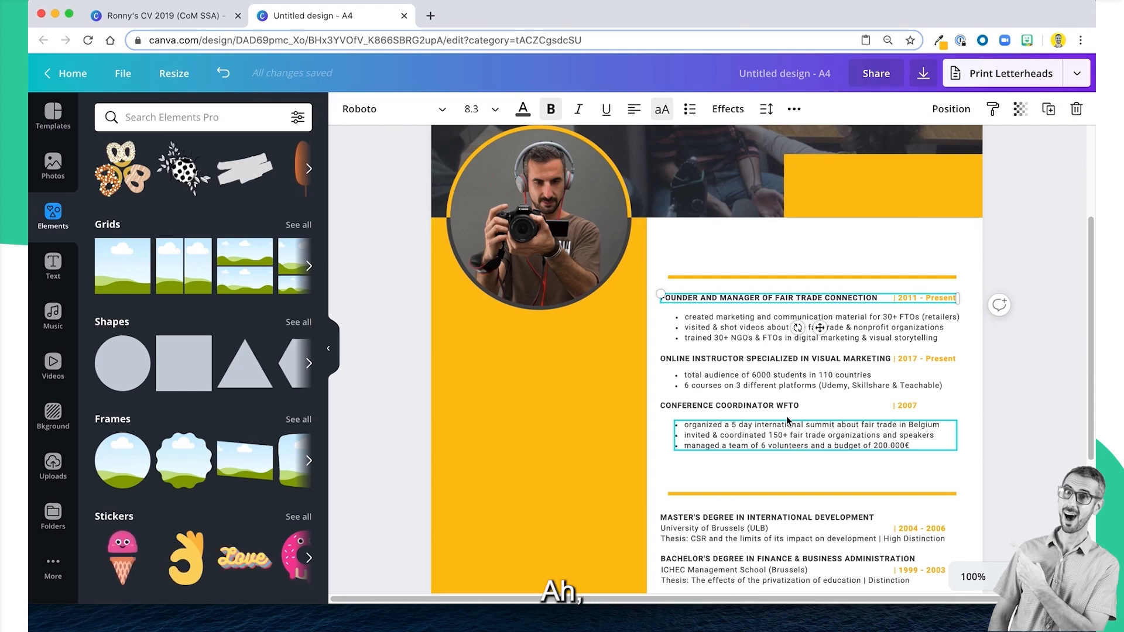
scroll(757, 358, down, 5)
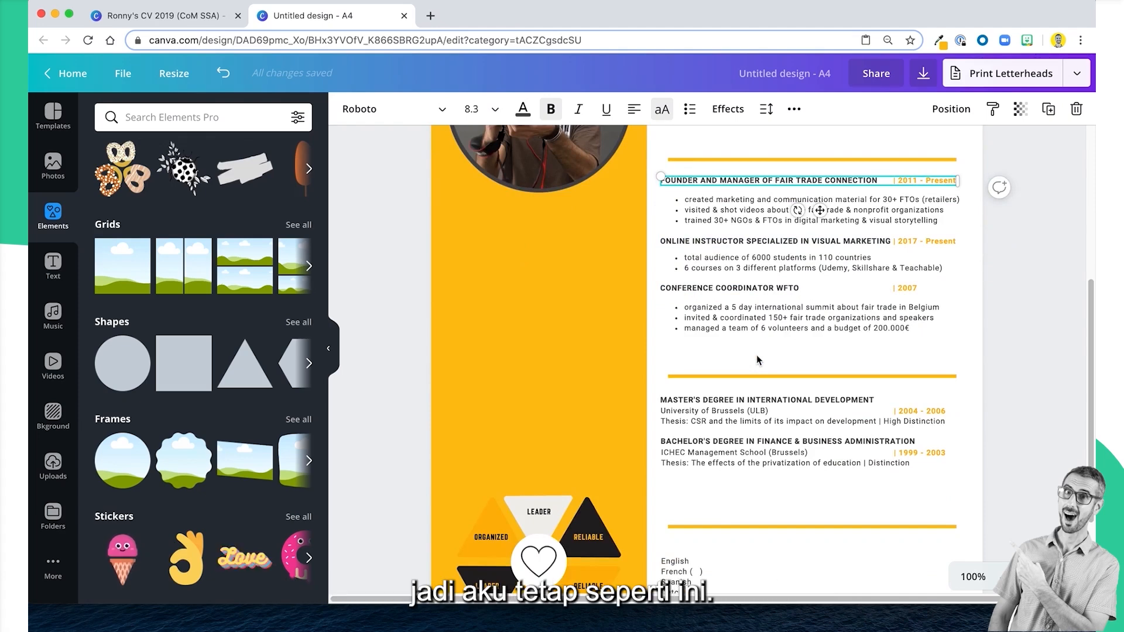
scroll(756, 355, down, 4)
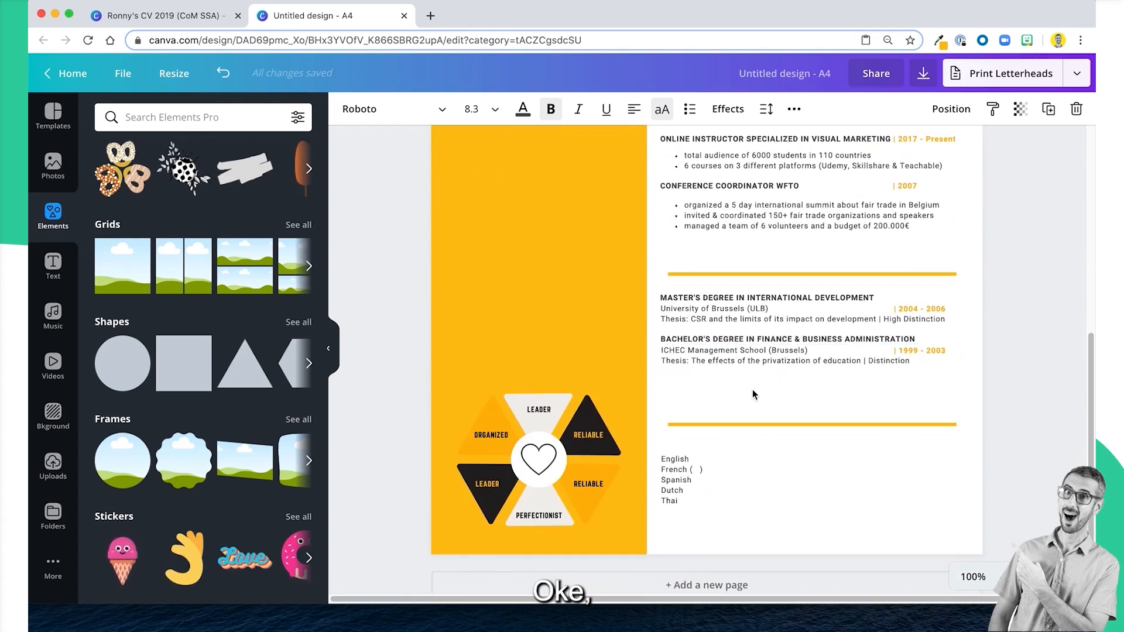
scroll(752, 394, up, 5)
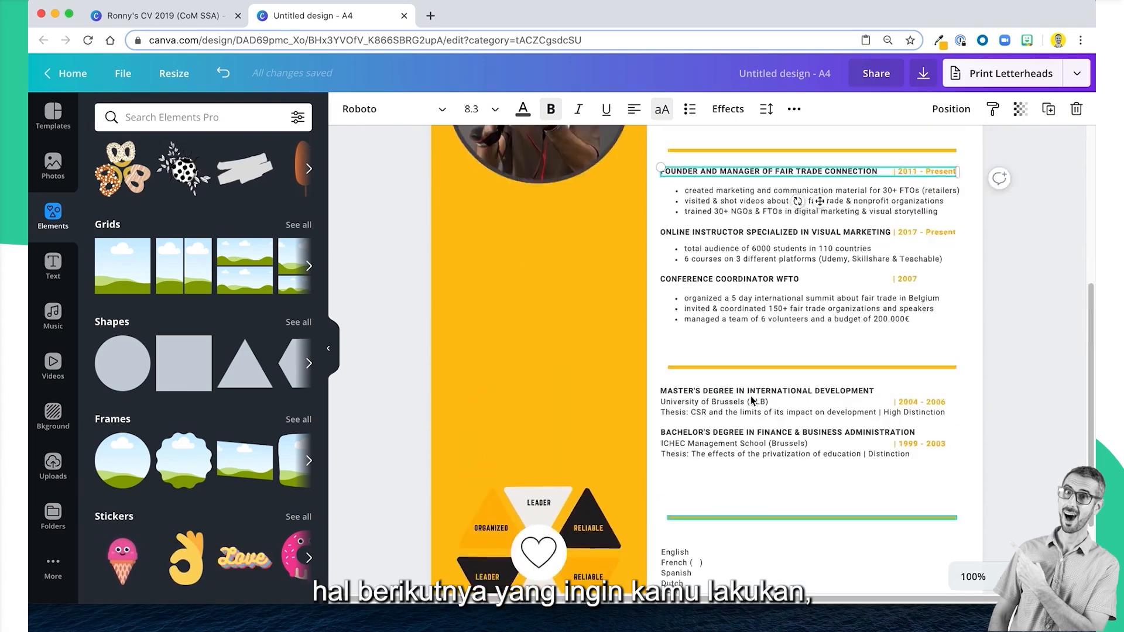
scroll(720, 199, up, 3)
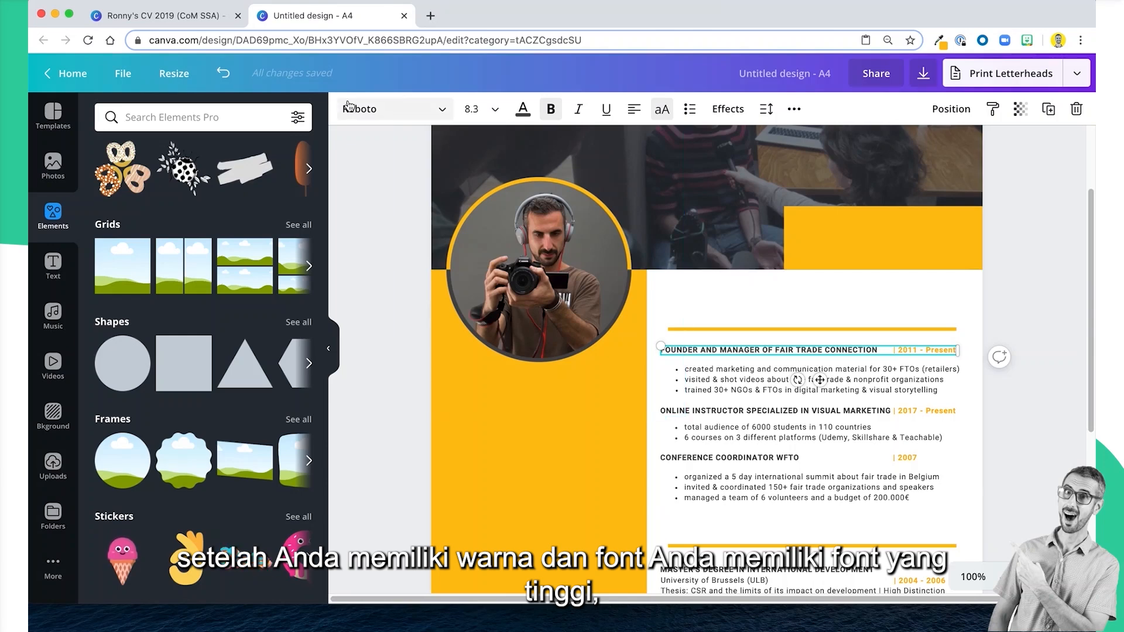
click(772, 317)
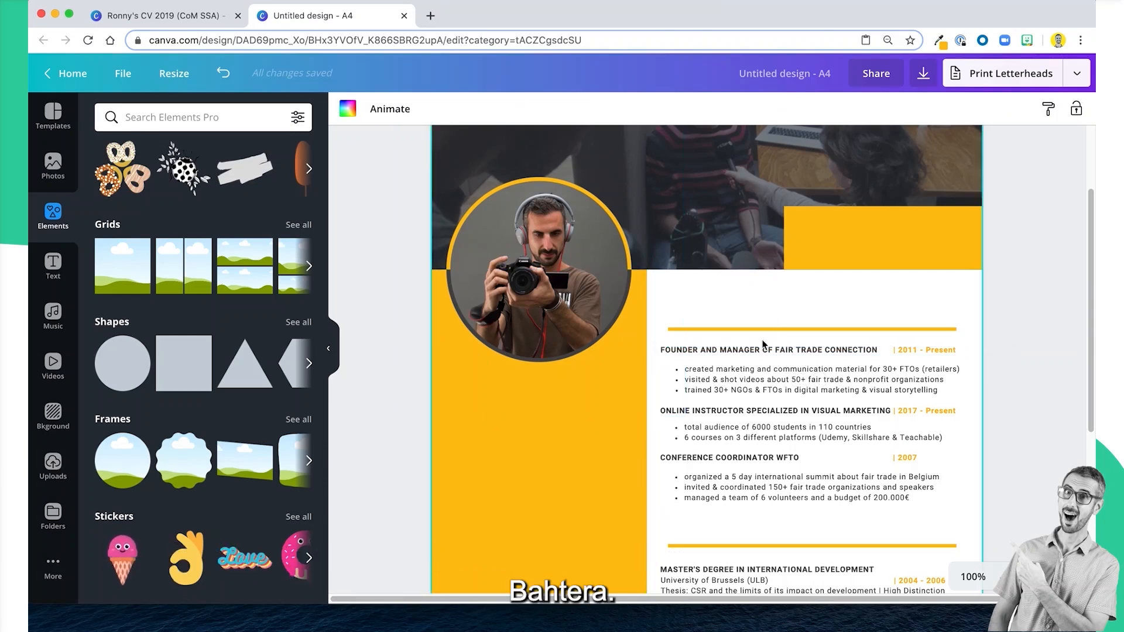
click(748, 351)
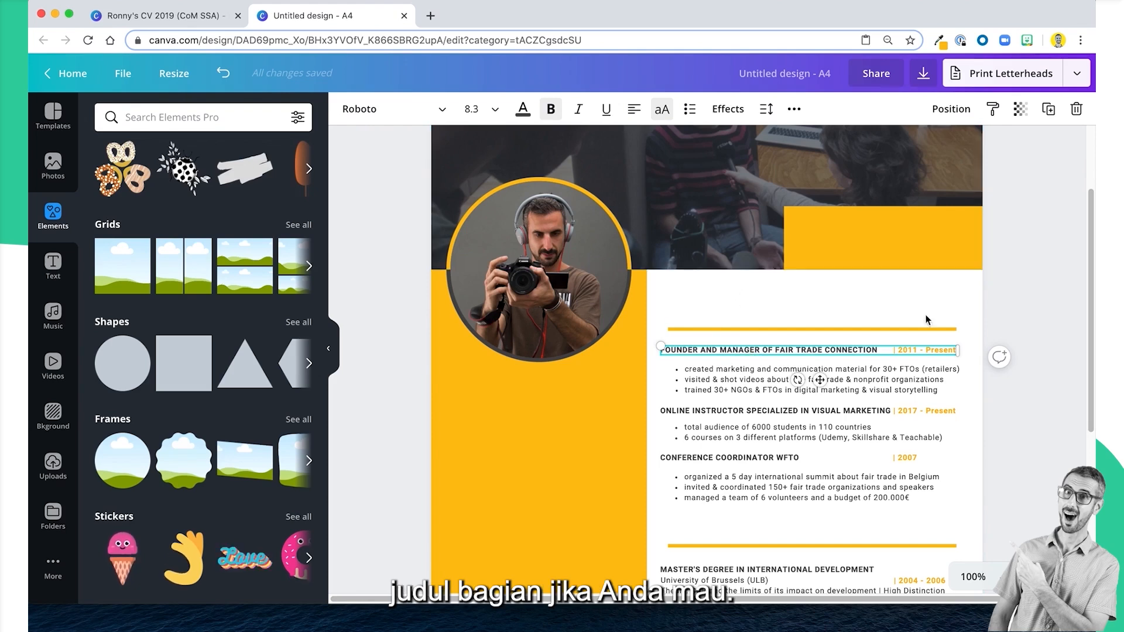
scroll(957, 324, down, 2)
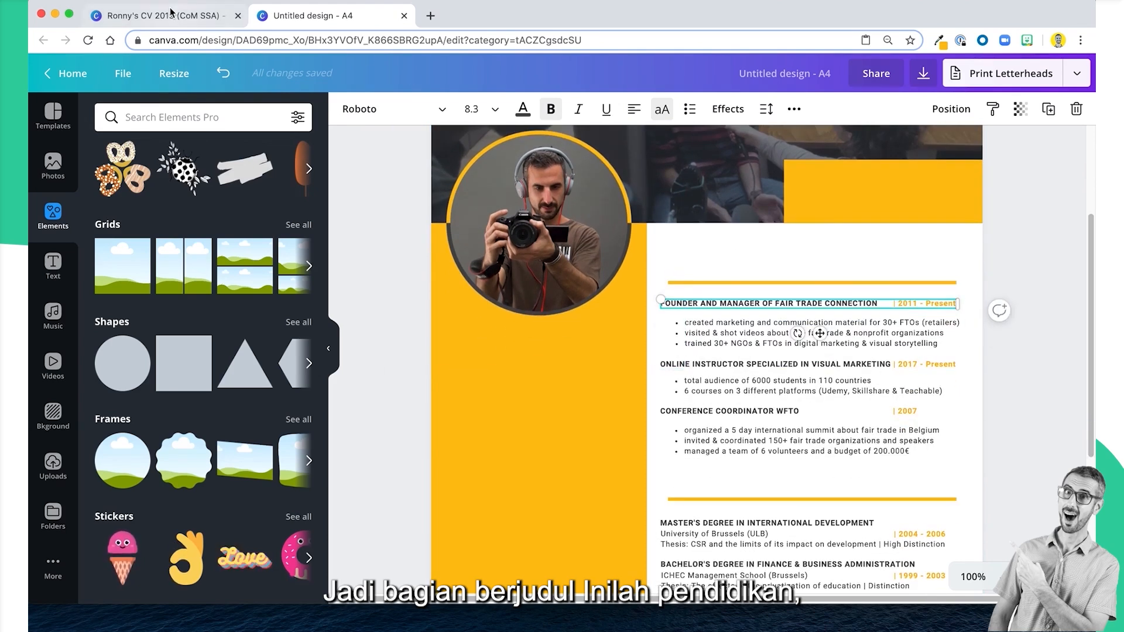
Check the font, size and uppercase setting of the Languages heading in the example CV.
click(182, 15)
scroll(744, 168, up, 3)
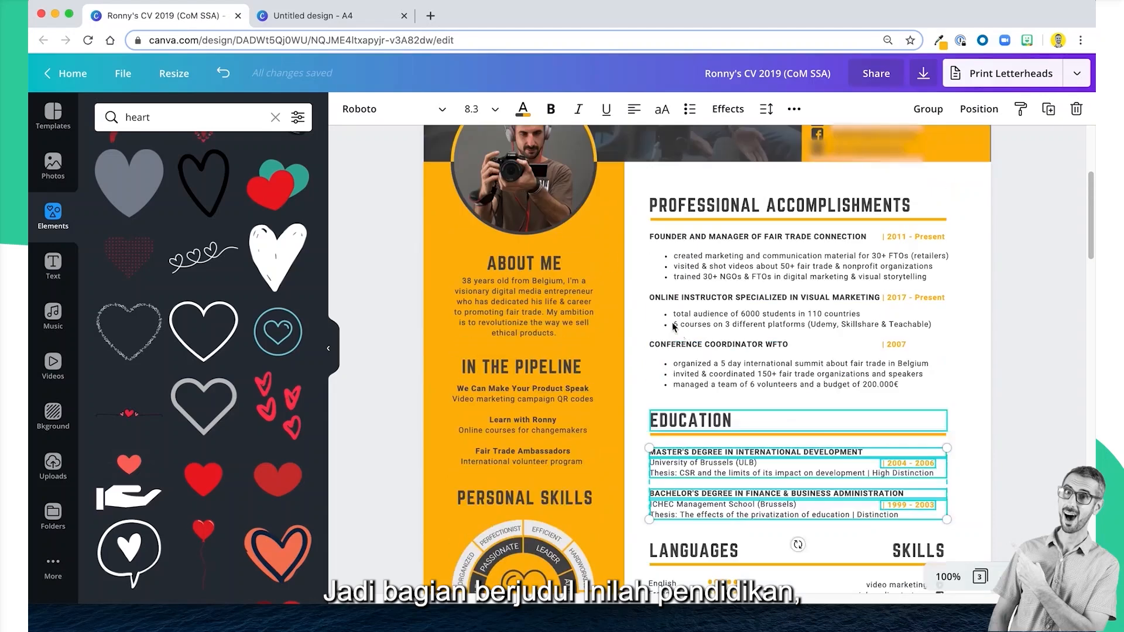
scroll(732, 199, down, 5)
click(709, 337)
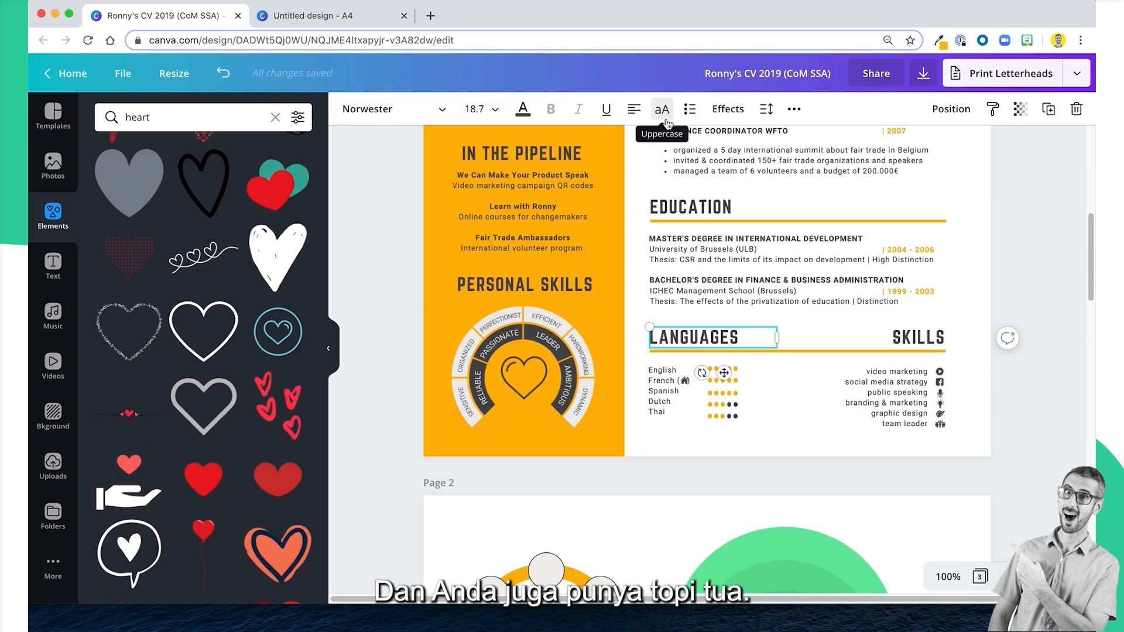
Copy the Professional Accomplishments heading from the example CV and paste it above the first yellow section line.
scroll(719, 320, up, 5)
click(717, 255)
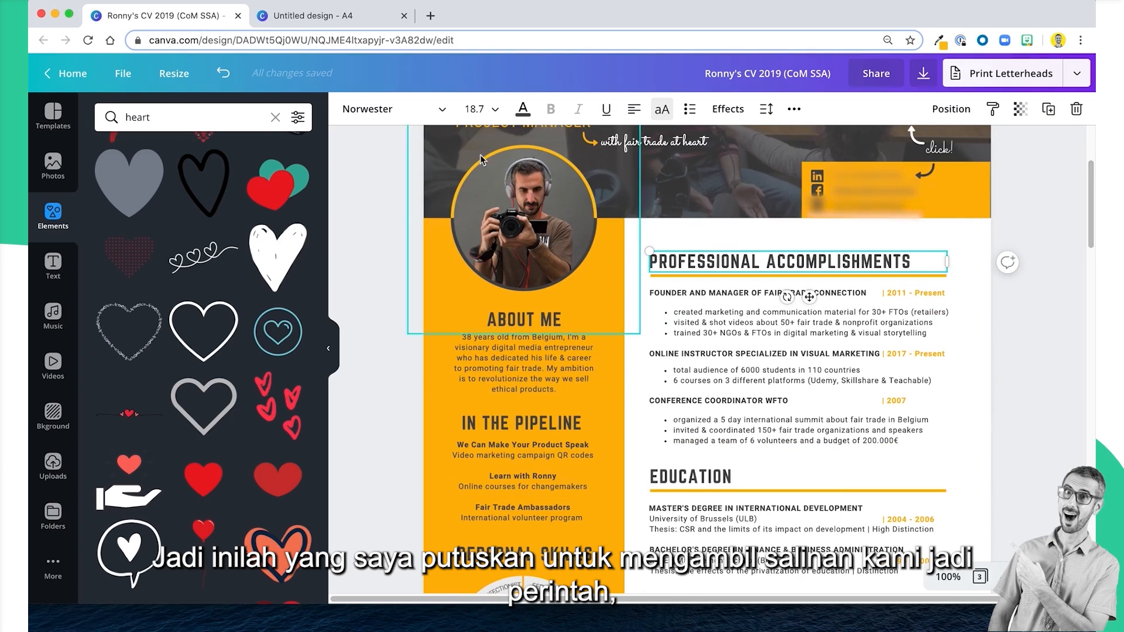
click(357, 15)
click(726, 260)
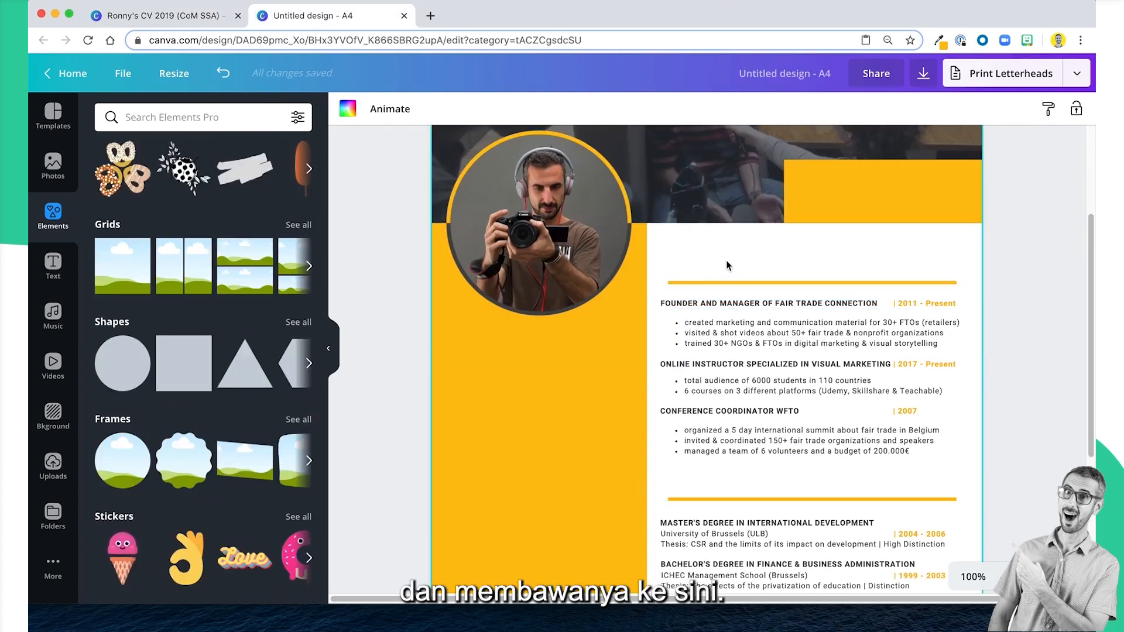
key(super+v)
drag(731, 268, 740, 265)
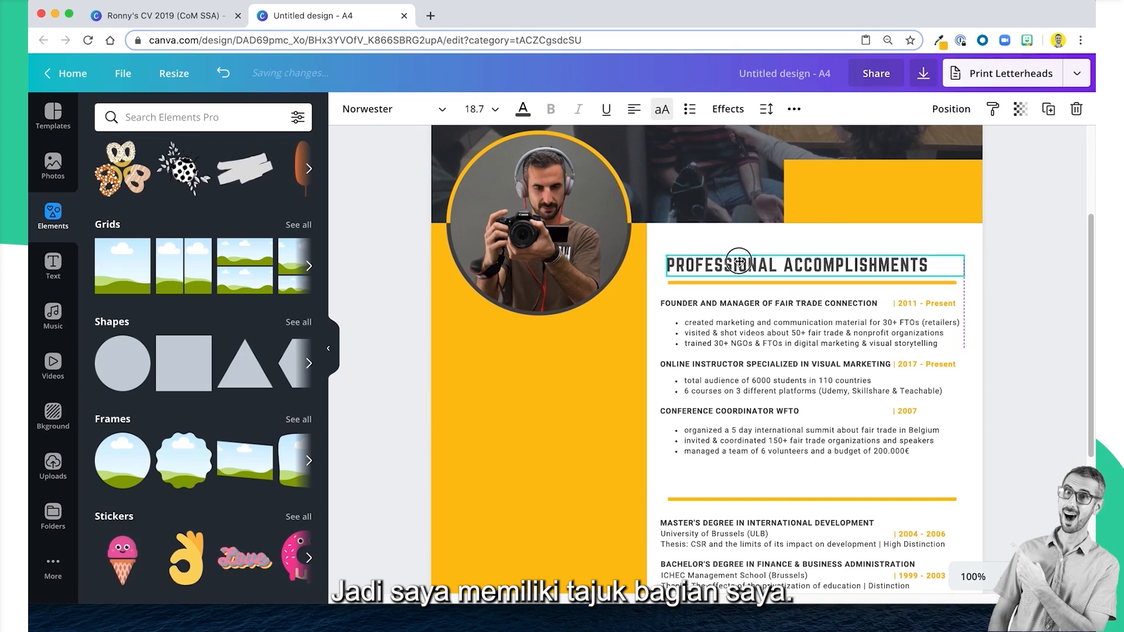
Compare the heading's alignment with the example CV and nudge Professional Accomplishments to start at the line's left end and touch it.
click(216, 22)
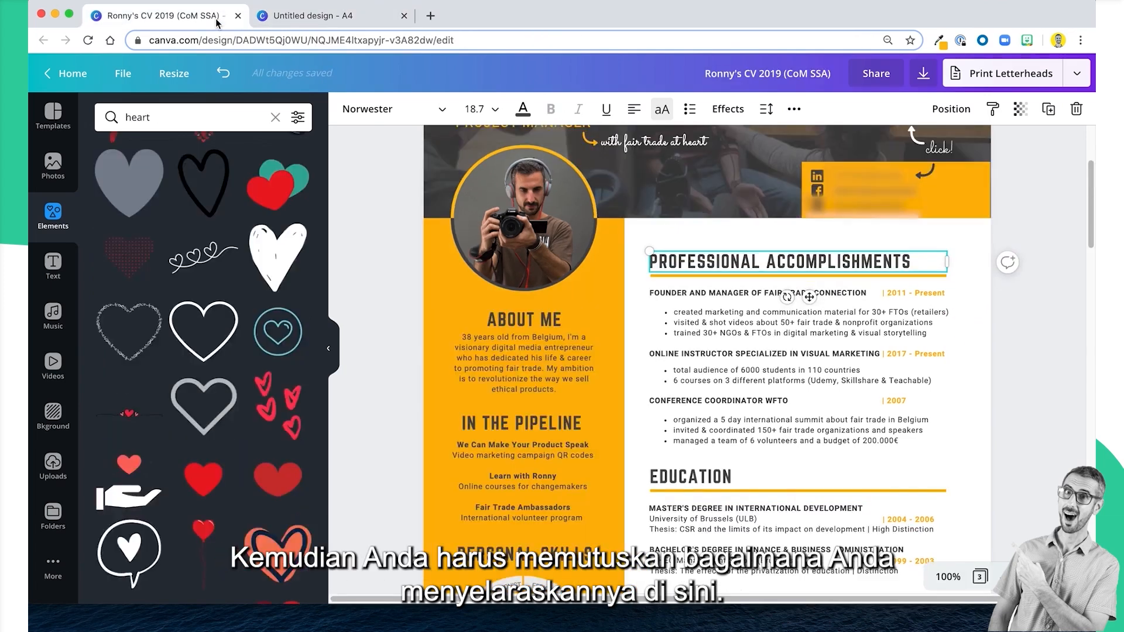
click(349, 21)
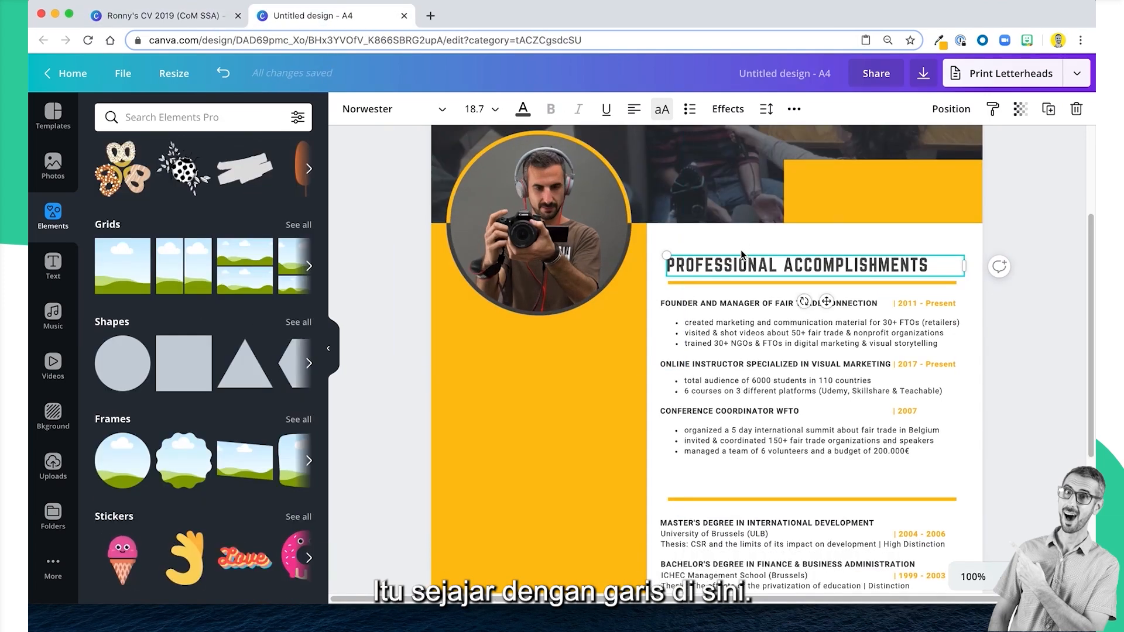
drag(746, 256, 747, 261)
click(1041, 300)
scroll(1041, 299, down, 2)
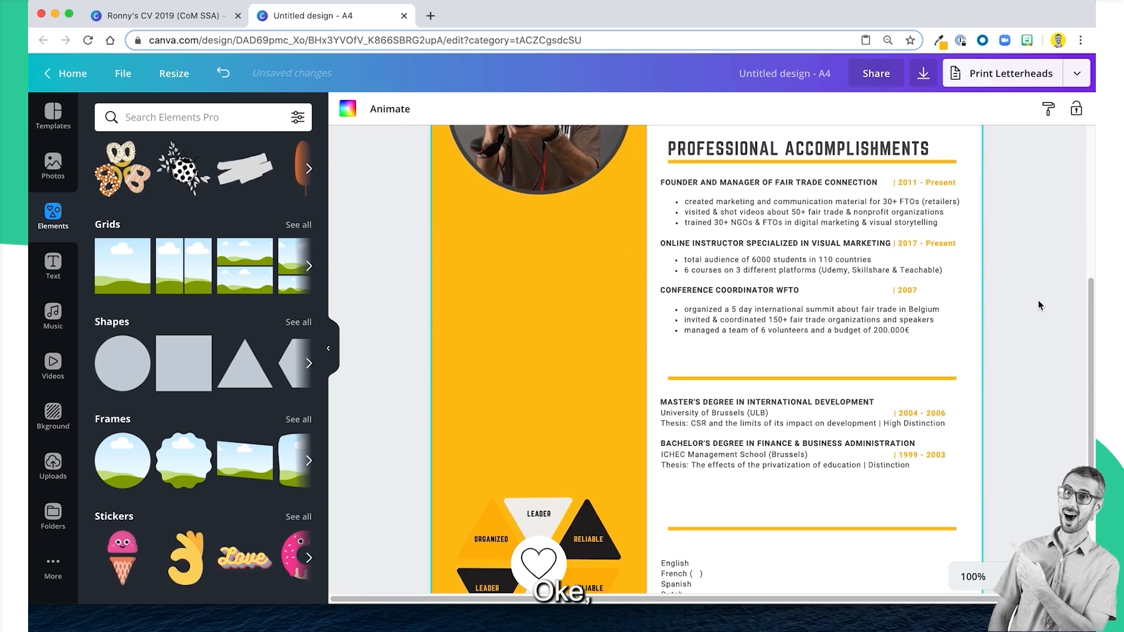
click(741, 153)
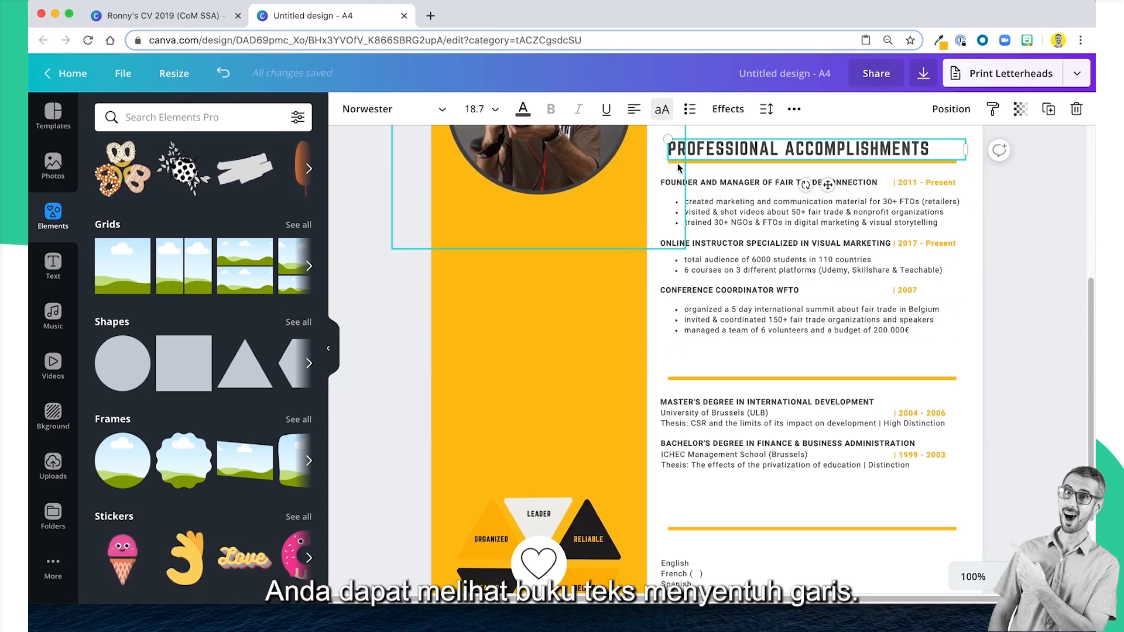
click(705, 387)
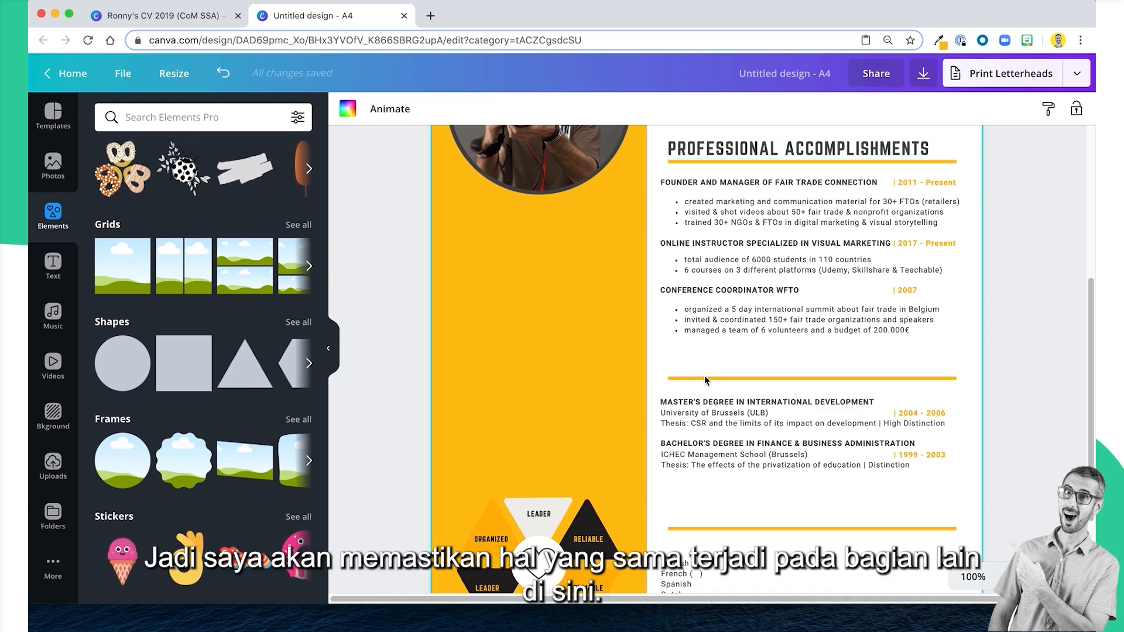
Copy the Education heading from the example CV, paste it above the second section line and align it with the line's left end.
scroll(704, 528, down, 3)
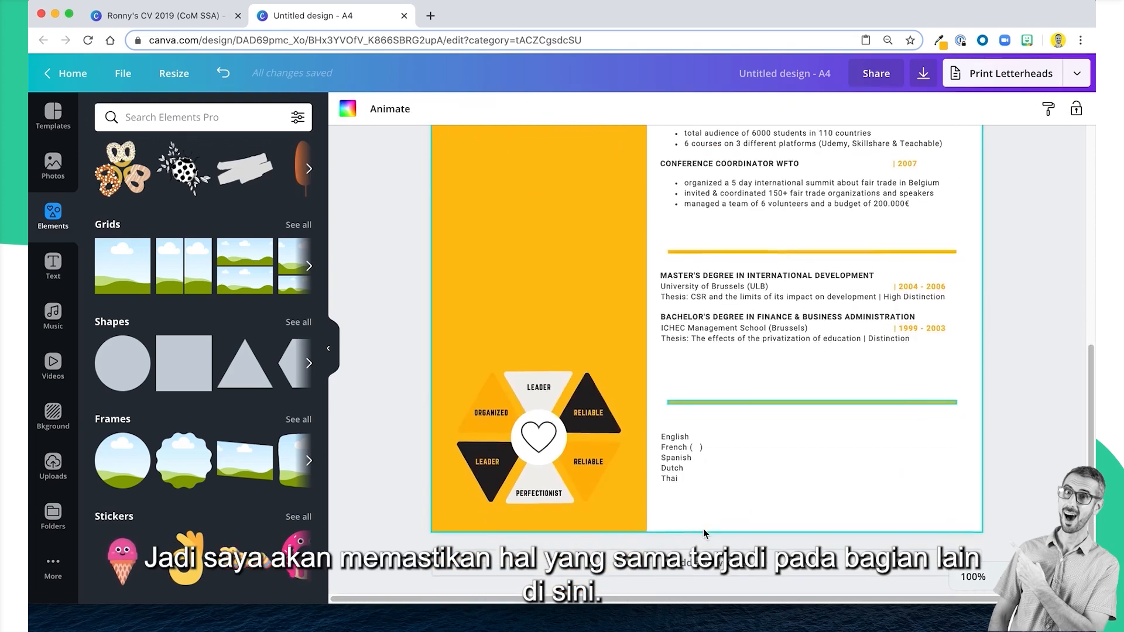
scroll(686, 487, up, 2)
click(186, 22)
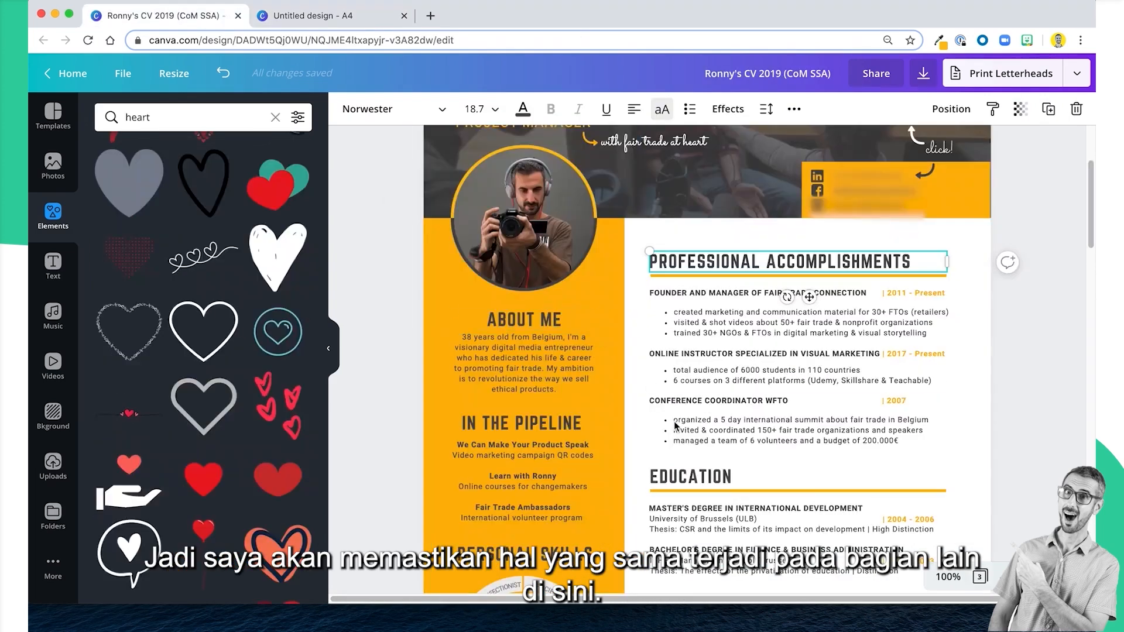
click(684, 468)
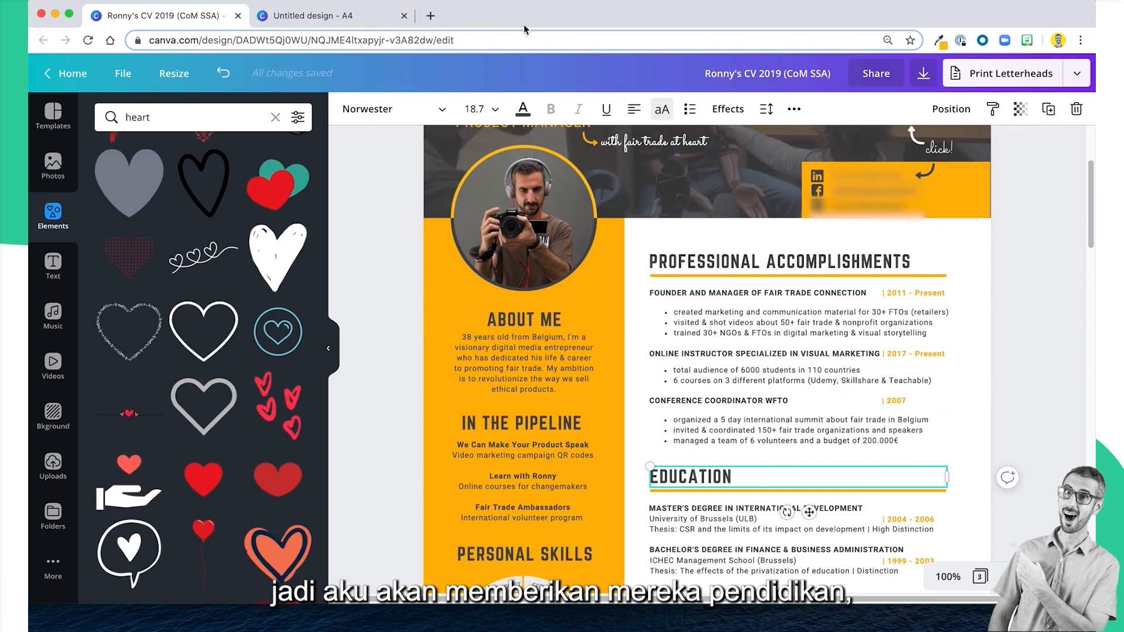
click(328, 8)
key(ctrl+v)
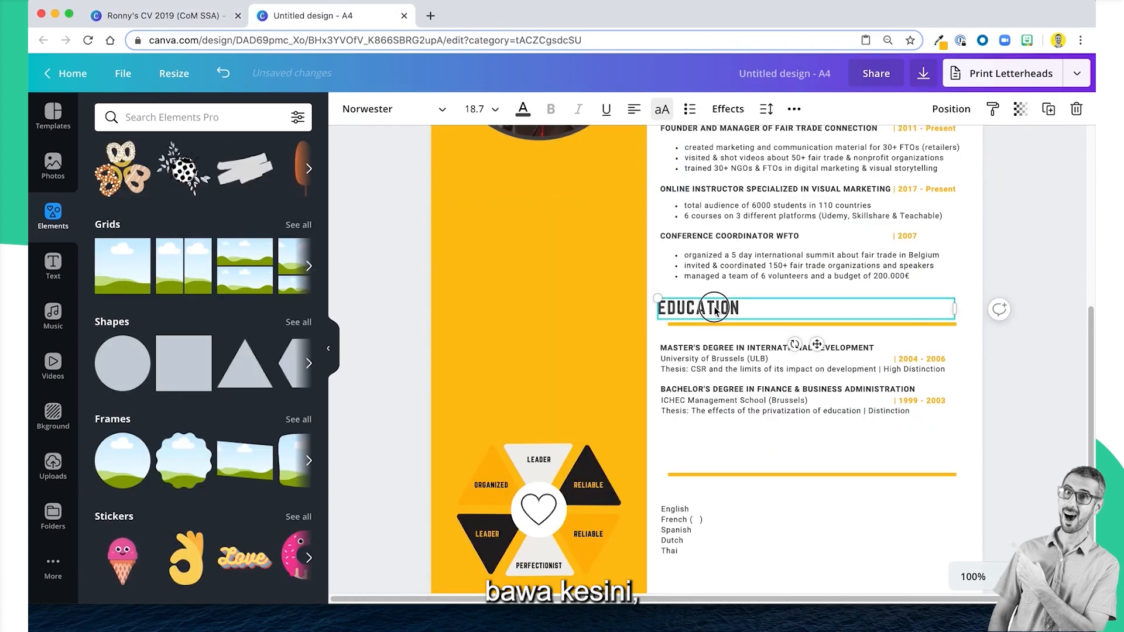
drag(715, 308, 725, 308)
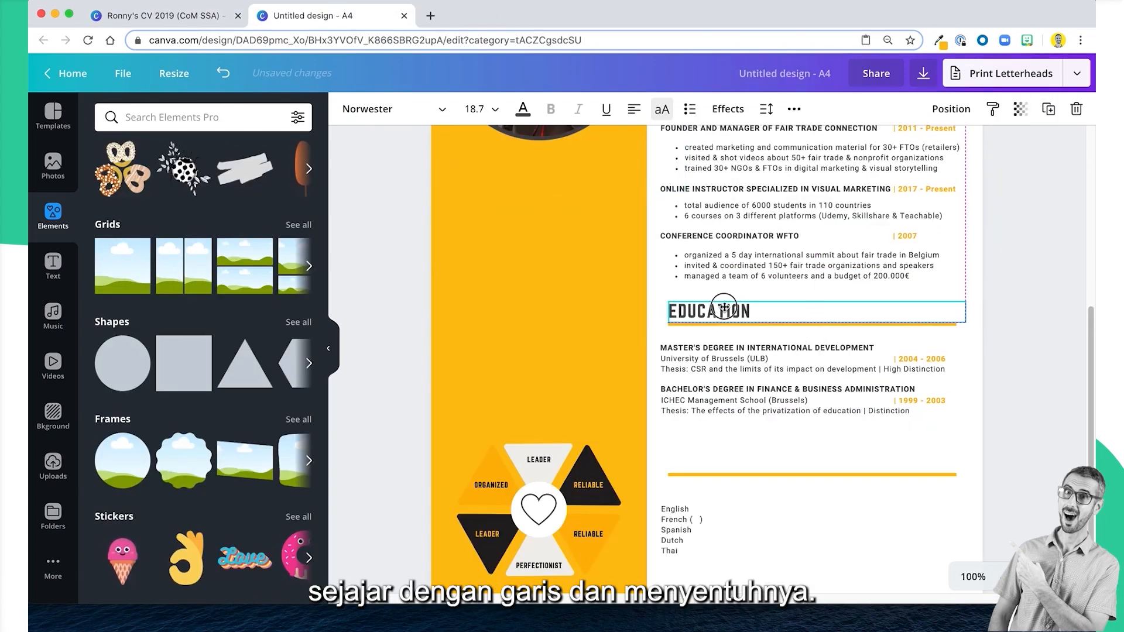
Copy the Languages heading from the example CV and place it on the lowest section line, aligned with its left end.
scroll(713, 285, down, 1)
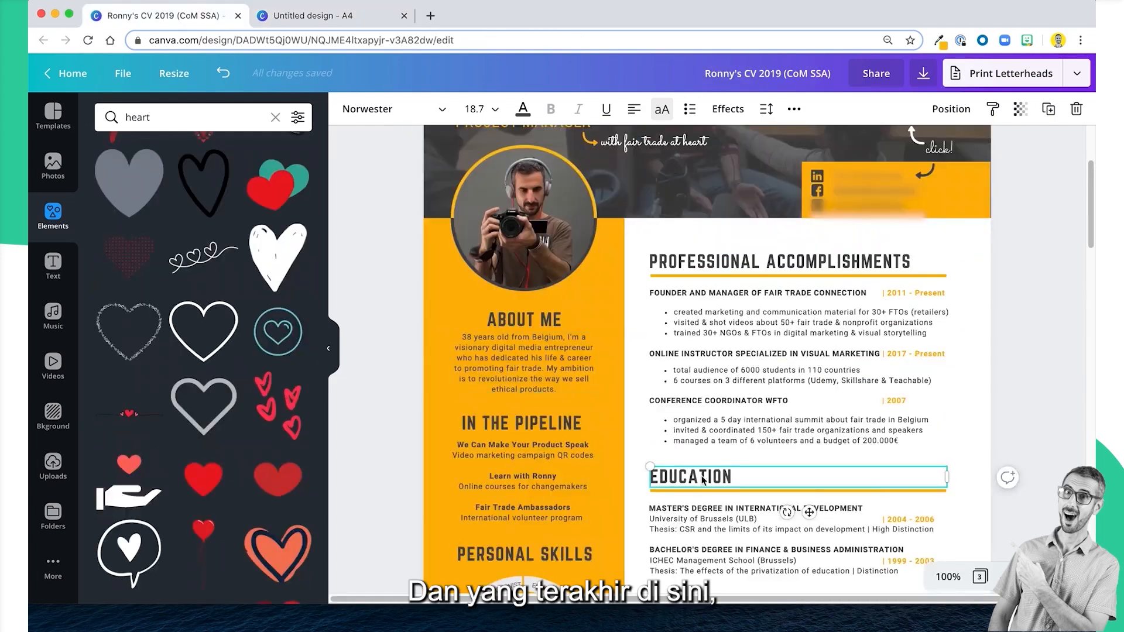
scroll(704, 481, down, 5)
click(672, 280)
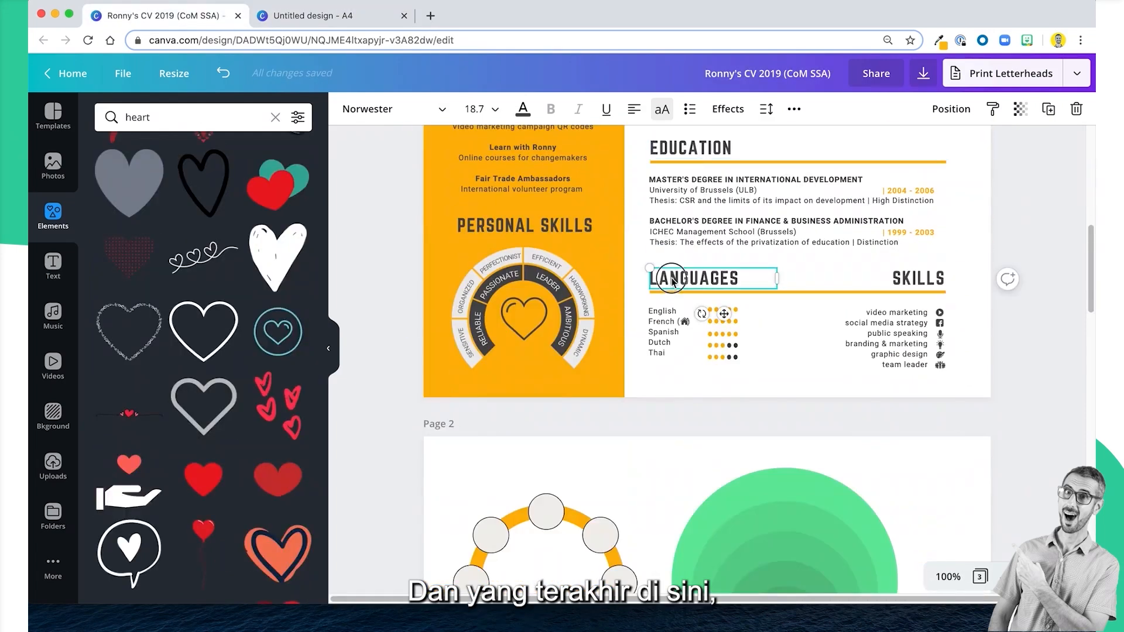
click(338, 23)
click(747, 428)
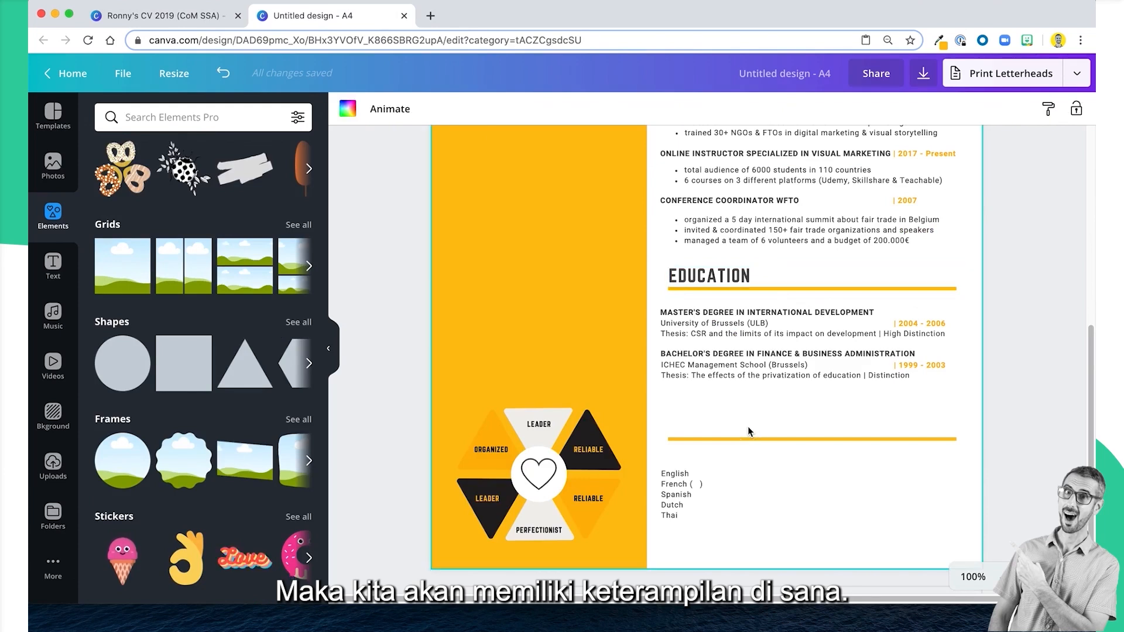
key(ctrl+v)
Copy the Skills heading from the example CV and place it at the right end of the lowest section line.
key(ctrl+shift+Tab)
key(ctrl+Tab)
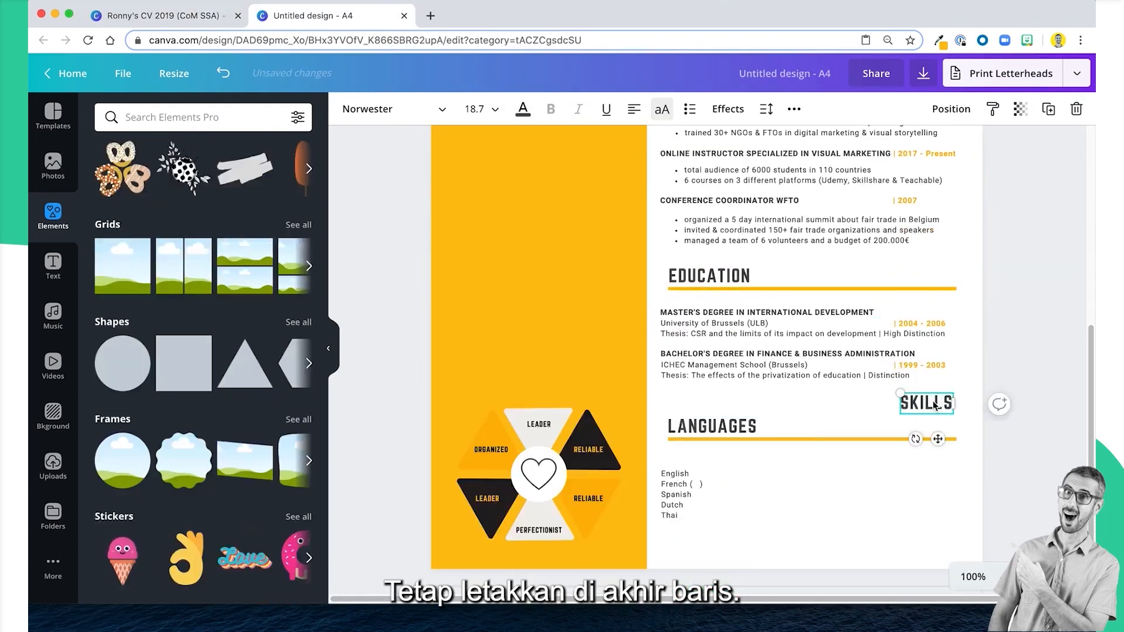
click(891, 468)
scroll(891, 469, down, 2)
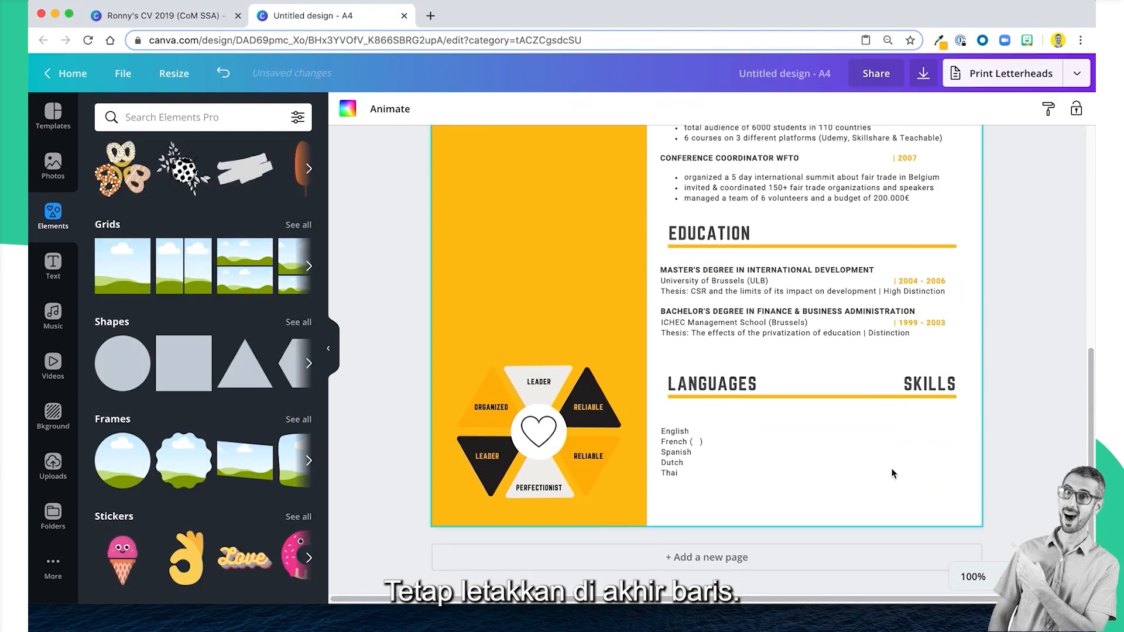
Ungroup the triangle graphic of personal traits around the heart icon in the yellow sidebar.
scroll(924, 363, up, 8)
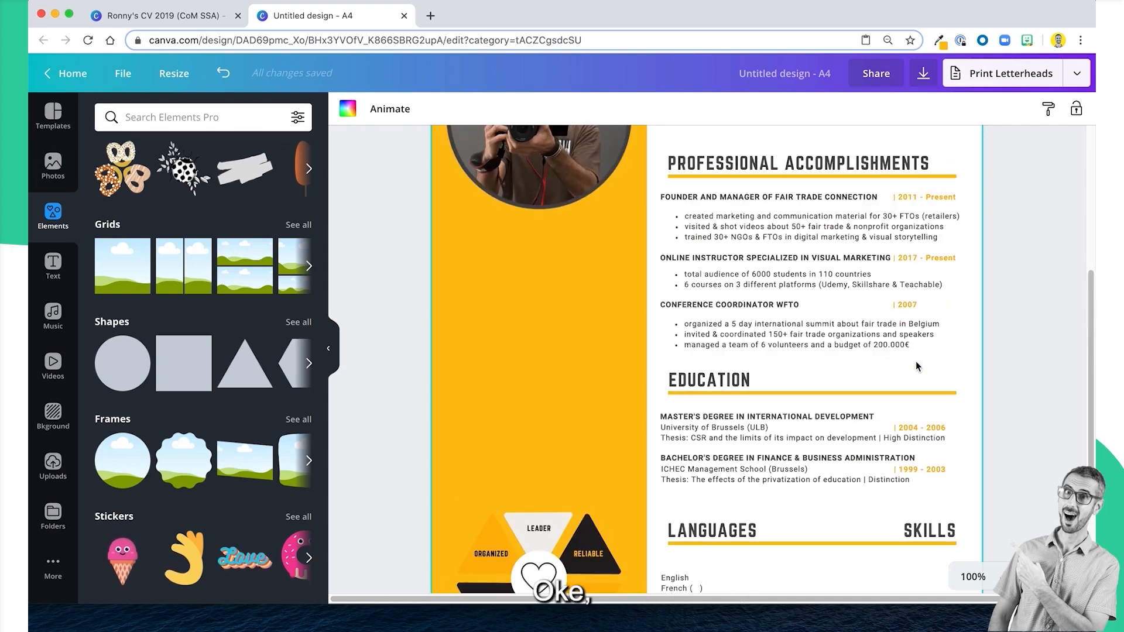
scroll(913, 364, down, 6)
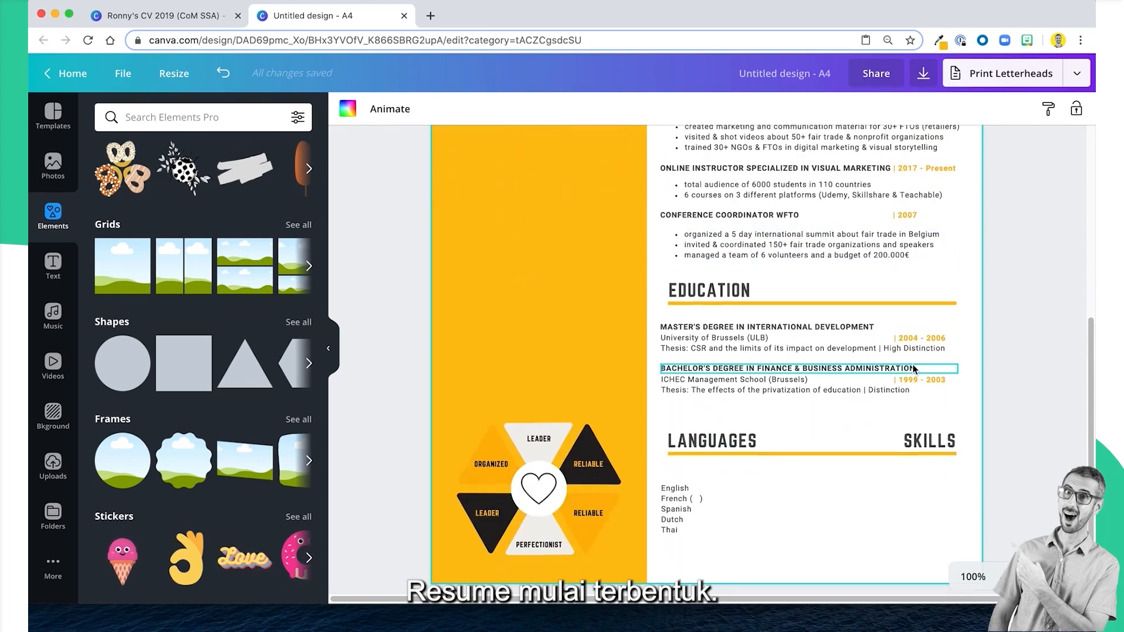
scroll(435, 468, up, 5)
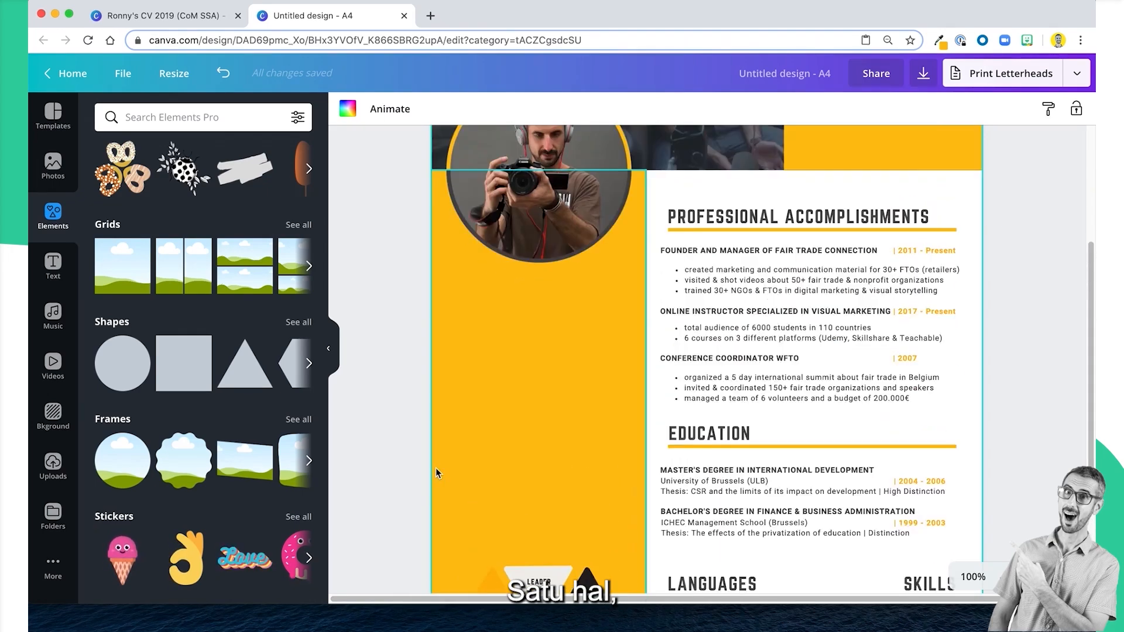
scroll(436, 468, down, 3)
scroll(438, 447, up, 4)
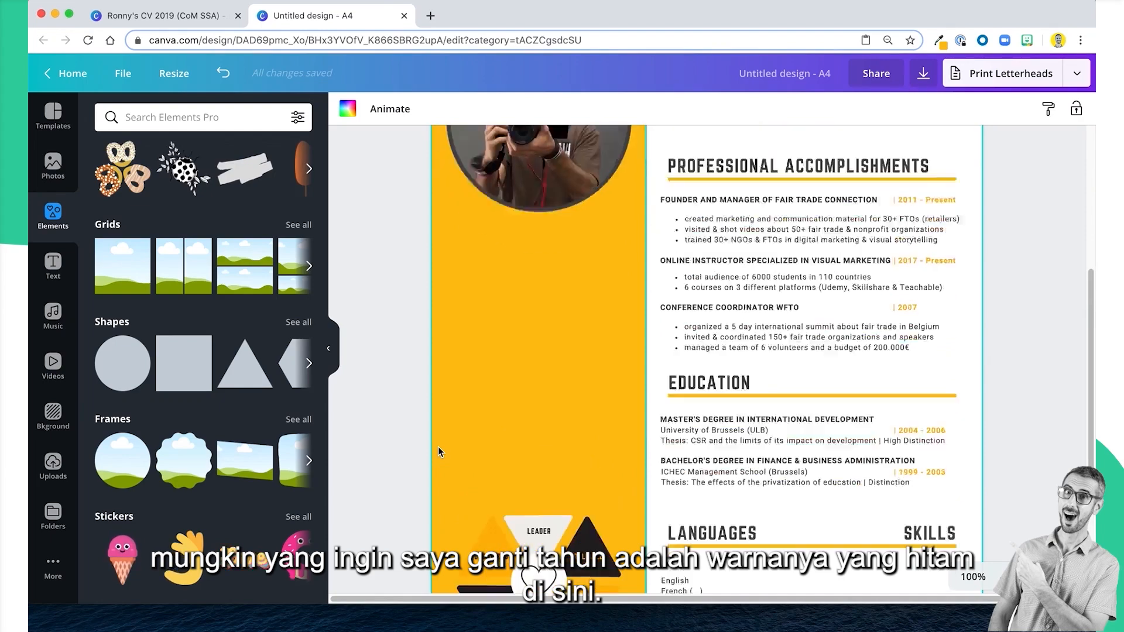
scroll(527, 454, down, 3)
click(597, 462)
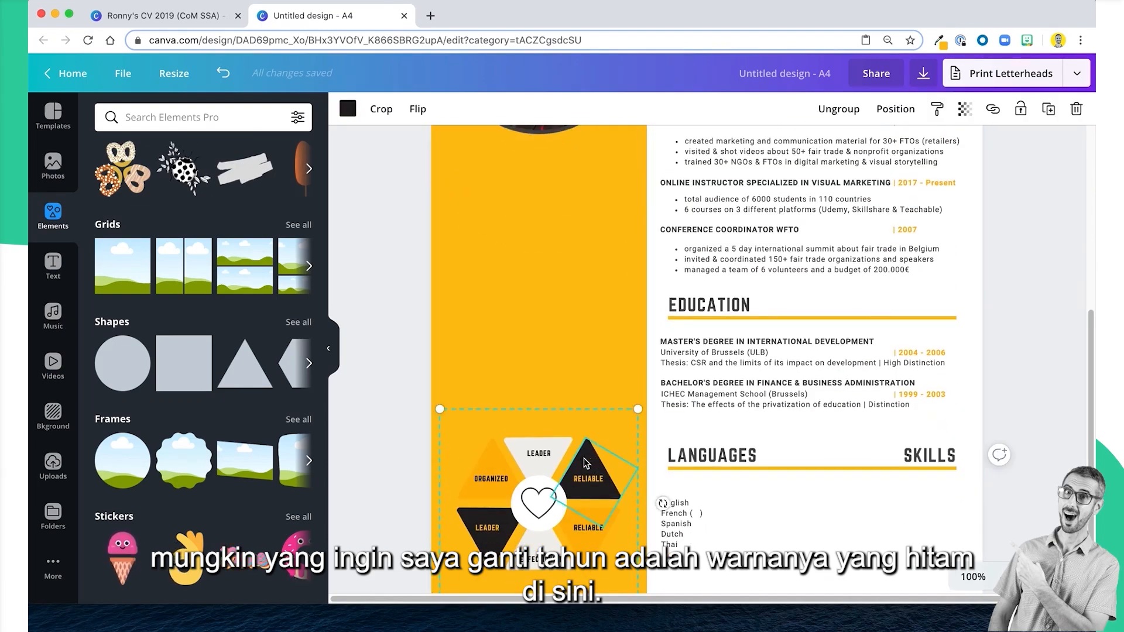
click(837, 108)
click(748, 541)
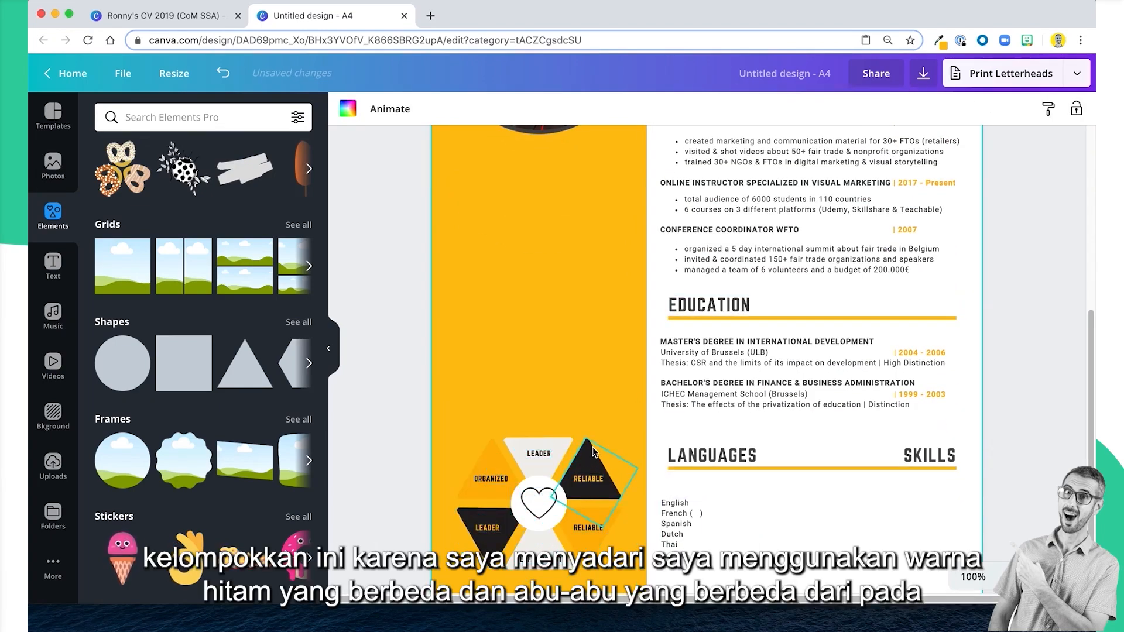
scroll(592, 447, up, 5)
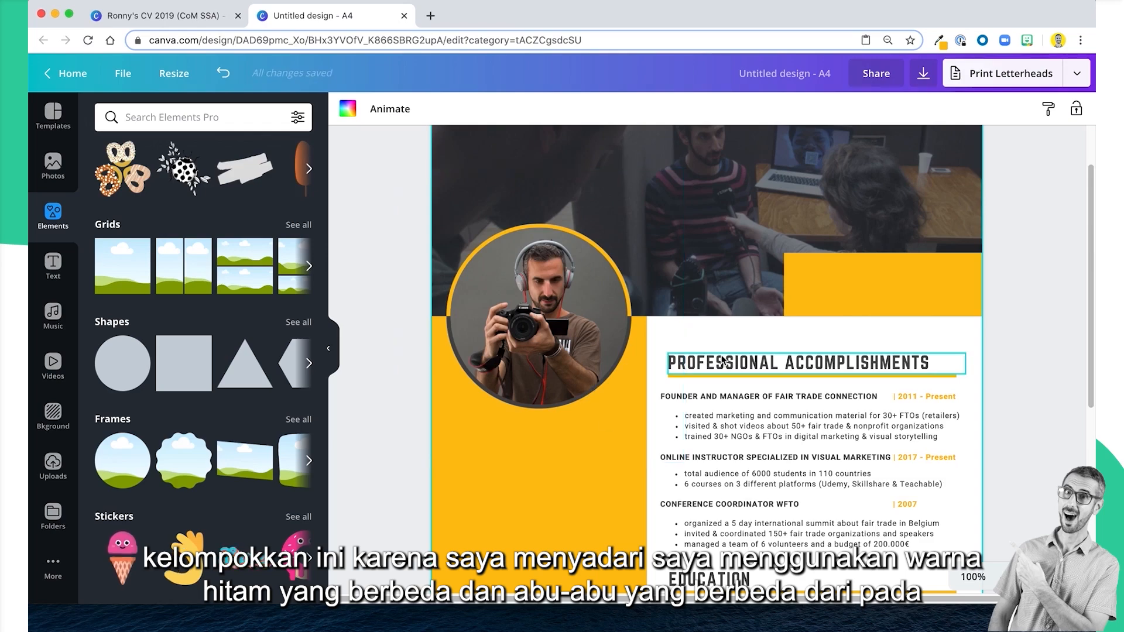
Recolour the near-black triangles around the heart icon with the dark swatch from Canva's Primary palette, applying the change to all matching elements.
scroll(707, 385, down, 6)
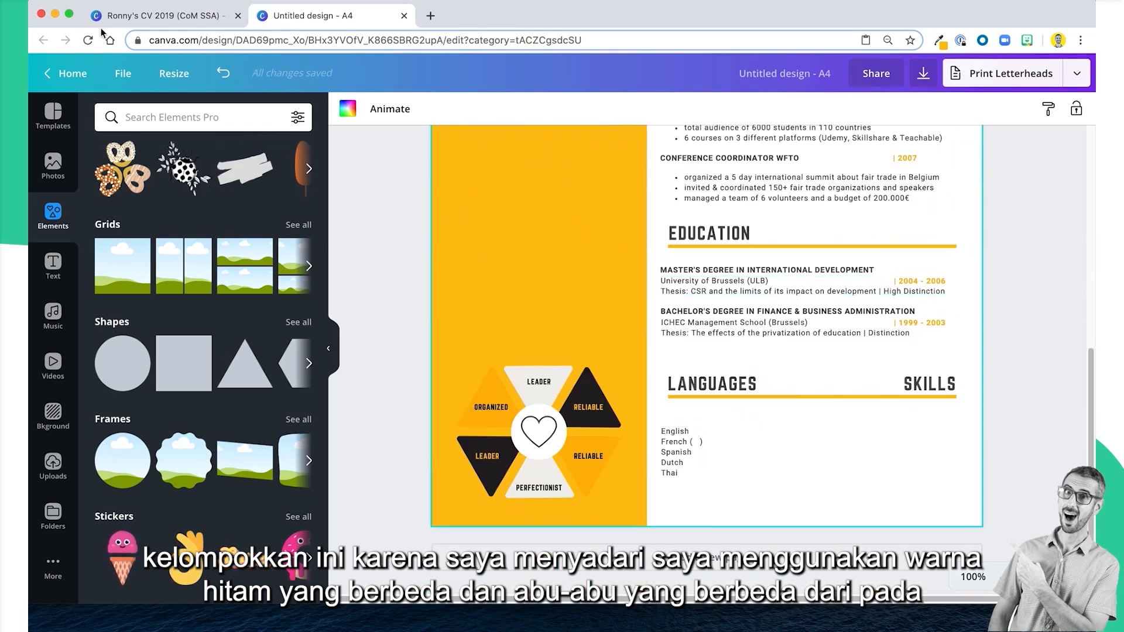
click(201, 20)
scroll(533, 240, up, 6)
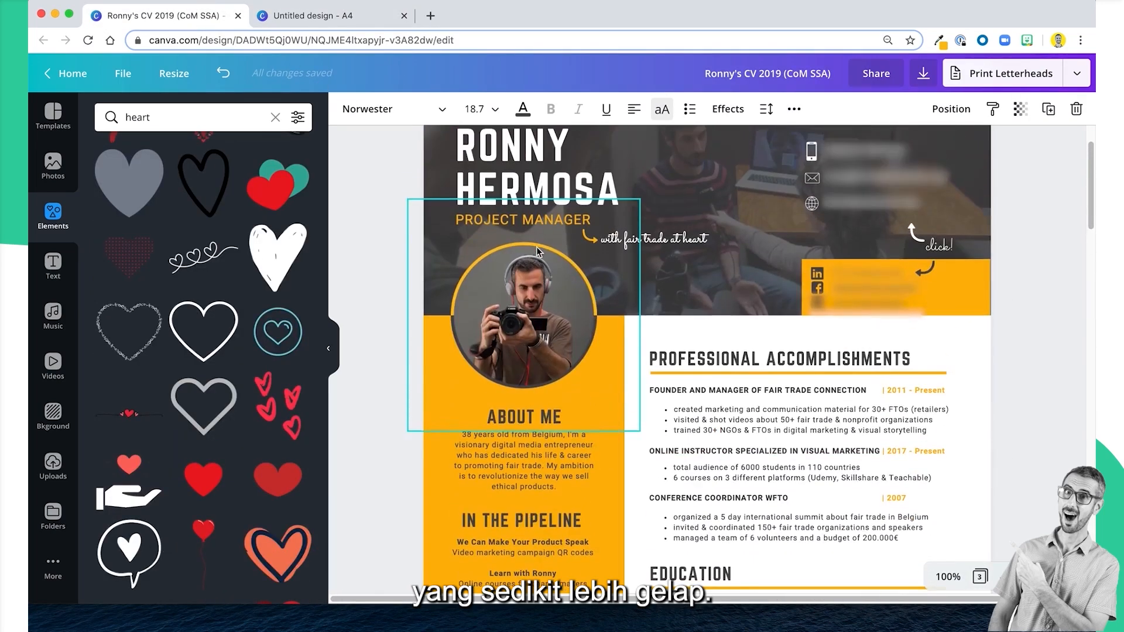
click(308, 26)
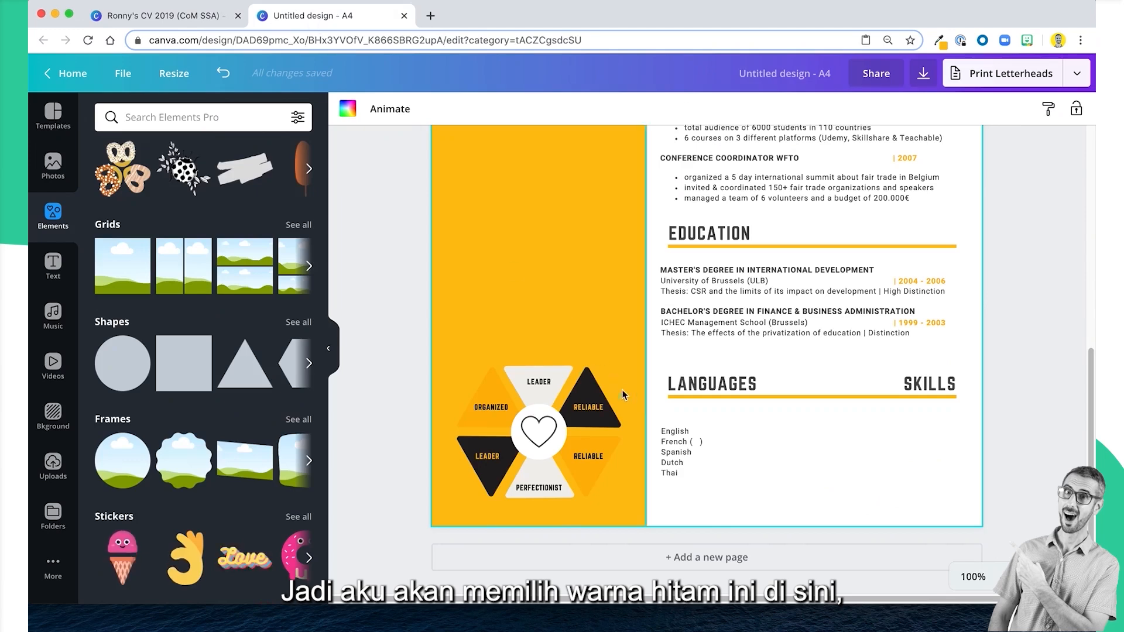
click(587, 394)
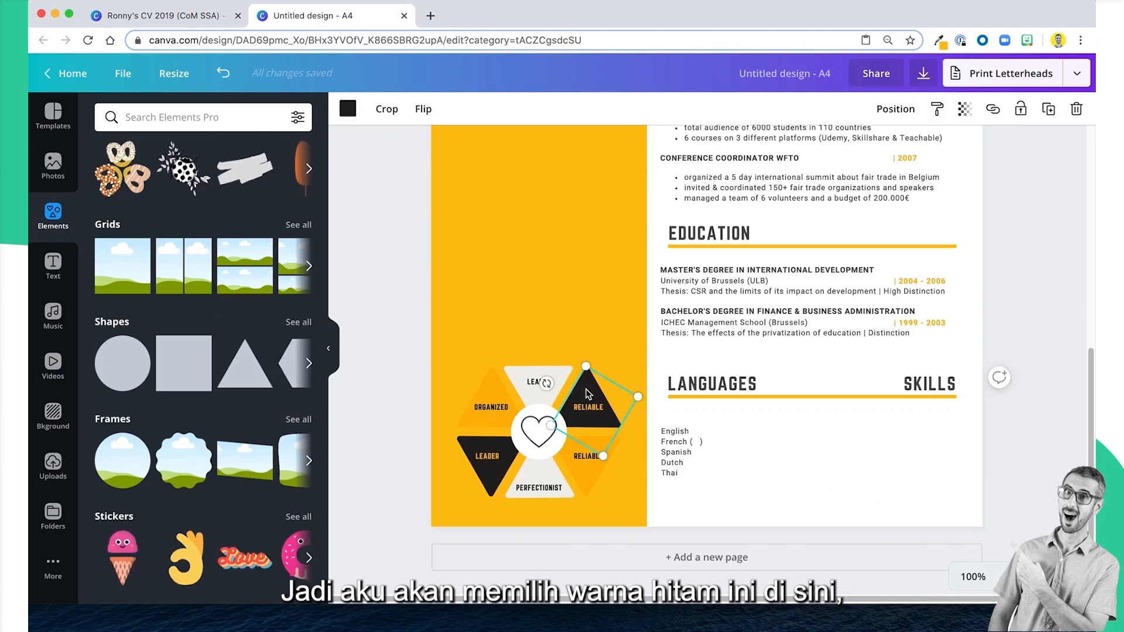
click(348, 109)
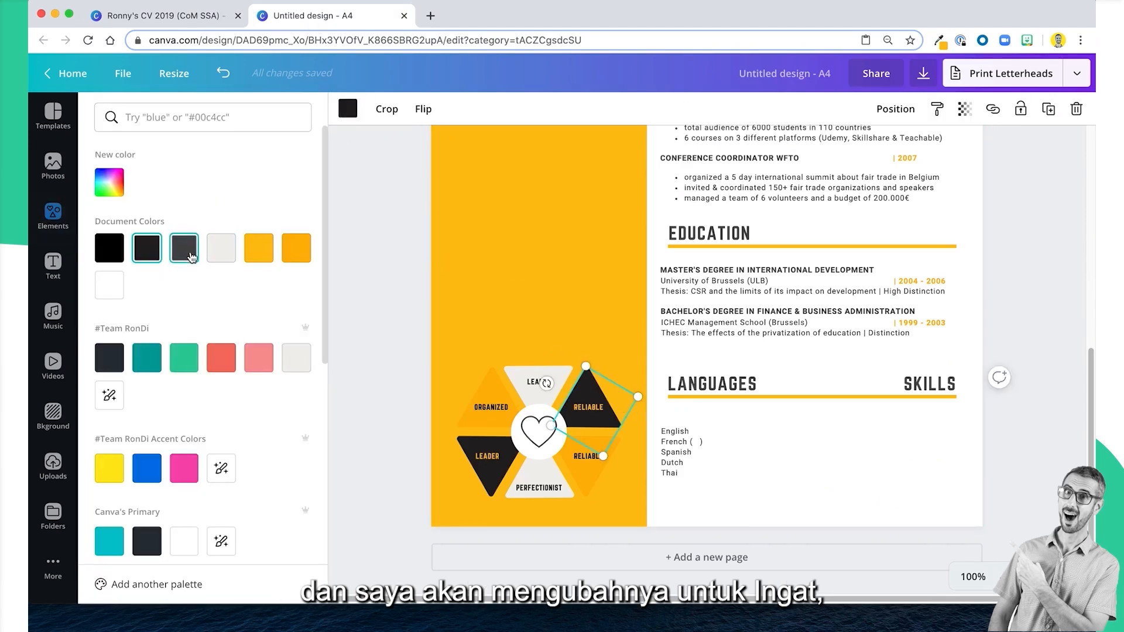
scroll(150, 445, down, 3)
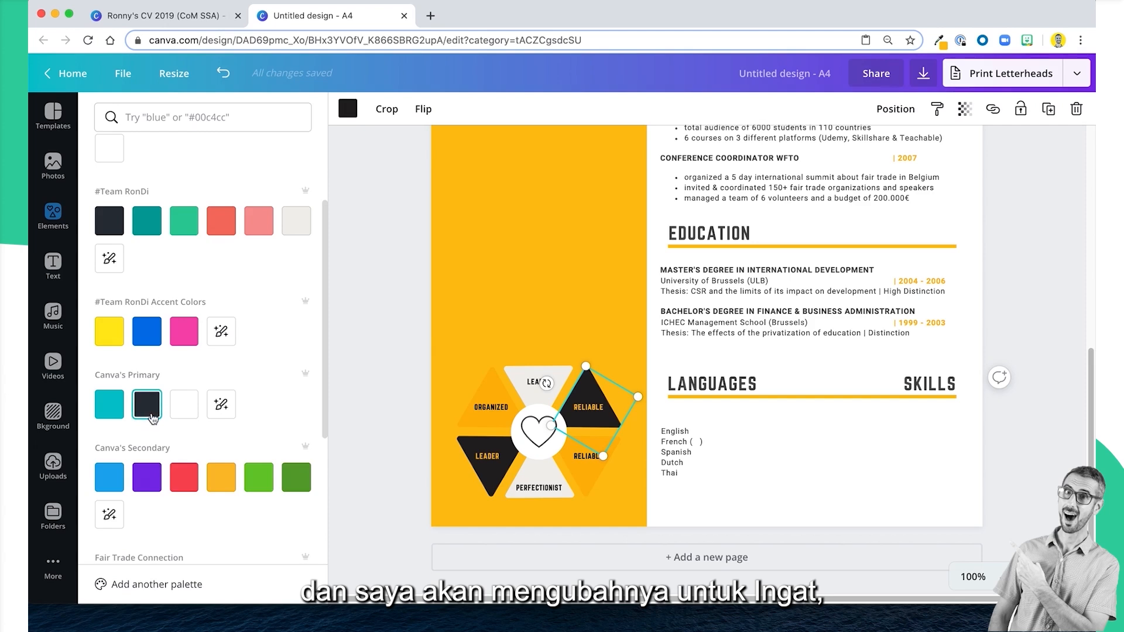
click(148, 415)
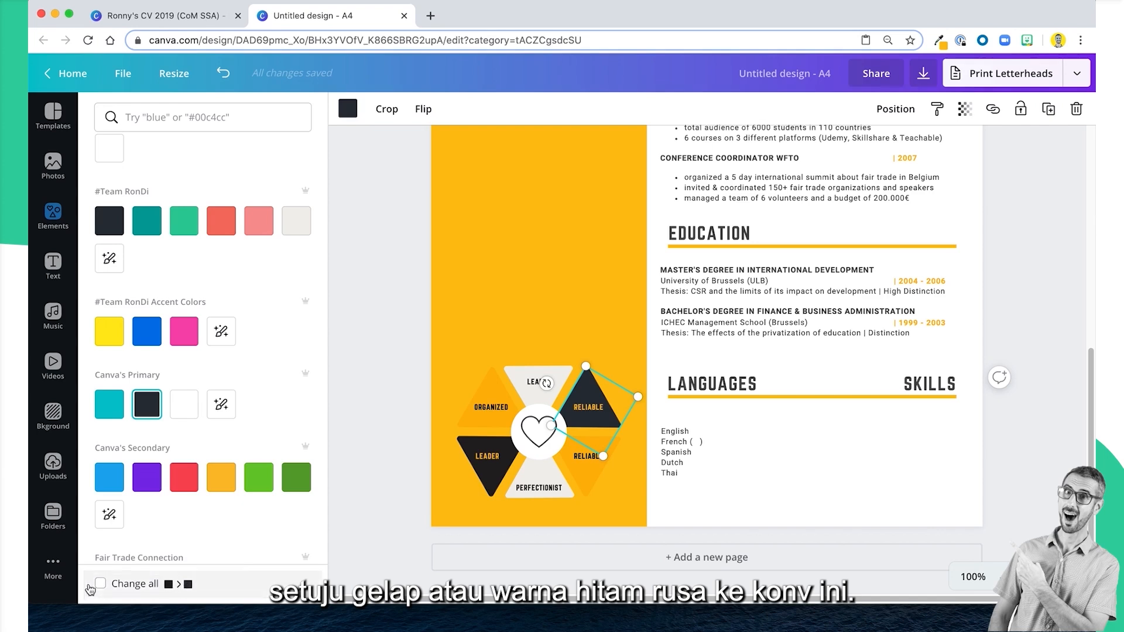
click(127, 586)
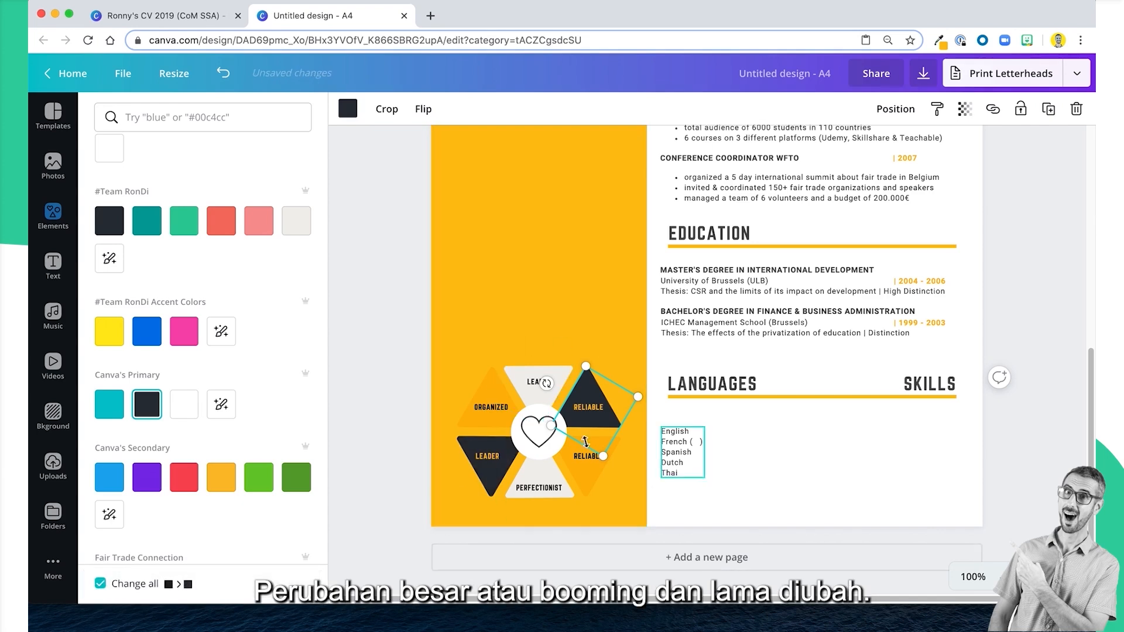
click(948, 486)
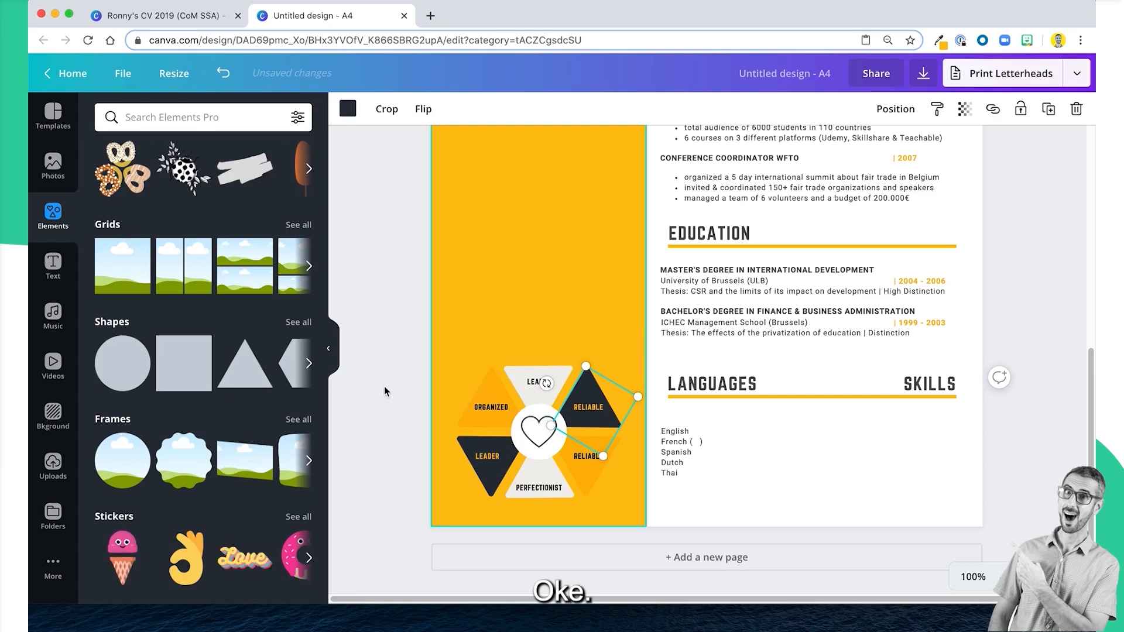
Group all the triangles, trait labels and heart icon in the yellow sidebar into one graphic.
drag(376, 370, 615, 501)
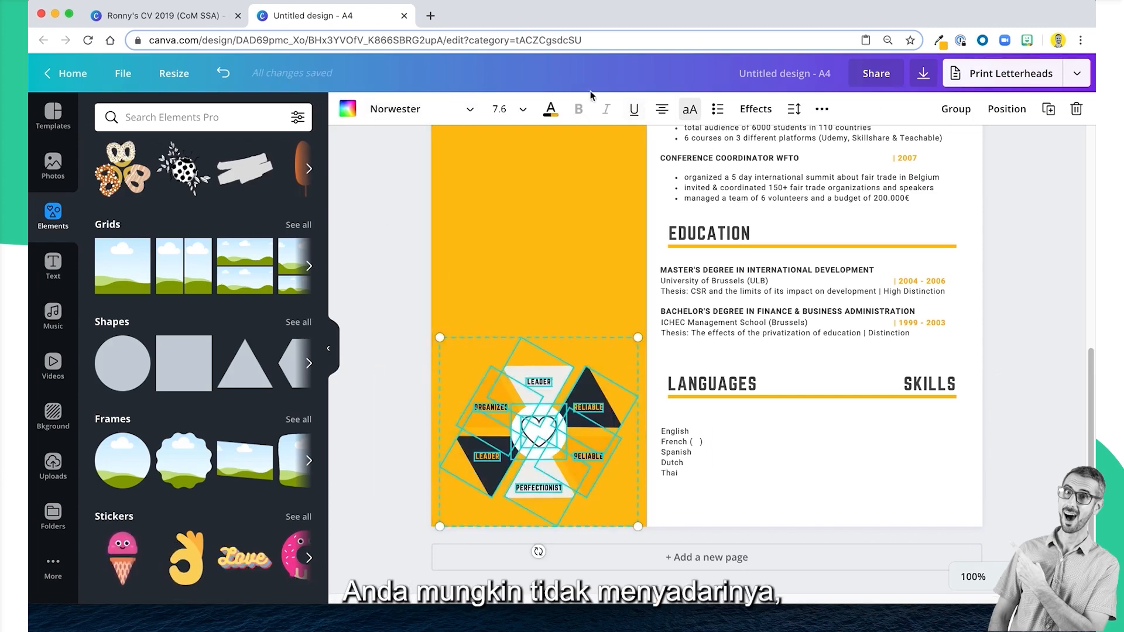
click(955, 109)
click(1014, 445)
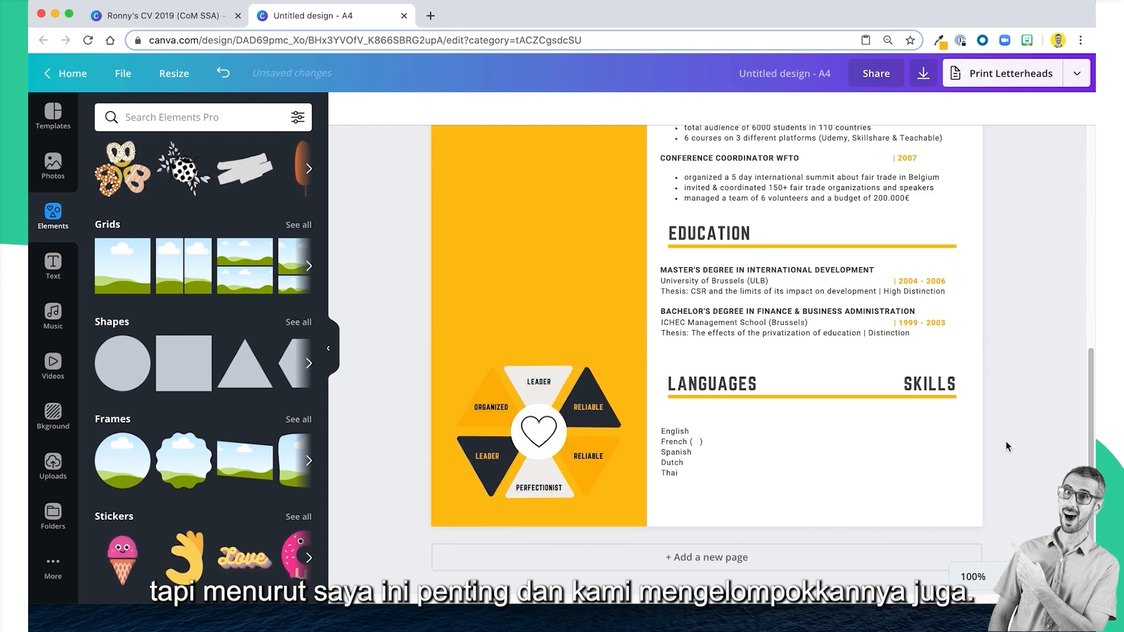
Review the new CV page from the header photo down to the languages and skills section.
scroll(1006, 441, up, 5)
scroll(1006, 440, down, 3)
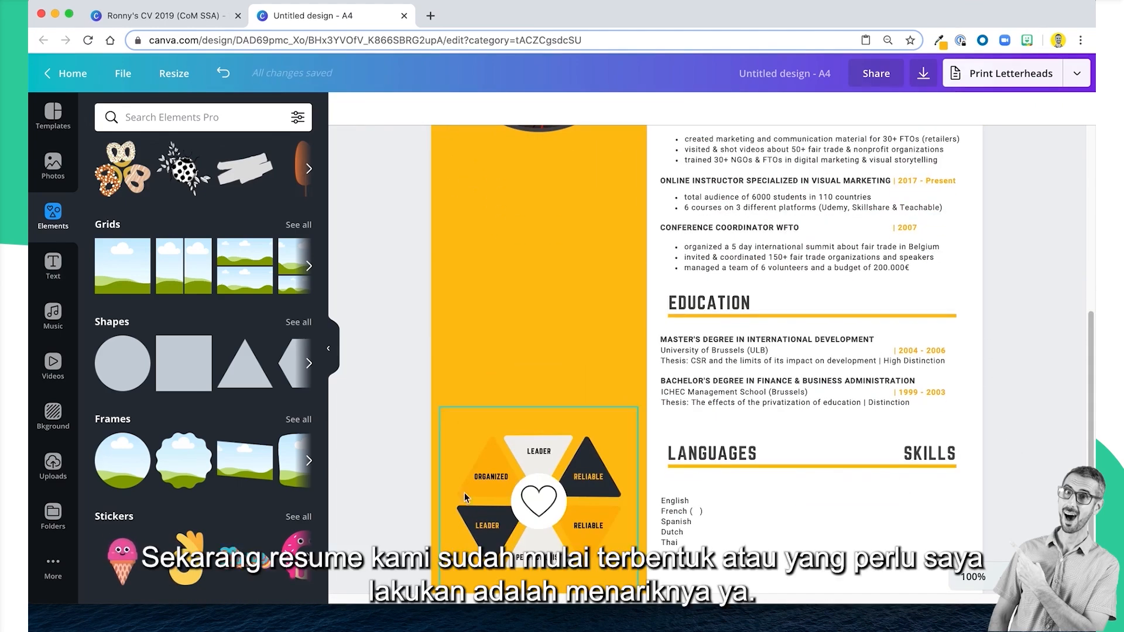
click(544, 501)
click(838, 510)
scroll(837, 513, up, 5)
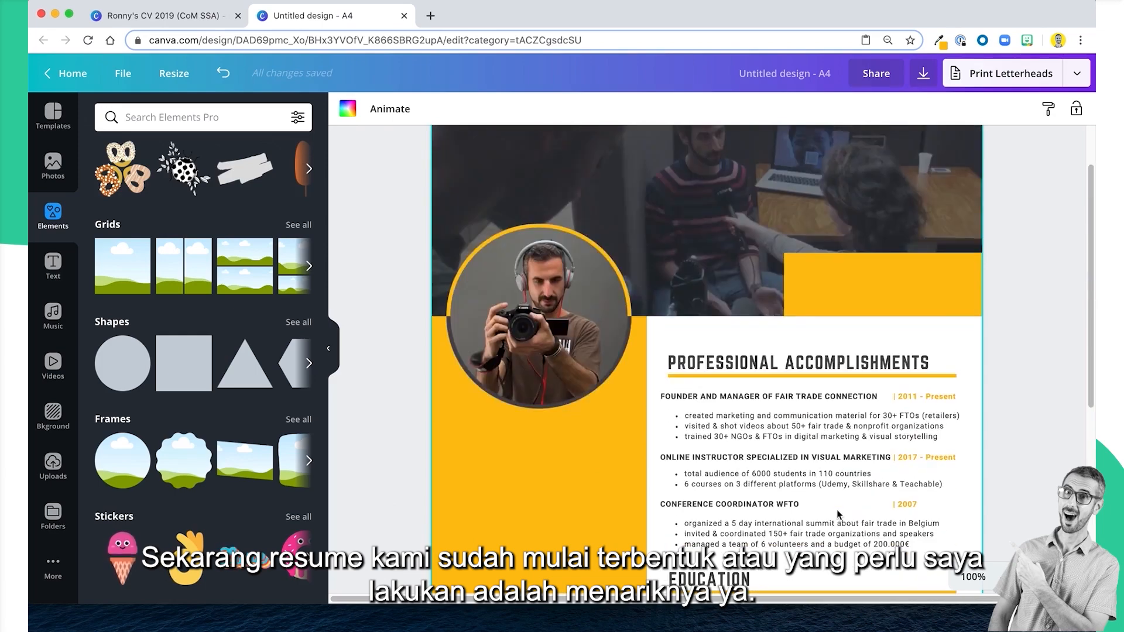
scroll(838, 509, down, 3)
scroll(837, 509, up, 3)
scroll(837, 509, down, 1)
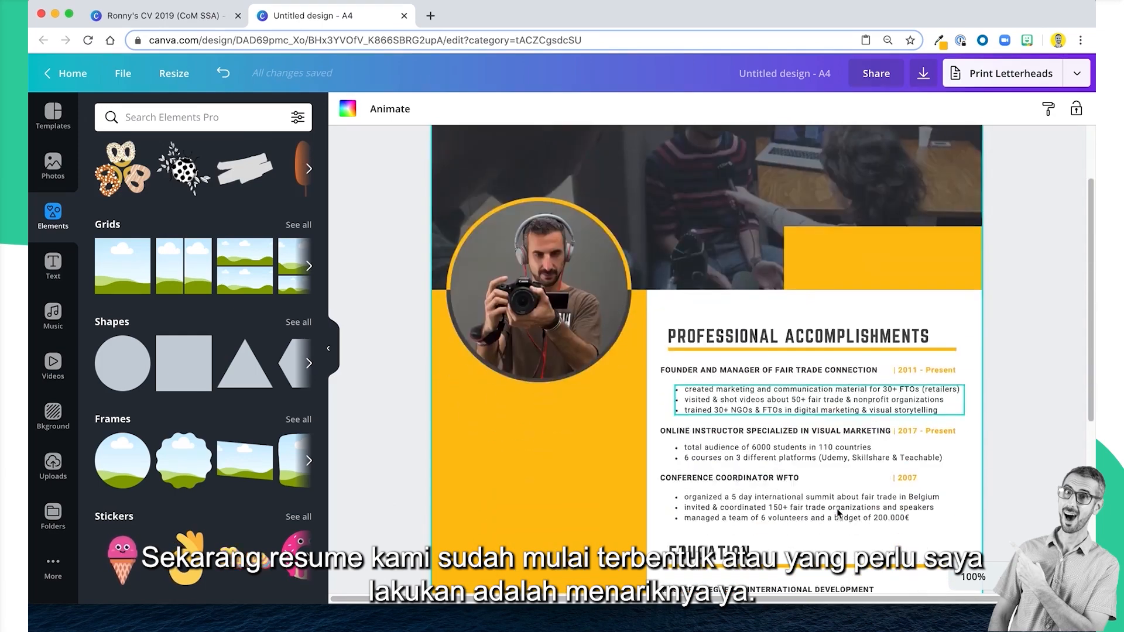
scroll(837, 508, down, 5)
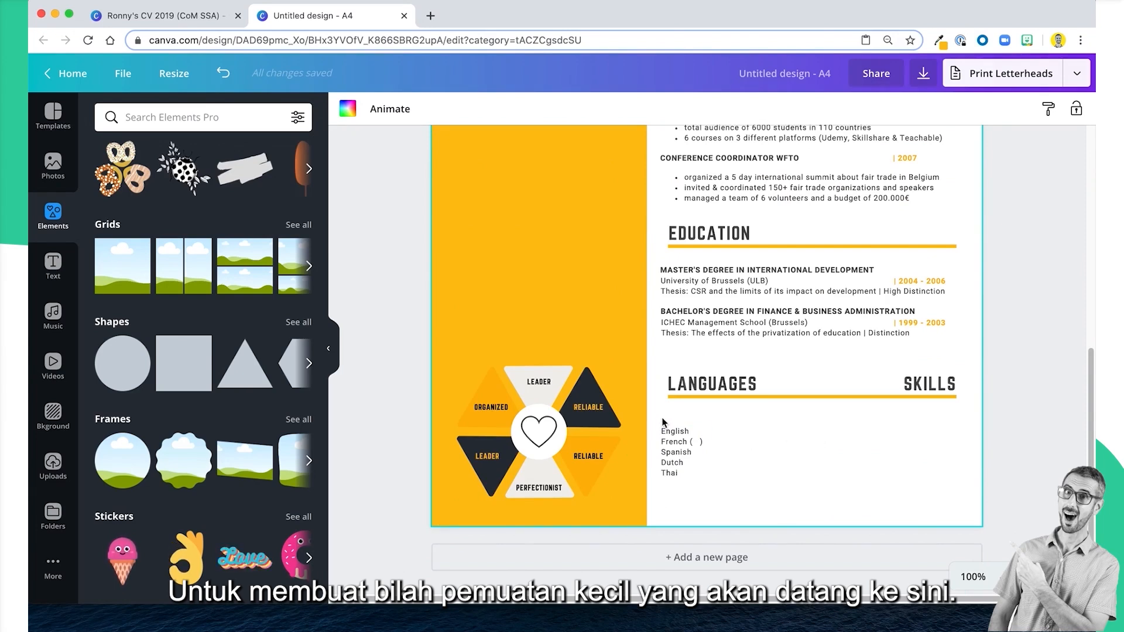
scroll(664, 420, up, 3)
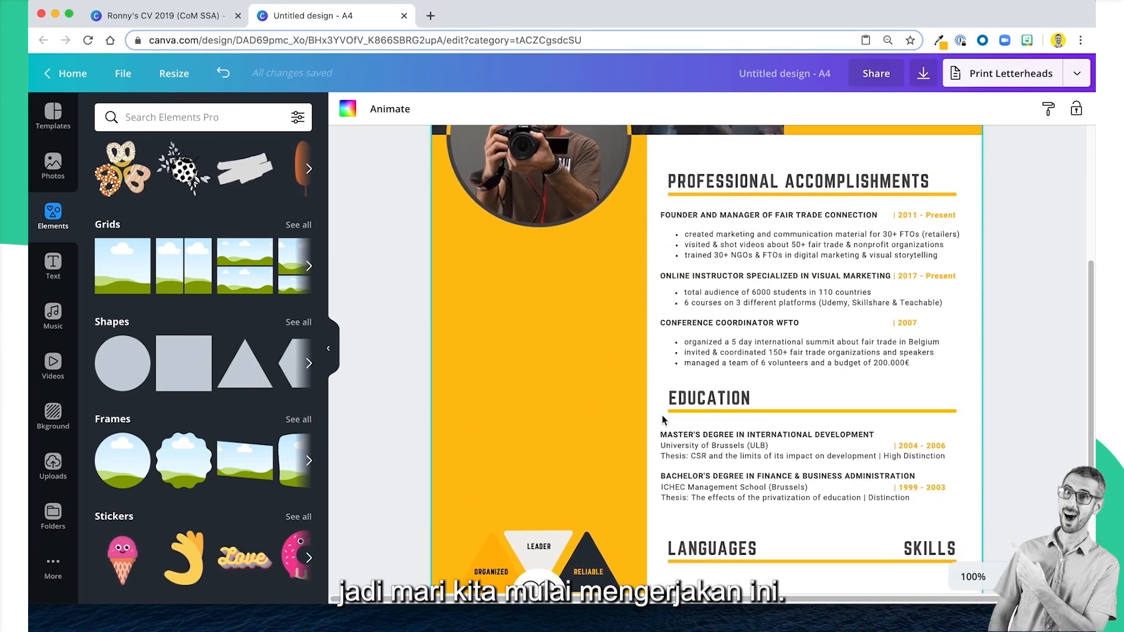
scroll(663, 420, down, 4)
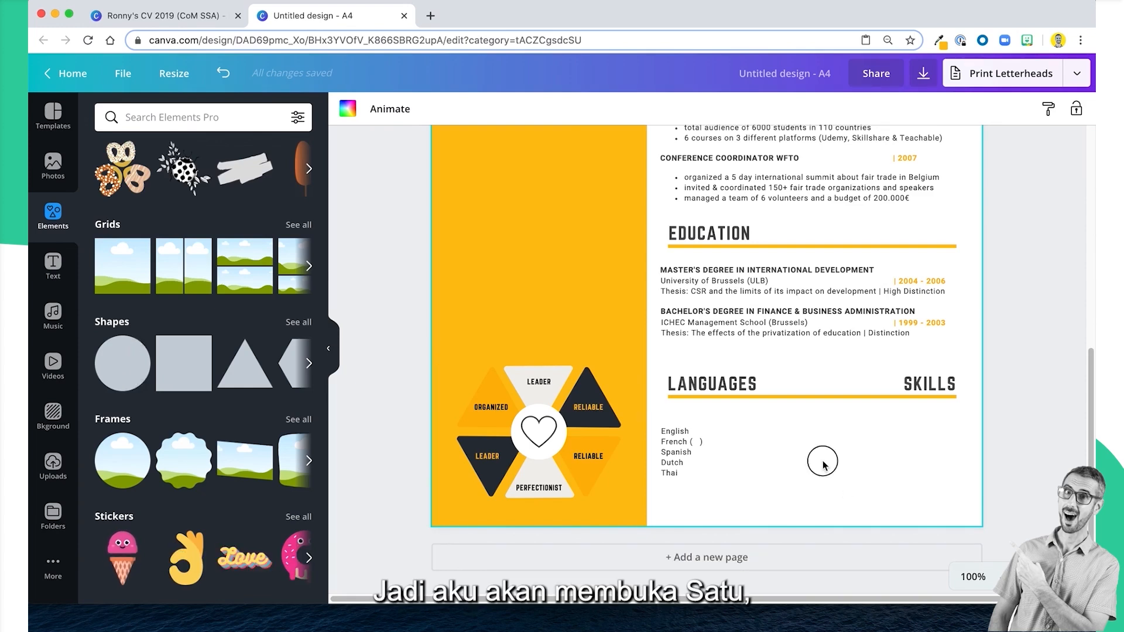
Add a circle shape, move it over the lower part of the page and shrink it to a small dot below the languages list.
click(124, 364)
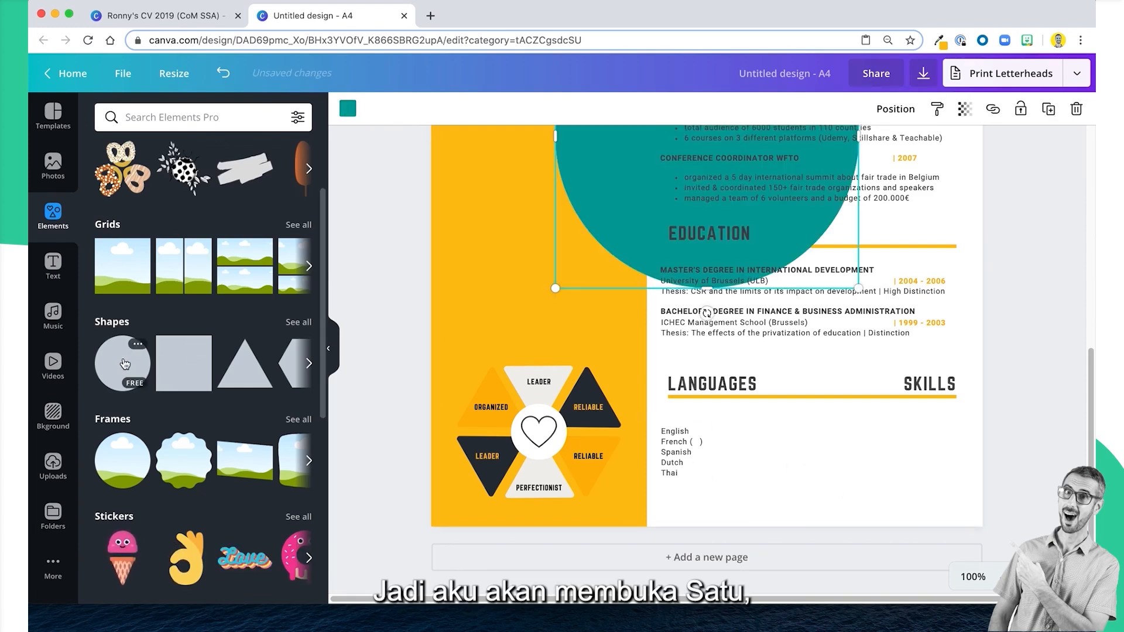
drag(614, 195, 739, 421)
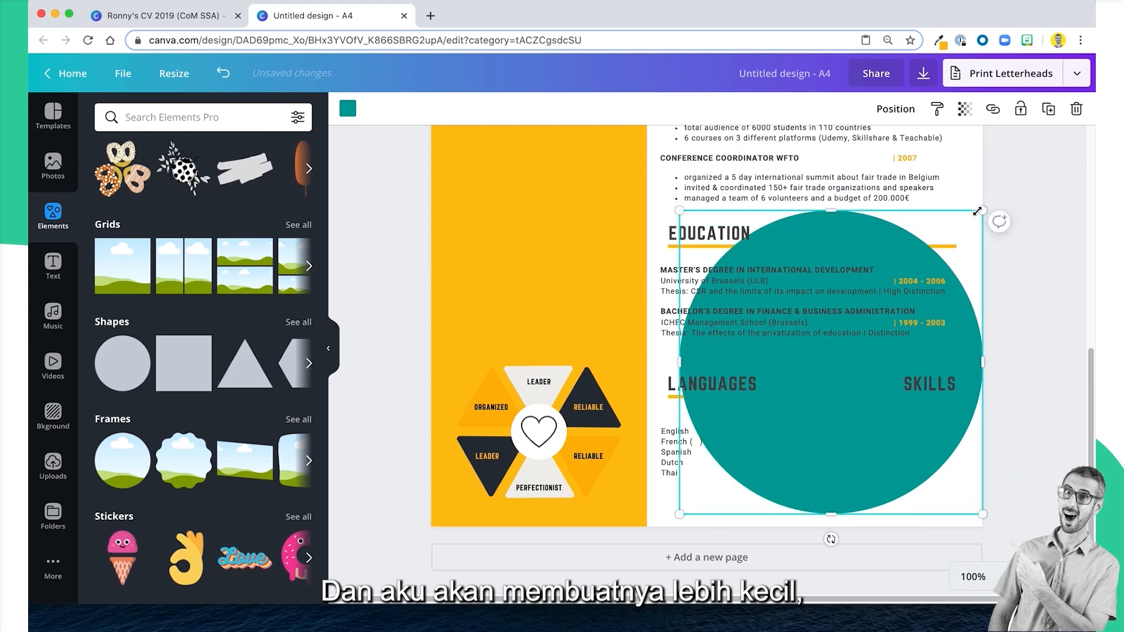
drag(981, 212, 690, 504)
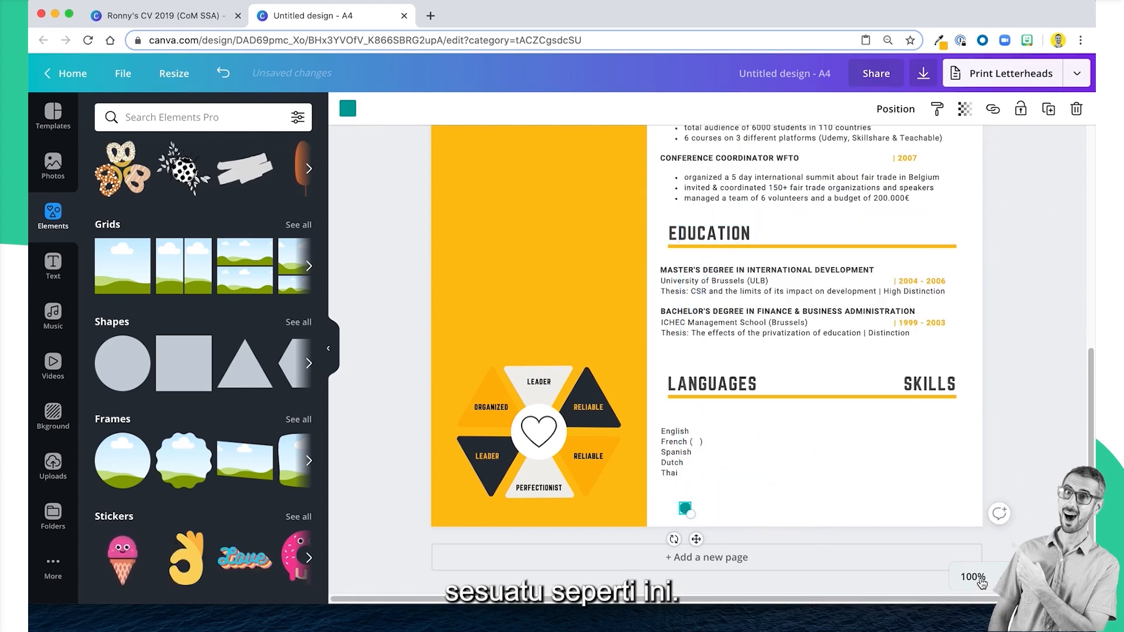
At 300% zoom, shrink the dot to about the text height and place it beside English, slightly clear of the language names.
click(982, 584)
click(959, 286)
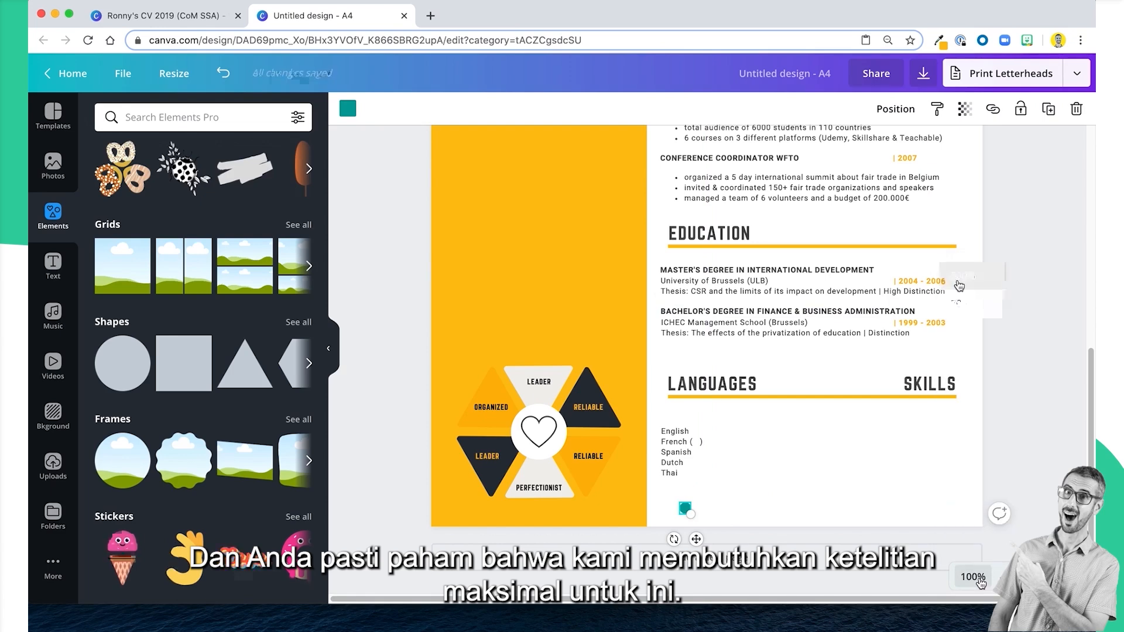
scroll(823, 473, down, 6)
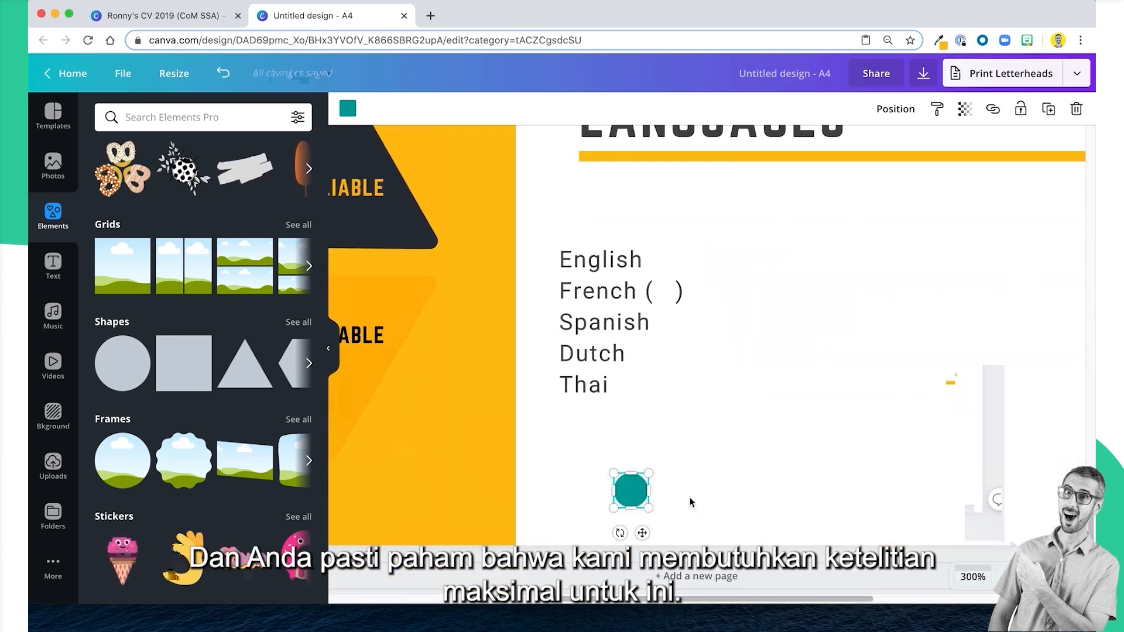
drag(631, 500, 706, 269)
click(768, 267)
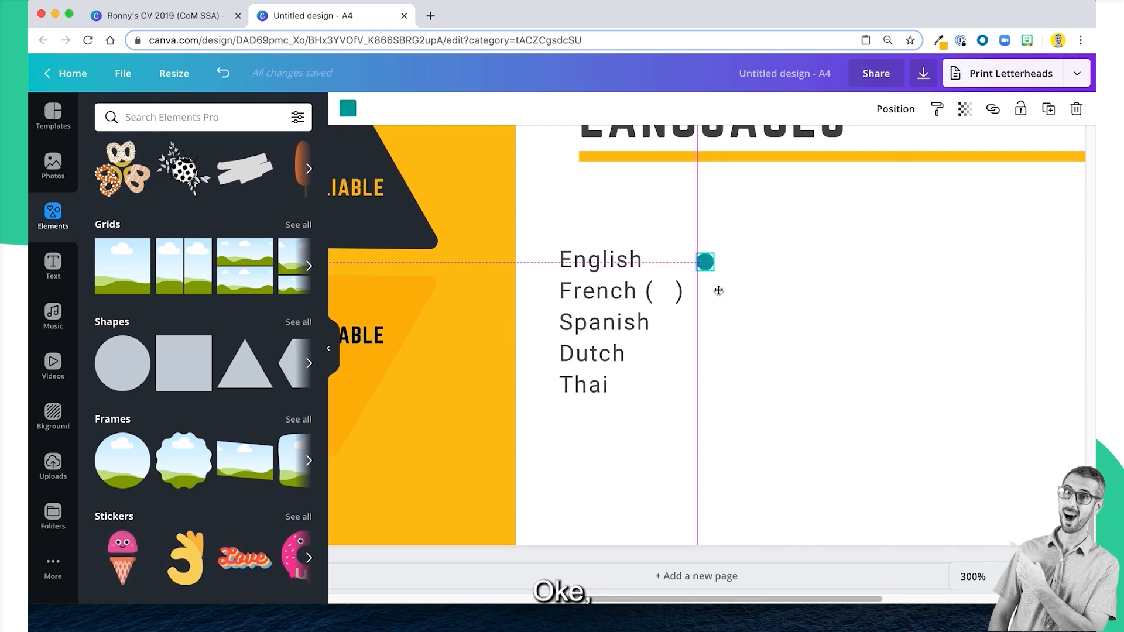
click(774, 381)
scroll(775, 393, up, 1)
scroll(776, 399, up, 2)
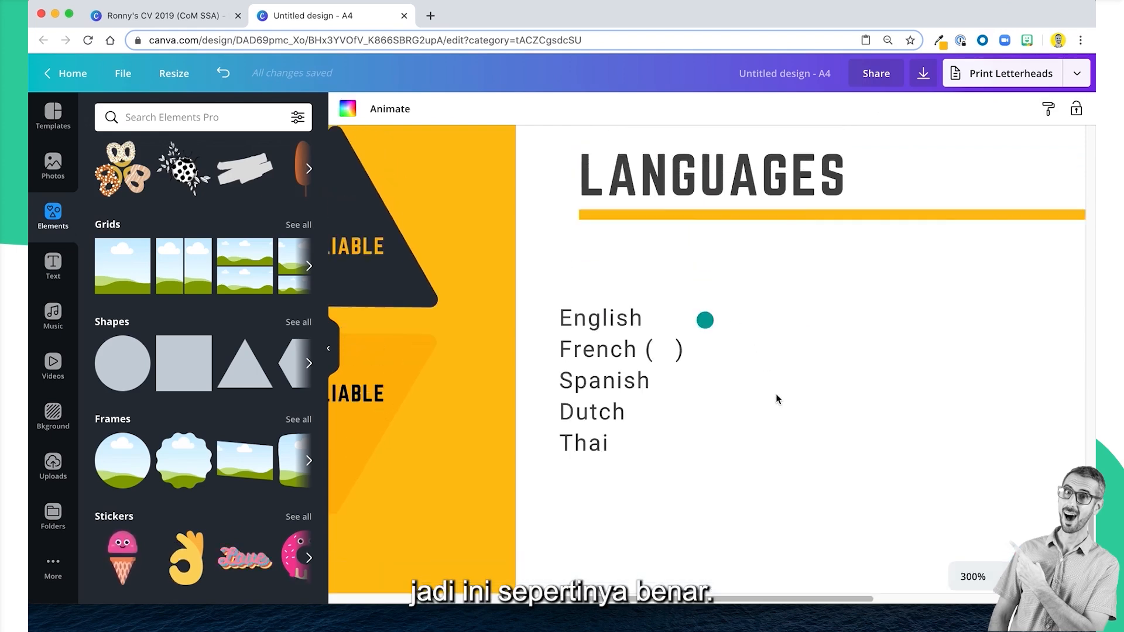
click(712, 323)
drag(712, 323, 718, 322)
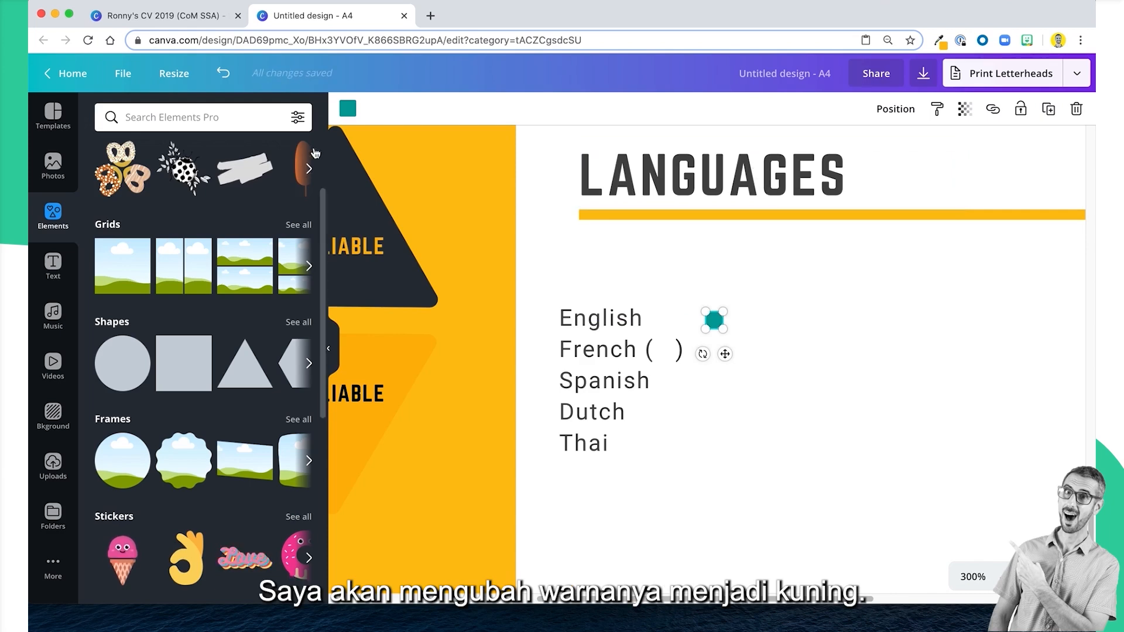
Recolour the dot beside English with the document yellow used for the section lines.
click(348, 109)
click(118, 300)
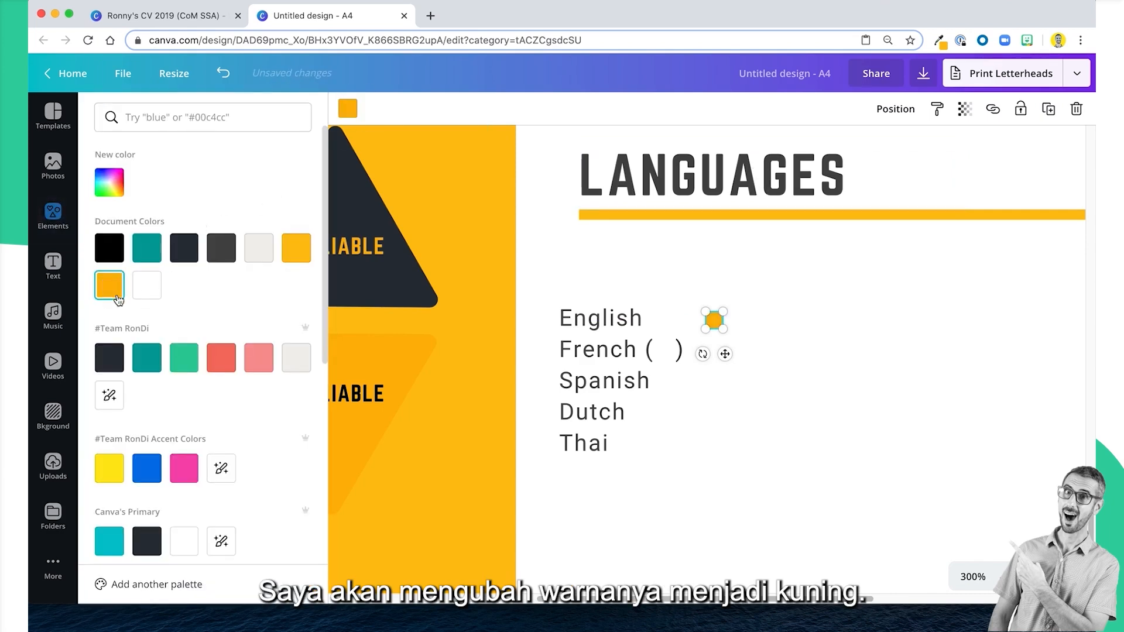
click(296, 248)
click(819, 461)
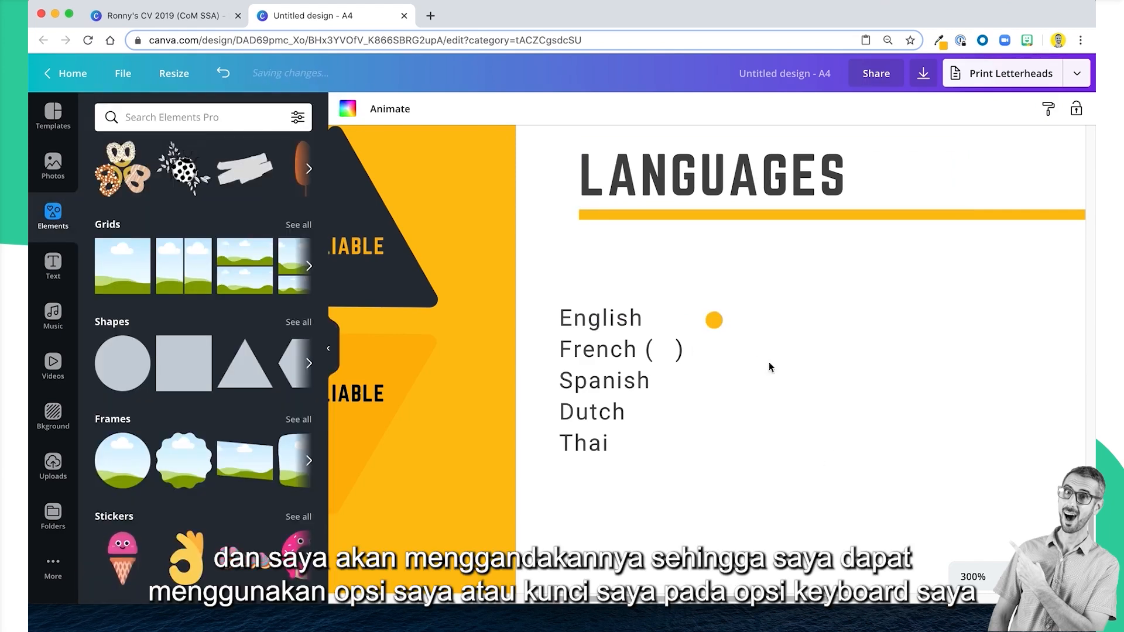
Duplicate the yellow dot to form a row of five dots beside English.
click(712, 322)
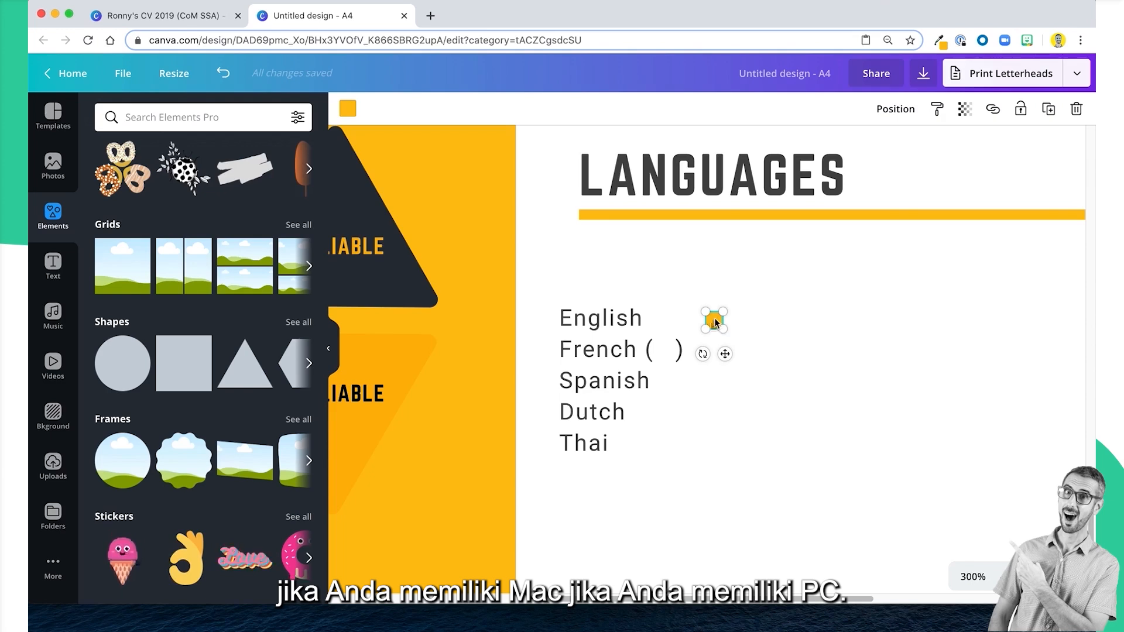
drag(716, 325, 813, 322)
click(793, 402)
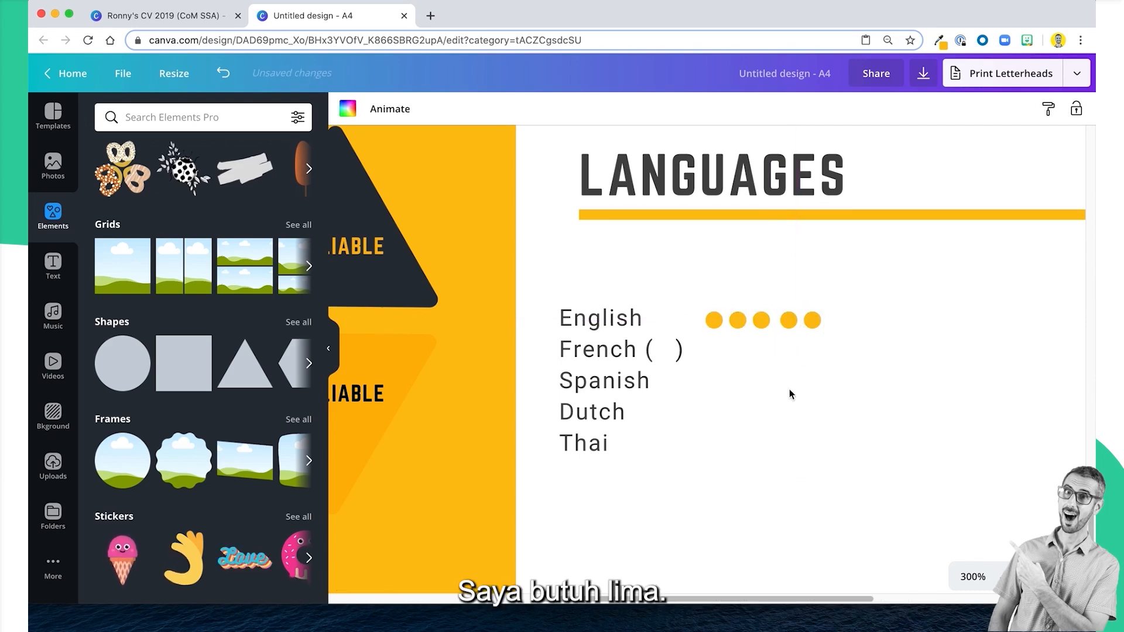
Select the five dots beside English and space them evenly horizontally.
drag(703, 282, 720, 334)
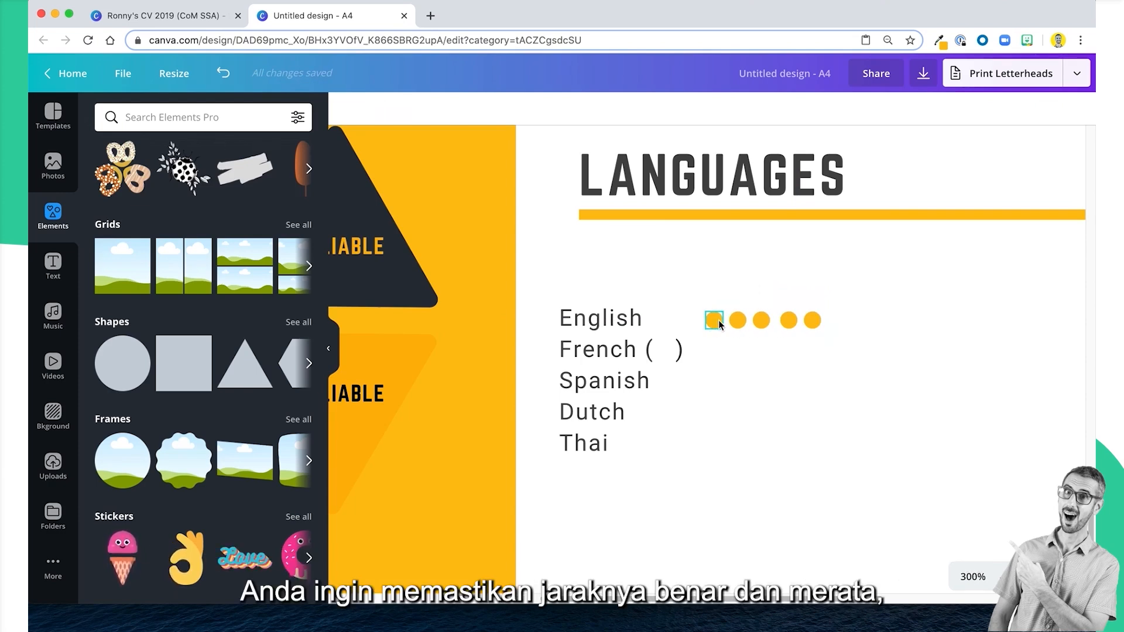
drag(707, 287, 815, 321)
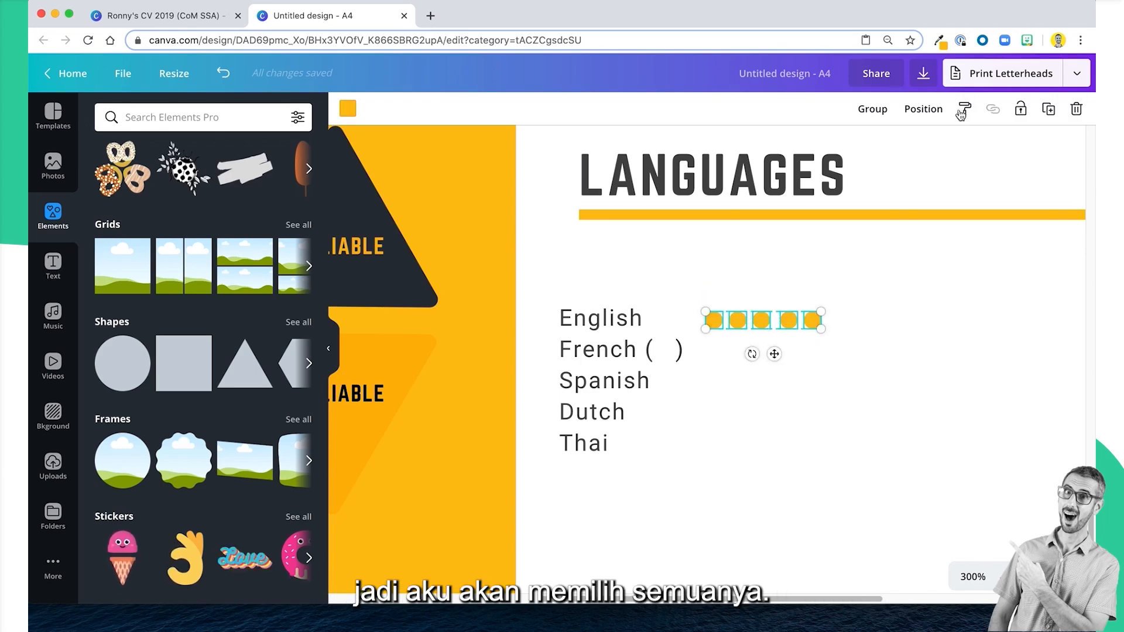
click(925, 110)
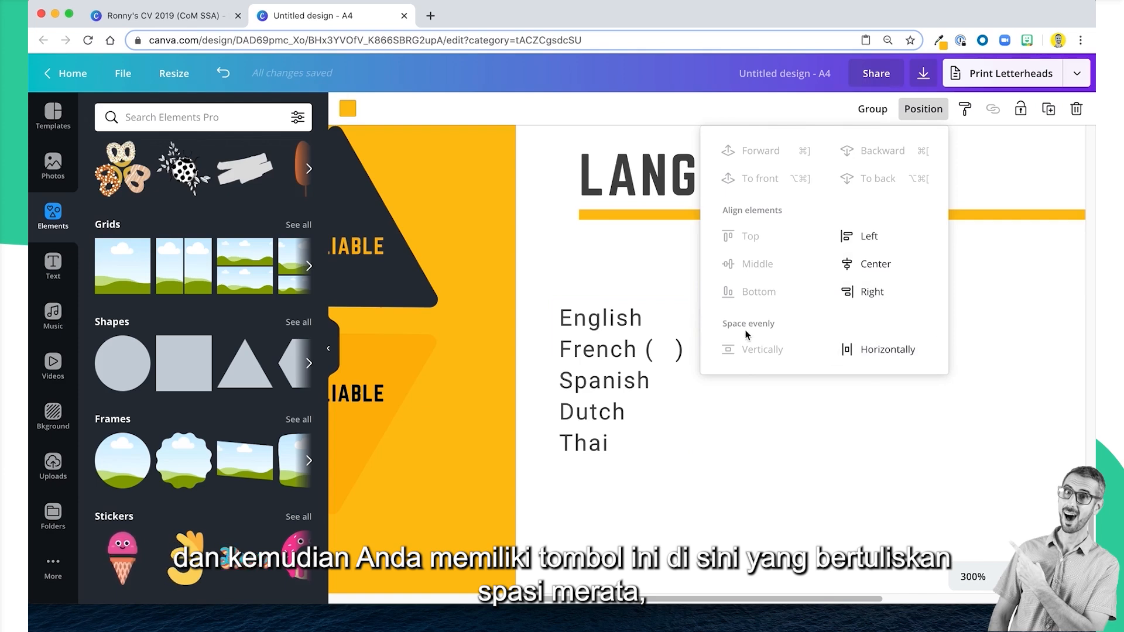
click(911, 354)
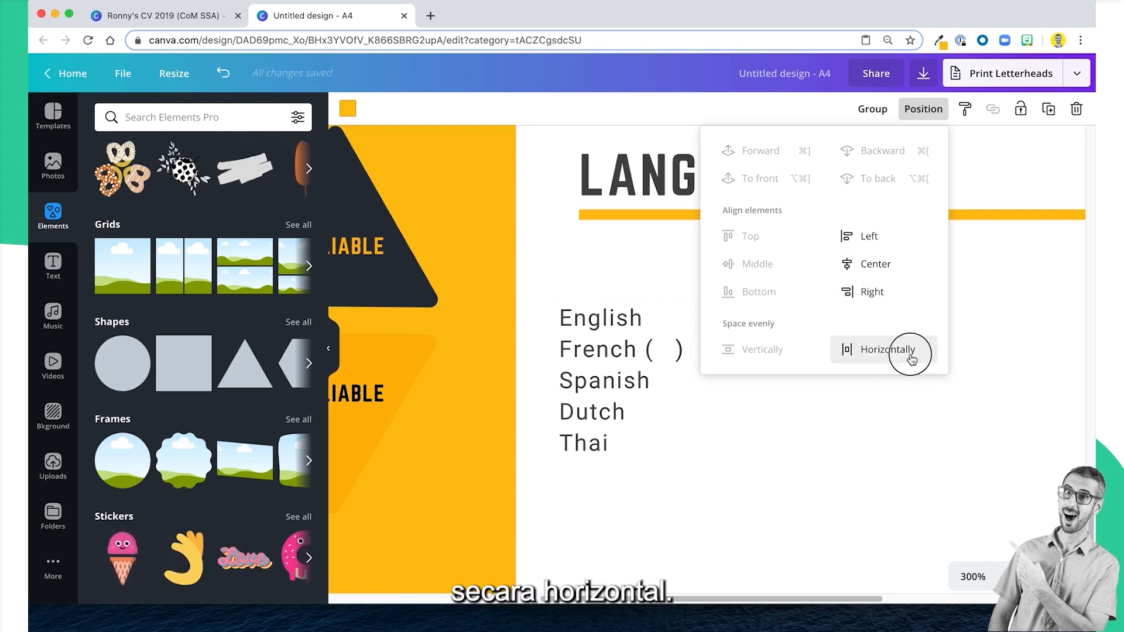
click(886, 420)
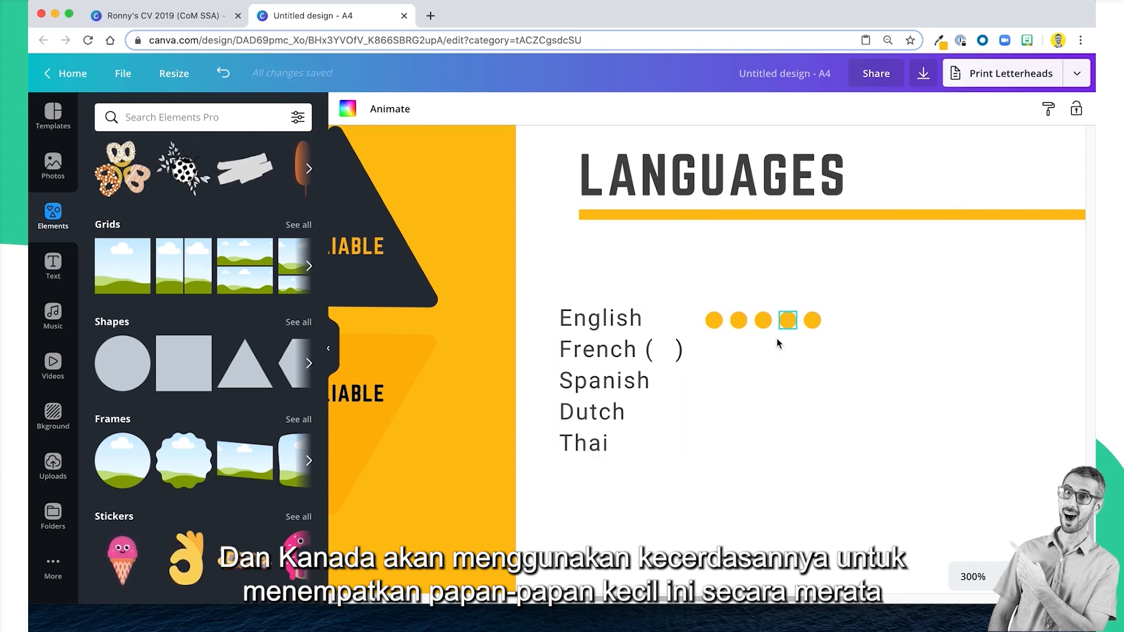
Group the five yellow dots beside English into one object.
scroll(778, 351, down, 1)
click(710, 278)
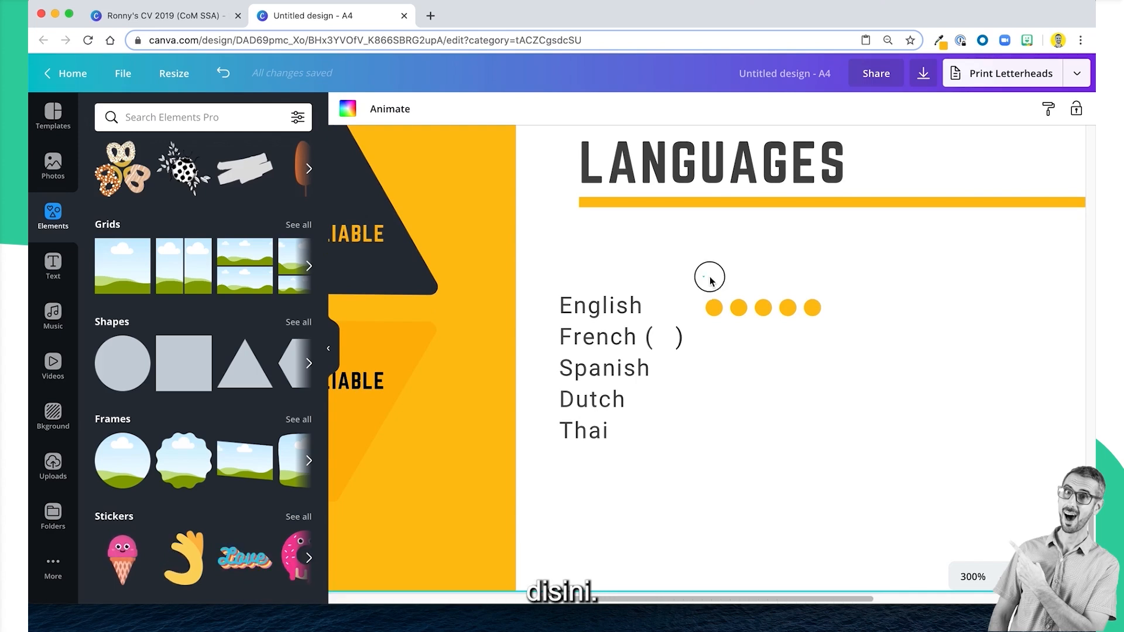
drag(710, 279, 817, 312)
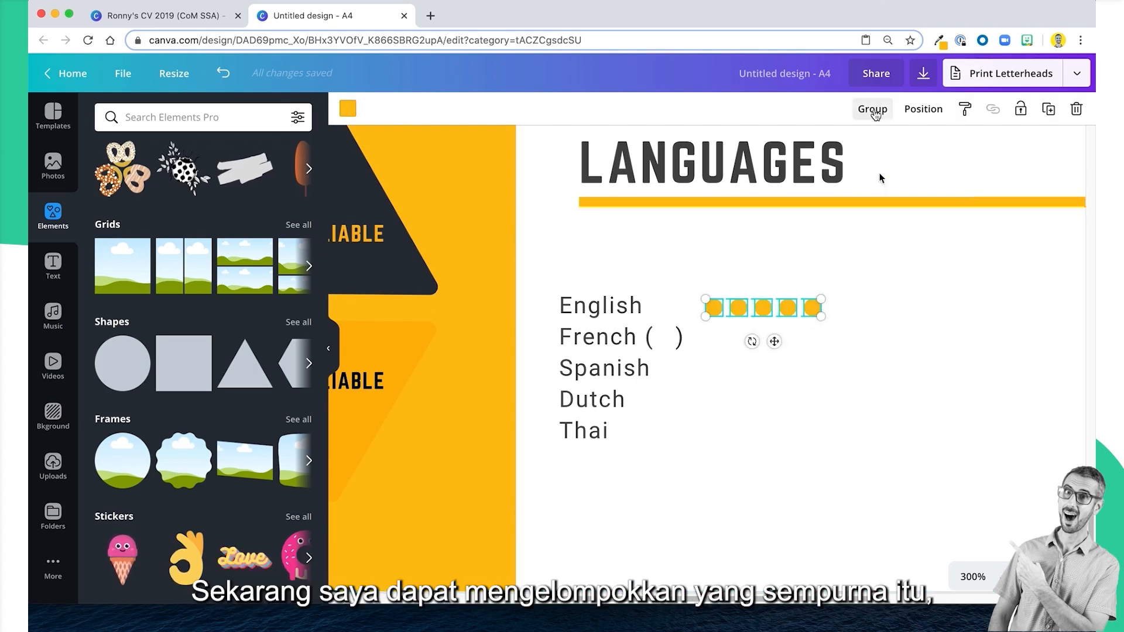
click(874, 112)
click(873, 332)
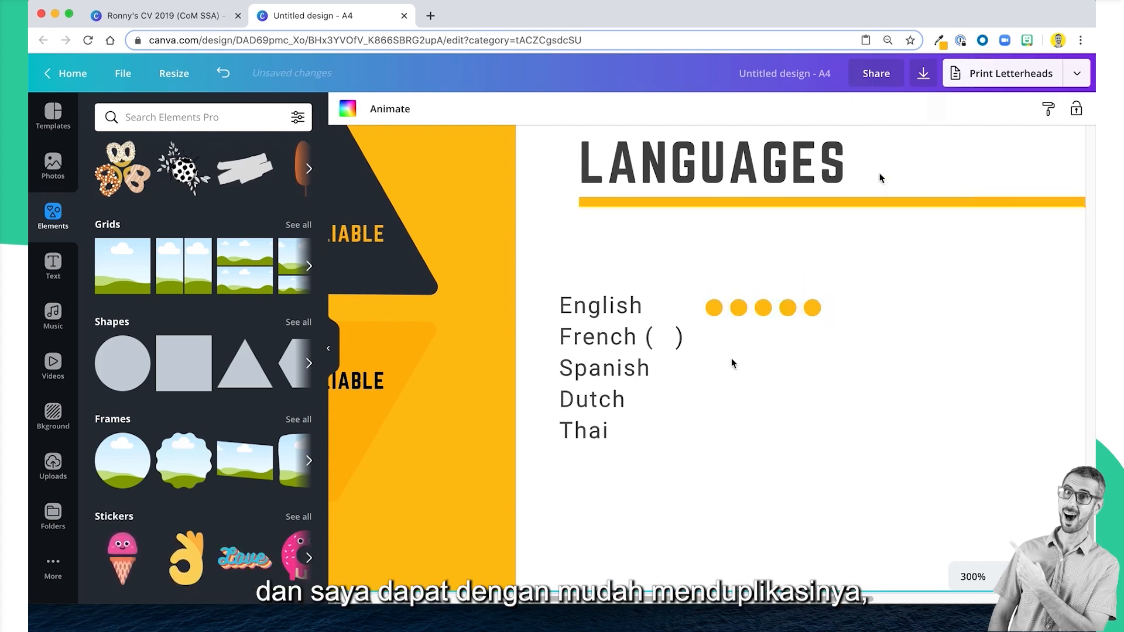
Duplicate the dot group to give French, Spanish, Dutch and Thai a row each, aligned under the English row.
drag(735, 309, 740, 400)
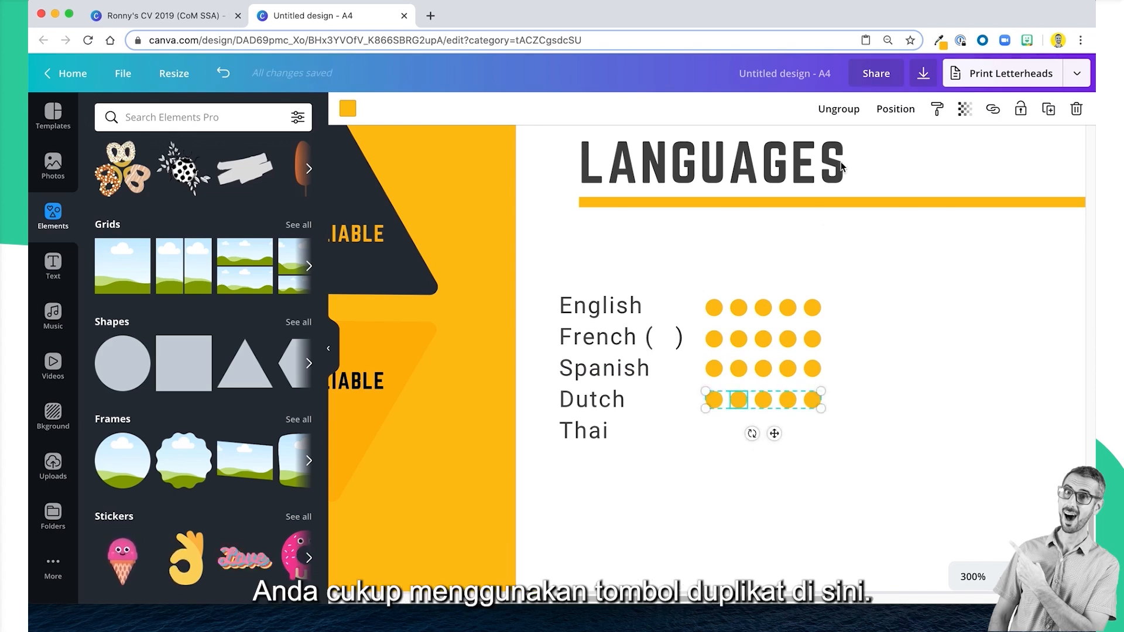
click(1051, 111)
drag(807, 439, 763, 398)
click(773, 476)
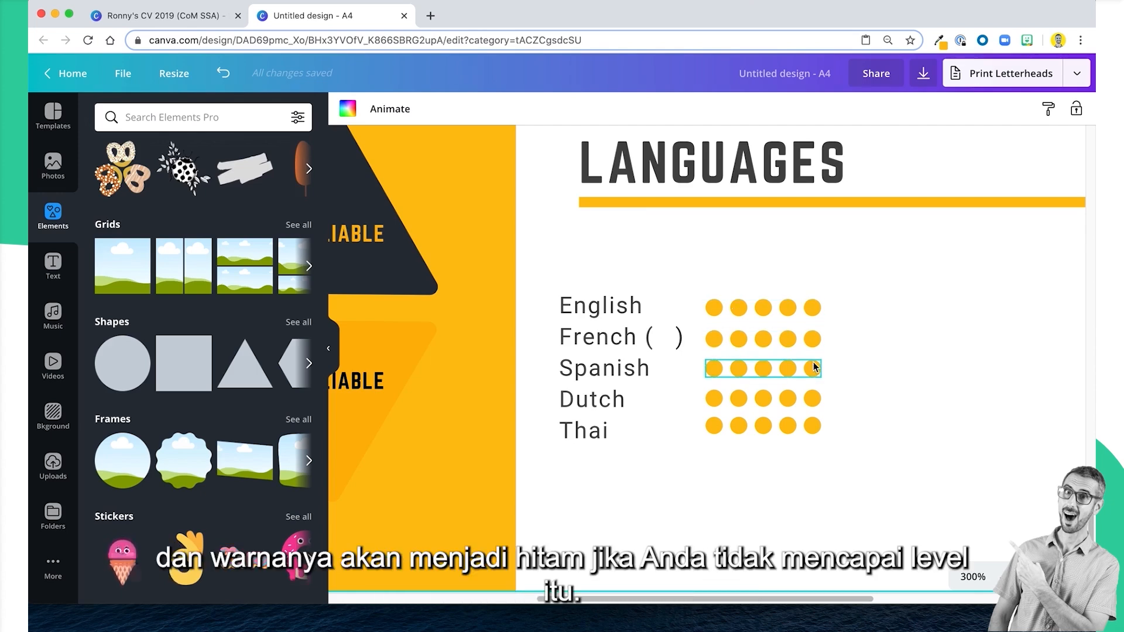
Recolour the last two dots of the Dutch row with the dark navy from Canva's Primary palette.
click(814, 400)
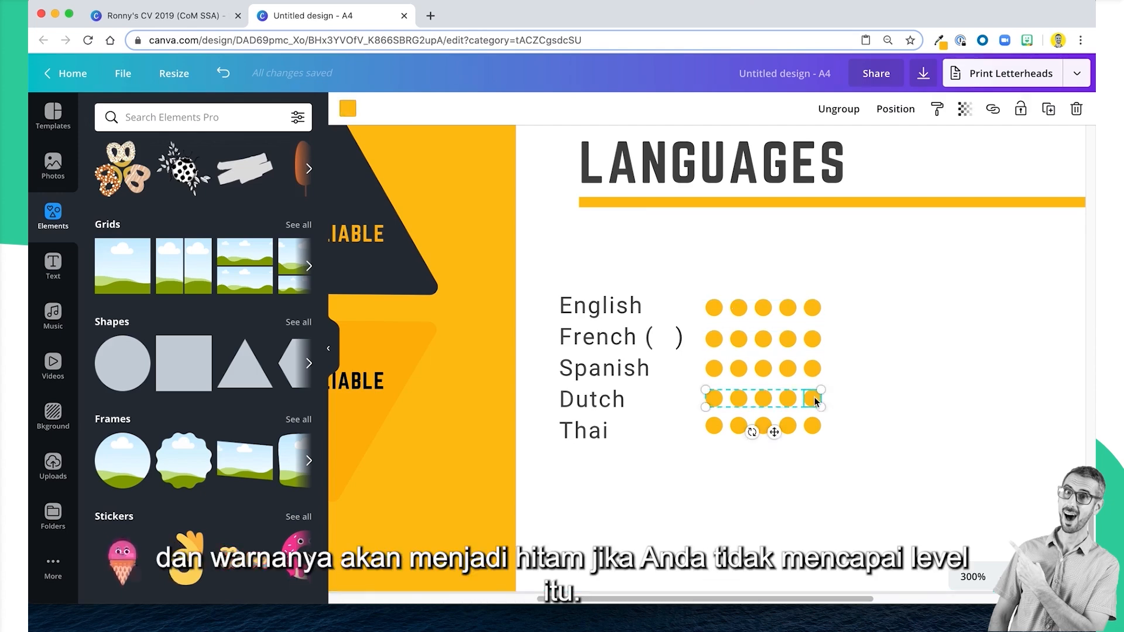
click(348, 108)
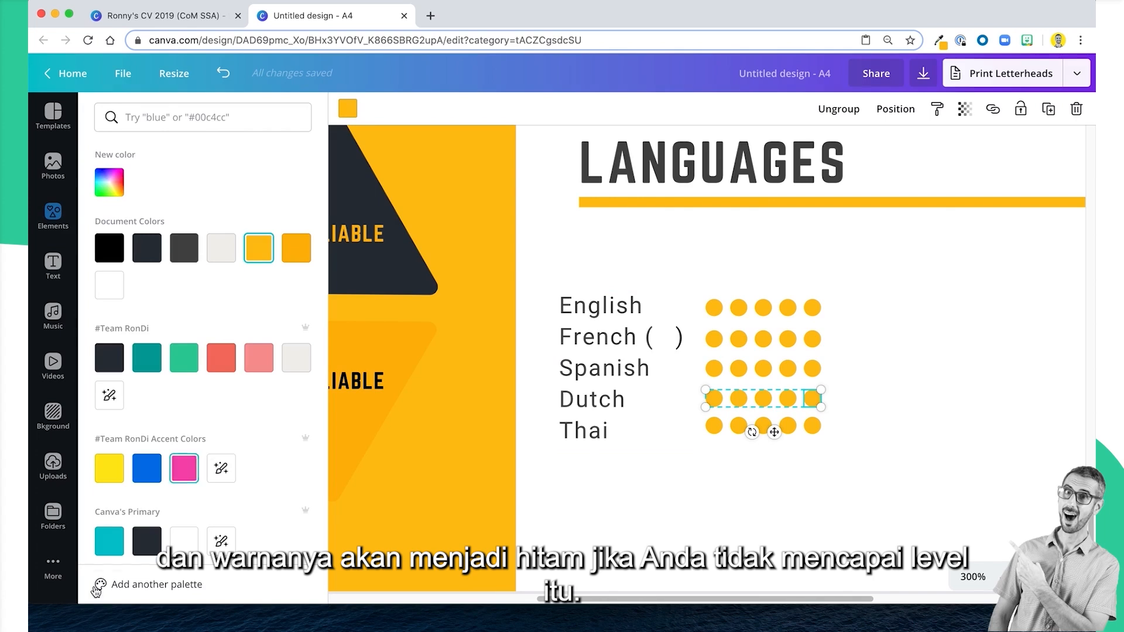
click(146, 541)
click(796, 401)
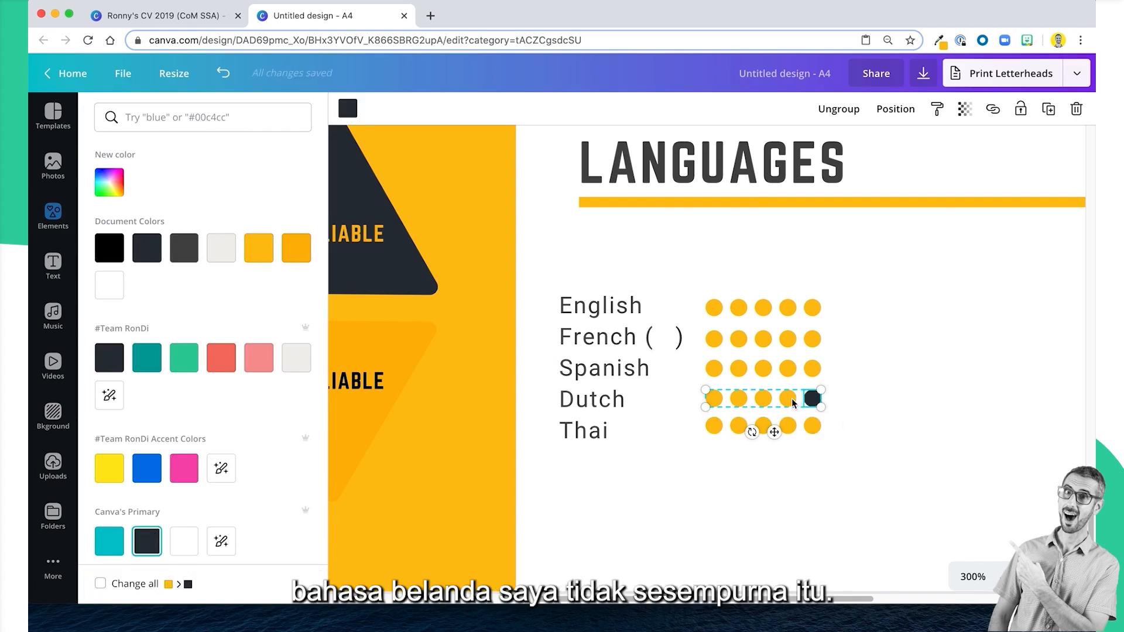
click(147, 543)
click(779, 467)
Recolour the last two dots of the Thai row with the same dark navy.
click(816, 430)
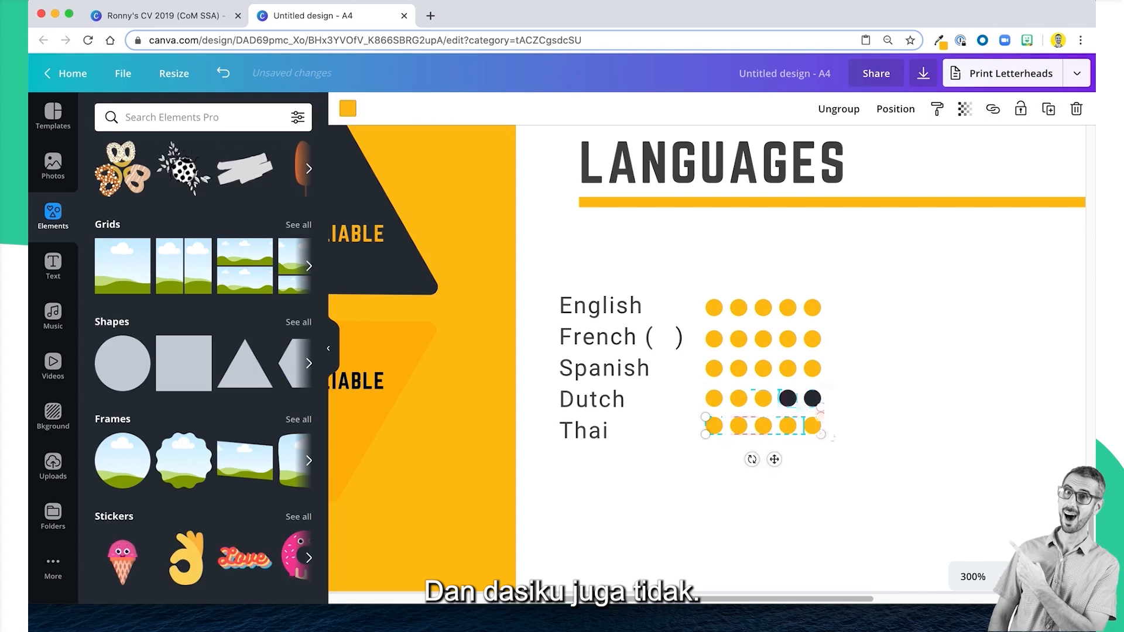
click(348, 109)
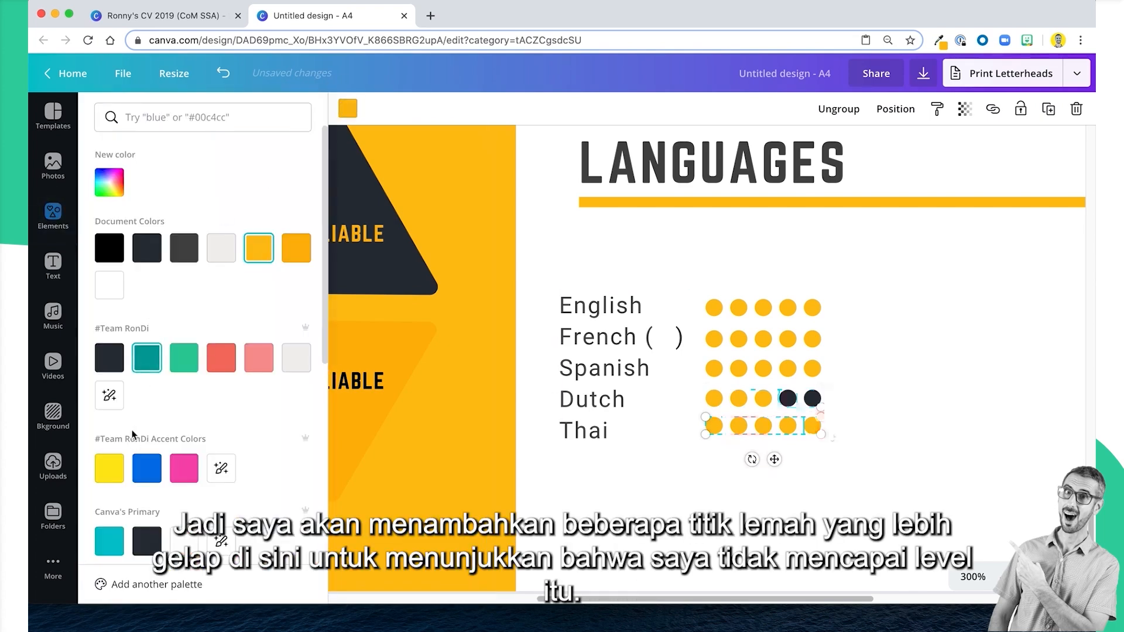
click(147, 541)
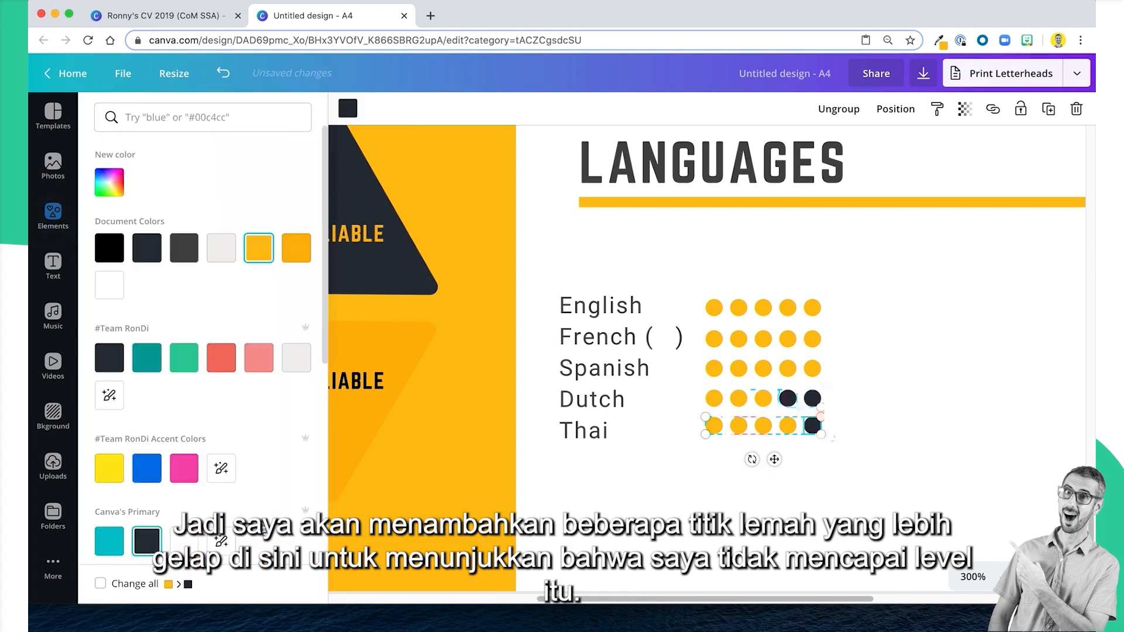
click(790, 430)
click(348, 113)
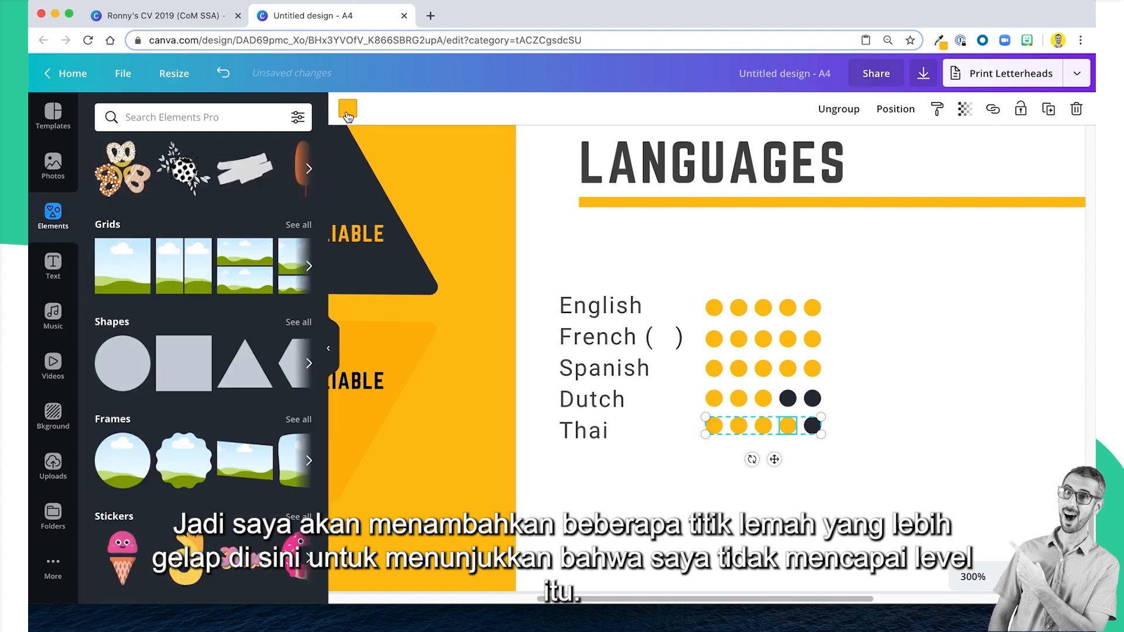
click(147, 541)
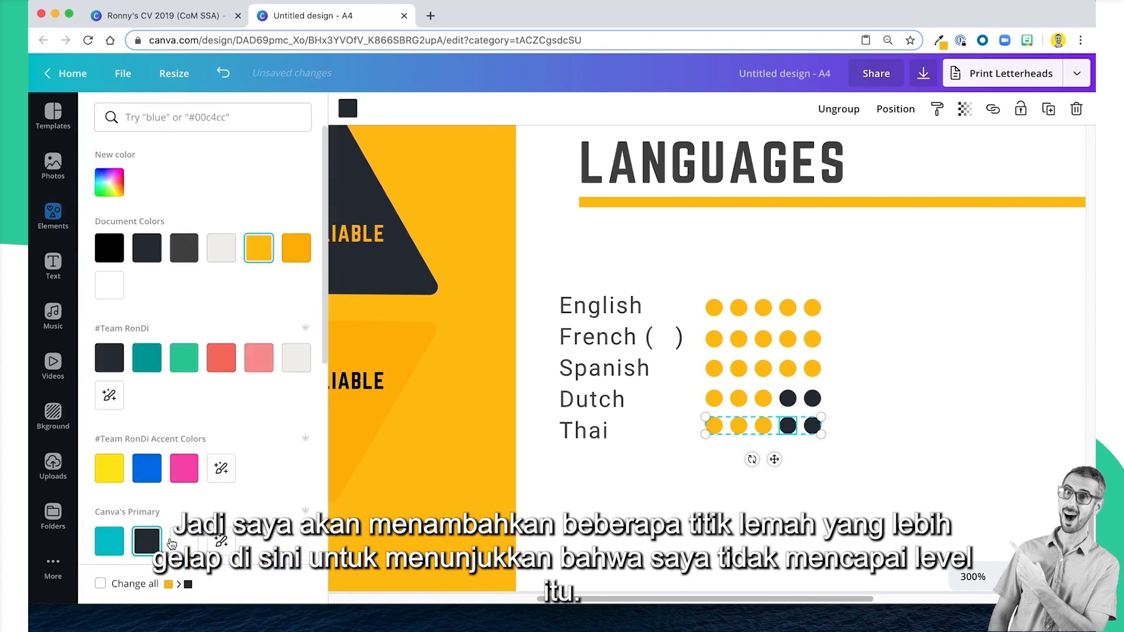
click(724, 540)
Compare the finished language rating rows with those in the example CV.
click(177, 20)
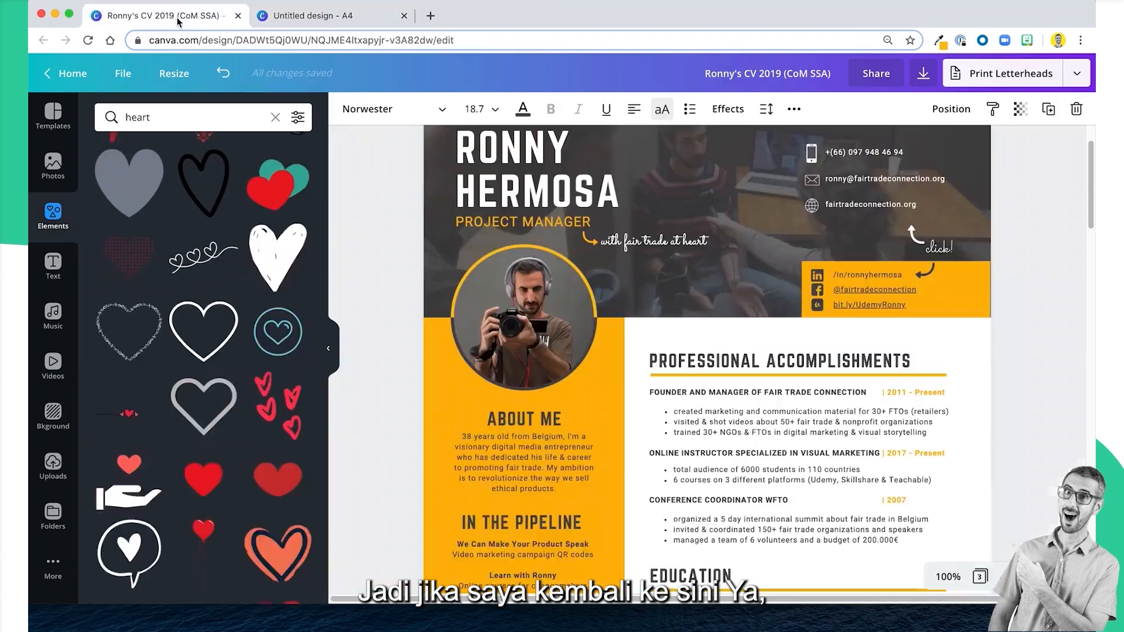
scroll(765, 497, down, 7)
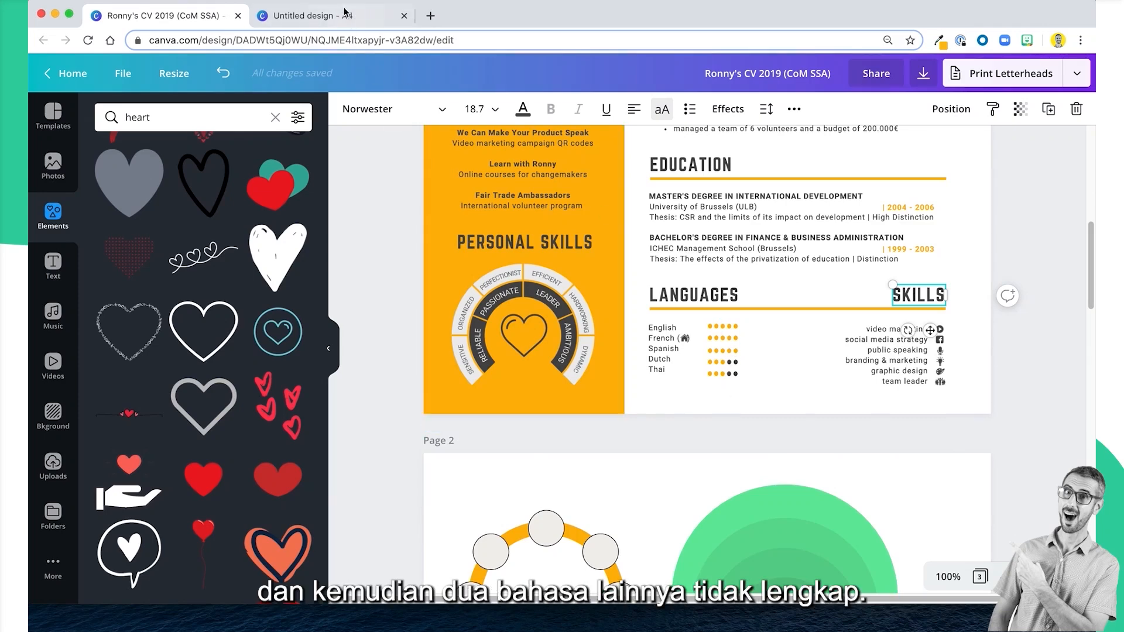
click(342, 18)
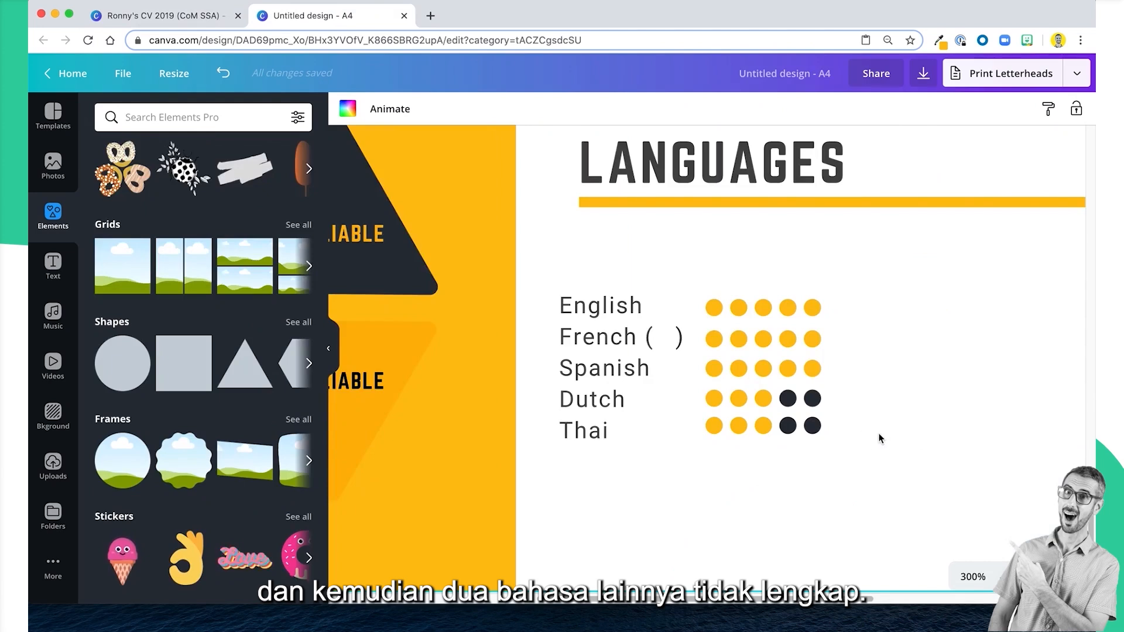
scroll(871, 482, up, 3)
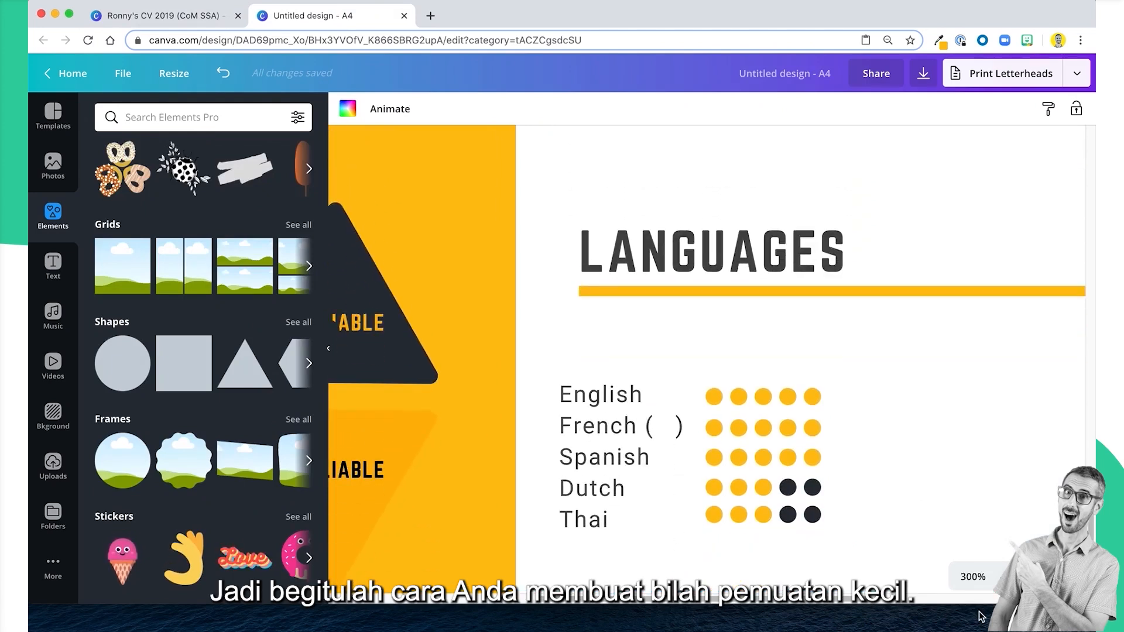
Return to 100% zoom and check the languages list's font size against the education text for a consistent hierarchy.
click(961, 572)
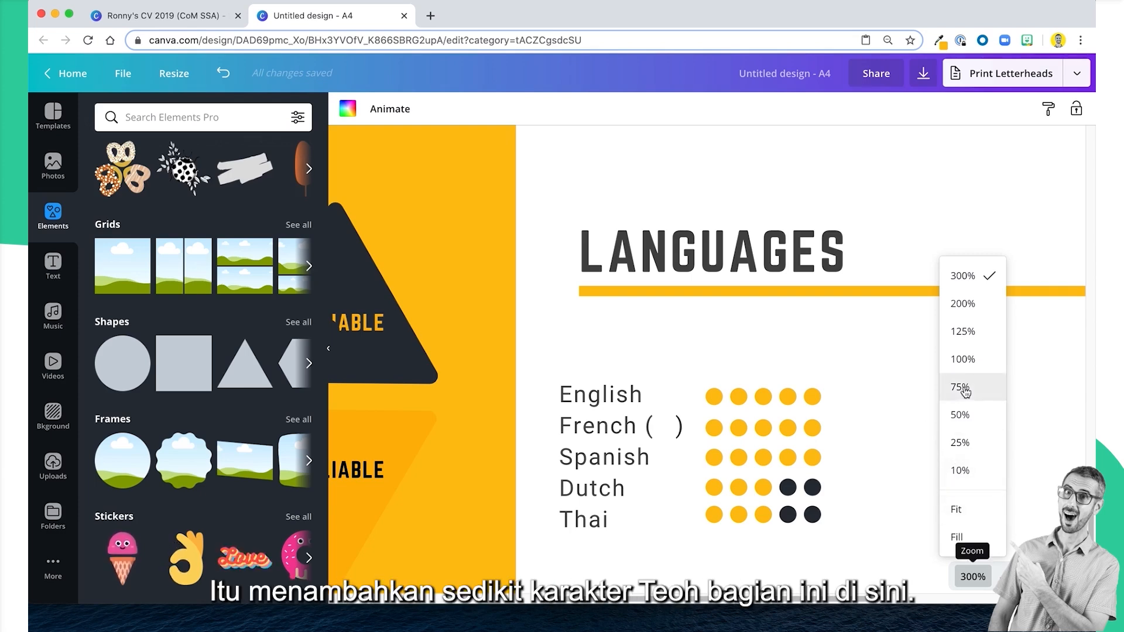
click(963, 359)
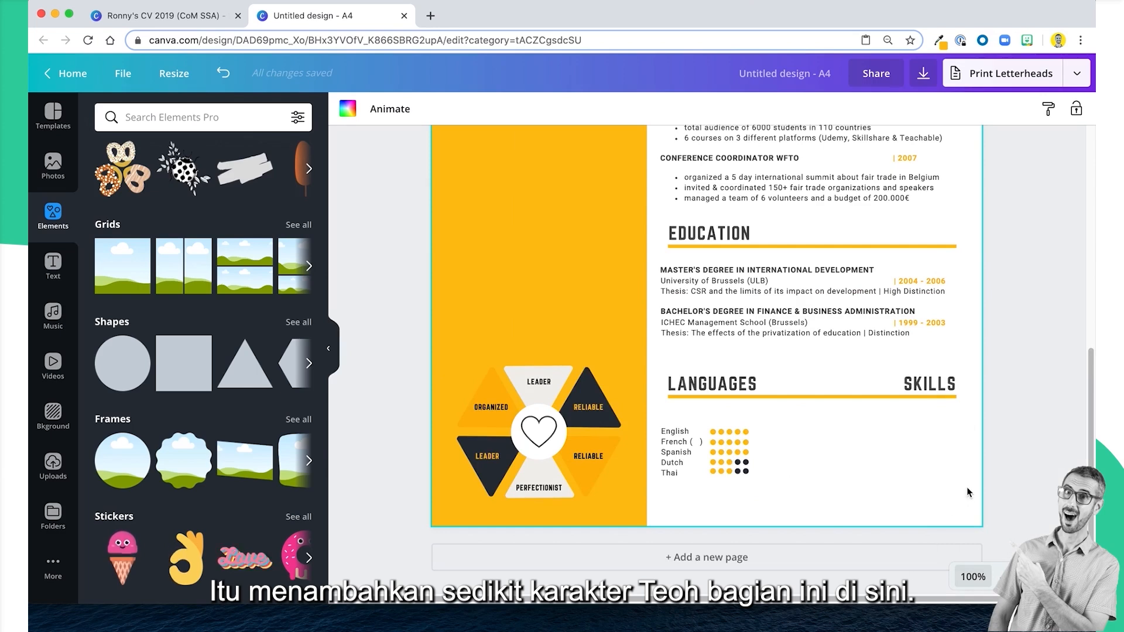
drag(665, 416, 750, 491)
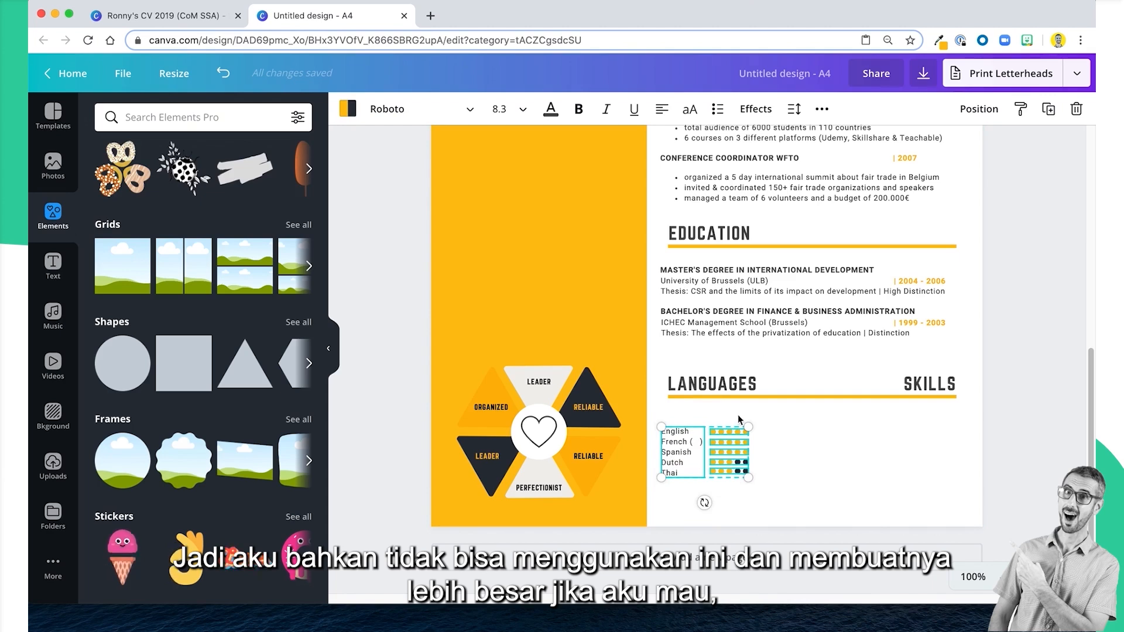
scroll(784, 369, up, 2)
scroll(785, 372, up, 3)
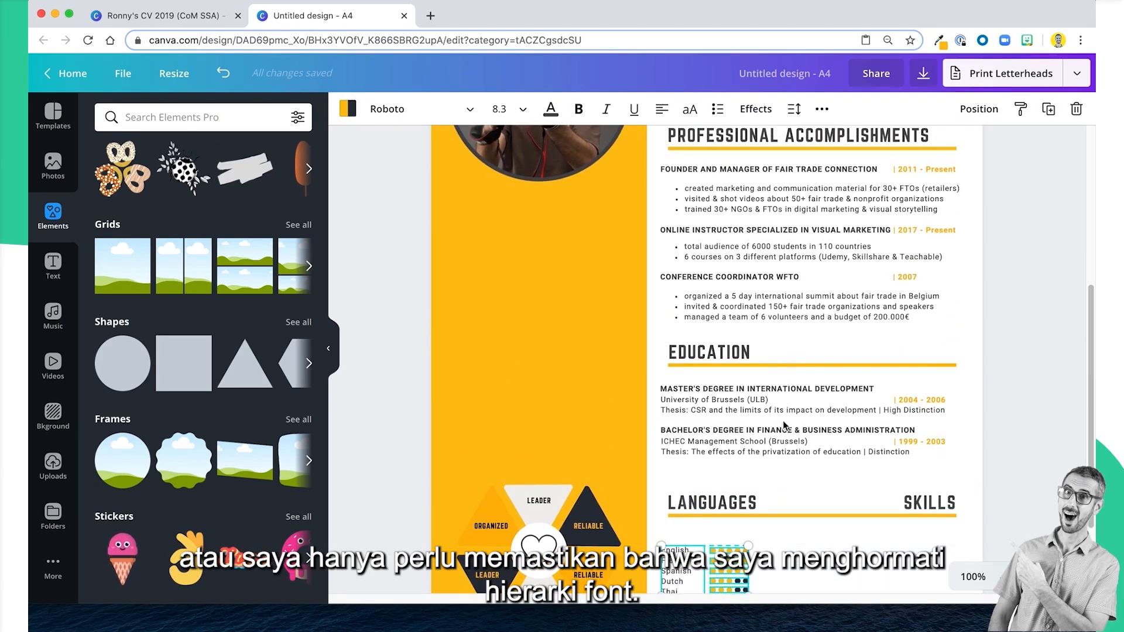
click(786, 413)
scroll(785, 415, down, 4)
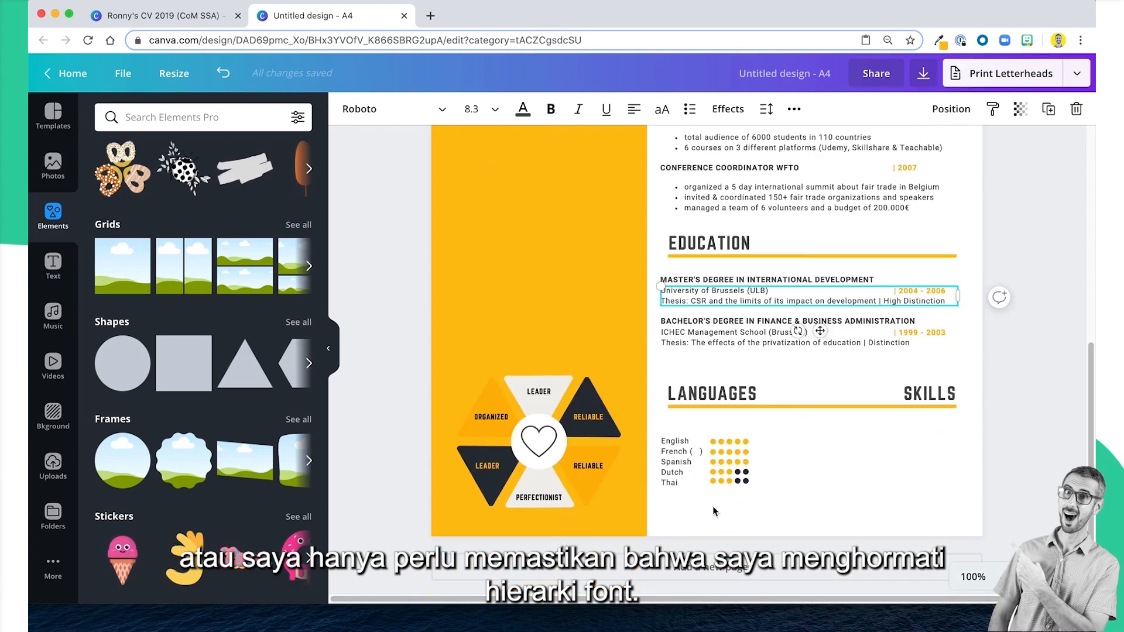
click(688, 462)
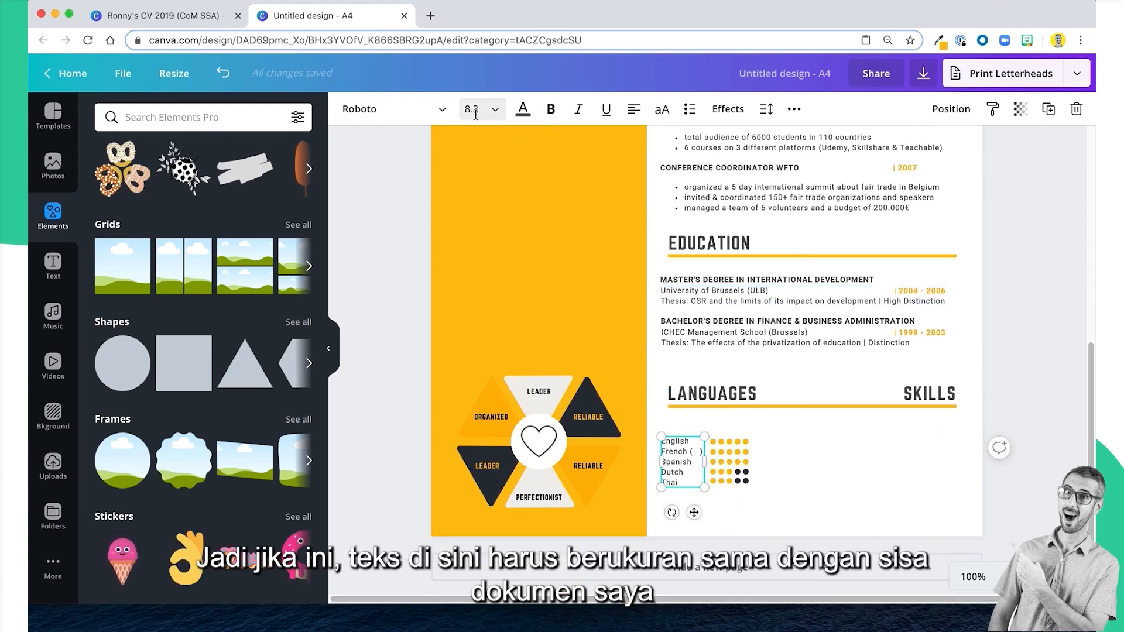
click(899, 511)
scroll(672, 431, up, 5)
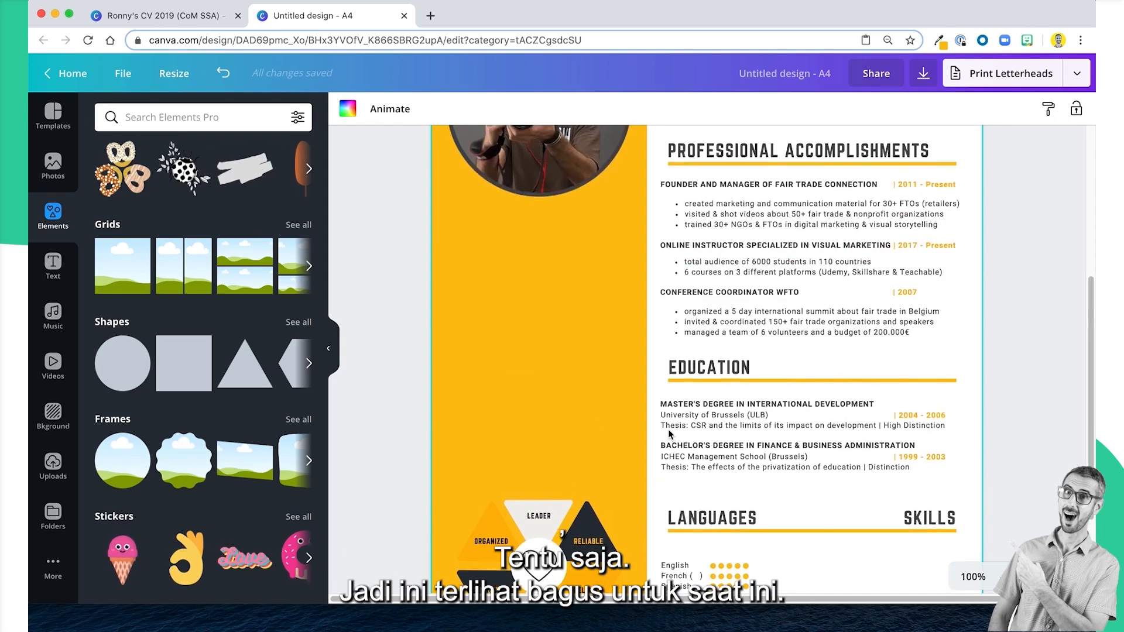
scroll(713, 478, down, 5)
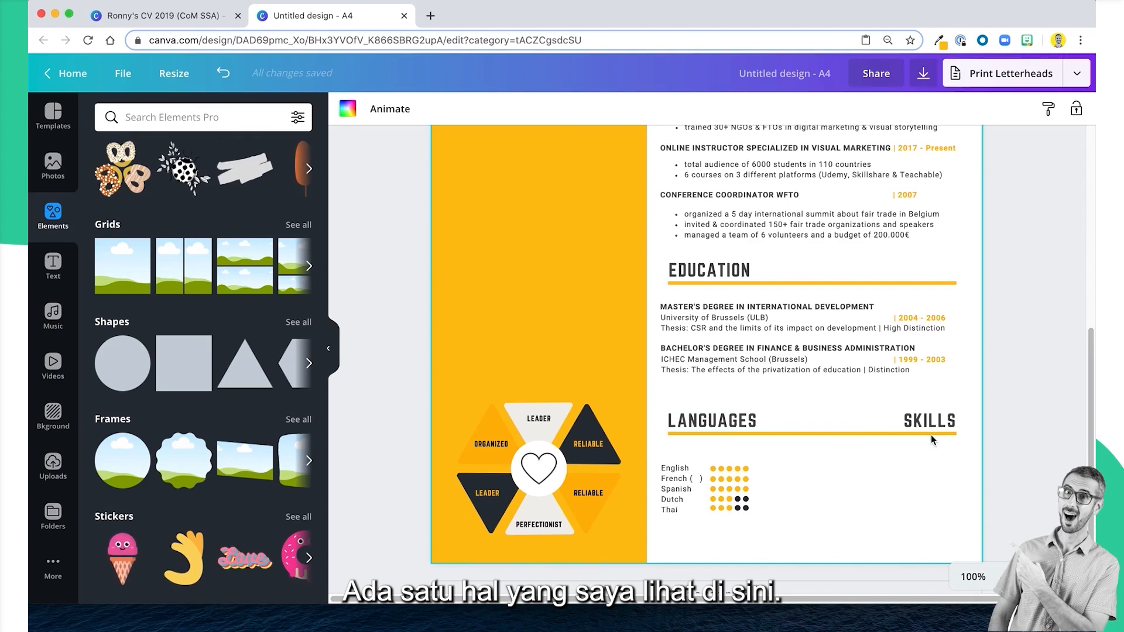
Copy the skills list from the example CV into the new design and place it under the SKILLS heading, level with the languages.
click(219, 17)
click(874, 354)
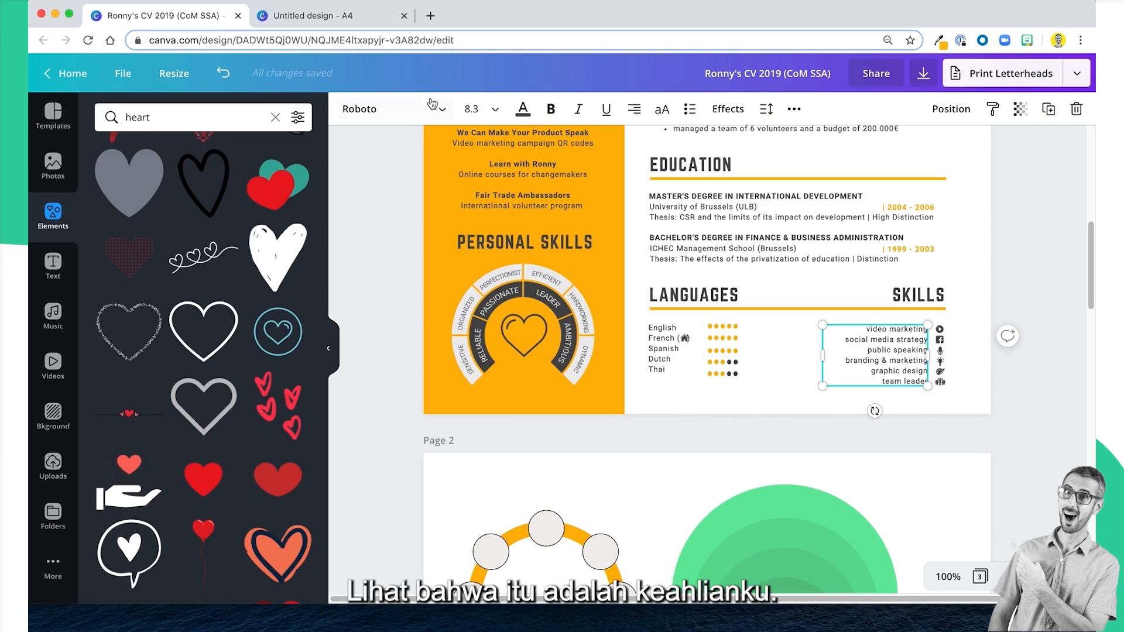
click(328, 17)
key(super+v)
drag(901, 460, 896, 489)
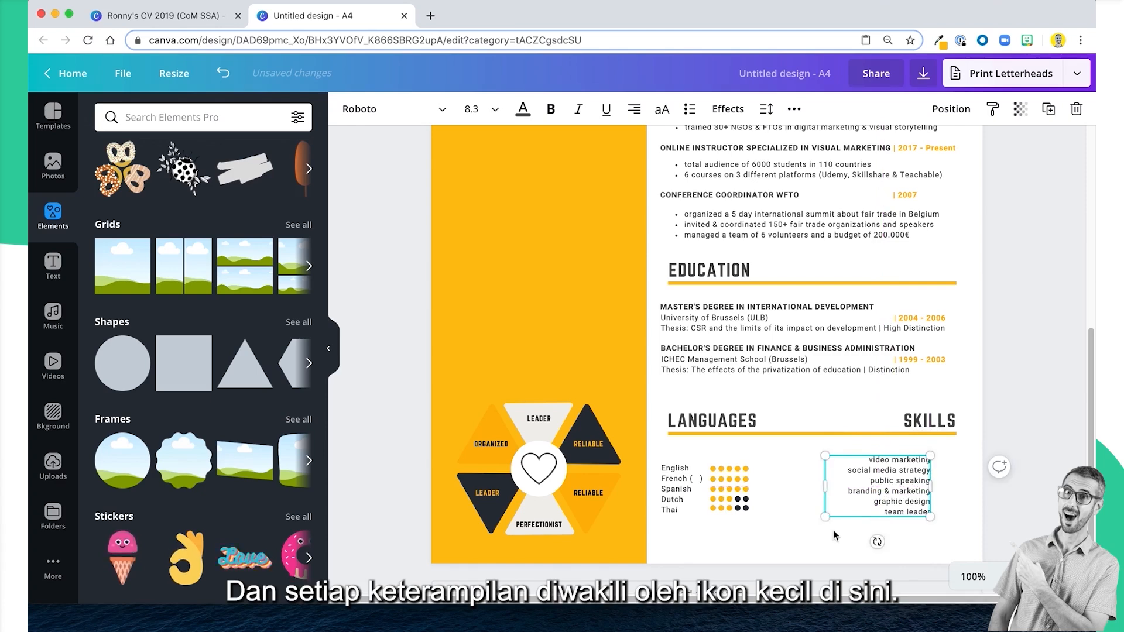
Check the small icons beside the skills in the example CV and return to the untitled A4 design.
click(515, 129)
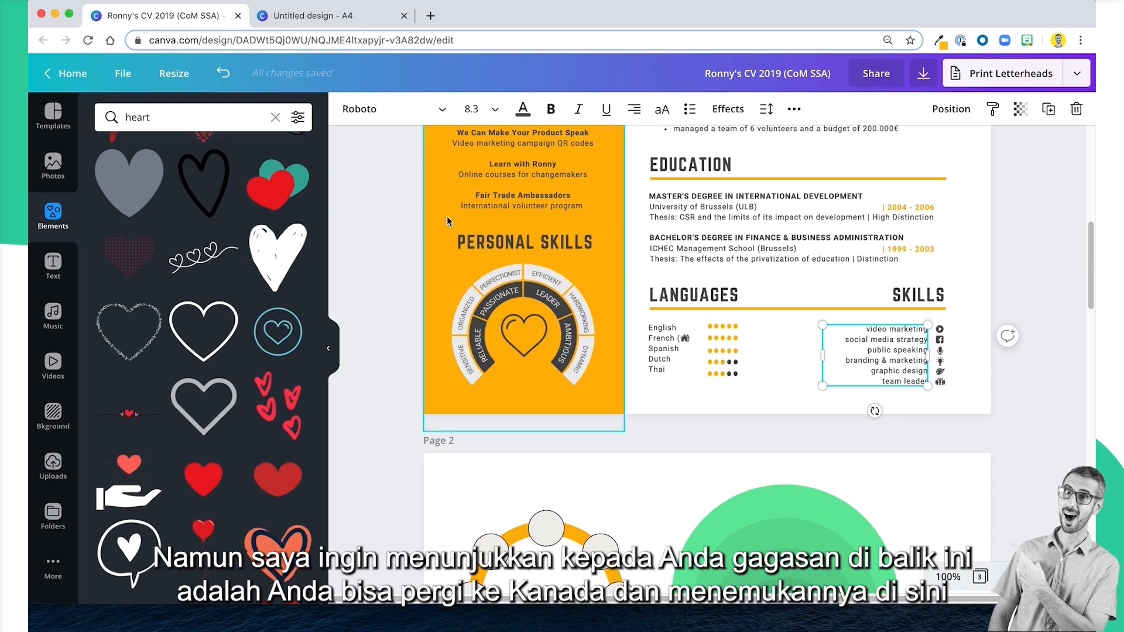
click(331, 17)
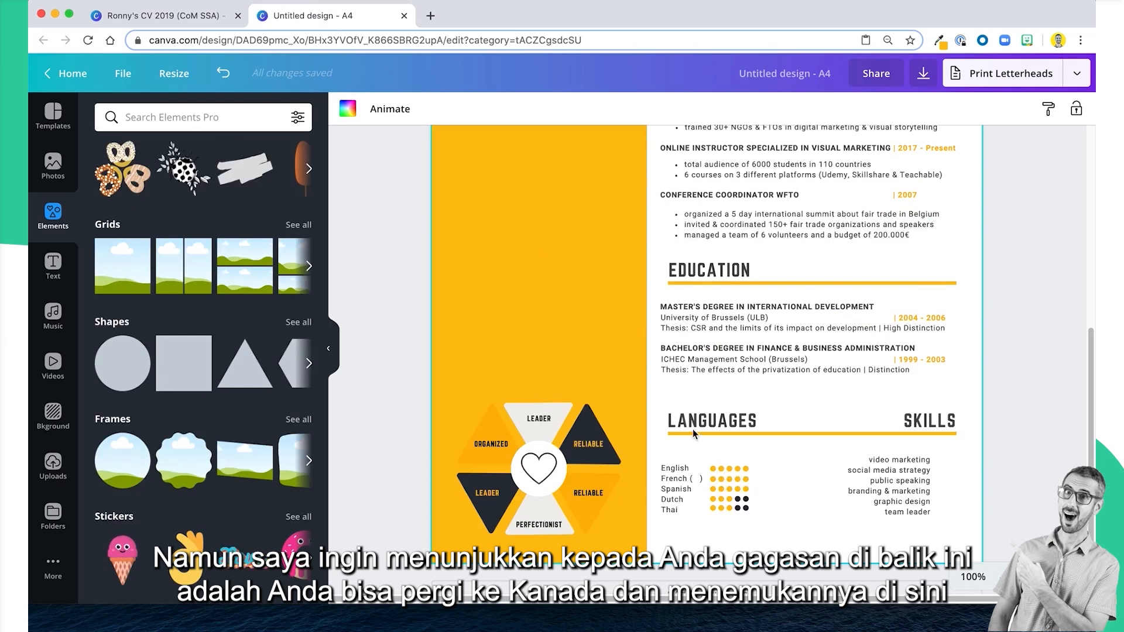
click(848, 537)
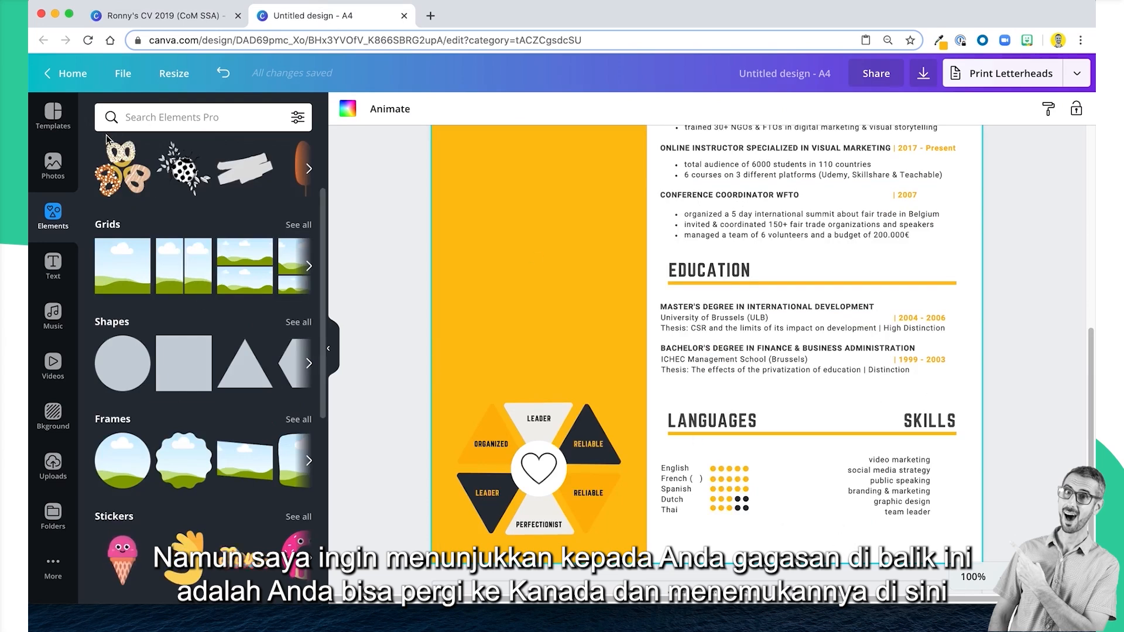
Search the elements for "video icon" and add the round play-button icon to the page.
click(201, 119)
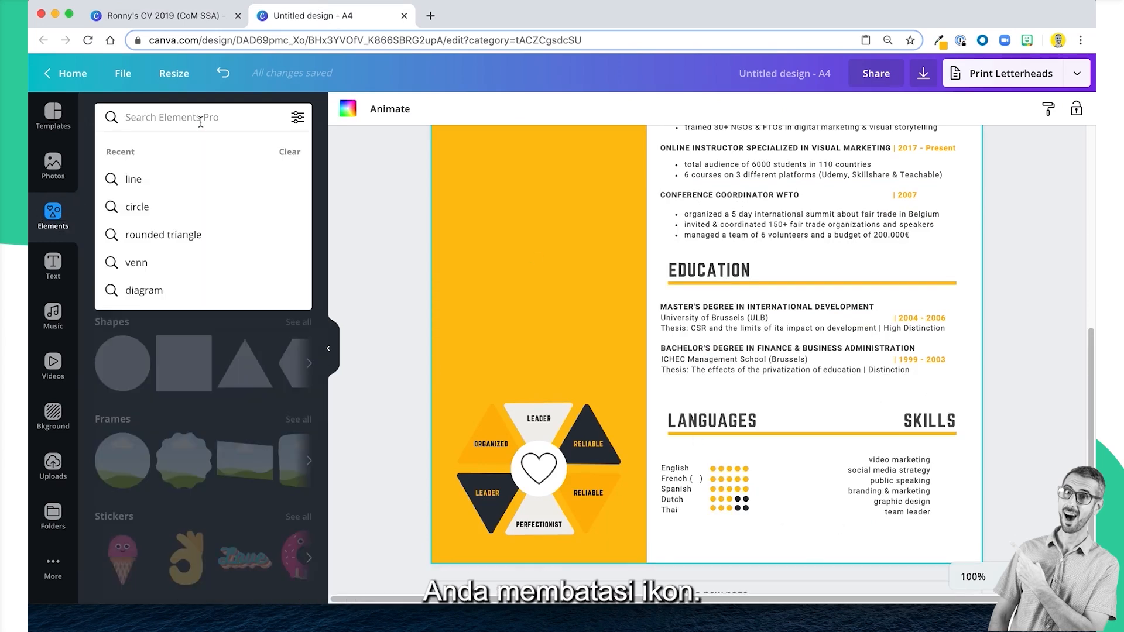
text(video)
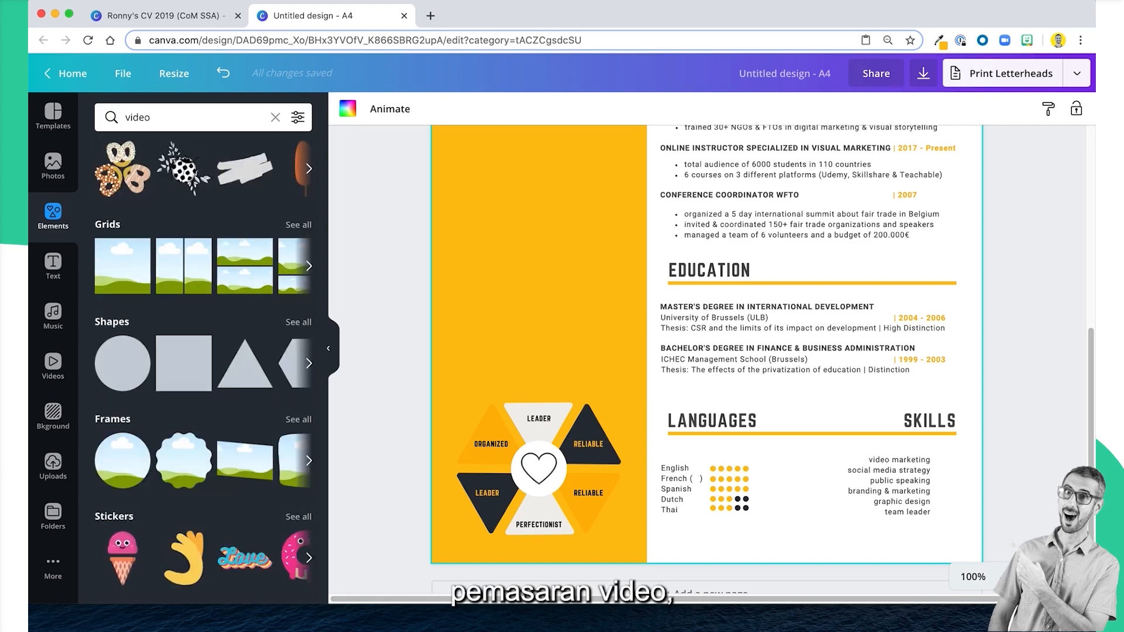
text( icon)
key(Return)
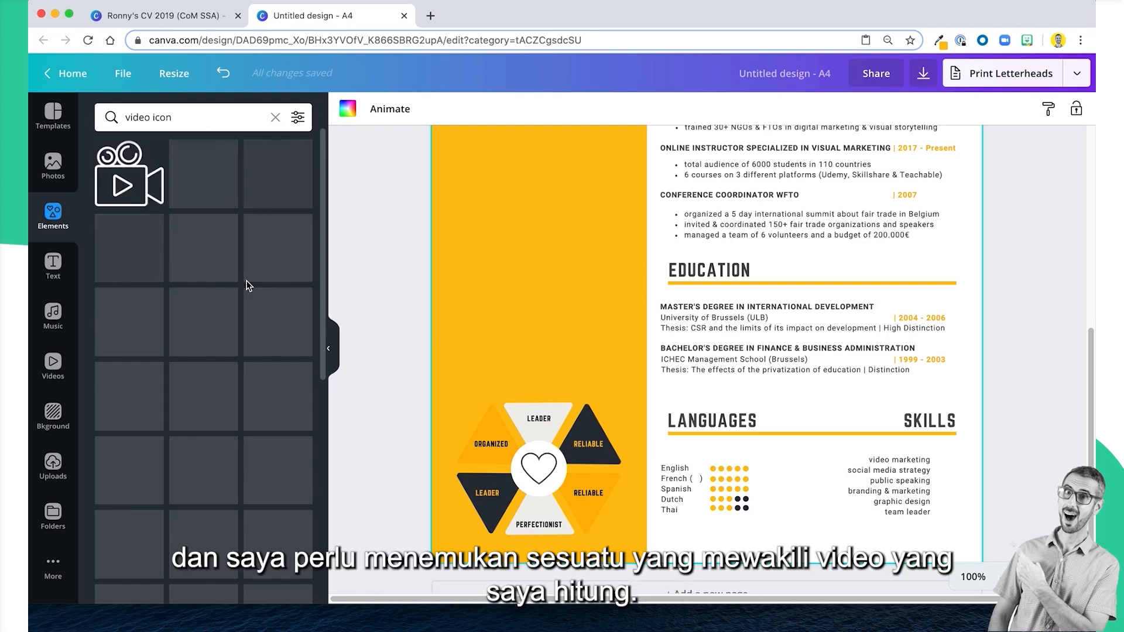
scroll(187, 414, down, 6)
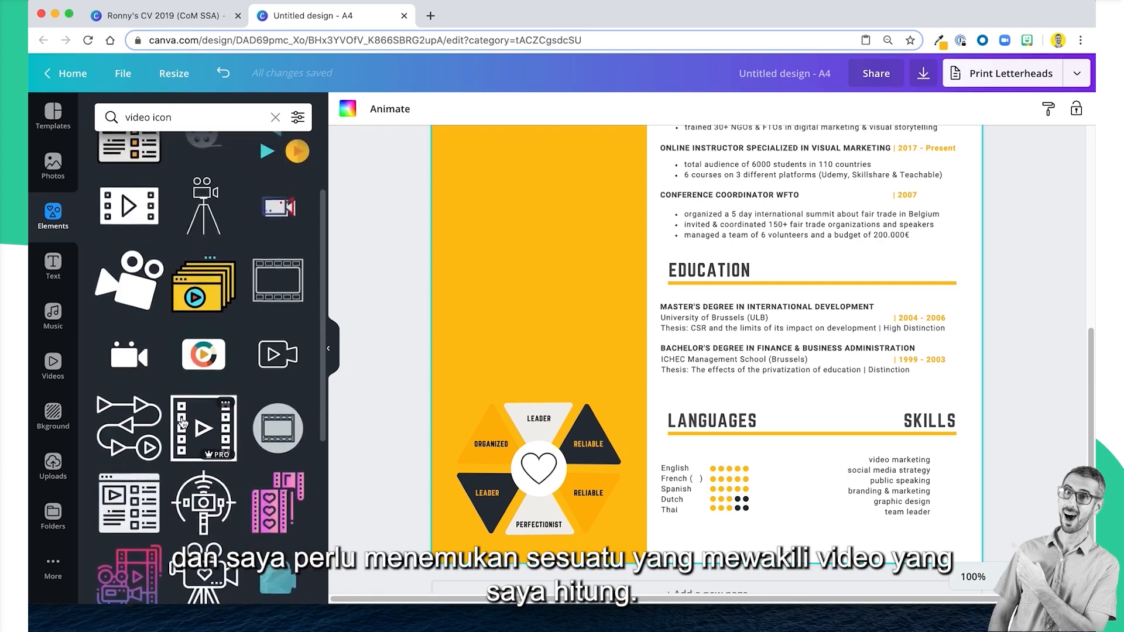
scroll(182, 421, down, 6)
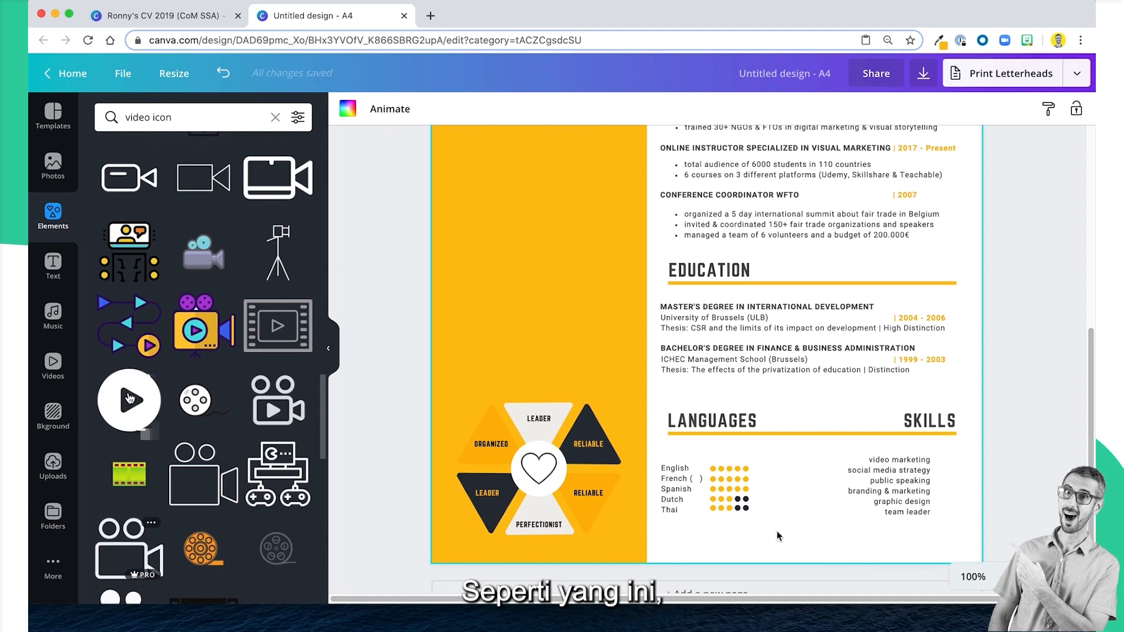
click(131, 401)
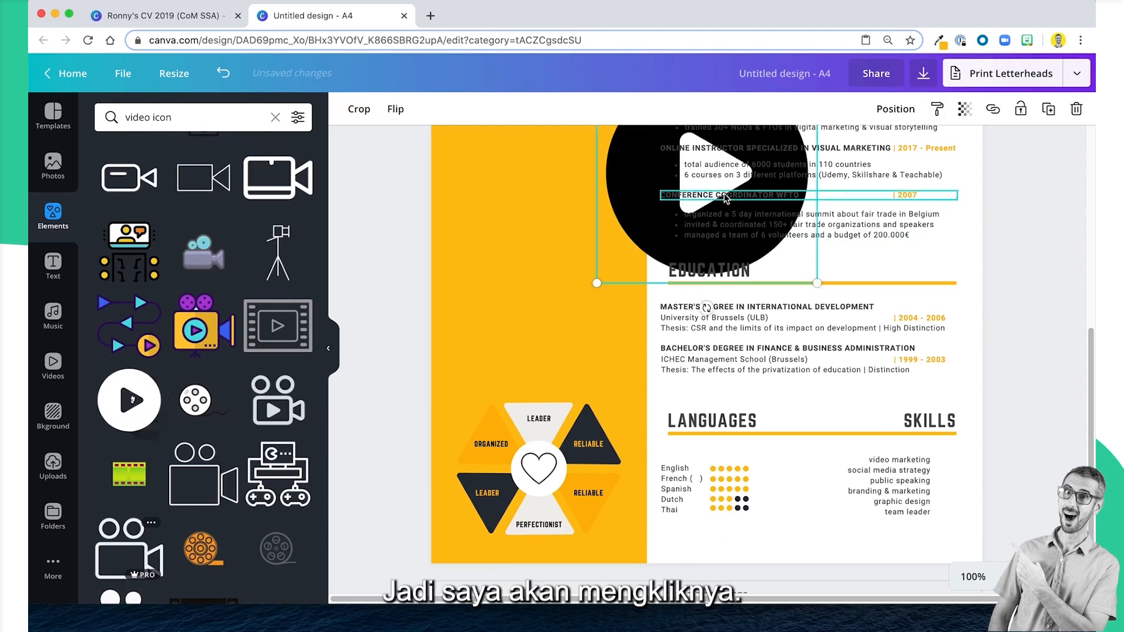
Shrink the play icon to about 0.4 by 0.4 and place it beside "video marketing" in the skills list.
drag(614, 222, 701, 419)
drag(695, 321, 909, 524)
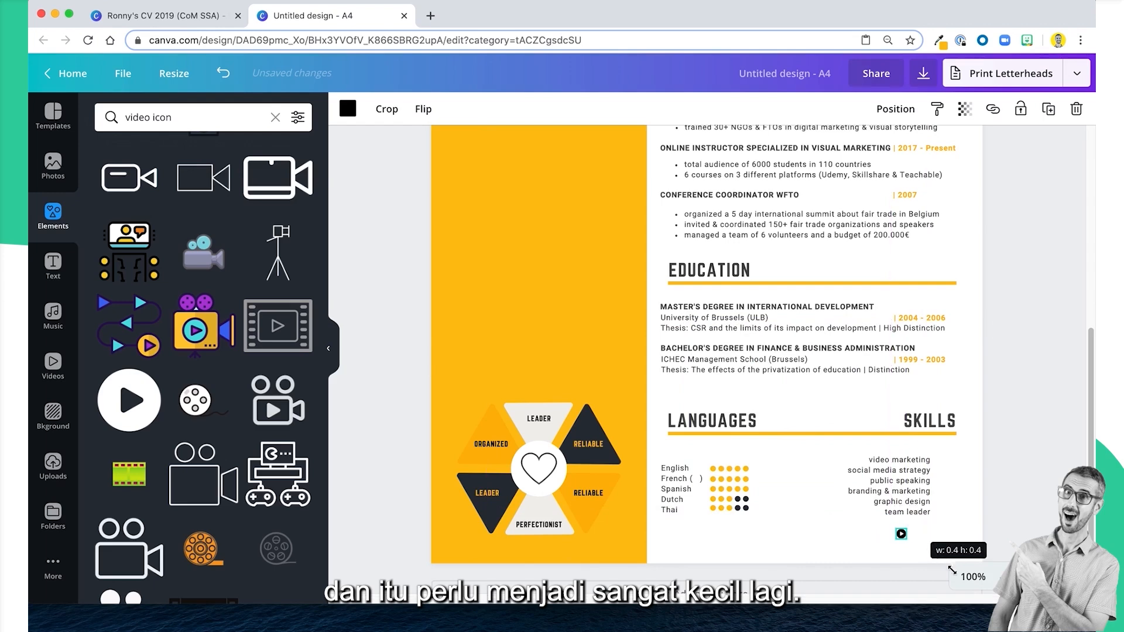
click(972, 579)
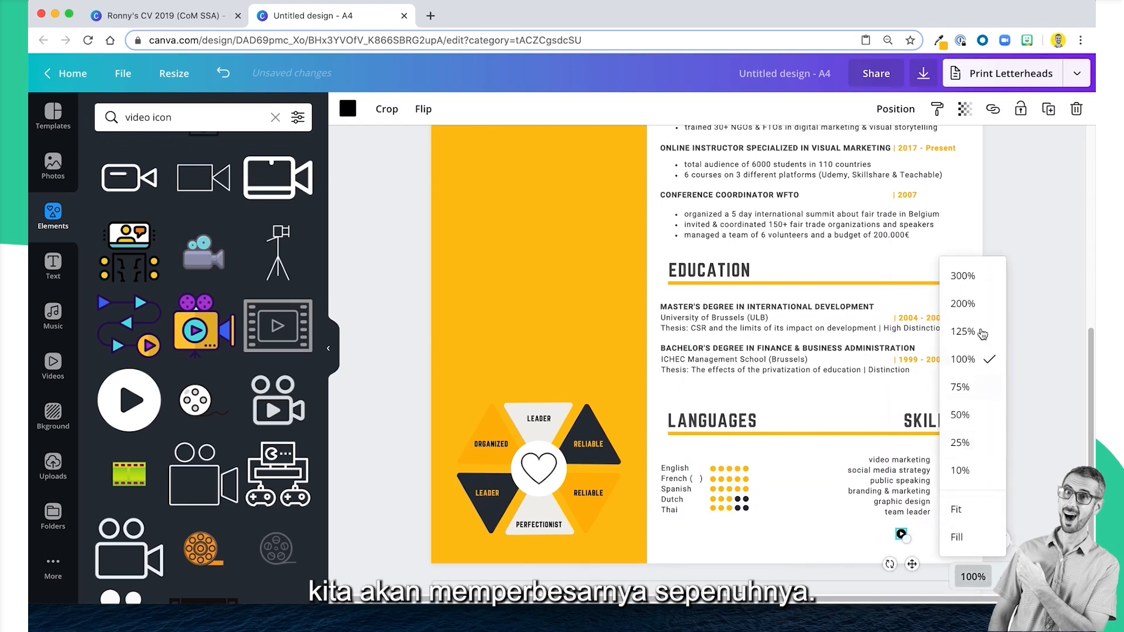
click(964, 276)
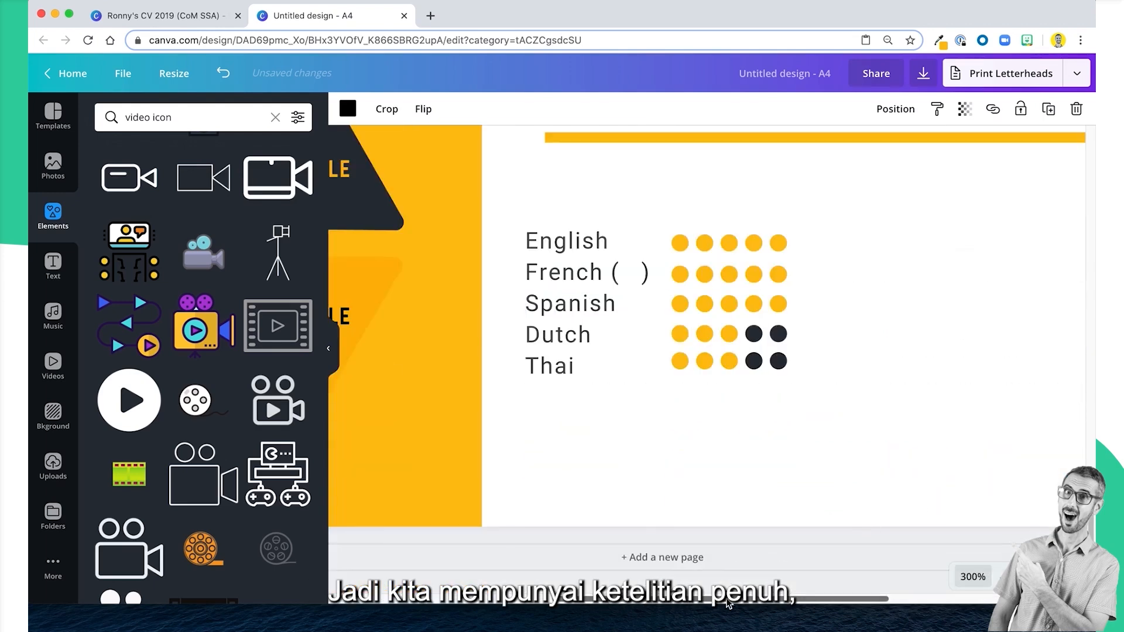
drag(726, 599, 938, 613)
scroll(825, 444, left, 1)
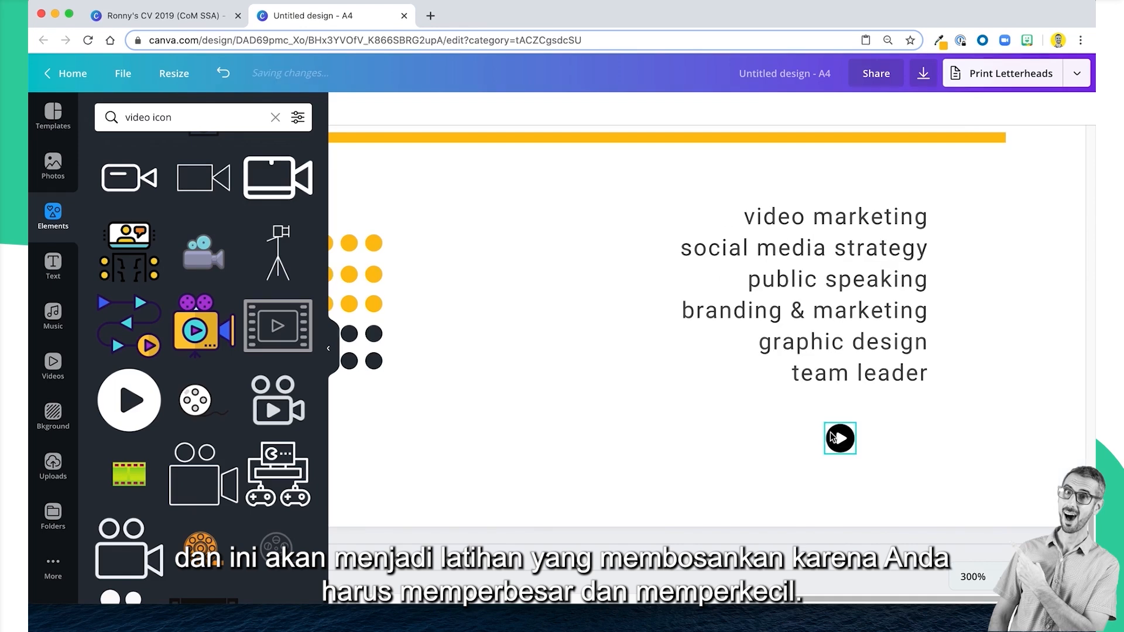
drag(836, 436, 980, 218)
click(735, 507)
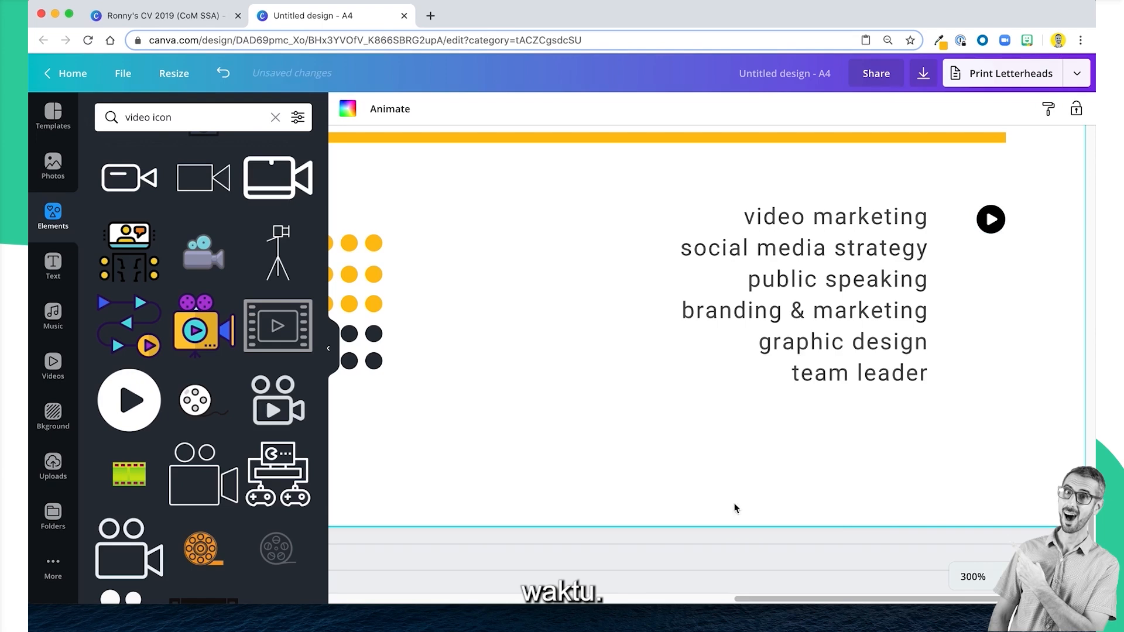
click(974, 578)
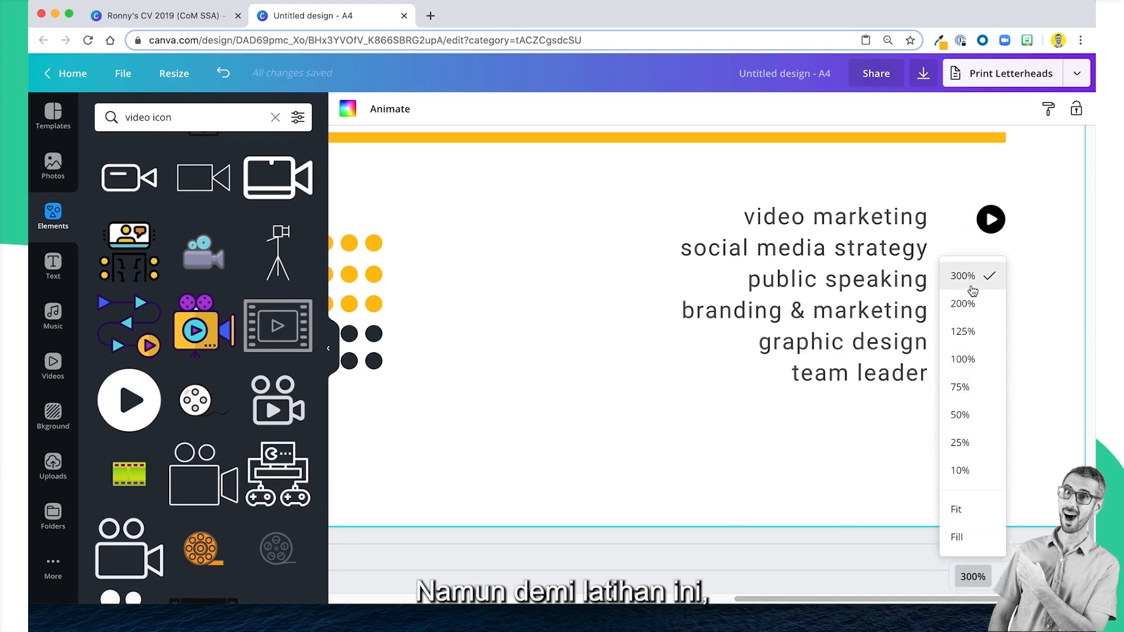
click(821, 439)
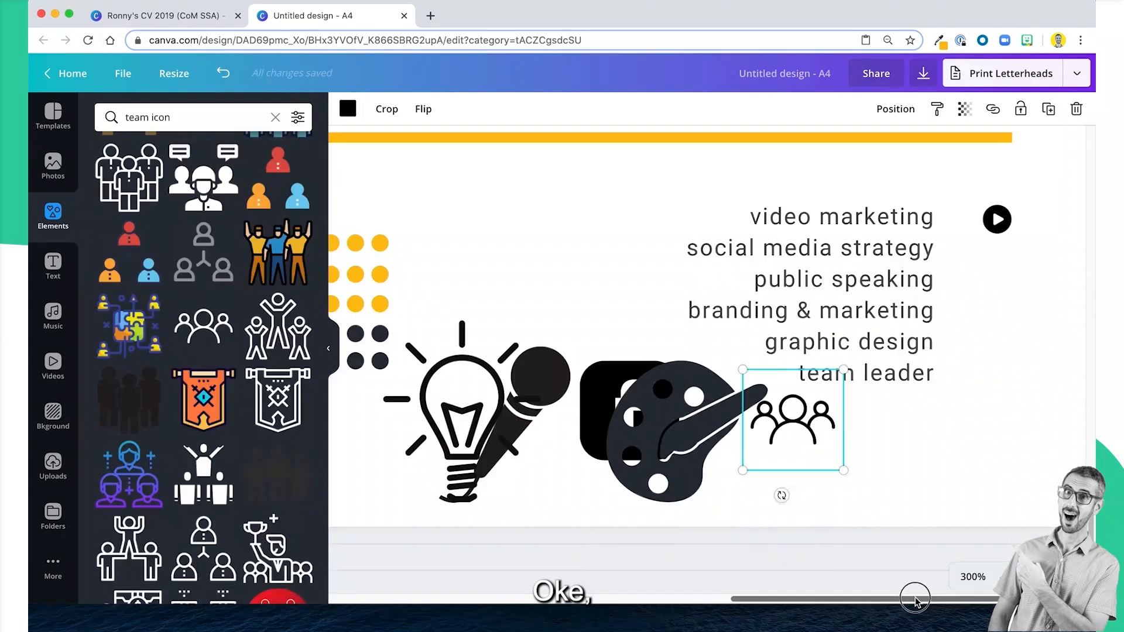
click(915, 577)
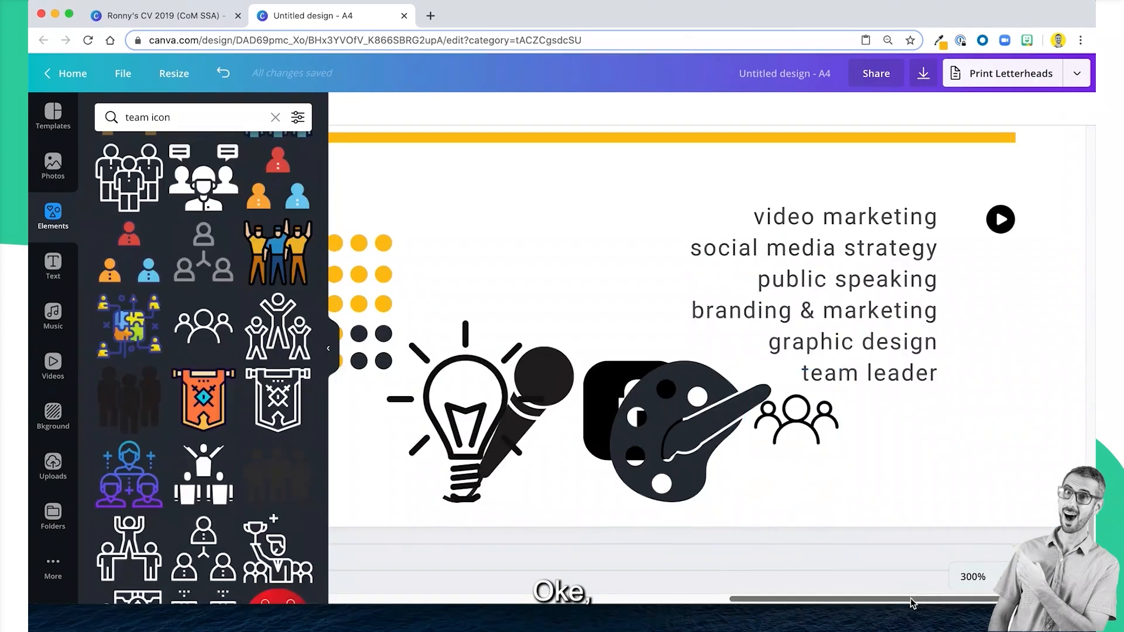
Move the paint-palette icon clear of the Facebook icon and recolour its black part with the dark navy from Canva's Primary palette.
click(644, 353)
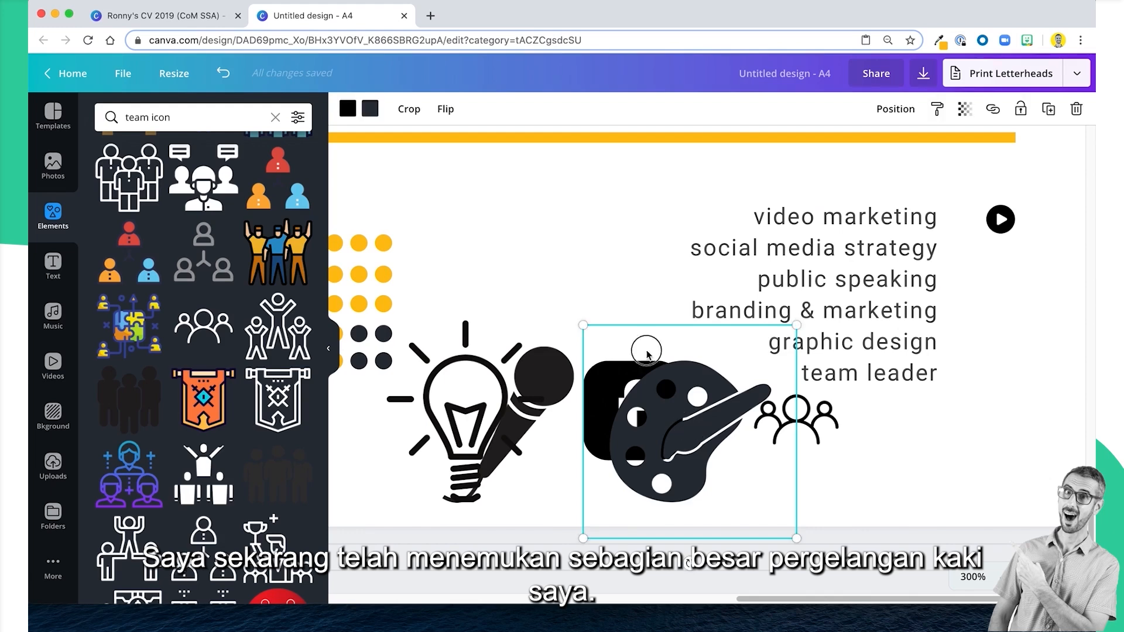
drag(645, 354, 578, 257)
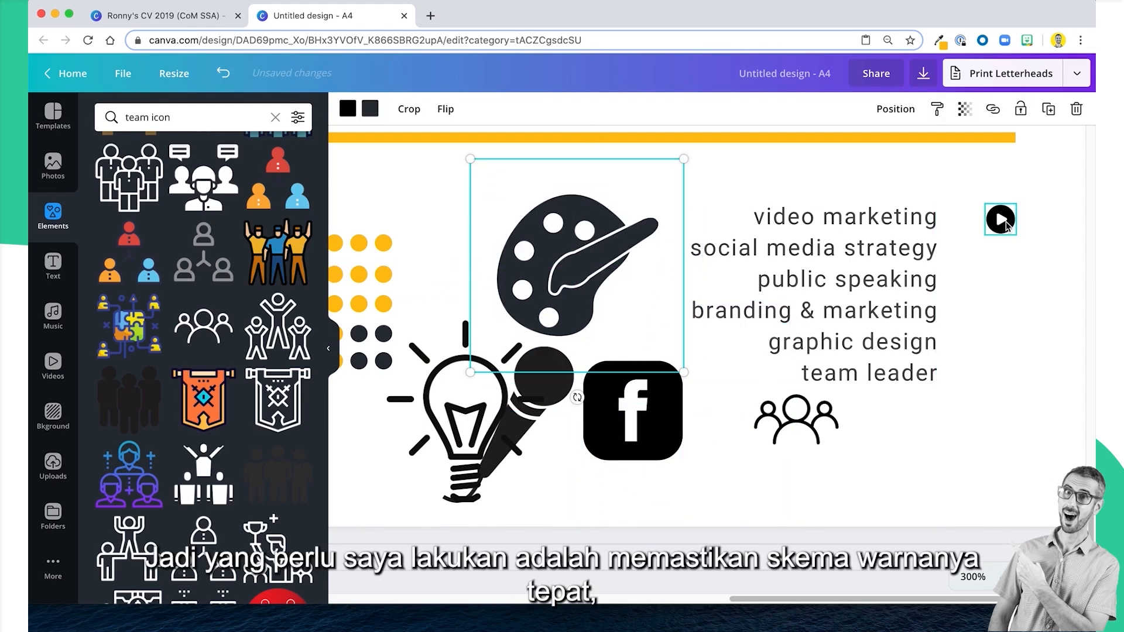
click(347, 109)
click(145, 543)
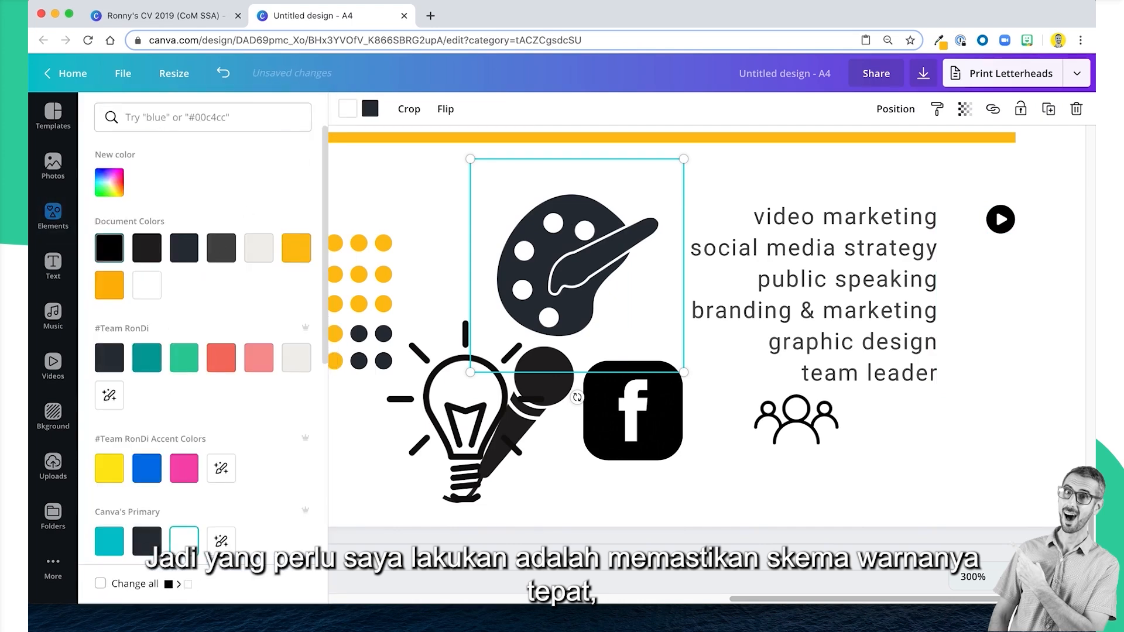
click(1001, 220)
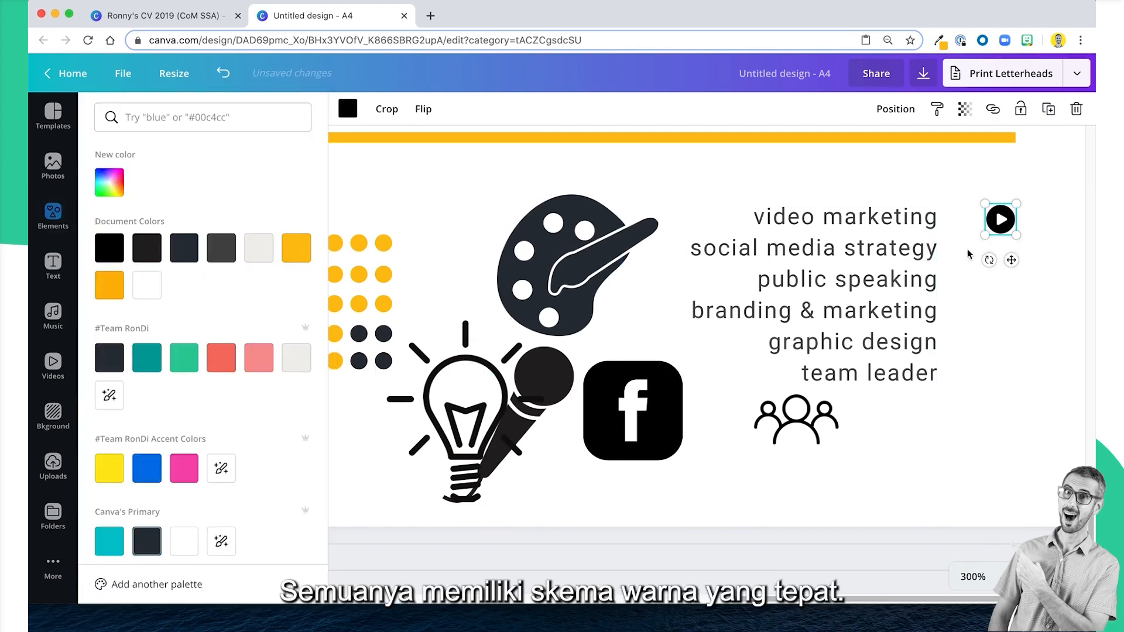
click(579, 226)
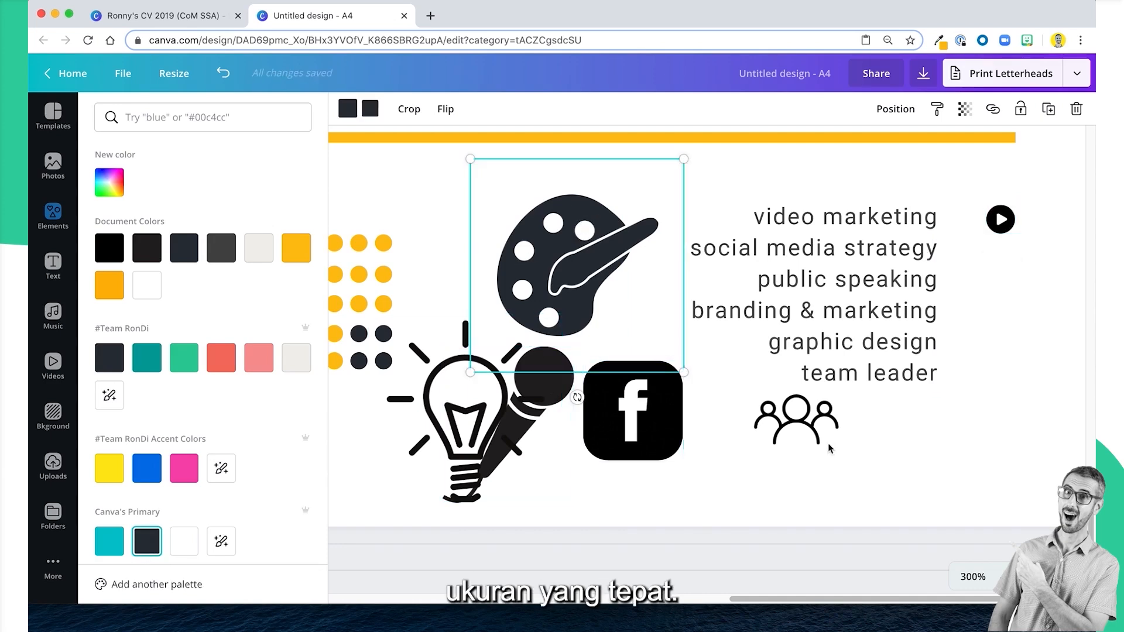
Recolour the Facebook icon with the same dark navy and apply the change to all matching black elements.
click(632, 410)
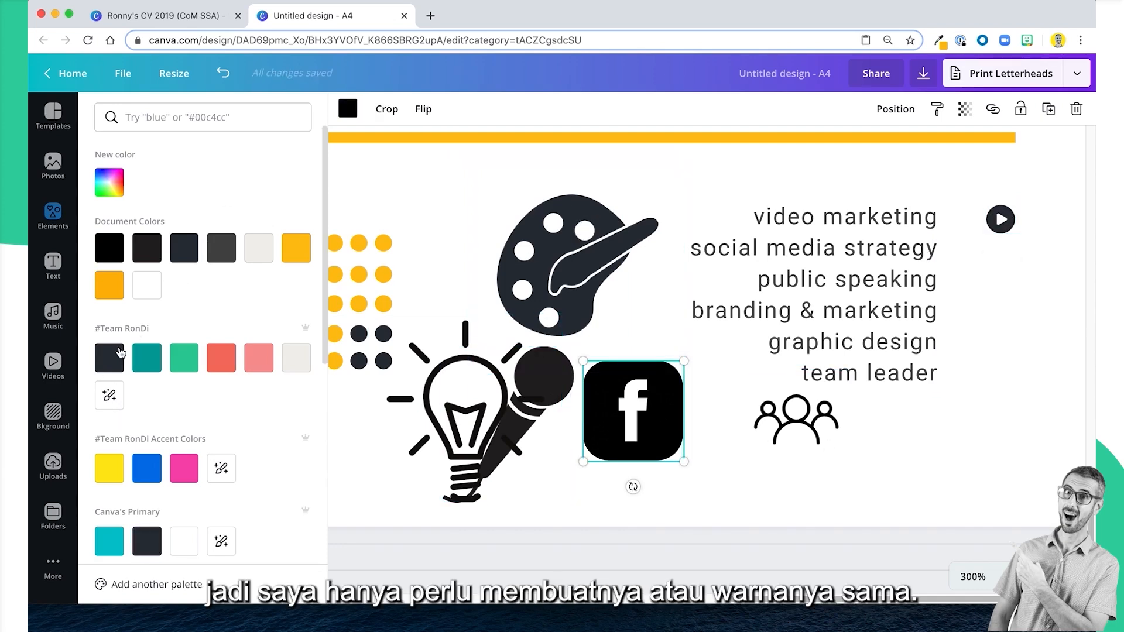
click(147, 552)
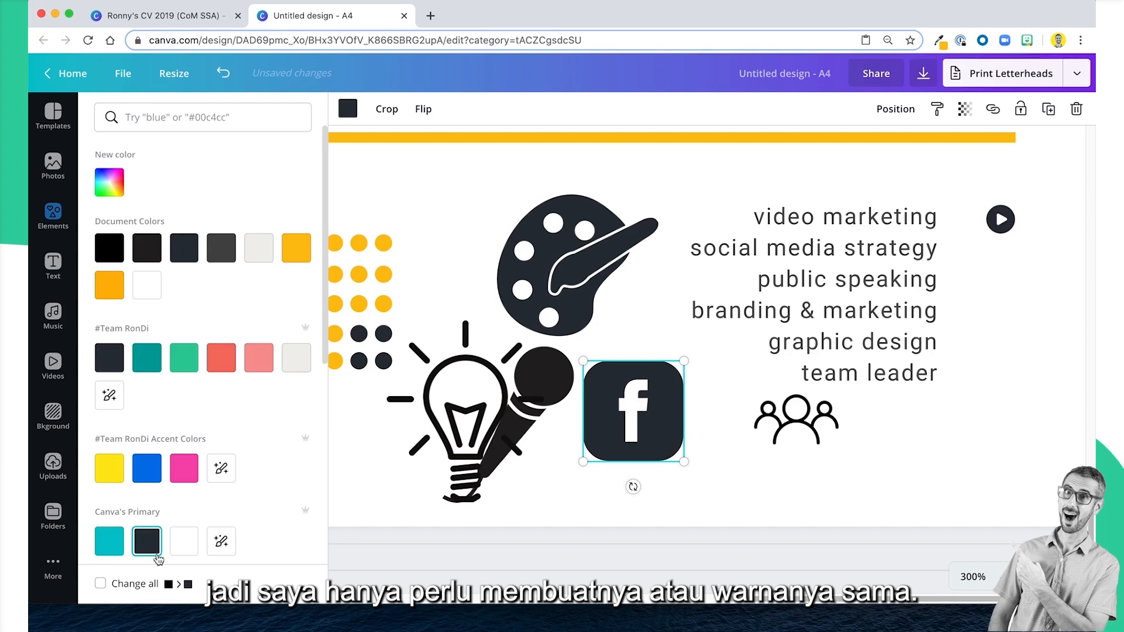
click(132, 582)
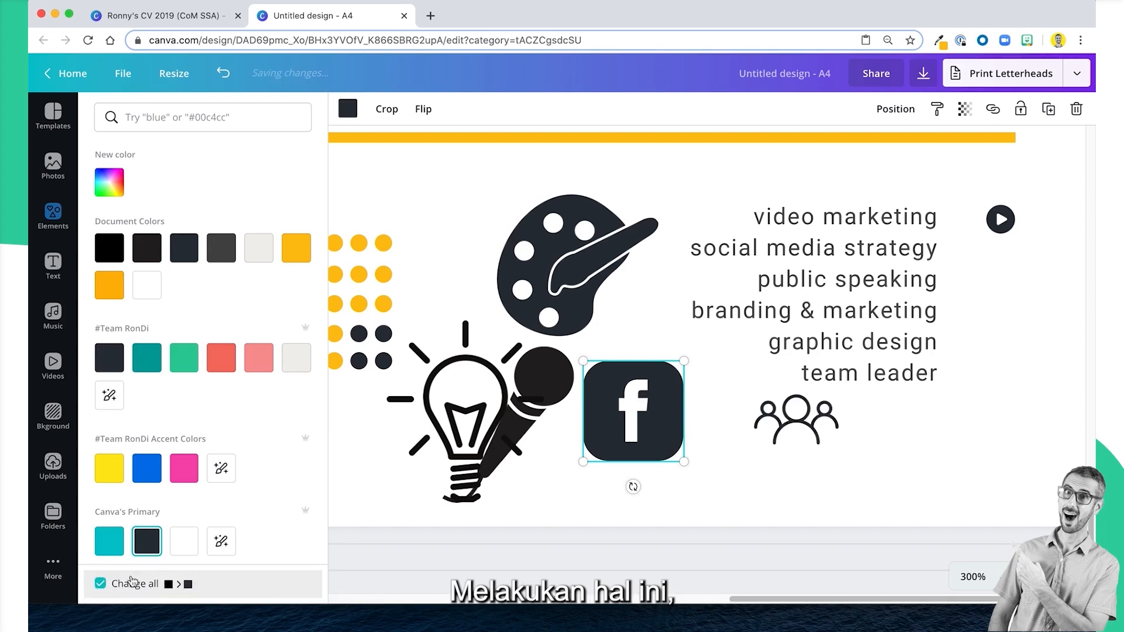
Recolour the microphone icon behind the light bulb with the dark navy from Canva's Primary palette.
click(563, 393)
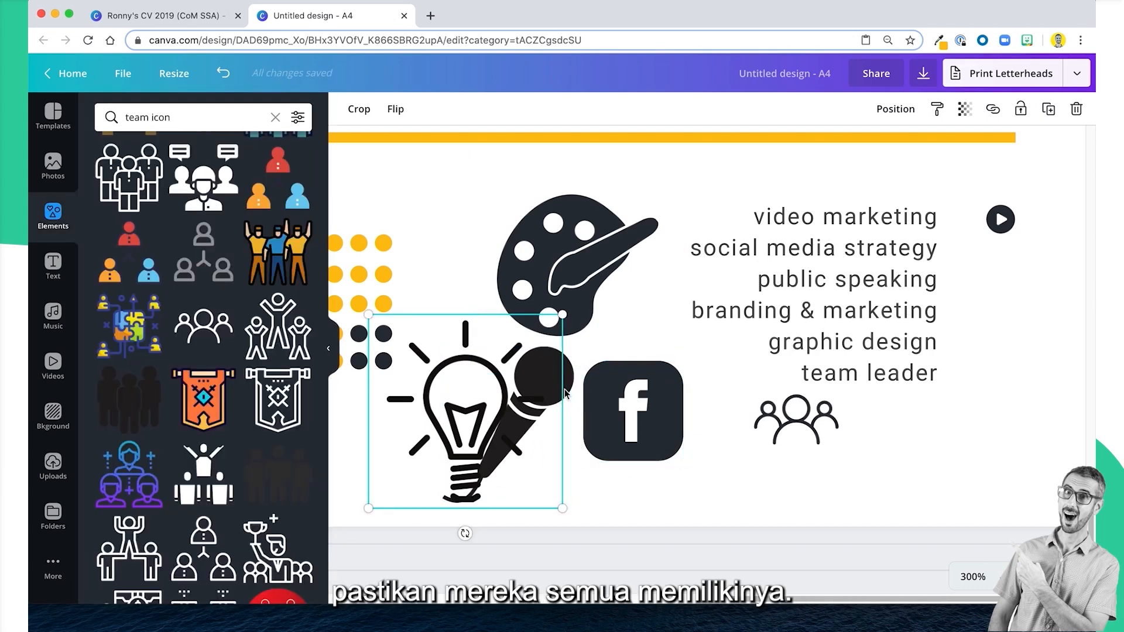
click(565, 393)
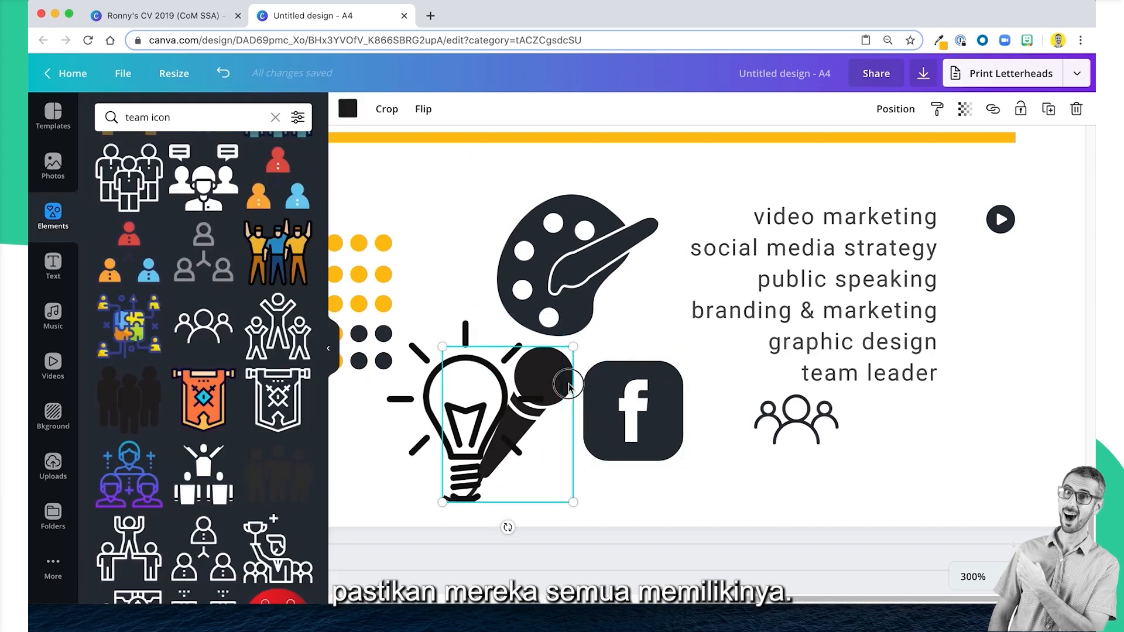
click(348, 109)
click(149, 539)
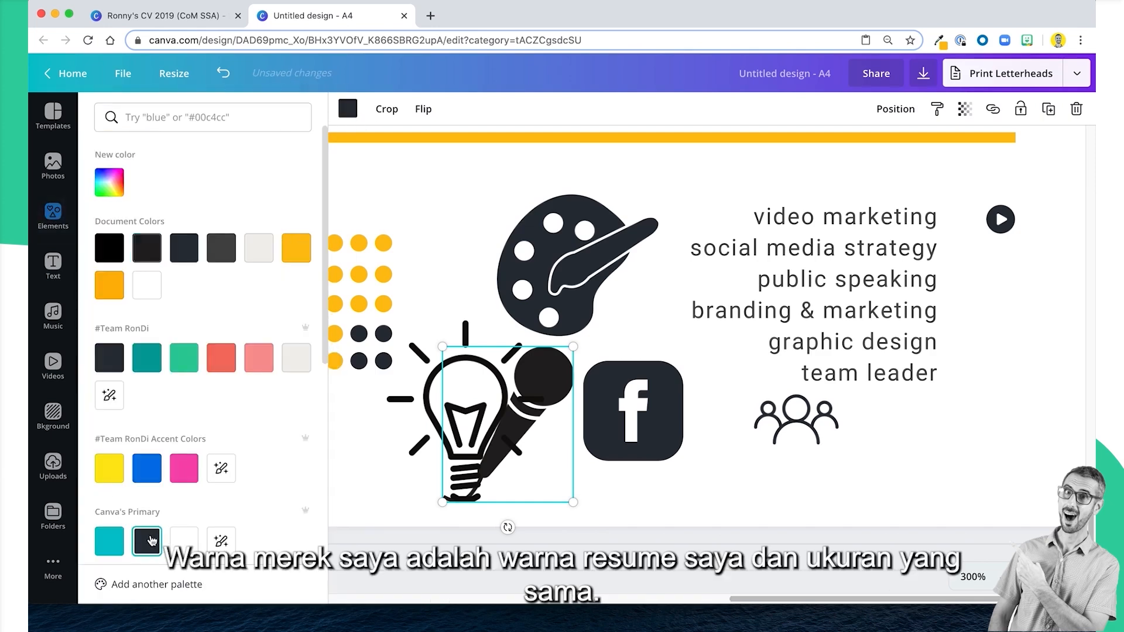
Shrink the paint-palette icon to the play icon's size and align it below that icon, level with "graphic design".
click(579, 234)
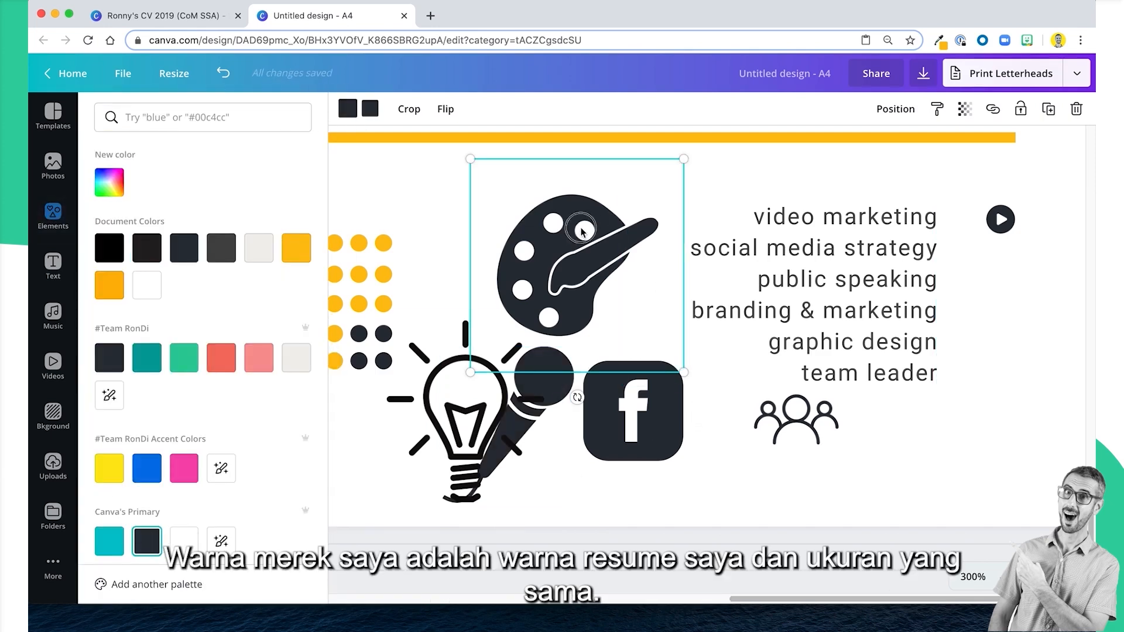
drag(582, 231, 877, 271)
drag(792, 392, 1007, 374)
Shrink the Facebook icon to match the play icon and place it directly below, beside "social media strategy".
click(606, 451)
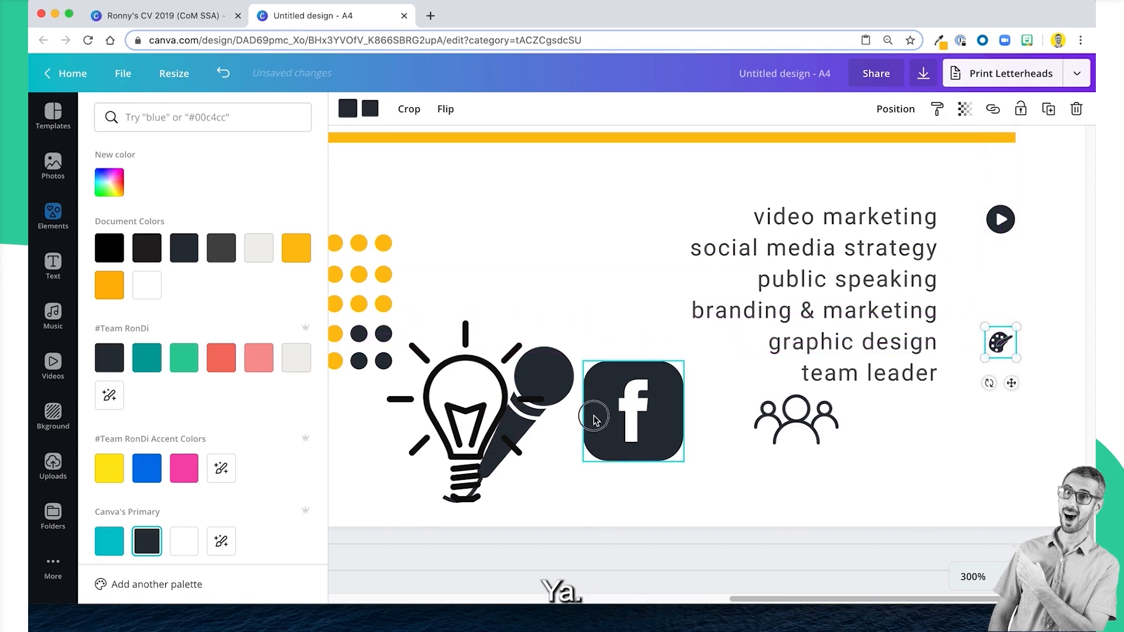
drag(590, 462, 1010, 287)
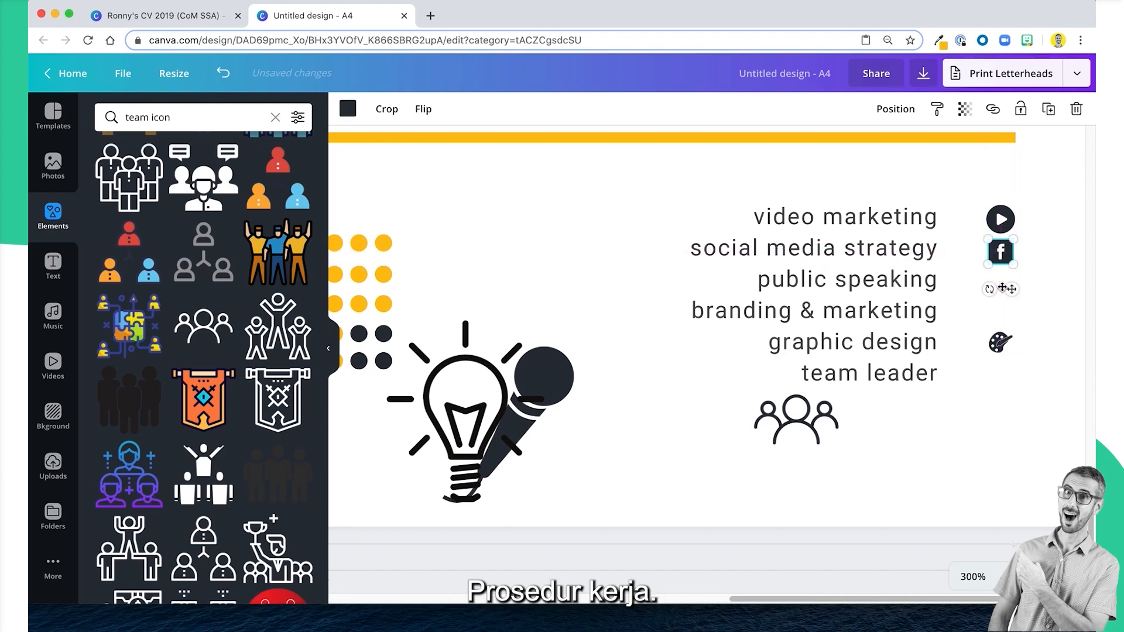
click(951, 331)
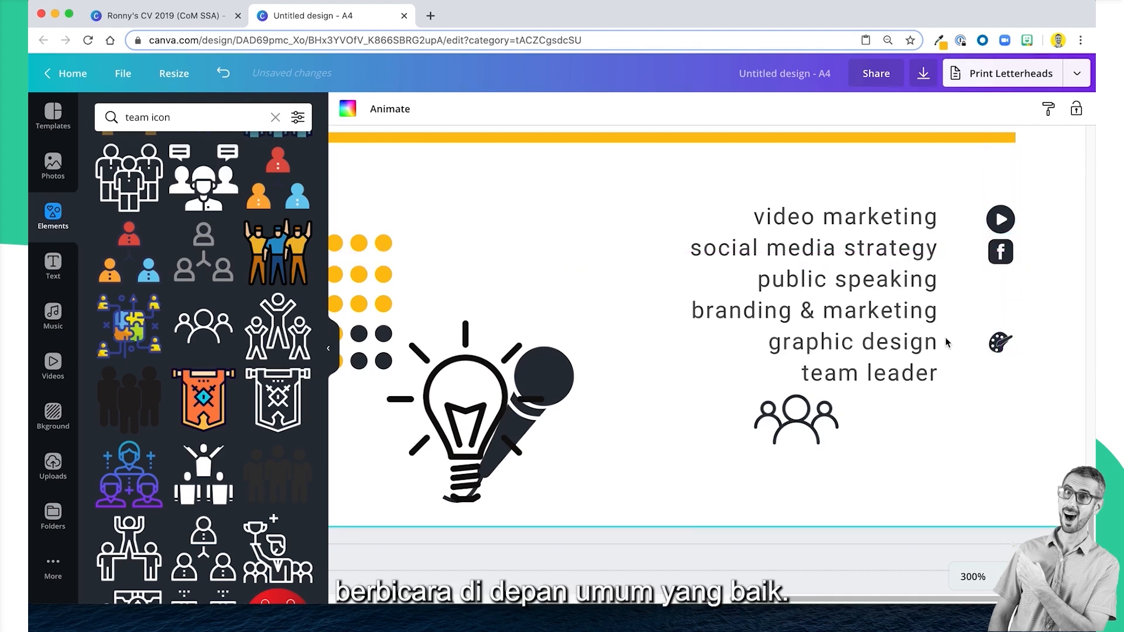
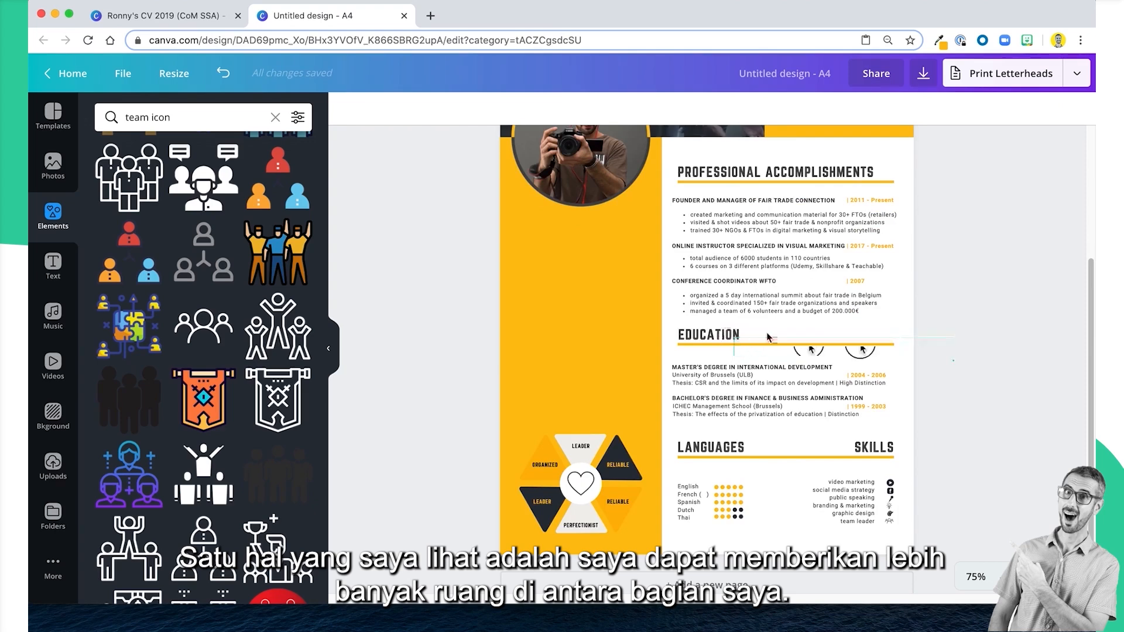
Nudge the Education heading and its underline down to leave more space below the Professional Accomplishments section.
key(shift+Down)
key(shift+Down)
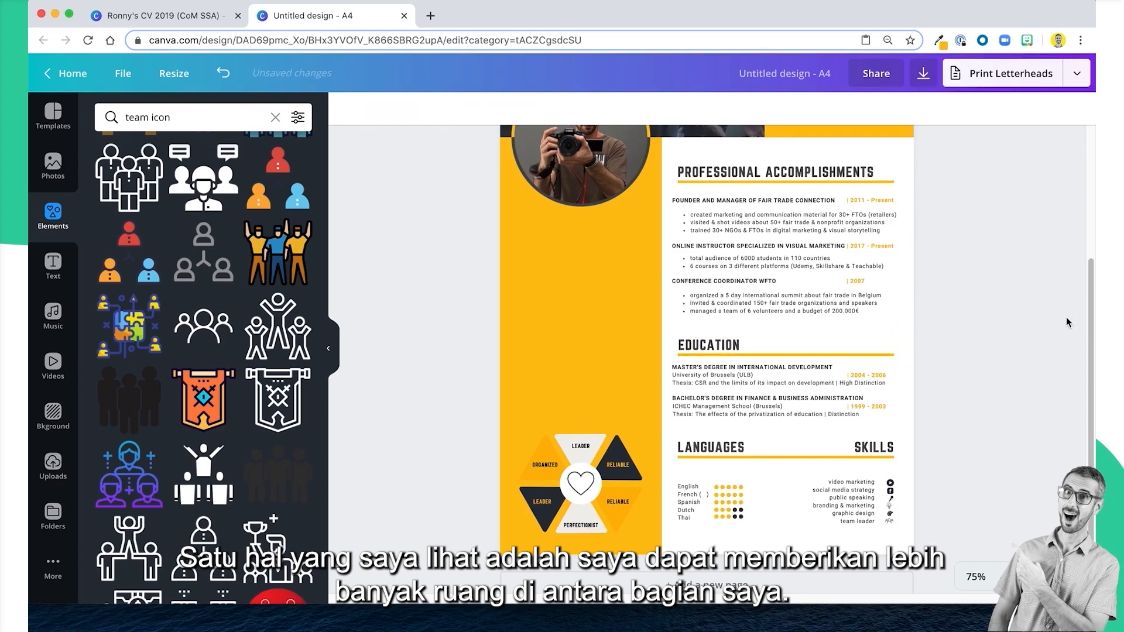
scroll(928, 309, down, 1)
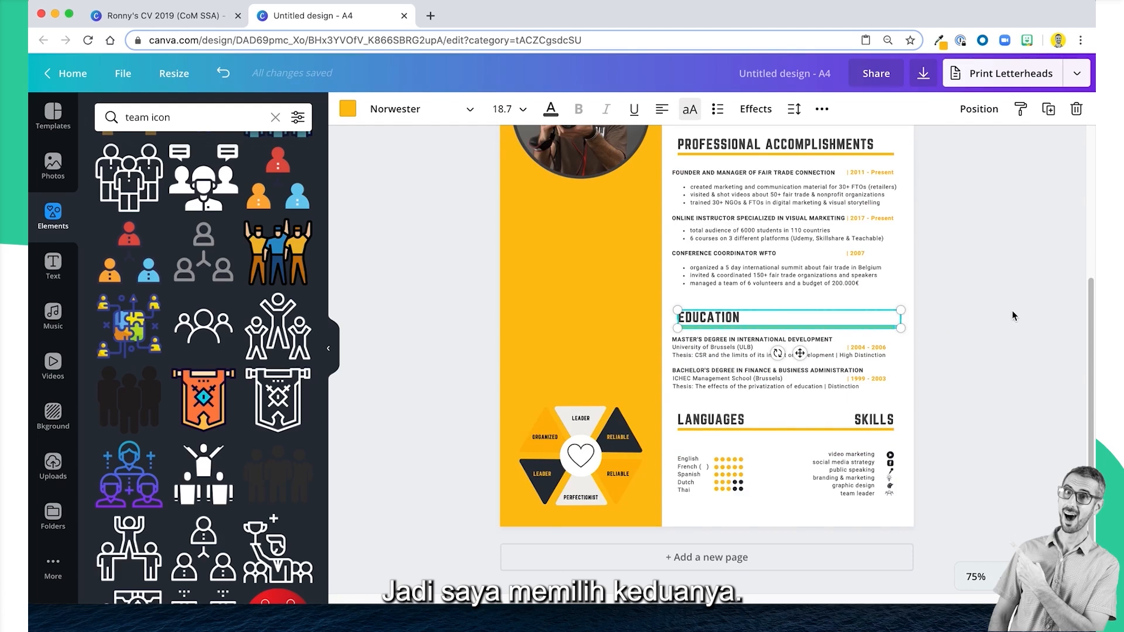
key(shift+Up)
key(shift+Down)
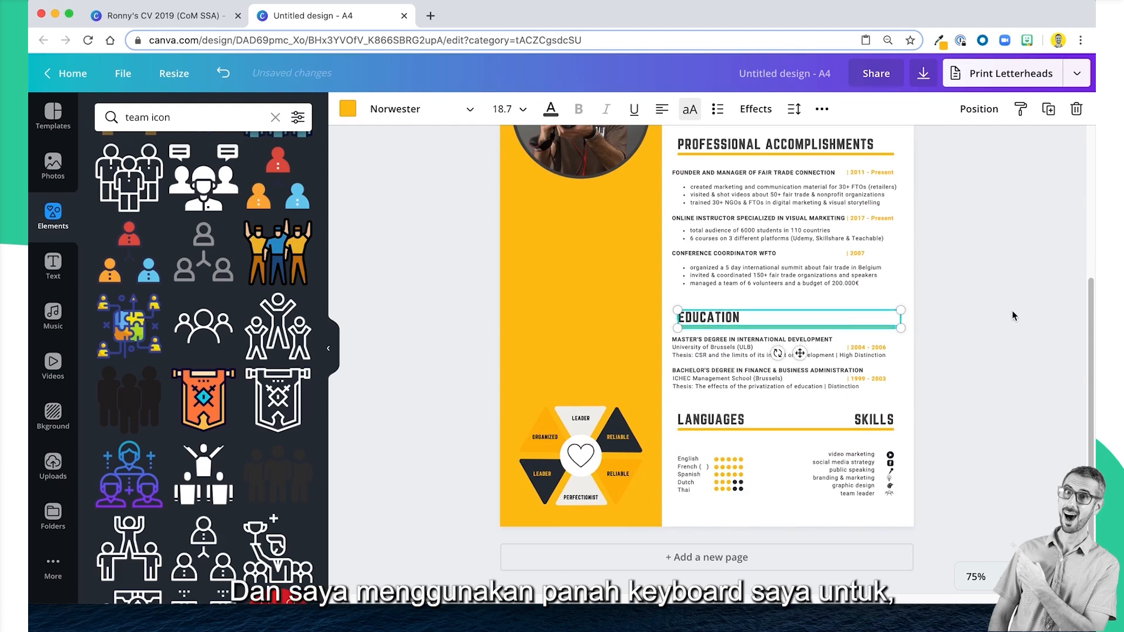
key(Up)
key(Up)
Move the Languages and Skills headings together with their underline slightly down, away from the Education section.
drag(975, 424, 709, 421)
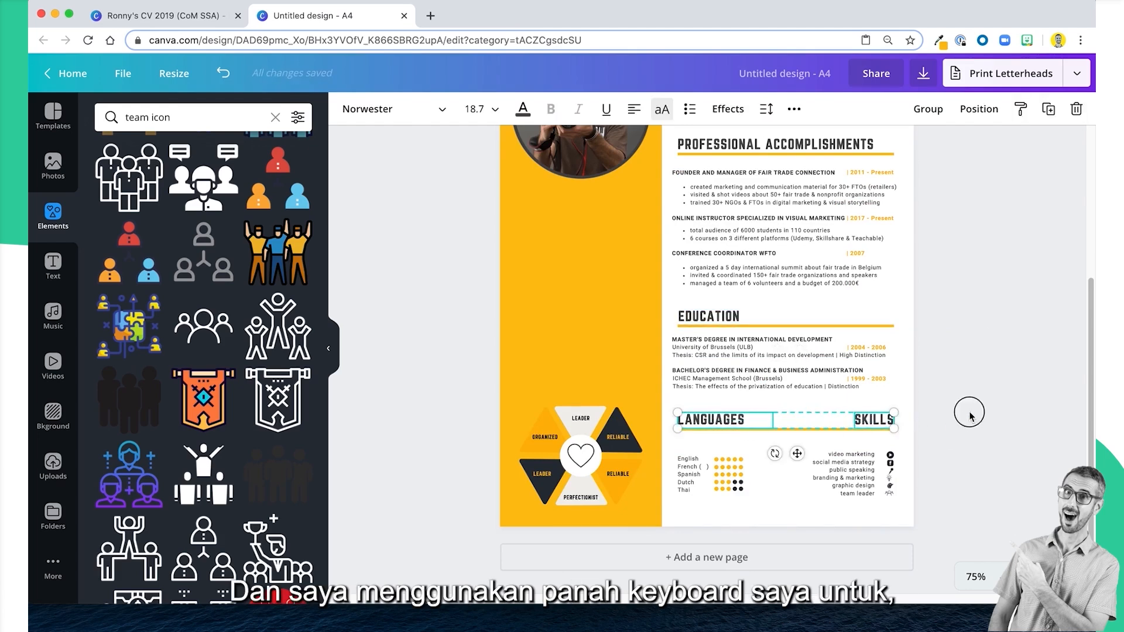
click(969, 413)
drag(968, 433, 736, 417)
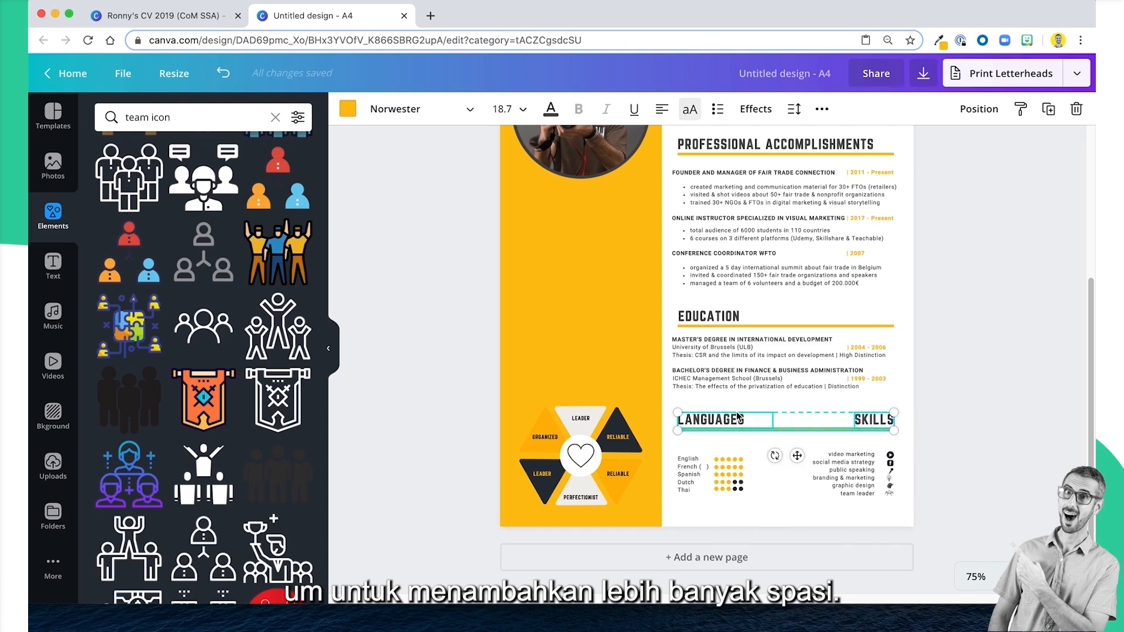
key(shift+Down)
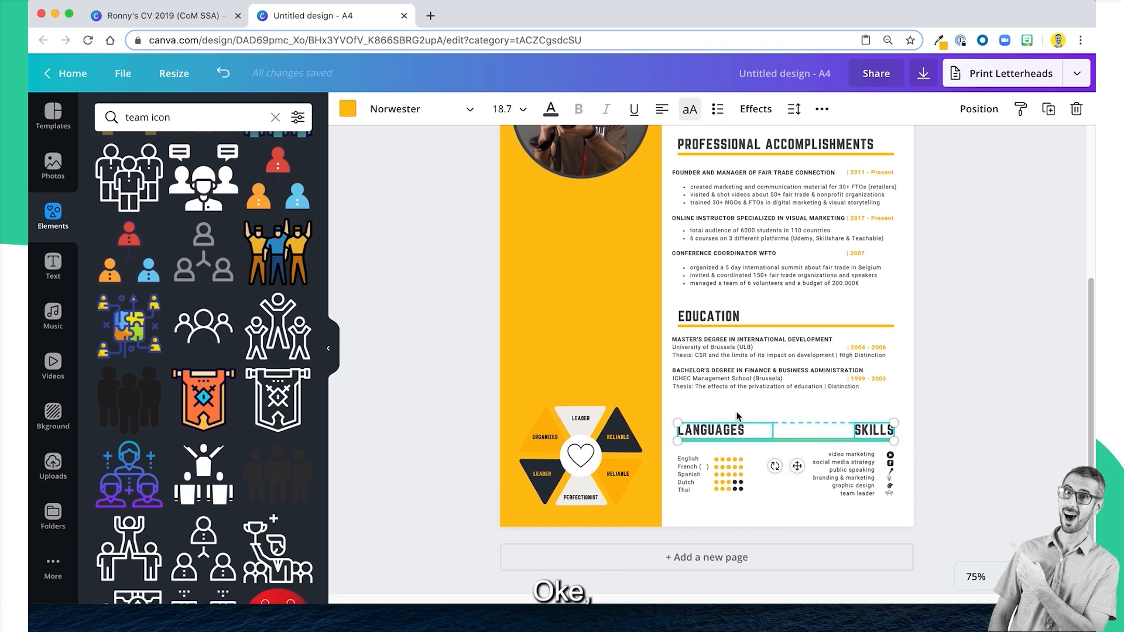
click(993, 405)
Review the page from the header down to the skills list to see which CV information is still missing.
scroll(994, 407, up, 2)
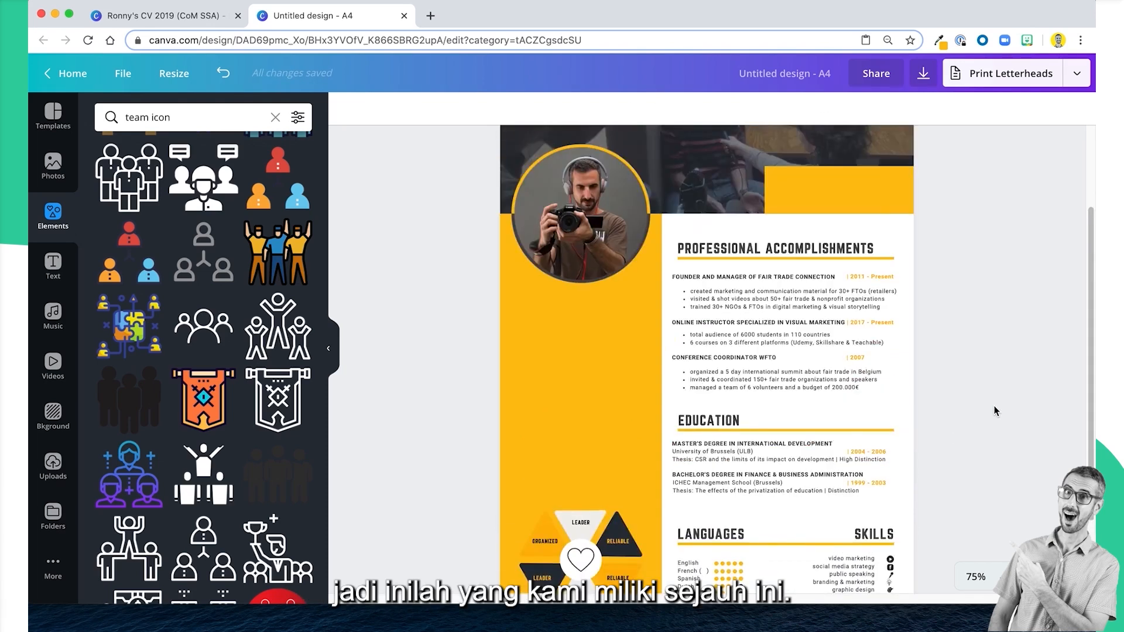
scroll(994, 410, down, 1)
scroll(994, 411, down, 2)
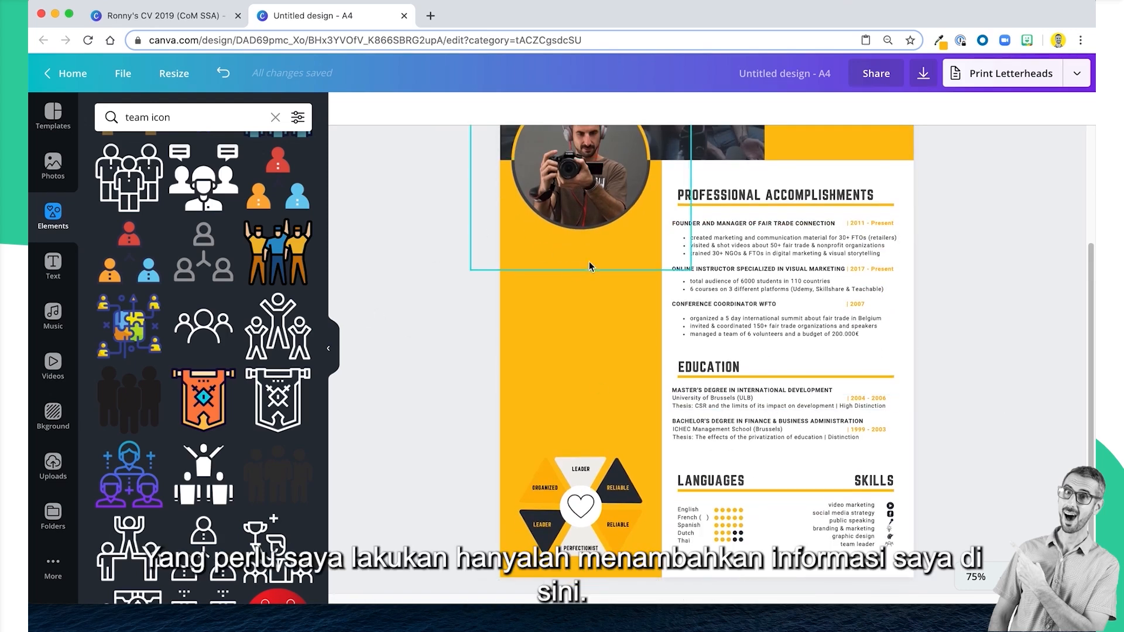
scroll(623, 382, up, 5)
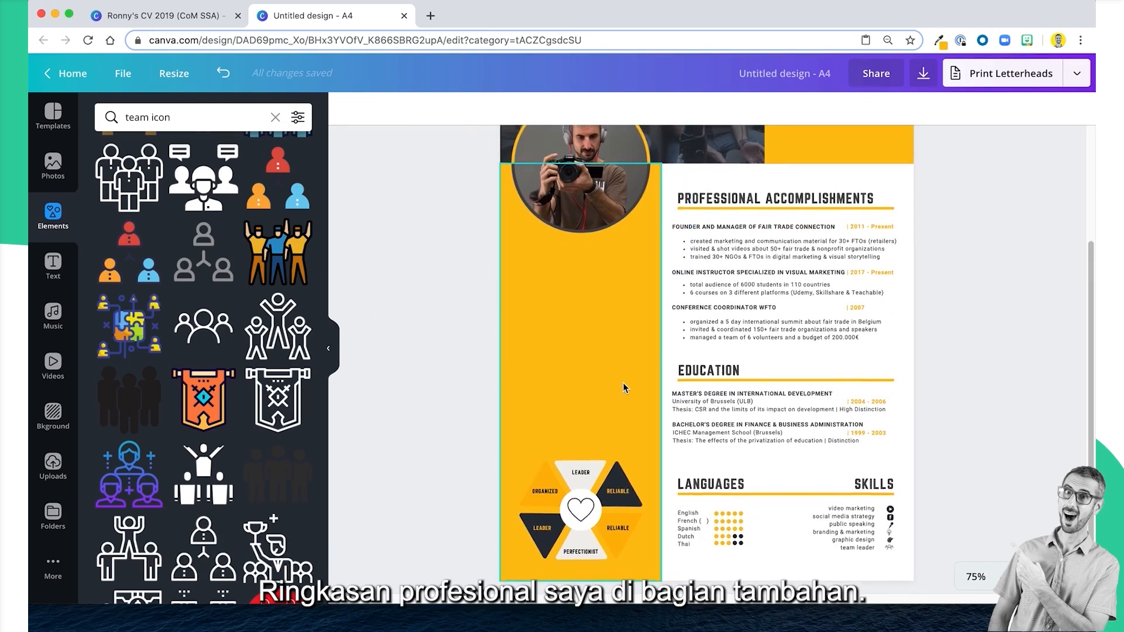
scroll(623, 382, down, 5)
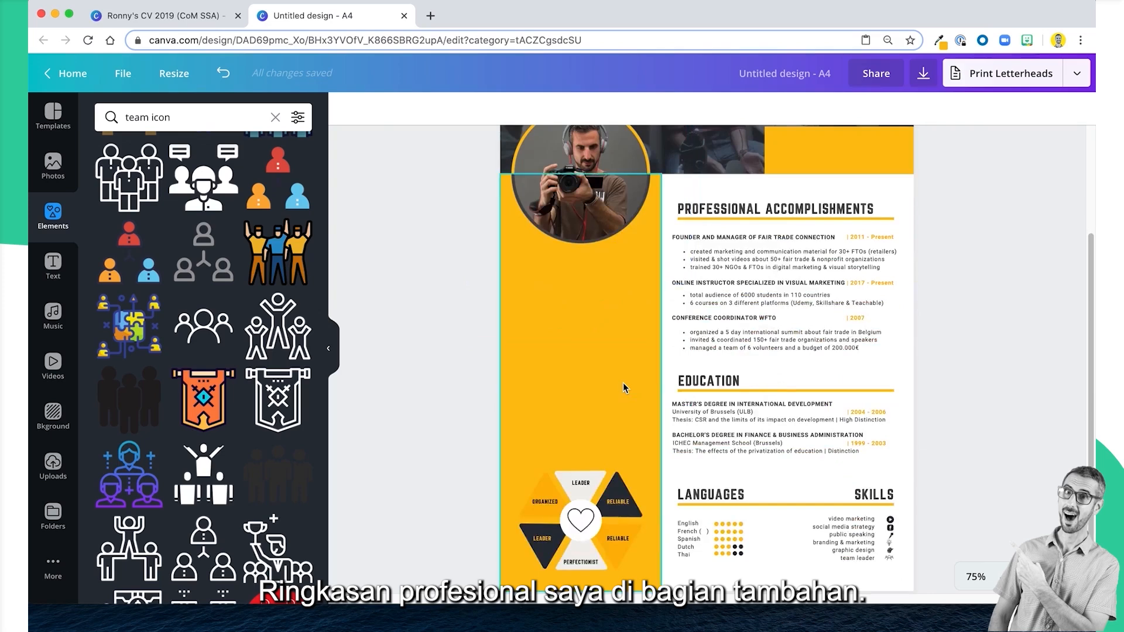
scroll(750, 194, up, 1)
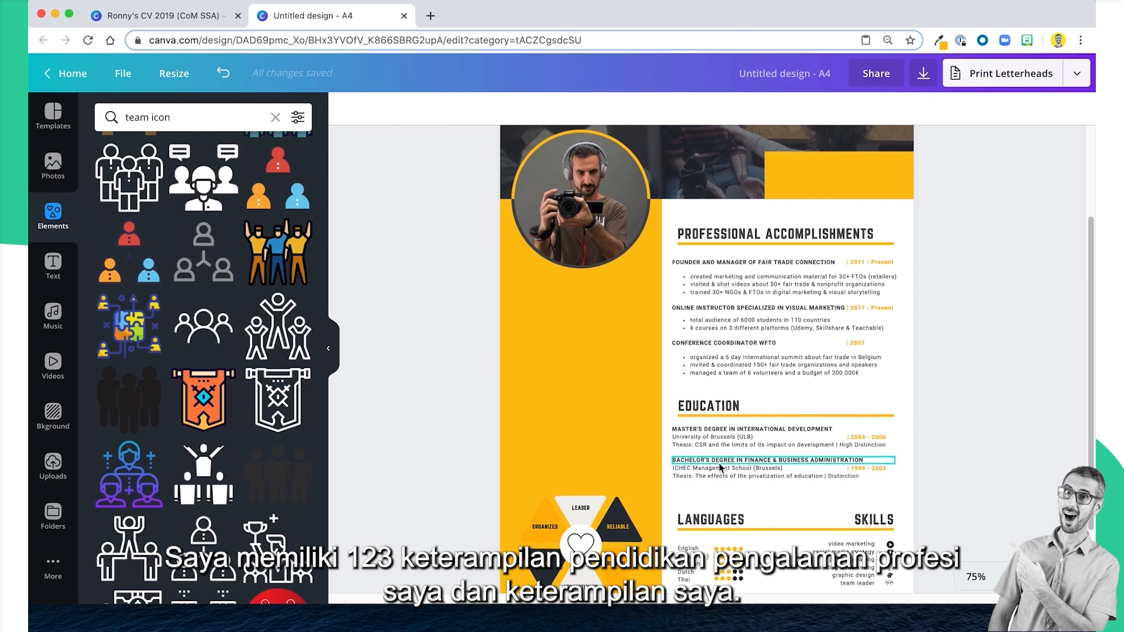
scroll(721, 464, up, 1)
scroll(694, 464, up, 5)
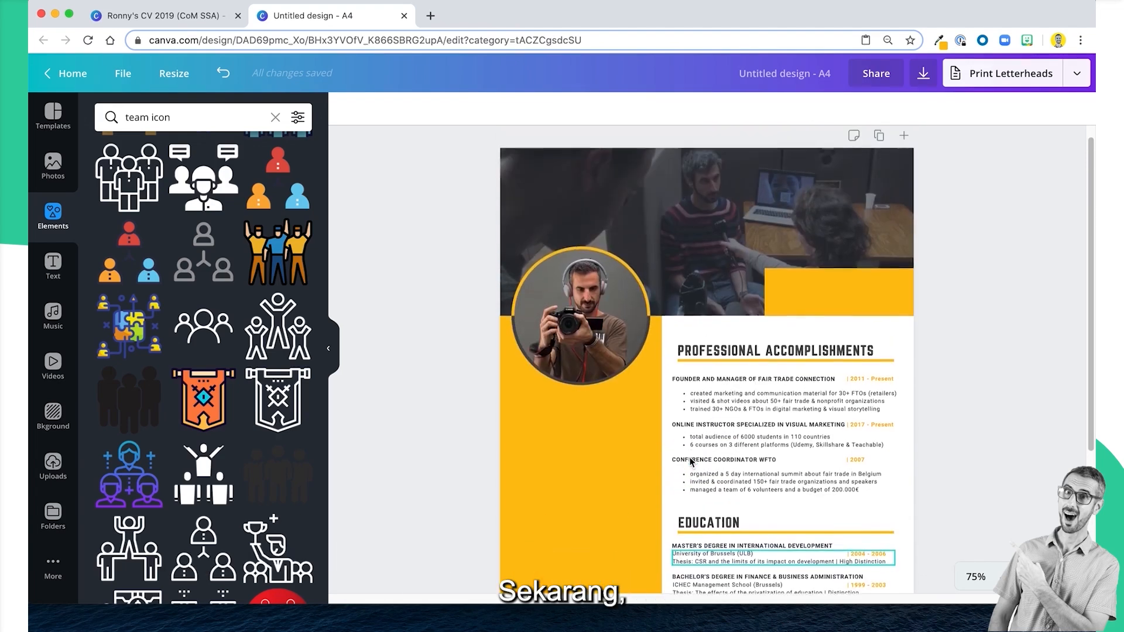
scroll(797, 214, down, 3)
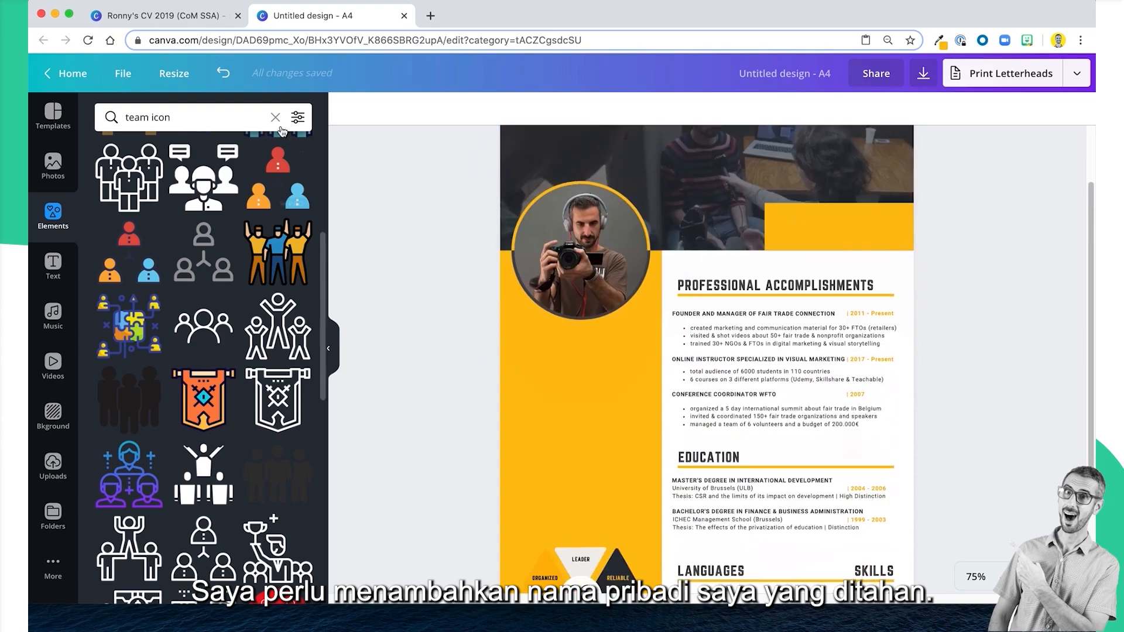
scroll(421, 269, down, 1)
scroll(422, 274, down, 3)
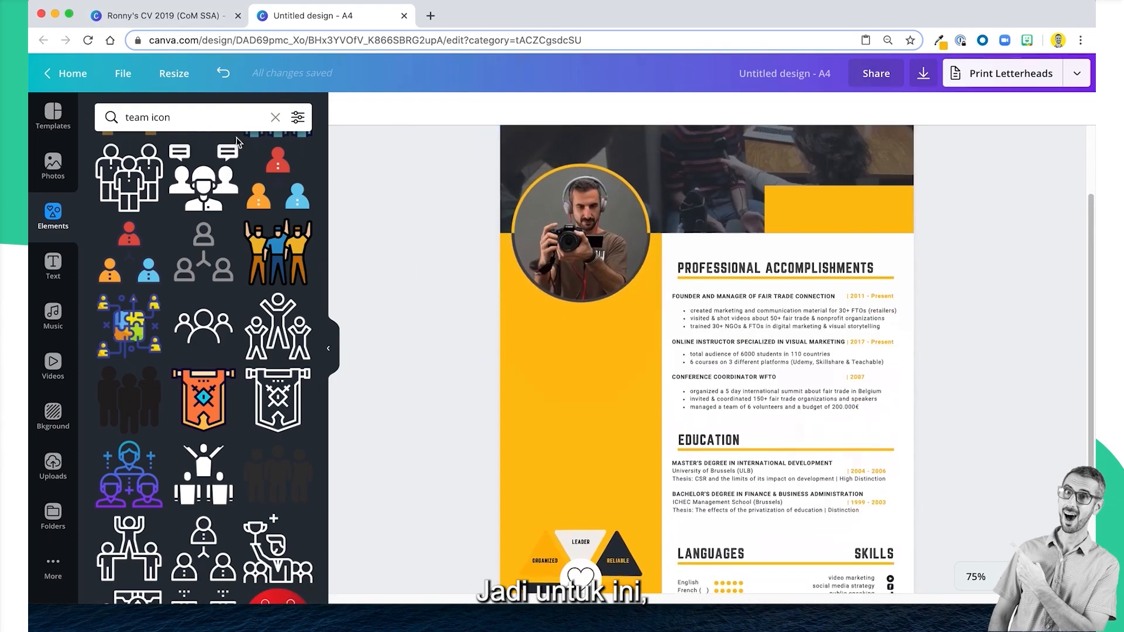
scroll(278, 293, down, 1)
Switch to the original CV design and go to the About Me section in its yellow sidebar.
click(171, 16)
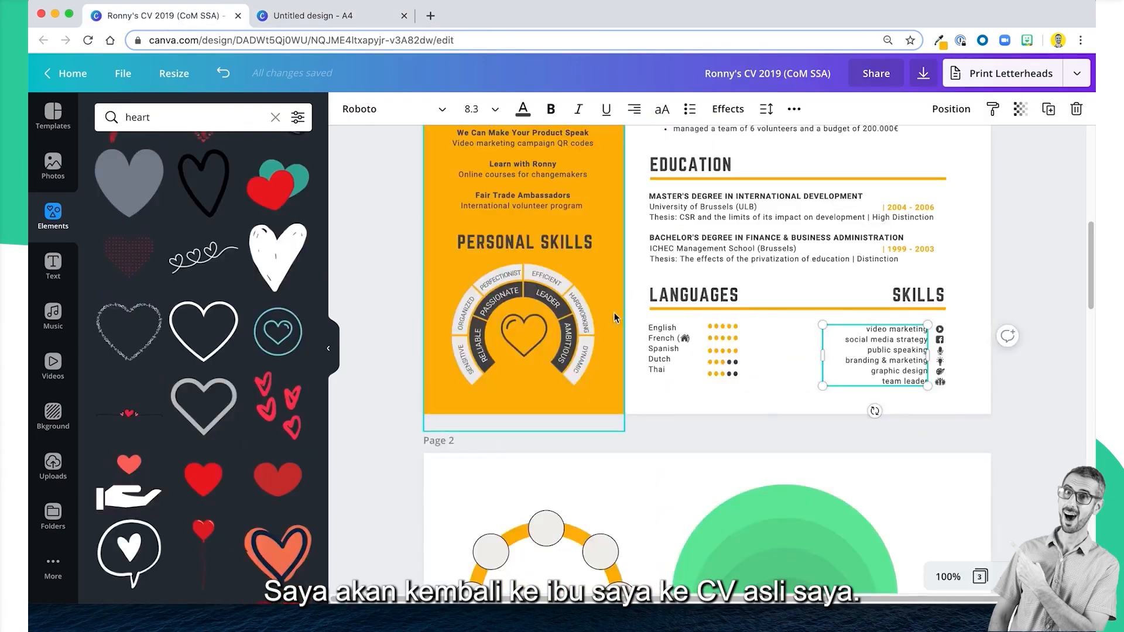
scroll(614, 313, up, 10)
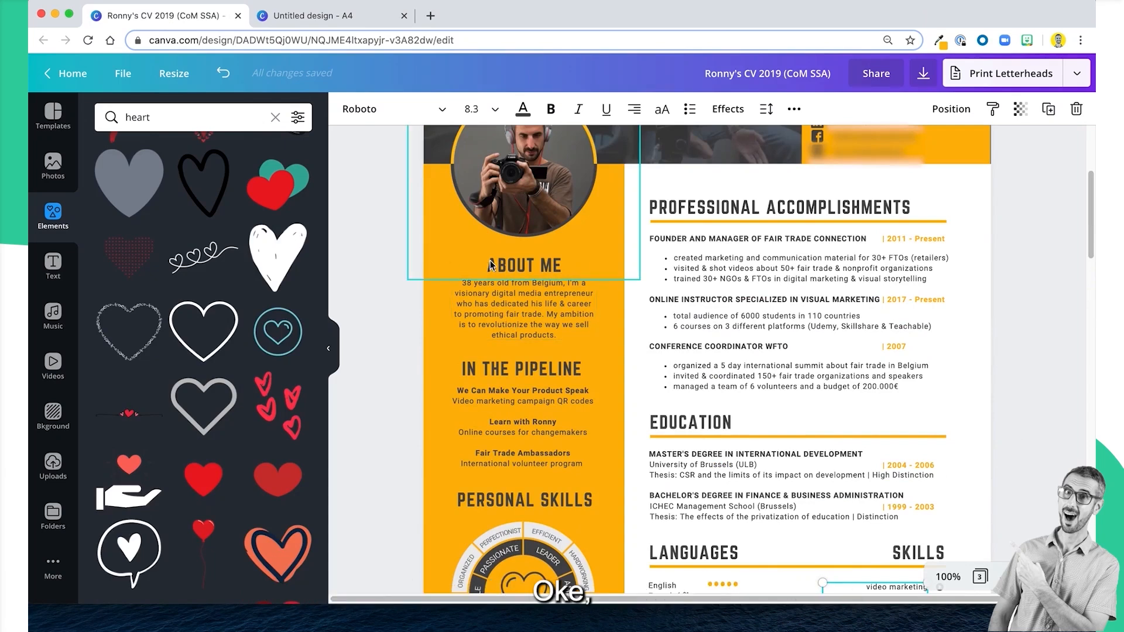
click(534, 297)
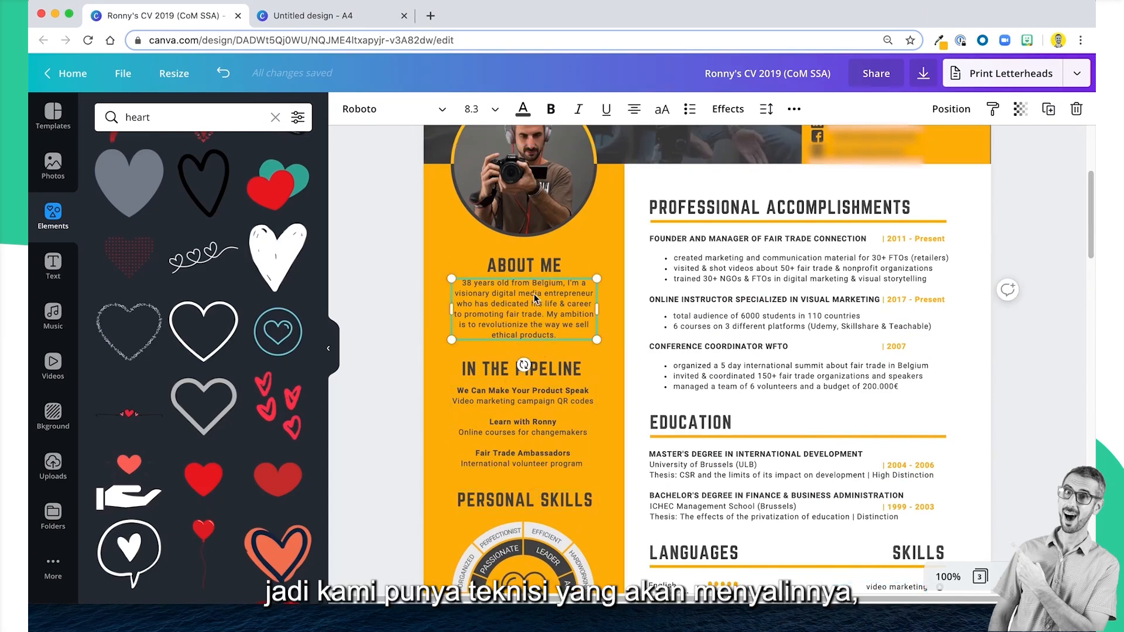
drag(386, 259, 592, 503)
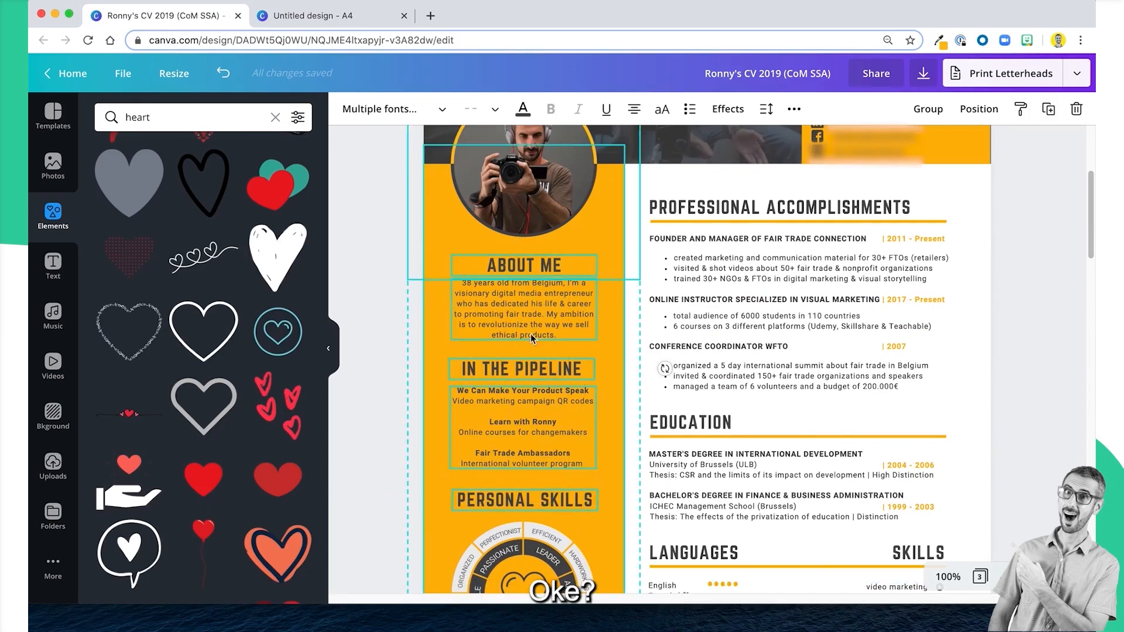
click(600, 228)
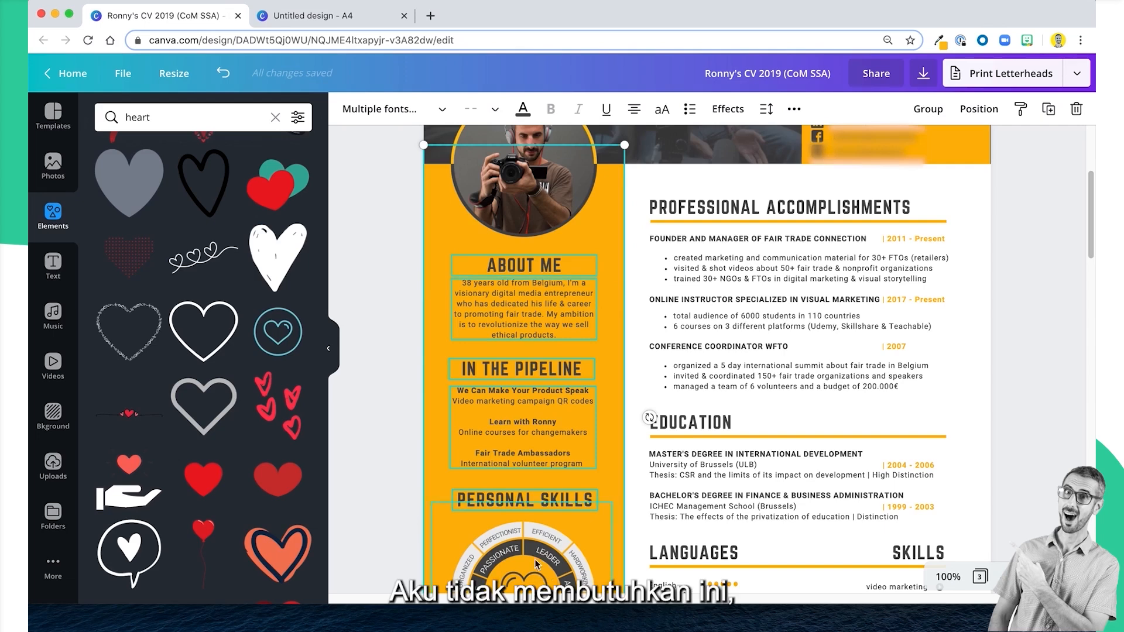
scroll(449, 142, up, 3)
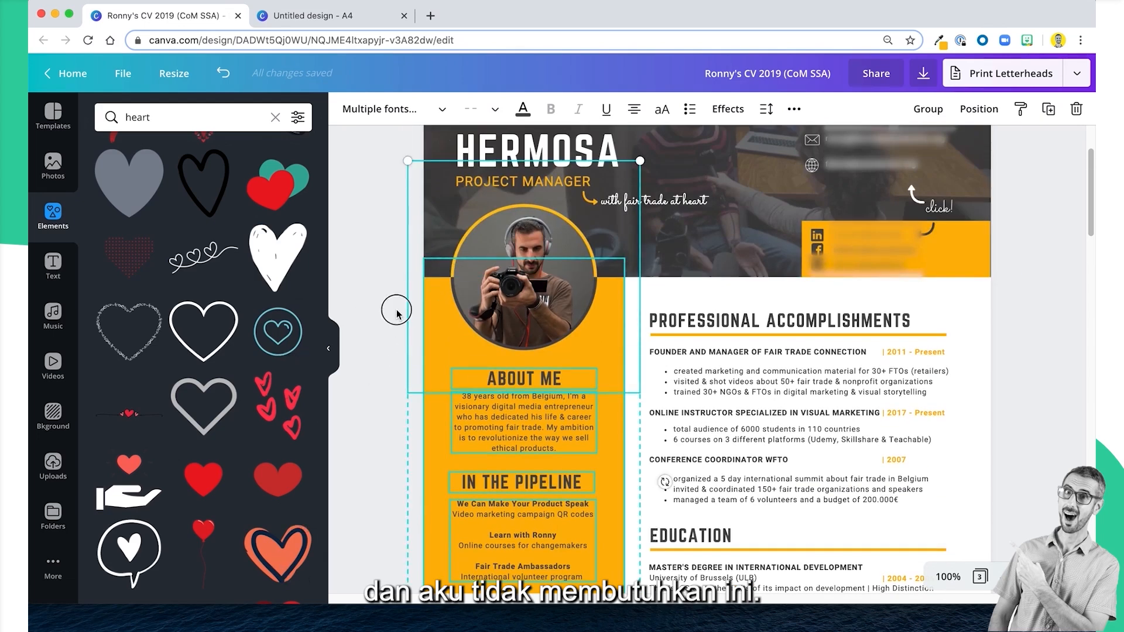
click(386, 329)
Copy the sidebar's About Me and In the Pipeline headings with their texts, plus the Personal Skills heading.
click(520, 380)
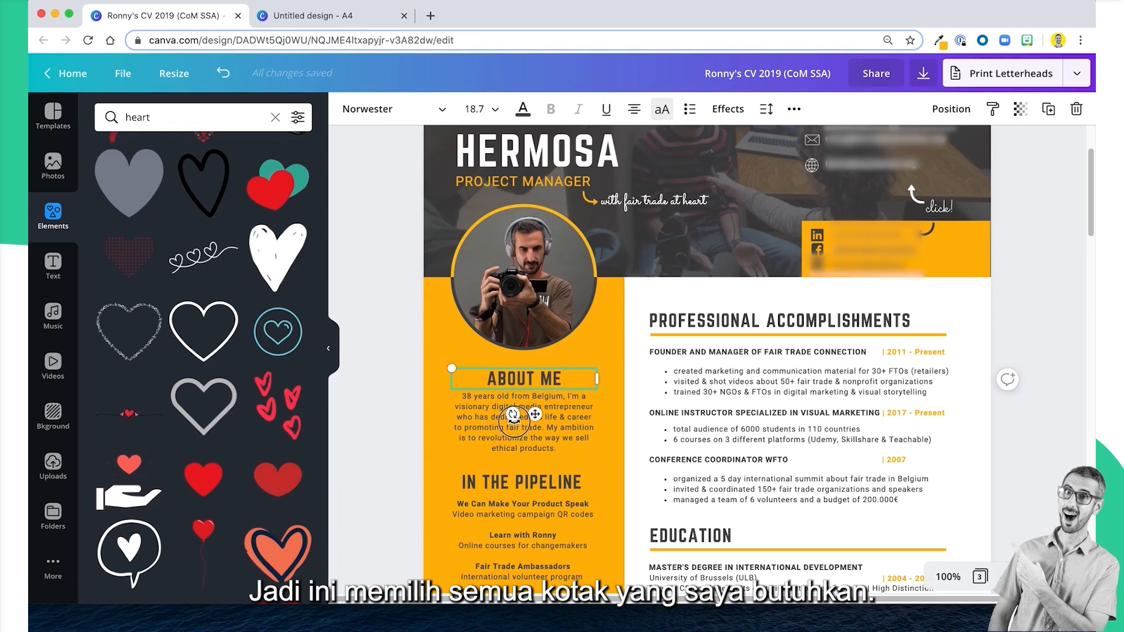
shift+click(544, 445)
shift+click(523, 481)
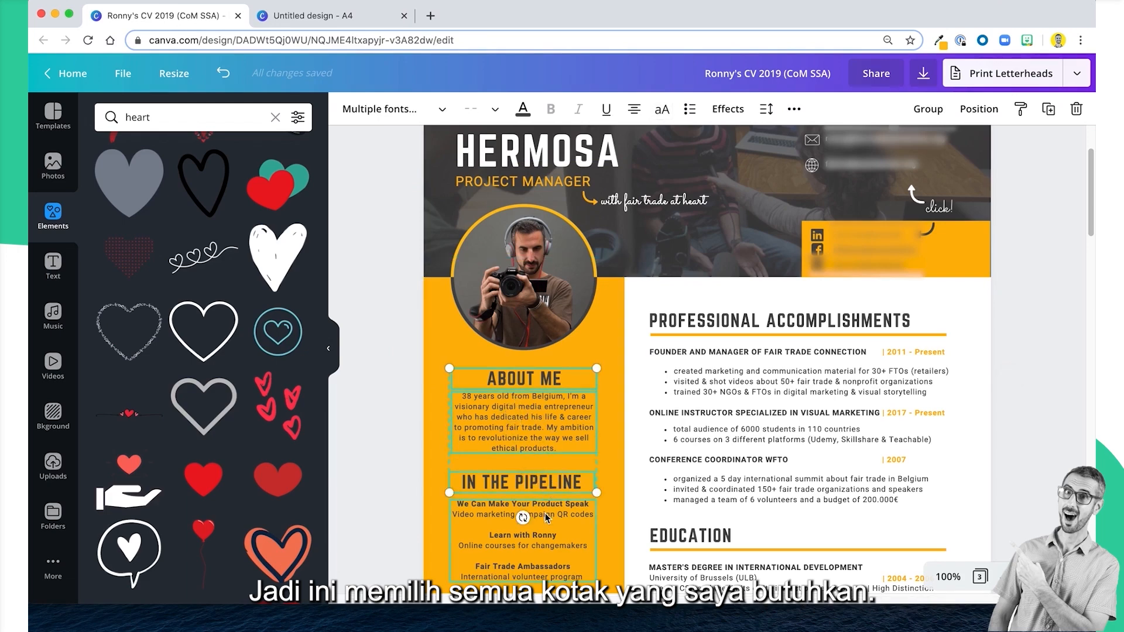
shift+click(543, 526)
scroll(544, 526, down, 3)
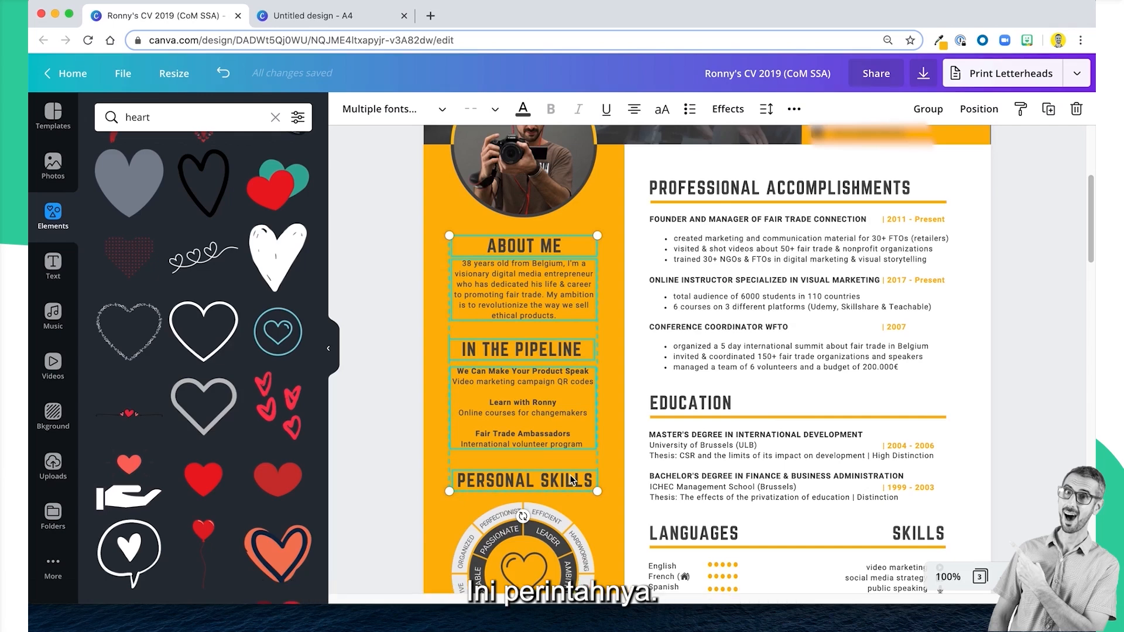
Paste the copied sidebar texts into the new A4 design, centred on the yellow column between the portrait and the hexagon graphic.
click(310, 15)
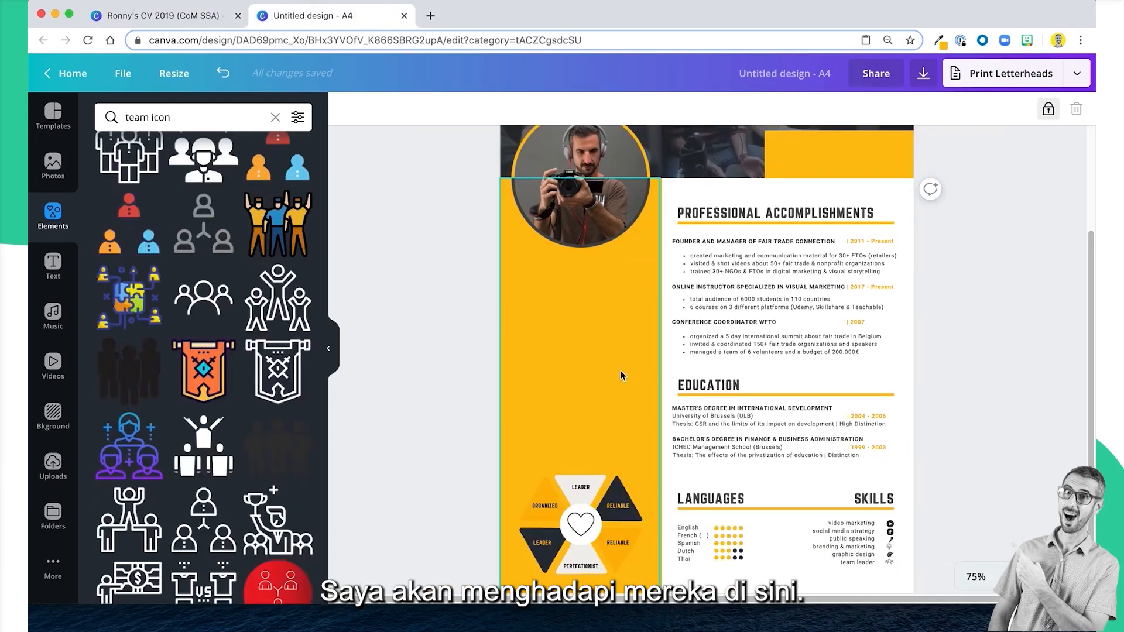
key(ctrl+v)
drag(578, 287, 582, 299)
click(1003, 323)
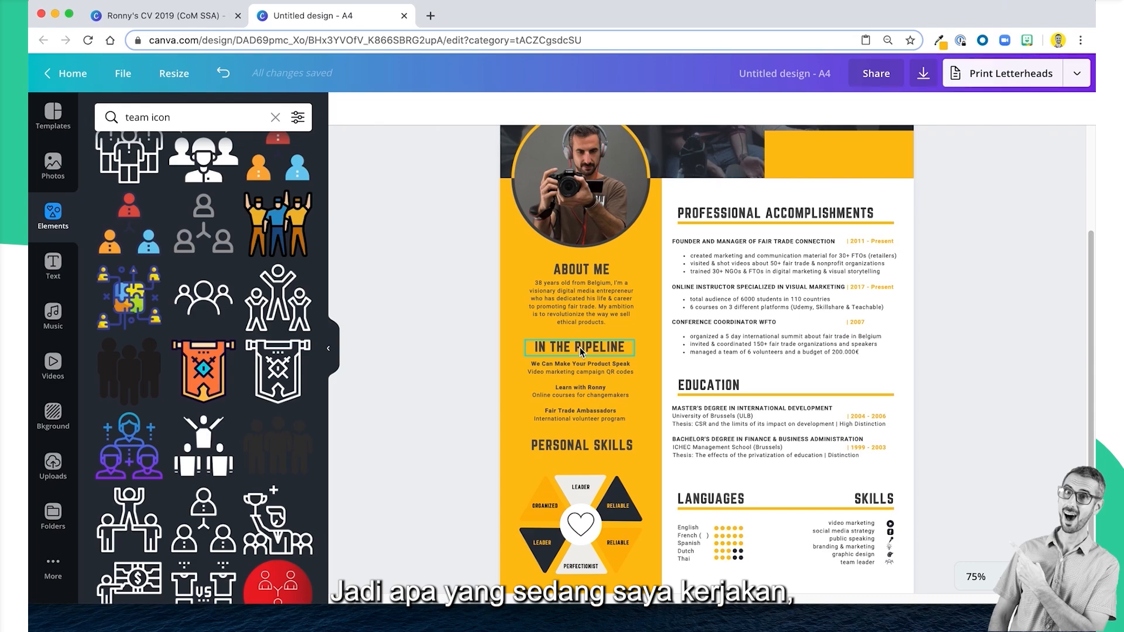
Nudge the Personal Skills heading slightly down to even out its distance from the In the Pipeline text.
scroll(835, 482, up, 2)
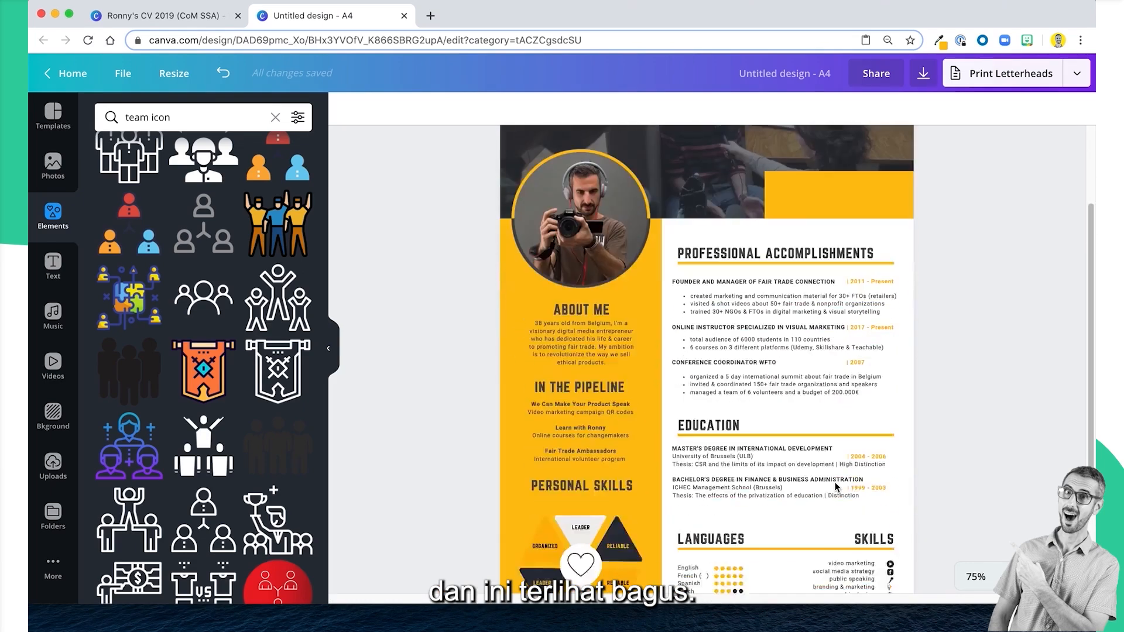
scroll(835, 482, down, 3)
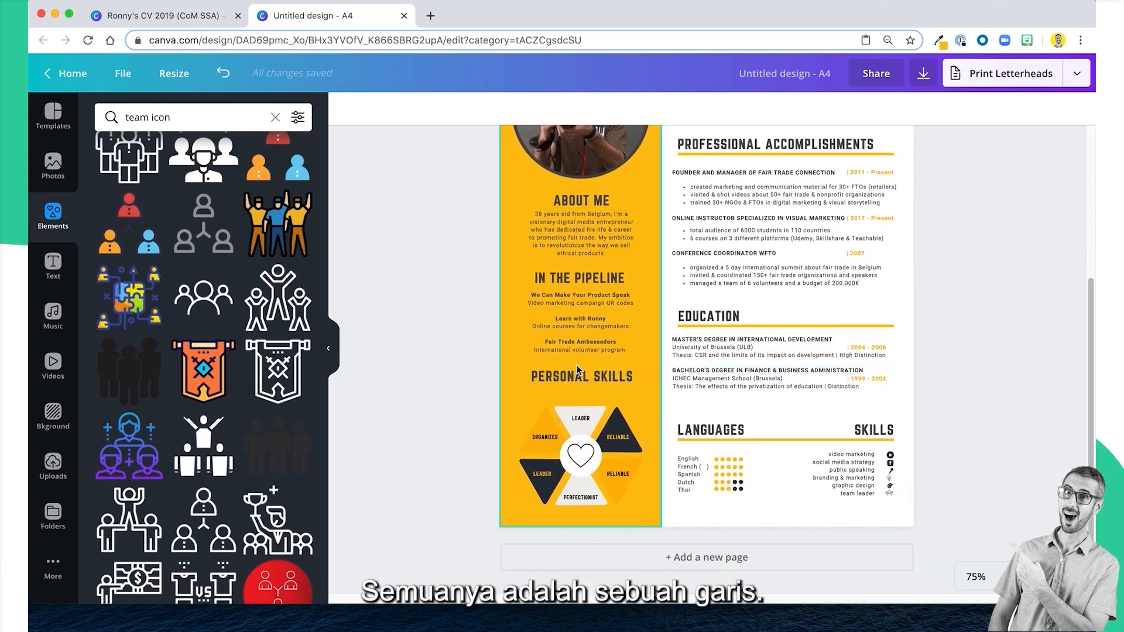
click(578, 381)
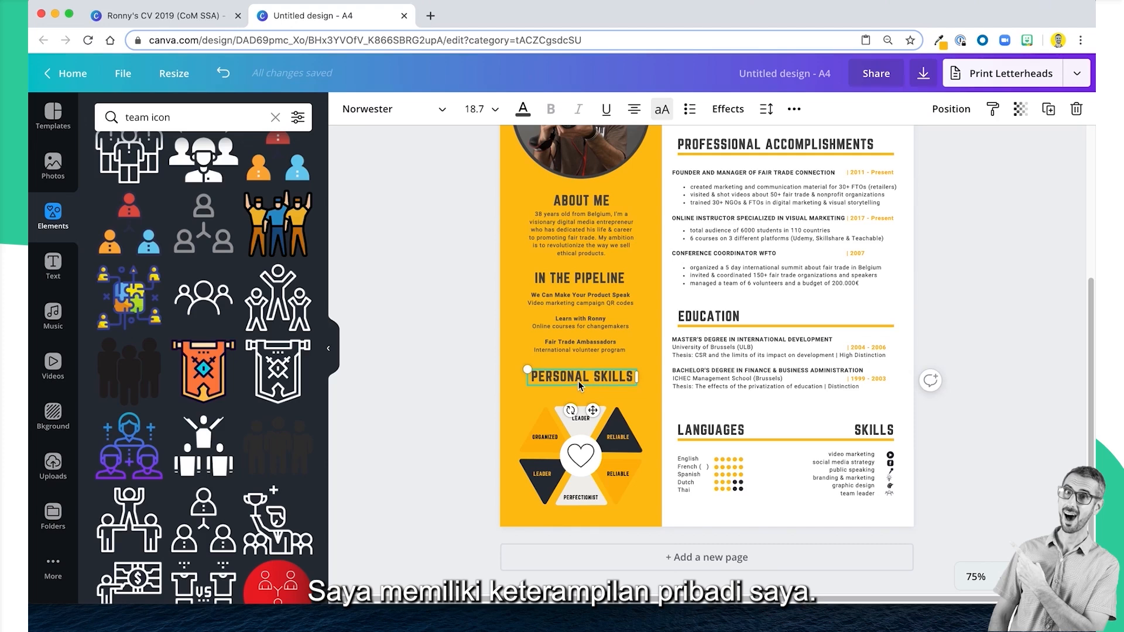
key(Down)
key(Down)
key(Down)
key(Down)
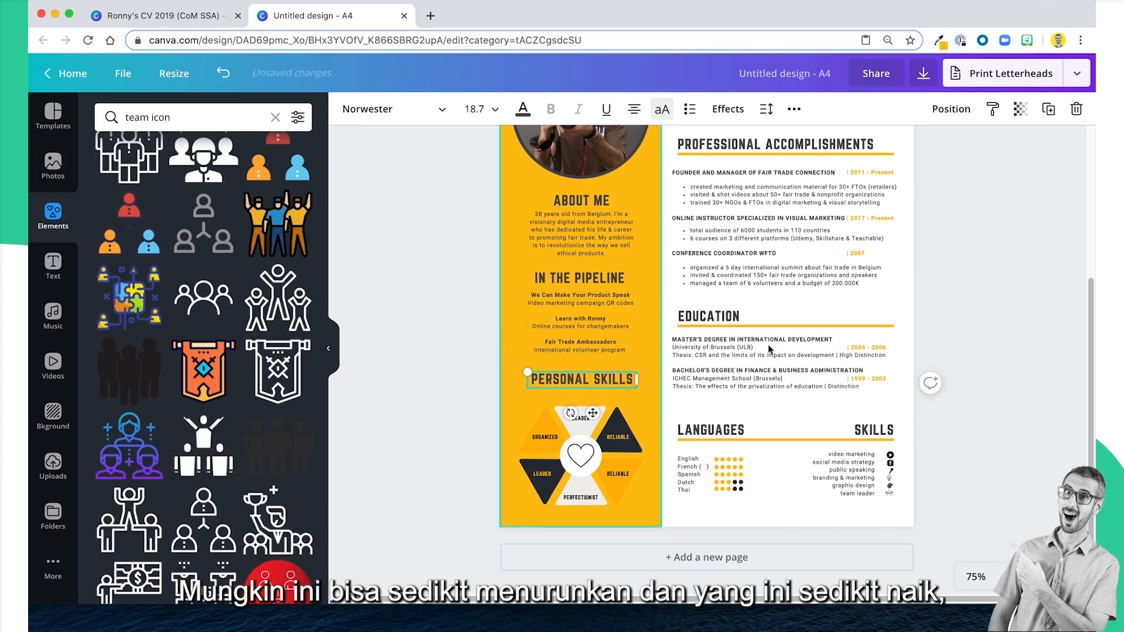
click(999, 356)
Move the grouped hexagon graphic up, closer beneath the Personal Skills heading, keeping it centred in the yellow column.
click(572, 465)
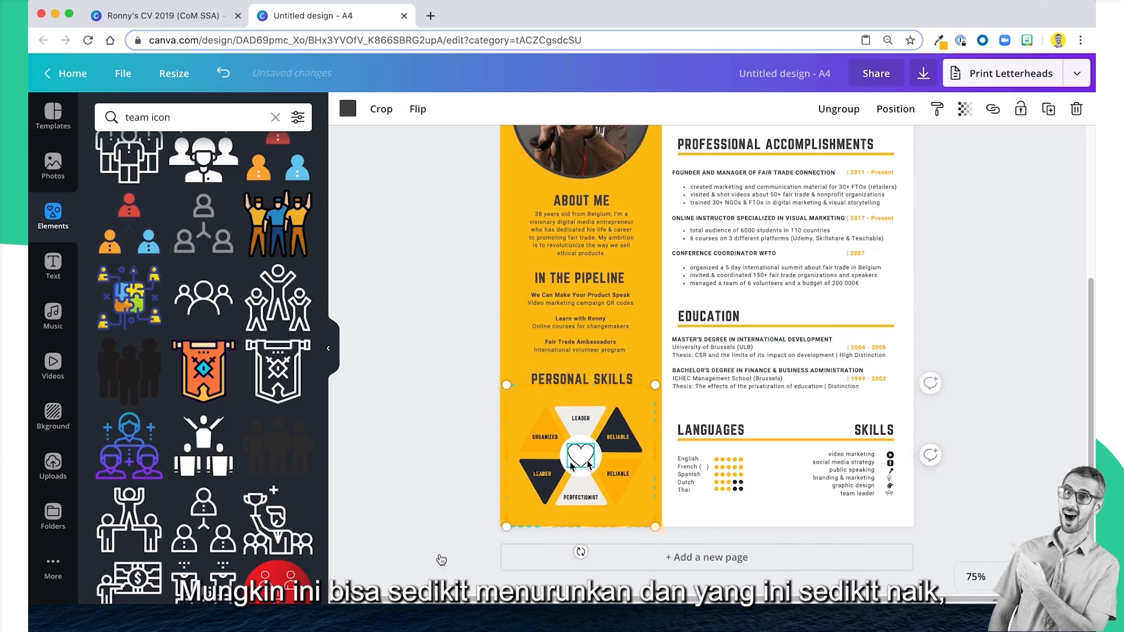
key(Up)
key(Up)
key(Up)
key(Up)
key(Up)
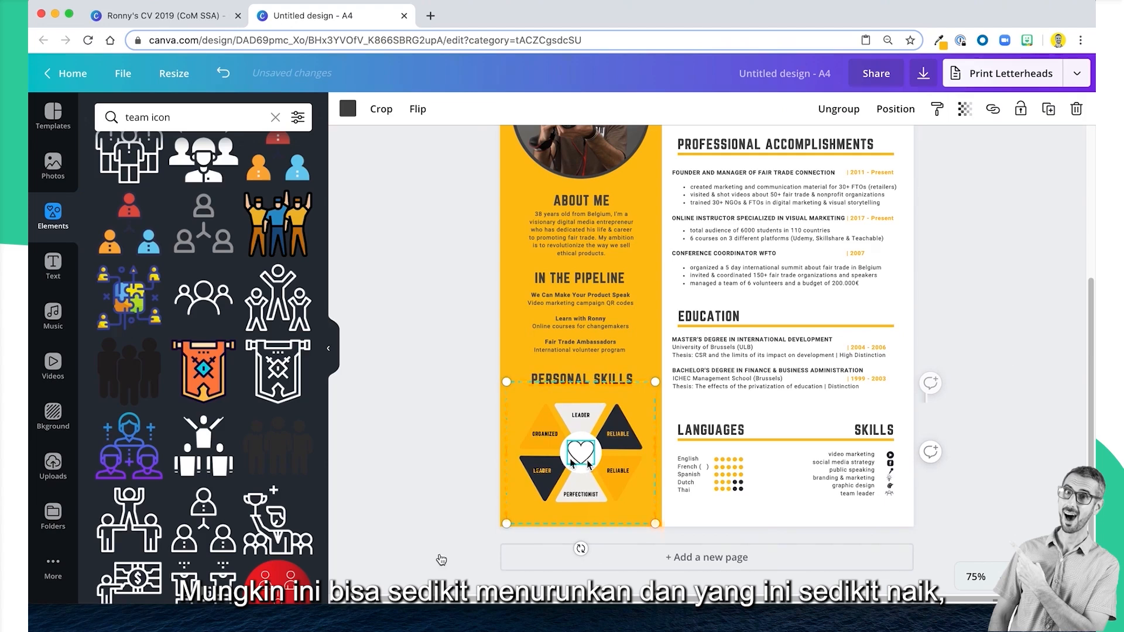
key(Up)
key(Up)
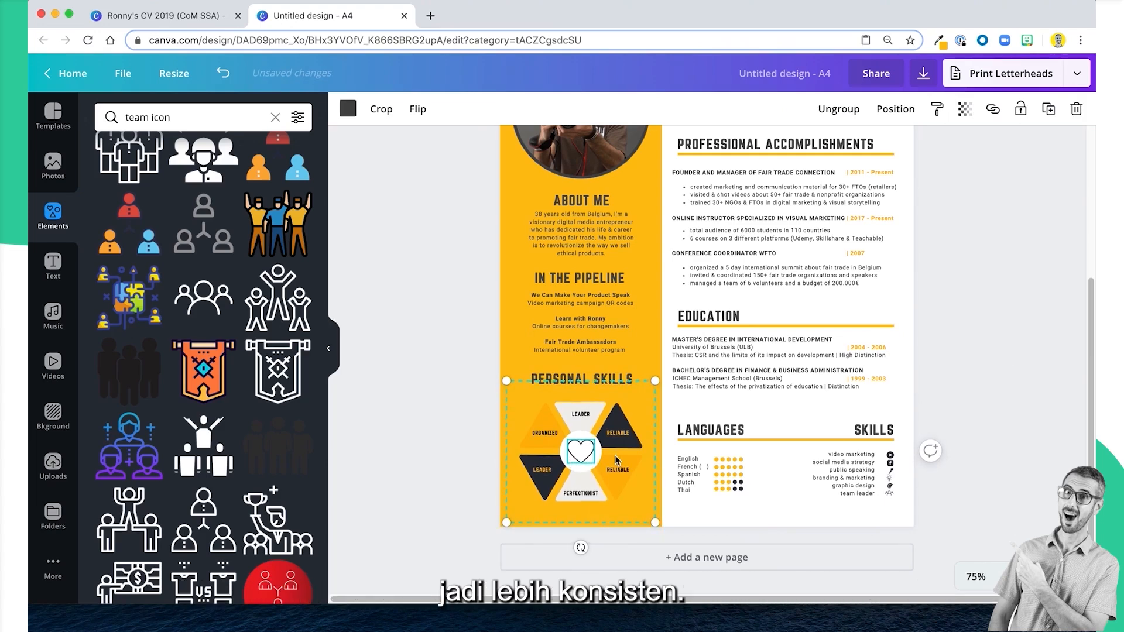
click(1007, 345)
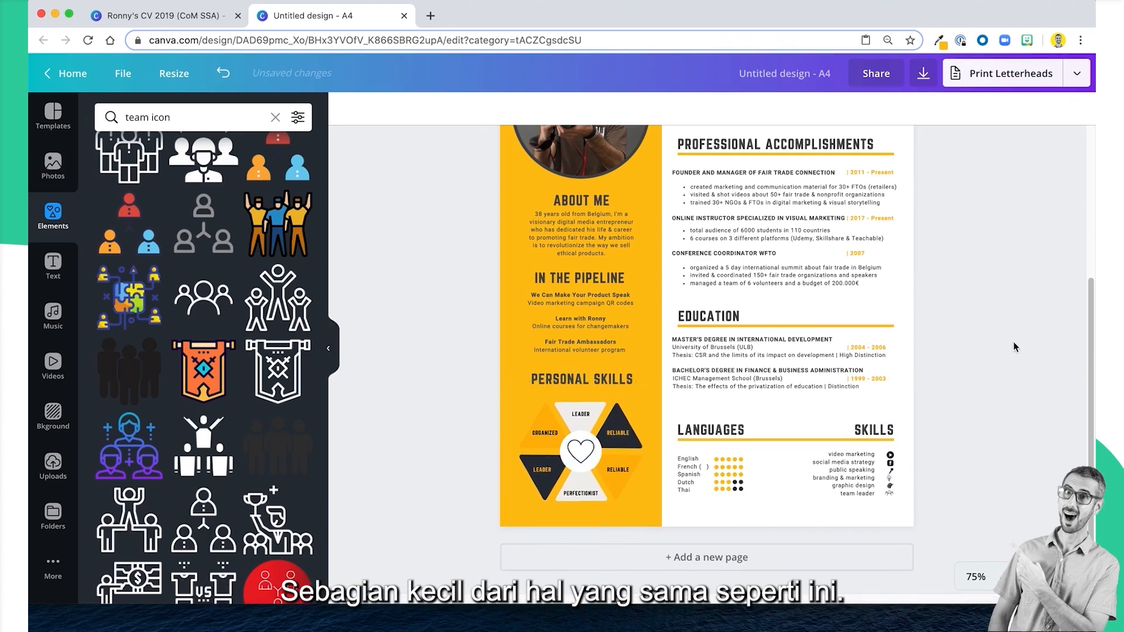
drag(587, 447, 587, 440)
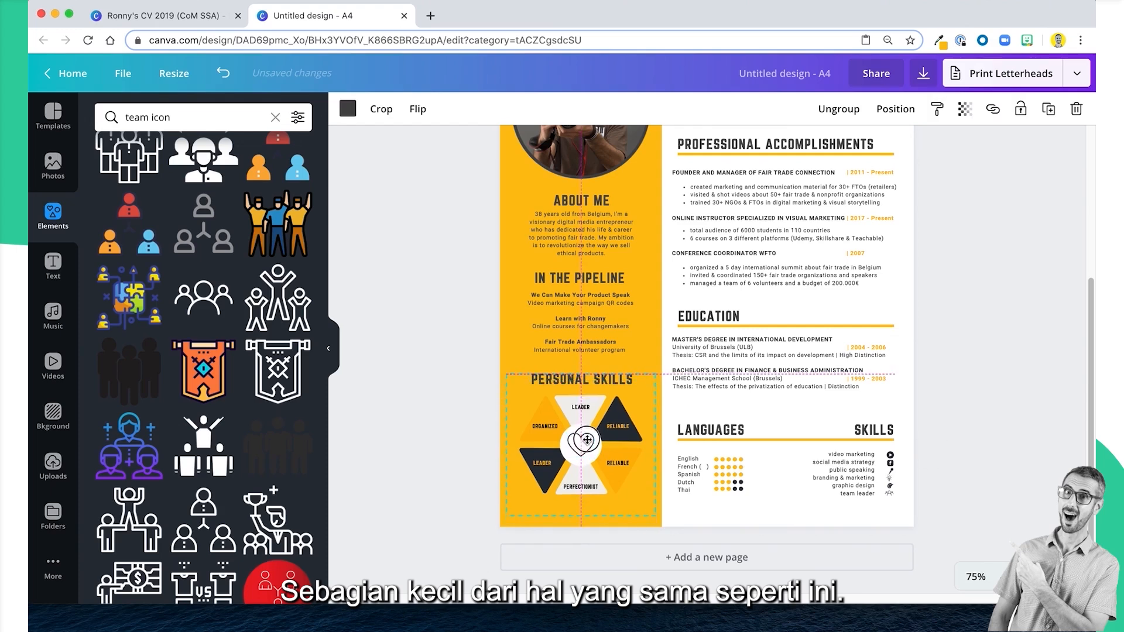
click(988, 339)
scroll(988, 339, up, 2)
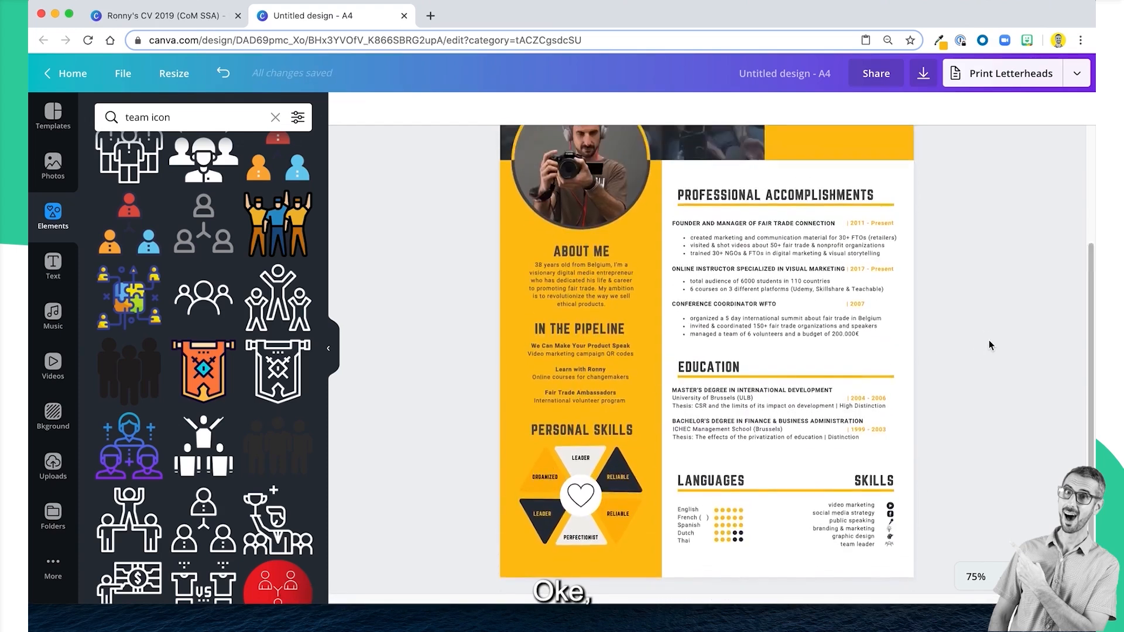
Look over the A4 page from the header photo down to the Languages and Skills sections.
scroll(989, 345, up, 3)
scroll(989, 345, down, 2)
scroll(989, 345, up, 2)
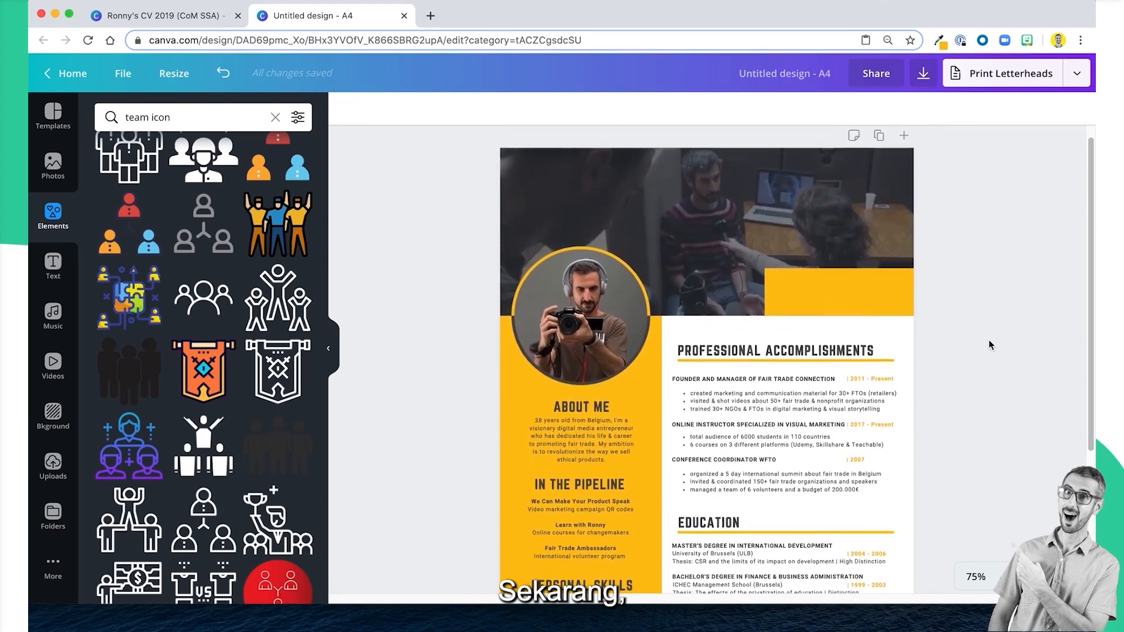
scroll(989, 343, up, 1)
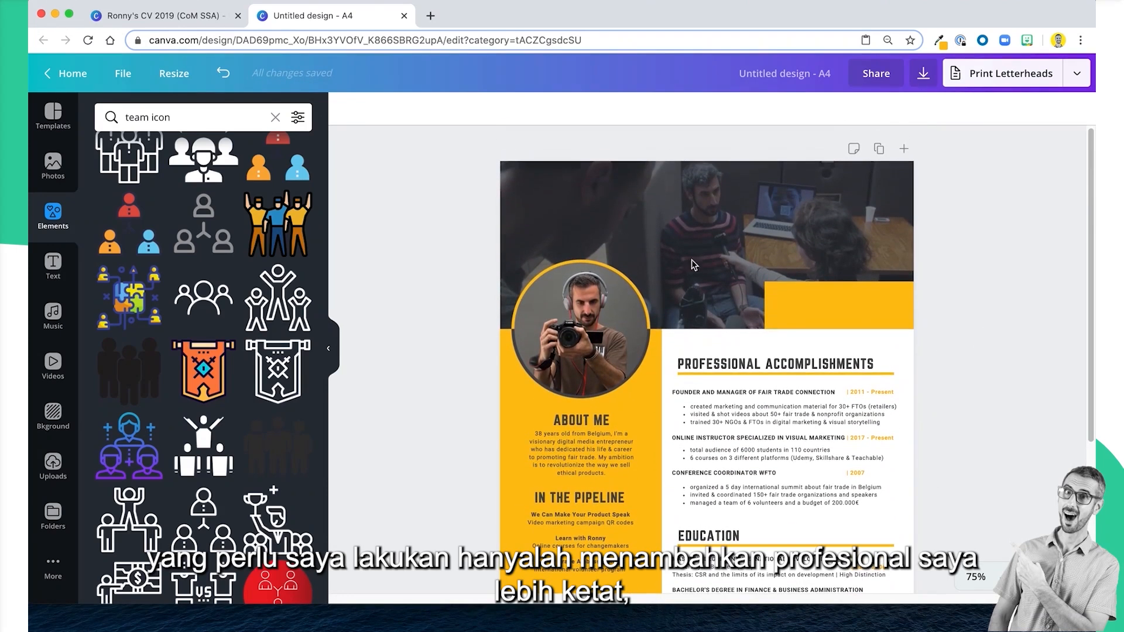
click(842, 205)
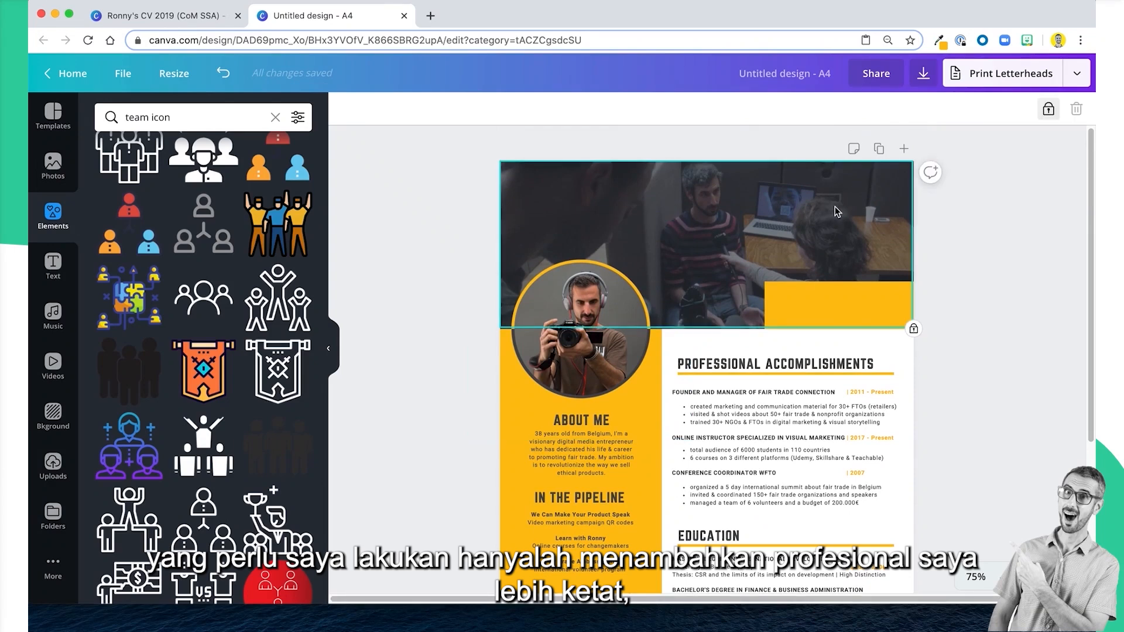
click(1004, 252)
scroll(946, 334, down, 1)
scroll(948, 340, down, 5)
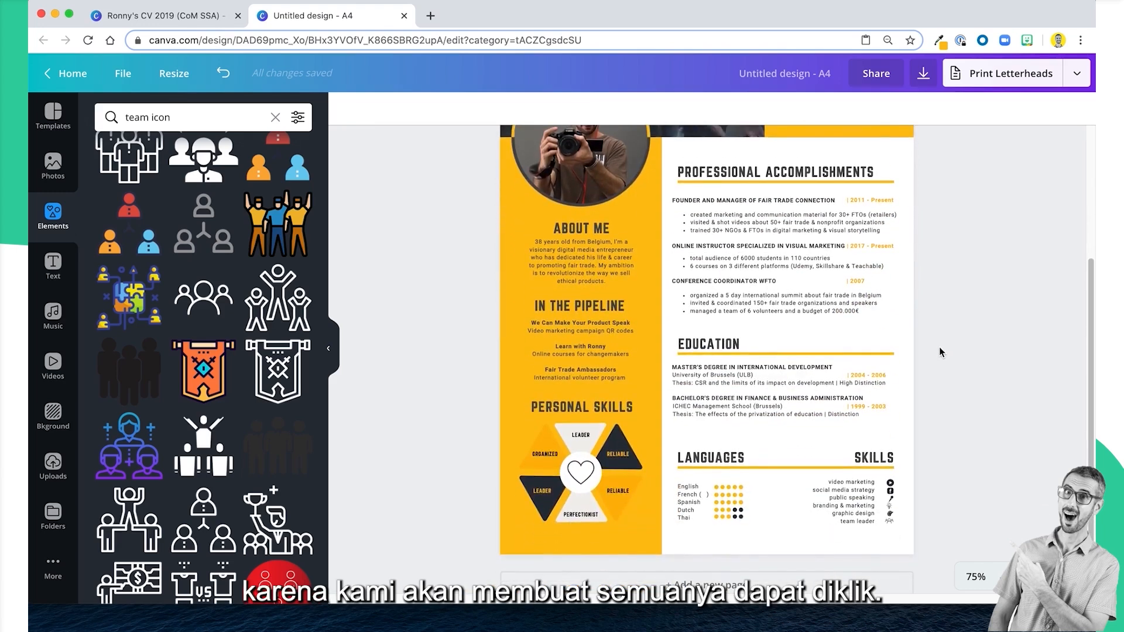
scroll(939, 347, up, 6)
click(713, 212)
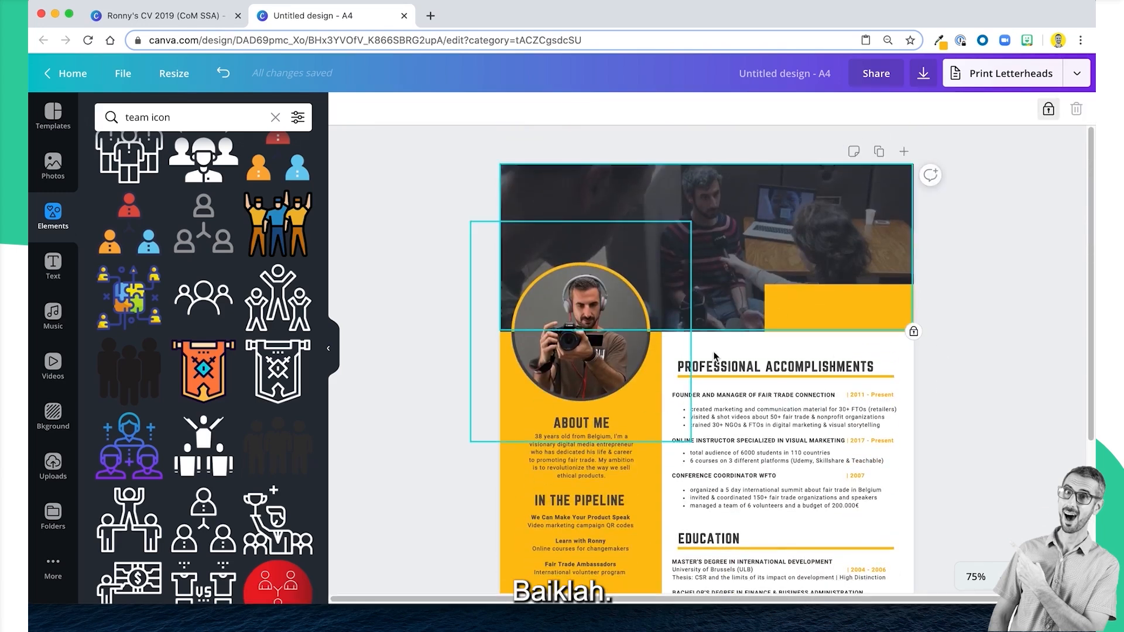
Duplicate the Professional Accomplishments heading onto the header photo and colour the copy light grey.
click(728, 369)
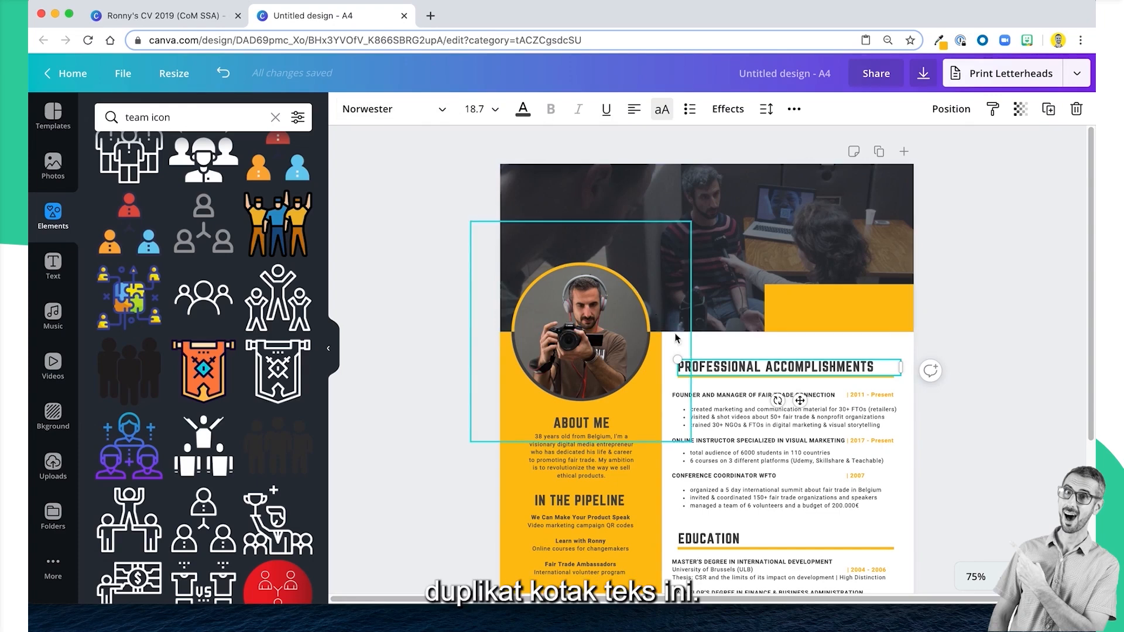
drag(774, 370, 654, 216)
click(523, 109)
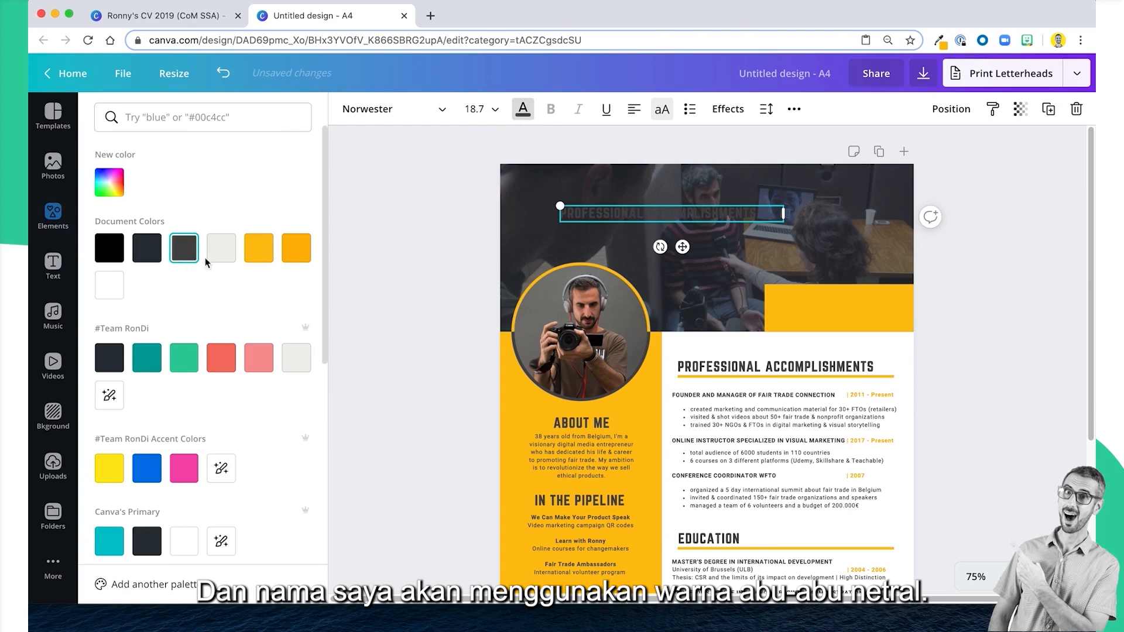
click(224, 253)
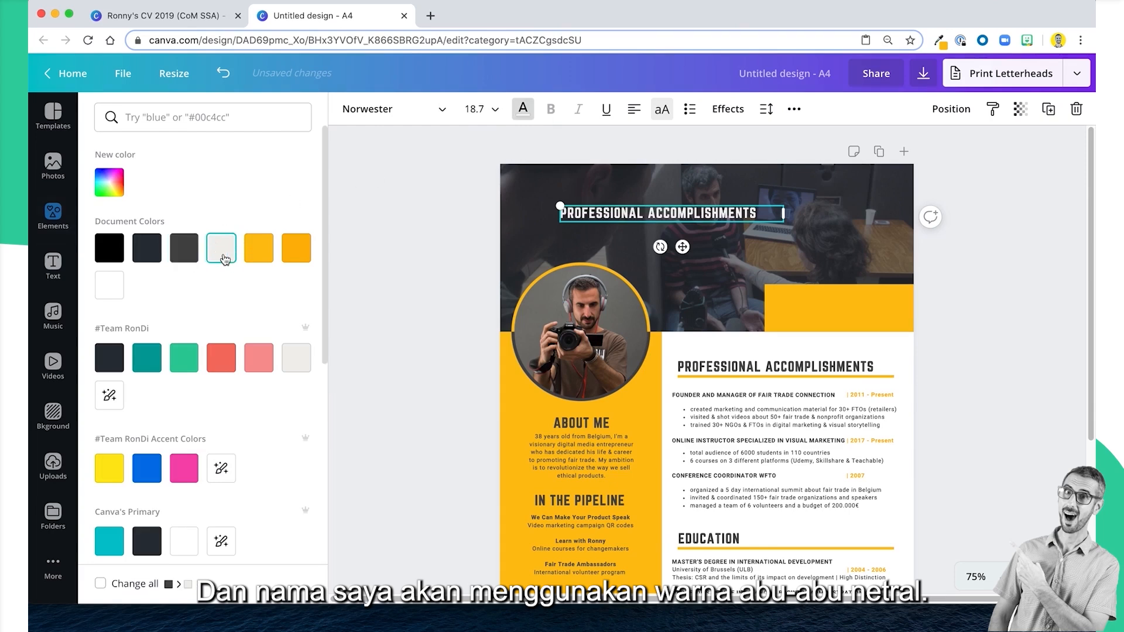
Replace the duplicated heading's text with the full name and narrow its box so the name wraps onto two lines.
double_click(634, 211)
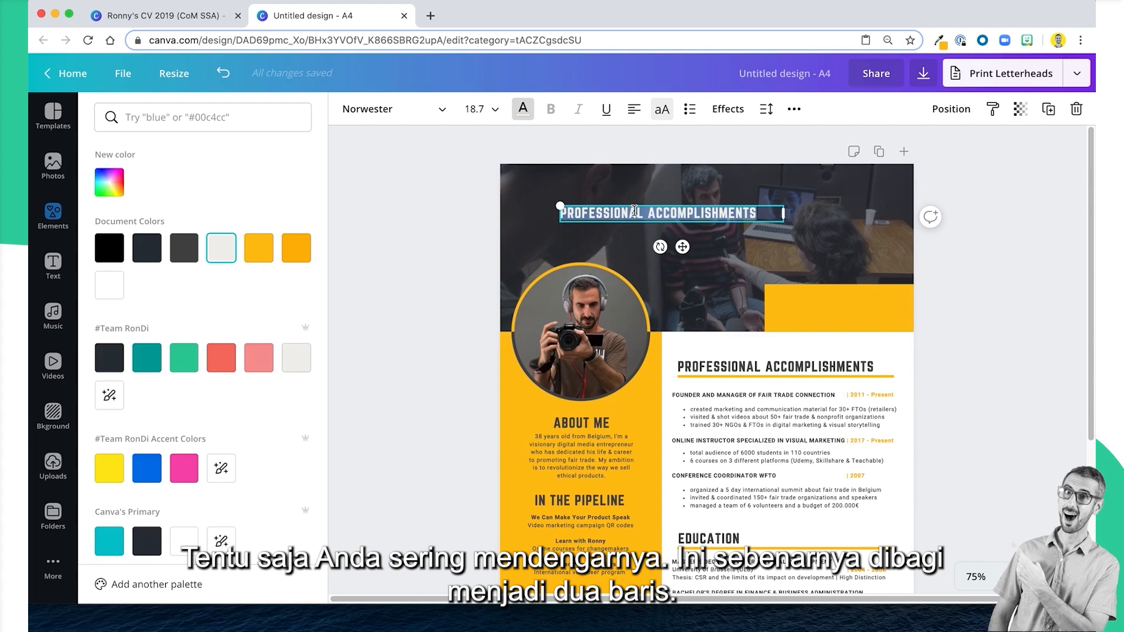
text(RONNY HERMOSA)
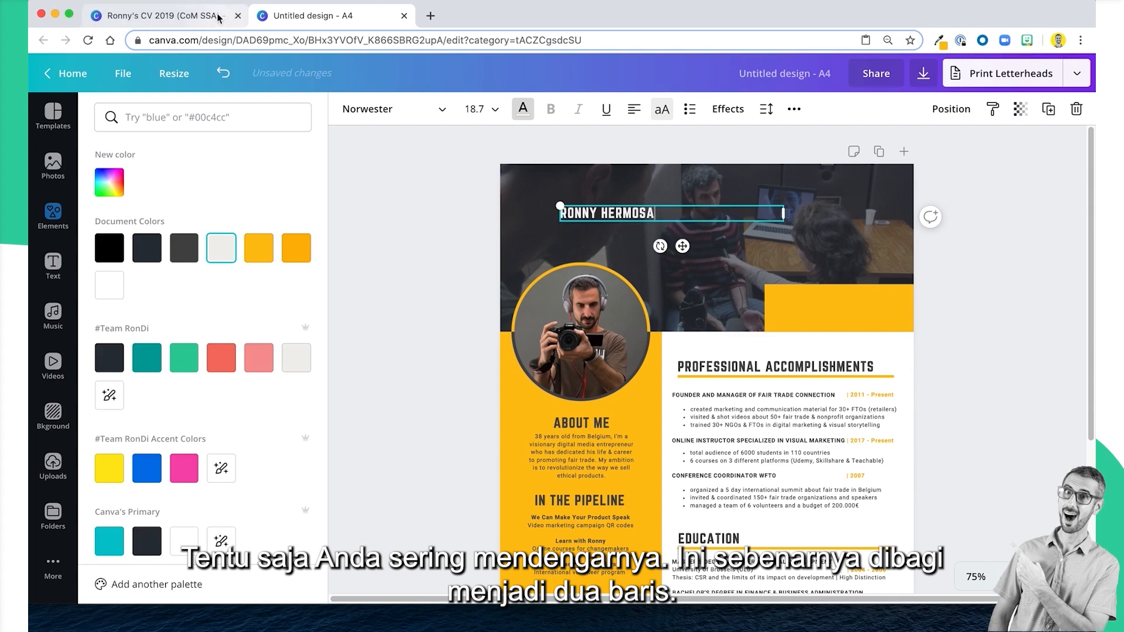
click(157, 16)
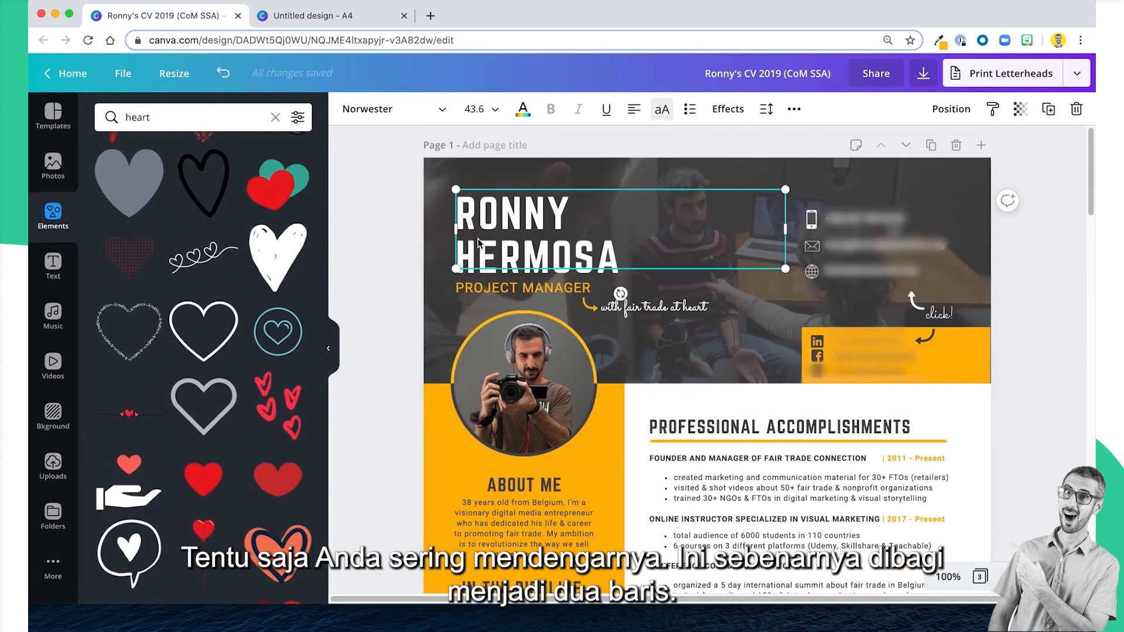
click(310, 15)
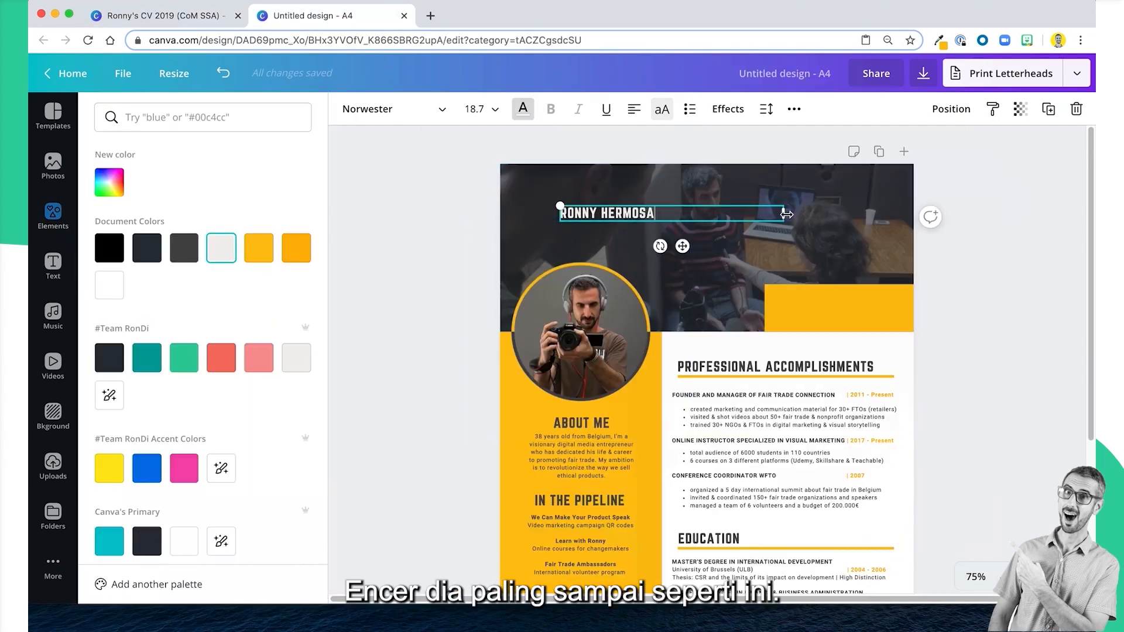
drag(784, 214, 552, 205)
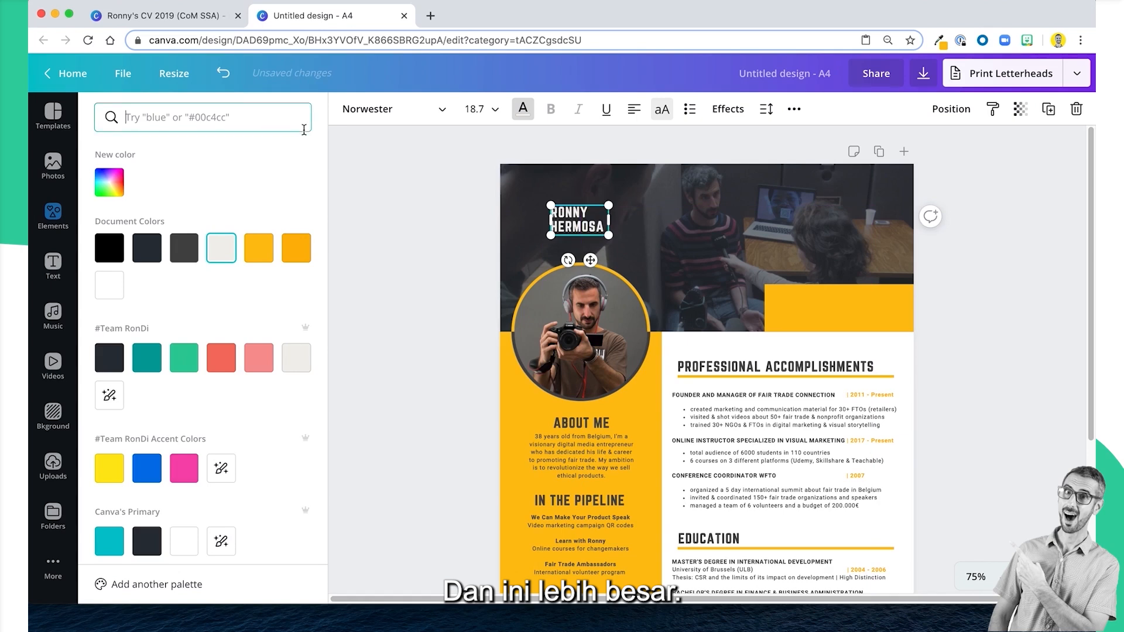
click(1025, 210)
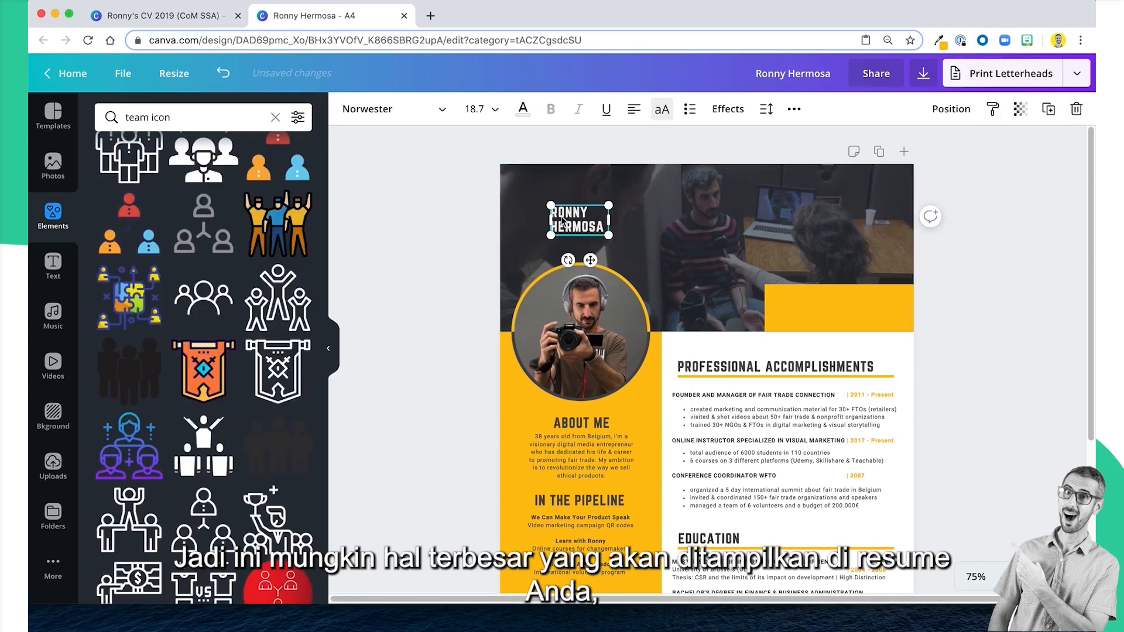
Enlarge the name to font size 51.5 and position it on the header photo just above the portrait.
drag(612, 238, 710, 285)
drag(581, 233, 568, 201)
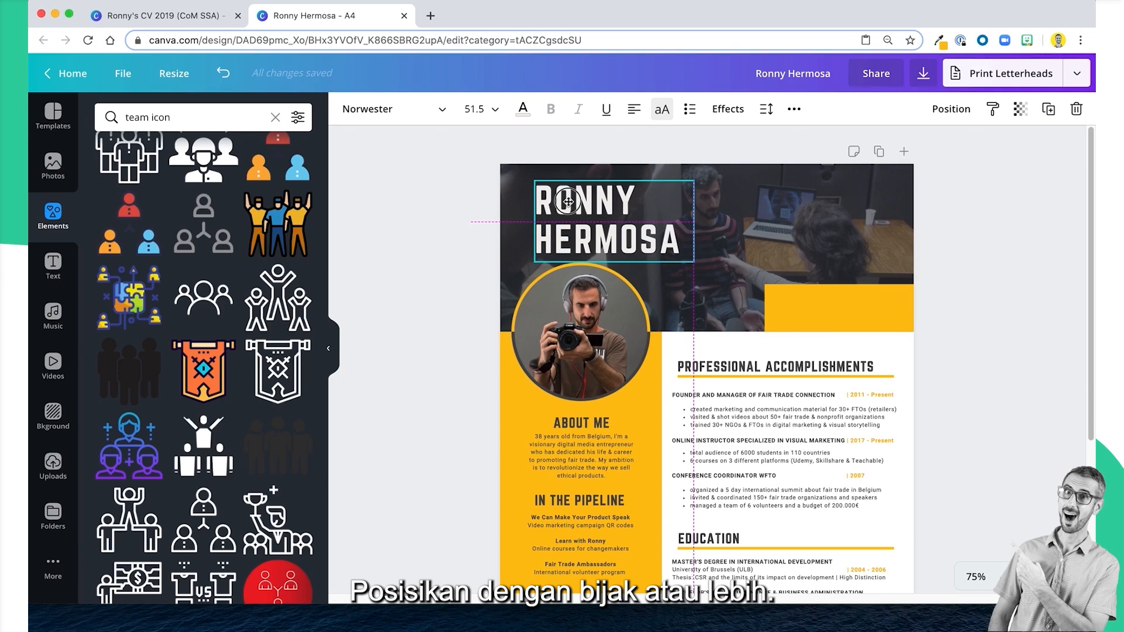
drag(568, 202, 568, 202)
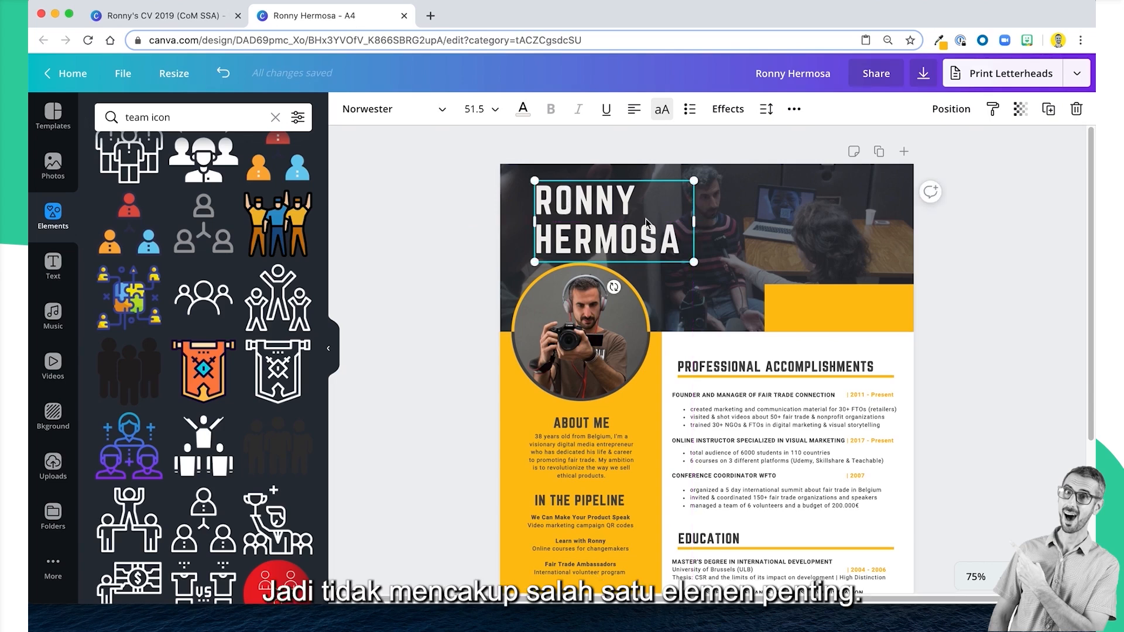
key(Escape)
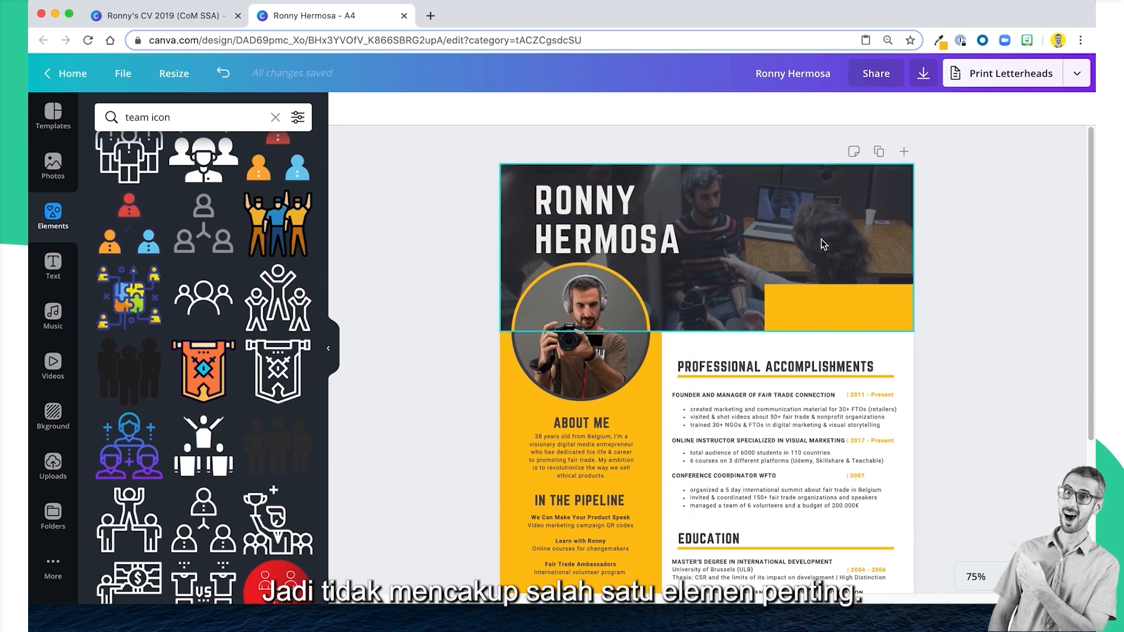
Compare the letter spacing and line height of the name in the original CV with those in the A4 design.
click(158, 16)
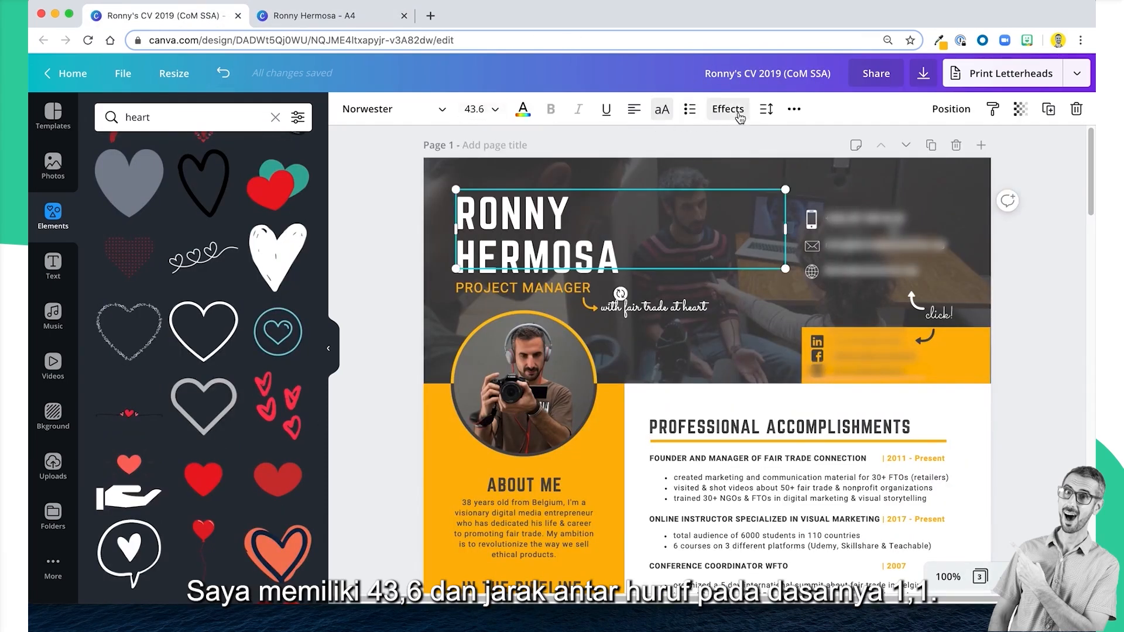
click(767, 110)
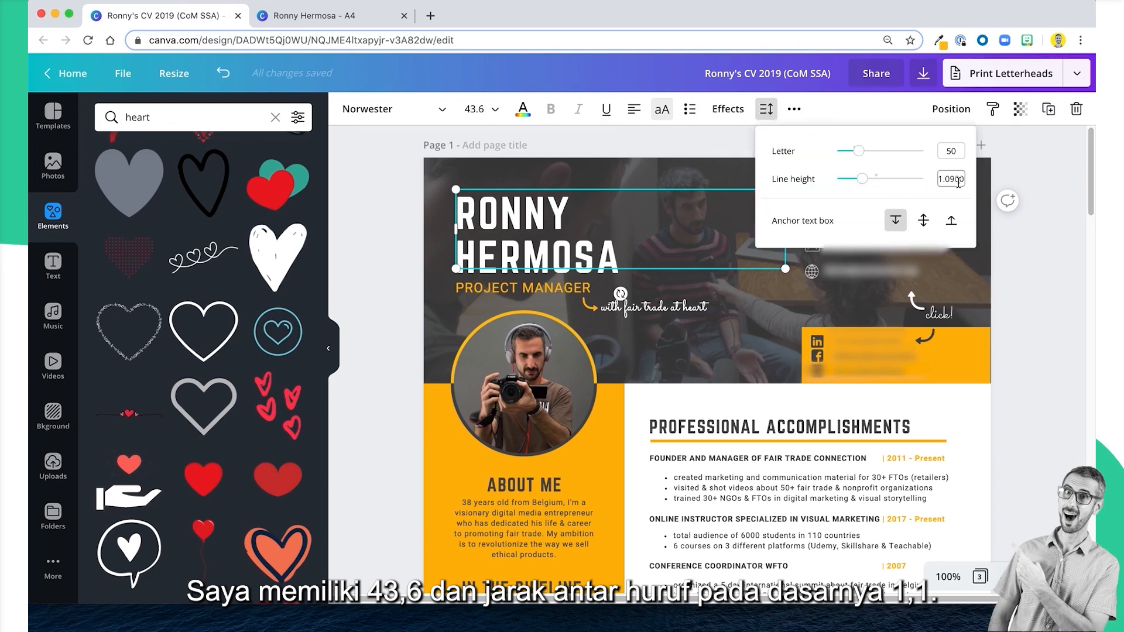
click(346, 15)
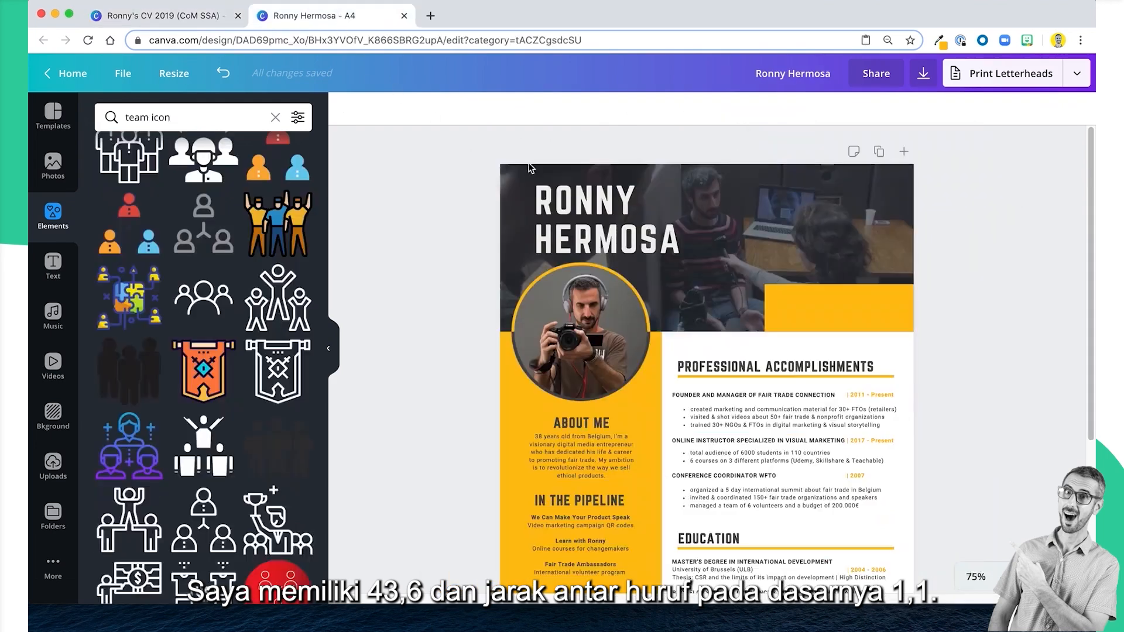
click(561, 201)
click(767, 110)
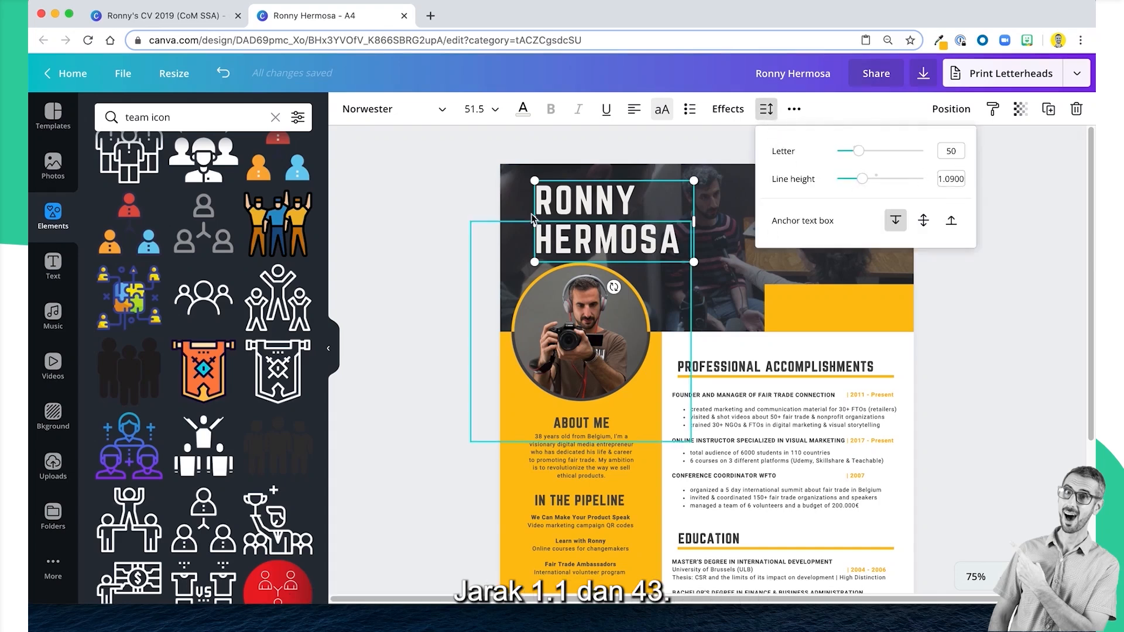
click(439, 209)
click(486, 258)
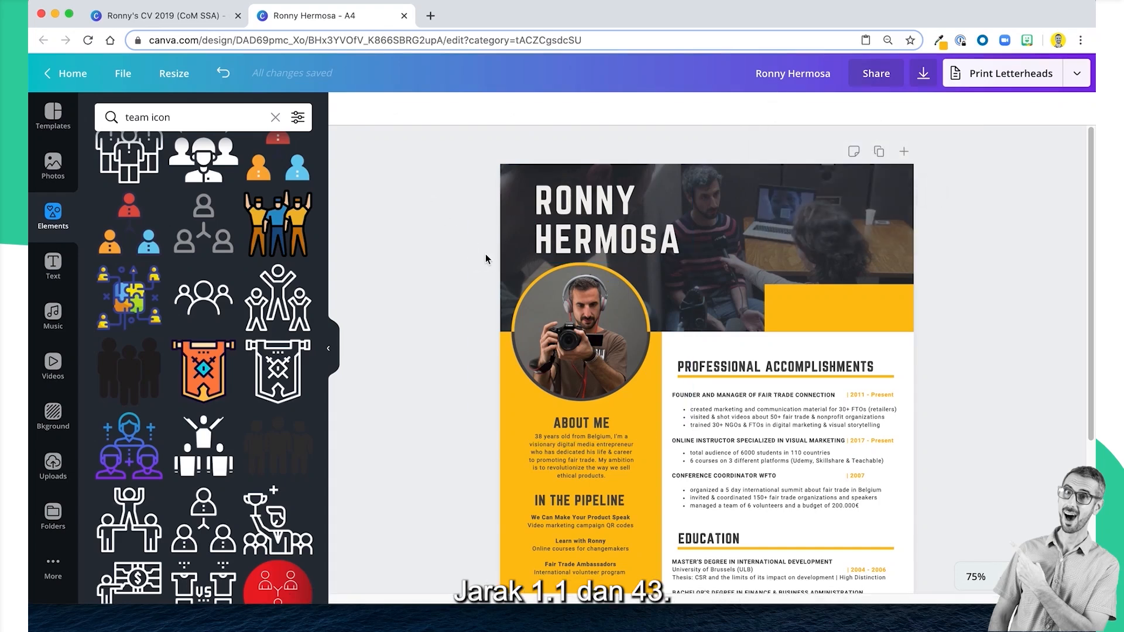
Set the line height of the name in the header to 1.
scroll(644, 251, down, 1)
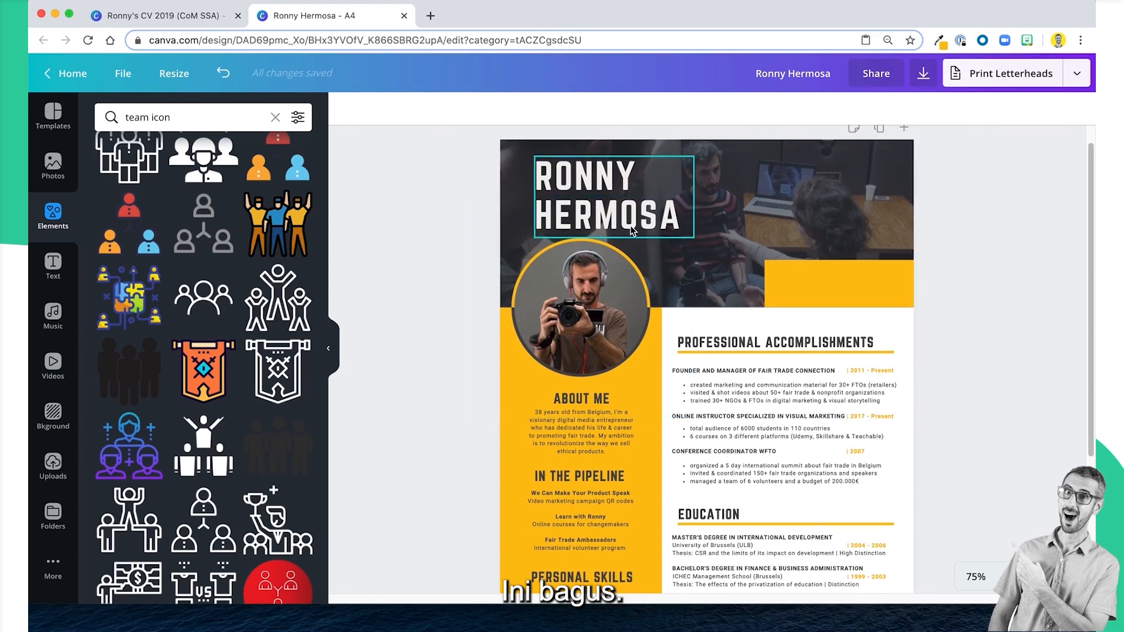
click(623, 206)
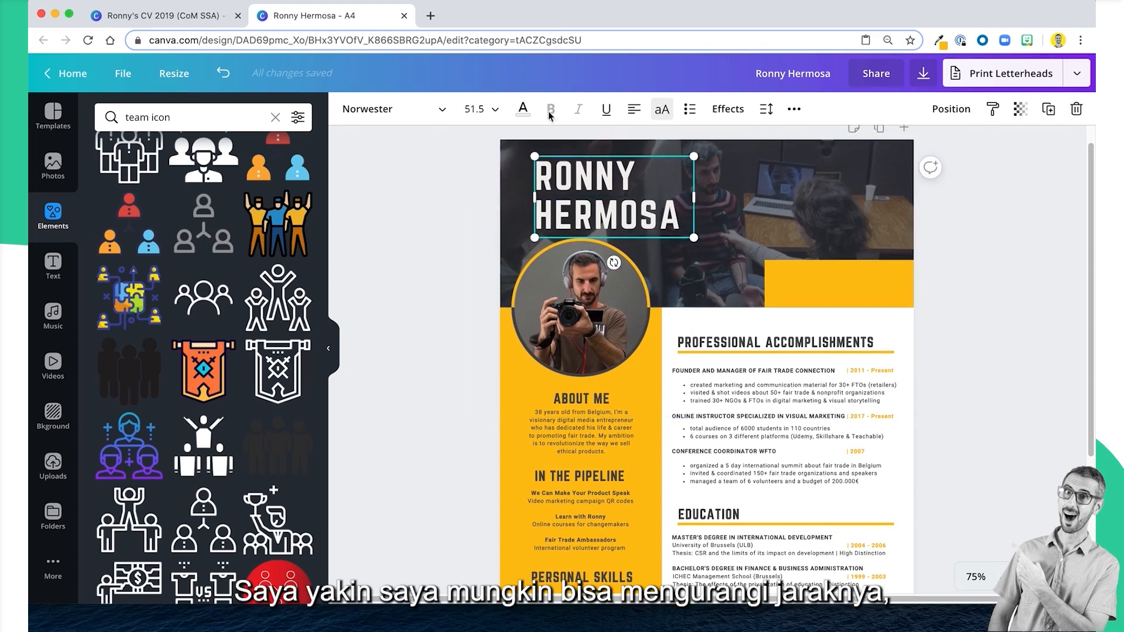
click(766, 109)
drag(863, 184, 857, 183)
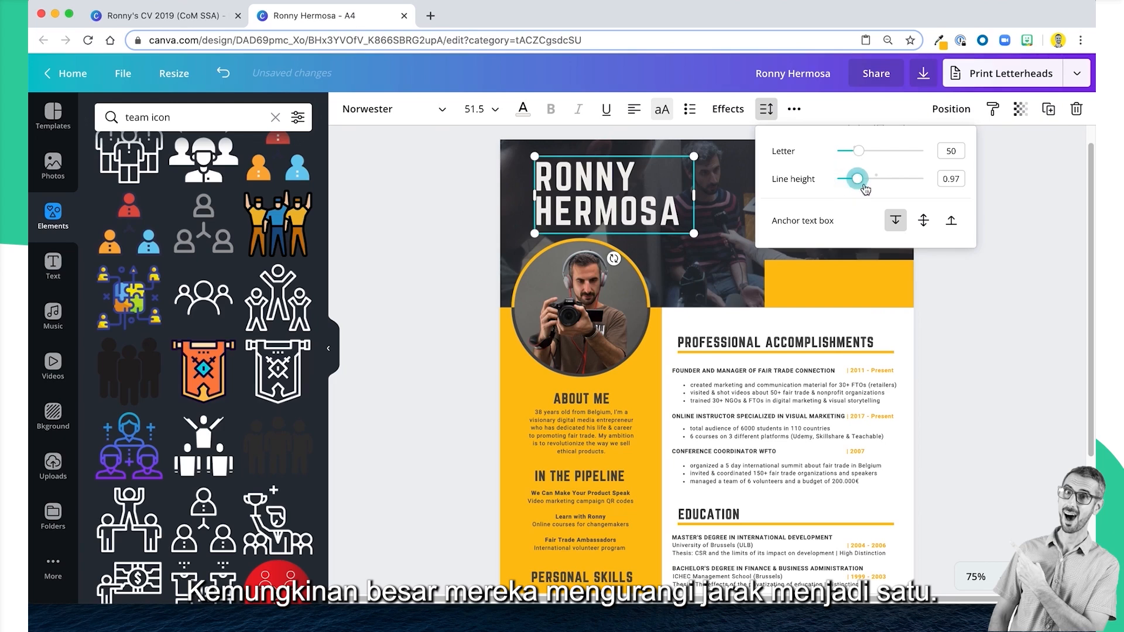
click(959, 178)
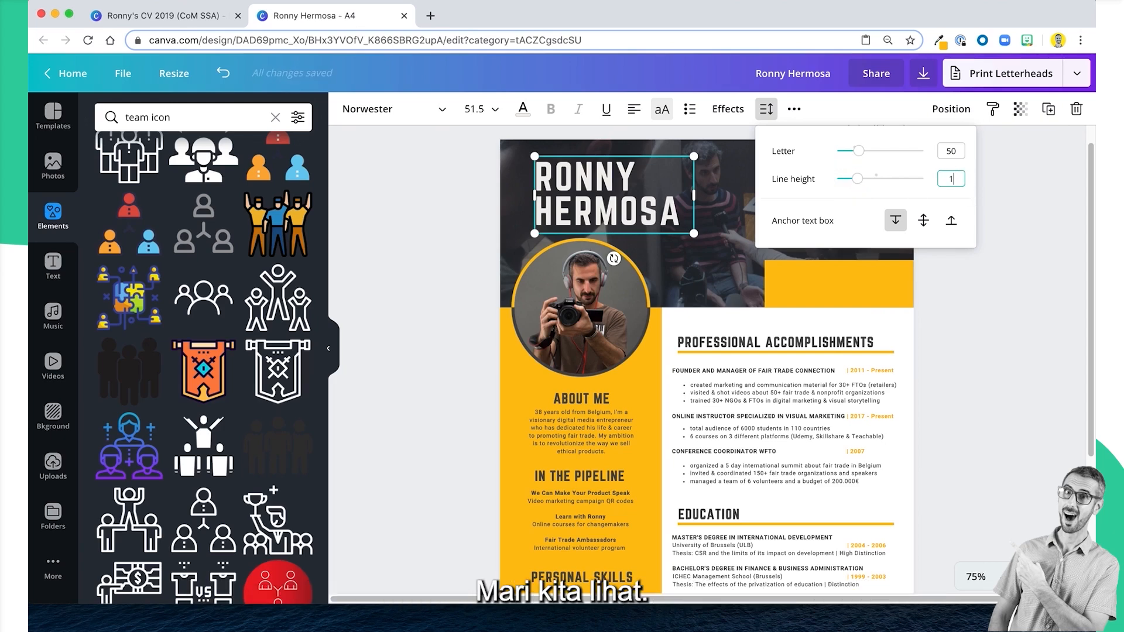
key(Return)
click(956, 365)
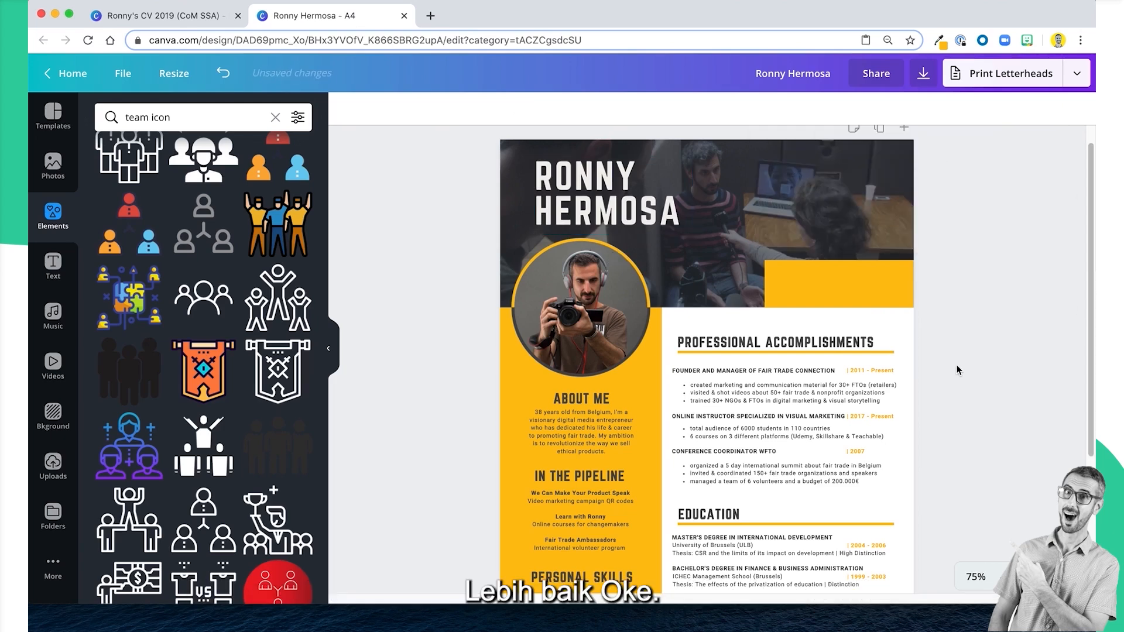
Move the name slightly up to leave more room above the portrait.
scroll(957, 370, up, 1)
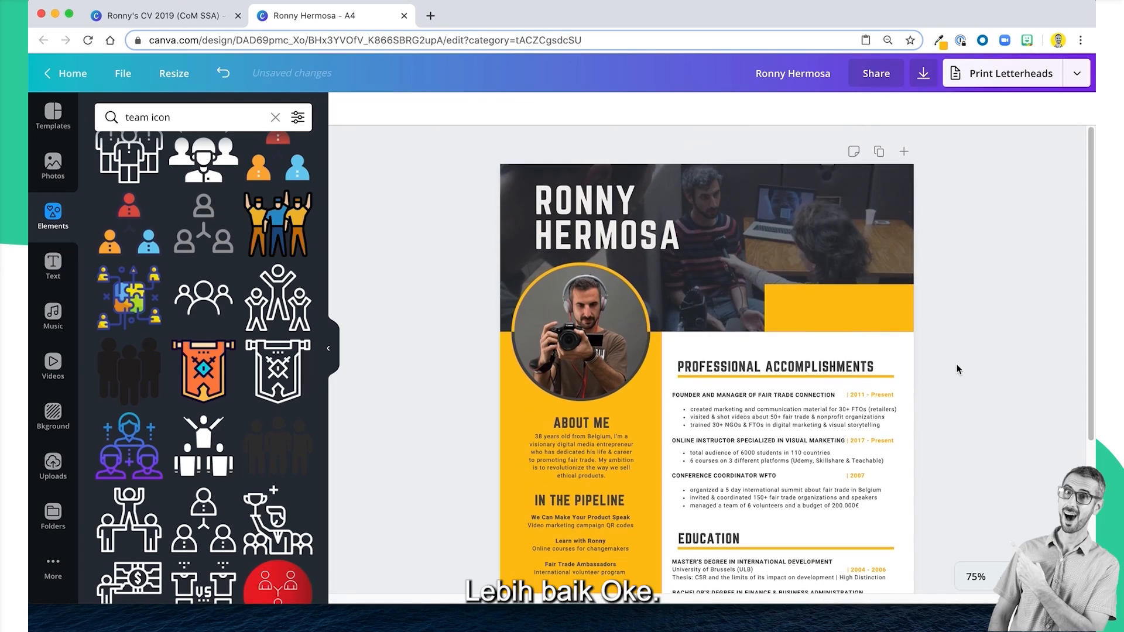
click(606, 232)
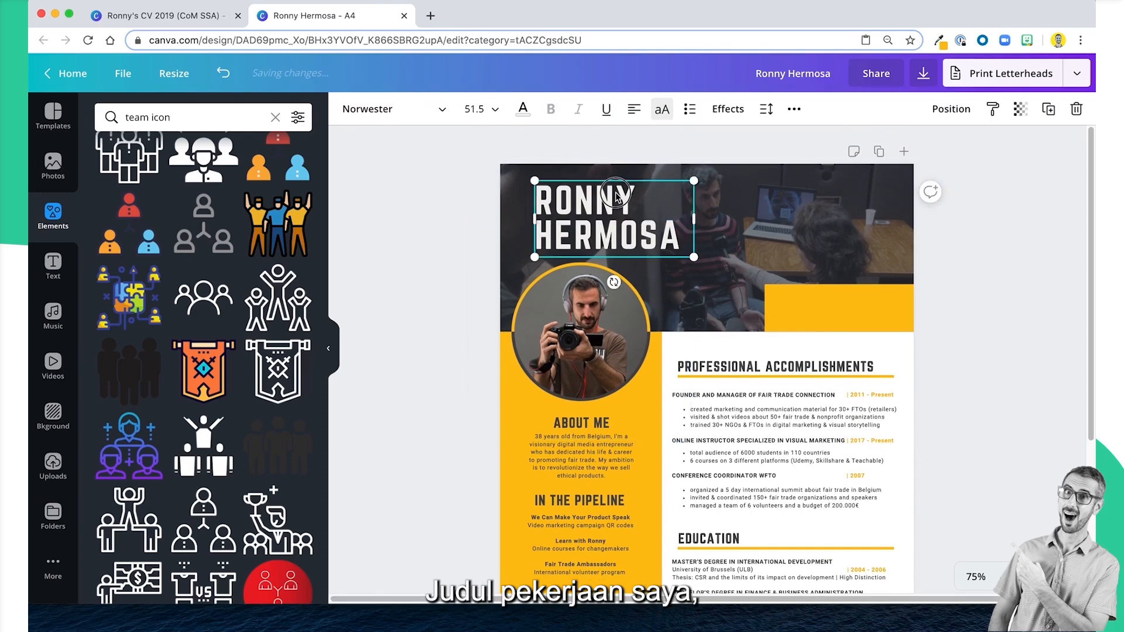
drag(614, 193, 615, 190)
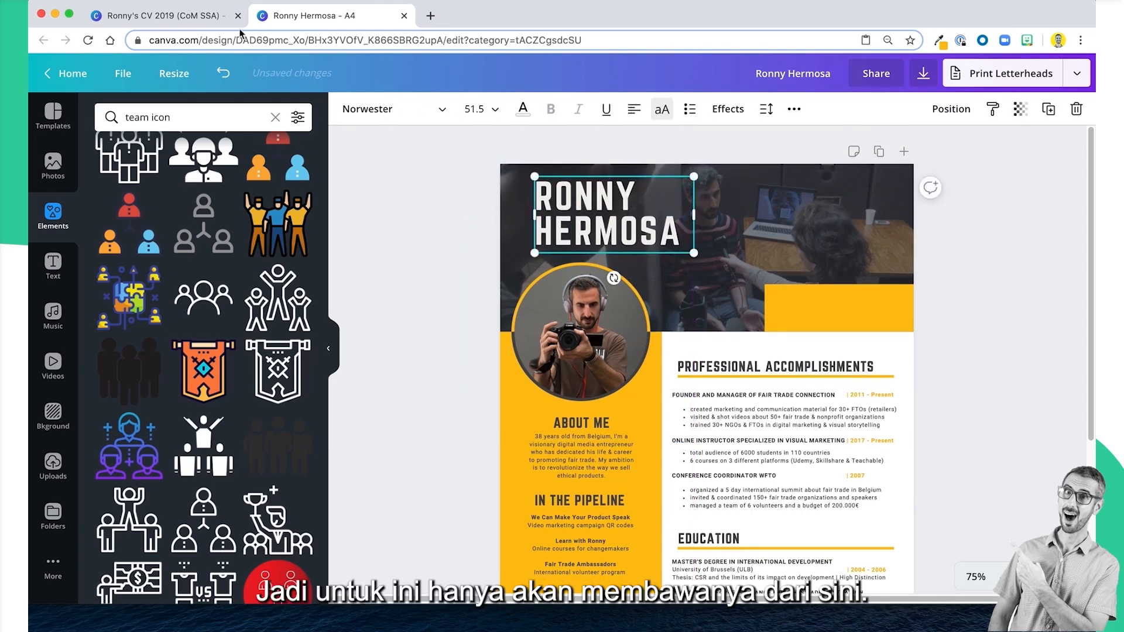
Copy the Project Manager line from the original CV and check the page dimensions of both designs.
click(161, 14)
click(509, 288)
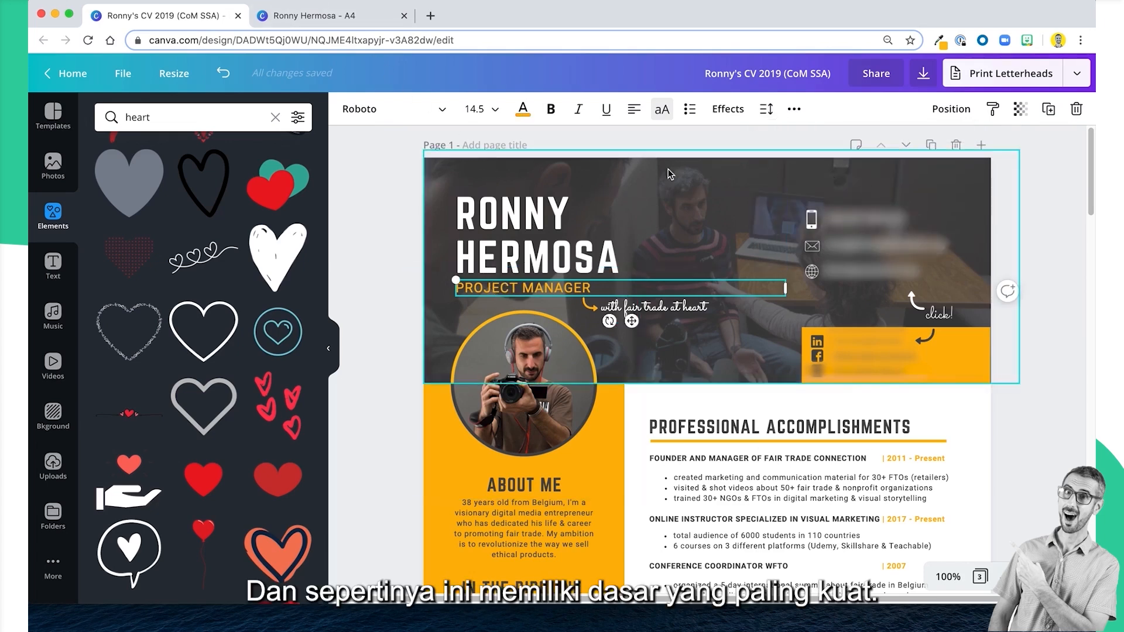
click(123, 74)
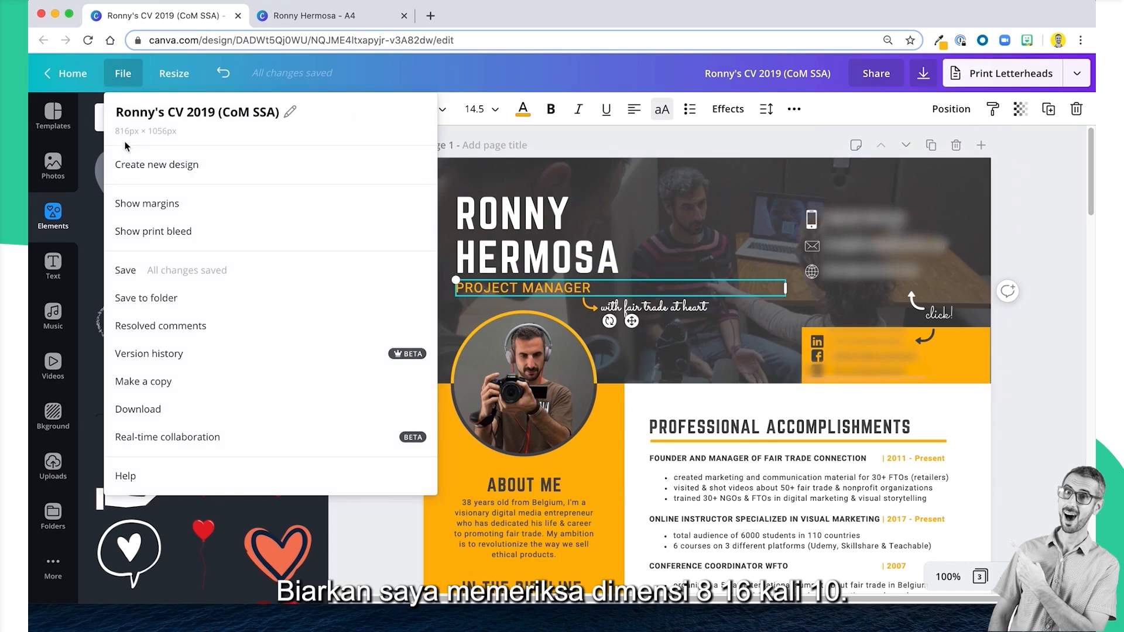
click(296, 15)
click(127, 72)
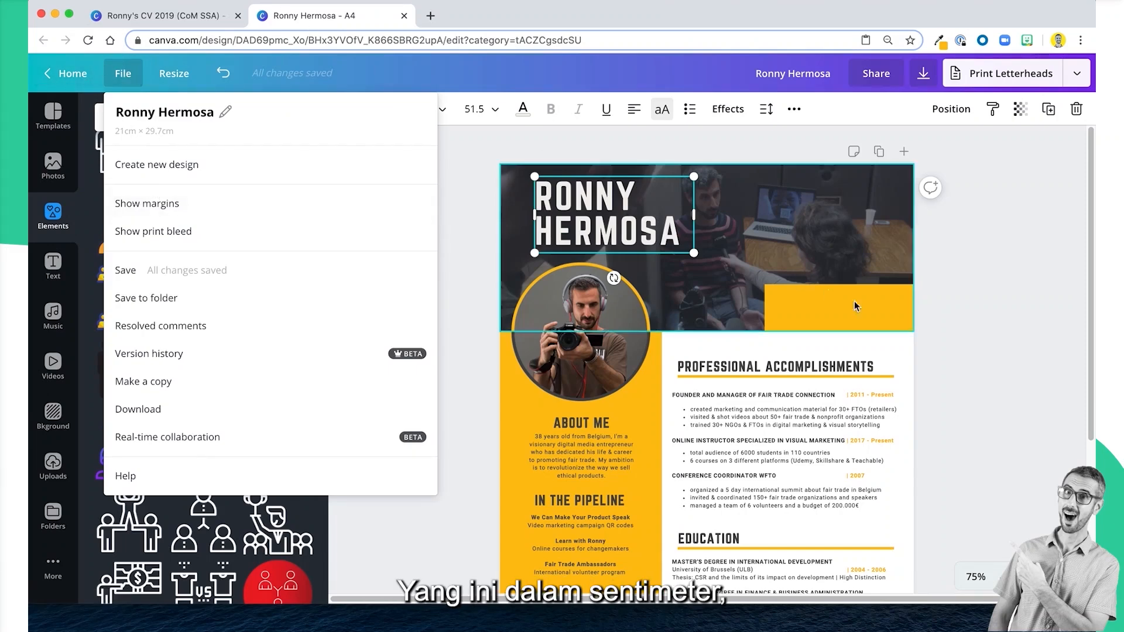
click(988, 325)
Paste the copied Project Manager line into the A4 design's header, beneath the name.
scroll(567, 273, down, 1)
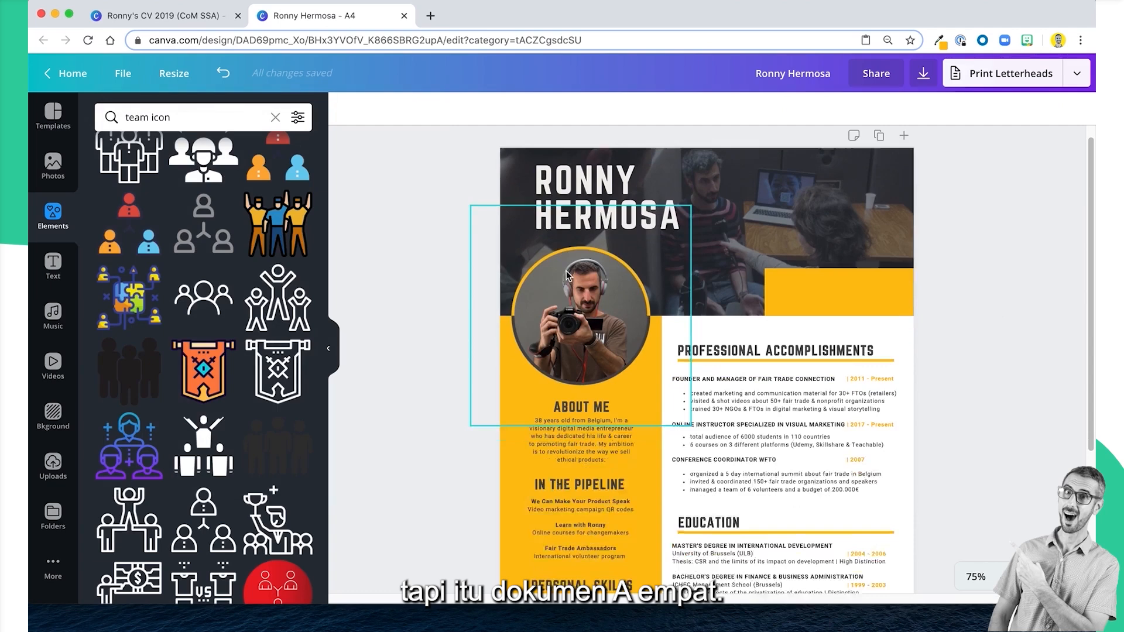
click(711, 224)
key(super+v)
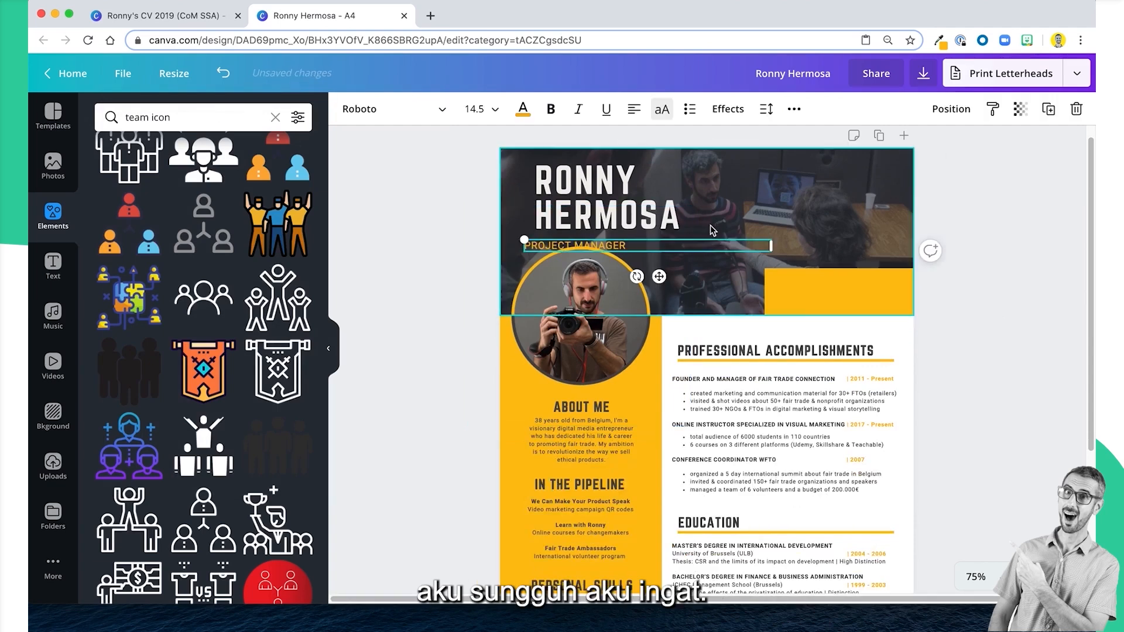
Align the Project Manager line with the left edge of the name in the header.
click(454, 243)
click(629, 243)
drag(670, 270, 670, 268)
drag(670, 268, 669, 267)
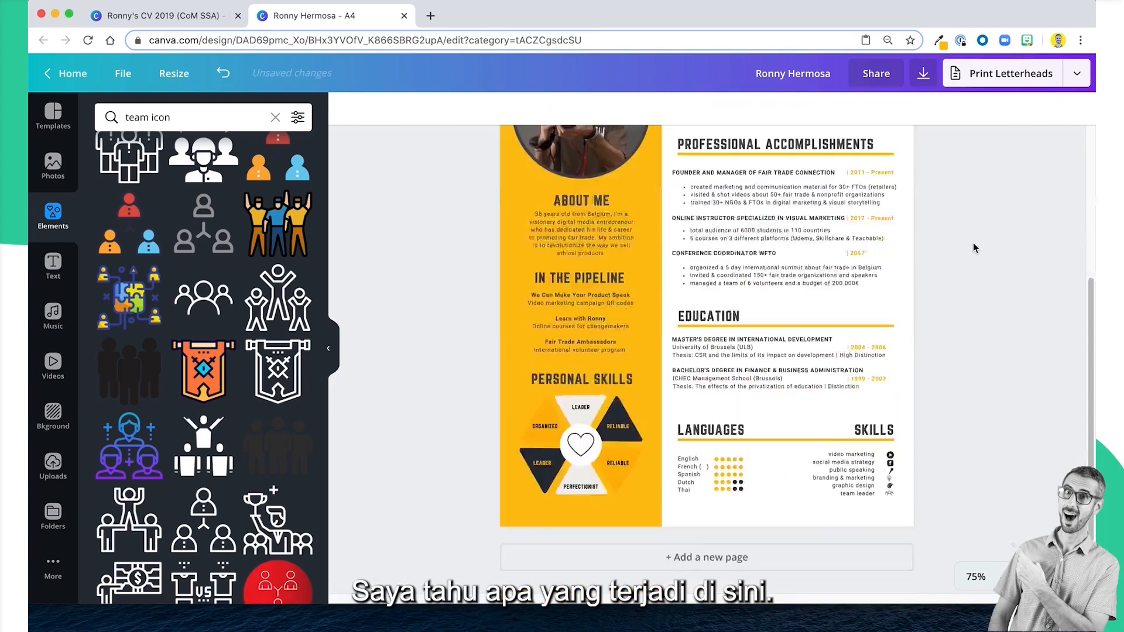
Move all the content of the white column, from Professional Accomplishments to Languages and Skills, slightly down.
scroll(973, 243, up, 3)
scroll(973, 243, down, 3)
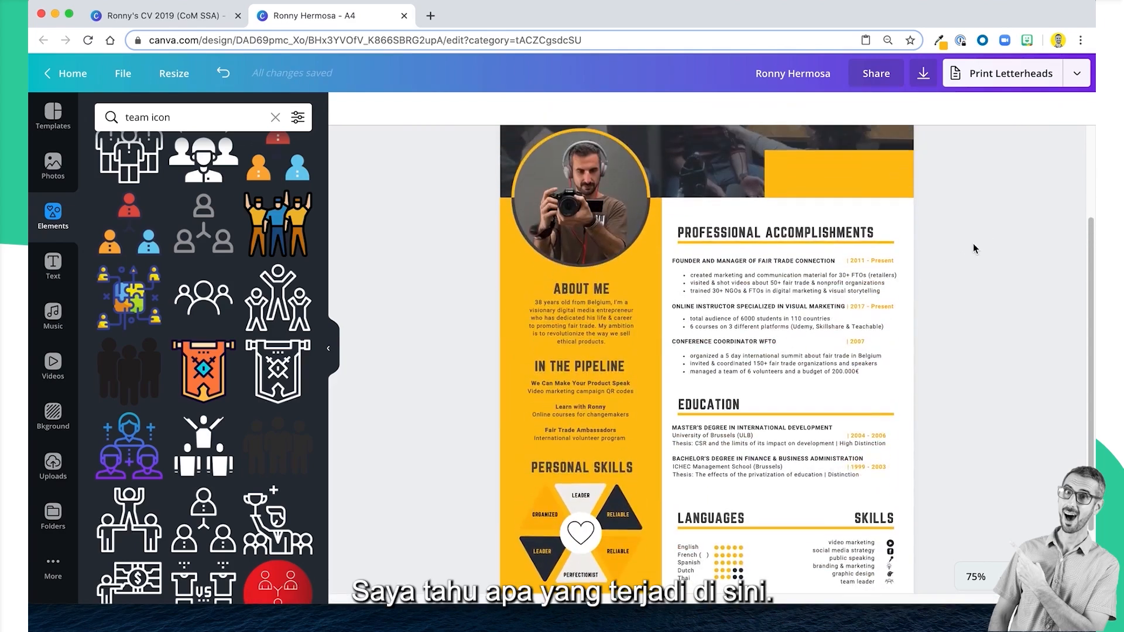
drag(986, 226, 671, 610)
scroll(786, 117, up, 1)
scroll(716, 346, down, 2)
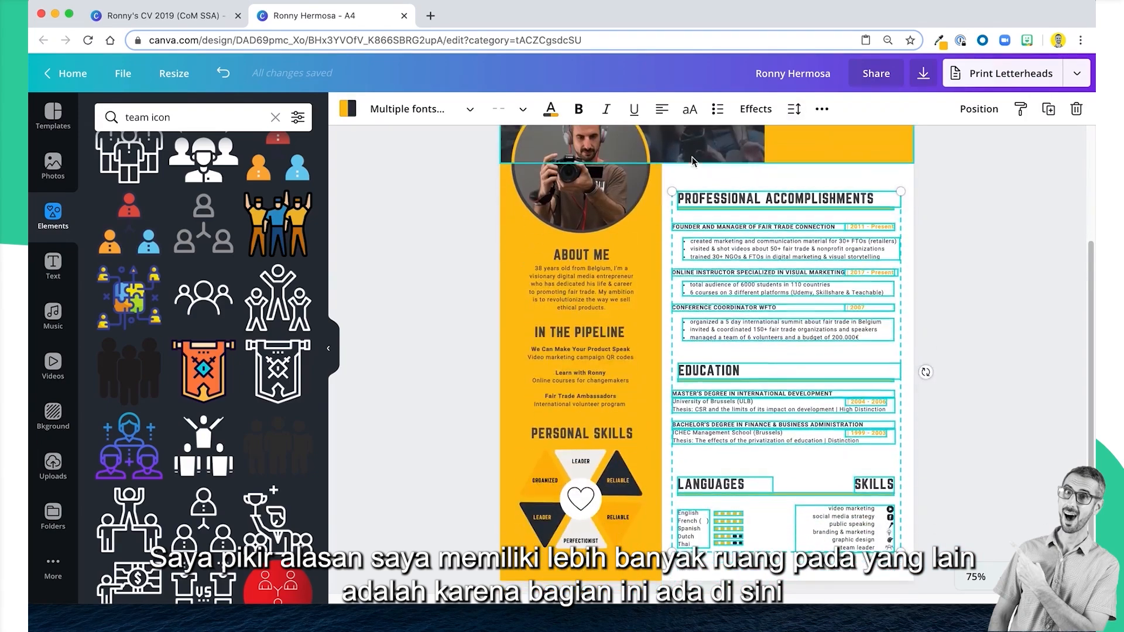
key(shift+Down)
key(shift+Down)
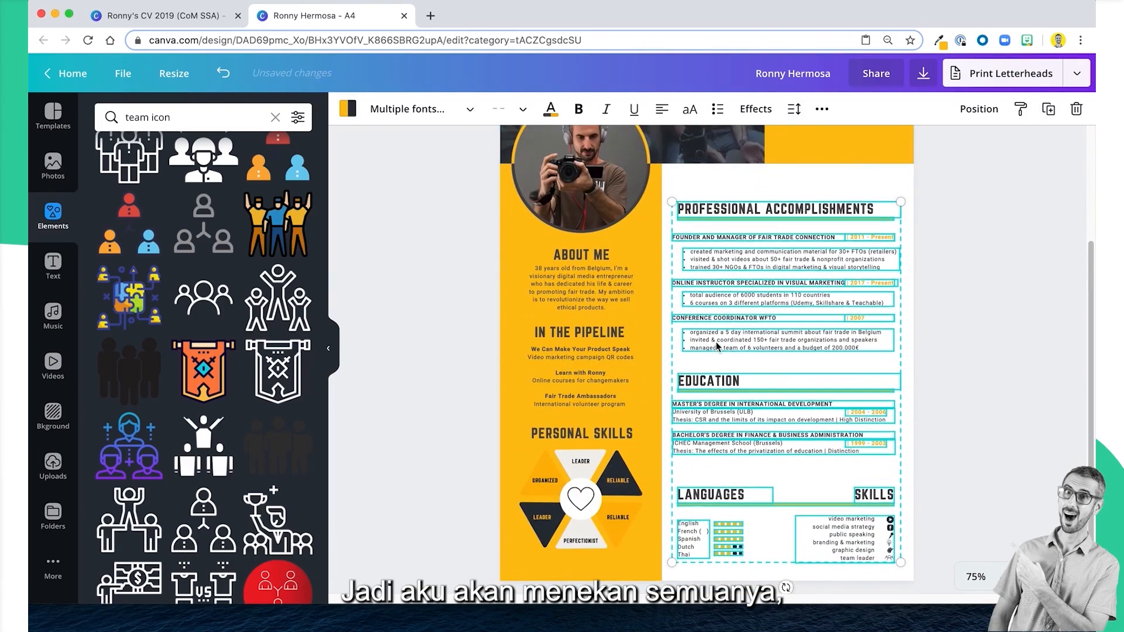
Unlock the dark header overlay and extend the header with its photo slightly further down the page.
scroll(716, 349, up, 4)
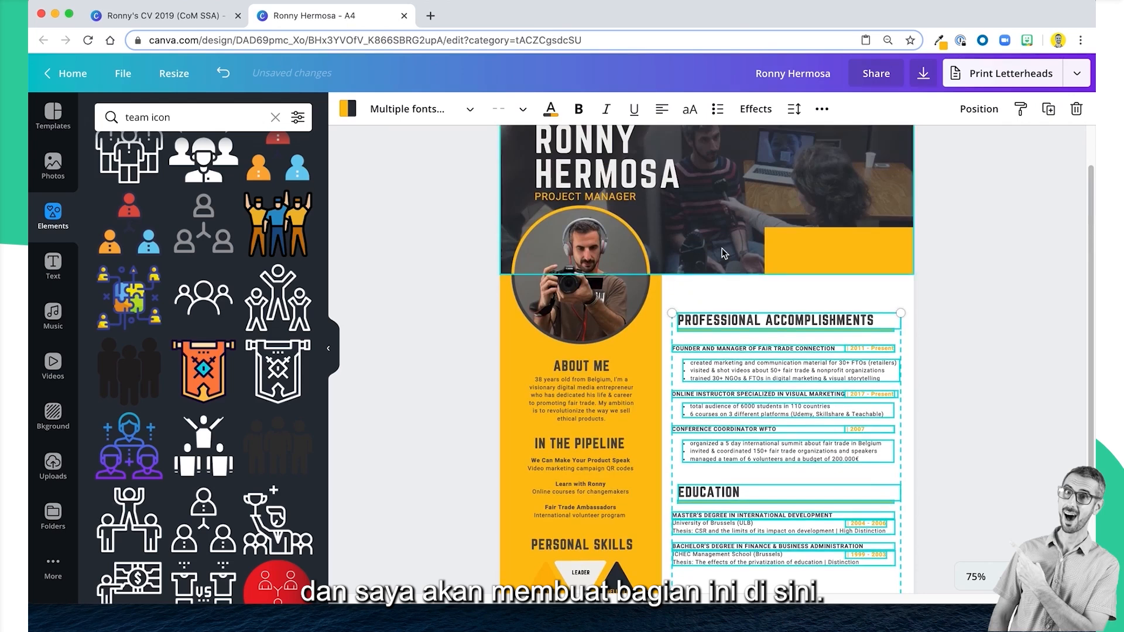
click(726, 267)
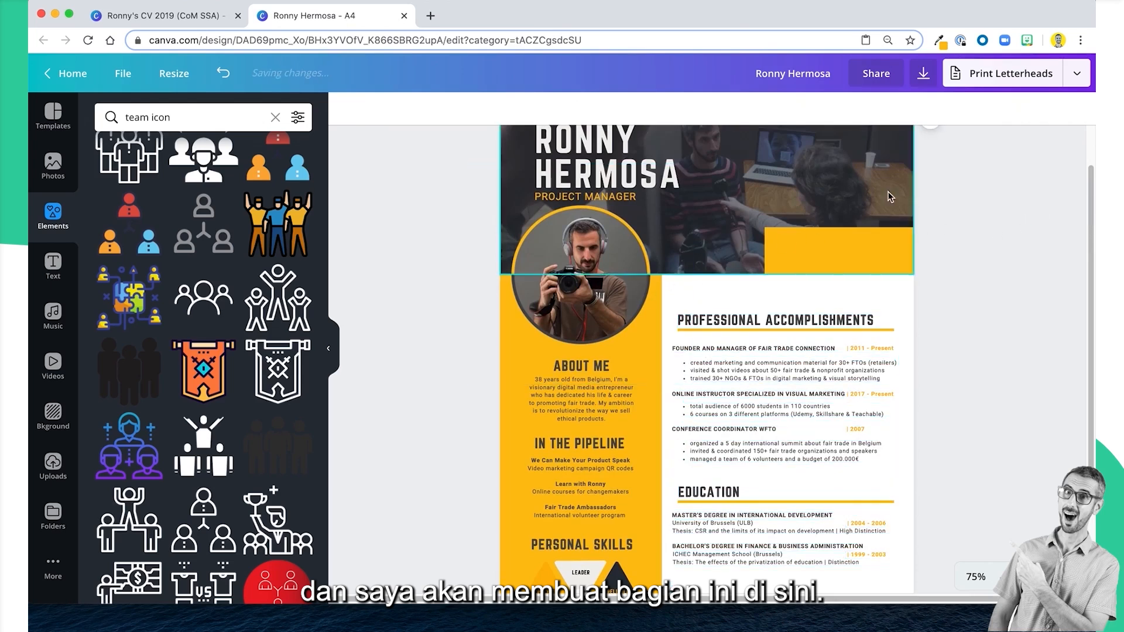
click(913, 274)
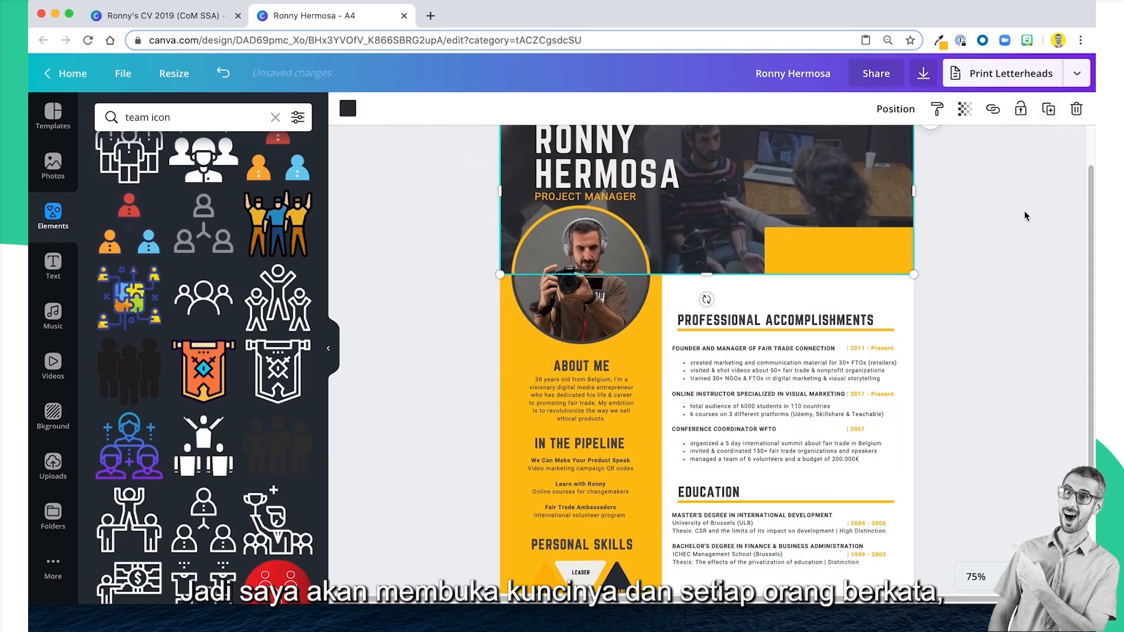
click(733, 290)
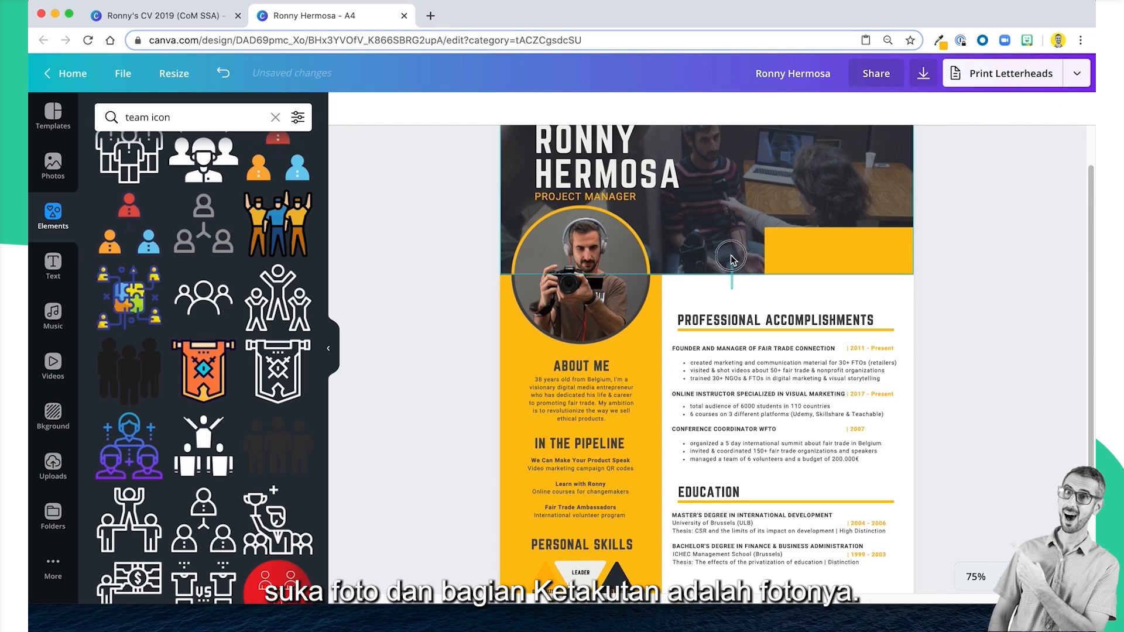
click(730, 281)
click(707, 266)
mouse_move(707, 274)
mouse_down()
mouse_move(707, 250)
mouse_move(734, 294)
mouse_move(708, 291)
mouse_move(719, 276)
mouse_up()
click(702, 270)
click(720, 256)
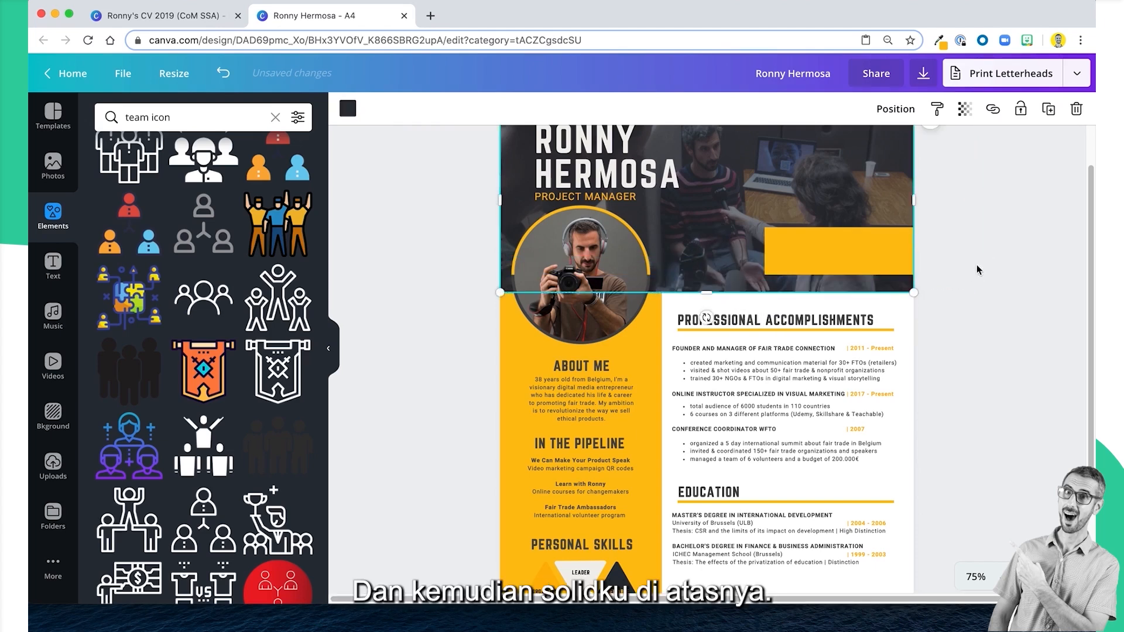
Unlock the yellow rectangle in the header and move it down to the header's new bottom edge.
click(858, 274)
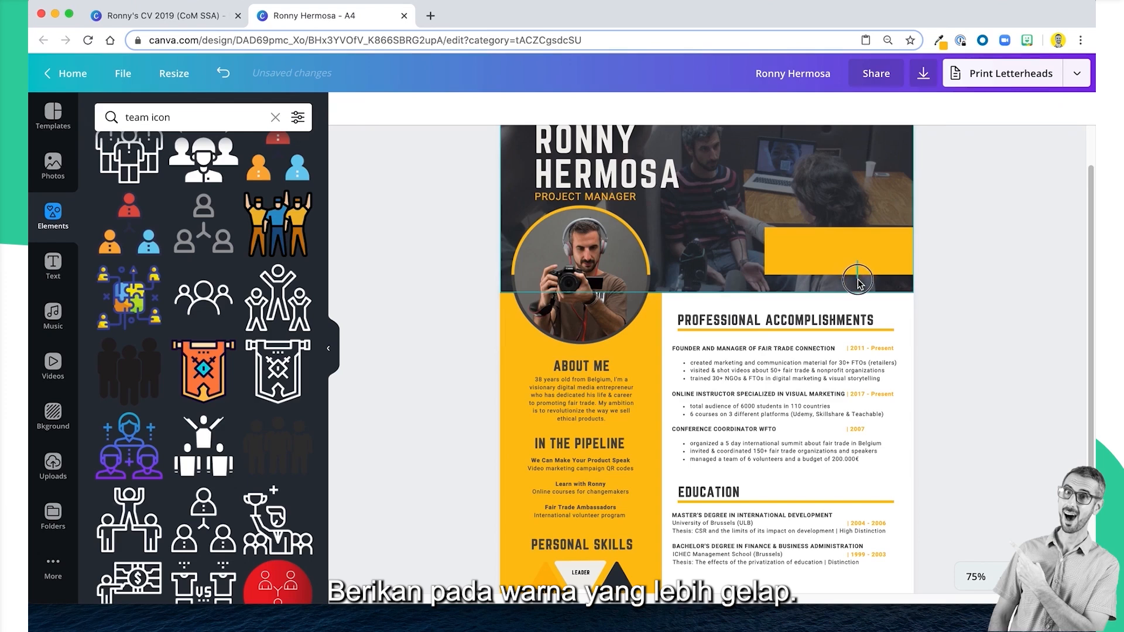
drag(857, 283, 858, 283)
click(859, 263)
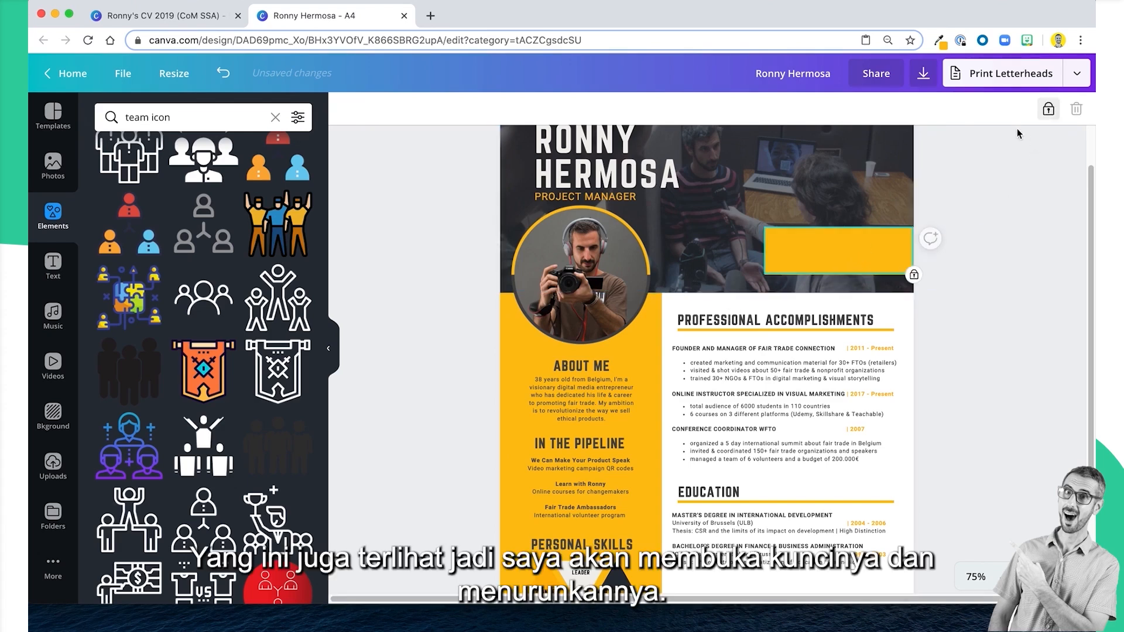
click(1047, 110)
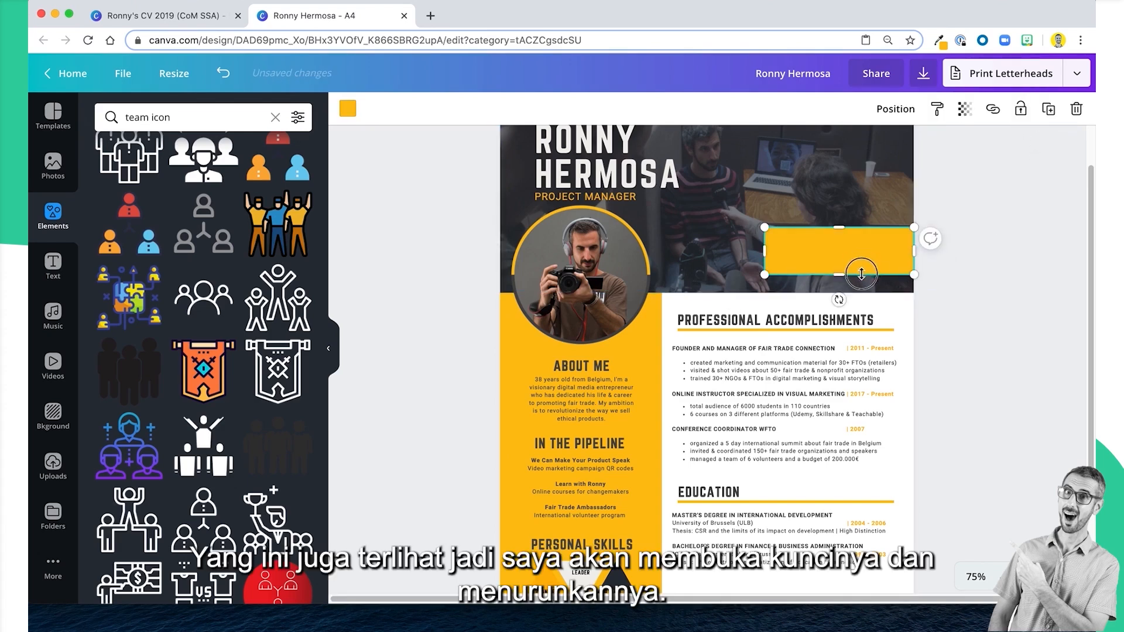
drag(861, 266, 861, 280)
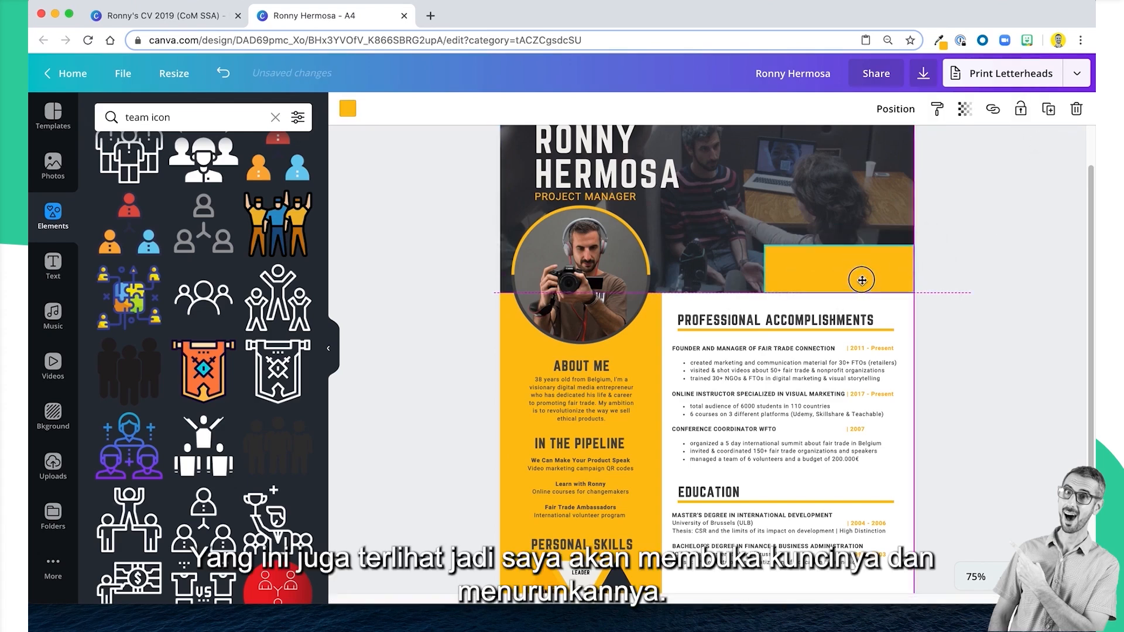
Unlock the round portrait and move it slightly down, leaving more room beneath the Project Manager line.
click(607, 316)
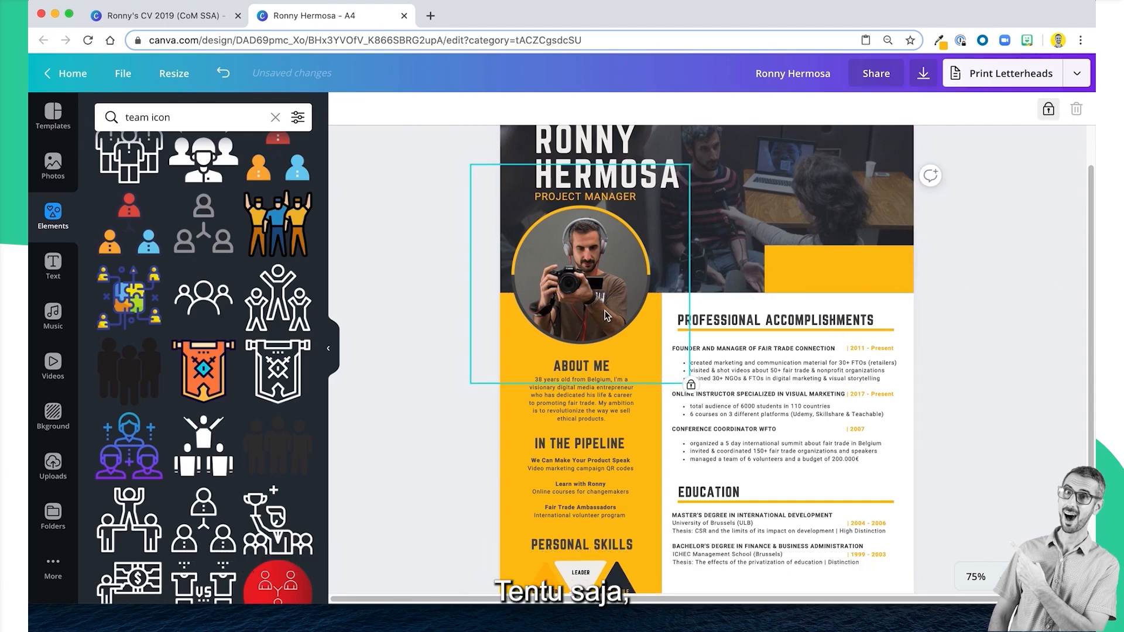
scroll(606, 316, down, 1)
scroll(607, 316, up, 2)
click(1049, 110)
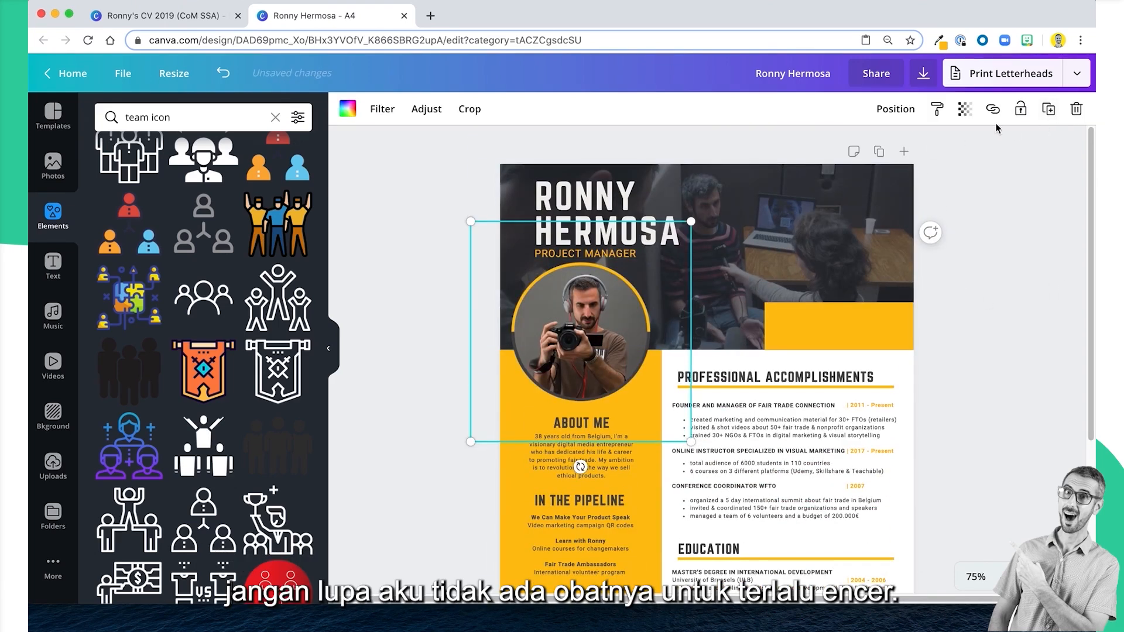
drag(604, 321, 601, 339)
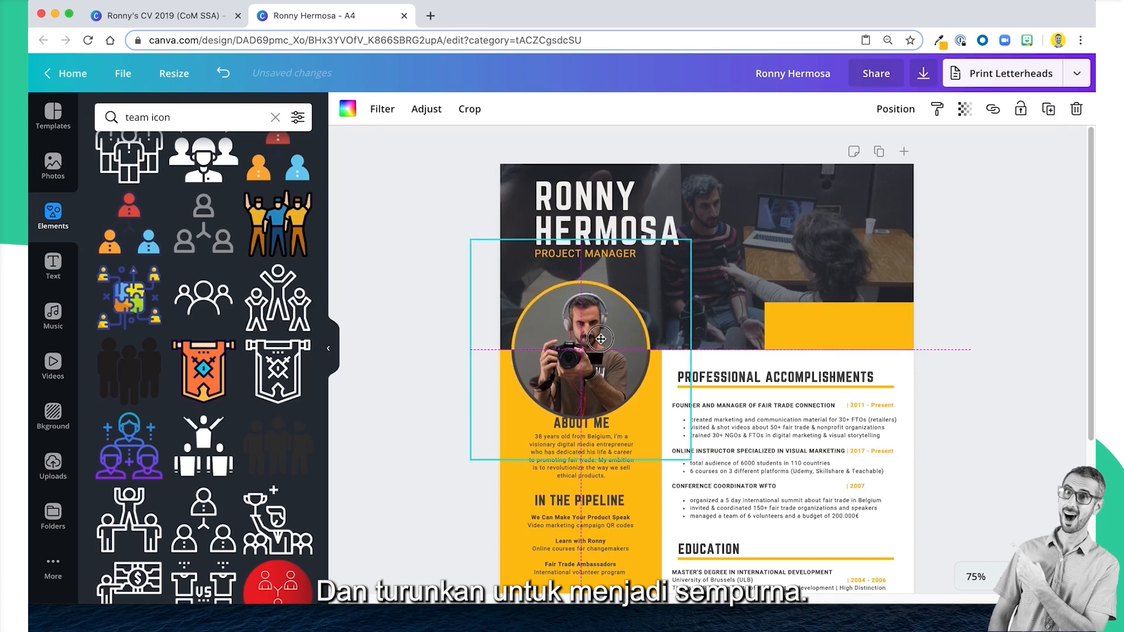
click(1021, 449)
scroll(1020, 449, down, 5)
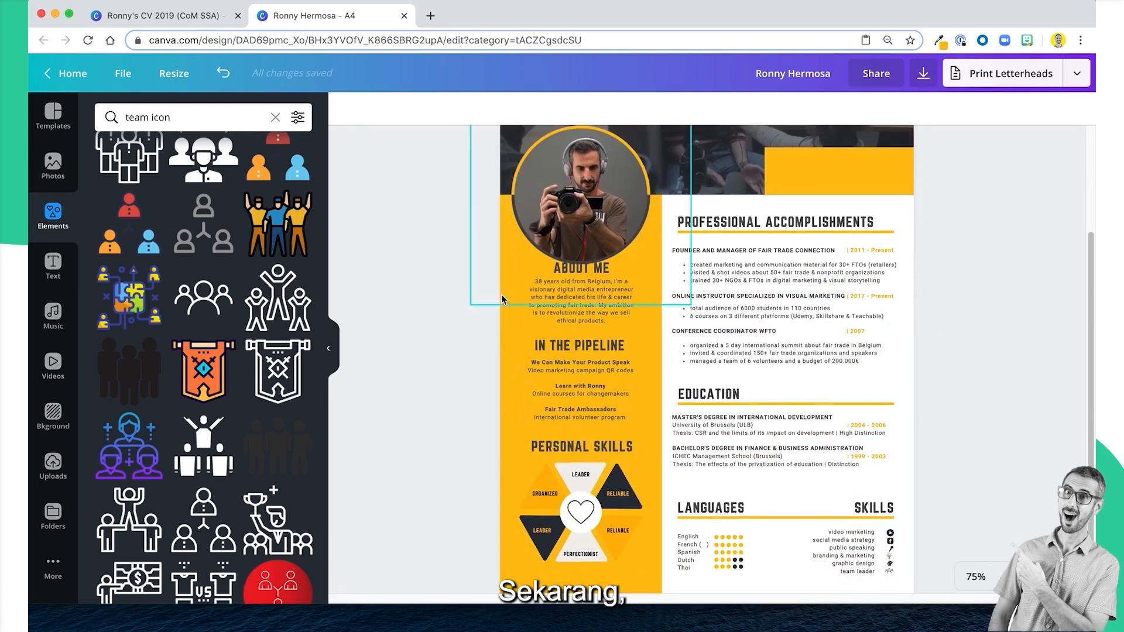
drag(445, 277, 626, 524)
click(961, 247)
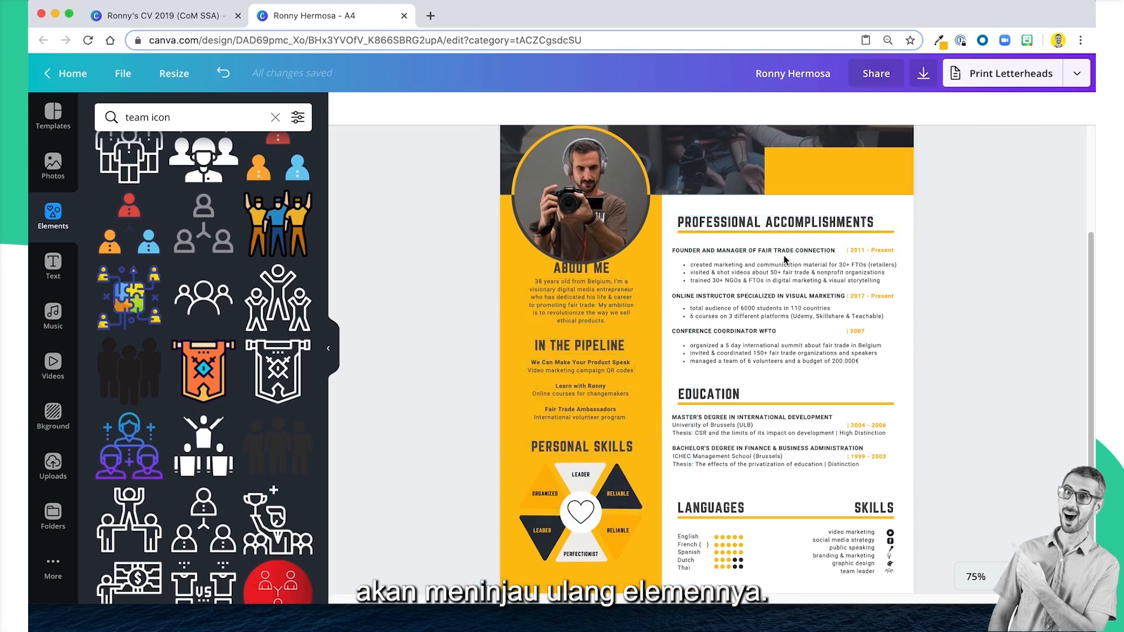
Lock the dark header overlay and the round portrait in place.
scroll(784, 255, up, 4)
click(778, 213)
click(863, 172)
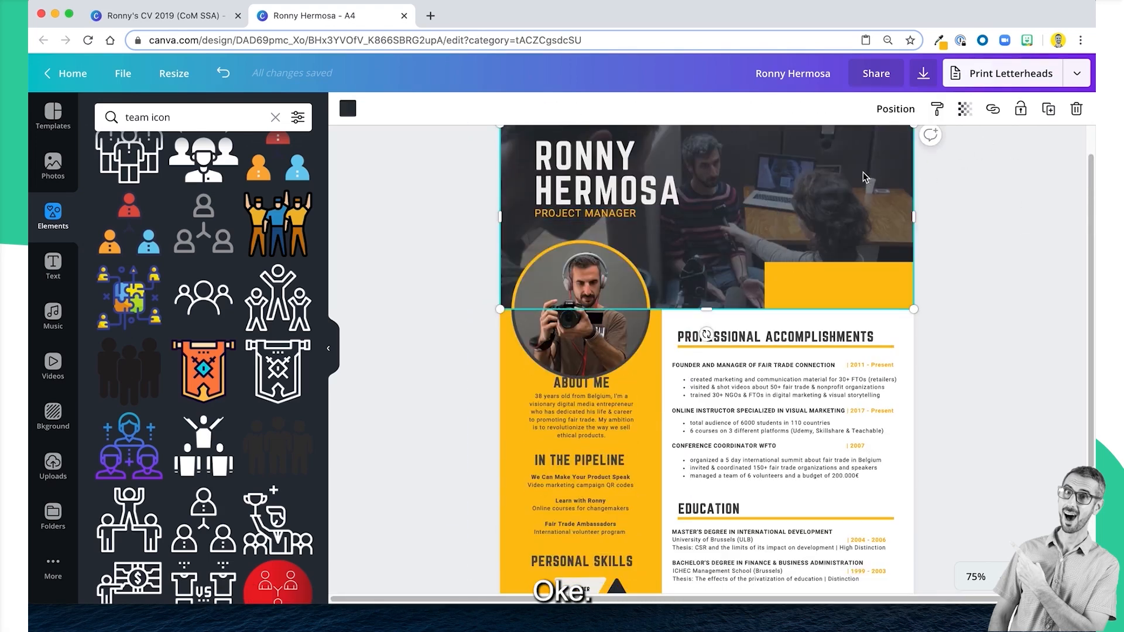
click(1021, 109)
click(1037, 252)
click(586, 314)
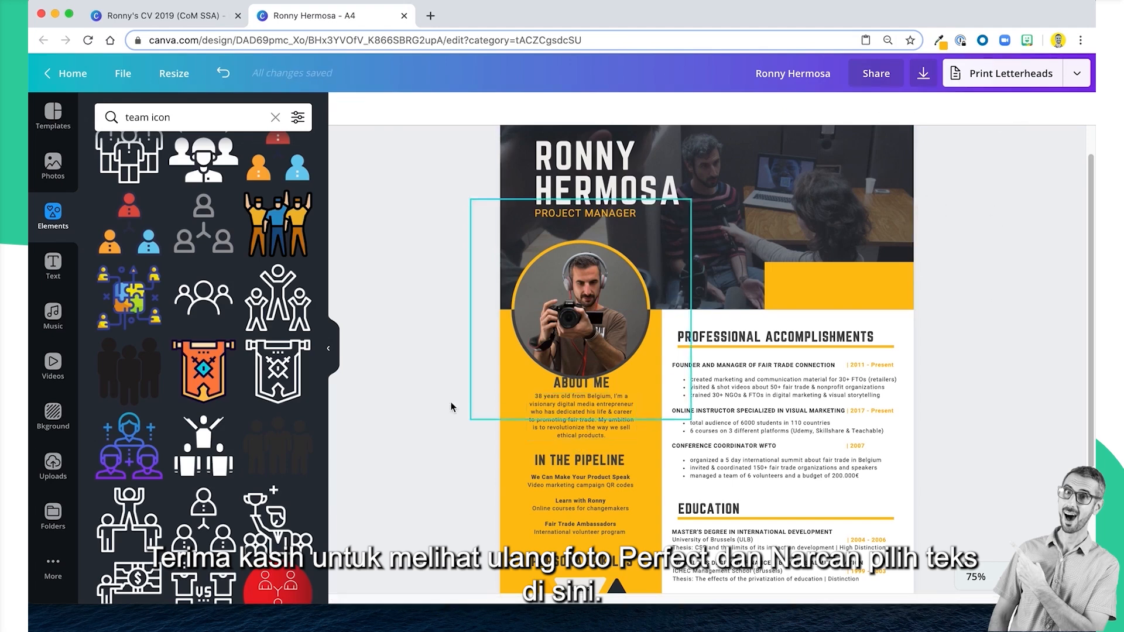
Move the yellow column's content, from About Me to the Personal Skills graphic, down to clear the portrait.
drag(439, 396, 626, 539)
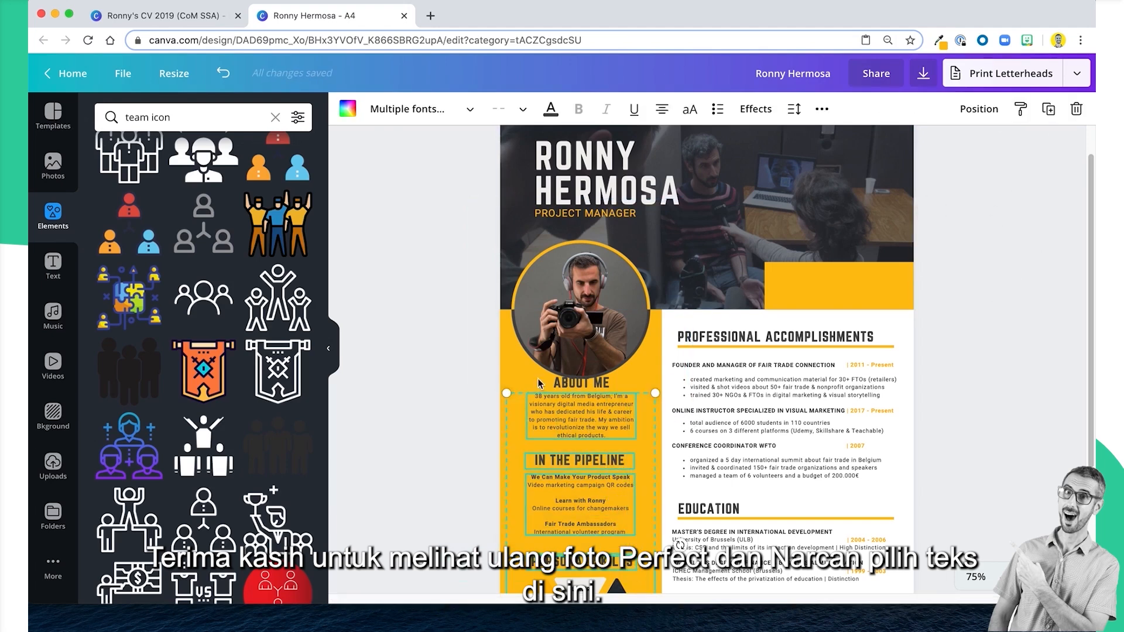
scroll(568, 388, down, 2)
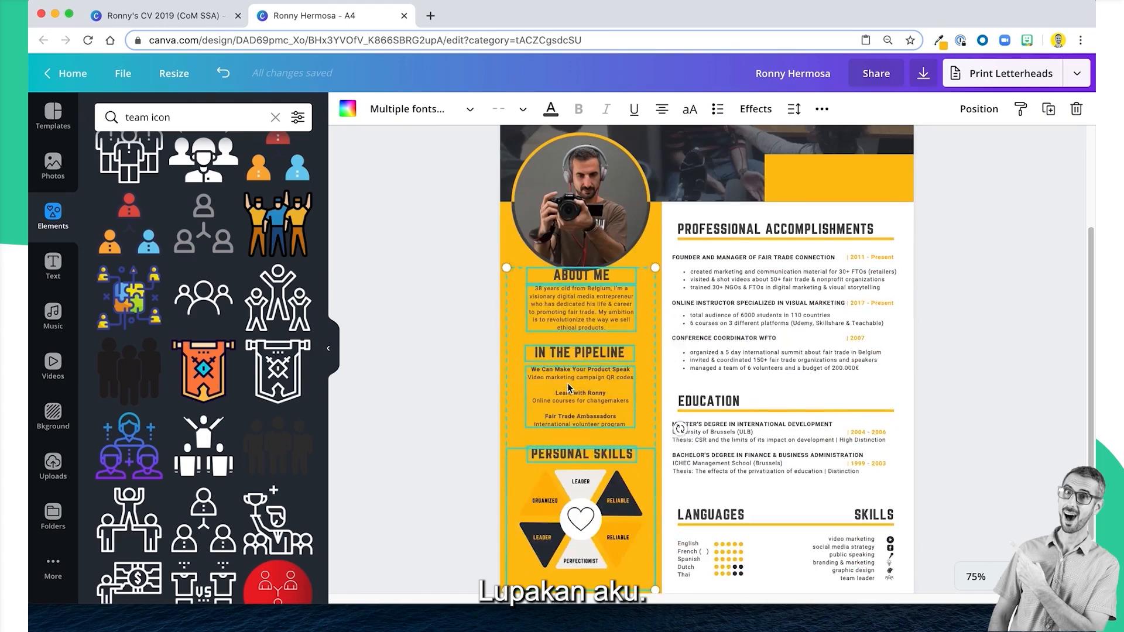
scroll(567, 388, down, 1)
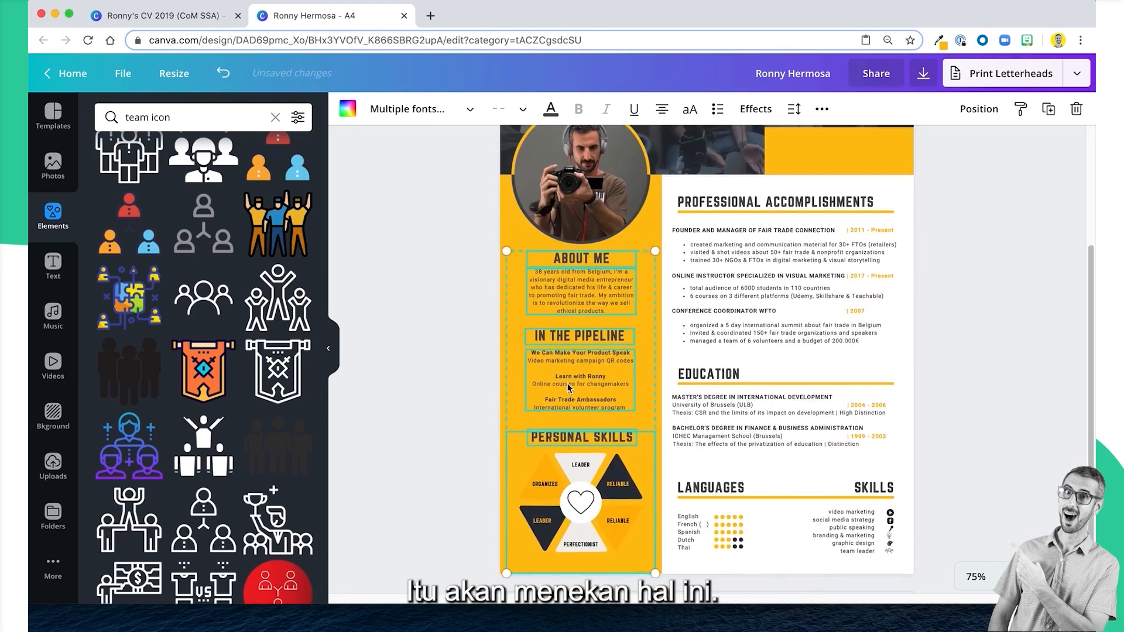
key(shift+Down)
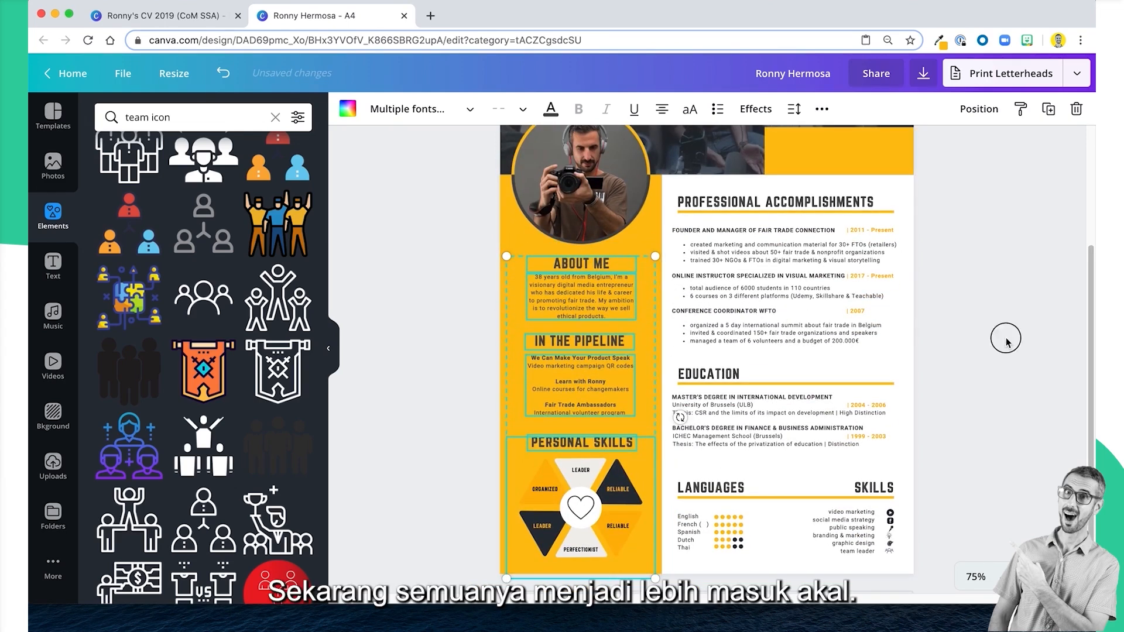
click(1006, 343)
Narrow the Project Manager text box to about the width of the name above it.
scroll(1006, 342, up, 3)
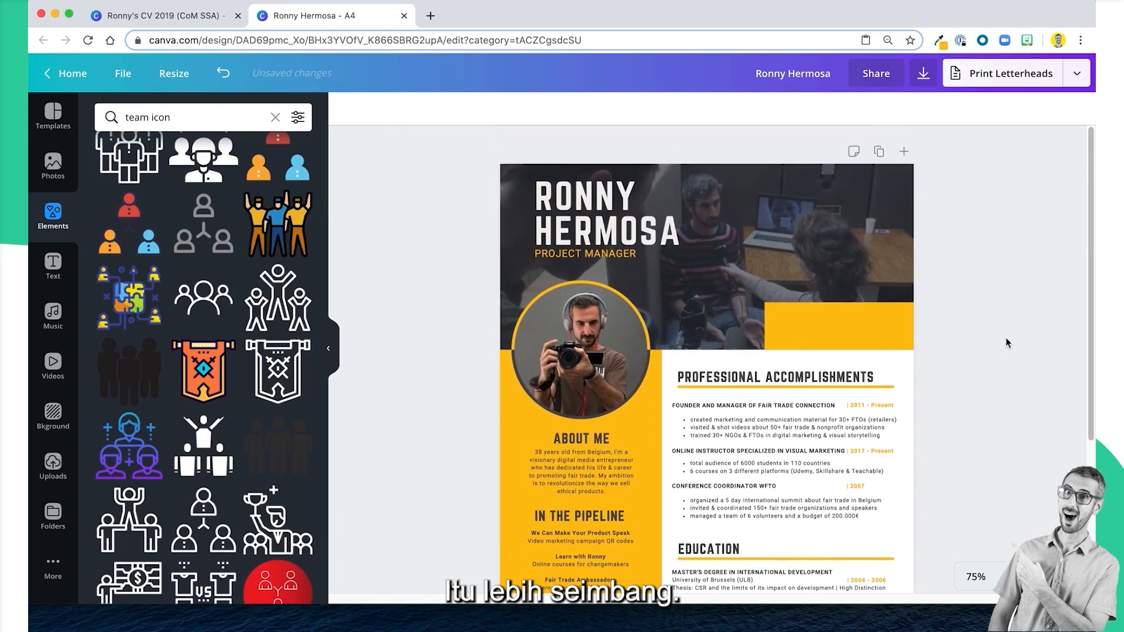
drag(463, 194, 560, 241)
click(434, 240)
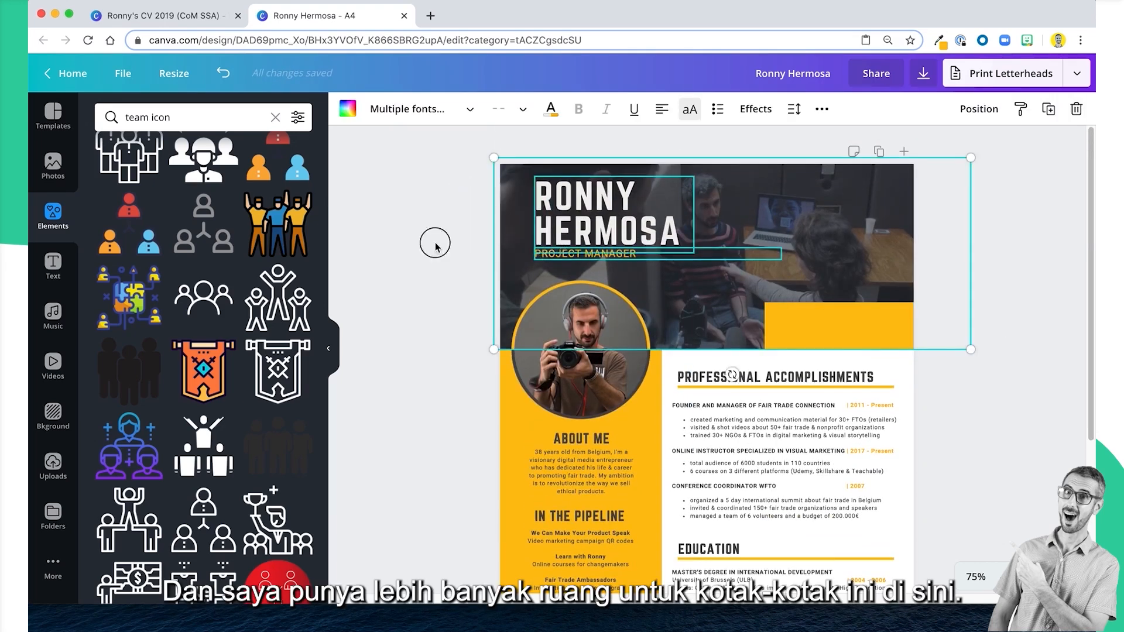
click(740, 253)
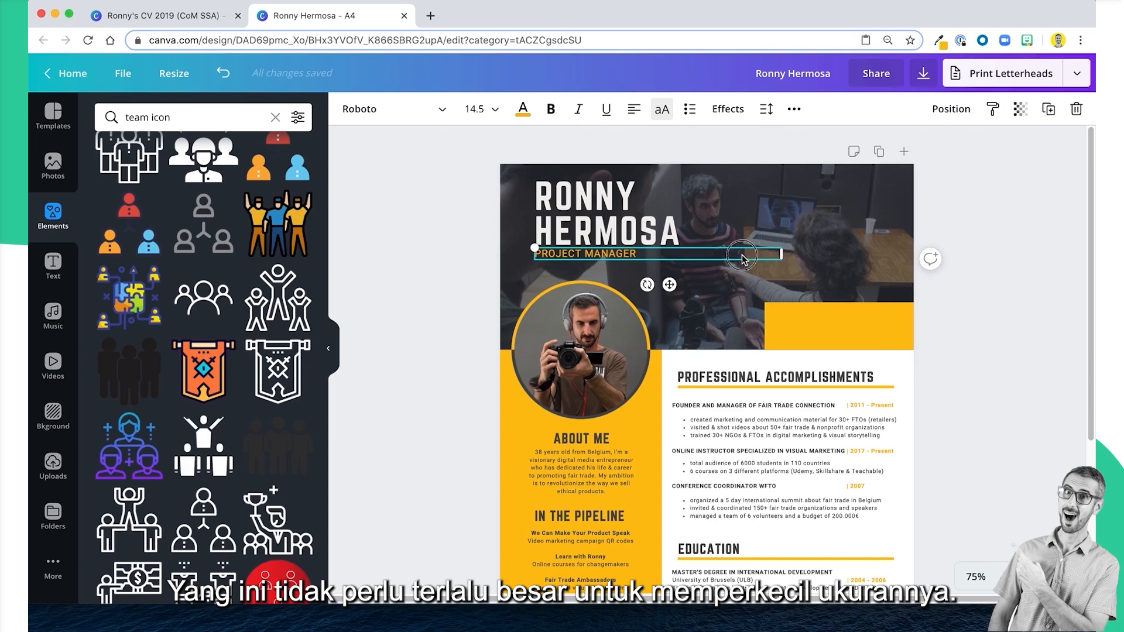
drag(742, 258, 678, 256)
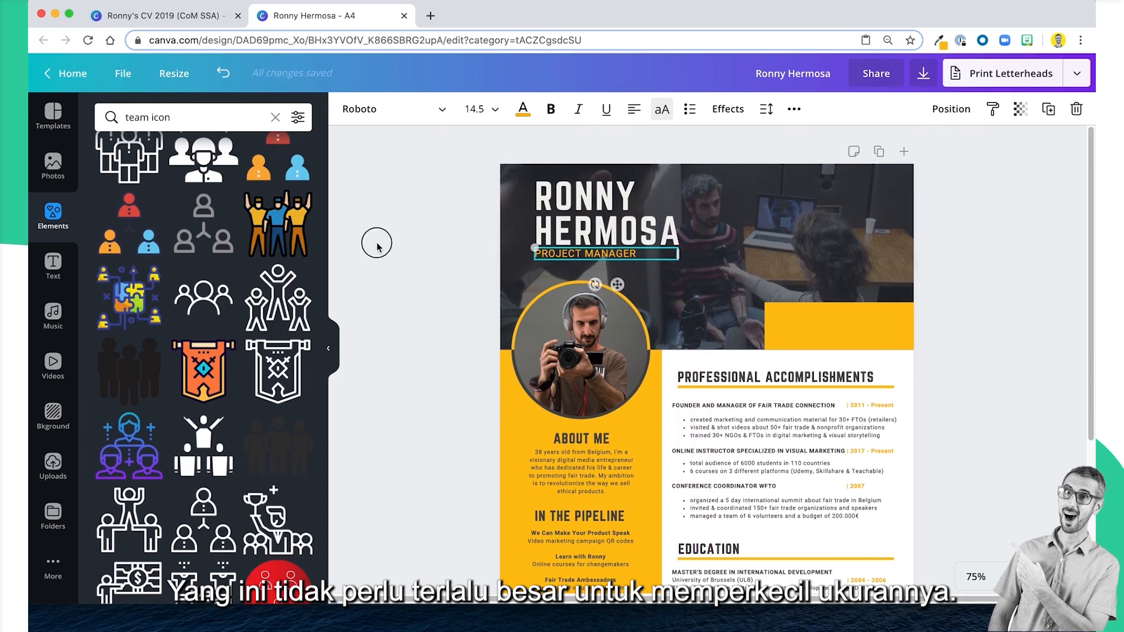
Shift the header photo beneath the dark overlay slightly to the left, keeping its bottom edge aligned with the header.
drag(419, 206, 560, 253)
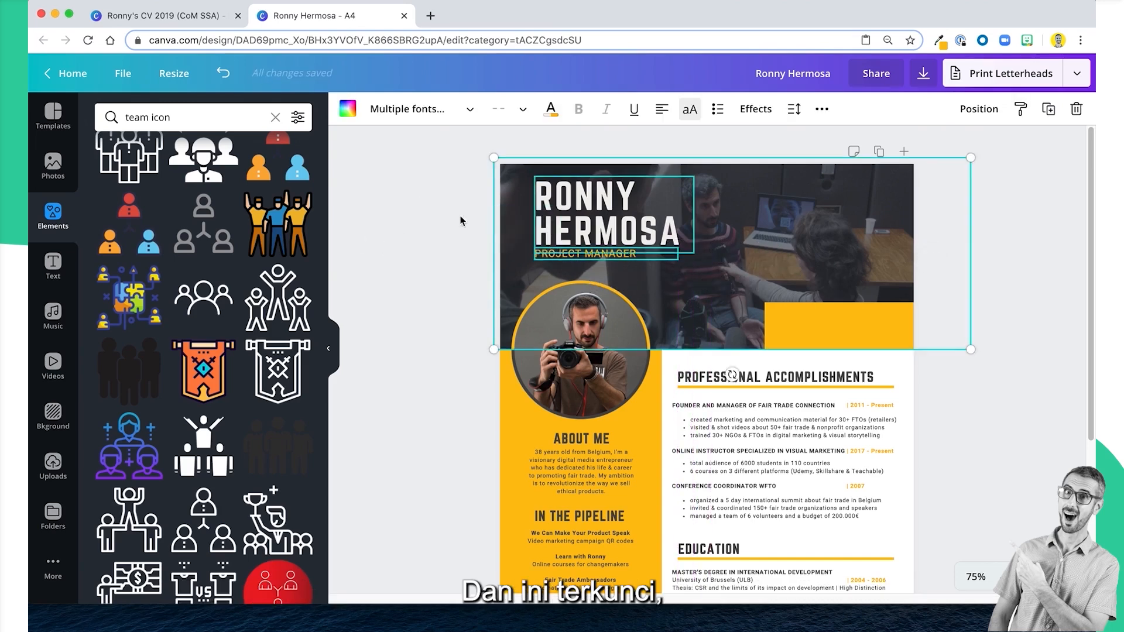
click(525, 202)
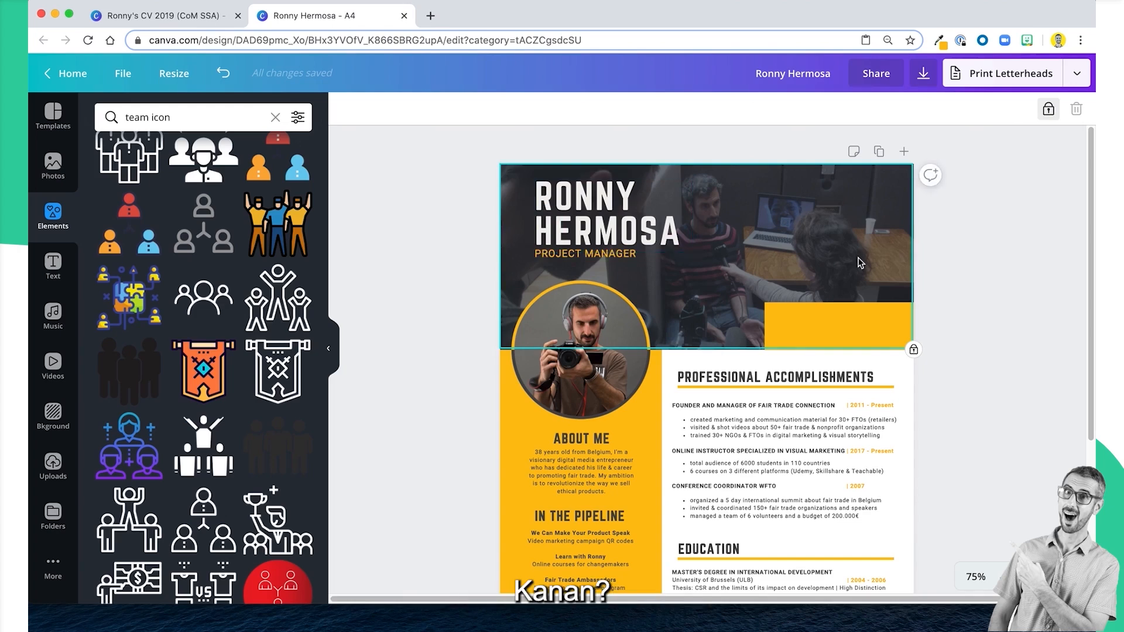
drag(861, 251, 947, 246)
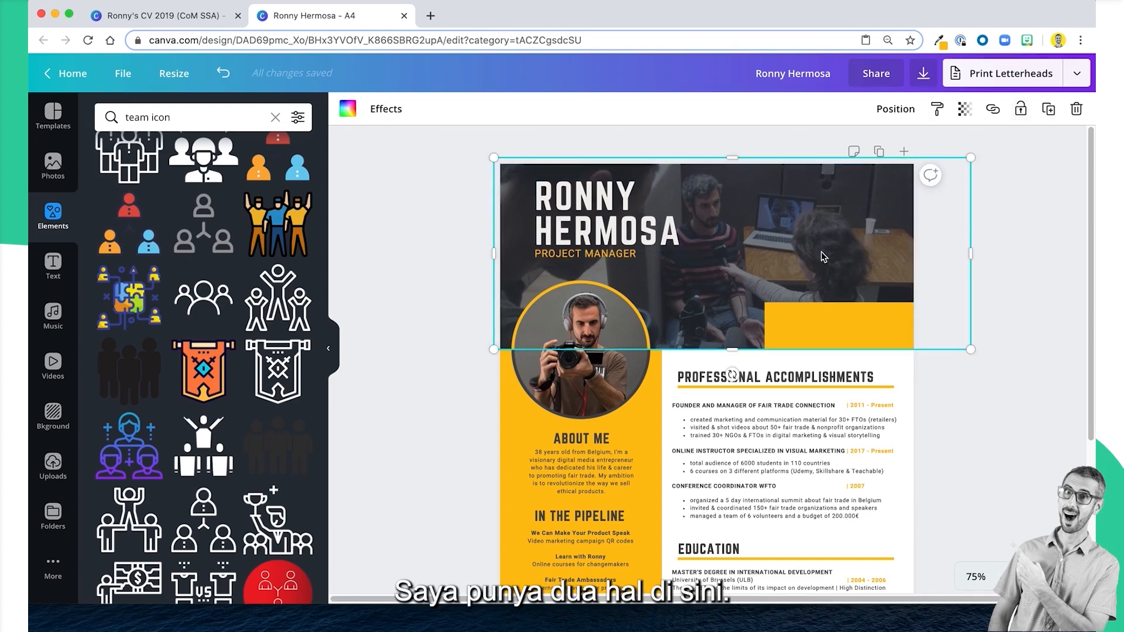
drag(819, 253, 846, 229)
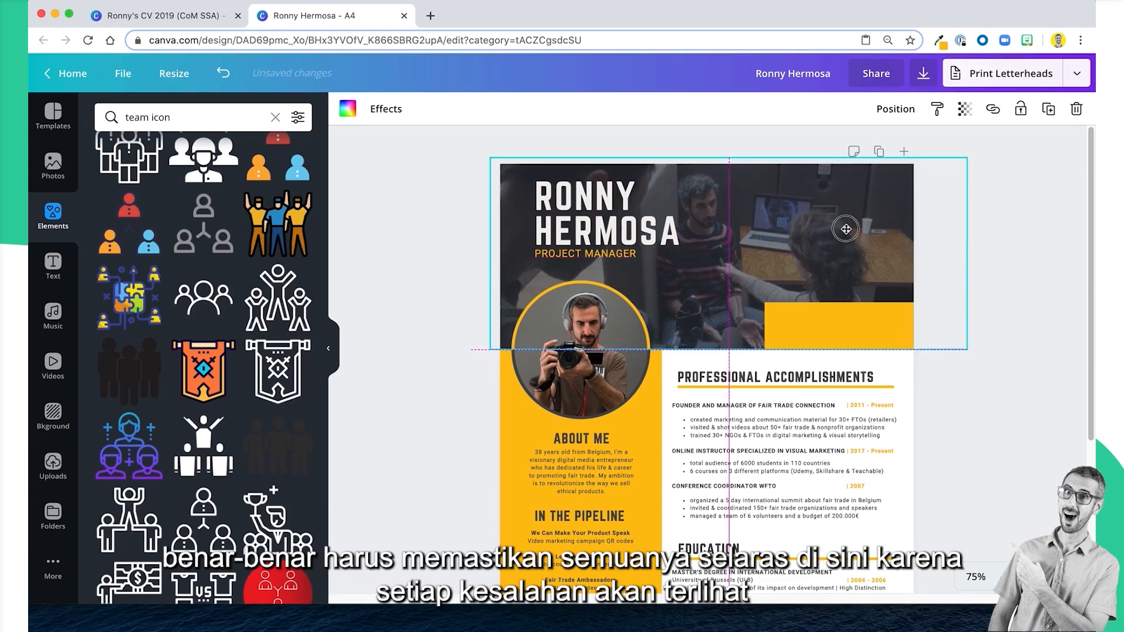
drag(846, 229, 847, 229)
click(1010, 230)
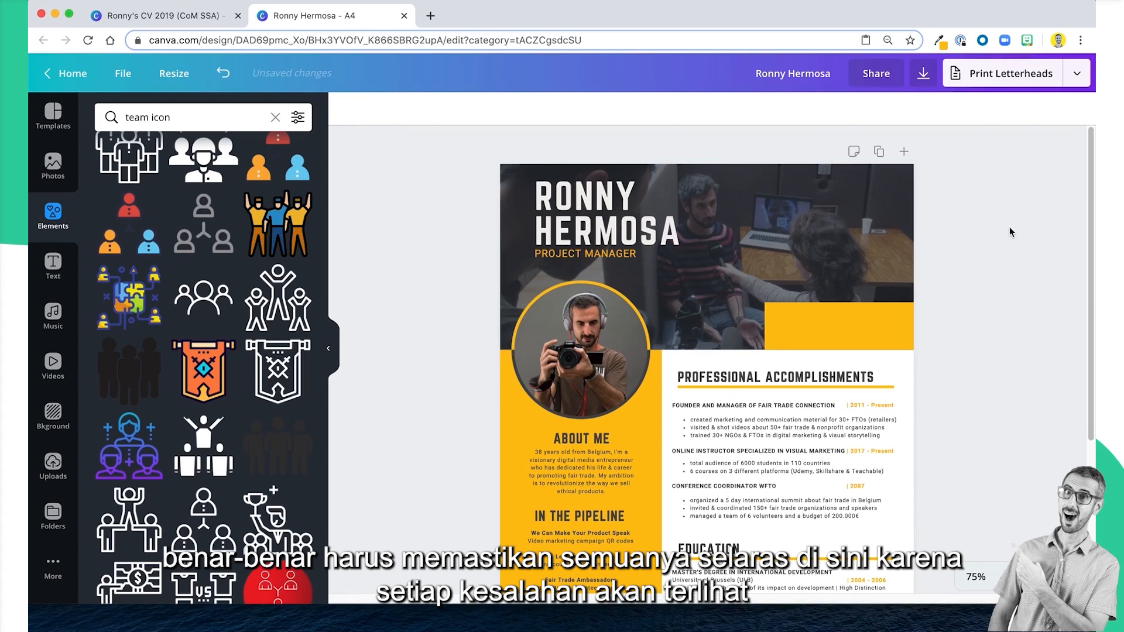
Lock the dark header overlay and the header photo beneath it in place.
click(856, 216)
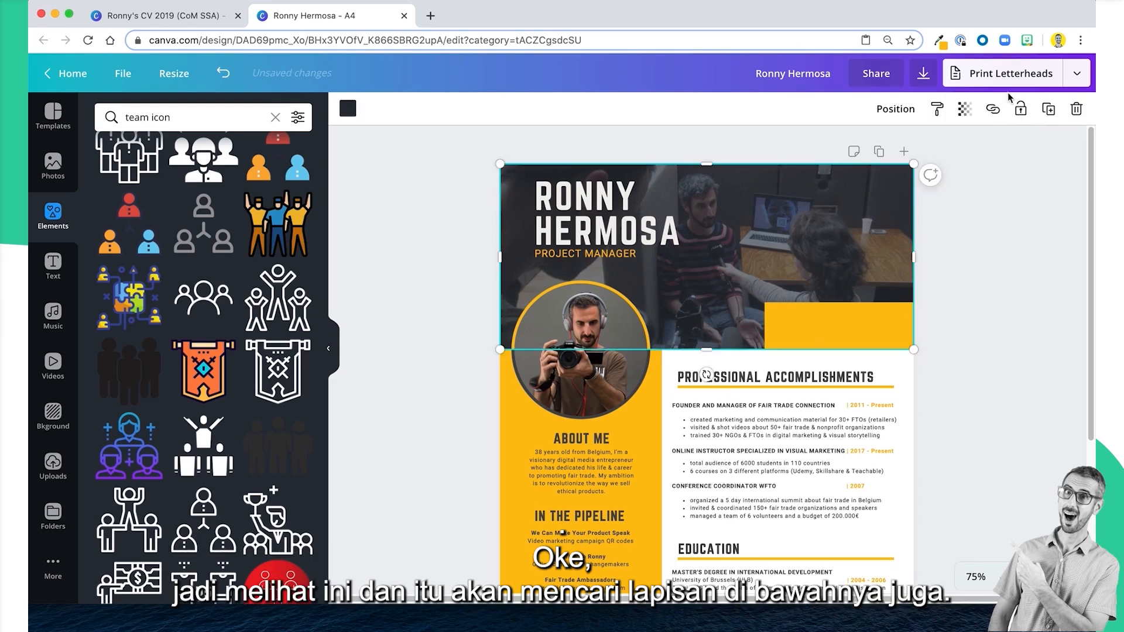
click(1022, 110)
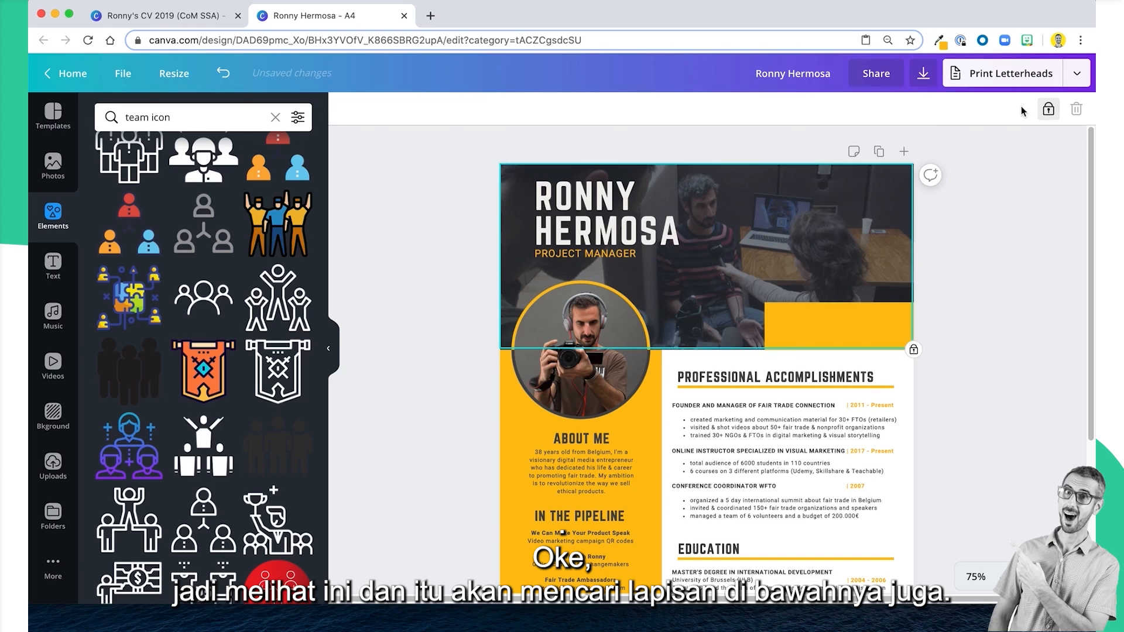
click(1049, 109)
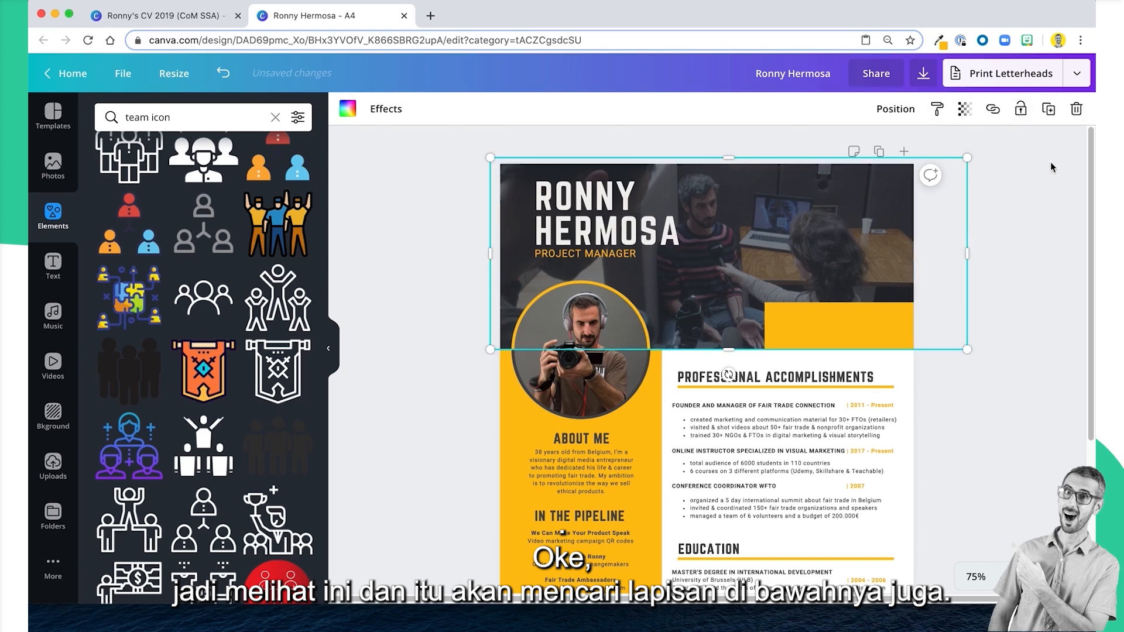
click(1022, 111)
click(989, 229)
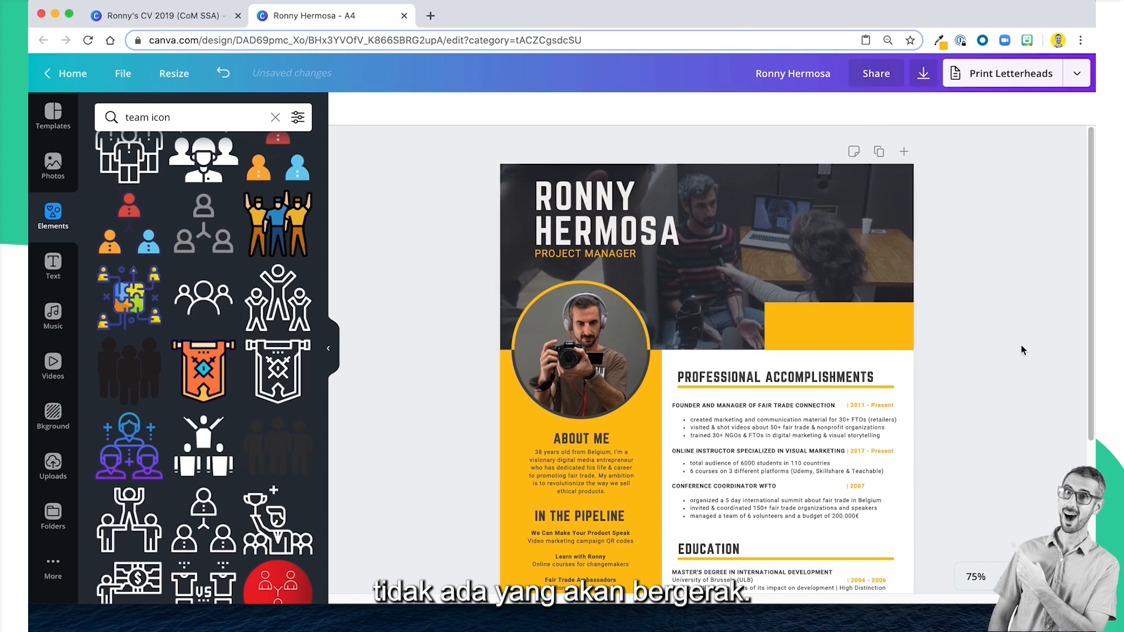
Shift the name and Project Manager title slightly left and add the example CV's arrow with the "with fair trade at heart" tagline beneath them.
scroll(970, 345, down, 1)
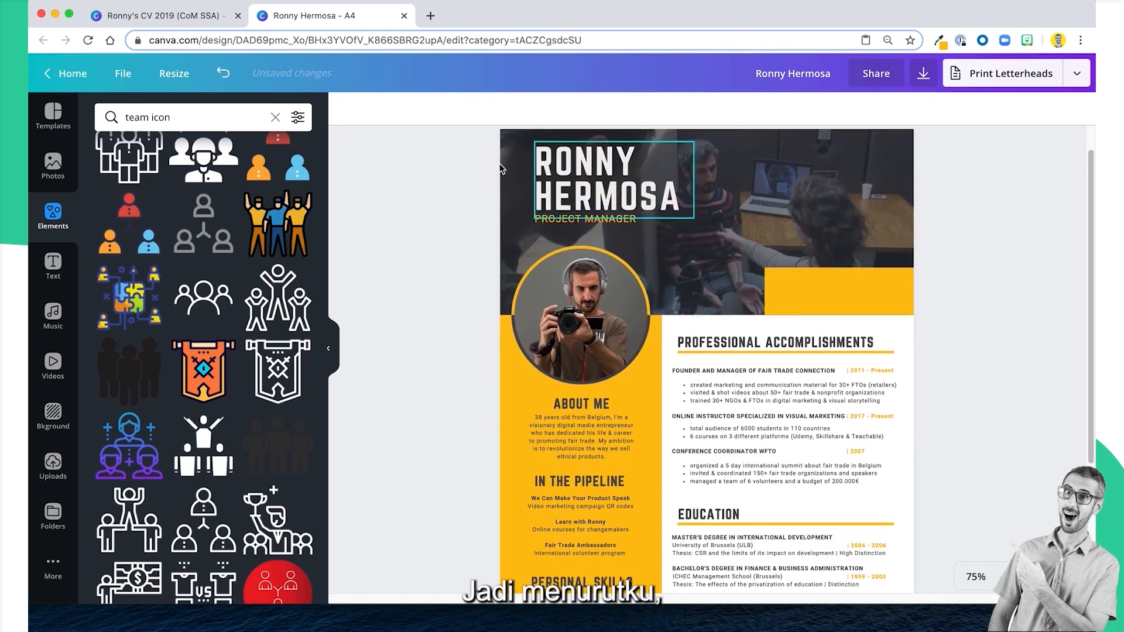
drag(473, 157, 575, 186)
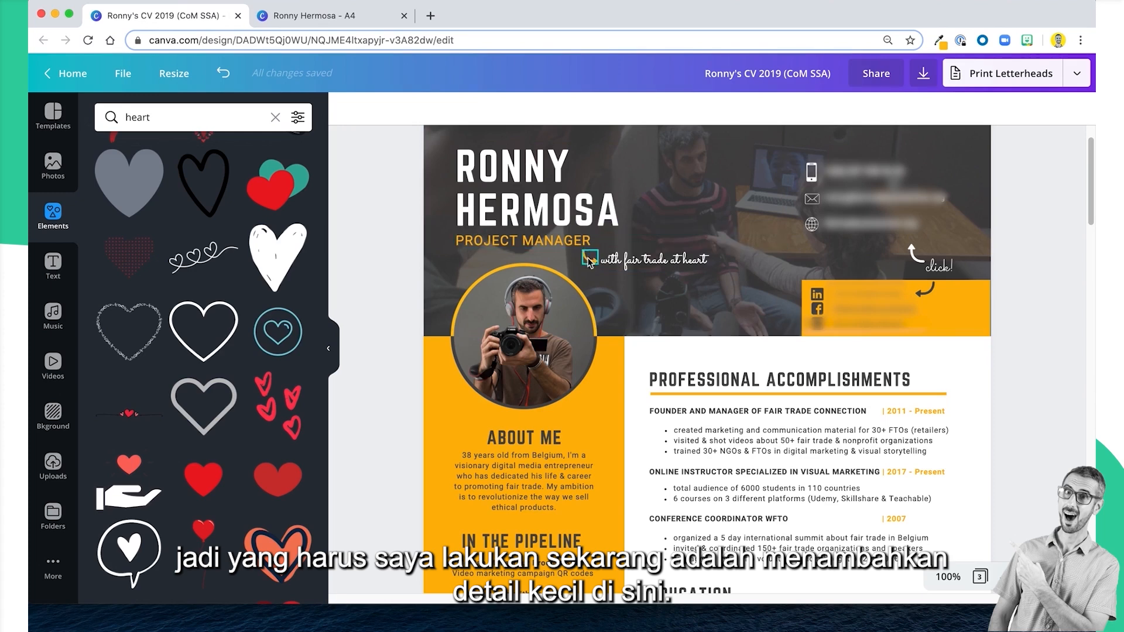
click(589, 257)
shift+click(666, 265)
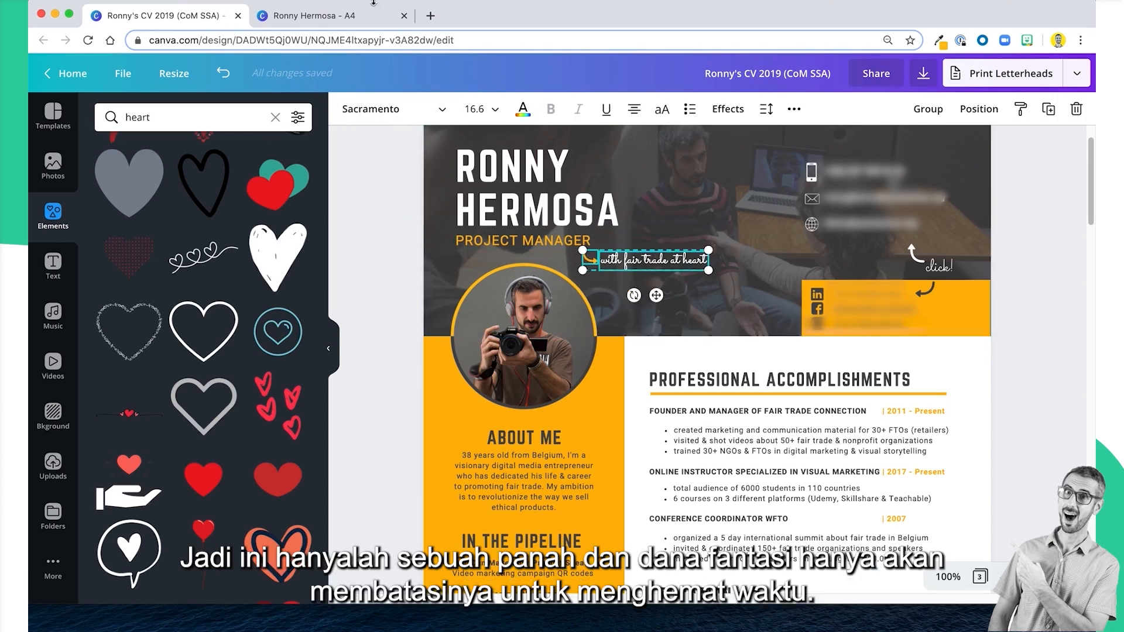
click(359, 15)
click(720, 226)
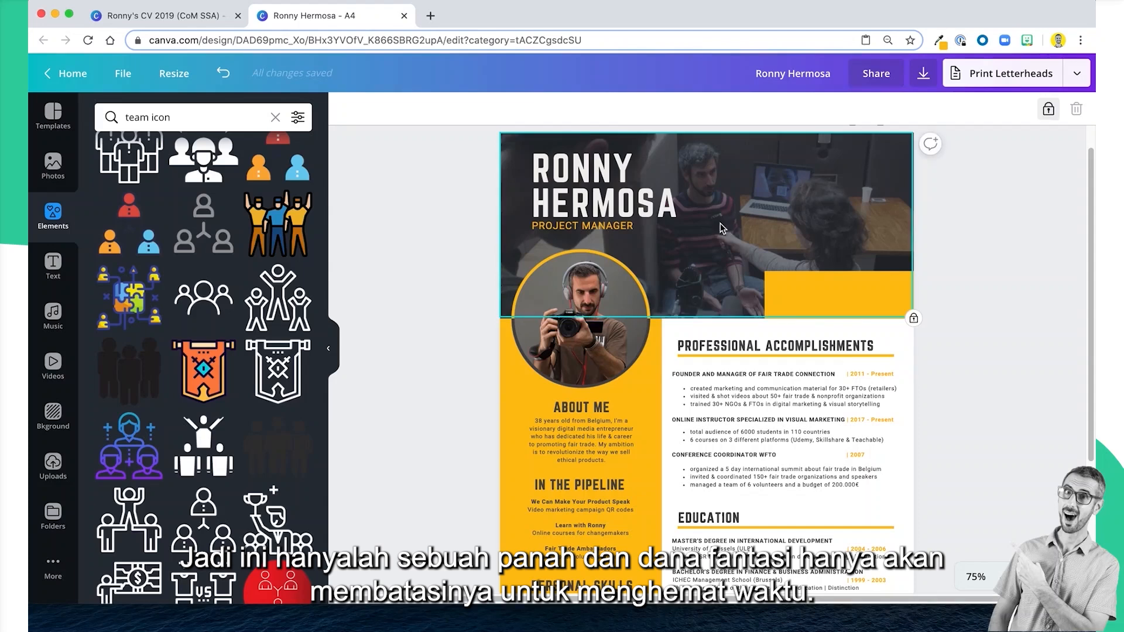
key(super+v)
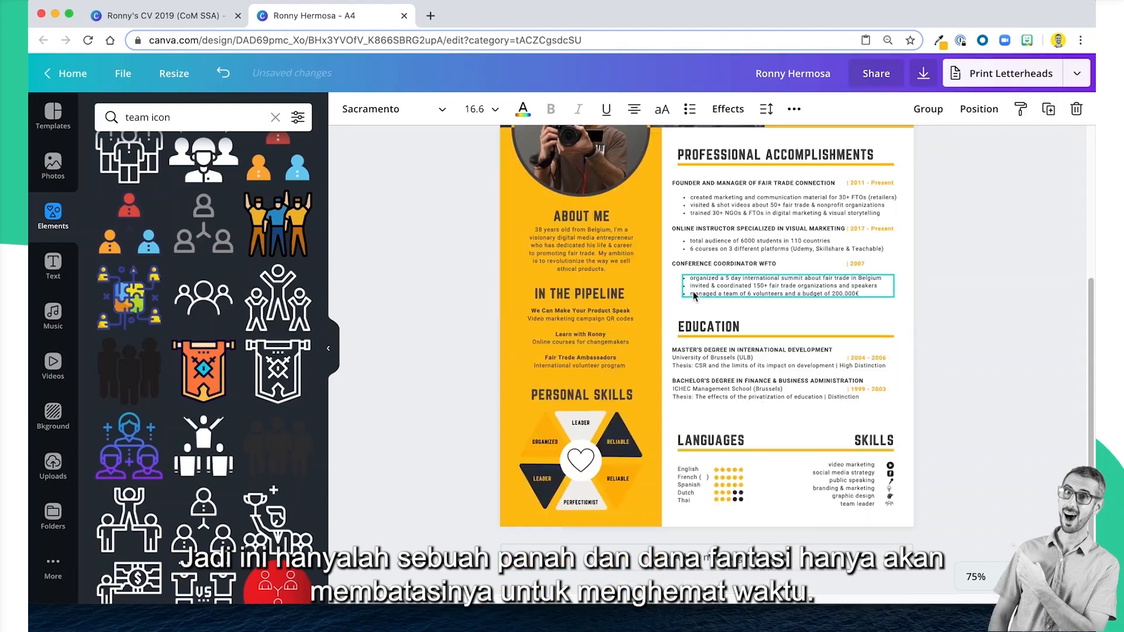
scroll(693, 292, up, 2)
scroll(693, 294, up, 3)
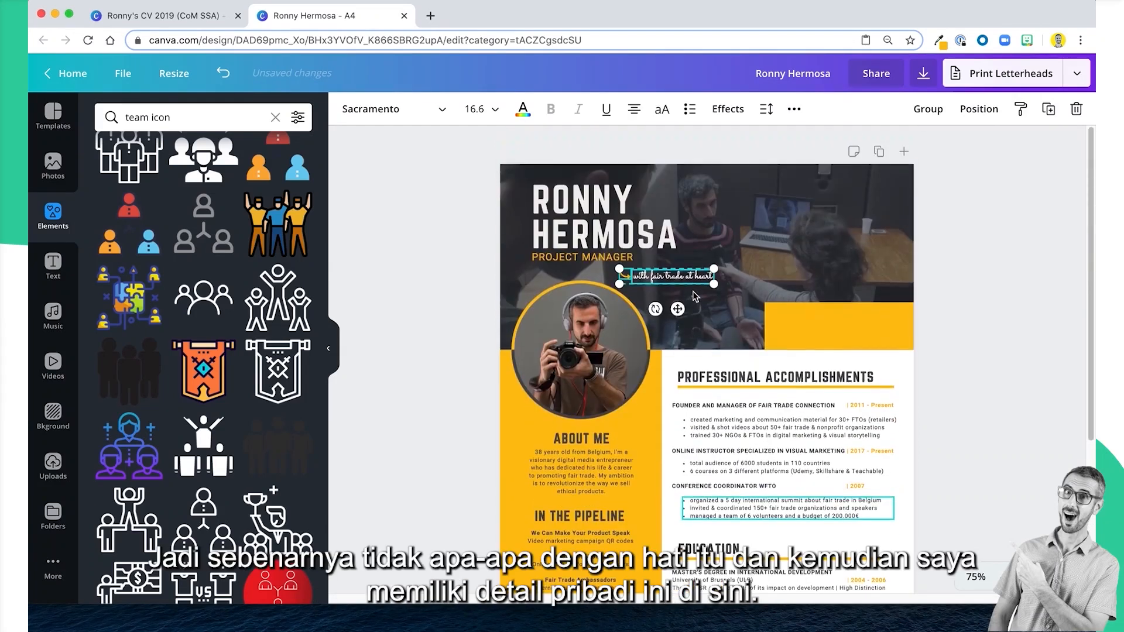
click(1003, 262)
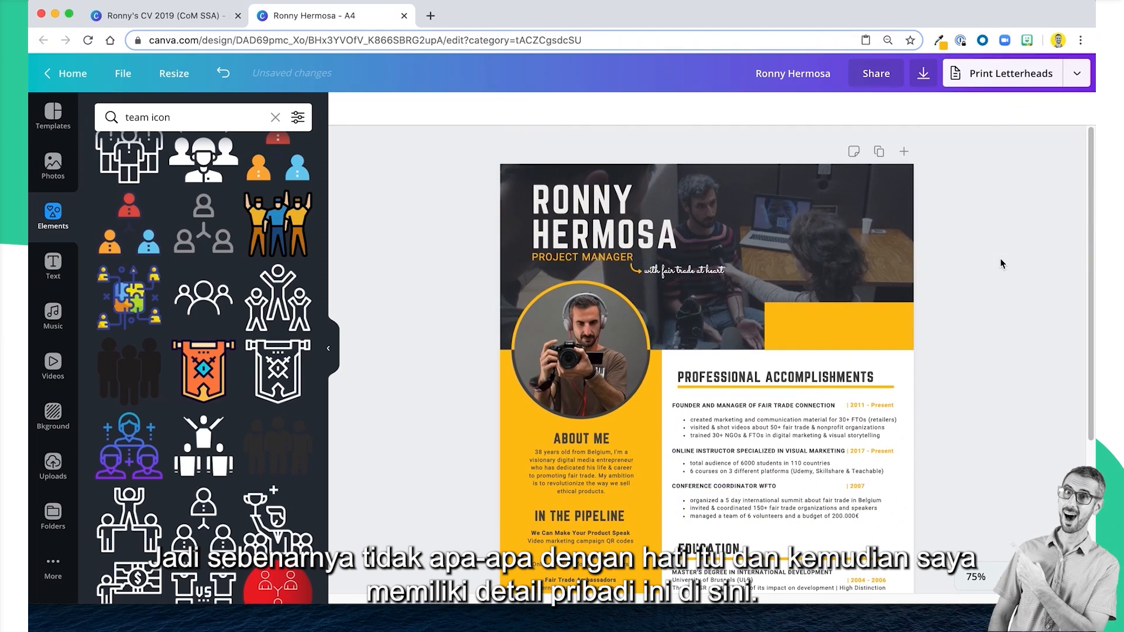
Lock the yellow contact box in the example CV's header at its original position.
click(186, 14)
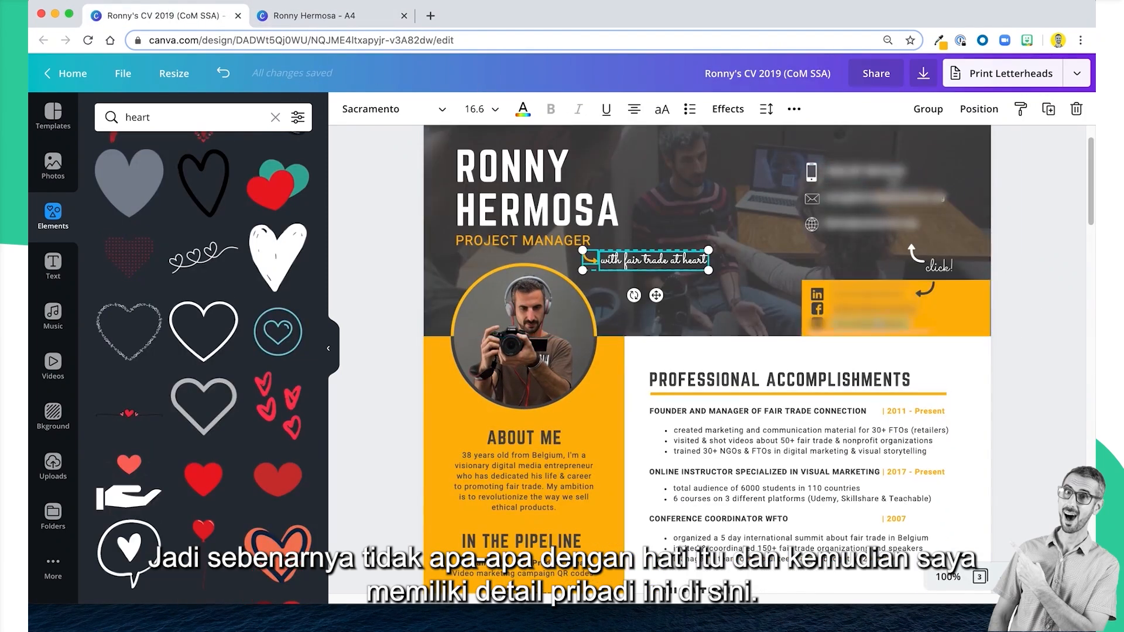
click(958, 329)
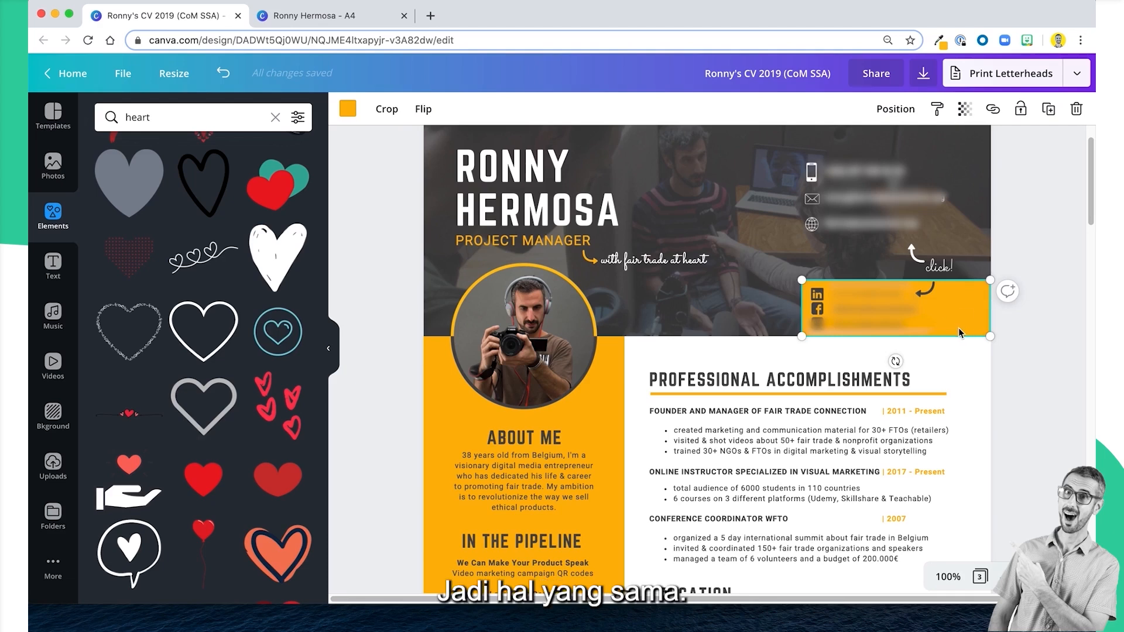
drag(958, 329, 893, 300)
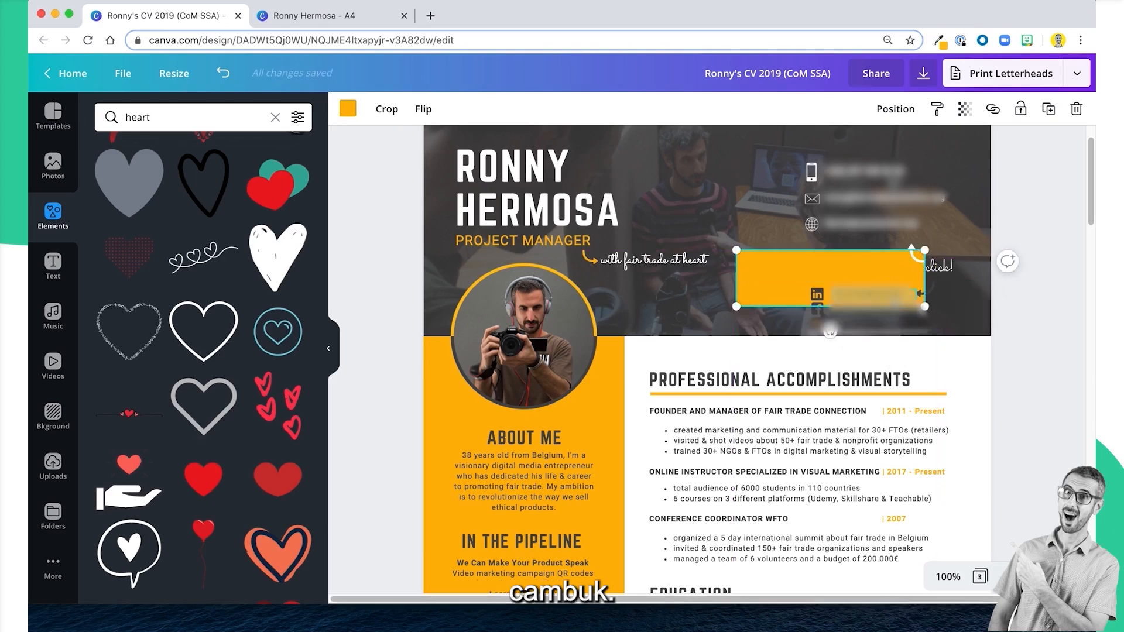
key(super+z)
click(1020, 110)
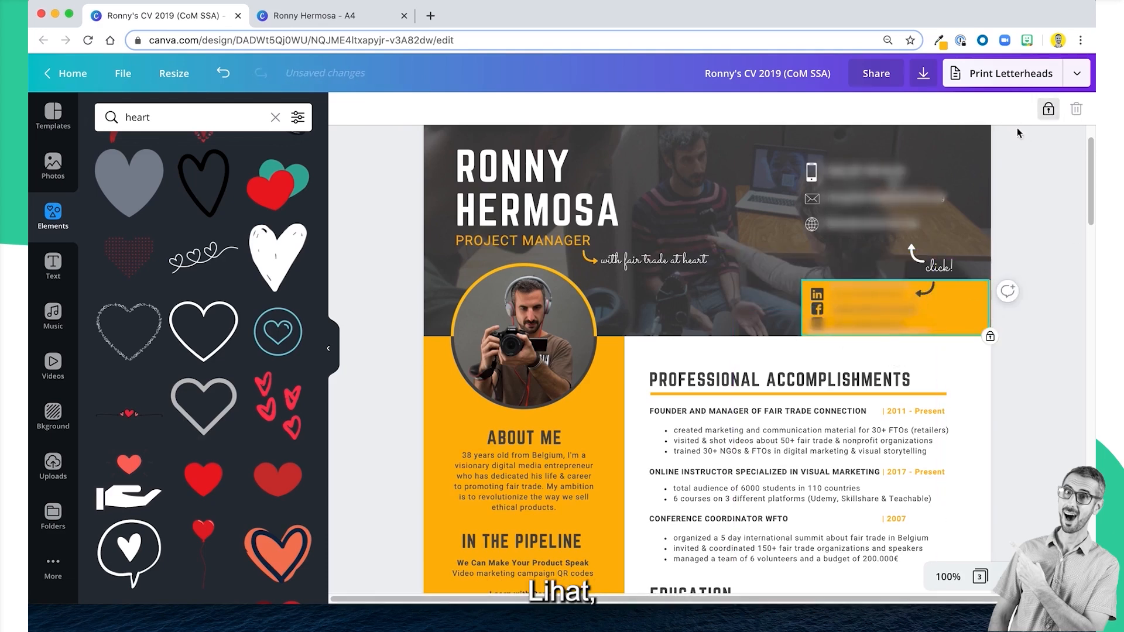
Copy the three social media icons from the yellow box of the example CV.
click(816, 294)
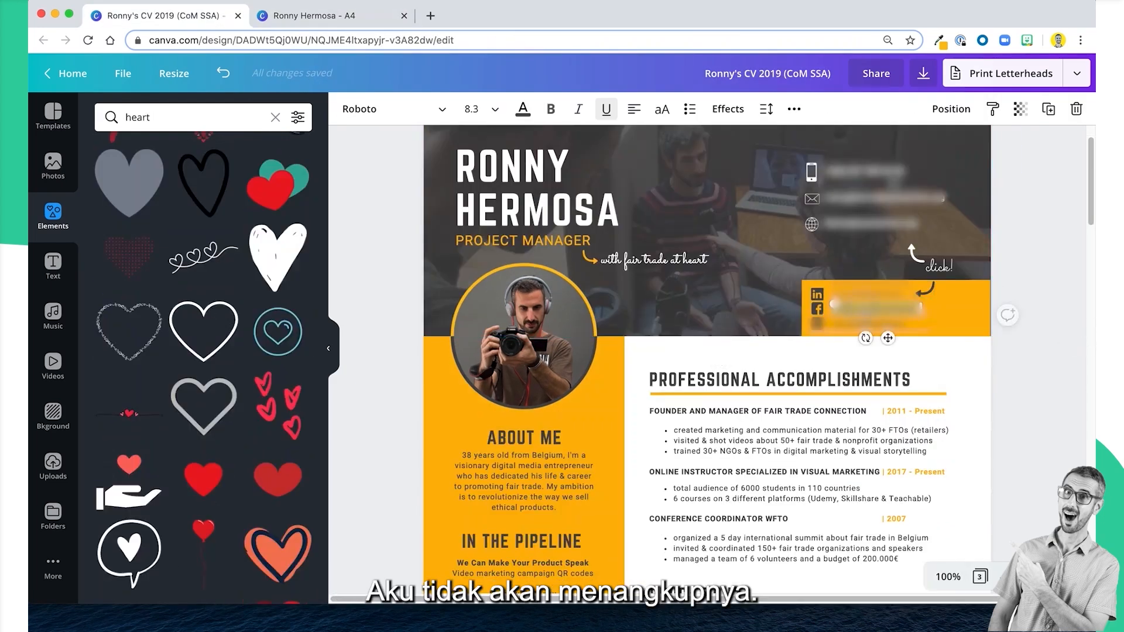
click(862, 295)
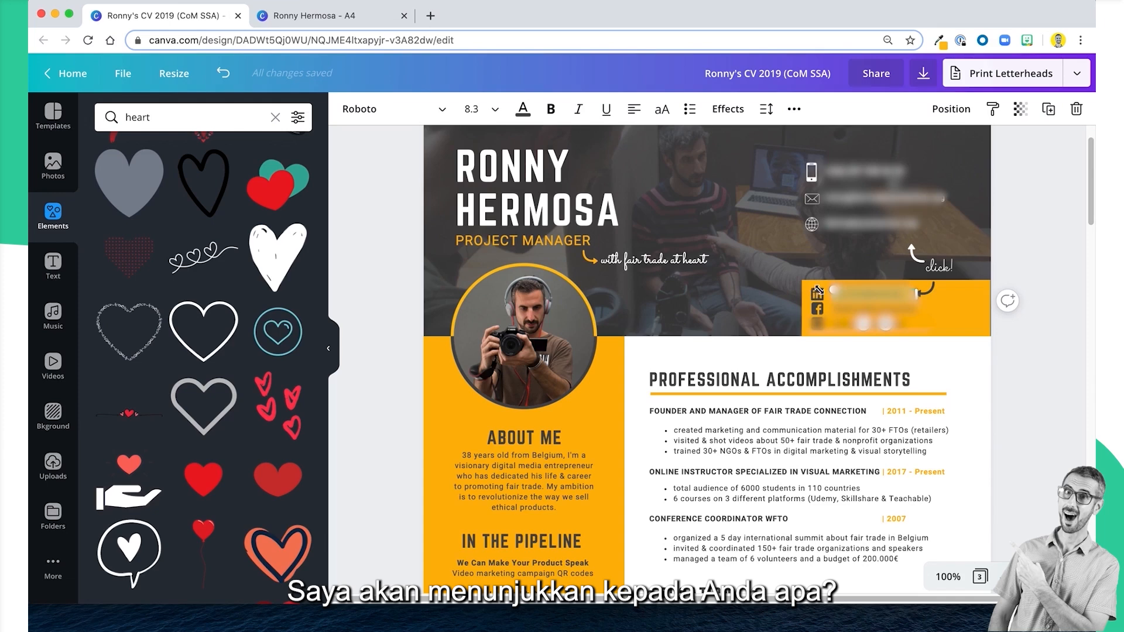
click(1033, 361)
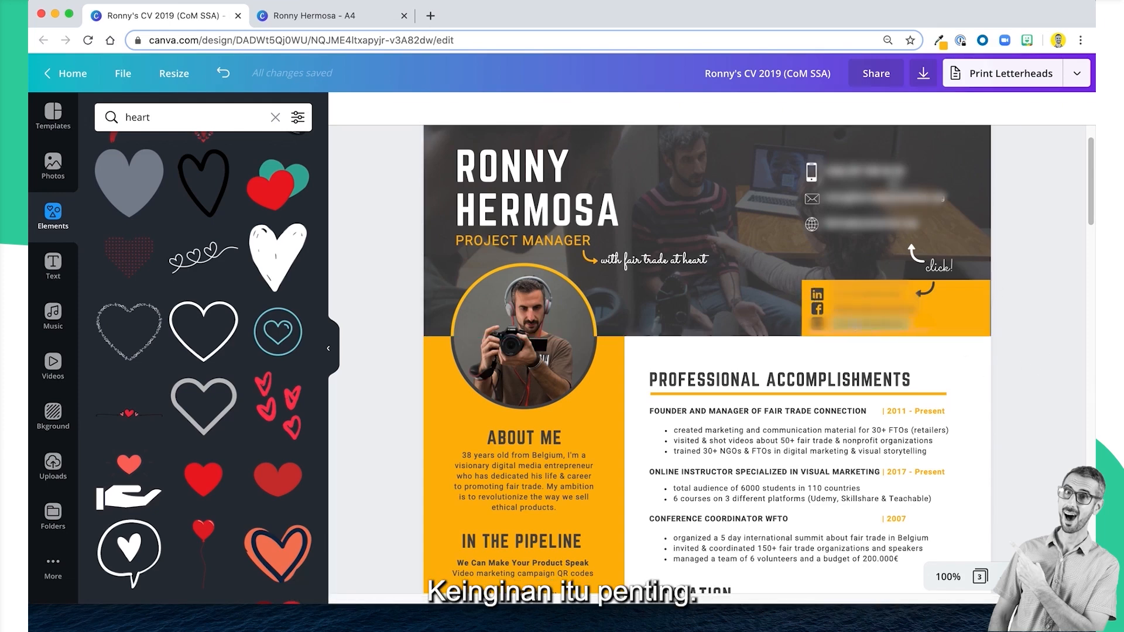
click(823, 331)
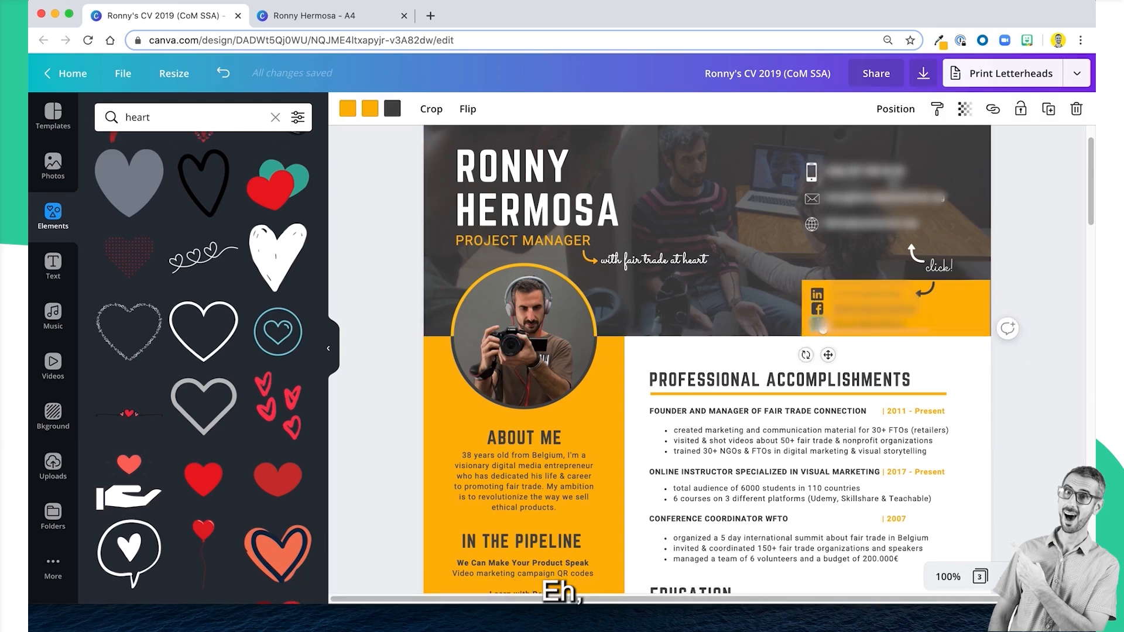
shift+click(818, 309)
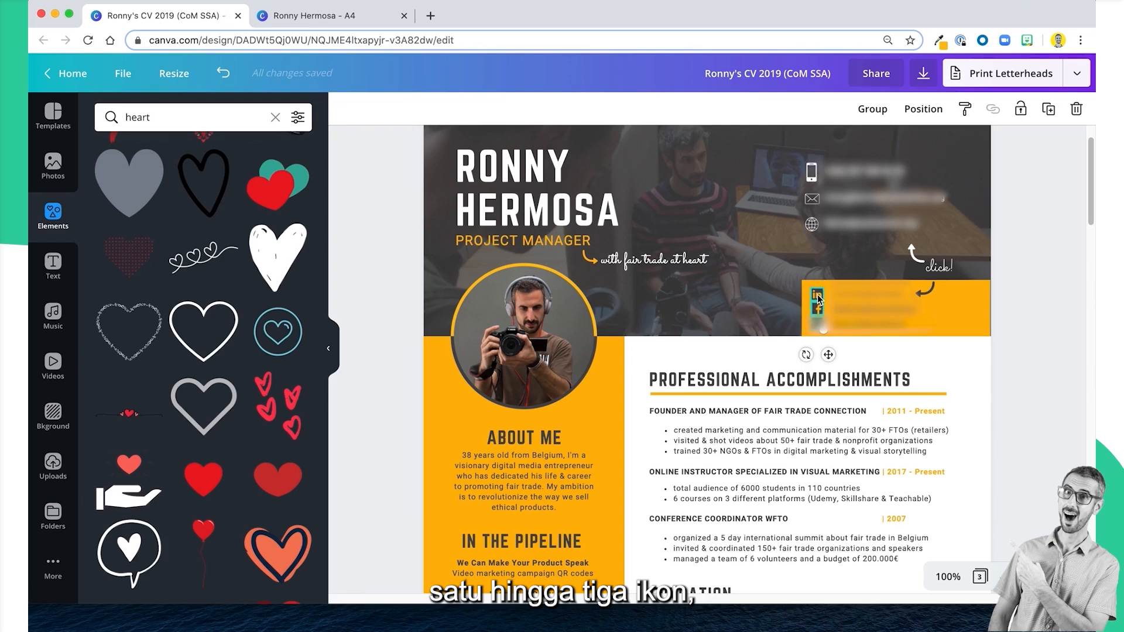
key(ctrl+c)
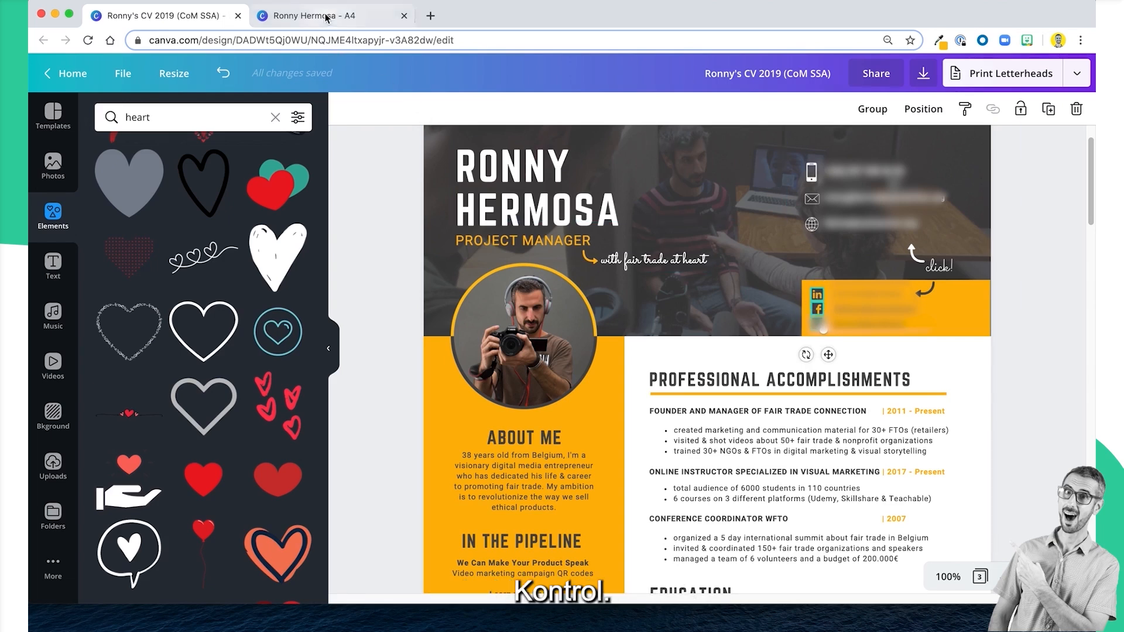
Add a blank second page to the A4 design and paste the copied social media icons onto it.
click(310, 15)
scroll(761, 513, down, 10)
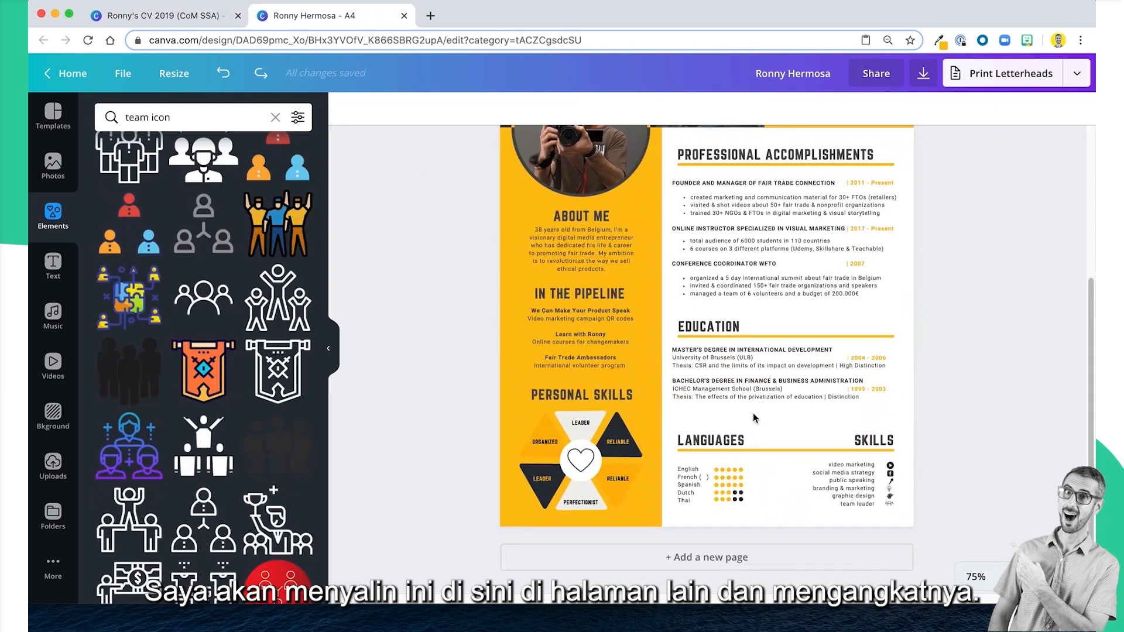
click(765, 559)
click(723, 368)
key(ctrl+v)
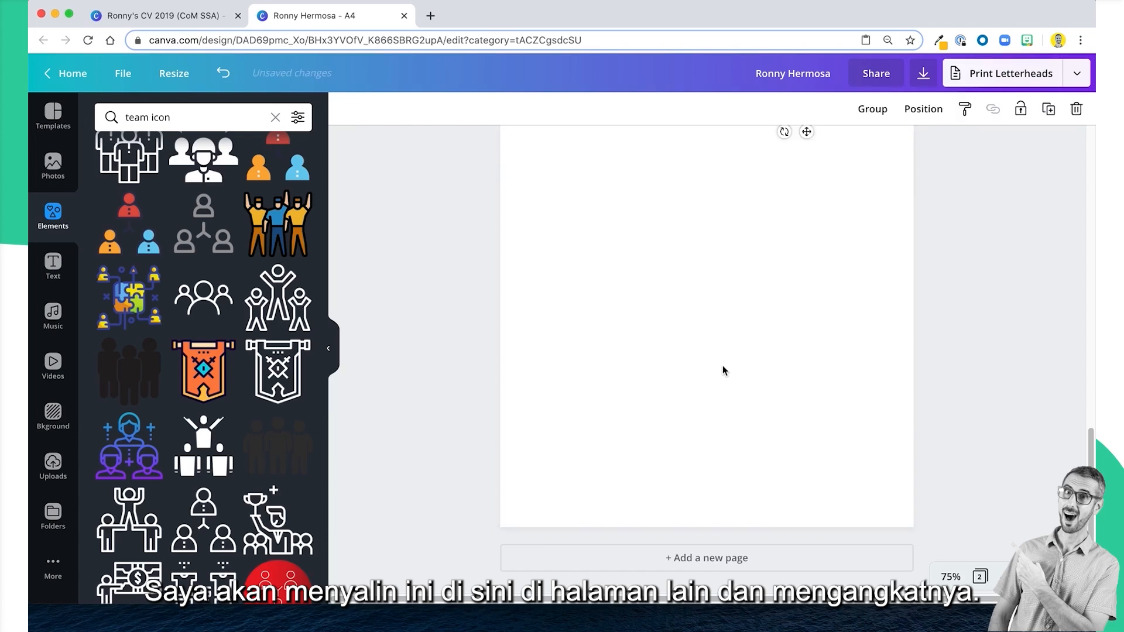
Move the three social icons from page 2 up into the left part of the yellow header box on page 1.
scroll(723, 367, up, 6)
scroll(798, 411, up, 3)
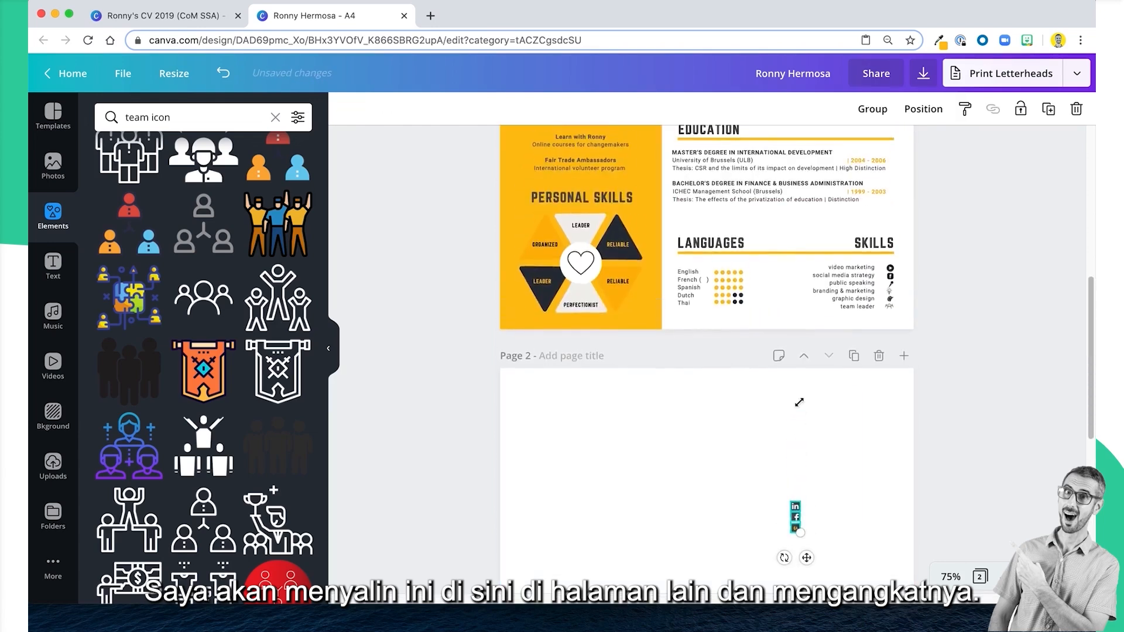
scroll(802, 553, down, 2)
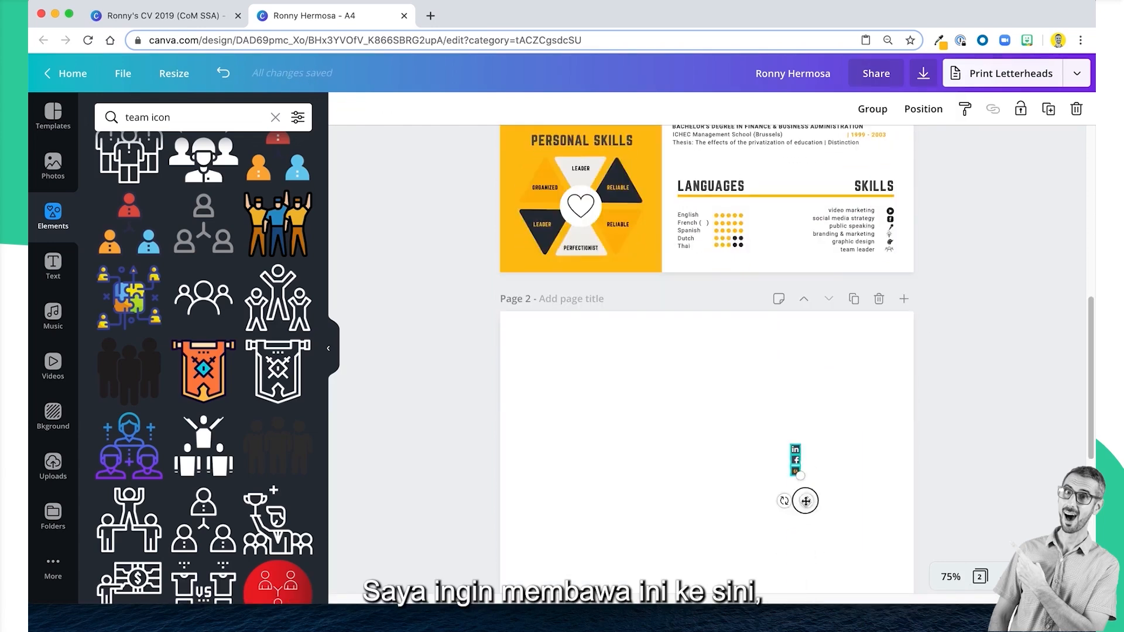
drag(804, 502, 792, 214)
click(1041, 248)
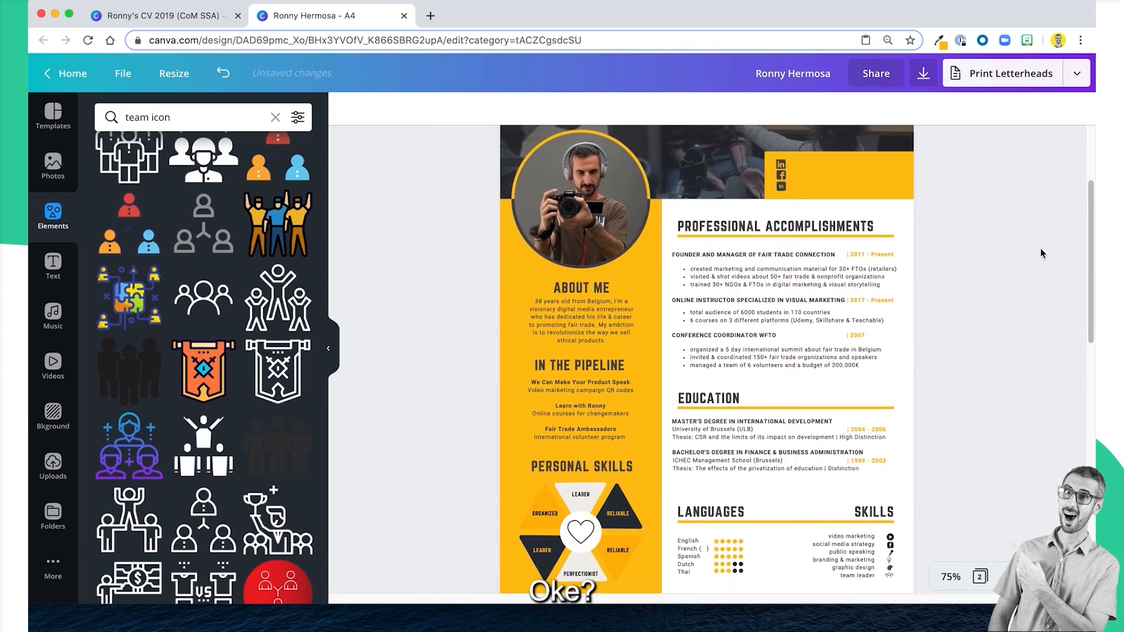
scroll(1041, 248, up, 2)
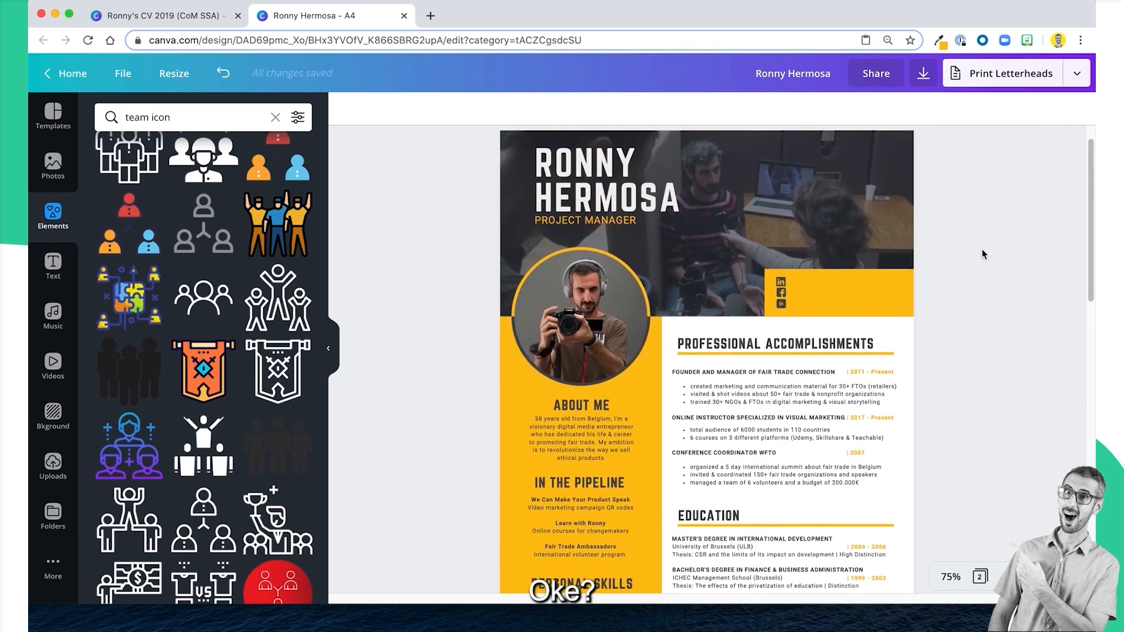
Copy the web link attached to the first social profile line in the example CV's yellow box.
click(225, 22)
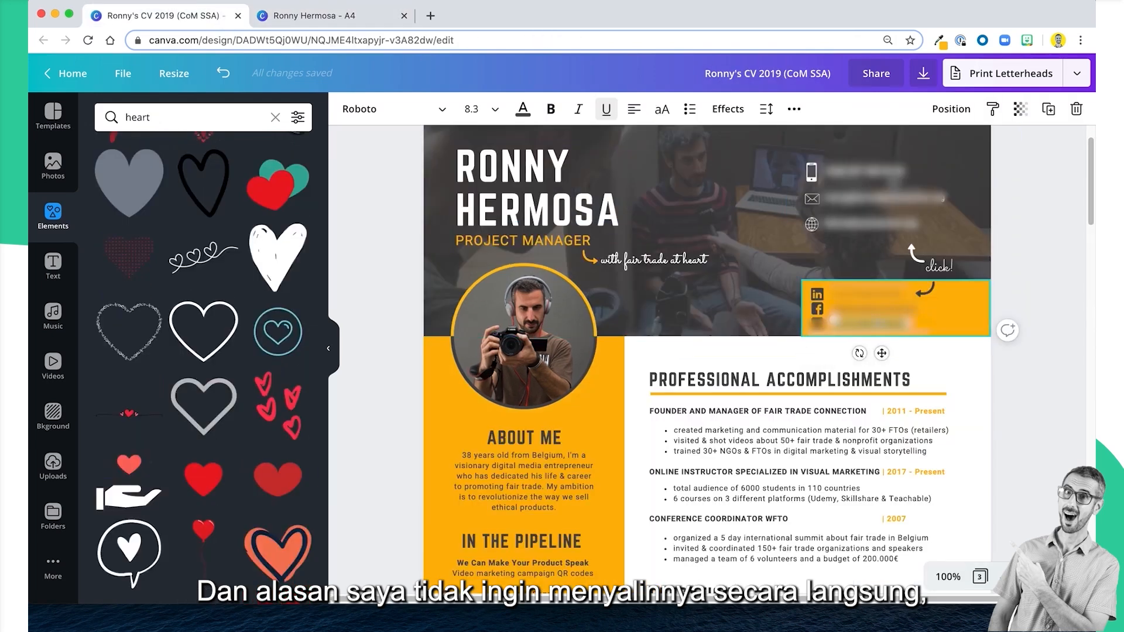
shift+click(873, 309)
shift+click(873, 295)
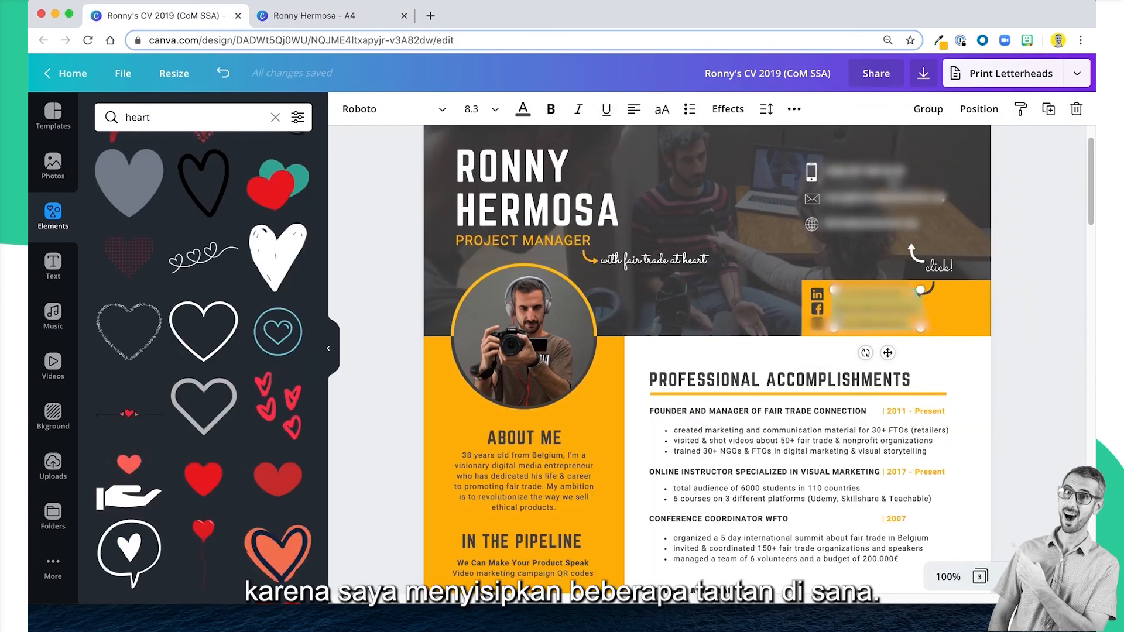
click(1032, 317)
click(873, 291)
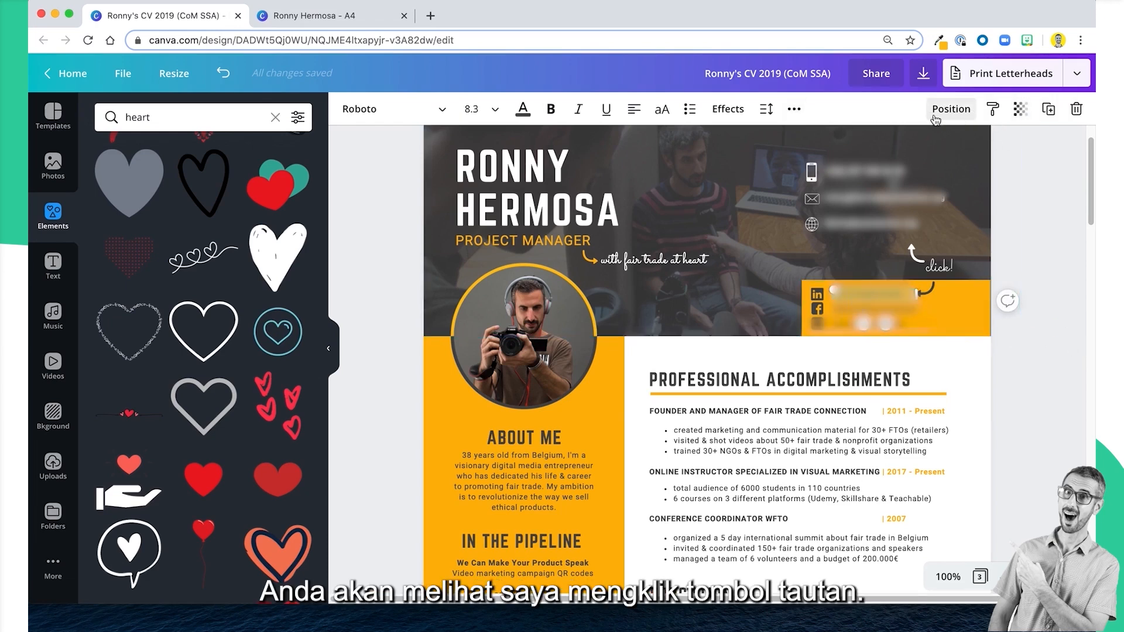
click(791, 111)
click(753, 144)
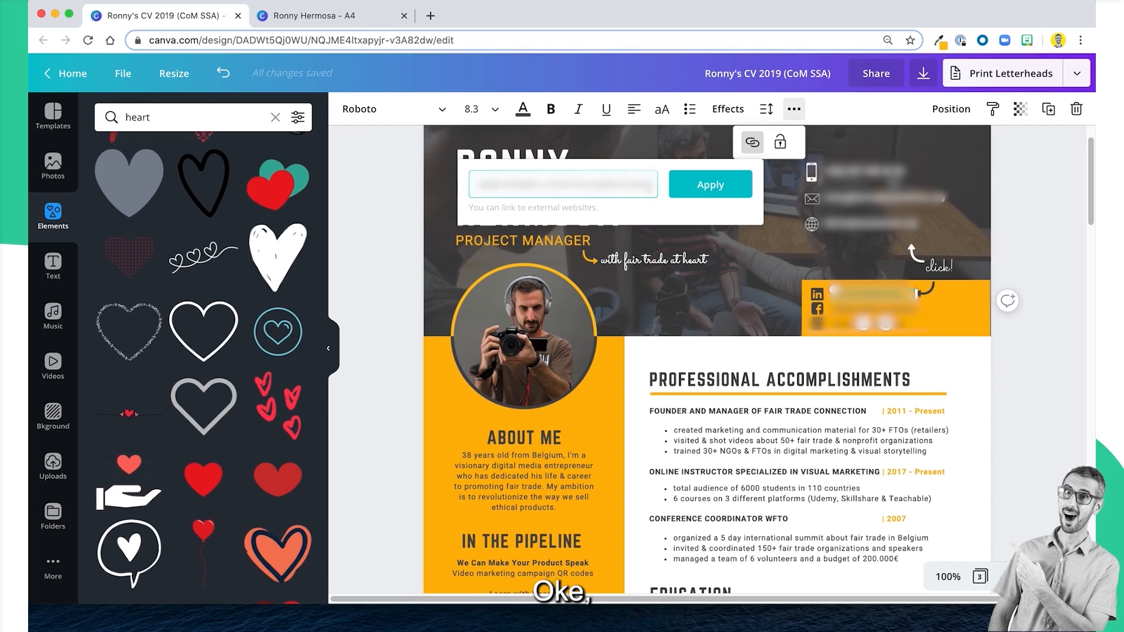
drag(647, 185, 469, 186)
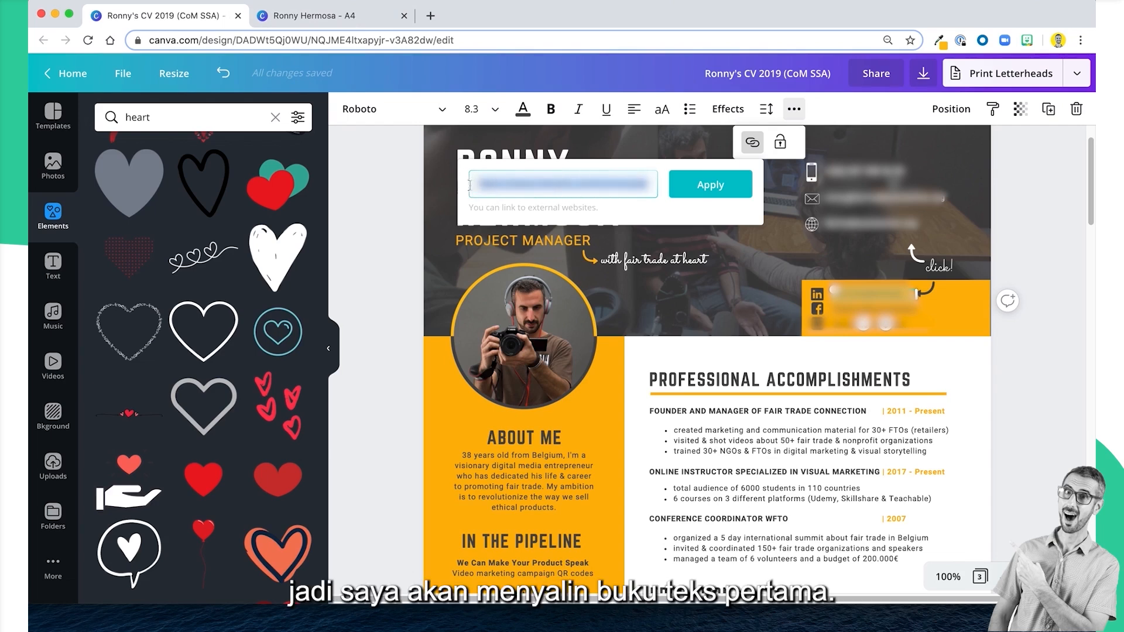
click(1034, 339)
Switch to the A4 design, add a new text box and place it in the yellow header box by the LinkedIn icon.
click(328, 15)
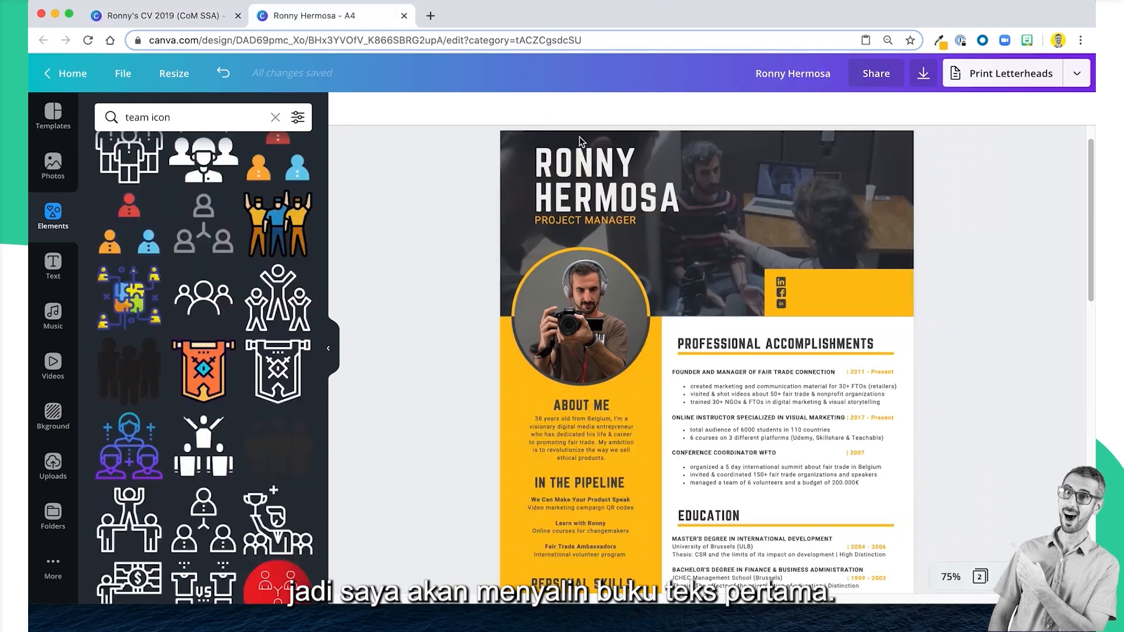
click(785, 290)
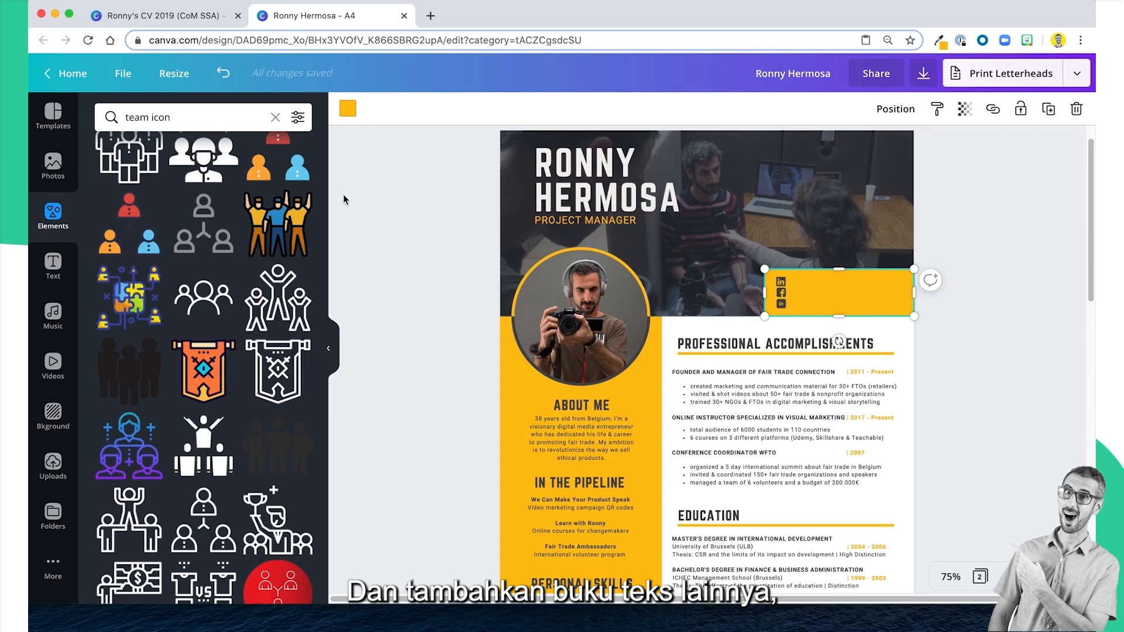
click(831, 287)
key(t)
drag(816, 321, 825, 272)
click(790, 394)
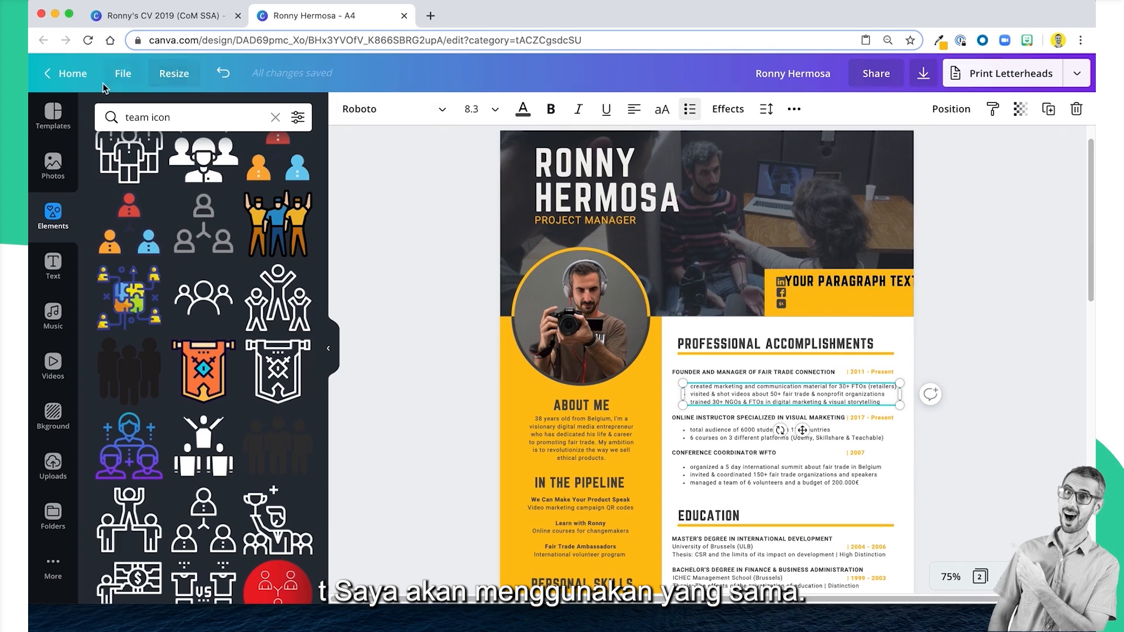
click(982, 383)
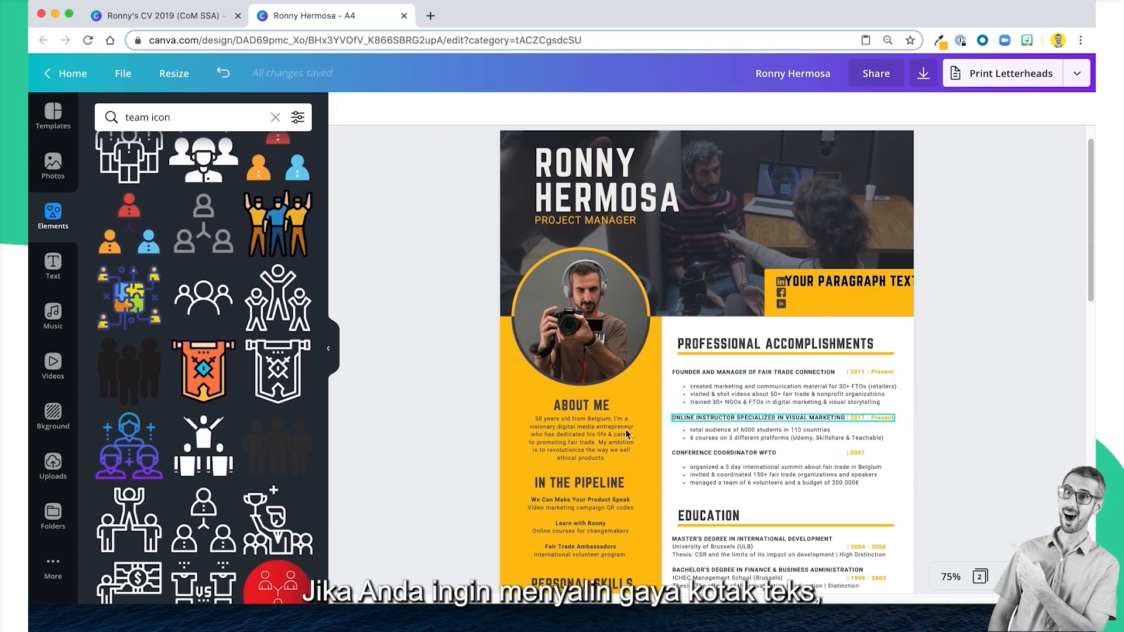
Copy the About Me paragraph's text style onto the new text box in the yellow box and left-align it.
click(604, 430)
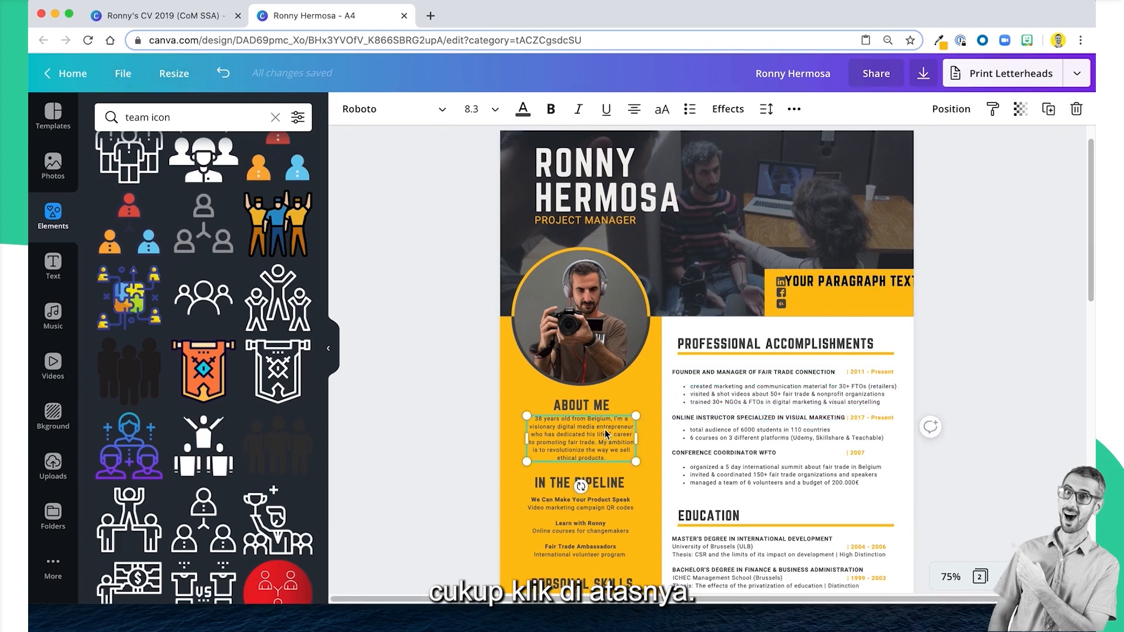
click(992, 109)
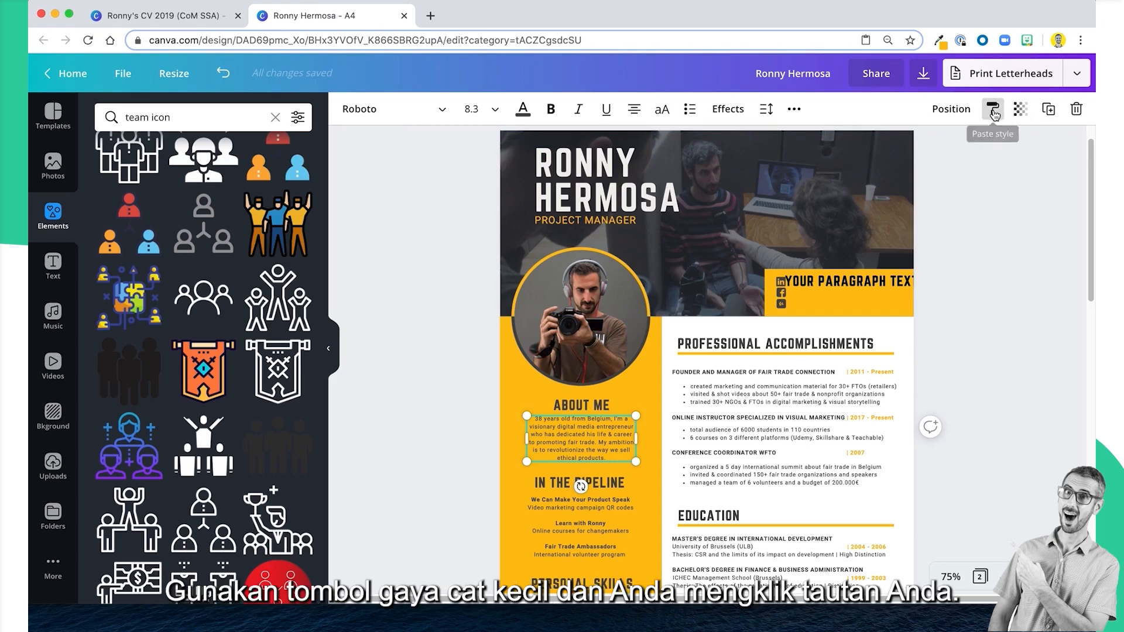
click(831, 284)
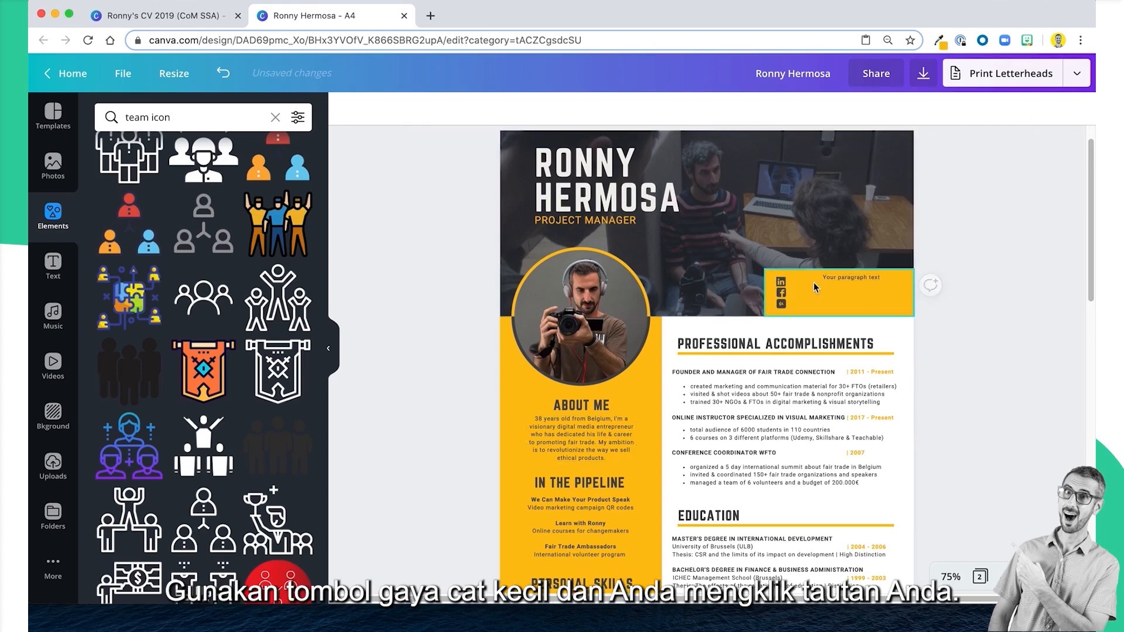
drag(840, 277, 828, 280)
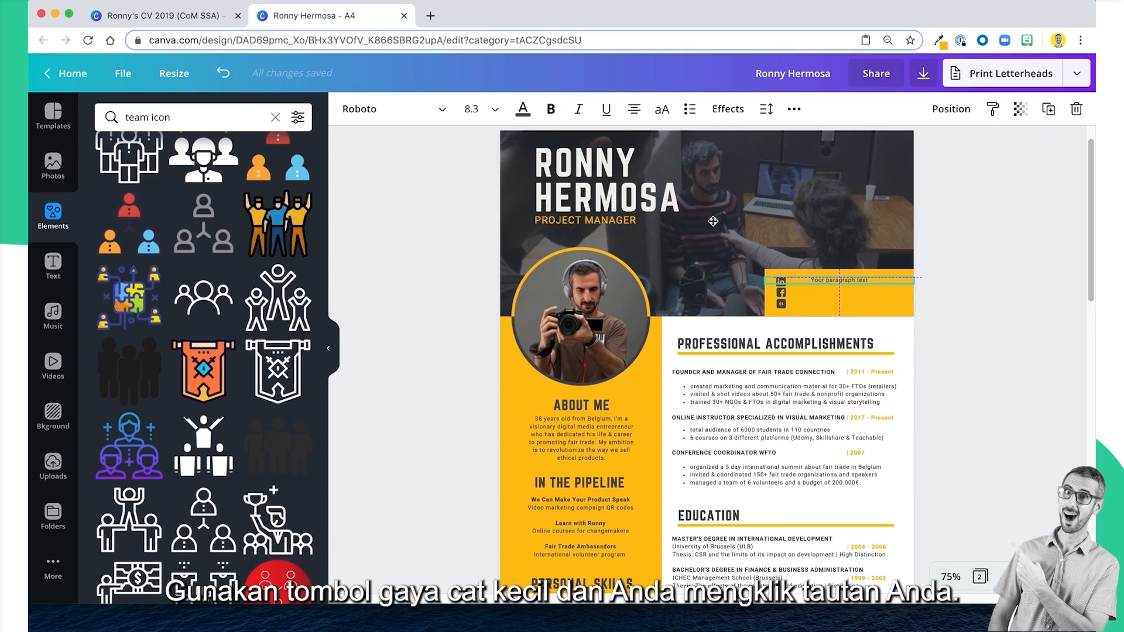
click(634, 109)
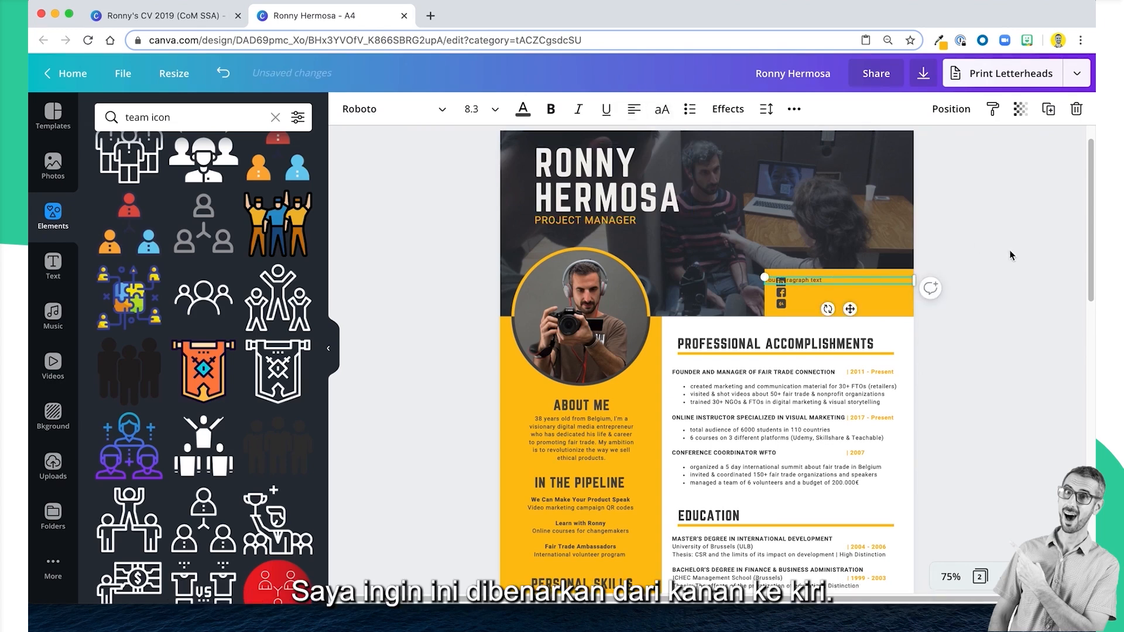
Move the placeholder text just to the right of the LinkedIn icon and set its font size to 8.3.
click(932, 284)
click(898, 279)
drag(906, 282, 840, 284)
click(1004, 246)
click(824, 282)
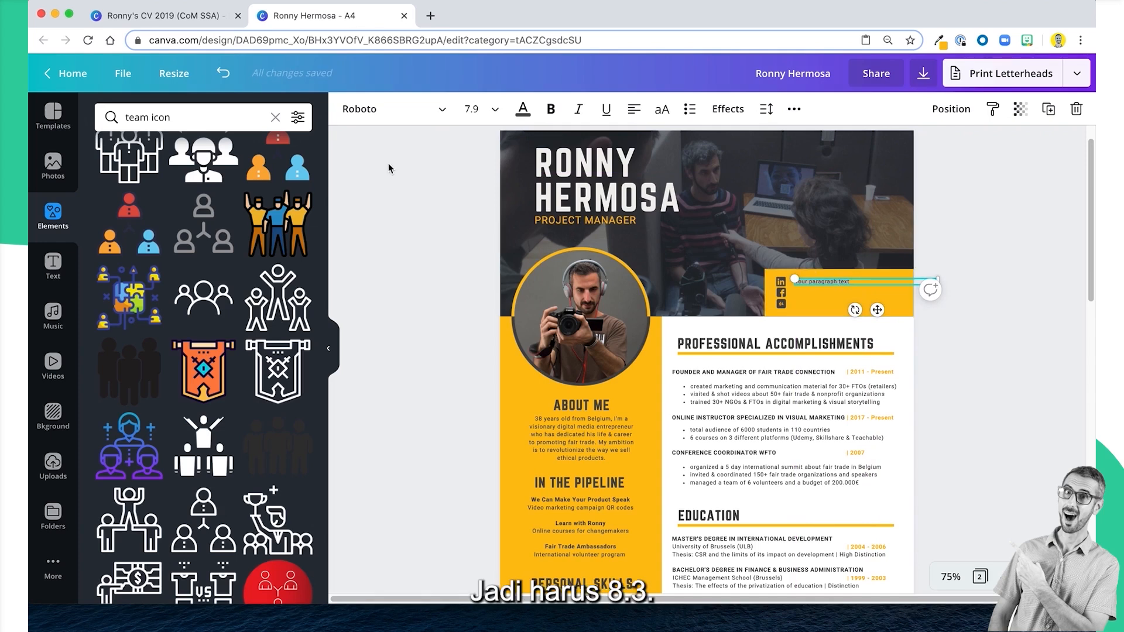
click(476, 110)
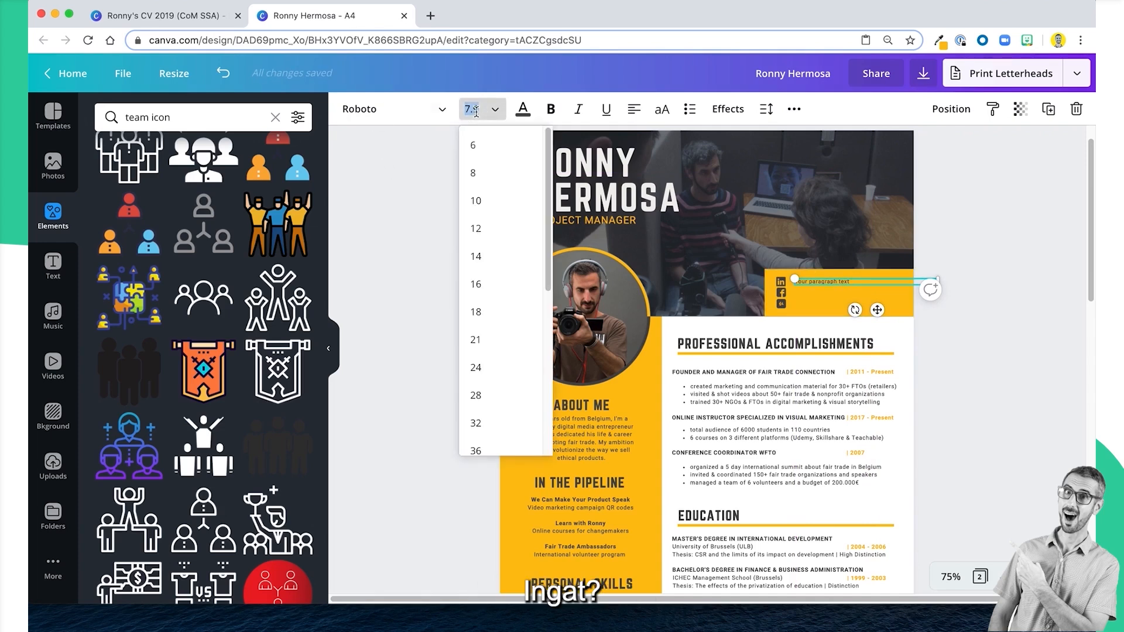
text(8.3)
key(Return)
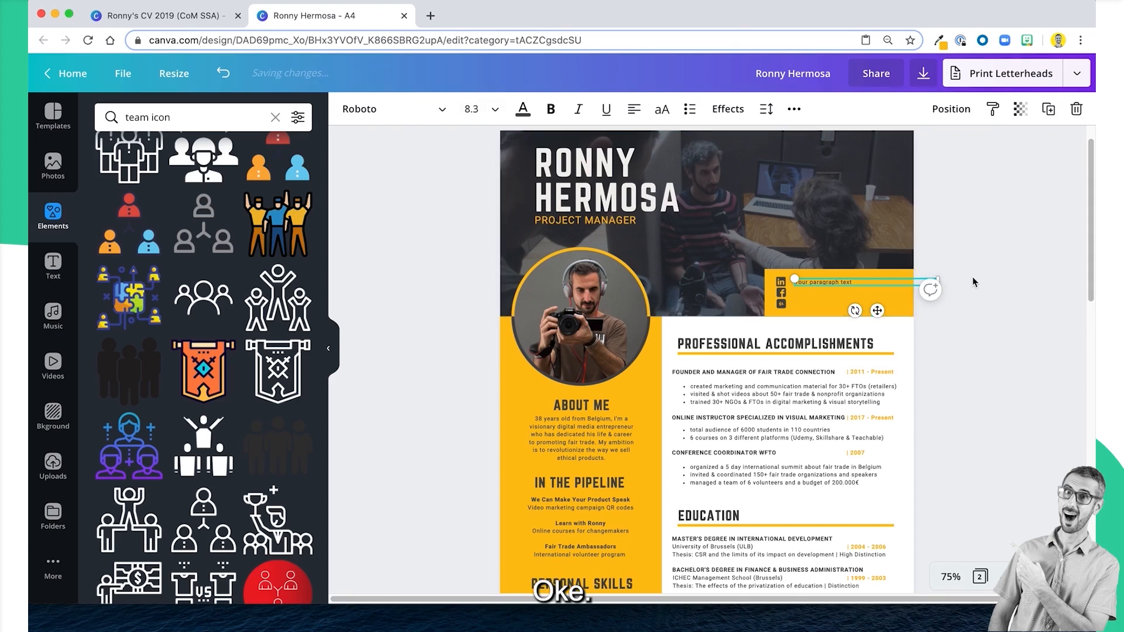
click(974, 282)
click(857, 289)
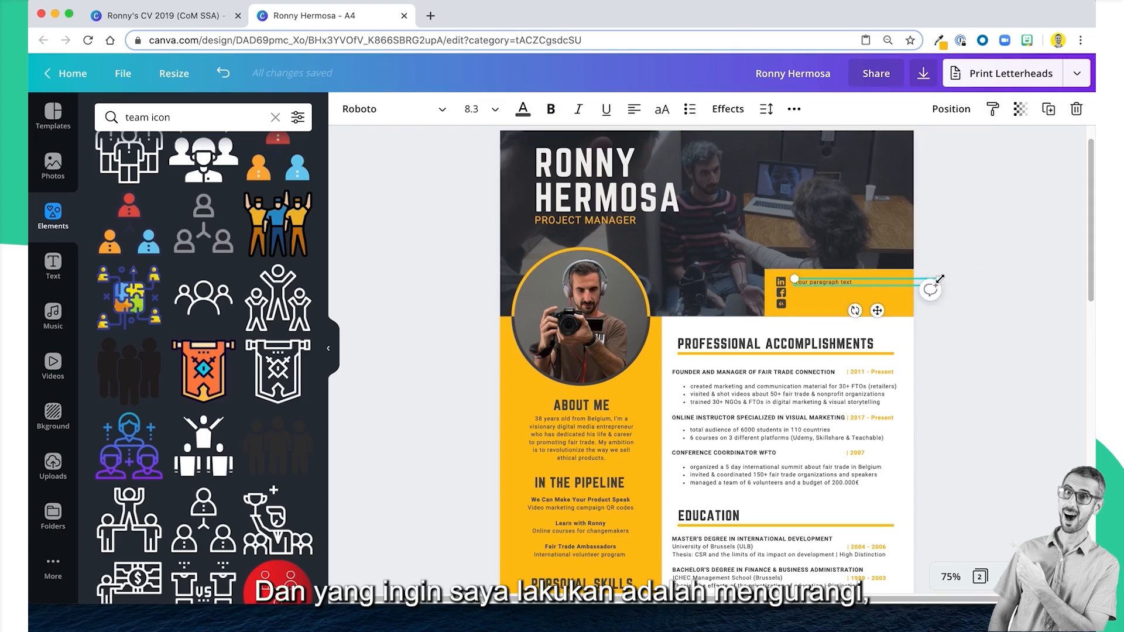
Shrink the placeholder text box to end at the page's right edge and reset its font size to 8.3.
drag(940, 279, 917, 277)
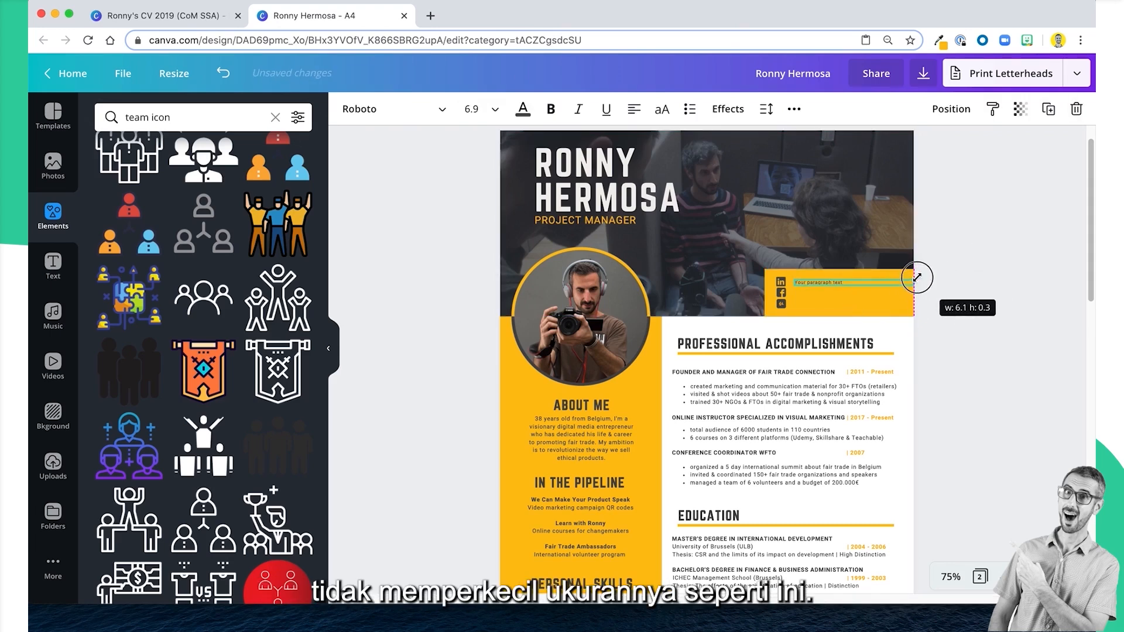
click(465, 105)
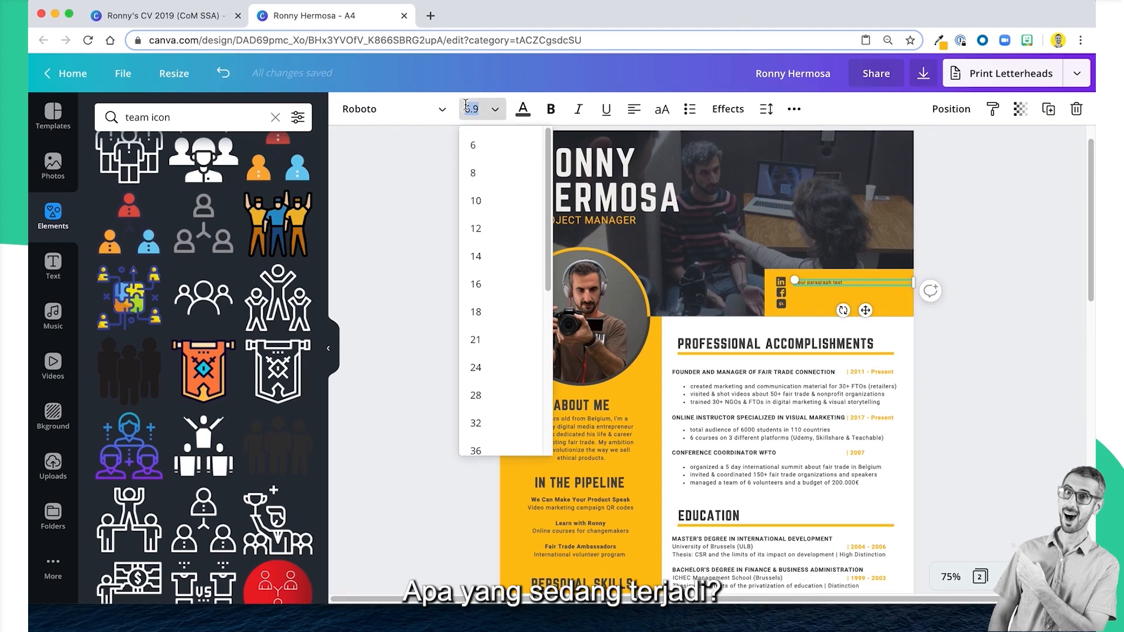
text(8.3)
key(Return)
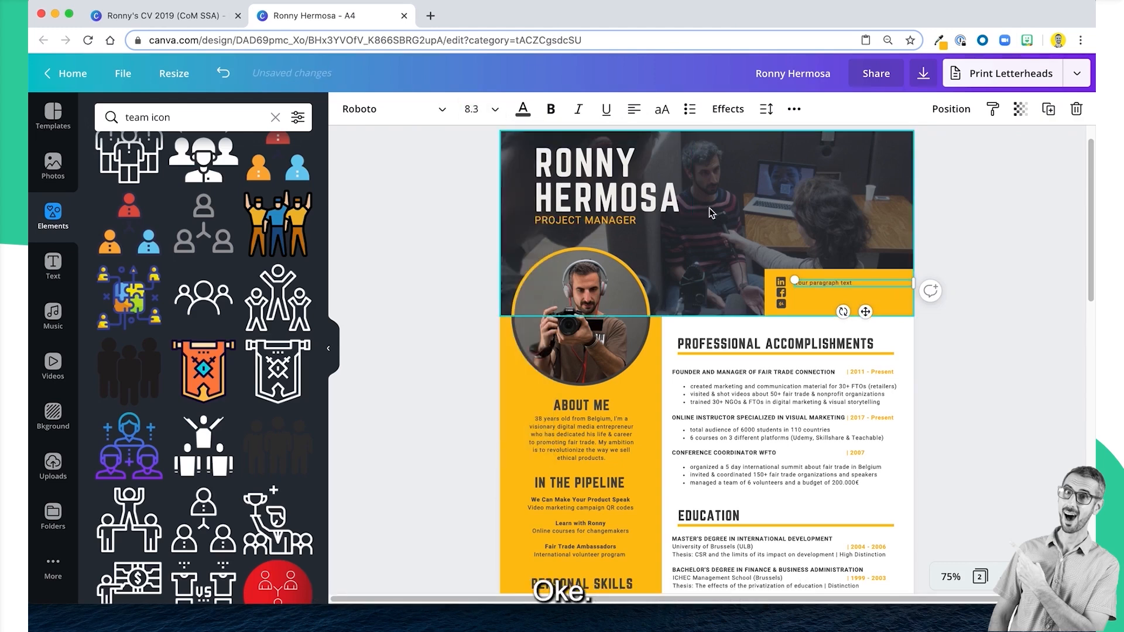
Widen the yellow header box slightly beyond the page's right edge.
click(951, 585)
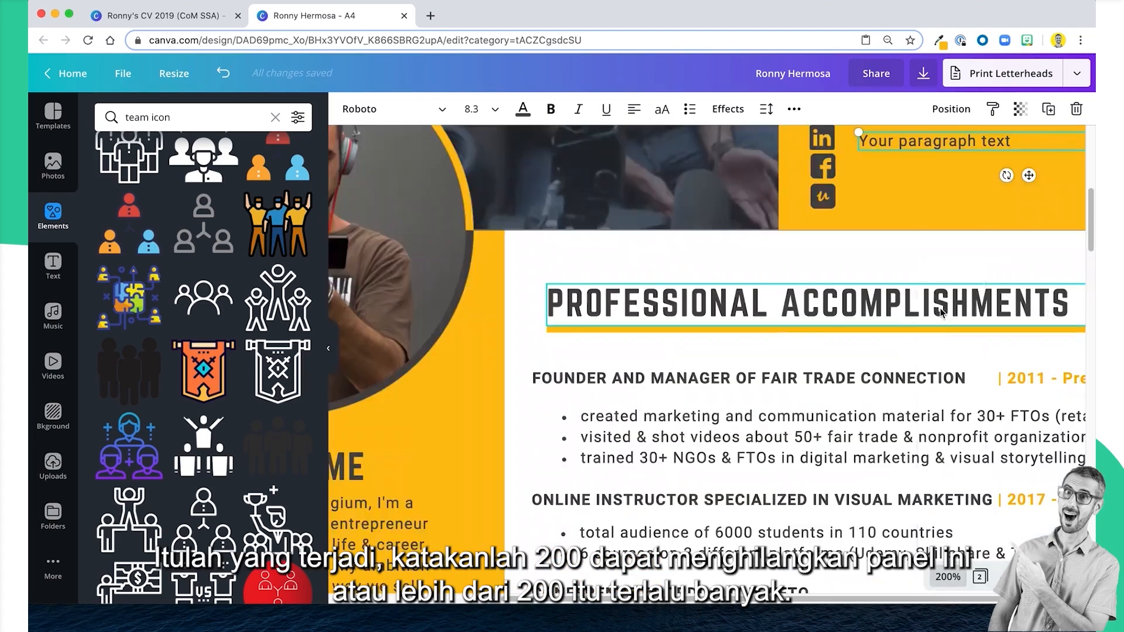
click(939, 305)
drag(870, 599, 905, 599)
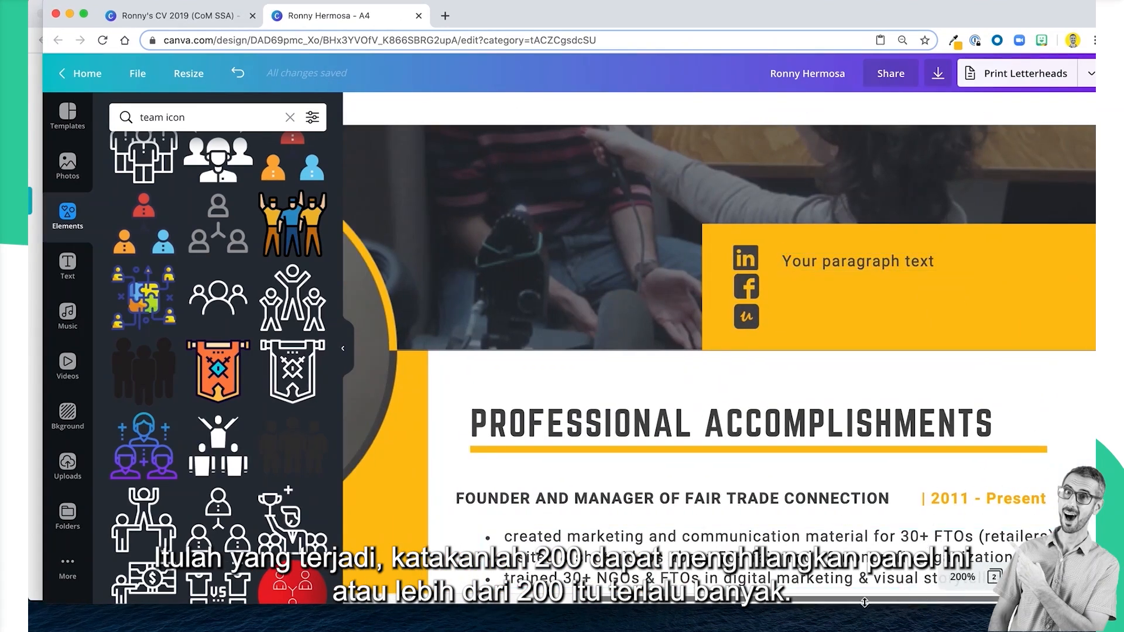
click(343, 349)
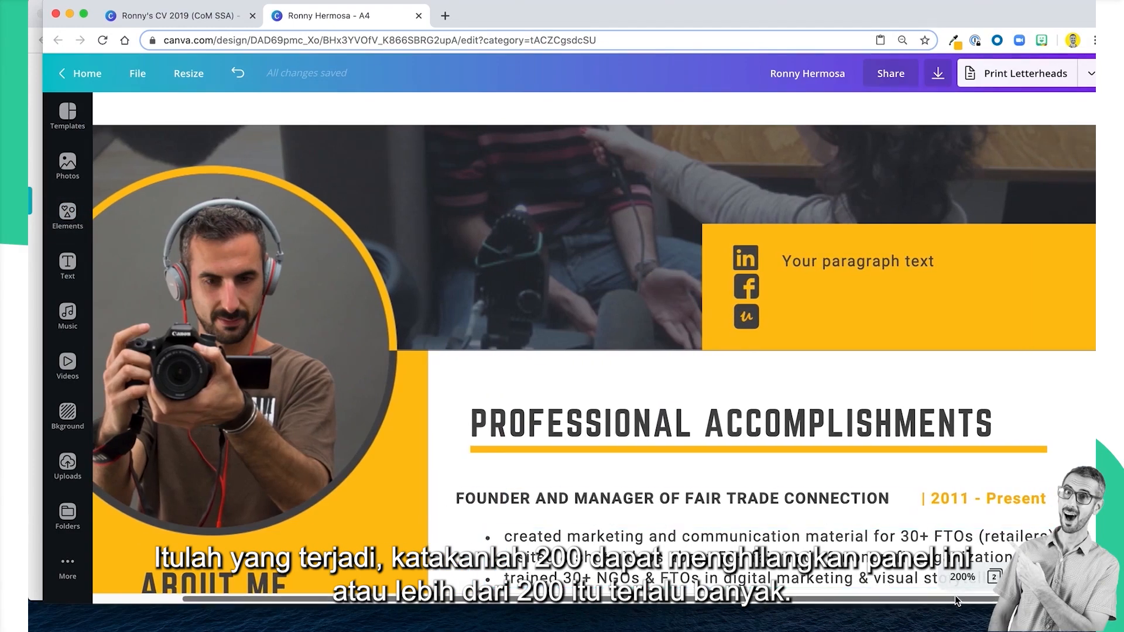
click(963, 580)
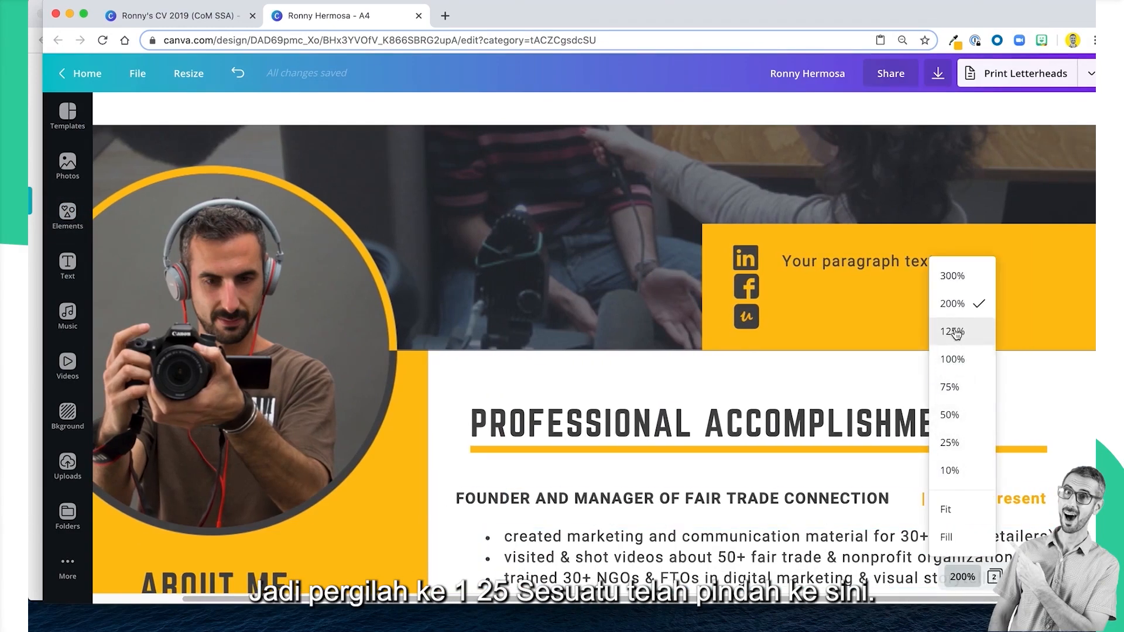
click(953, 330)
click(914, 351)
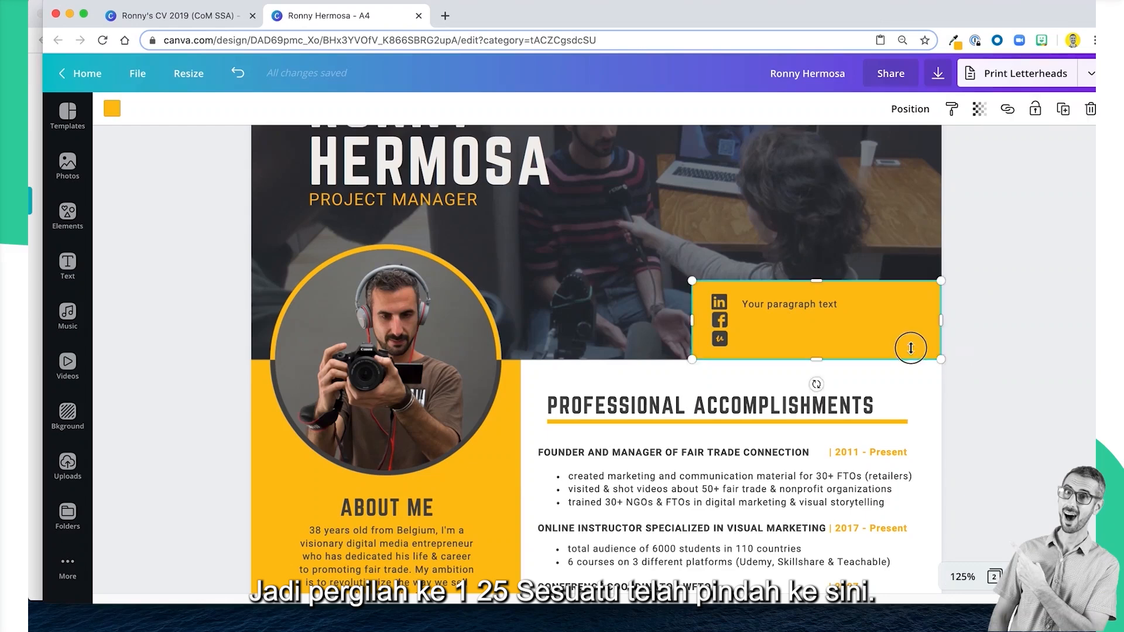
drag(951, 321, 958, 322)
click(978, 366)
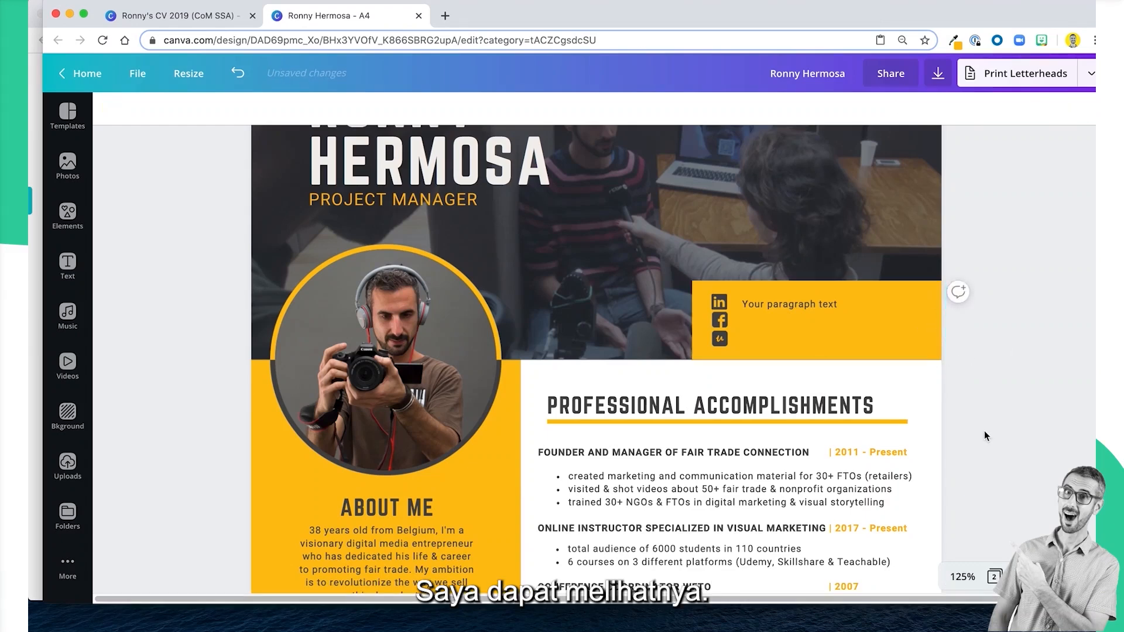
click(917, 335)
click(945, 382)
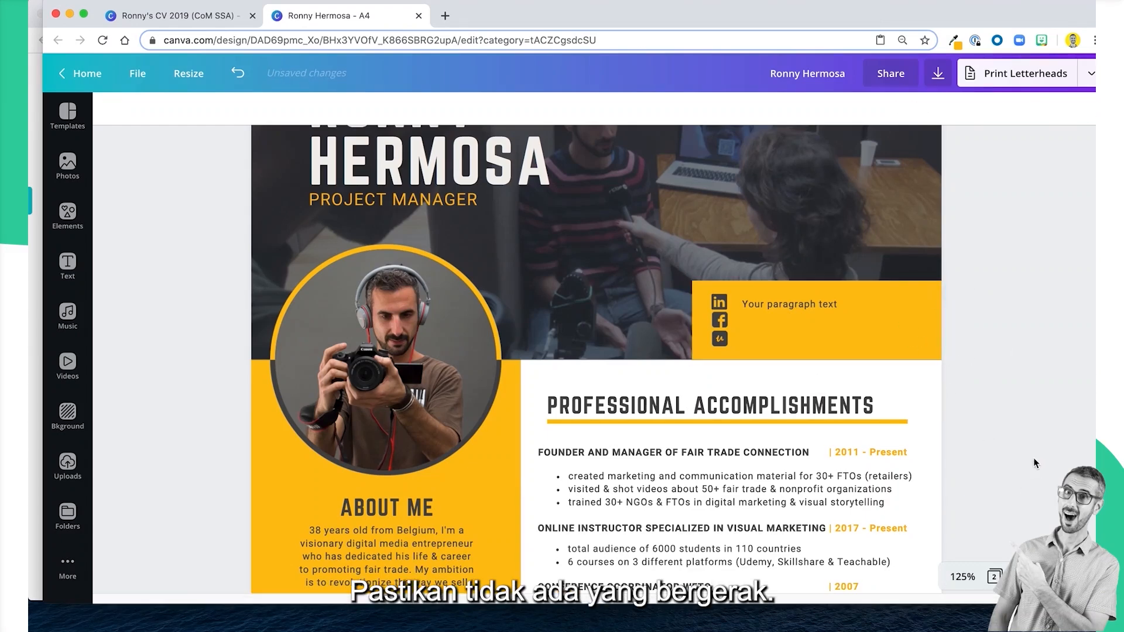
Lock the yellow header box in place behind the social icons.
click(853, 336)
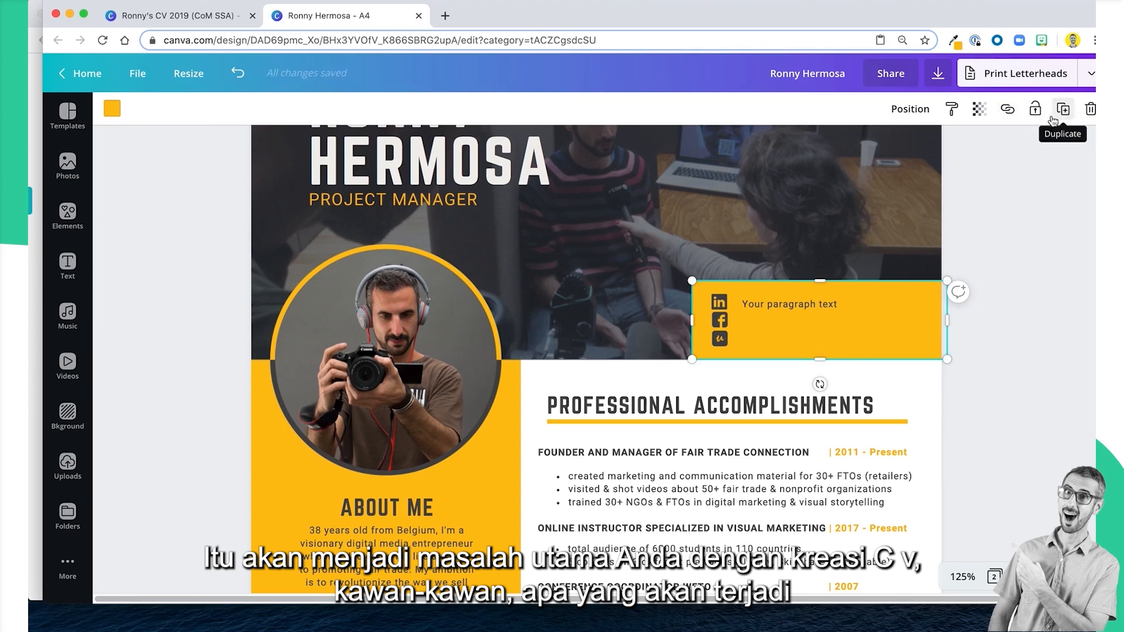
drag(517, 19, 503, 18)
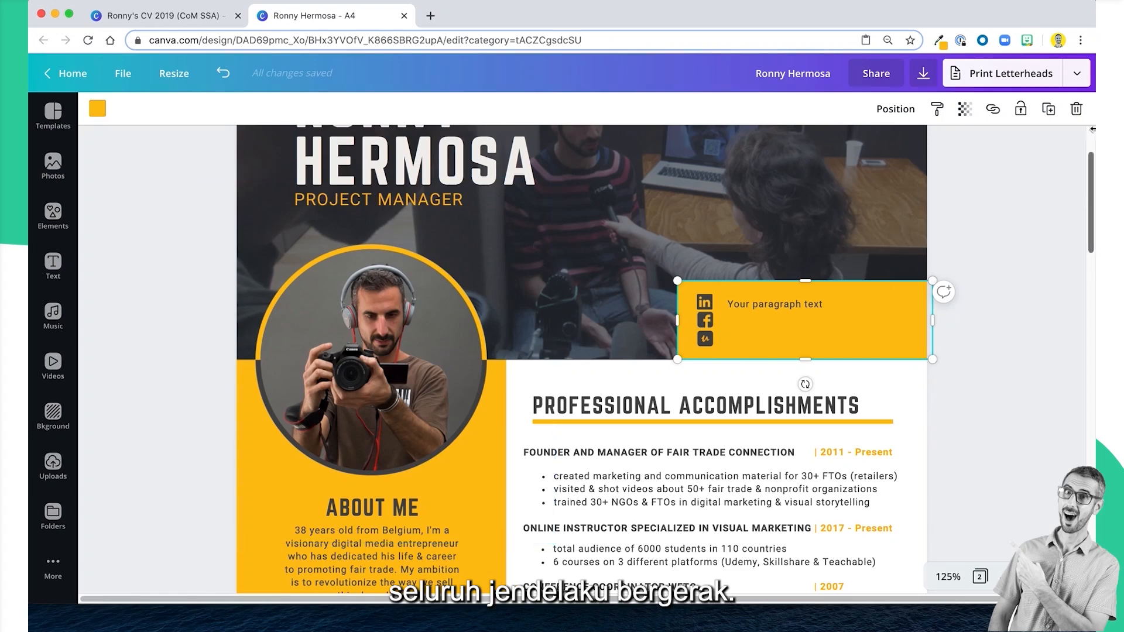
click(1019, 114)
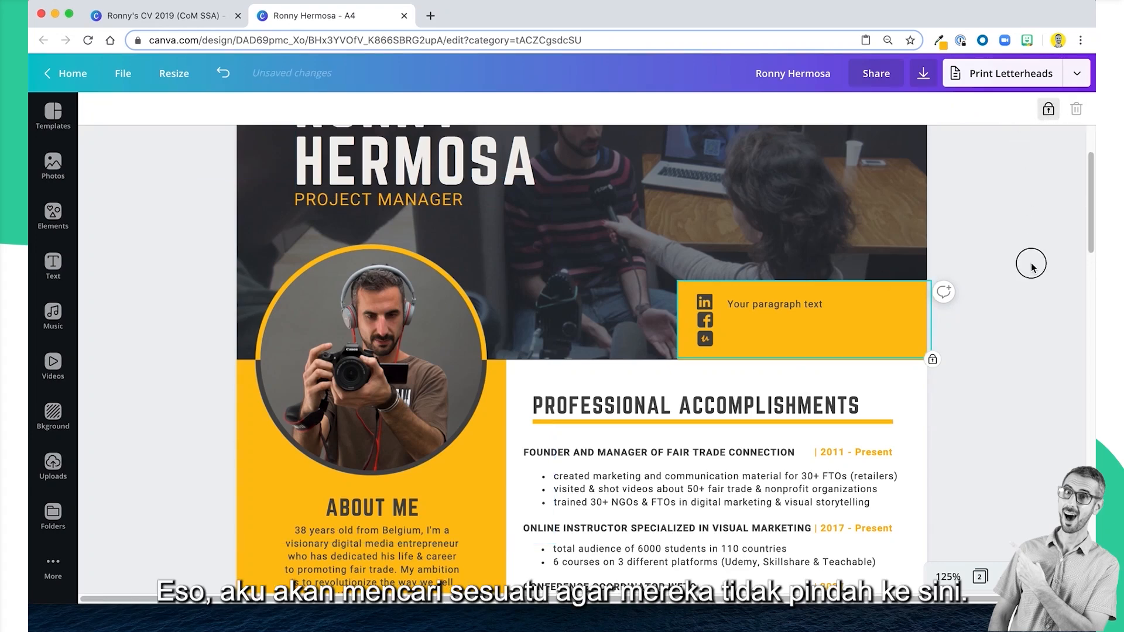
click(975, 434)
Narrow the placeholder text box to about the text's length and align it with the LinkedIn icon.
click(920, 305)
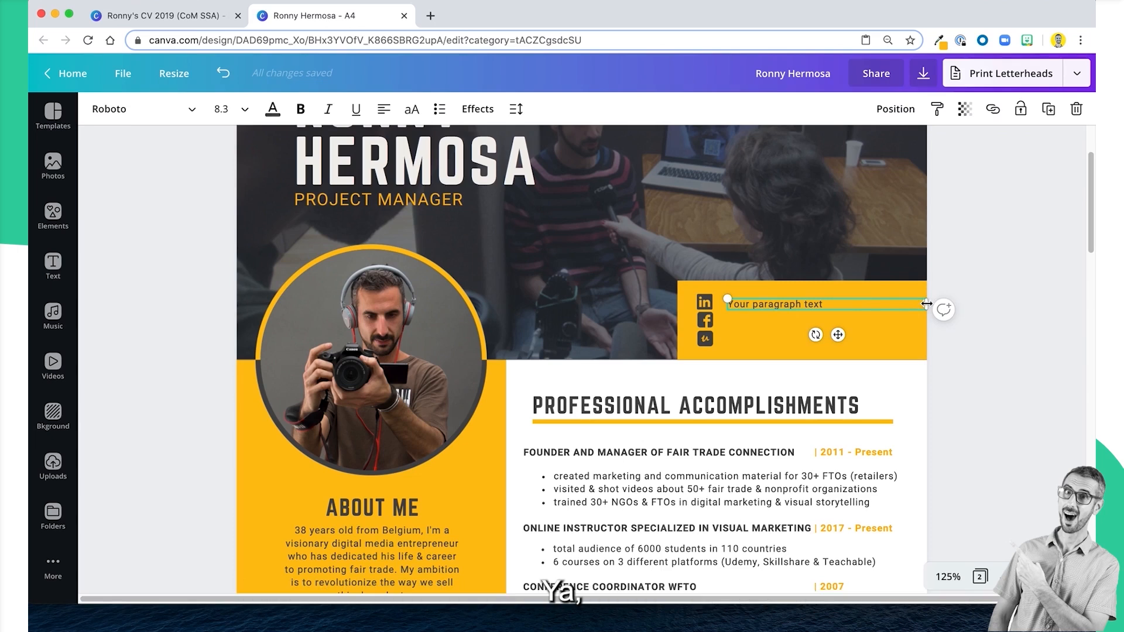
drag(925, 304, 858, 304)
click(745, 323)
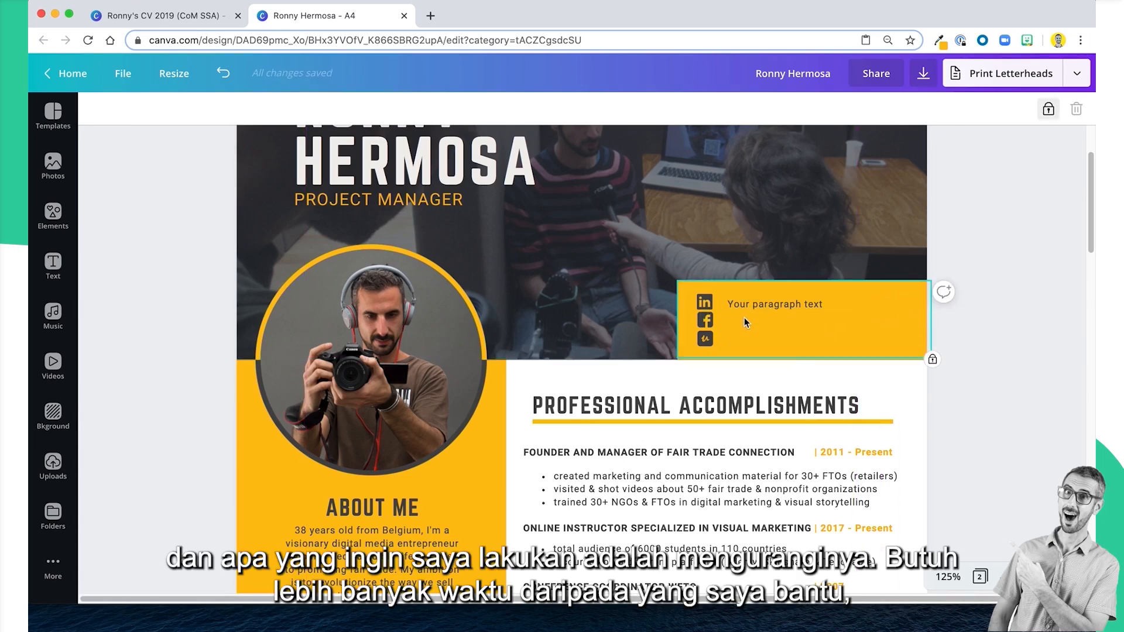
drag(745, 305, 743, 302)
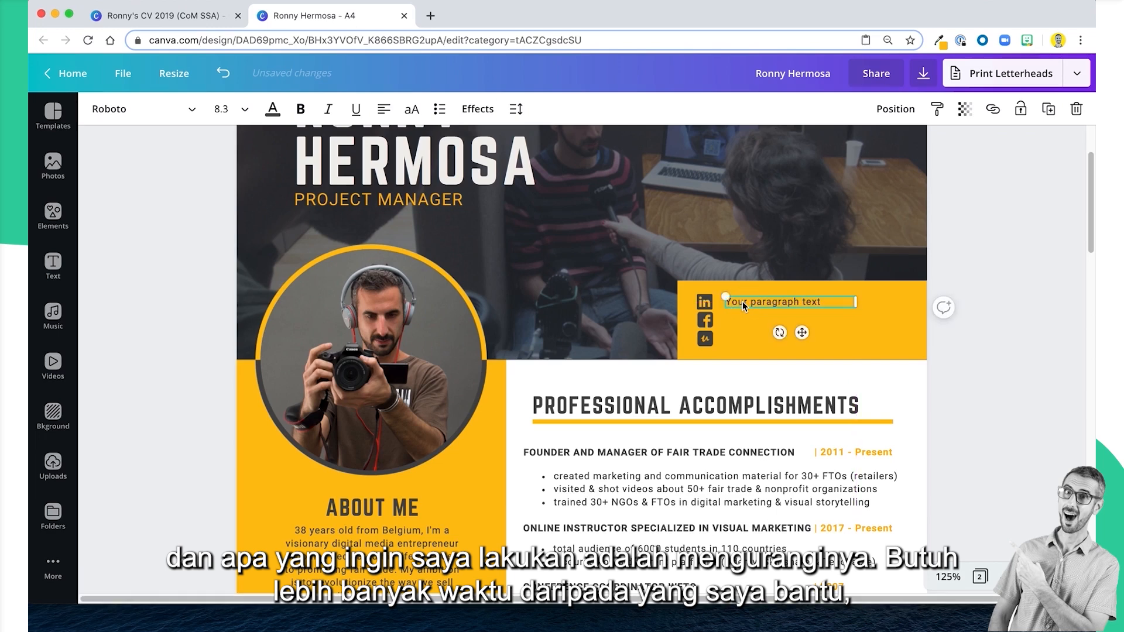
Replace the placeholder text with the copied profile link and widen the text box to hold it on one line.
double_click(743, 302)
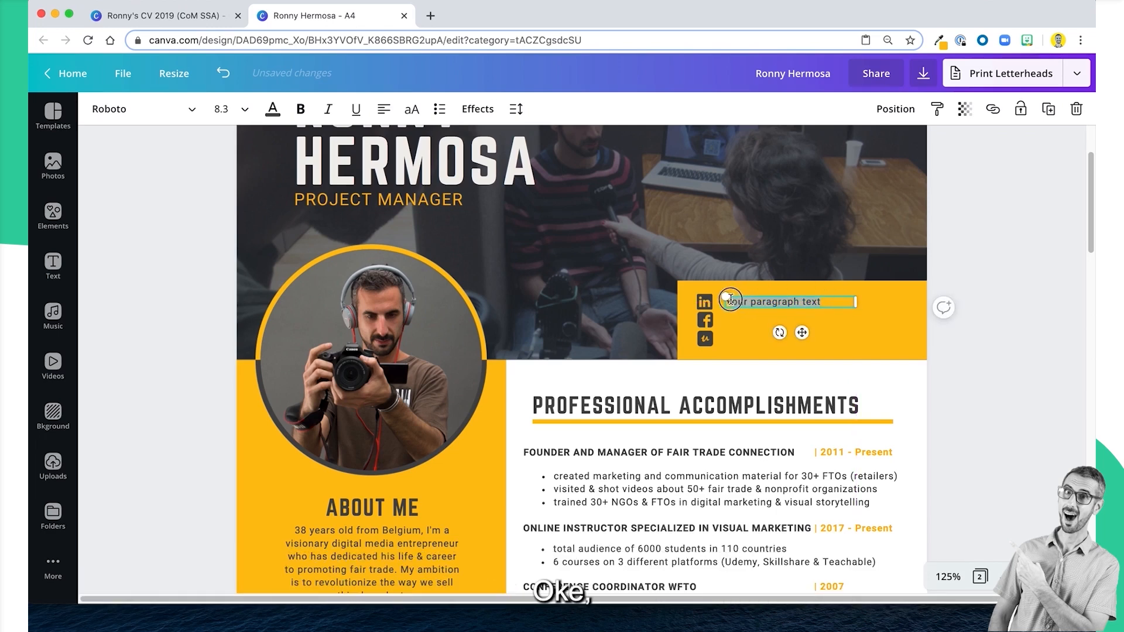
key(ctrl+v)
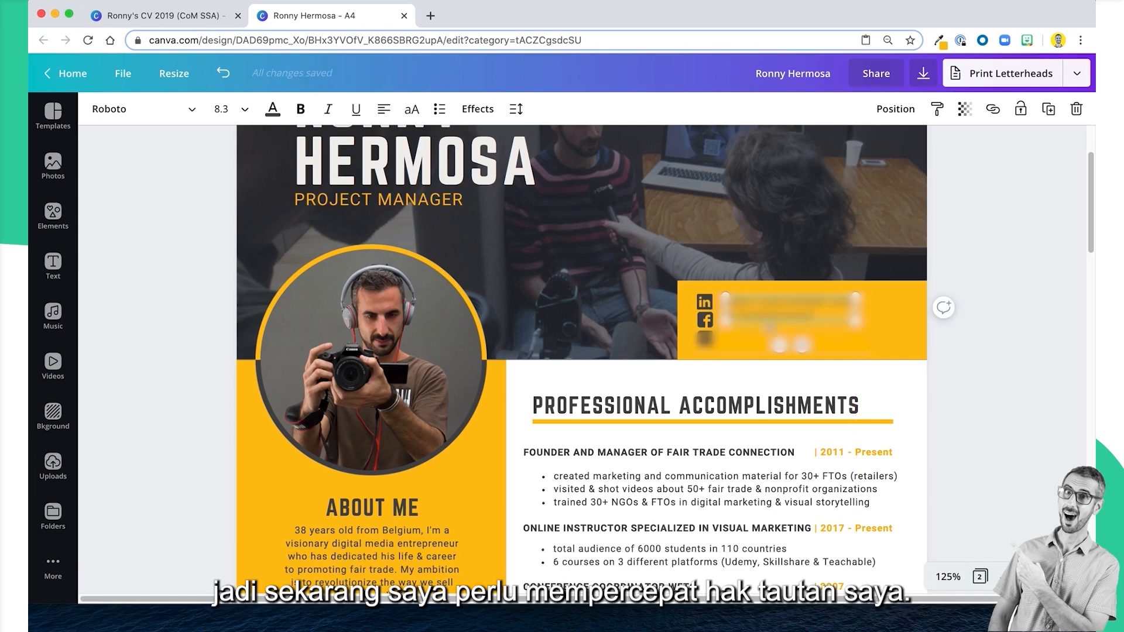
drag(855, 302, 945, 308)
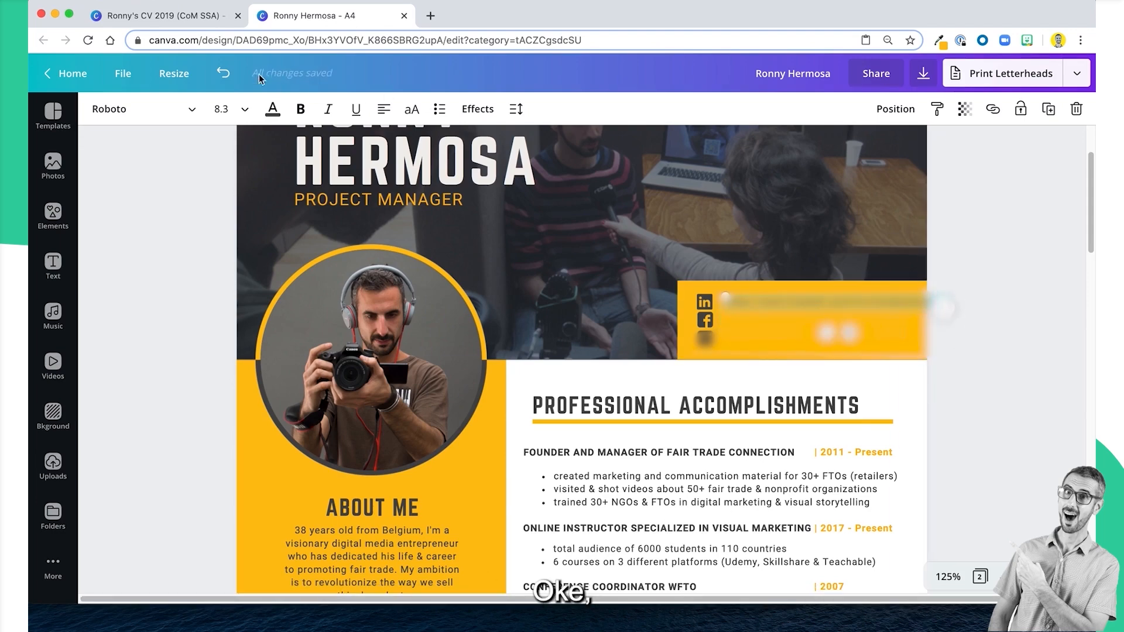
Check the profile line in the example CV and delete the unneeded first part of the pasted link text.
click(185, 20)
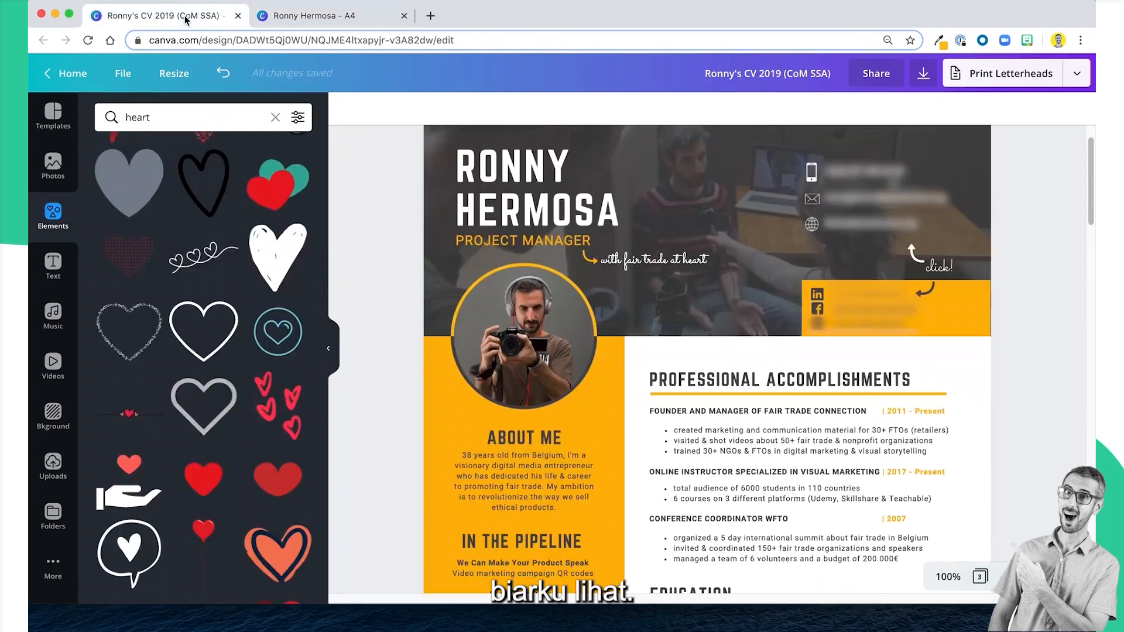
click(349, 17)
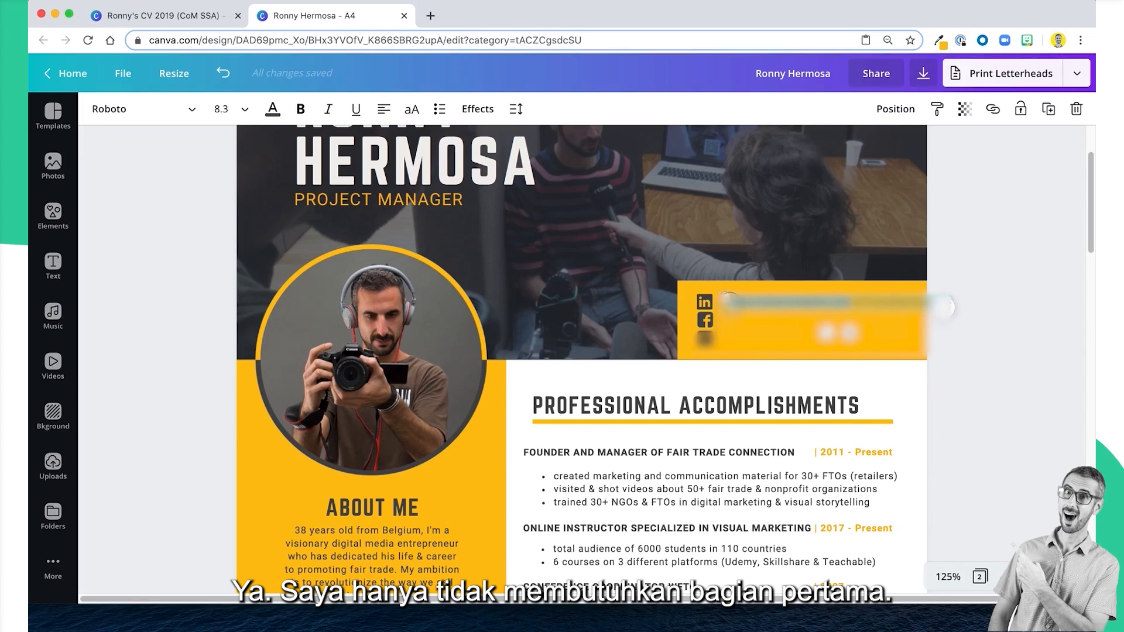
key(BackSpace)
click(987, 228)
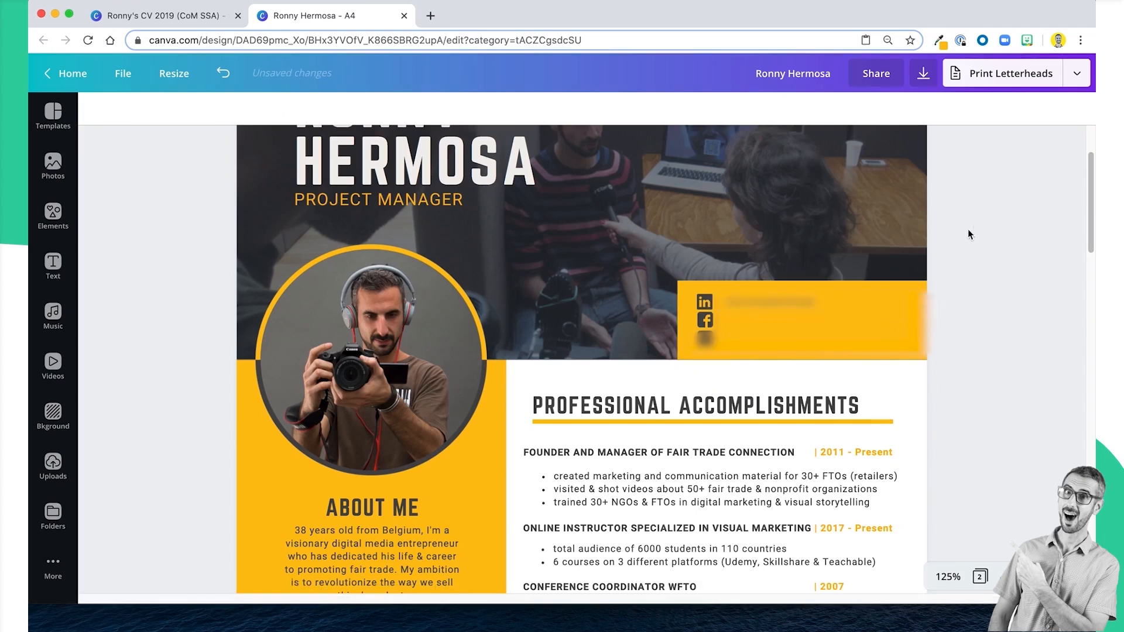
Link the profile text beside the LinkedIn icon to the copied profile address.
click(763, 301)
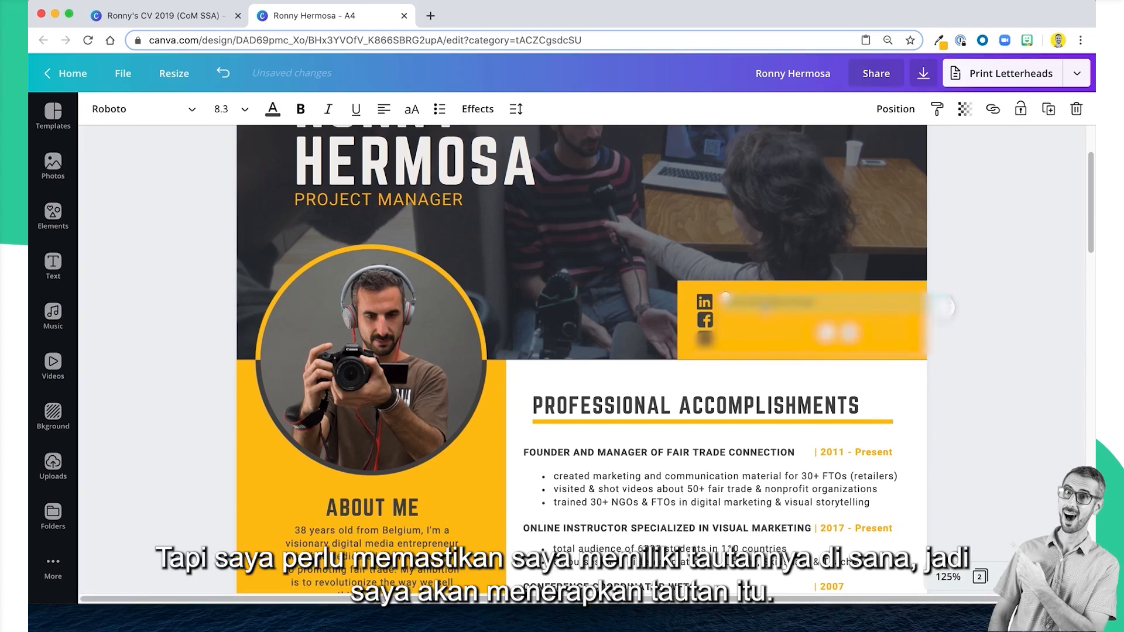
click(993, 109)
key(super+v)
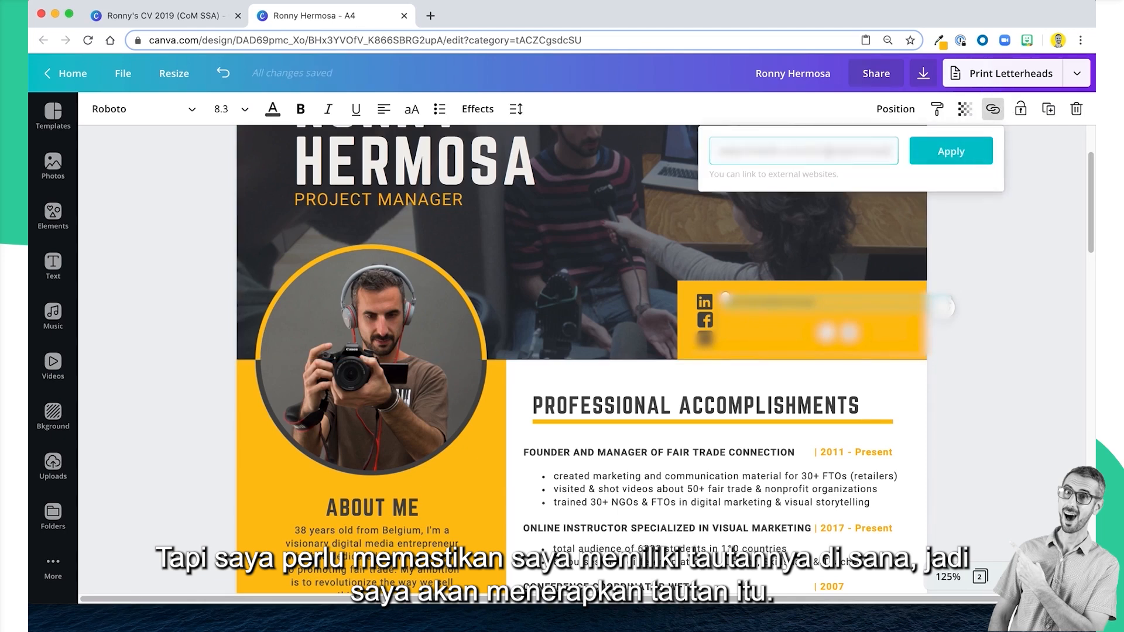
click(922, 163)
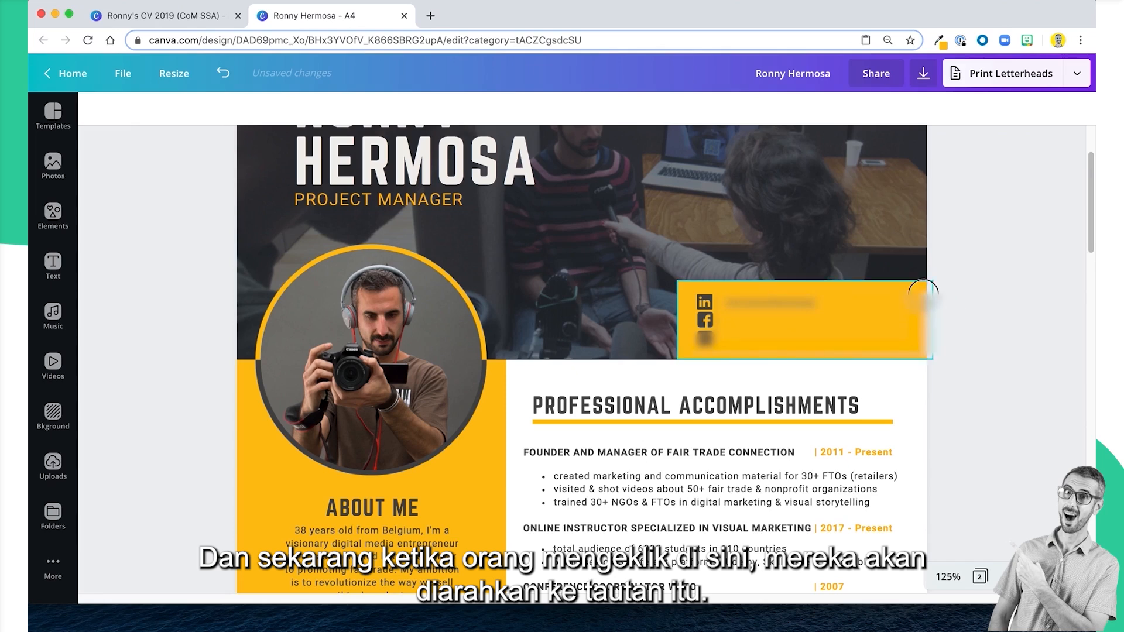
Duplicate the LinkedIn profile line beside the Facebook and third icons and clear the inherited link addresses from both copies.
click(937, 306)
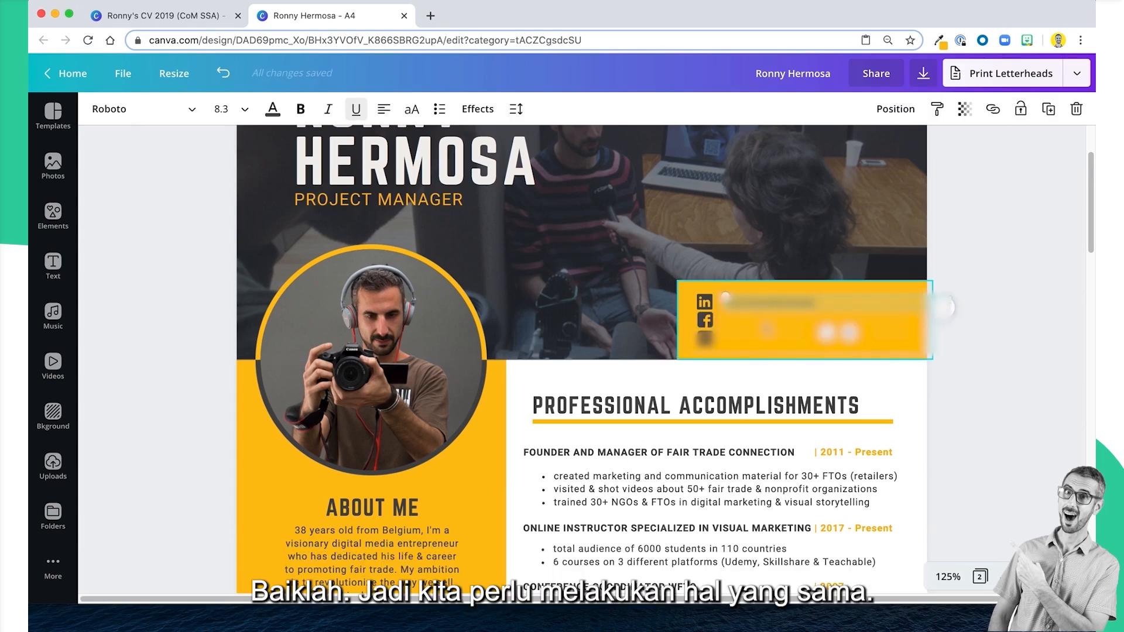
drag(760, 305, 760, 345)
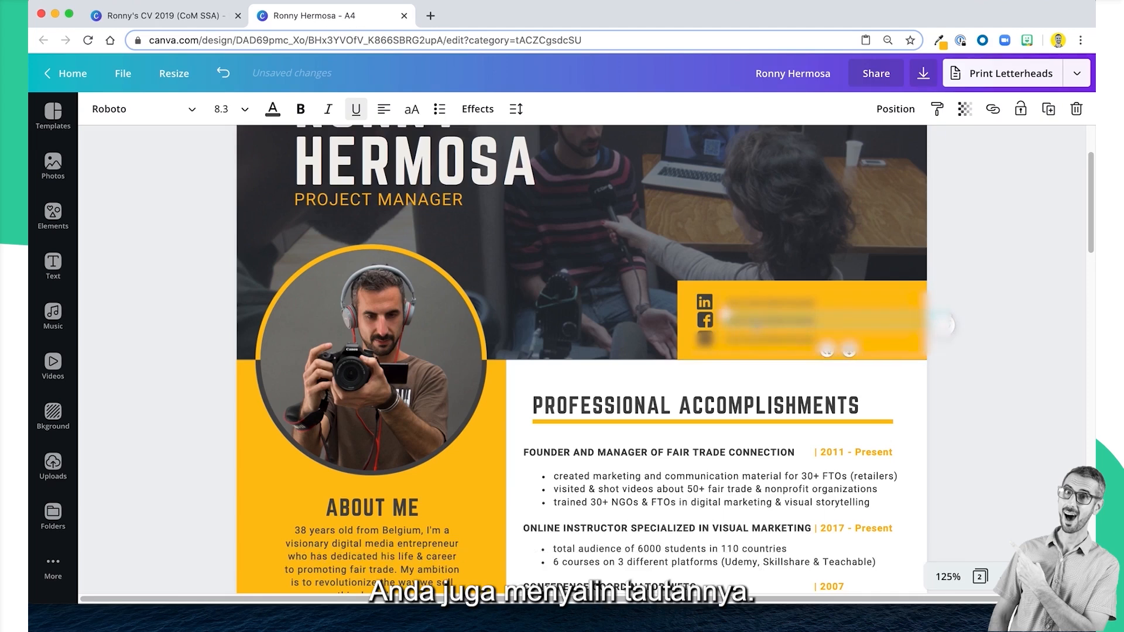
click(993, 110)
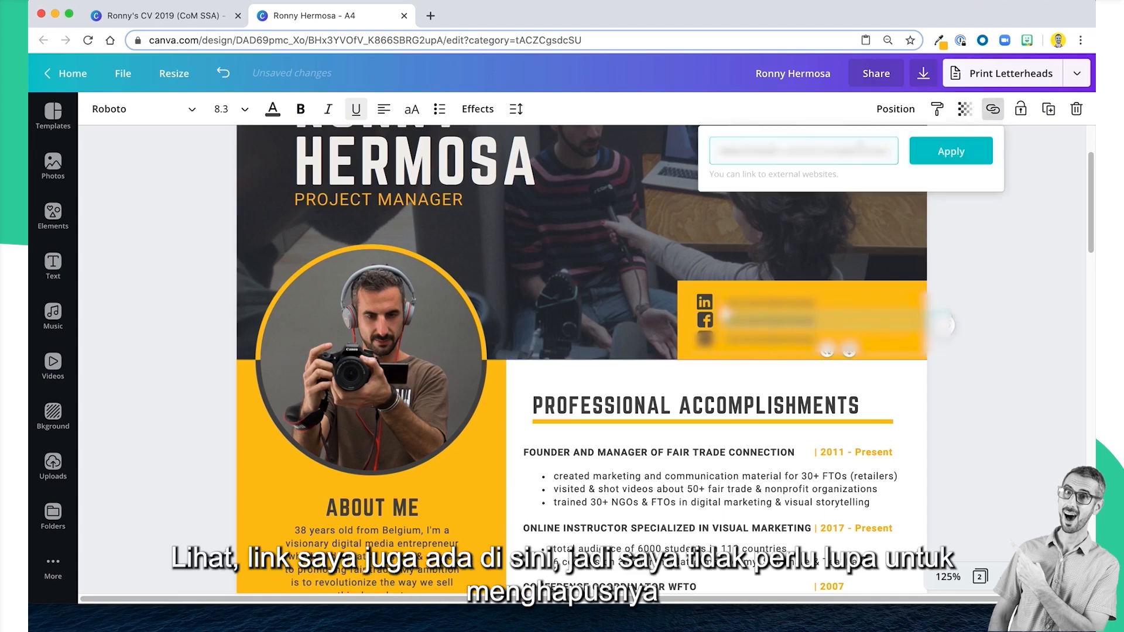
drag(895, 151, 700, 155)
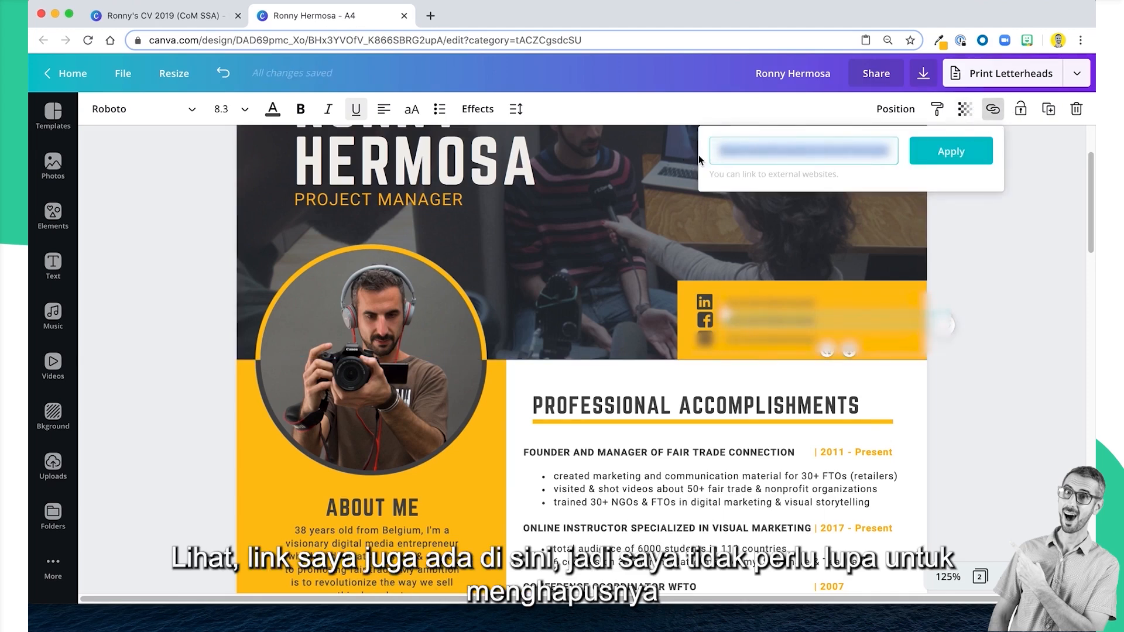
key(BackSpace)
click(788, 340)
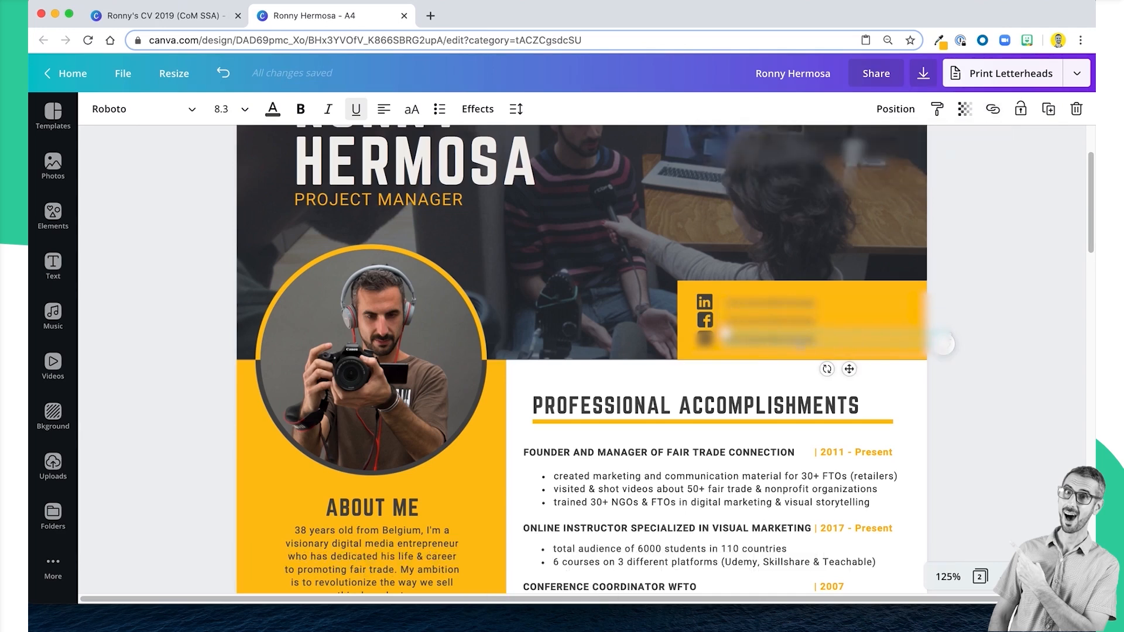
click(993, 109)
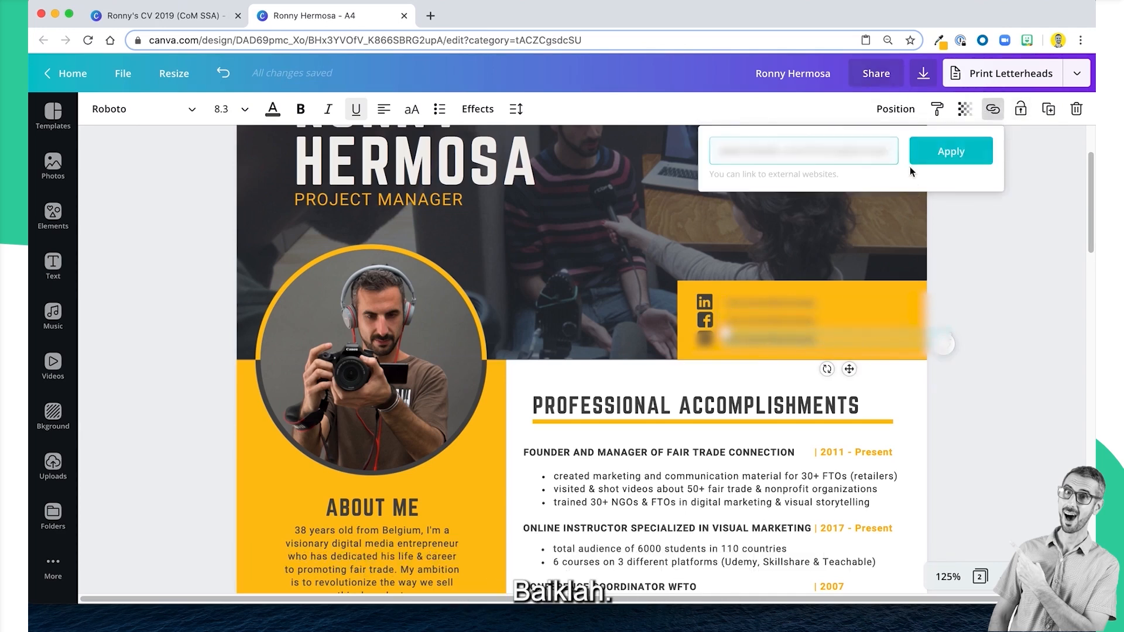
drag(896, 151, 711, 143)
key(BackSpace)
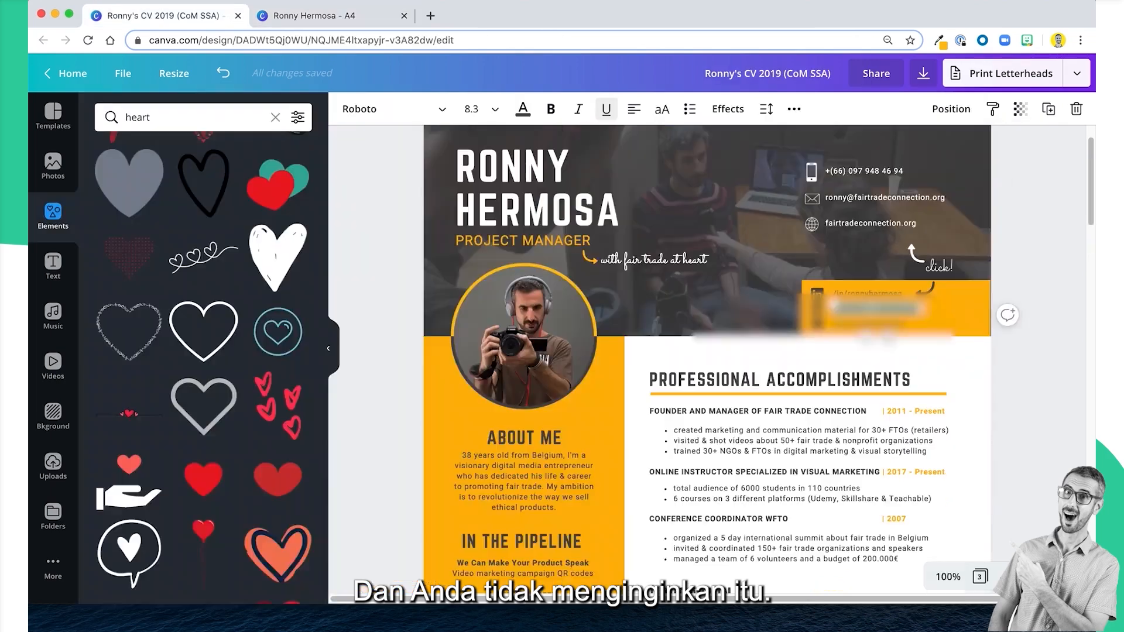
Match the Facebook and third profile lines to the example CV's text and link the third line to its profile address.
click(351, 22)
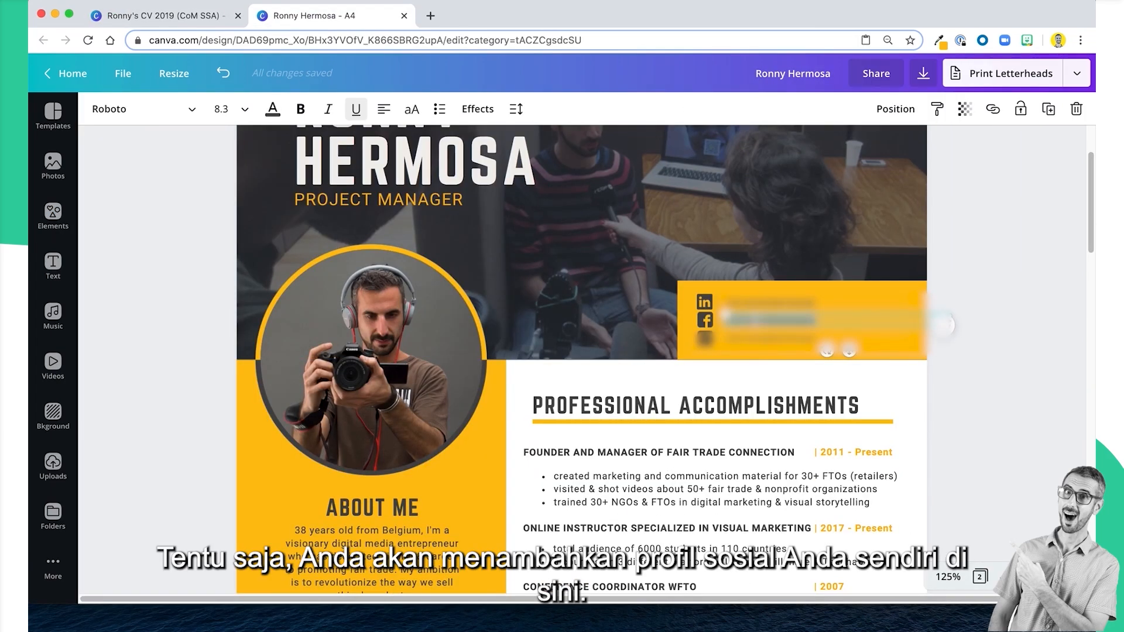
click(1018, 257)
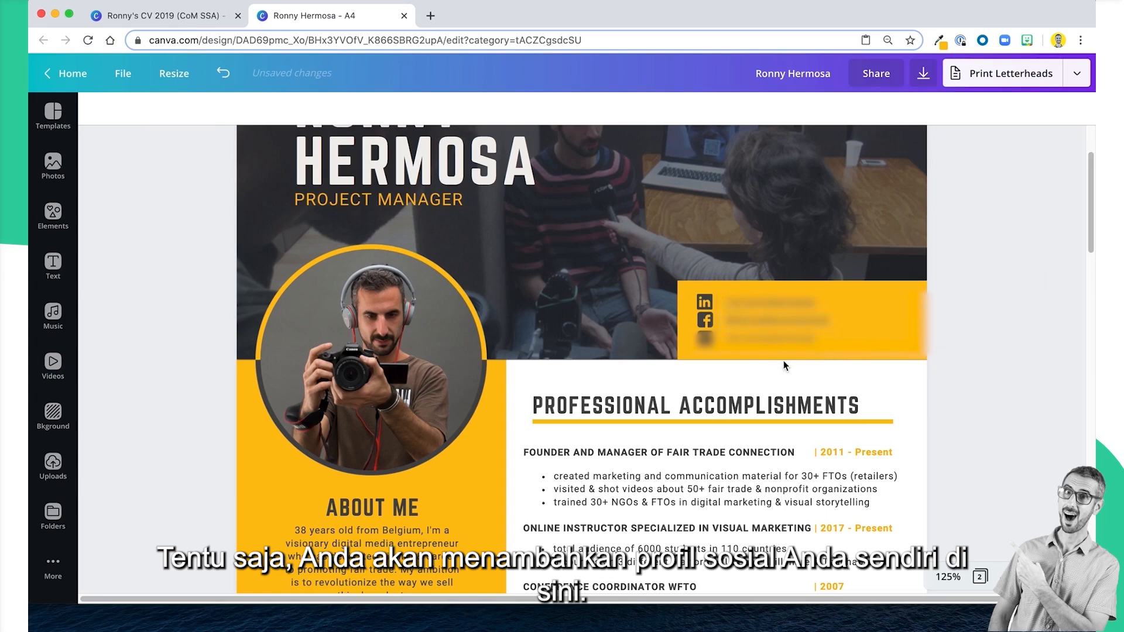
click(776, 339)
click(164, 20)
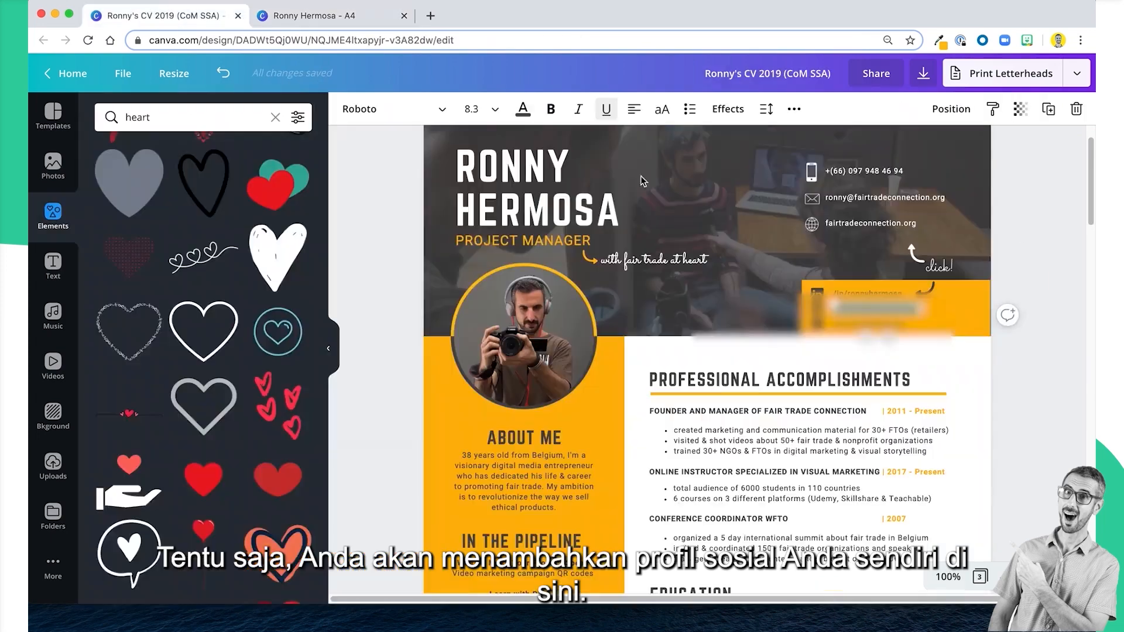
click(351, 15)
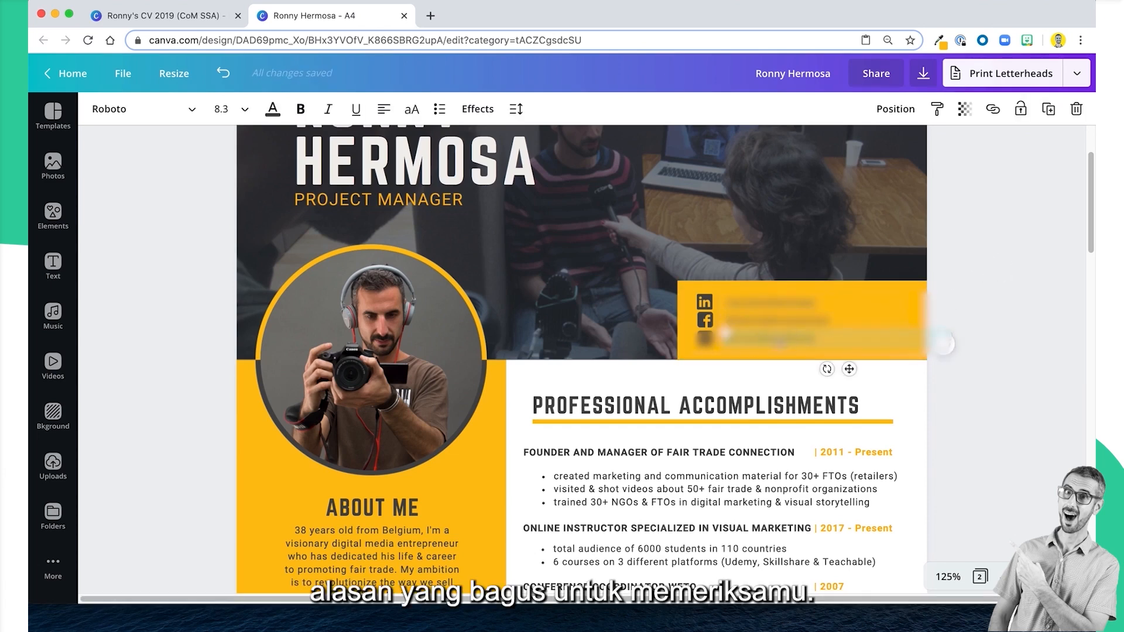
click(992, 109)
key(super+v)
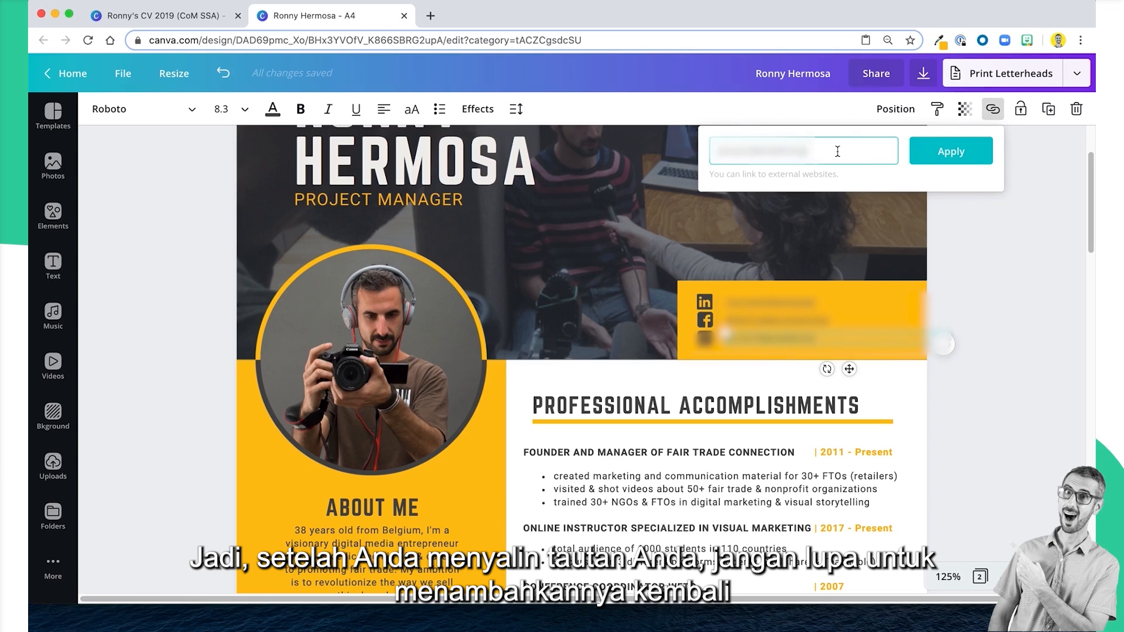
click(952, 154)
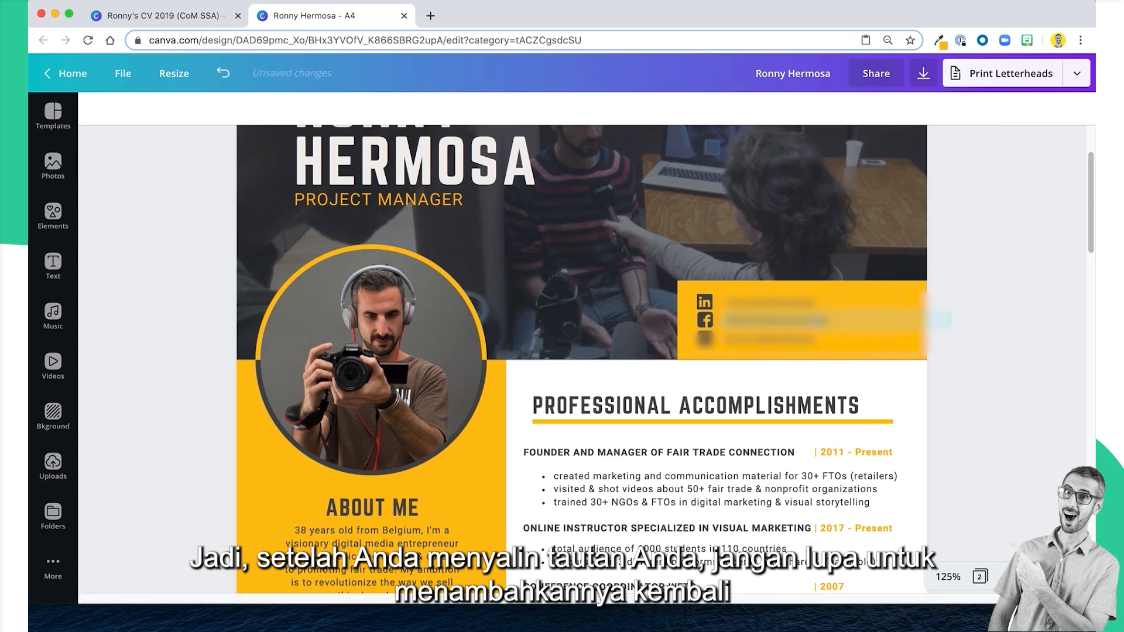
Apply the matching profile link to the third social icon.
click(682, 322)
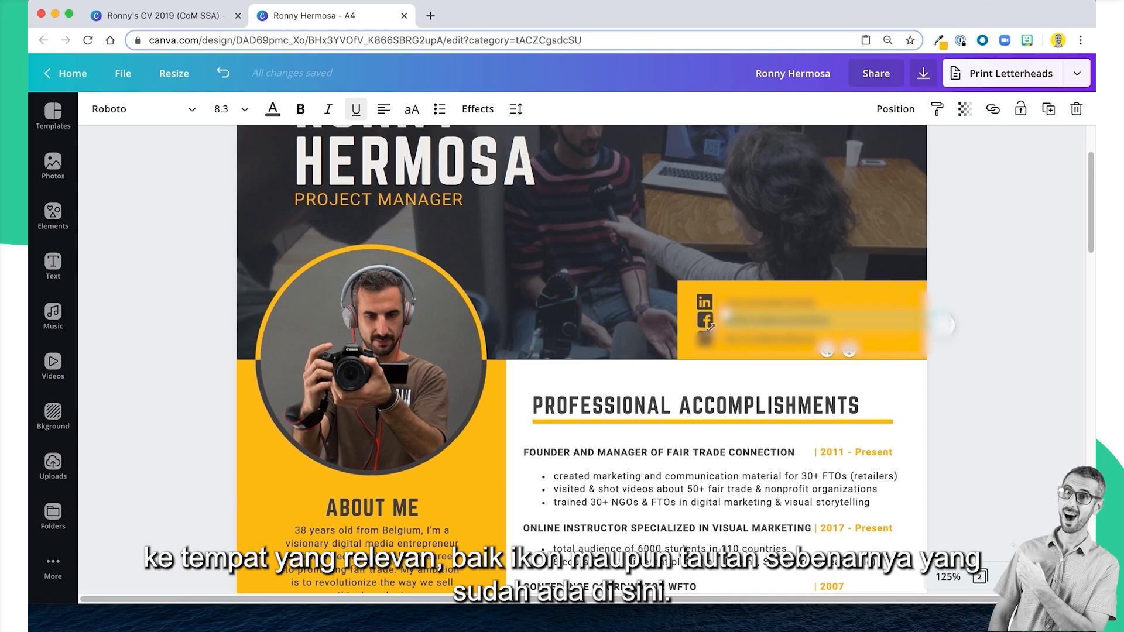
click(711, 348)
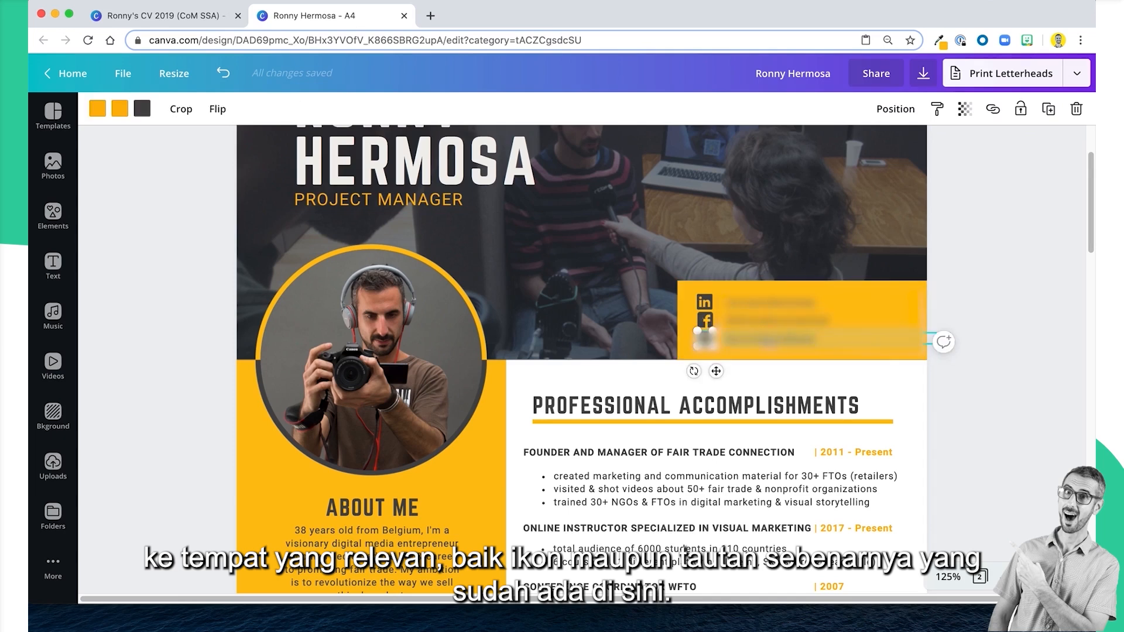
click(992, 109)
click(953, 158)
click(950, 311)
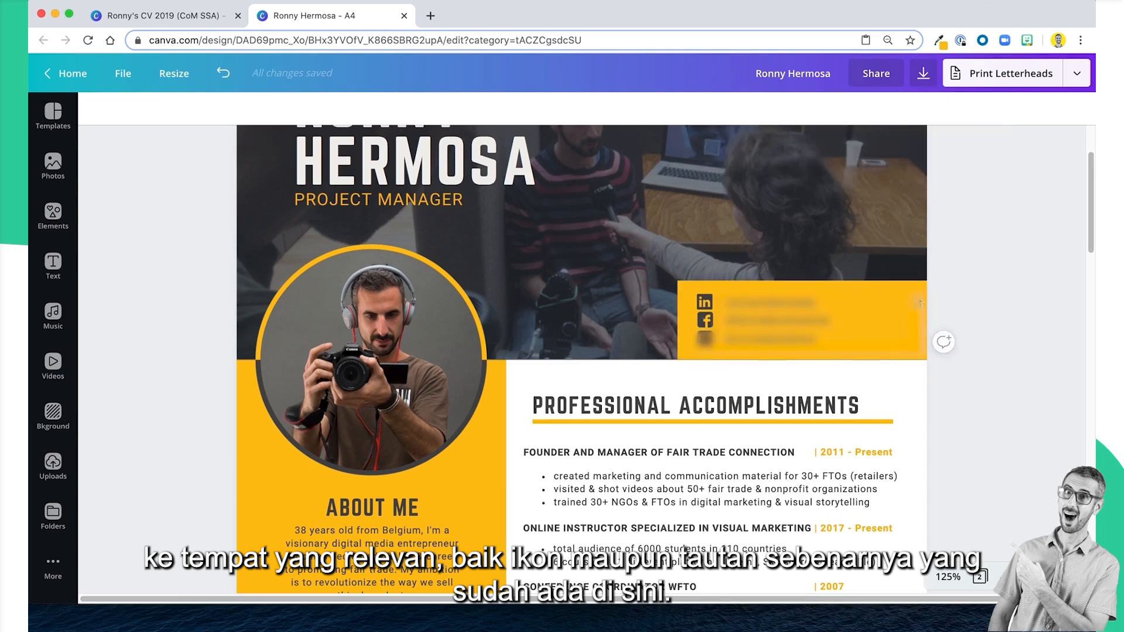
Copy the Facebook icon's link and apply it to the profile text beside it in place of the old link.
click(706, 320)
click(993, 109)
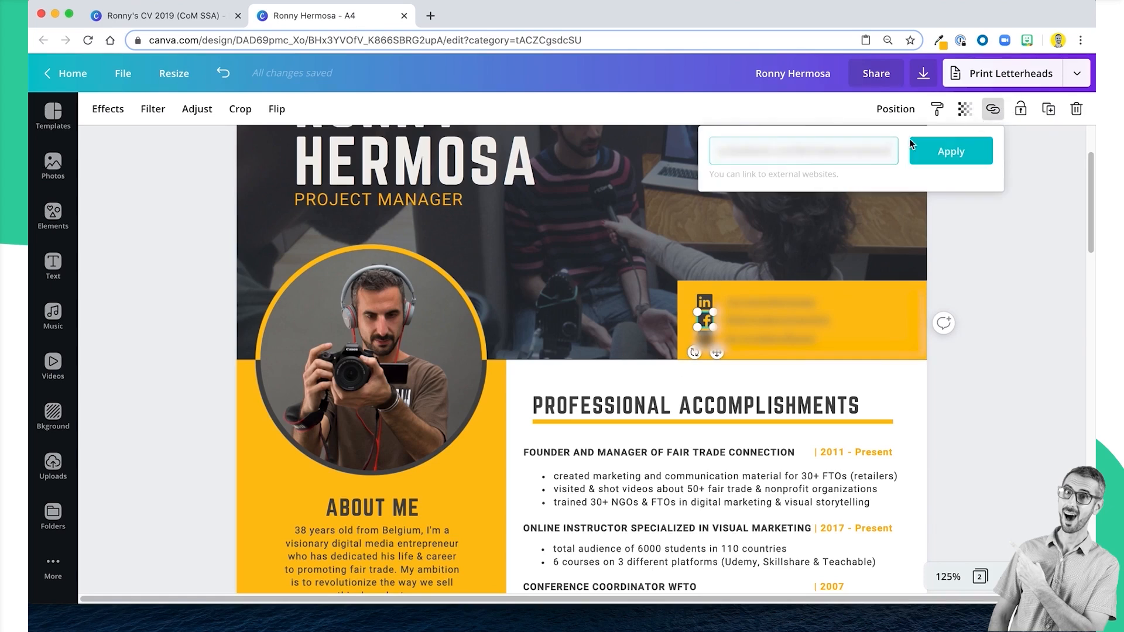
drag(902, 150, 704, 135)
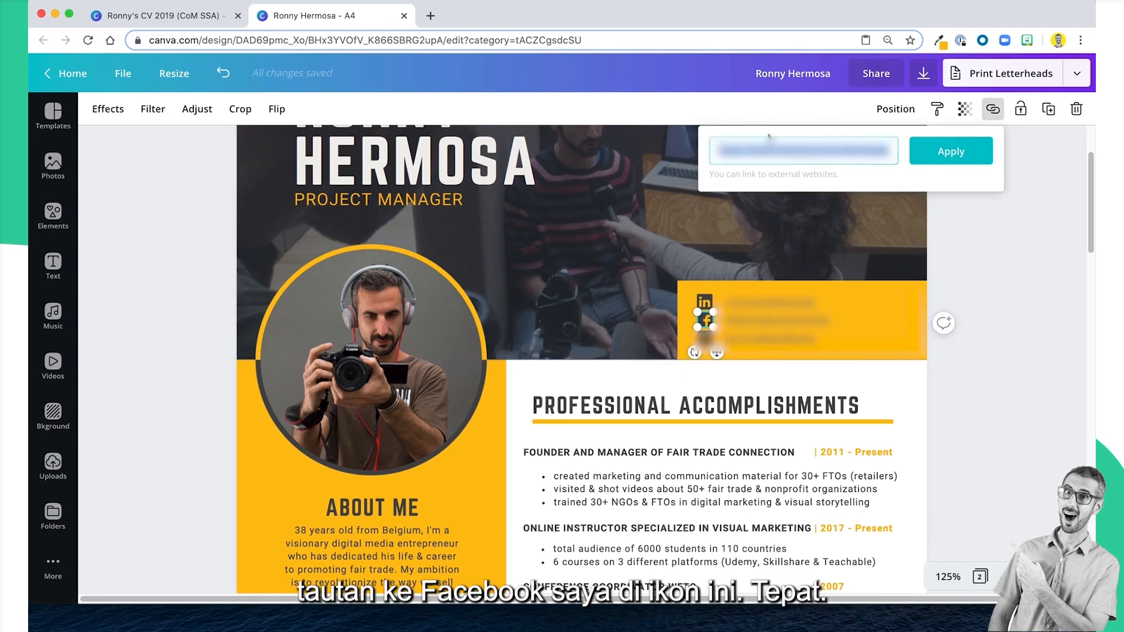
click(937, 322)
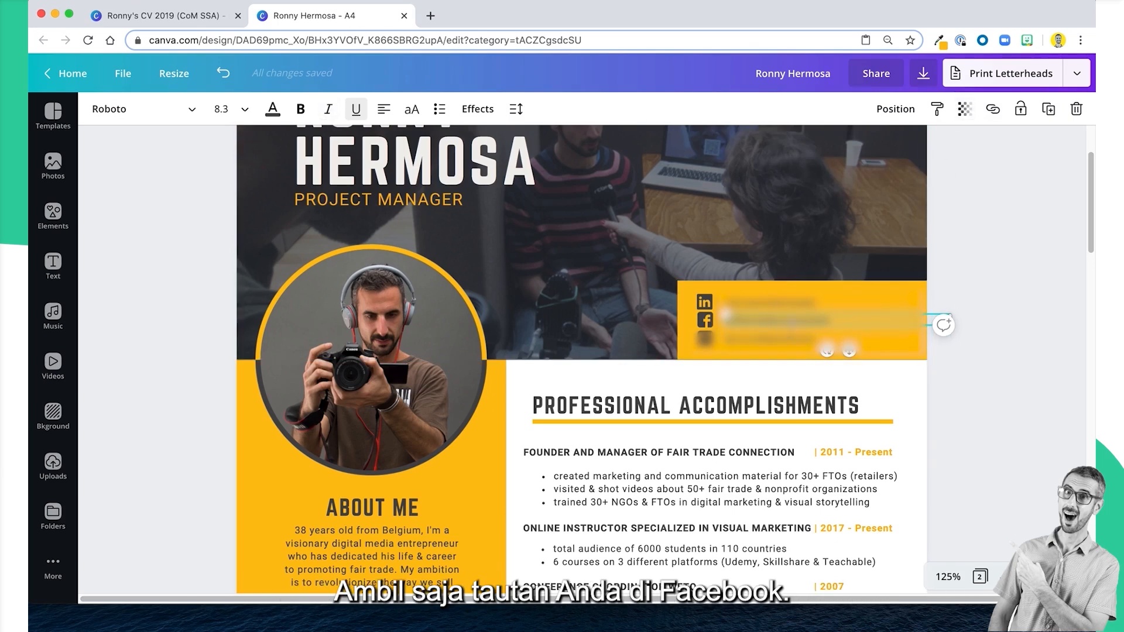
click(993, 109)
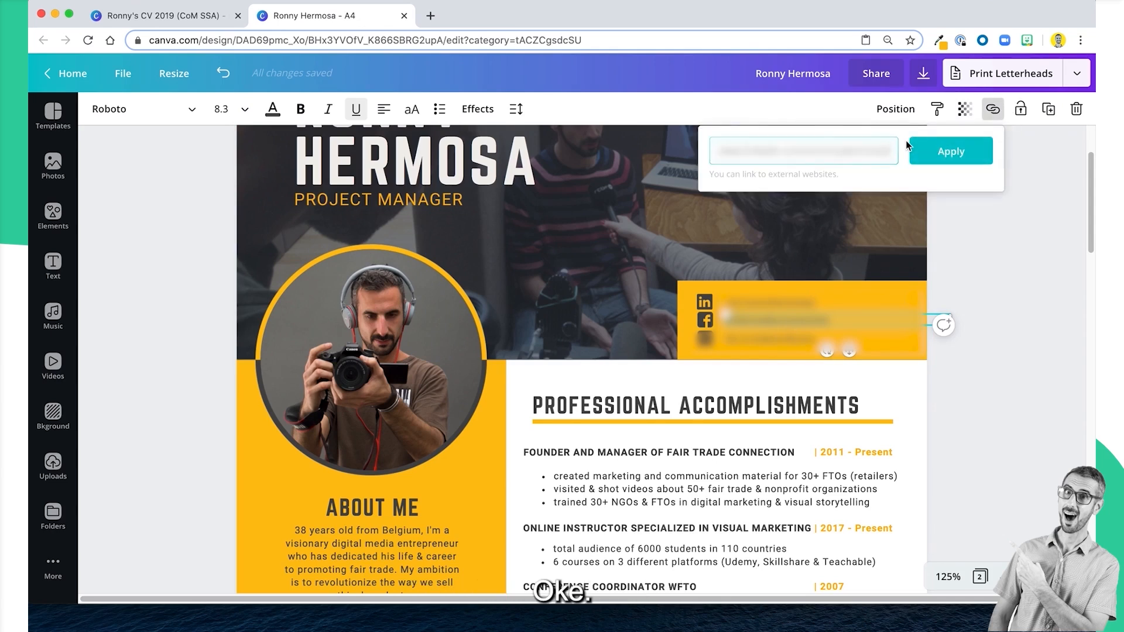
key(ctrl+a)
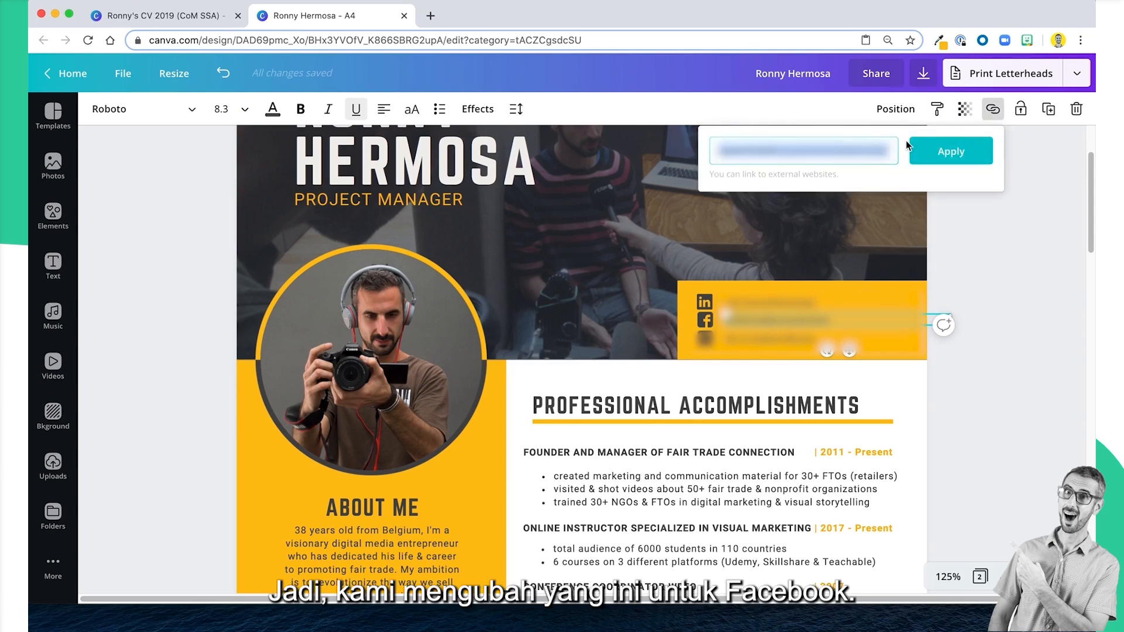
key(ctrl+v)
click(949, 153)
click(1024, 263)
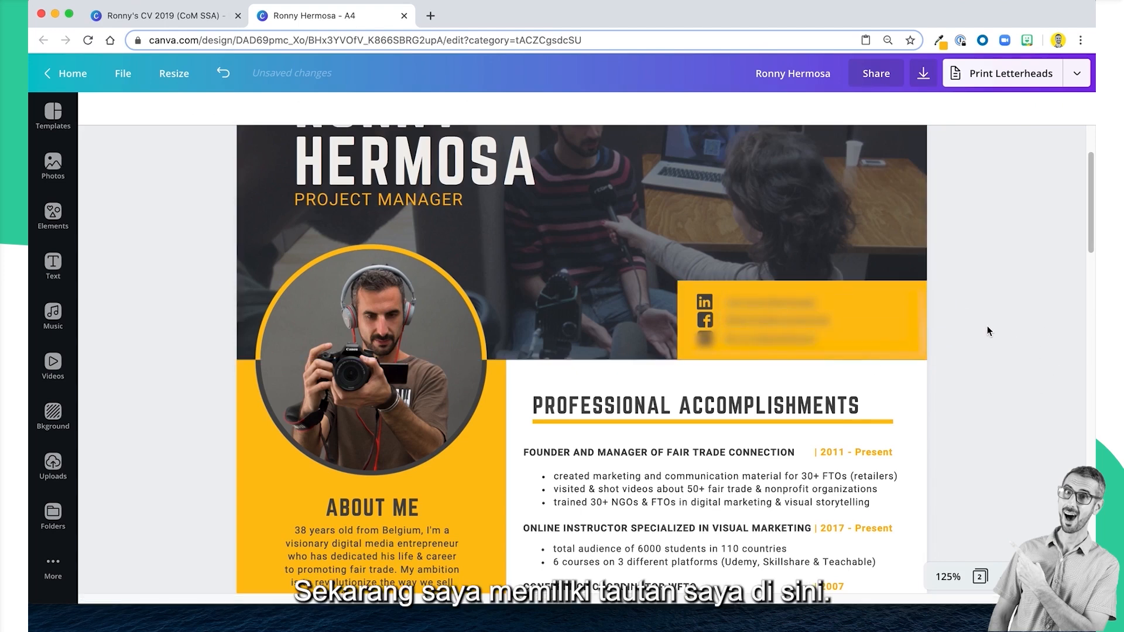
Examine the contact details in the example CV's header and check the link behind the website line.
scroll(988, 332, up, 2)
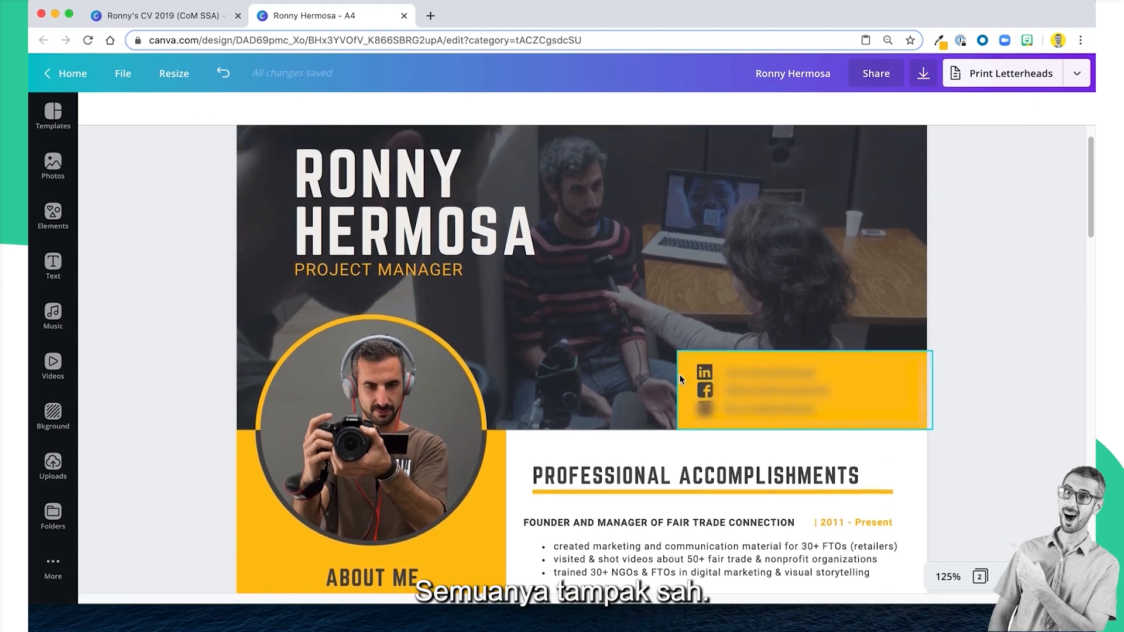
scroll(714, 301, up, 1)
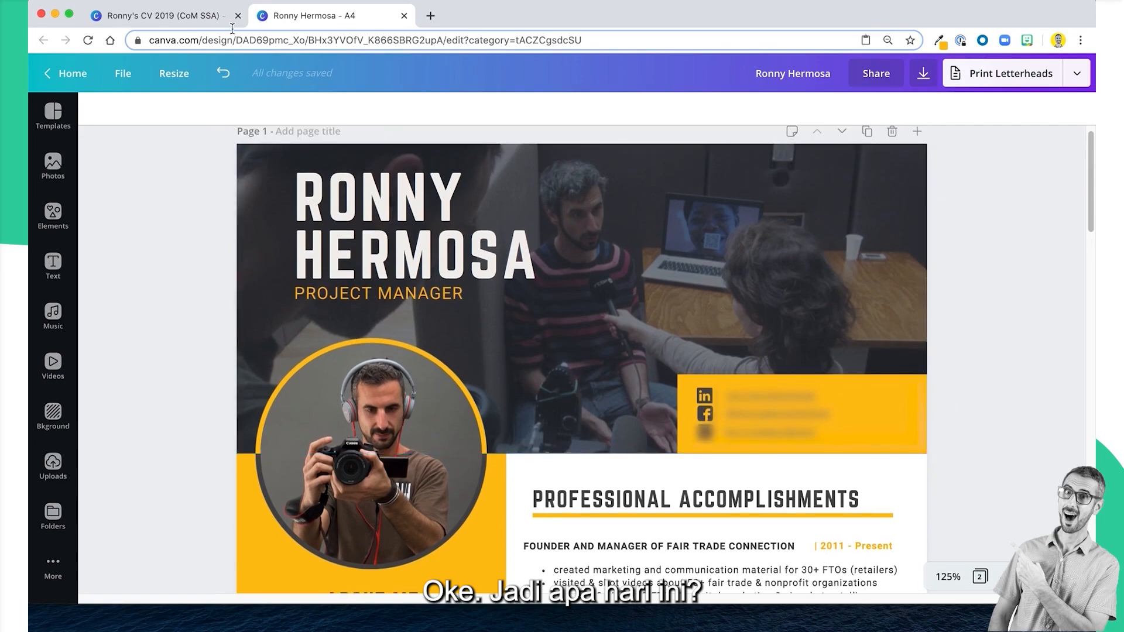
click(164, 16)
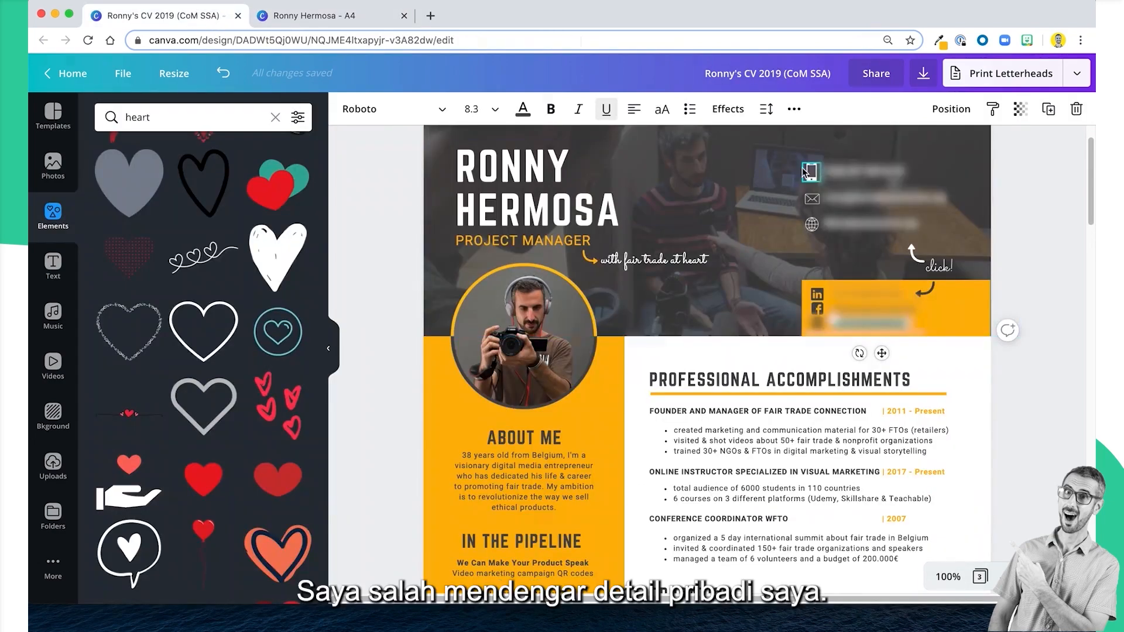
click(760, 186)
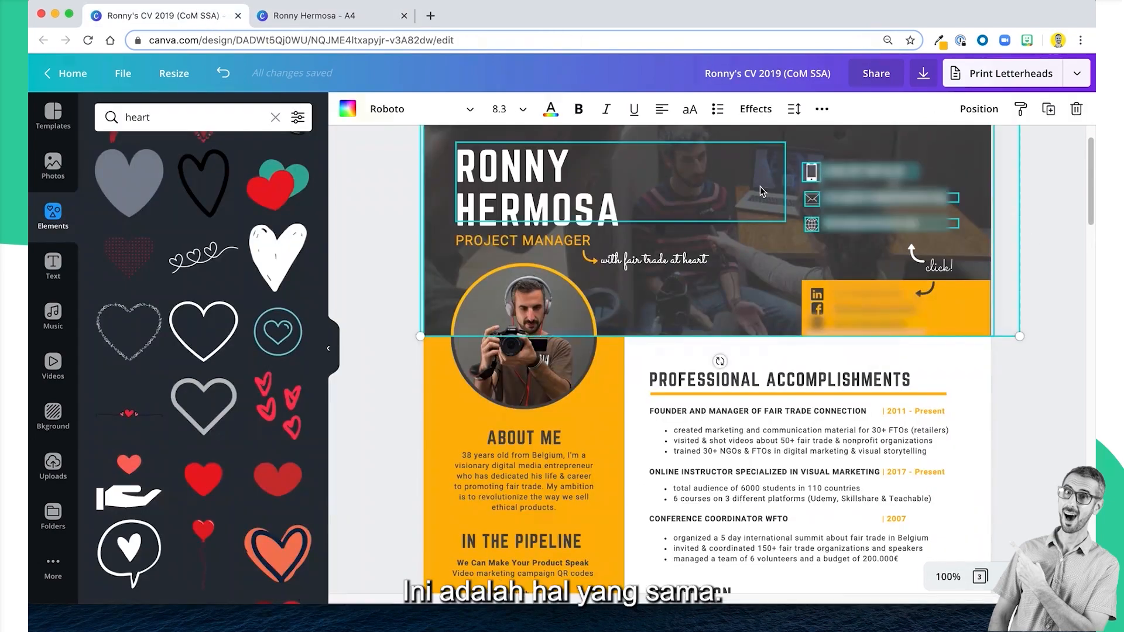
click(900, 231)
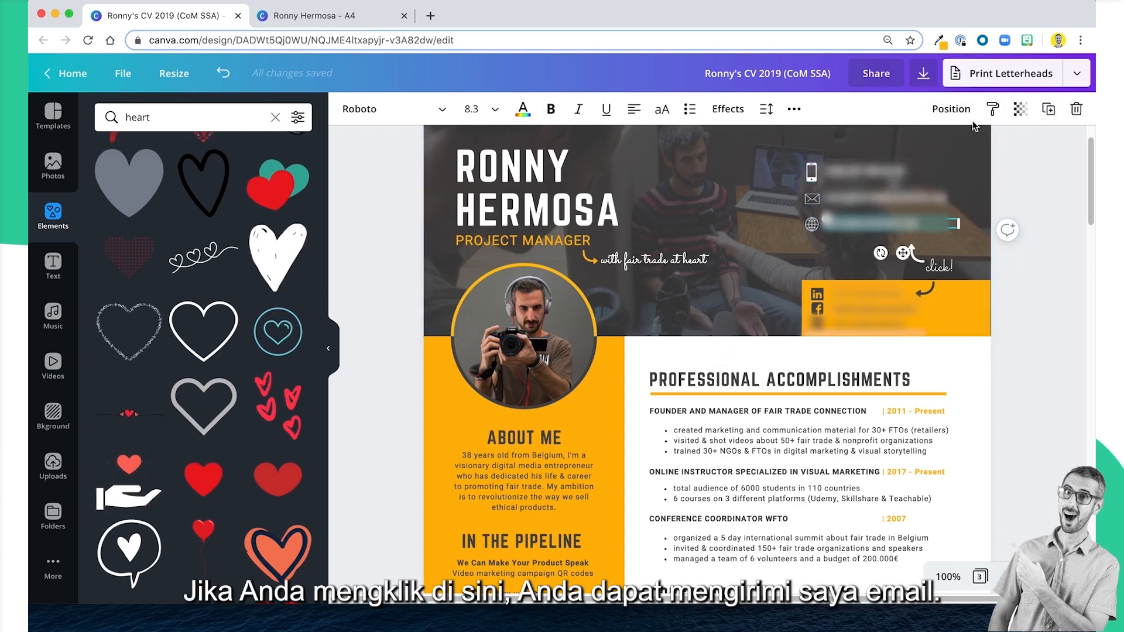
click(794, 109)
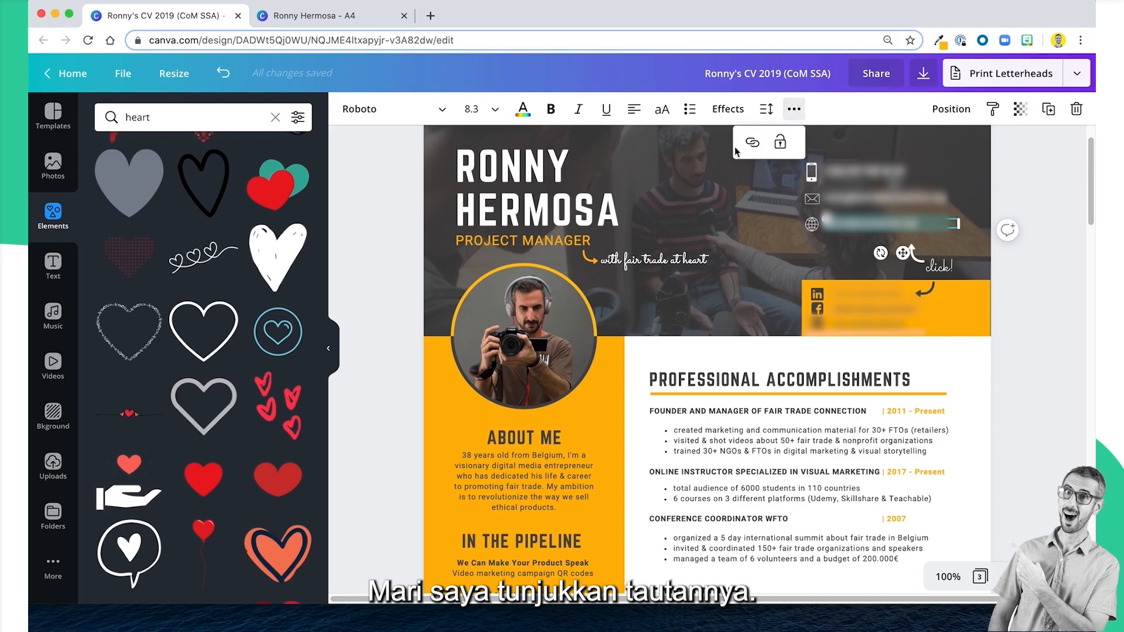
click(753, 143)
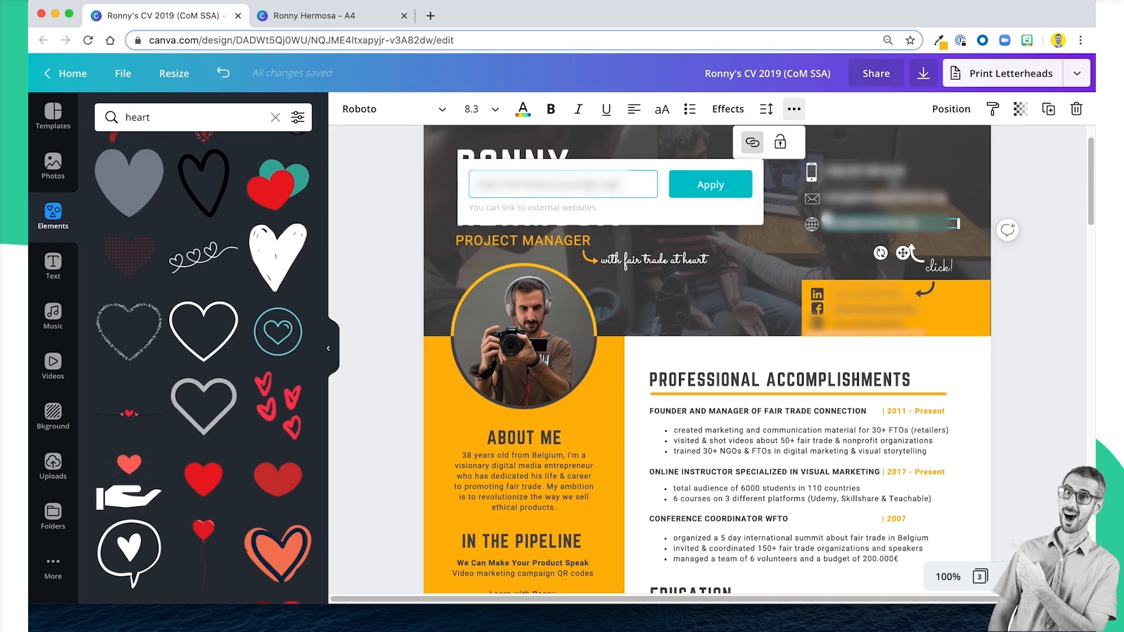
click(1086, 186)
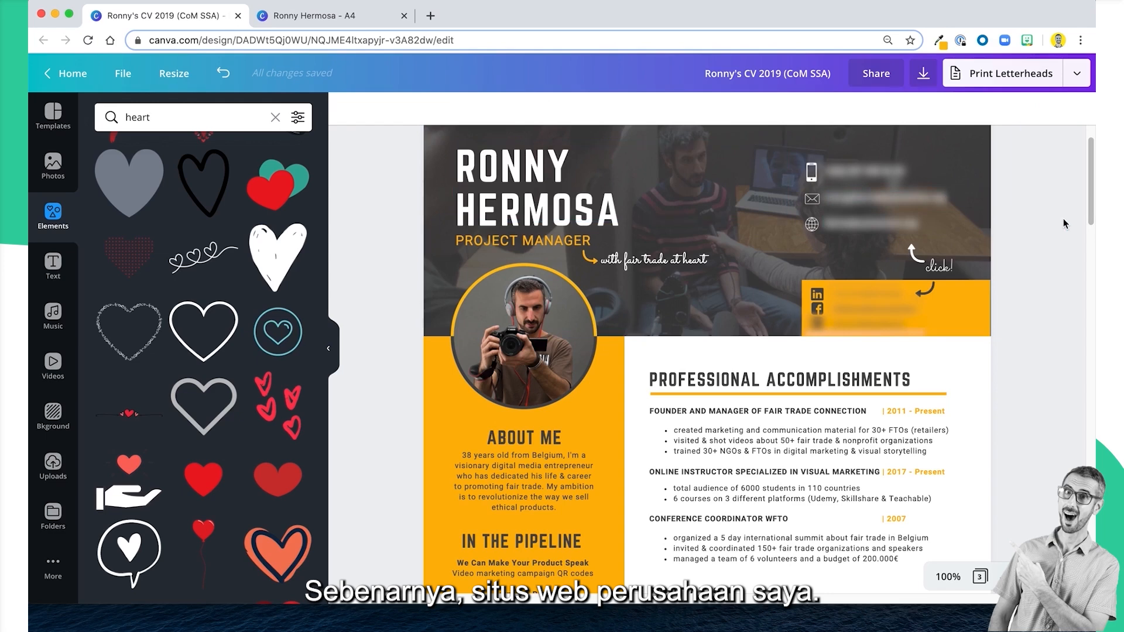
click(801, 170)
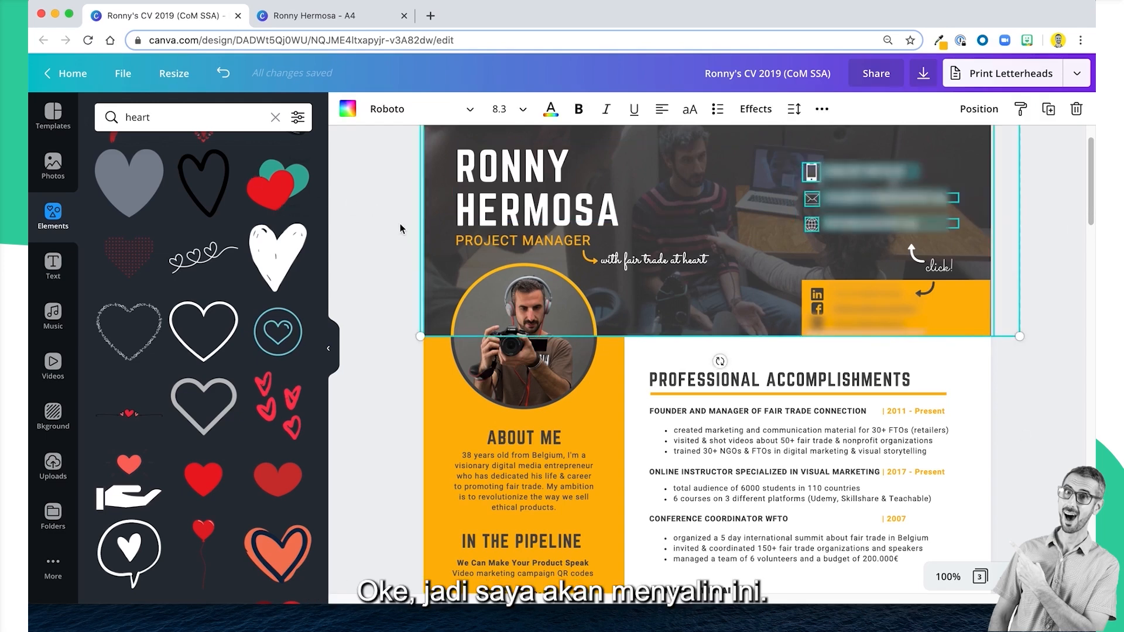
click(996, 252)
scroll(996, 252, up, 2)
click(995, 252)
click(1041, 244)
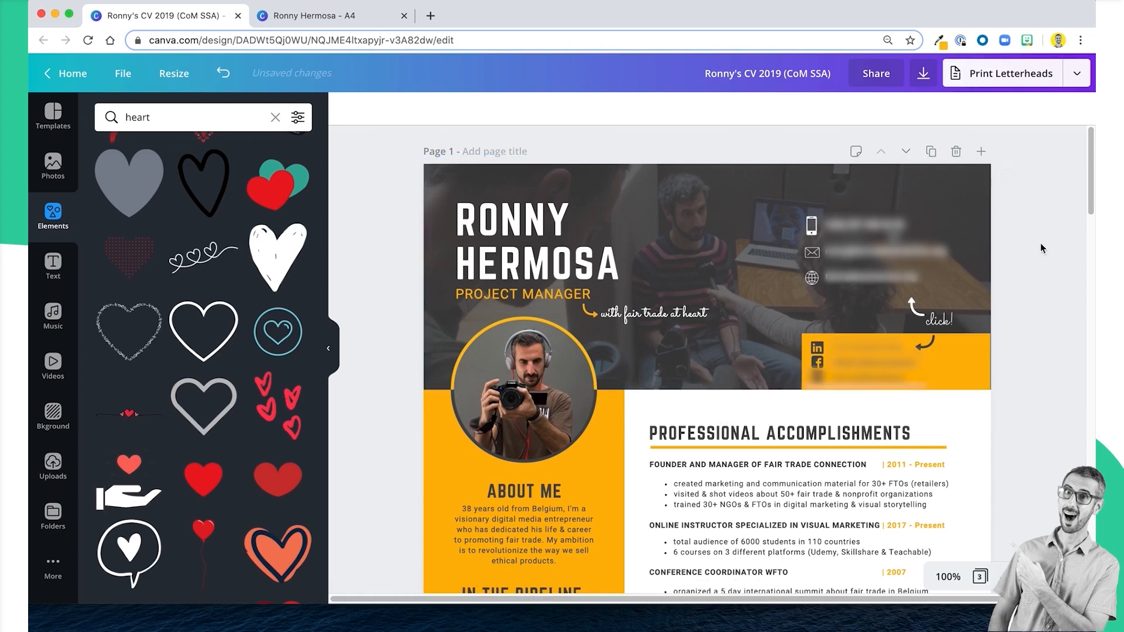
drag(1032, 289, 787, 230)
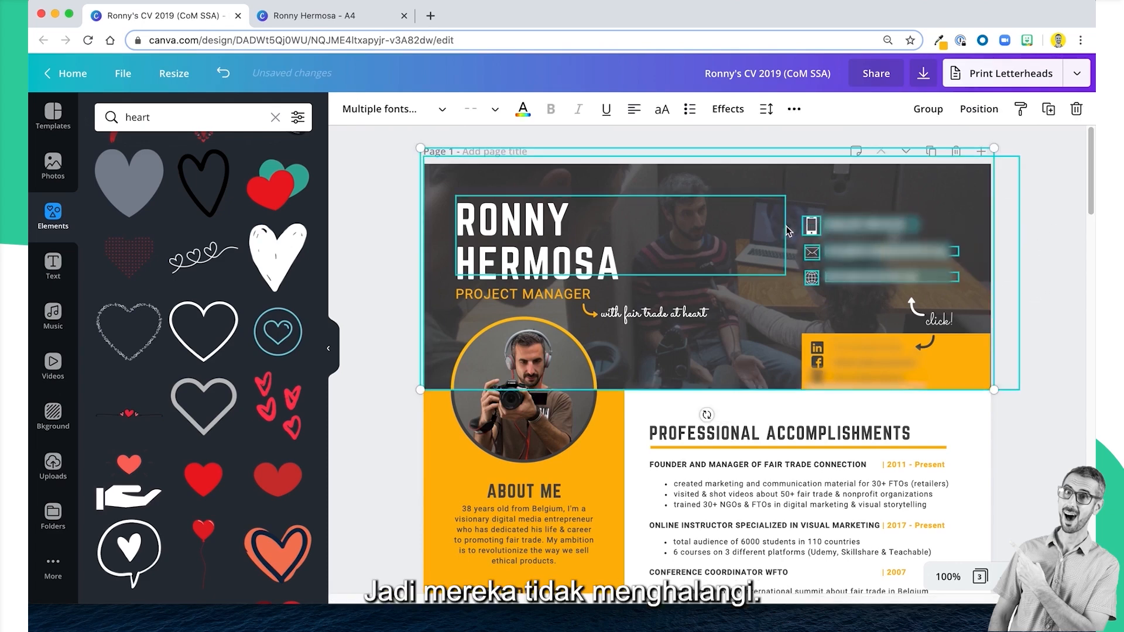
drag(1013, 289, 795, 214)
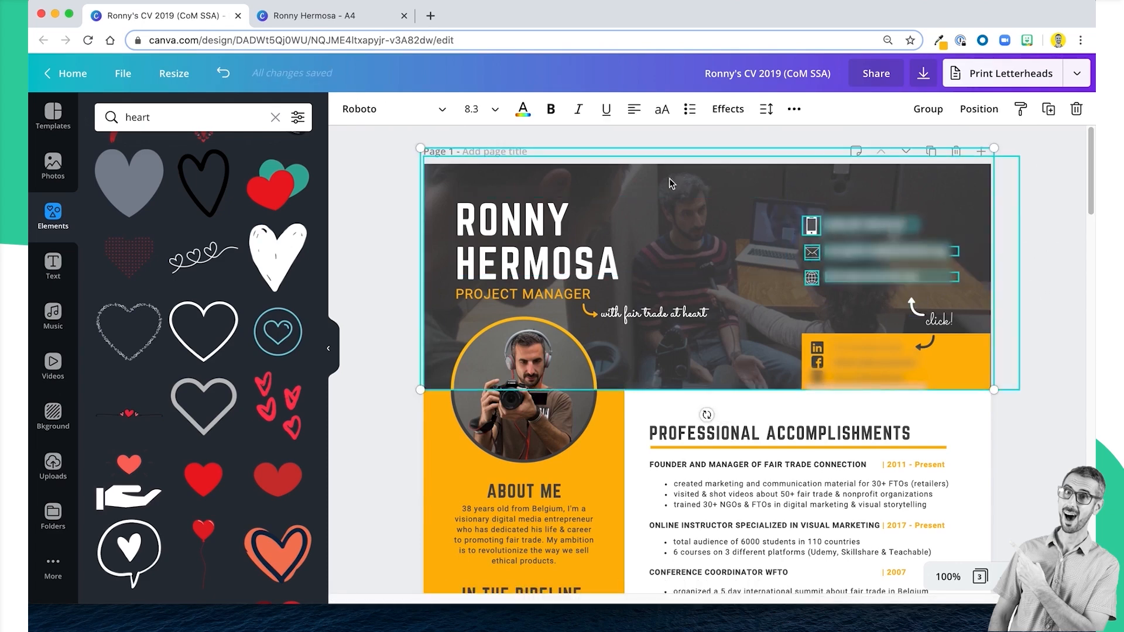
click(1041, 300)
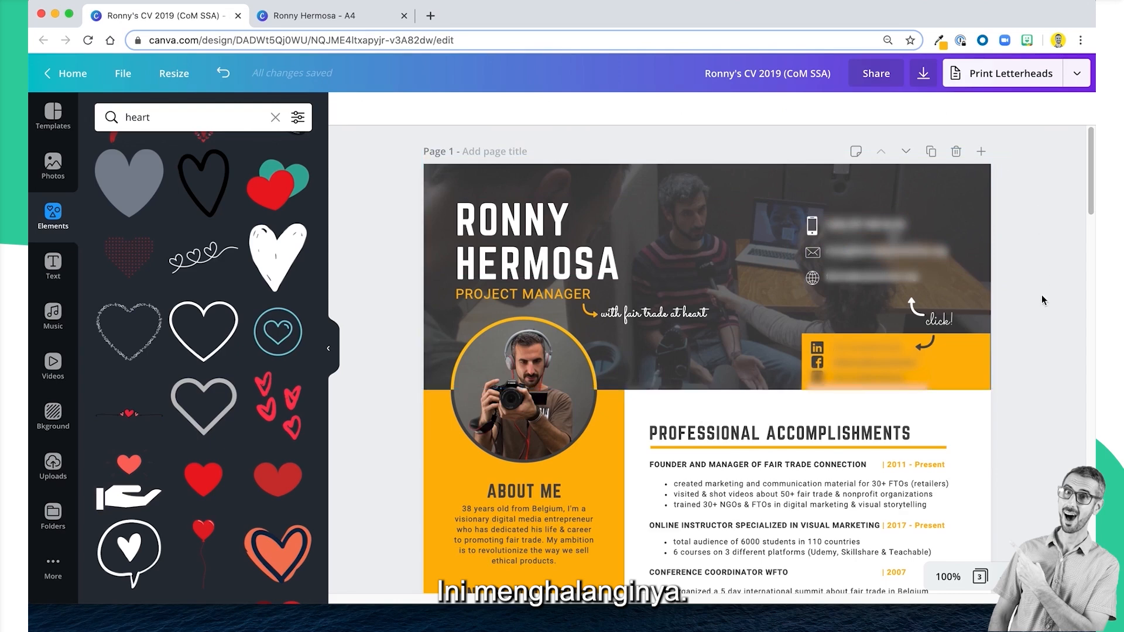
click(812, 227)
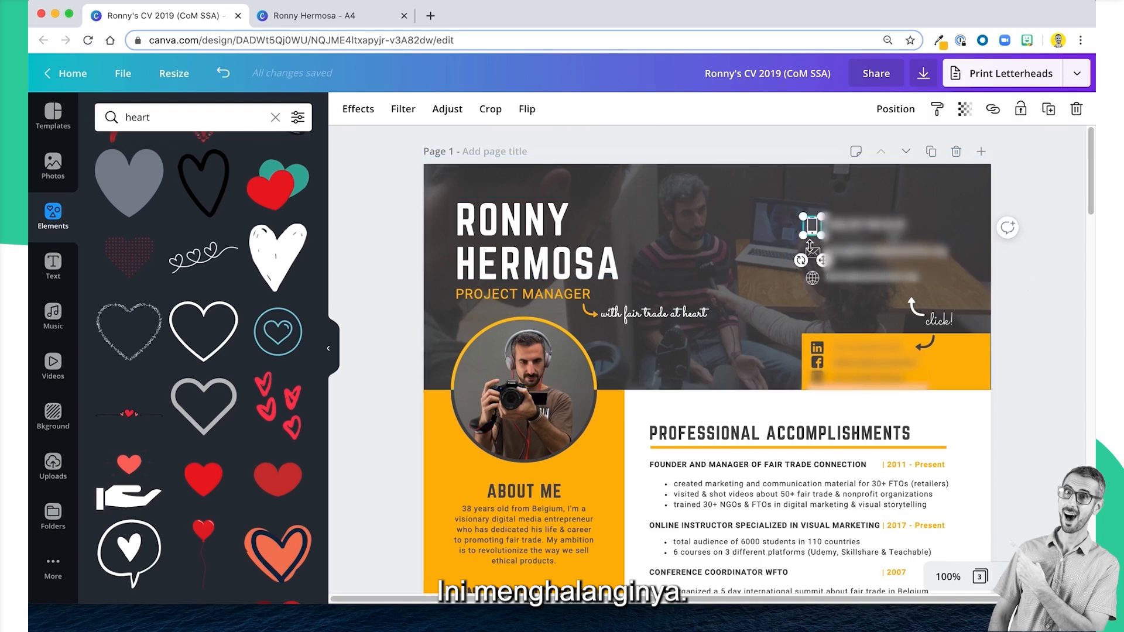
click(1023, 202)
Copy the header contact lines with their icons, both curved arrows and the "click!" text from the example CV into the new CV's header.
drag(1024, 202, 832, 283)
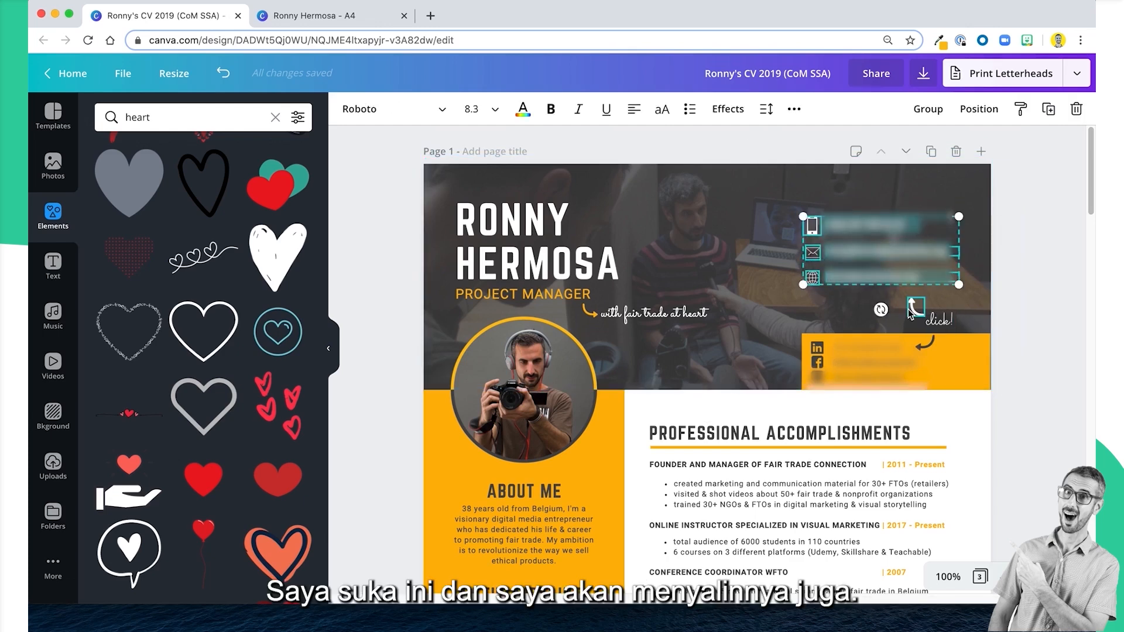
shift+click(935, 318)
shift+click(925, 344)
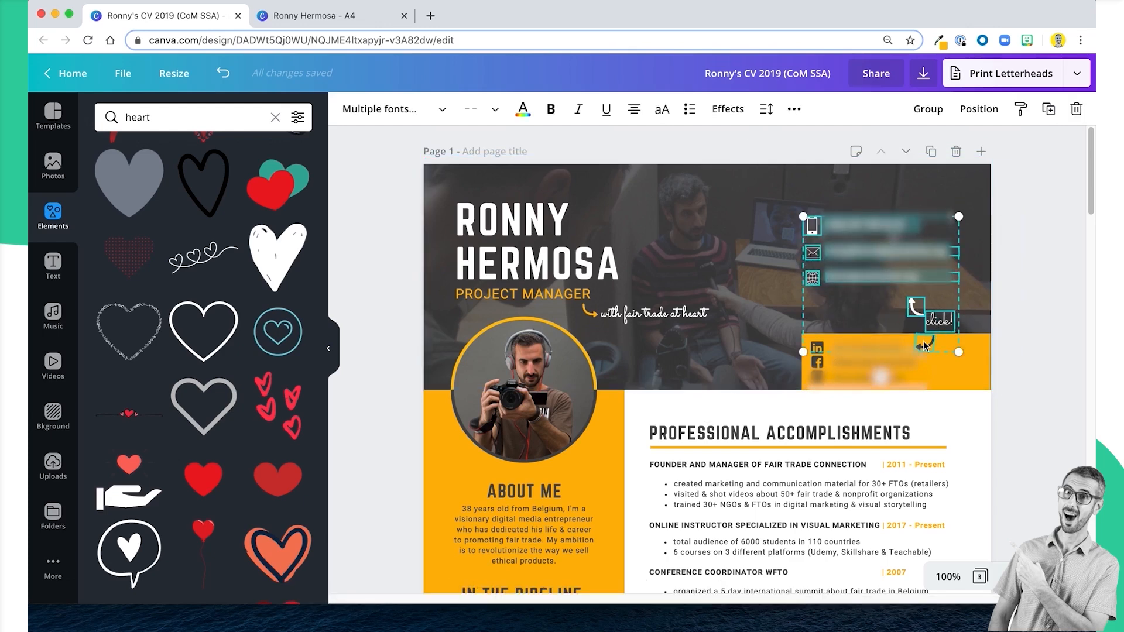
click(298, 28)
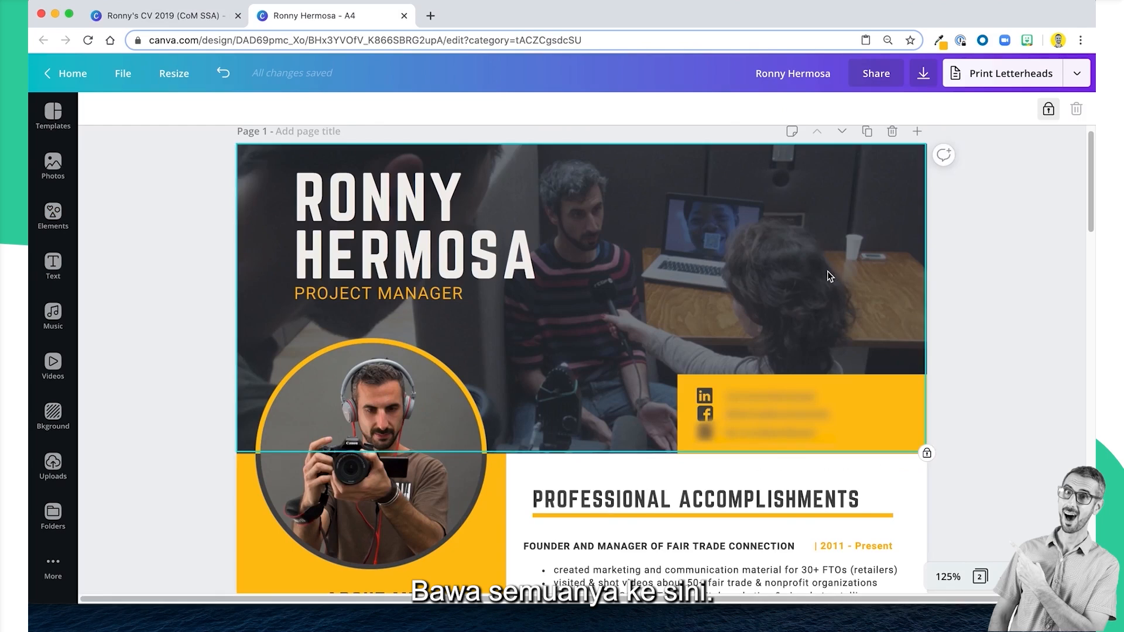
key(super+v)
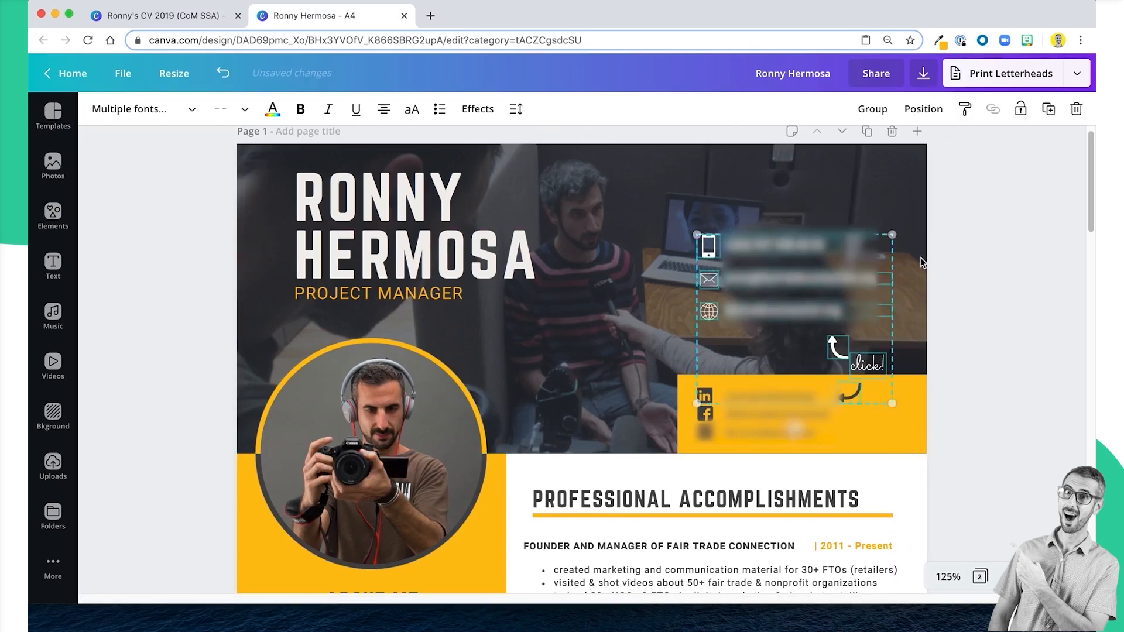
click(999, 254)
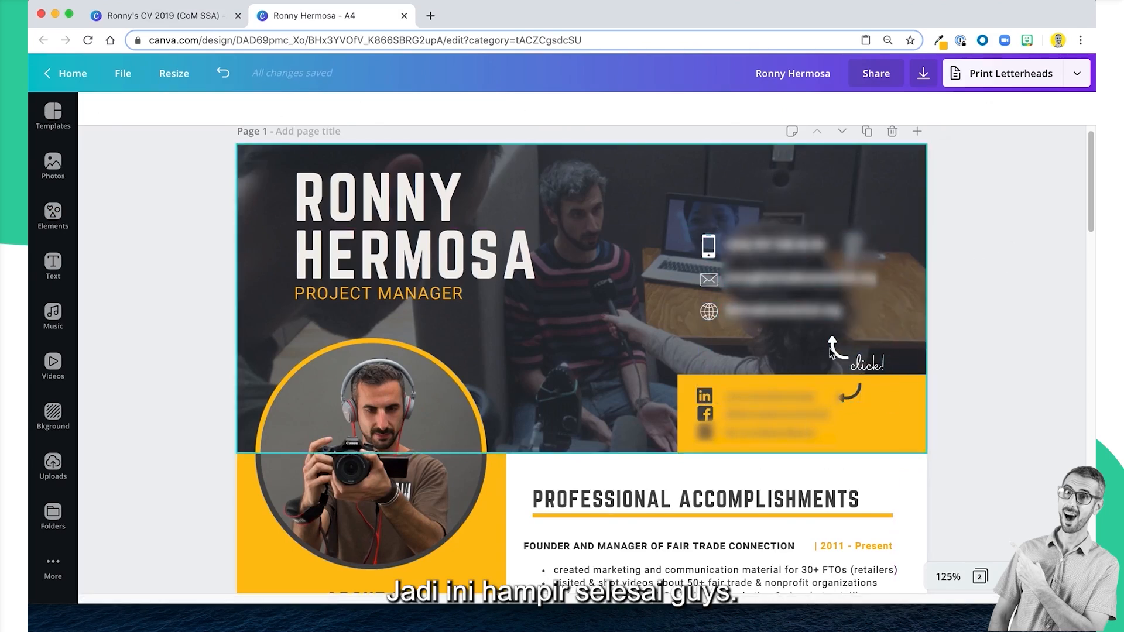
Examine the pasted contact details, the "click!" note and the social profile lines in the new CV's header.
scroll(825, 354, down, 3)
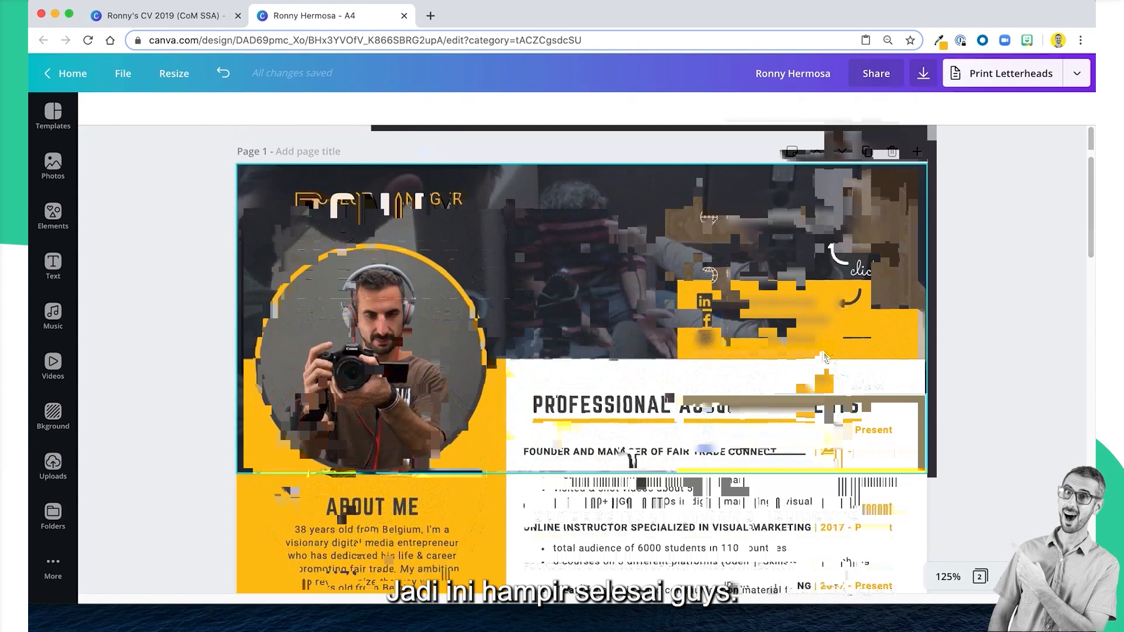
click(868, 387)
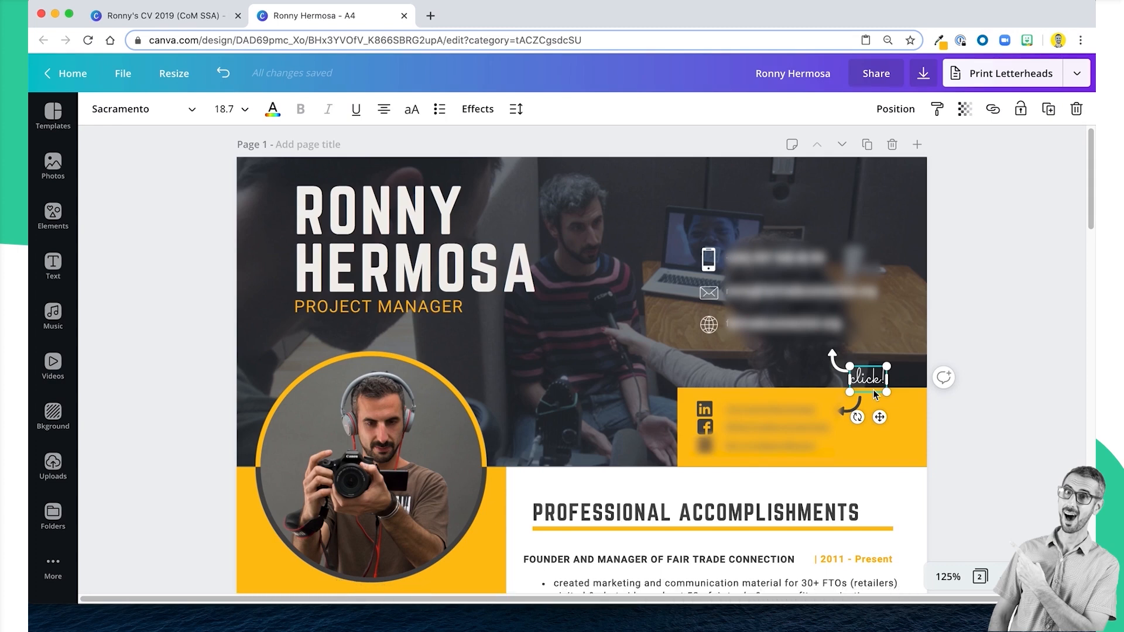
scroll(829, 398, down, 1)
scroll(829, 398, down, 2)
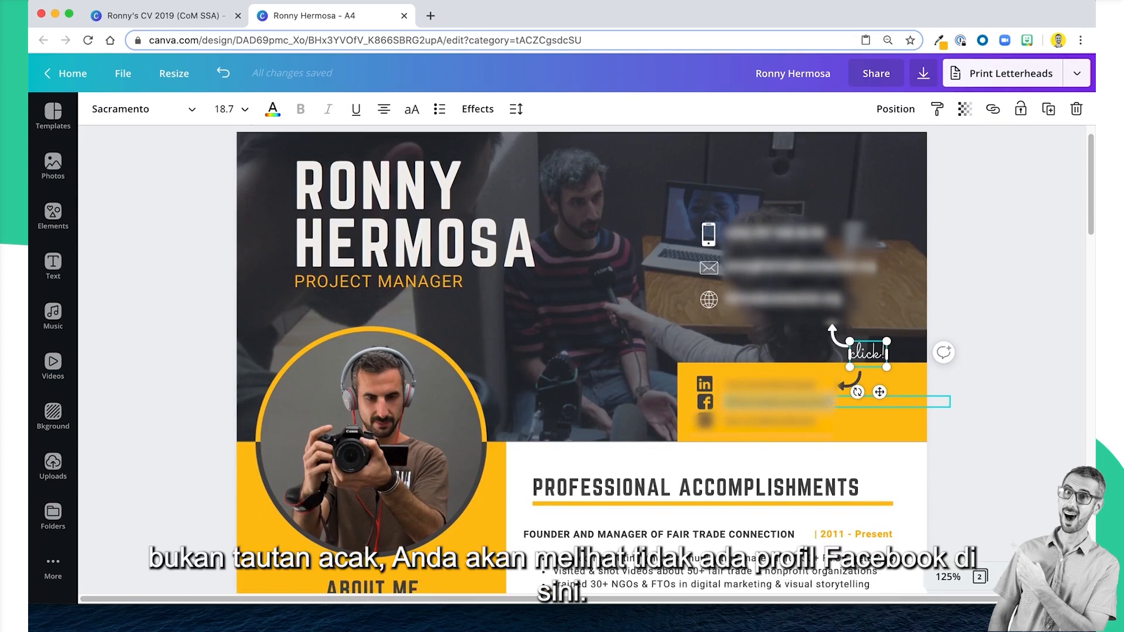
scroll(829, 398, down, 5)
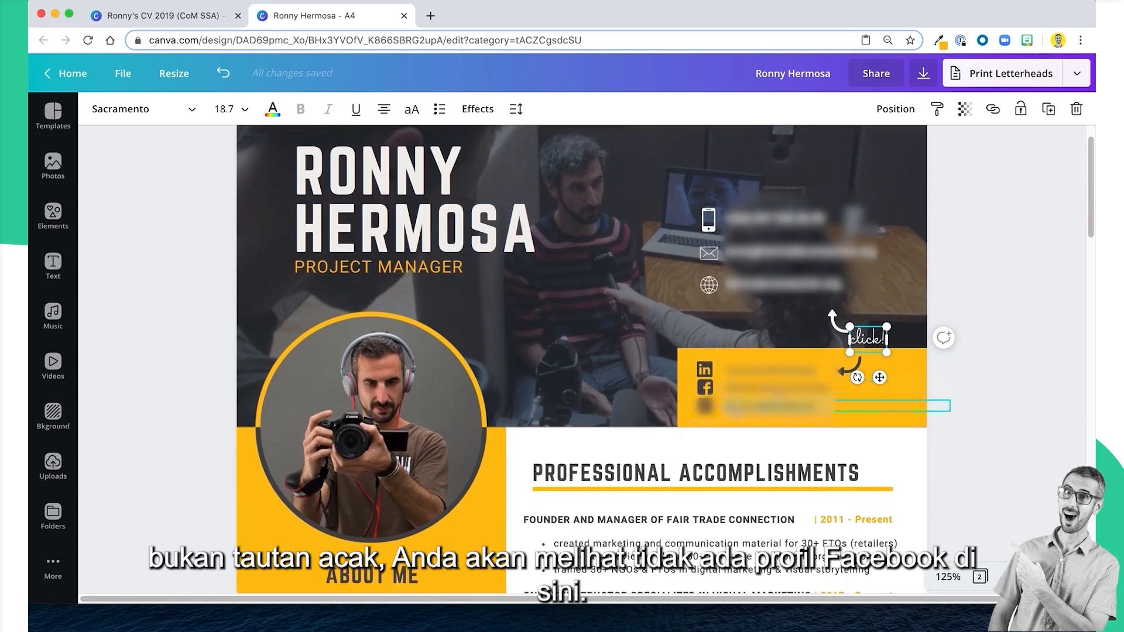
scroll(738, 427, up, 2)
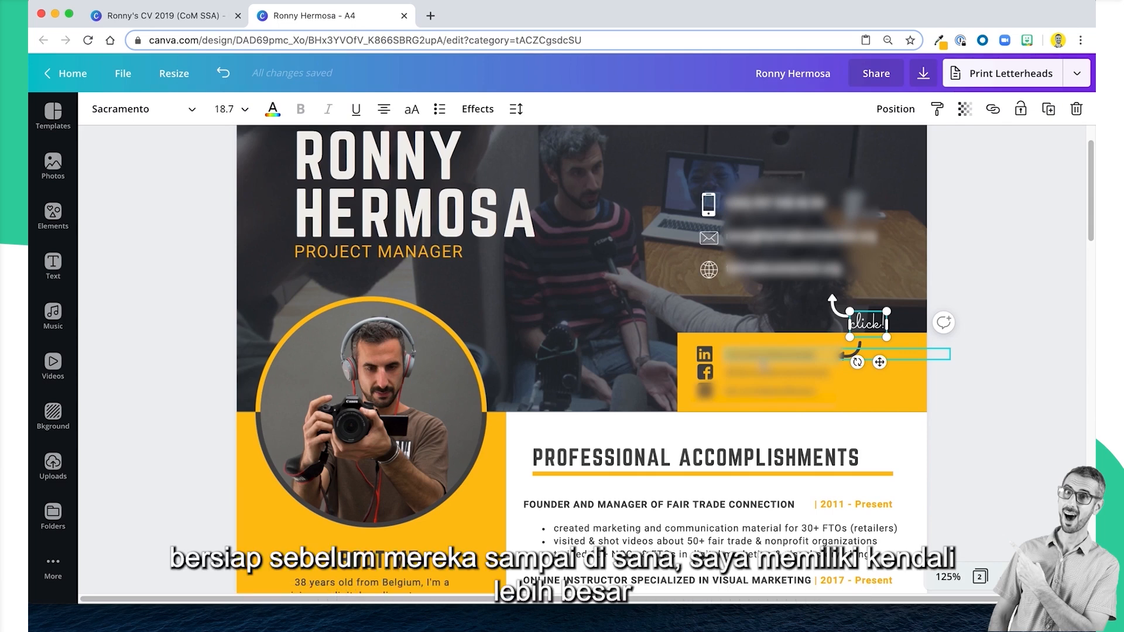
scroll(1092, 340, down, 2)
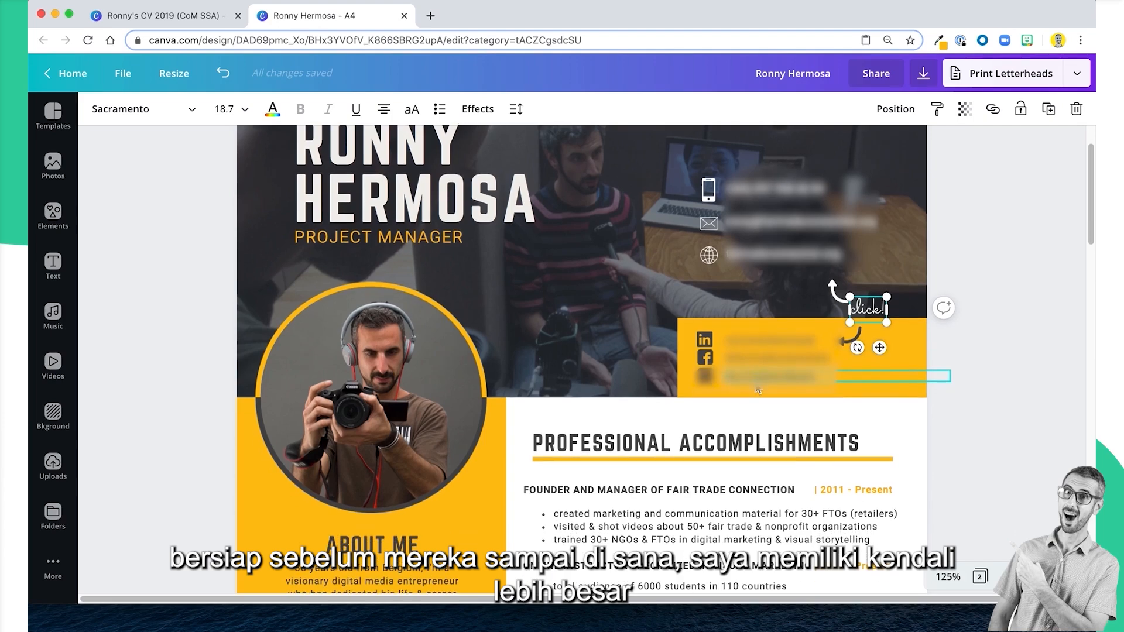
click(996, 423)
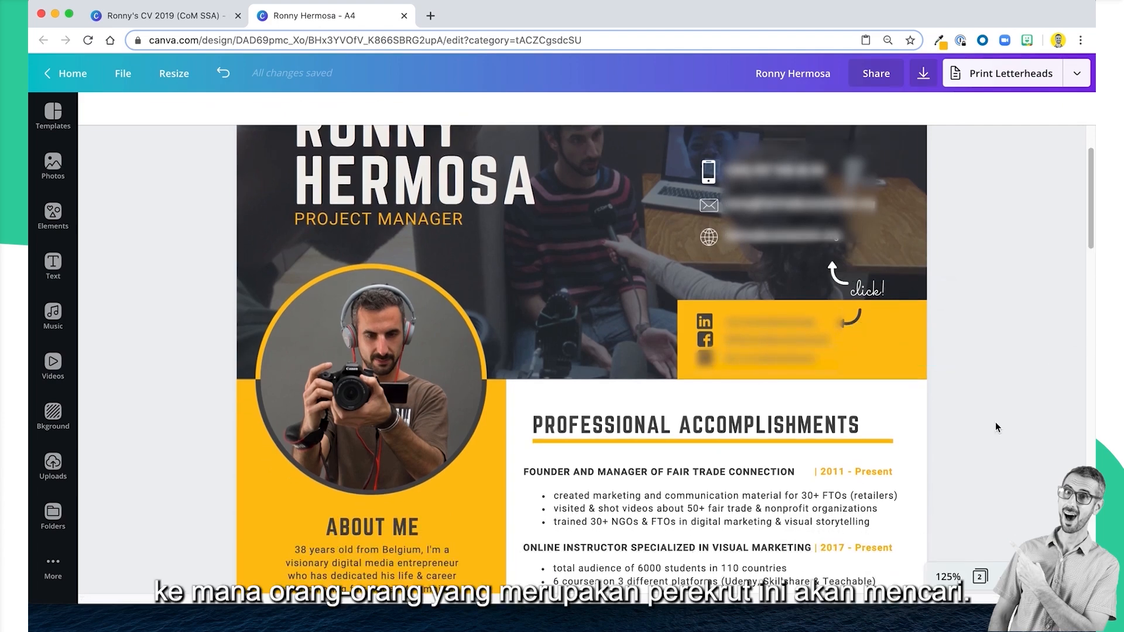
Review the rest of the page down to the languages and skills lists for missing elements.
scroll(996, 423, down, 3)
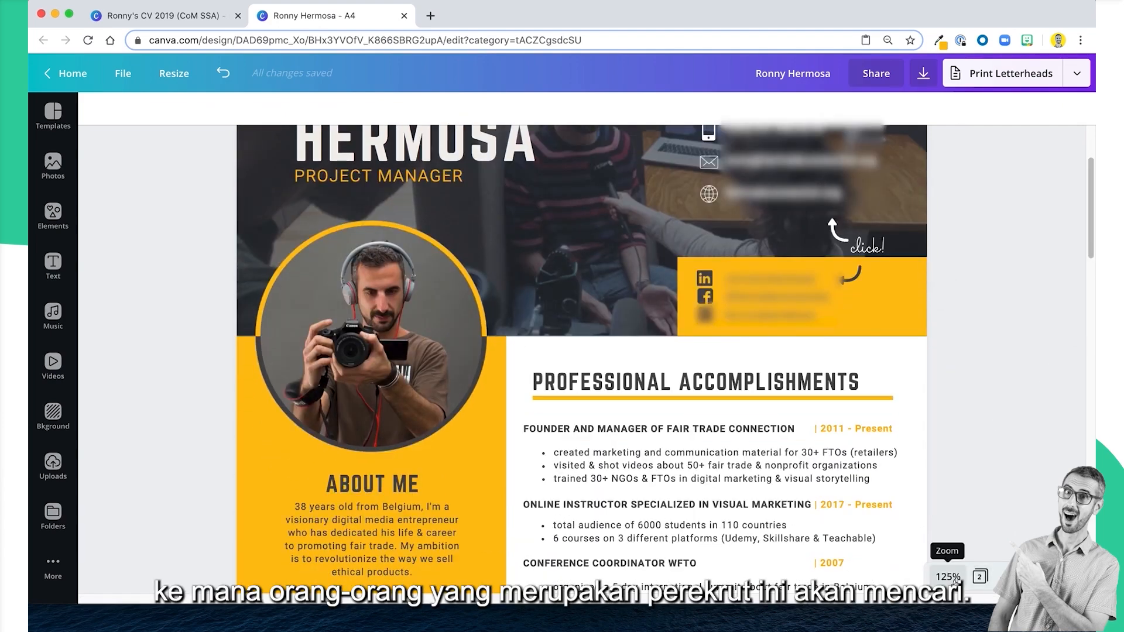
scroll(878, 410, down, 10)
scroll(877, 413, down, 4)
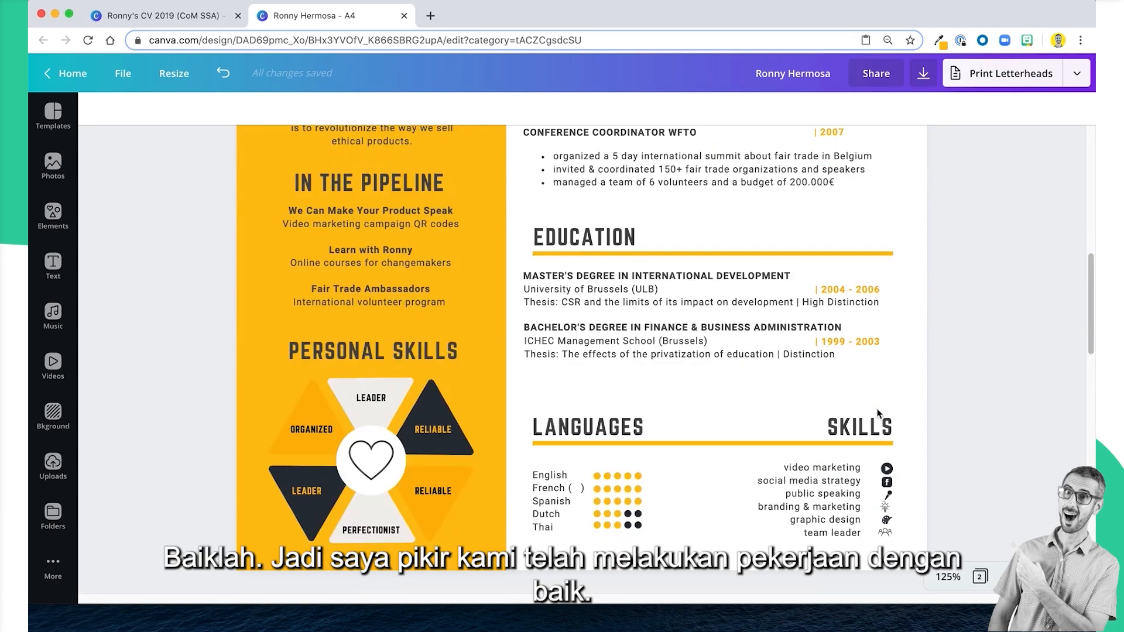
scroll(875, 416, down, 3)
scroll(872, 419, down, 5)
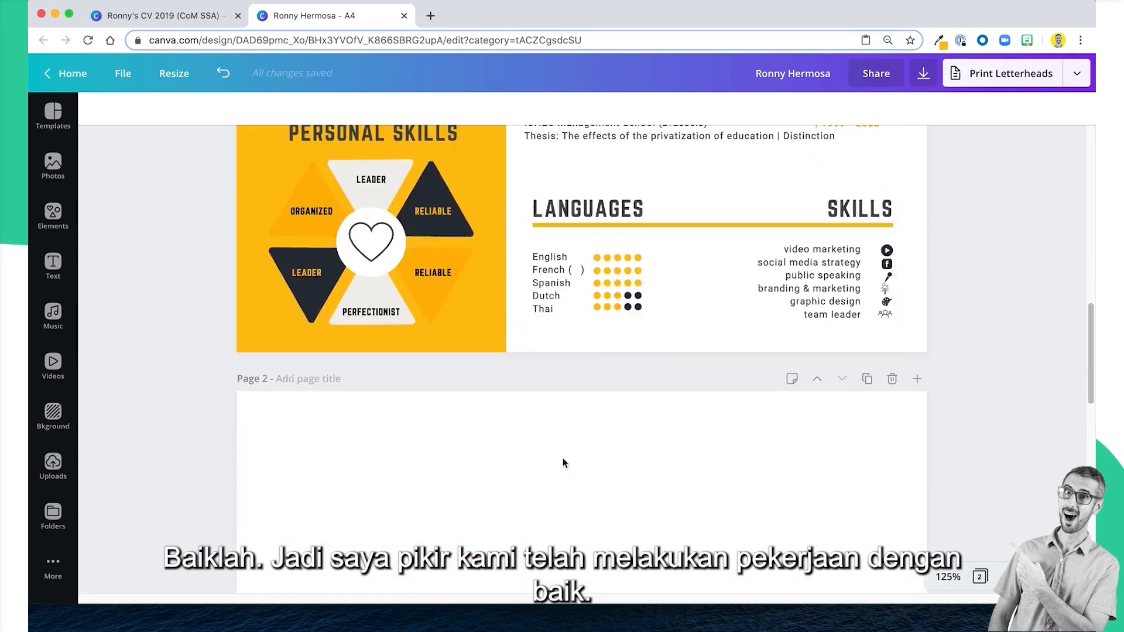
scroll(568, 410, up, 3)
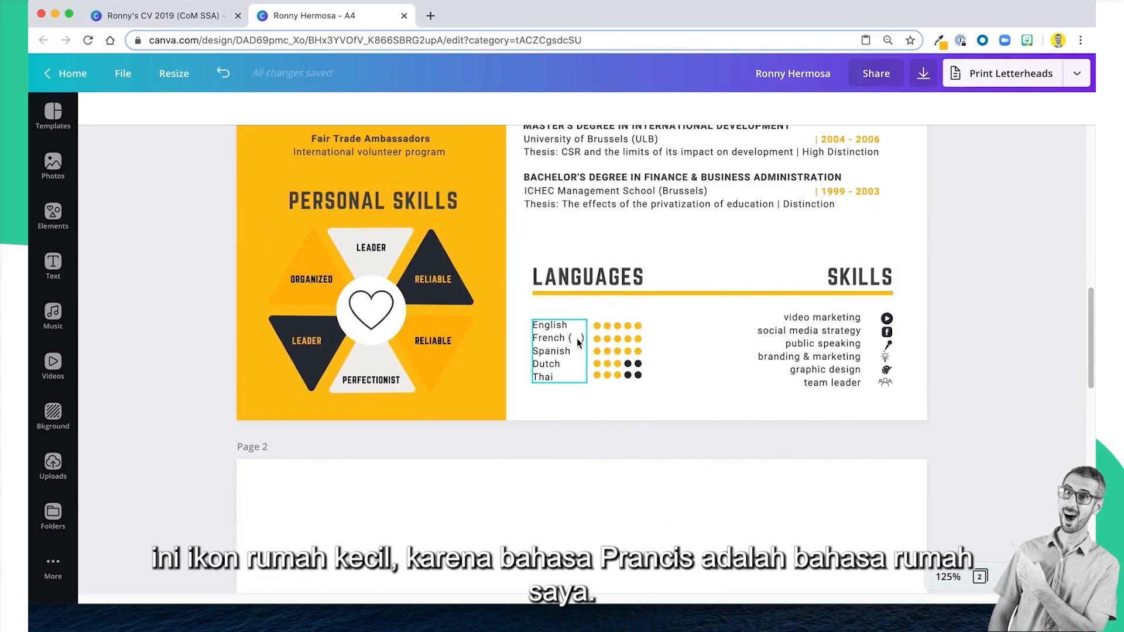
scroll(508, 423, down, 1)
scroll(508, 423, up, 15)
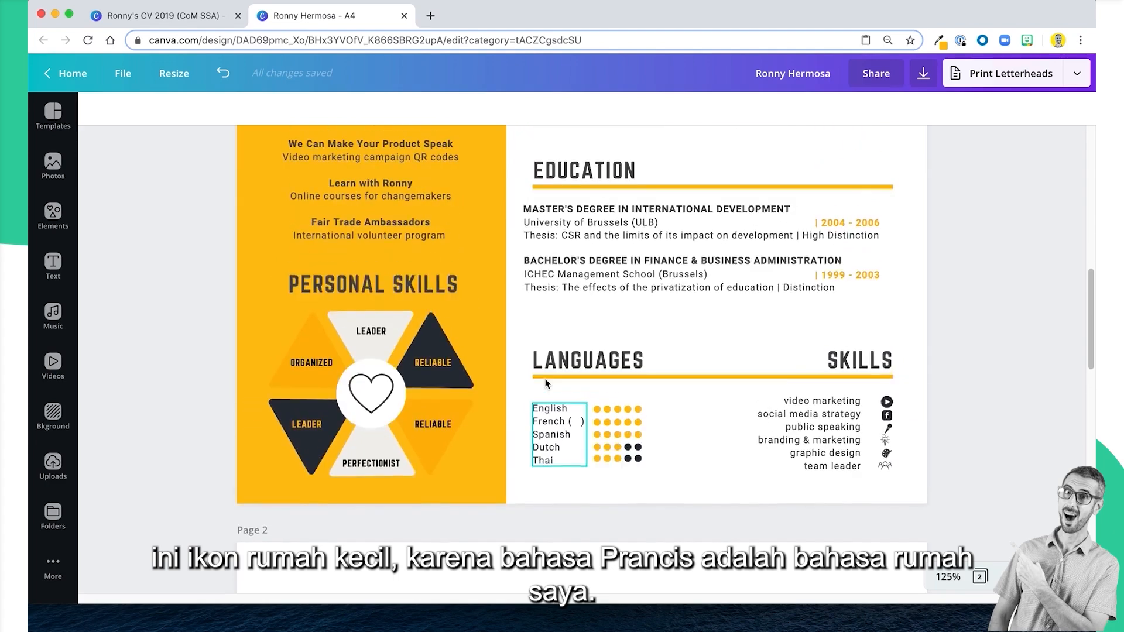
scroll(113, 193, up, 2)
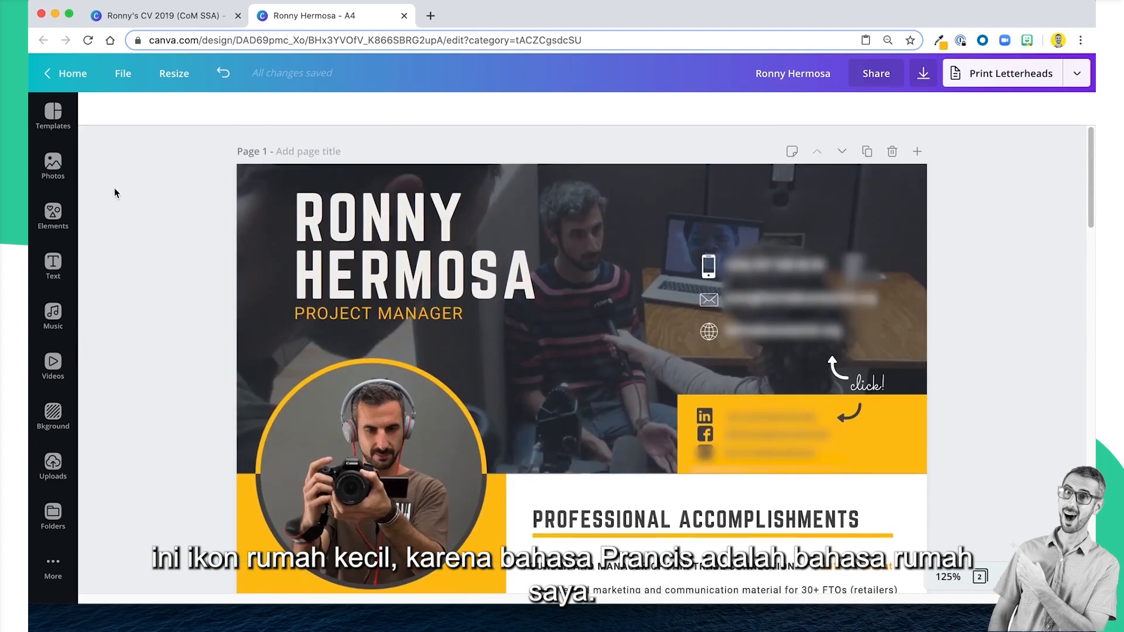
Search the elements for "home icon" and add the solid blue house icon to page 1.
click(52, 216)
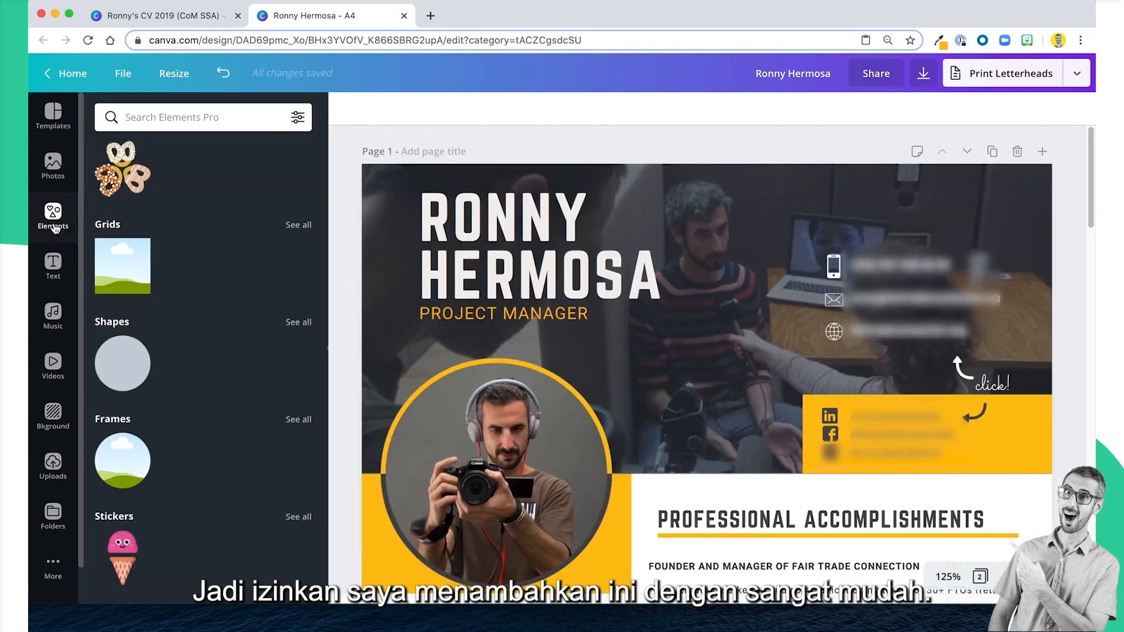
click(136, 118)
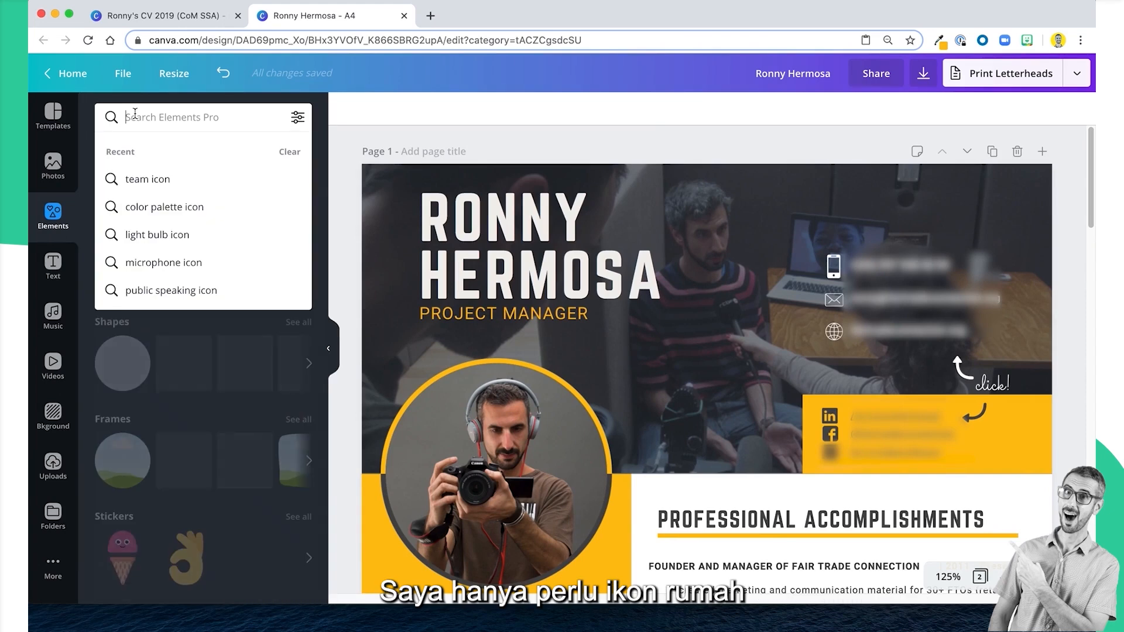
text(home icon)
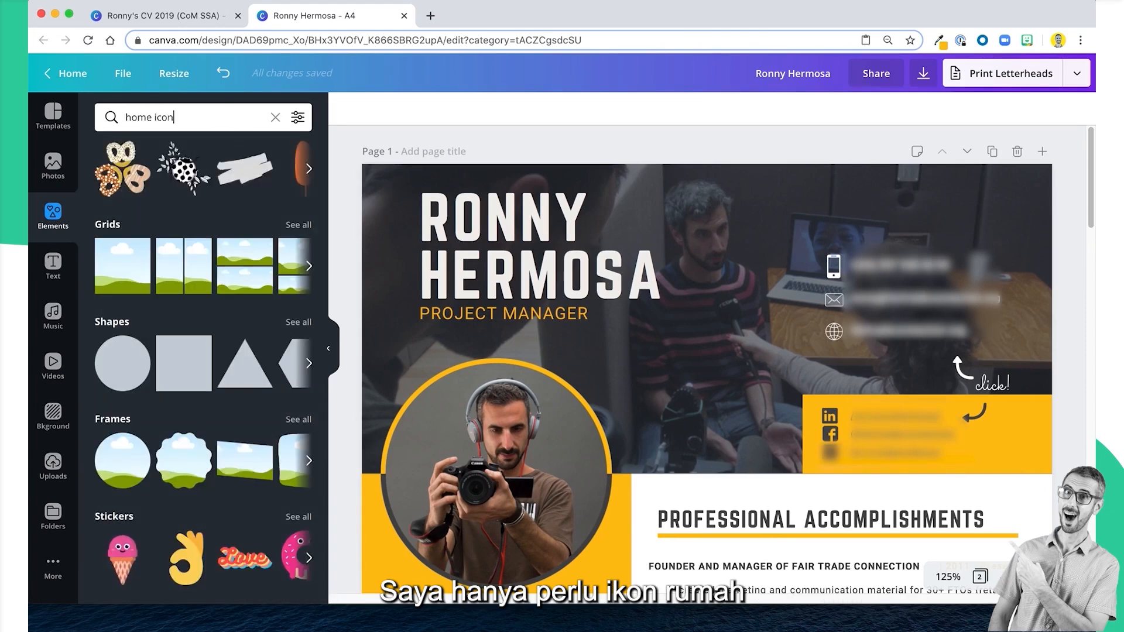
key(Return)
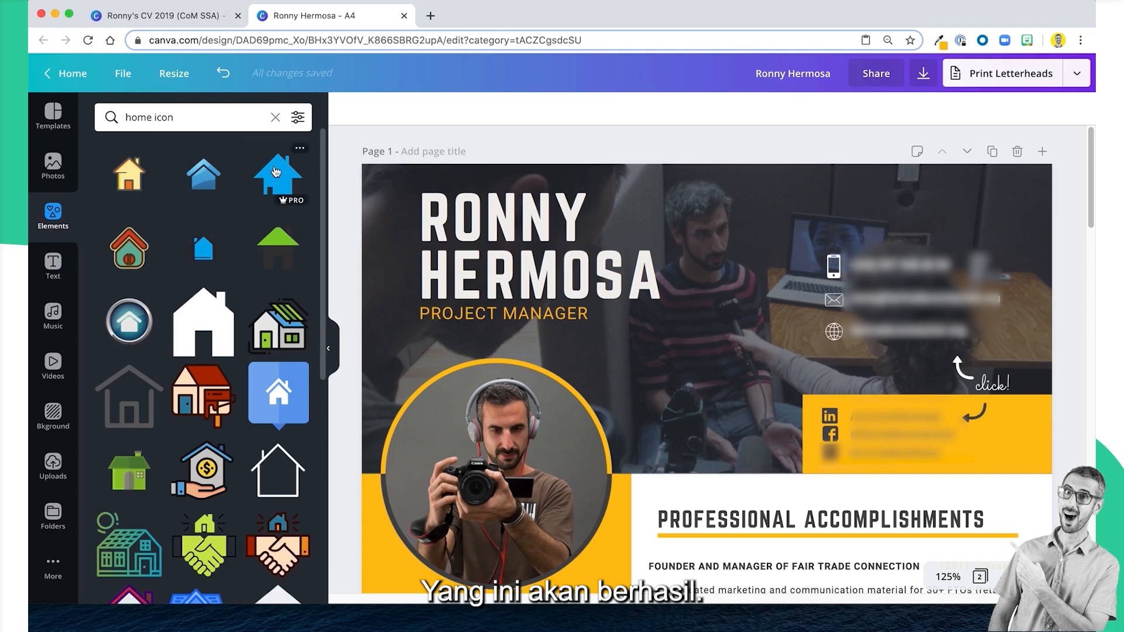
scroll(592, 512, down, 15)
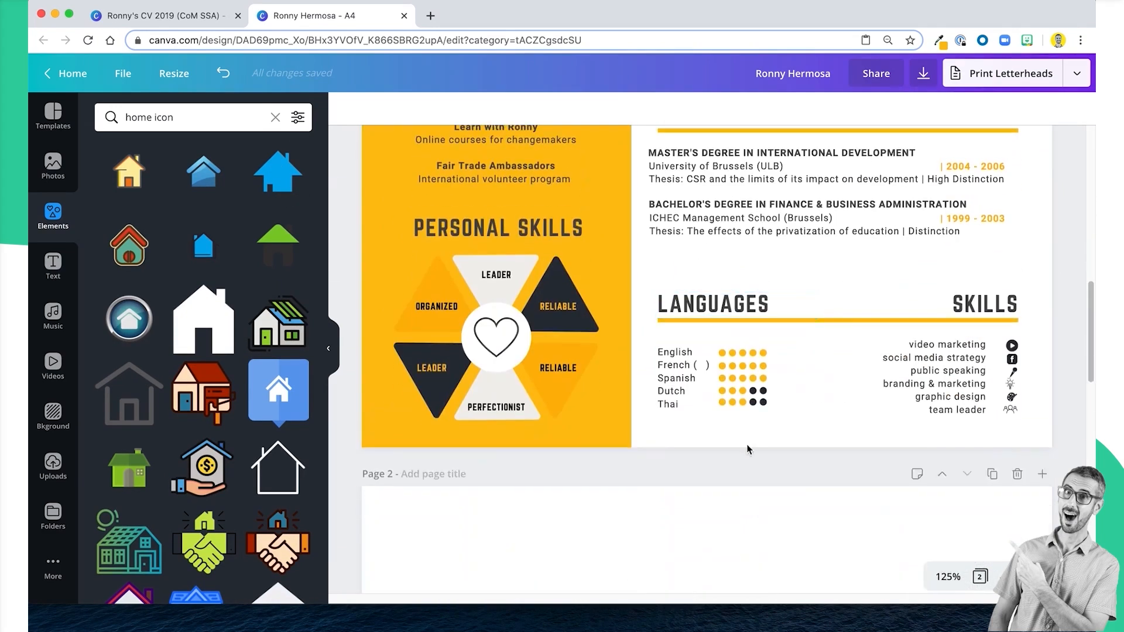
click(745, 429)
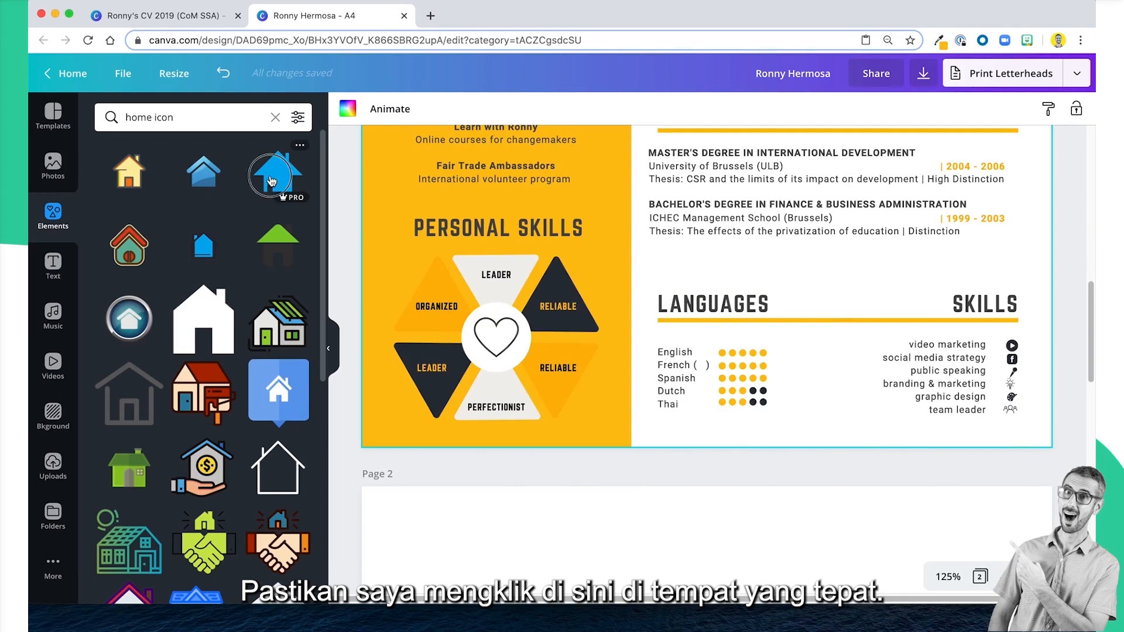
click(271, 180)
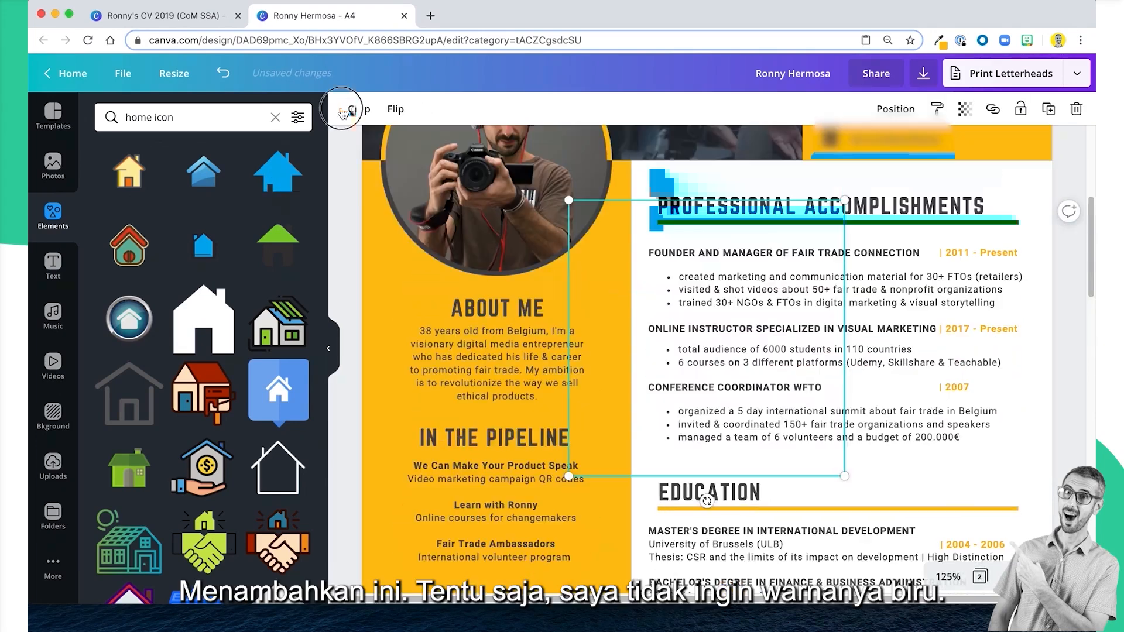
Recolour the house icon with the dark shade from Canva's Primary palette and shrink it to about text height.
click(343, 113)
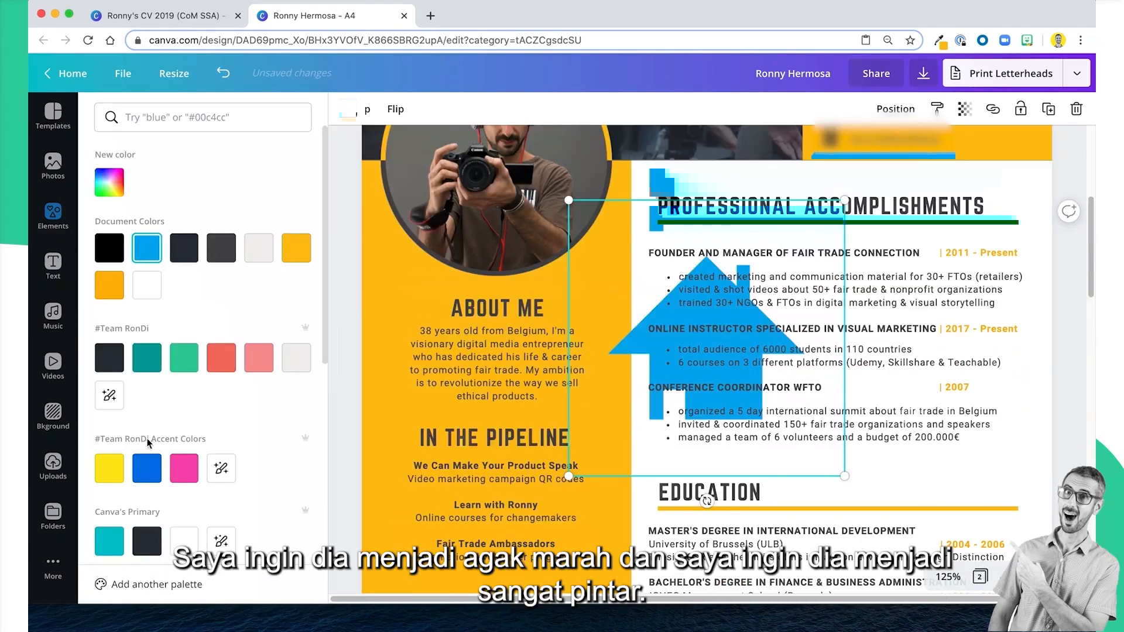
click(146, 541)
drag(569, 200, 851, 466)
Move the dark house icon between the parentheses beside French in the Languages list and centre it there.
scroll(864, 268, down, 5)
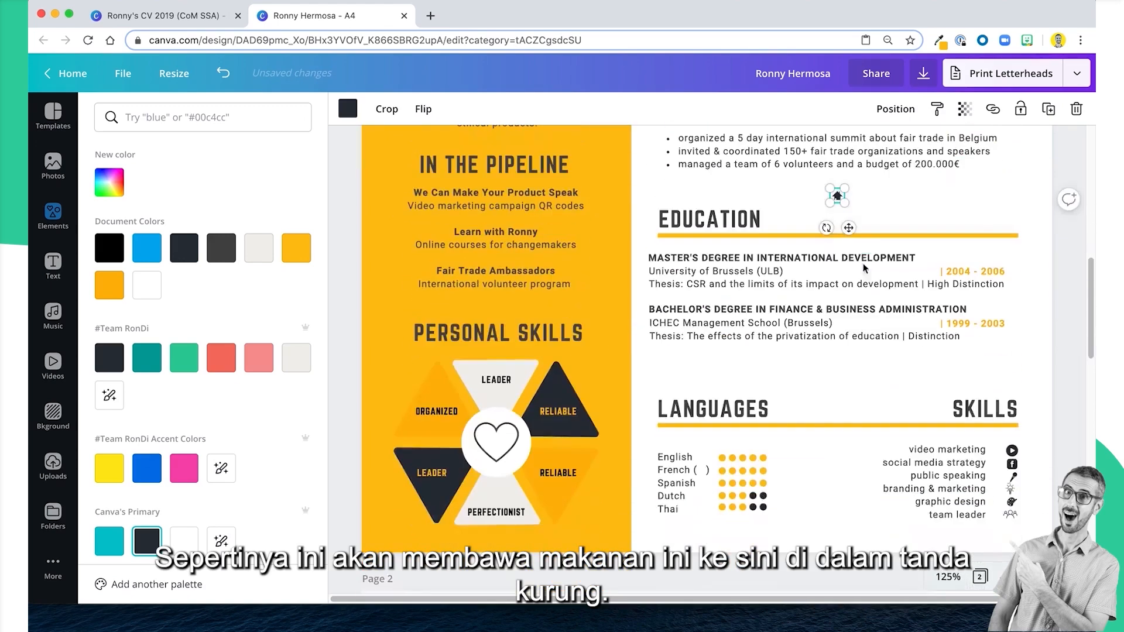
drag(848, 228, 714, 501)
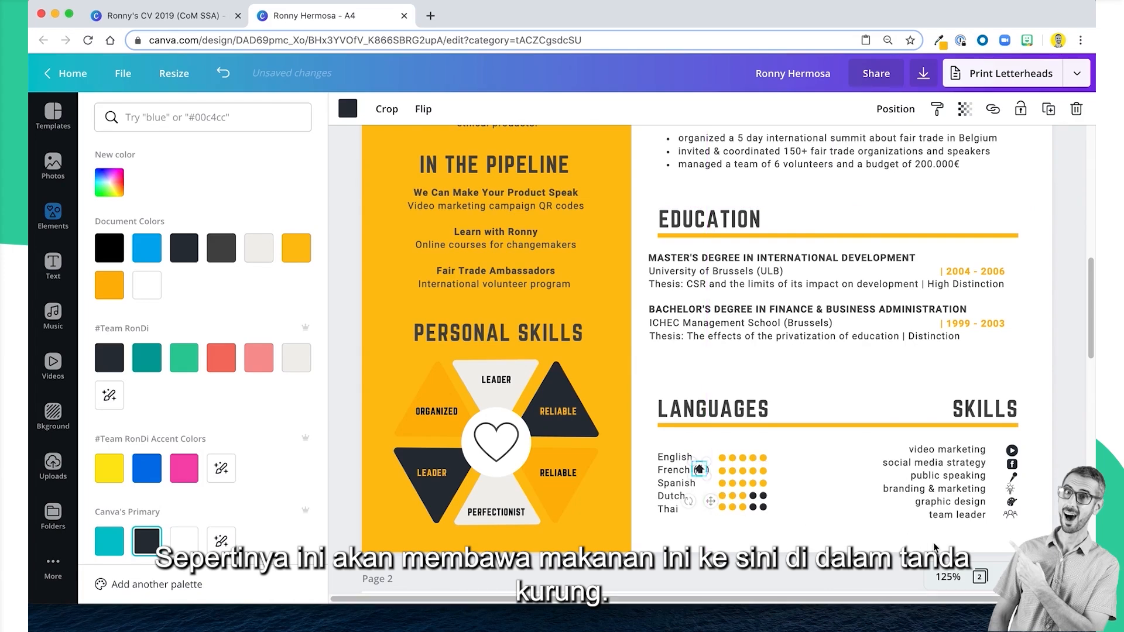
click(948, 577)
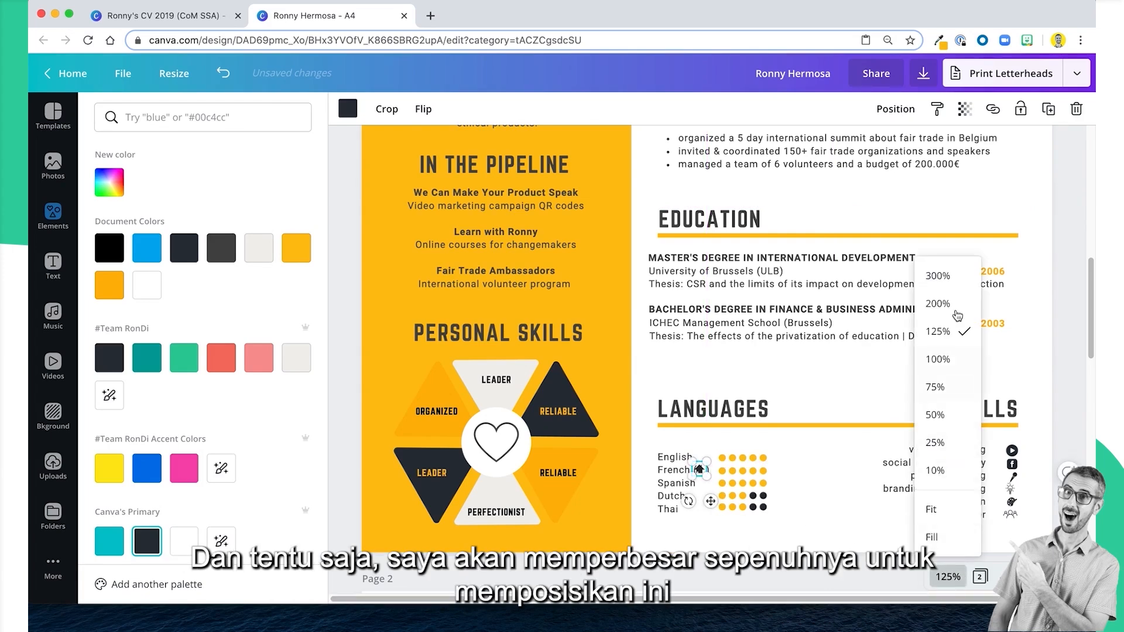
click(938, 276)
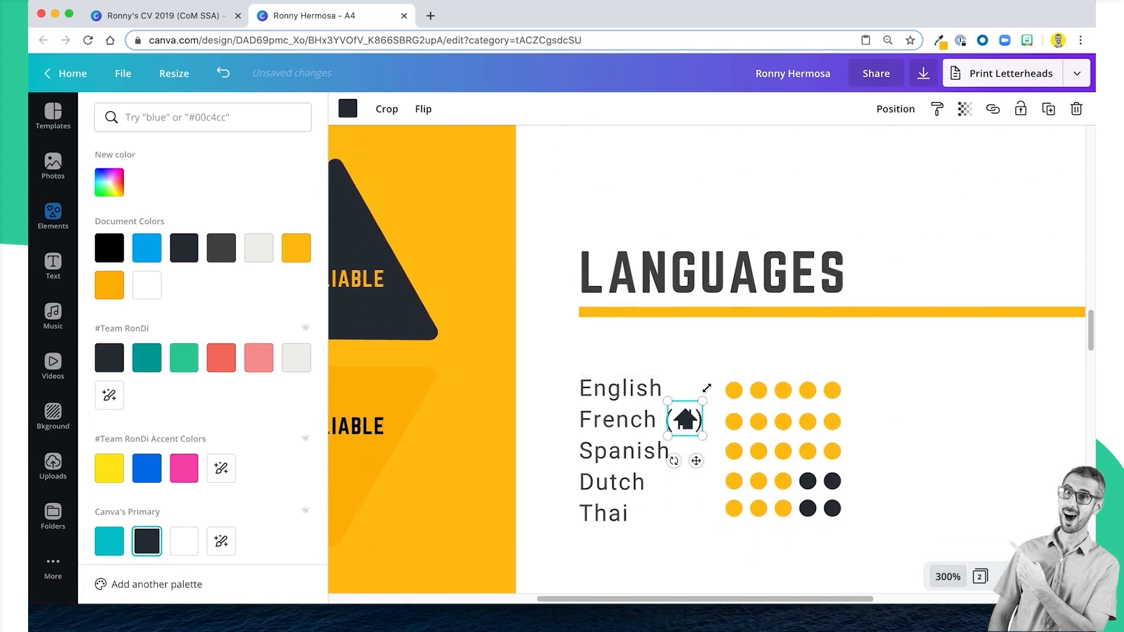
key(Left)
click(950, 455)
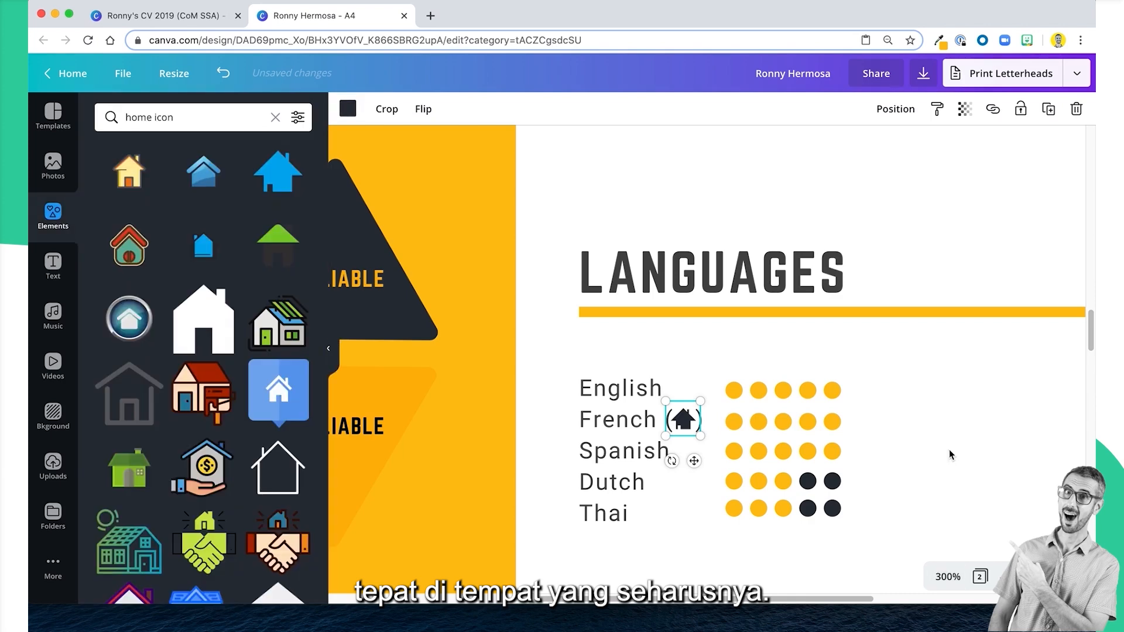
click(950, 455)
Fit the page in view and delete the blank page 2 from the design.
click(948, 577)
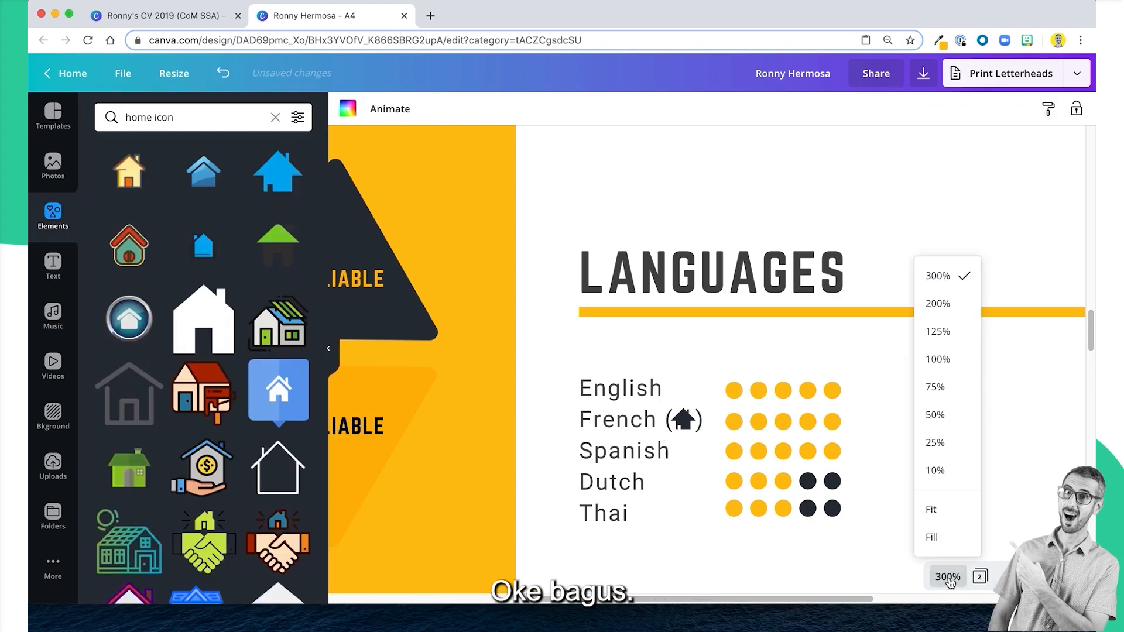
click(949, 510)
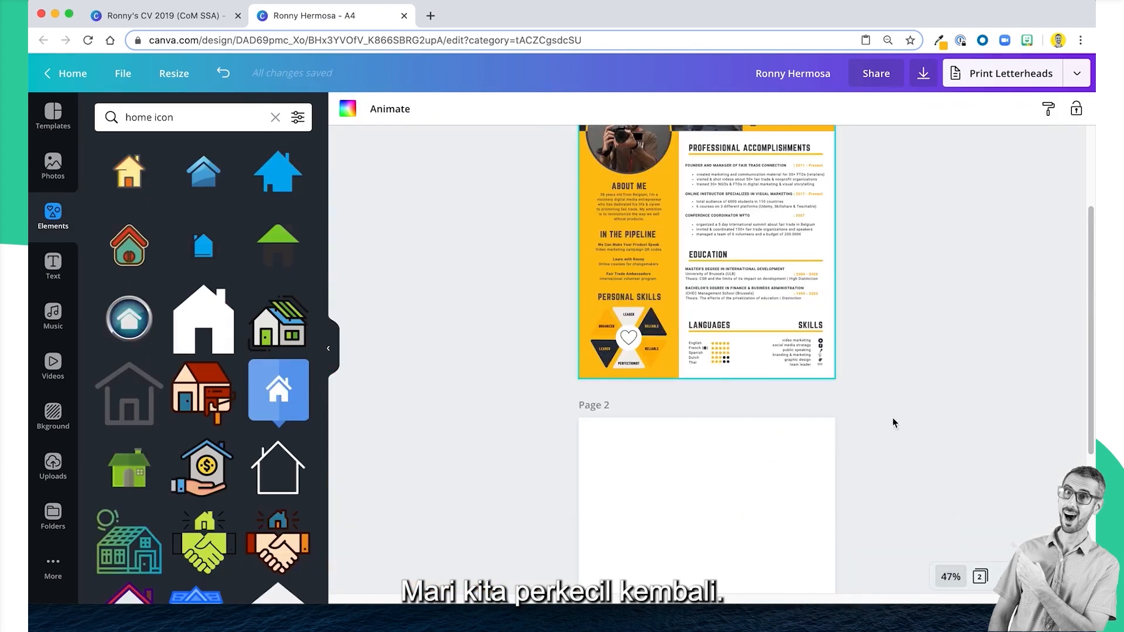
click(801, 404)
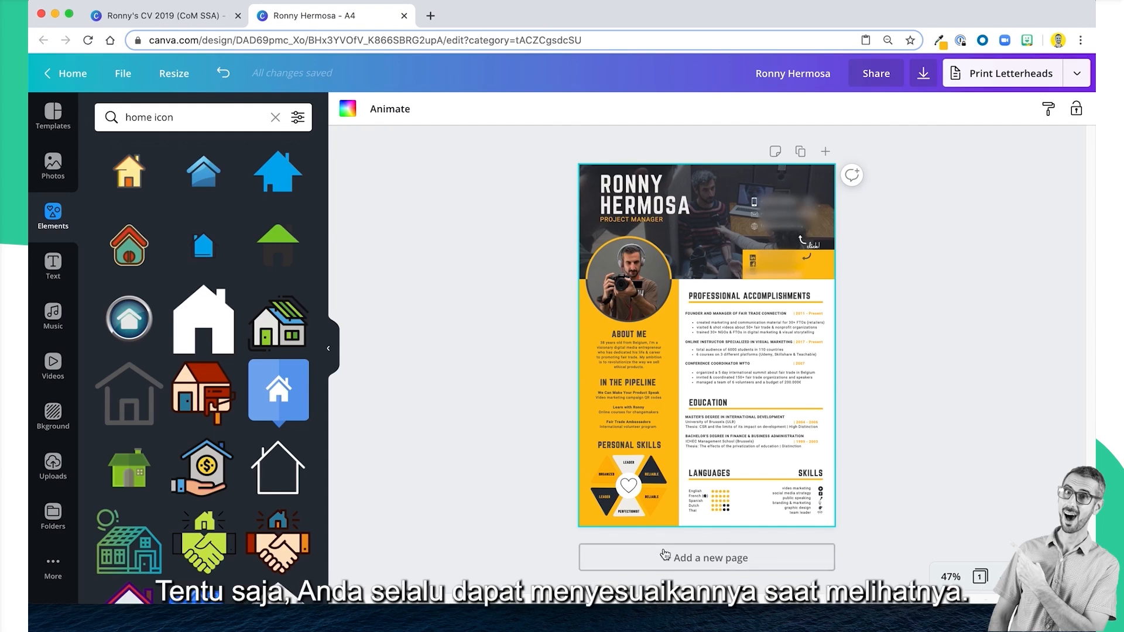
Shift the large name heading and the Project Manager subtitle together slightly downward in the header.
drag(500, 175, 637, 222)
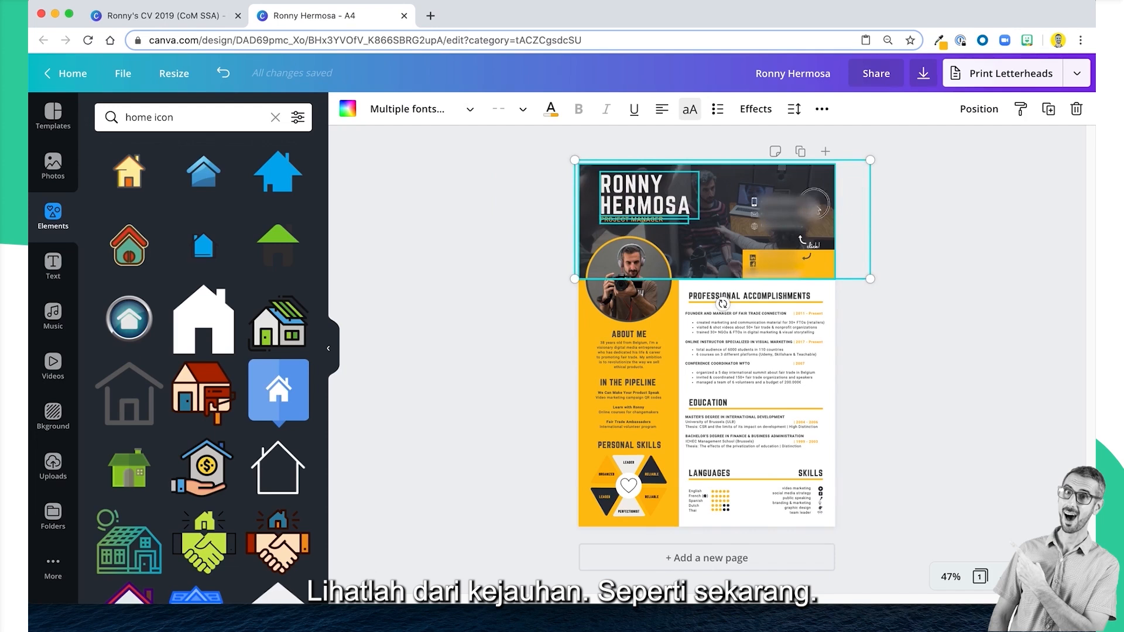
click(788, 173)
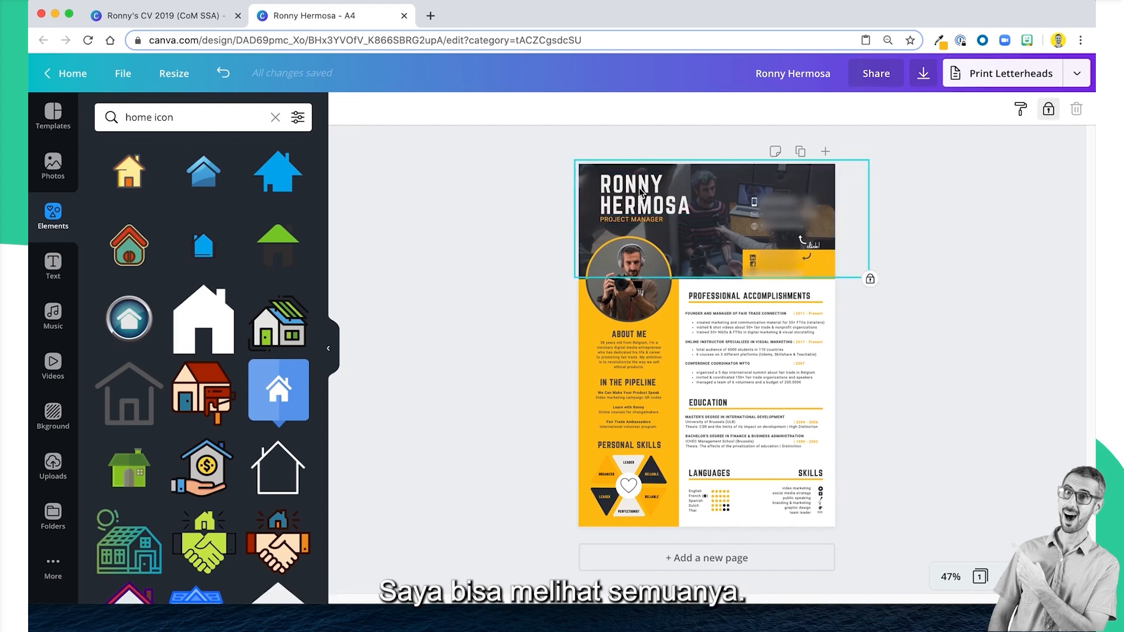
click(513, 184)
click(622, 200)
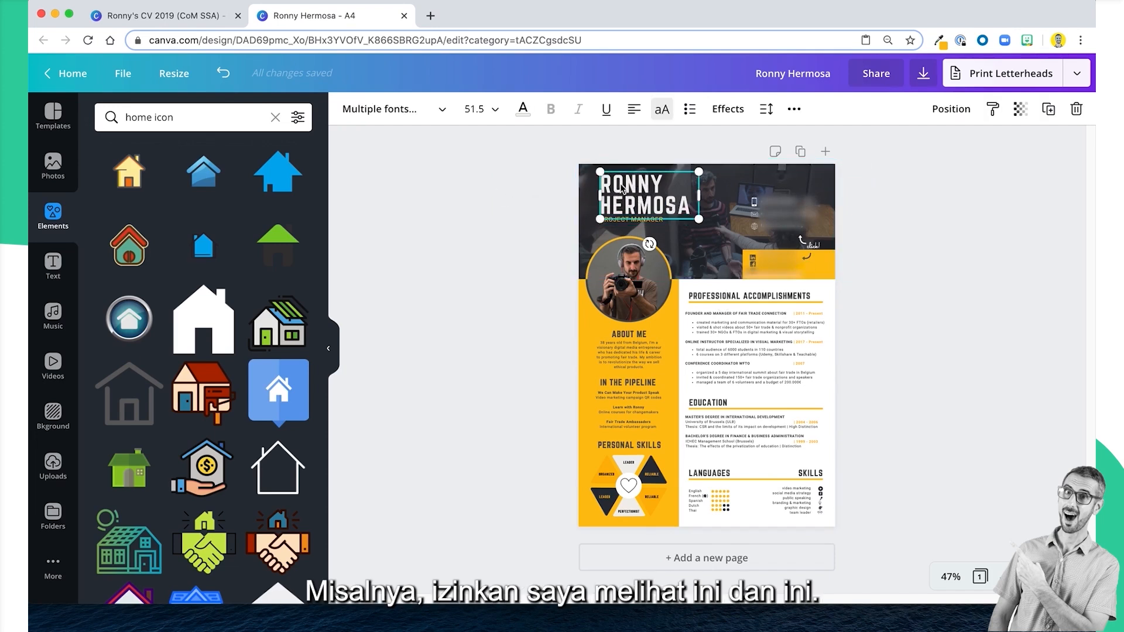
shift+click(628, 221)
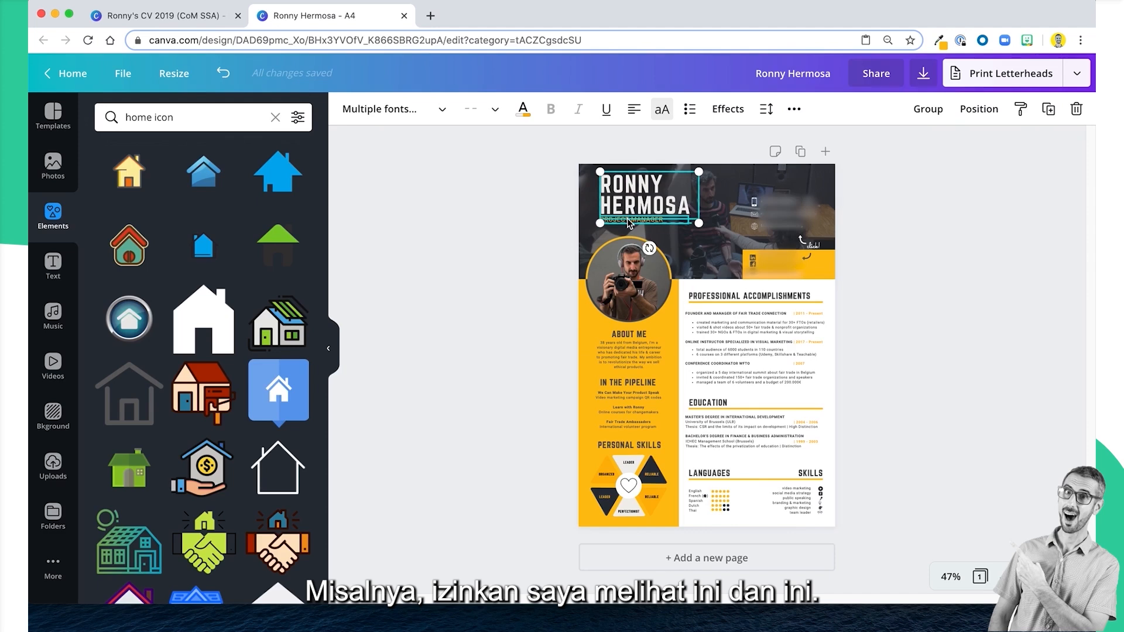
key(Down)
key(Down)
key(Down)
key(Down)
key(Down)
key(Down)
key(Down)
key(Down)
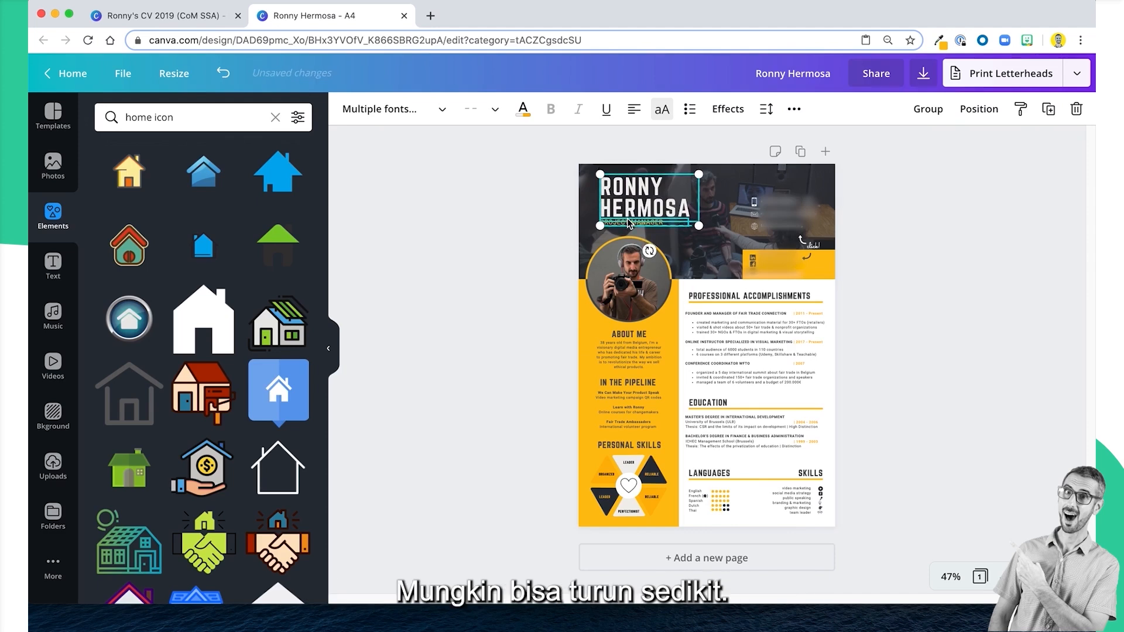
click(973, 282)
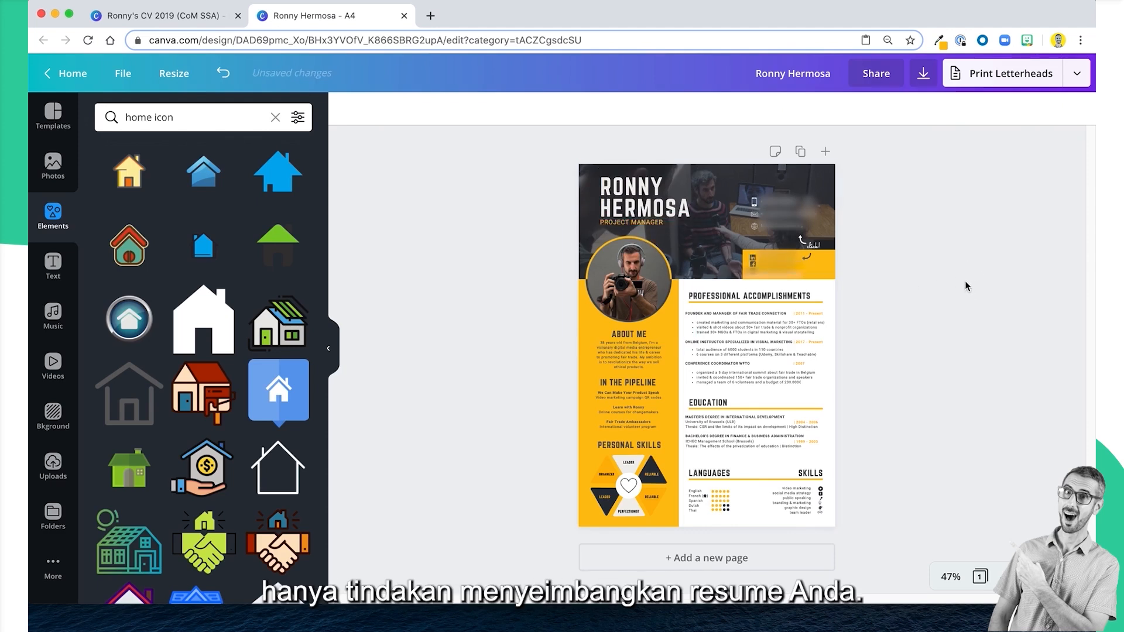